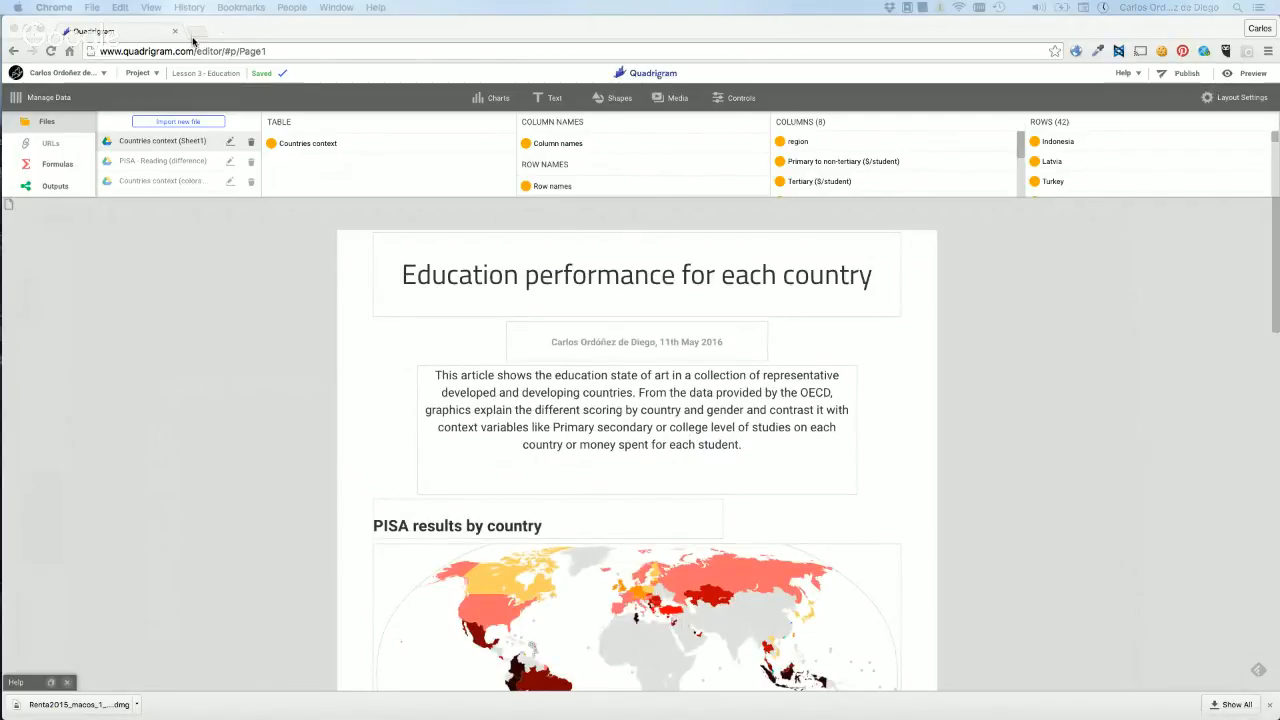
Open quadrigram.com in a new browser tab and go to its Community page.
{"action": "left_click", "coordinate": [193, 36]}
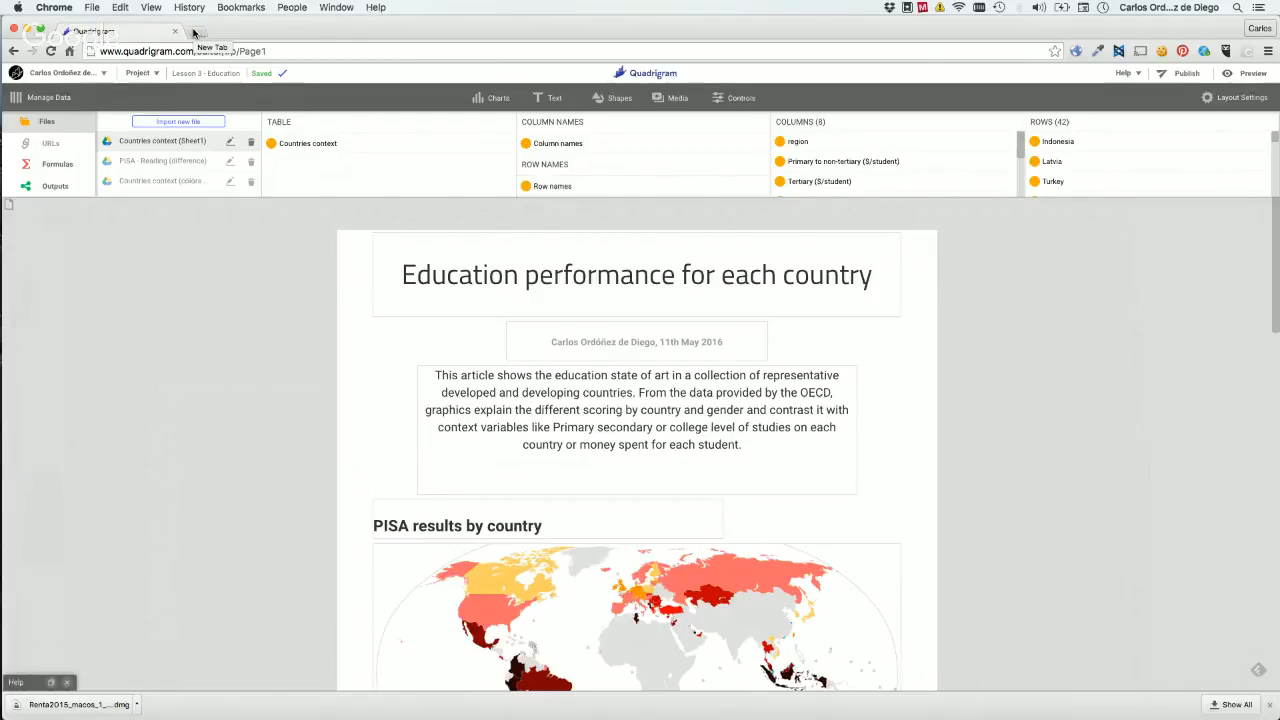
{"action": "left_click", "coordinate": [194, 33]}
{"action": "type", "text": "quadrigram.com"}
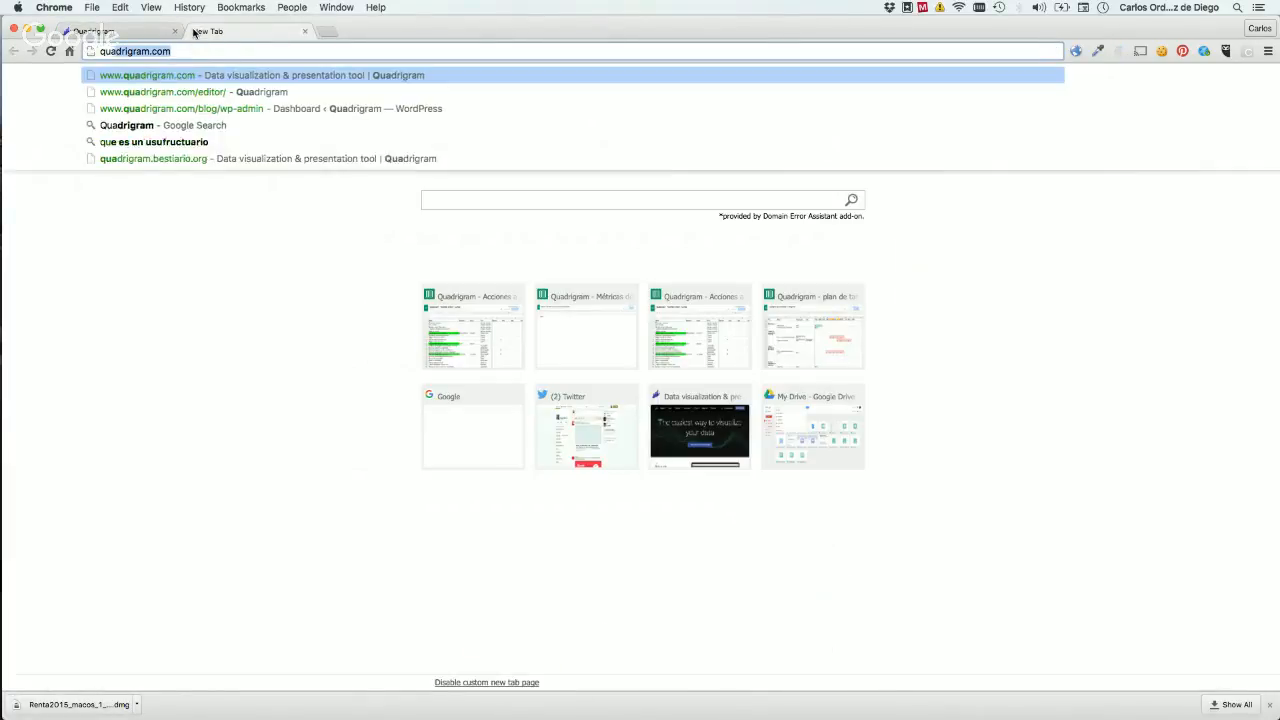
{"action": "key", "text": "Return"}
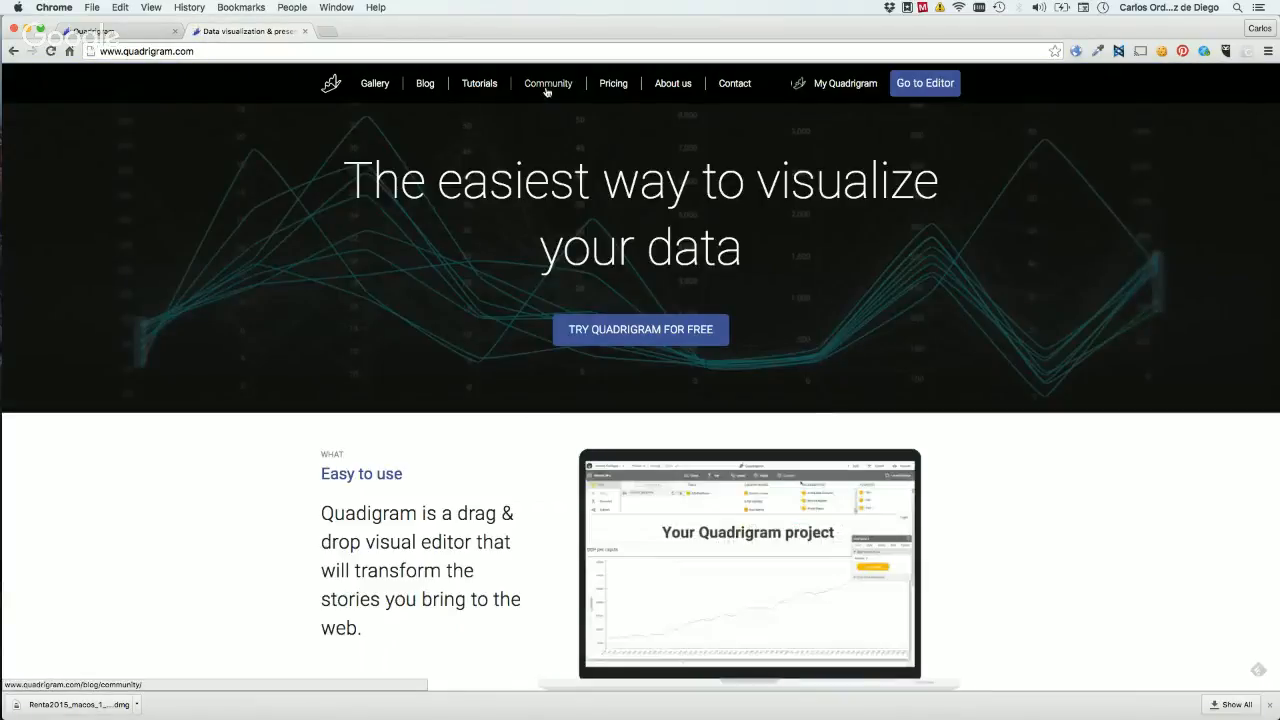
{"action": "left_click", "coordinate": [548, 88]}
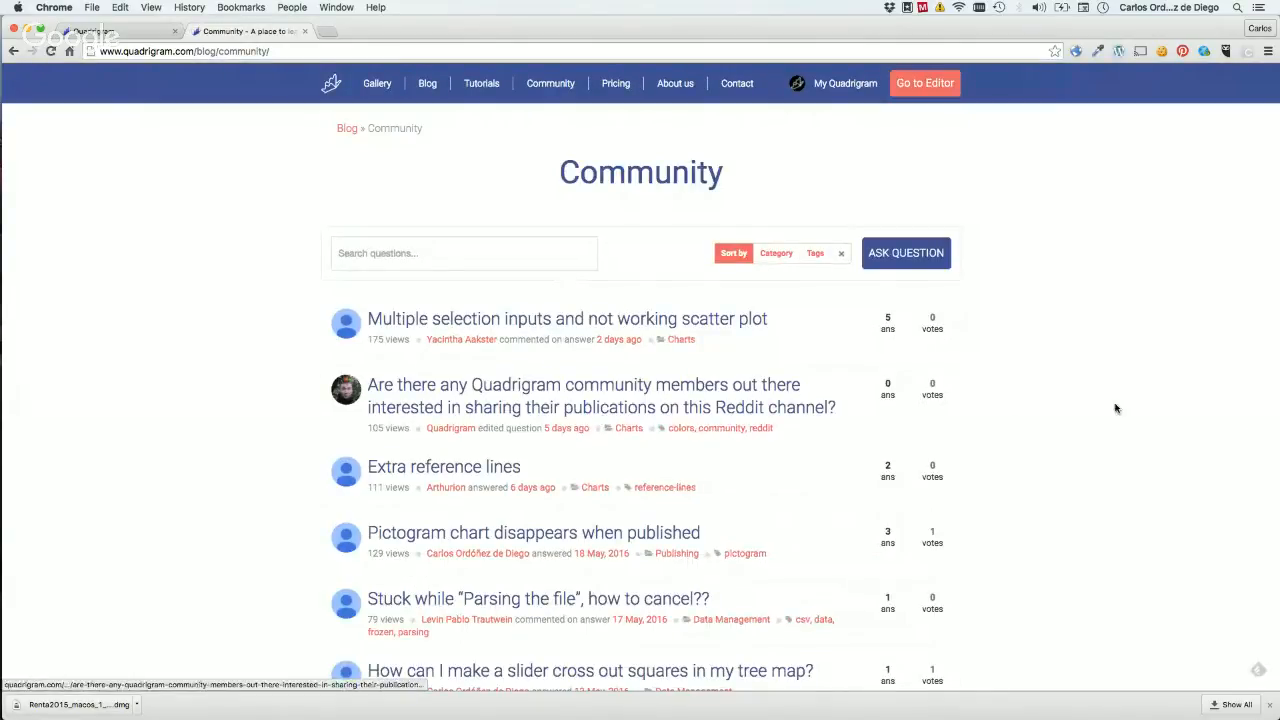
Browse the Community question list and view the profile and reputation stats of the Reddit channel question's author.
{"action": "scroll", "coordinate": [1106, 423], "scroll_direction": "down", "scroll_amount": 2}
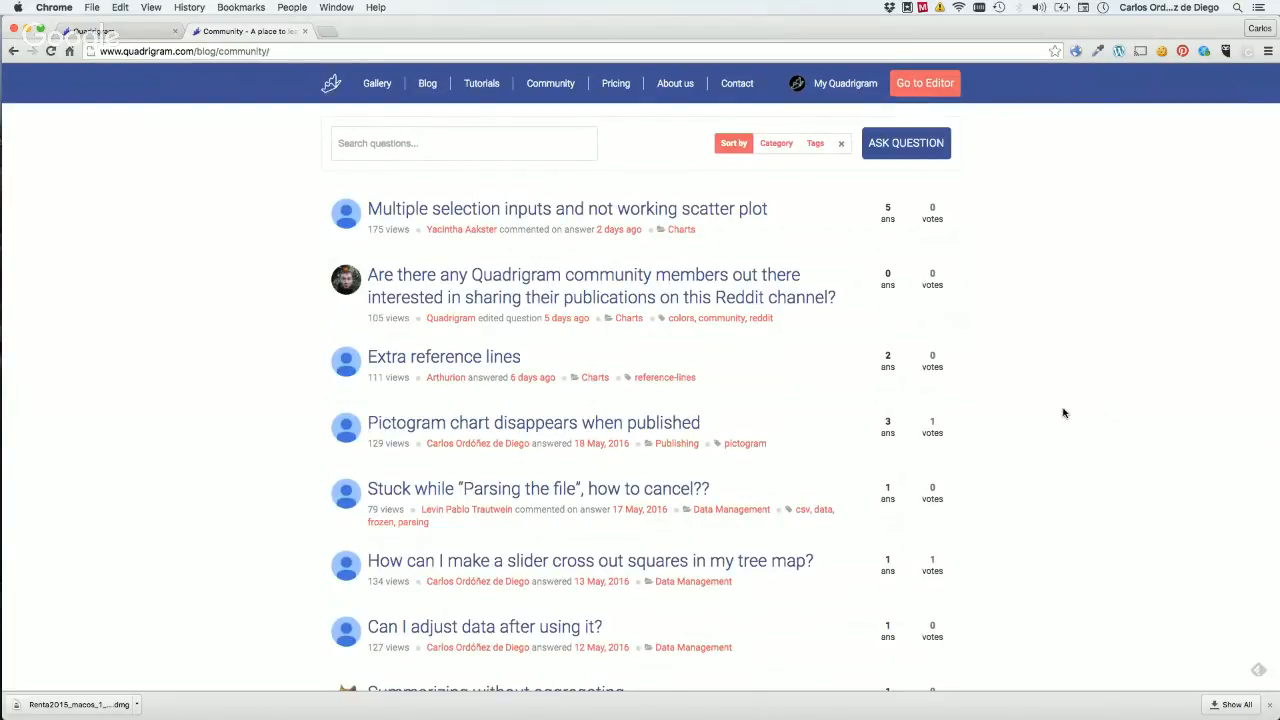
{"action": "scroll", "coordinate": [1063, 413], "scroll_direction": "down", "scroll_amount": 2}
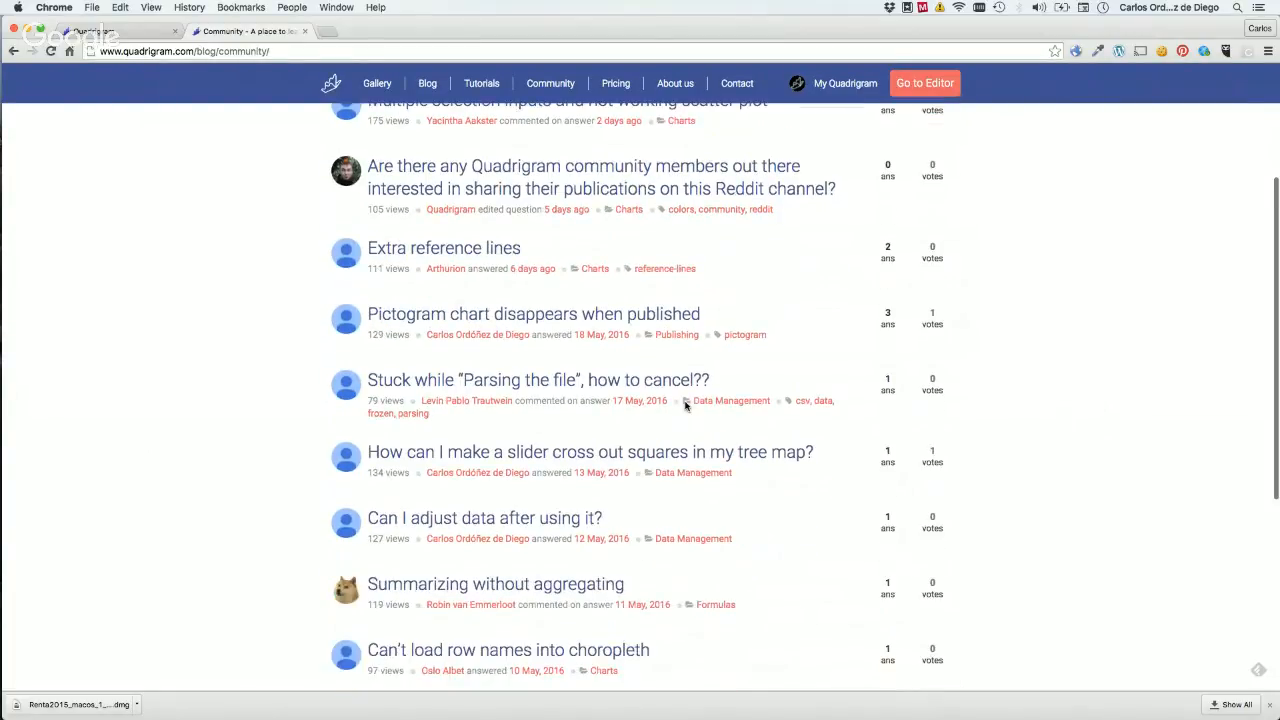
{"action": "scroll", "coordinate": [685, 404], "scroll_direction": "down", "scroll_amount": 4}
{"action": "scroll", "coordinate": [685, 404], "scroll_direction": "up", "scroll_amount": 4}
{"action": "scroll", "coordinate": [685, 404], "scroll_direction": "up", "scroll_amount": 4}
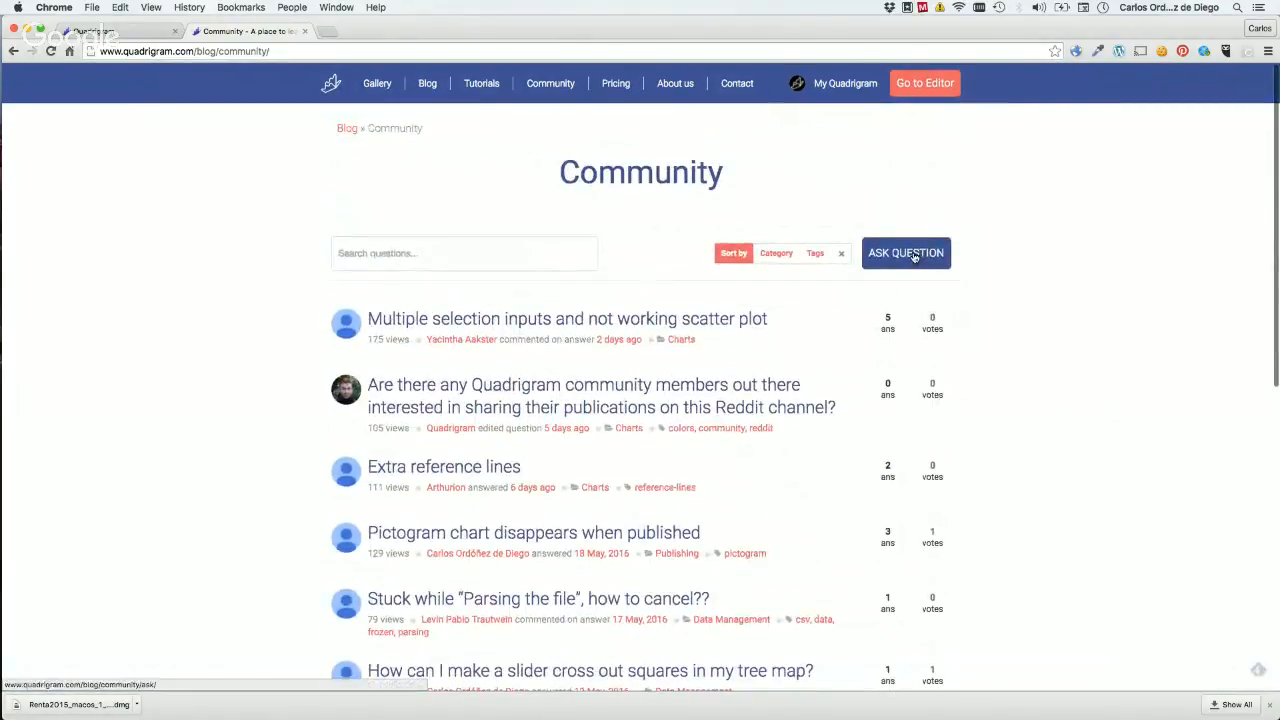
{"action": "left_click", "coordinate": [348, 396]}
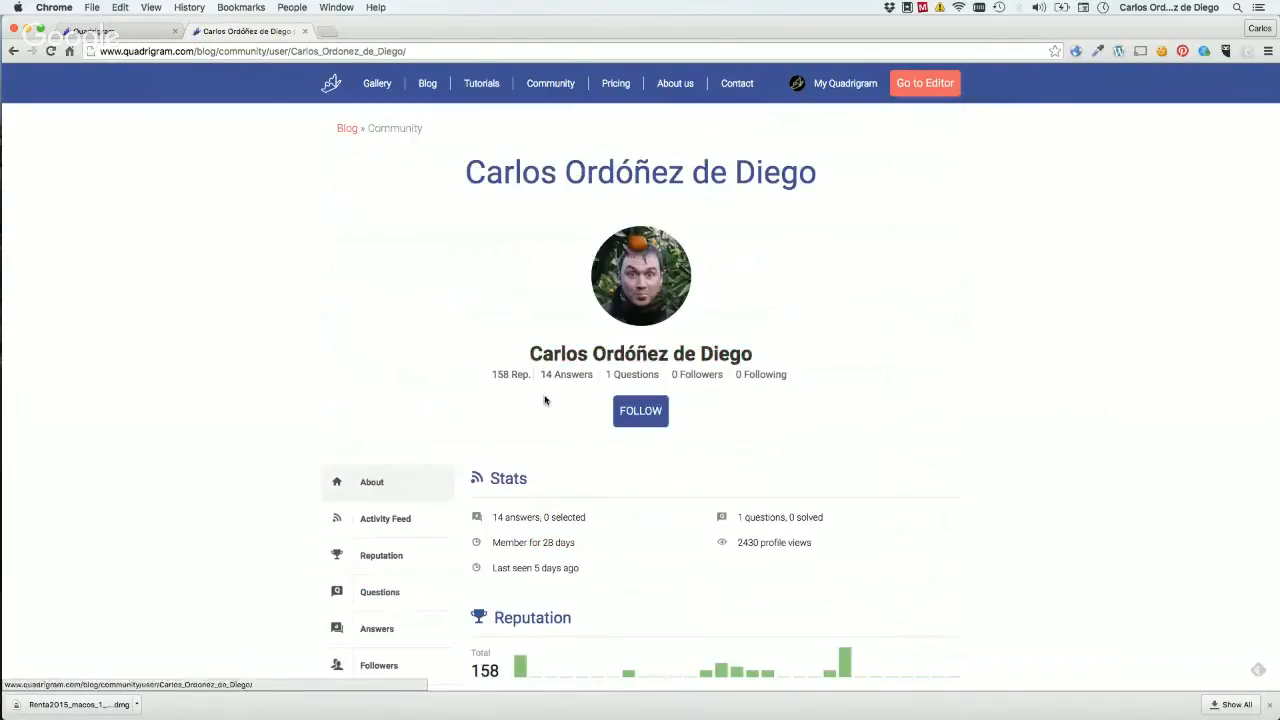
{"action": "scroll", "coordinate": [510, 440], "scroll_direction": "down", "scroll_amount": 4}
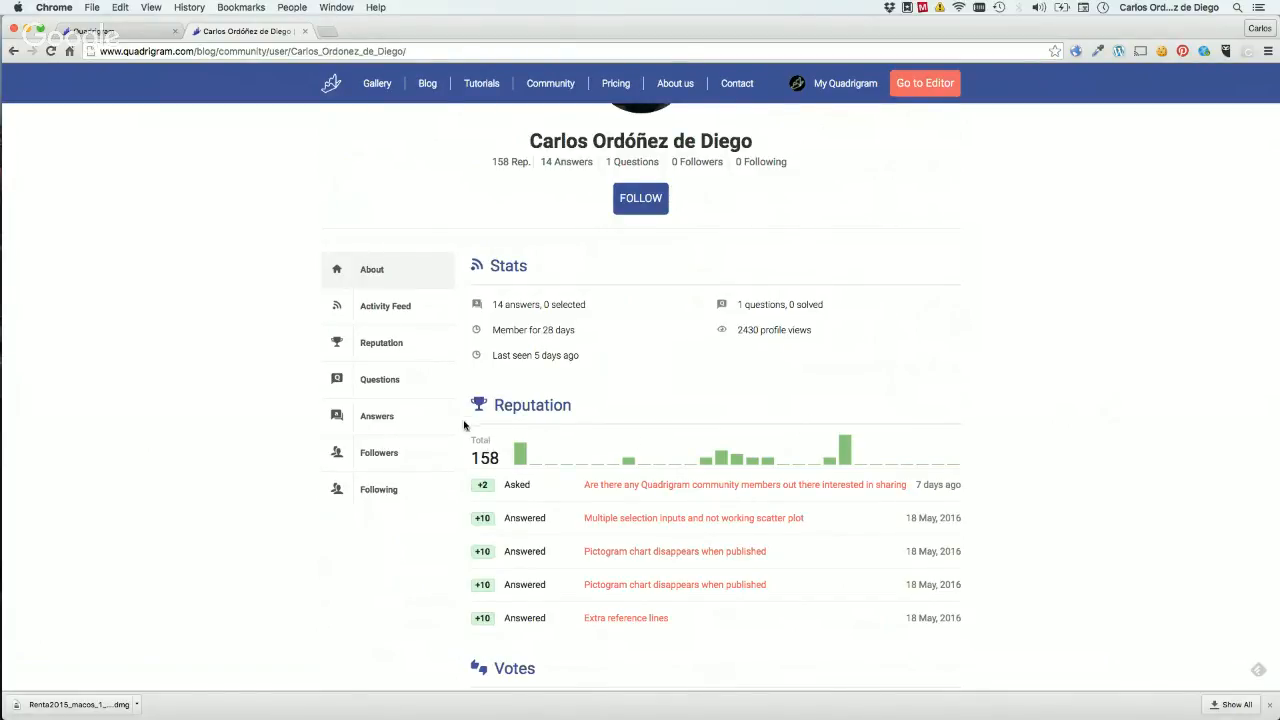
Return to the Quadrigram home page and open the project editor from there.
{"action": "left_click", "coordinate": [324, 94]}
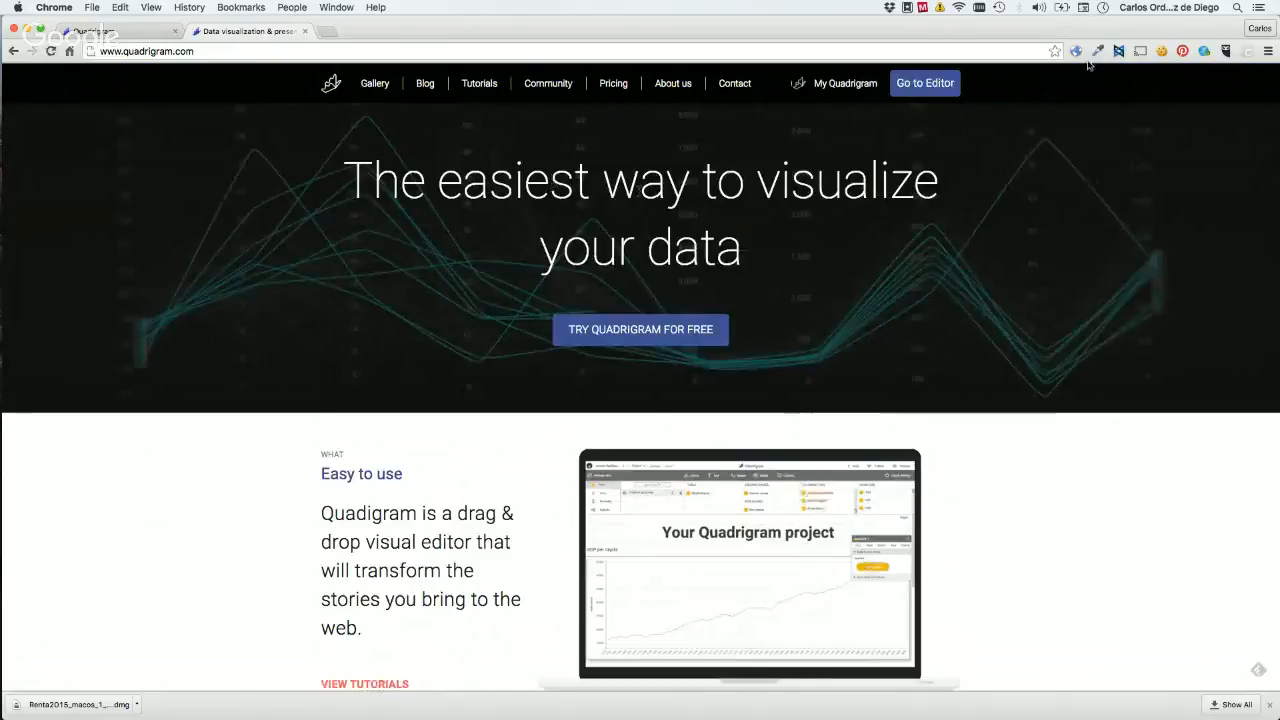
{"action": "left_click", "coordinate": [918, 89]}
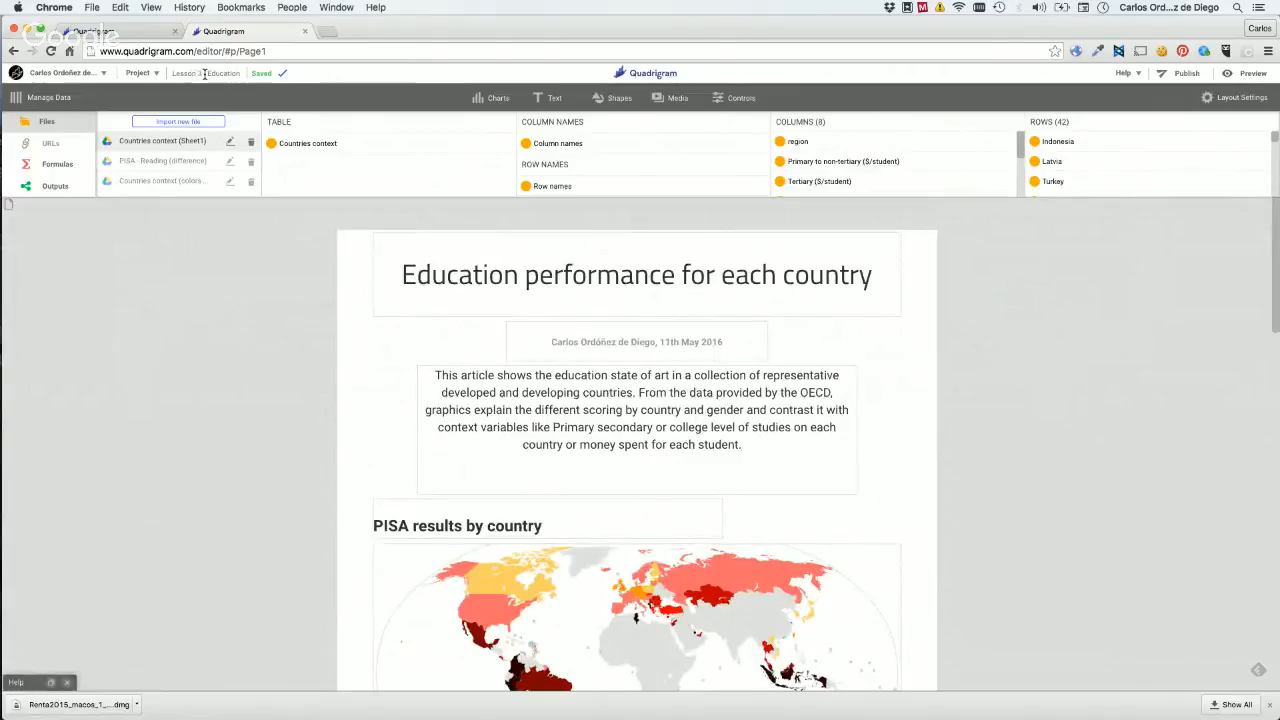
{"action": "right_click", "coordinate": [310, 335]}
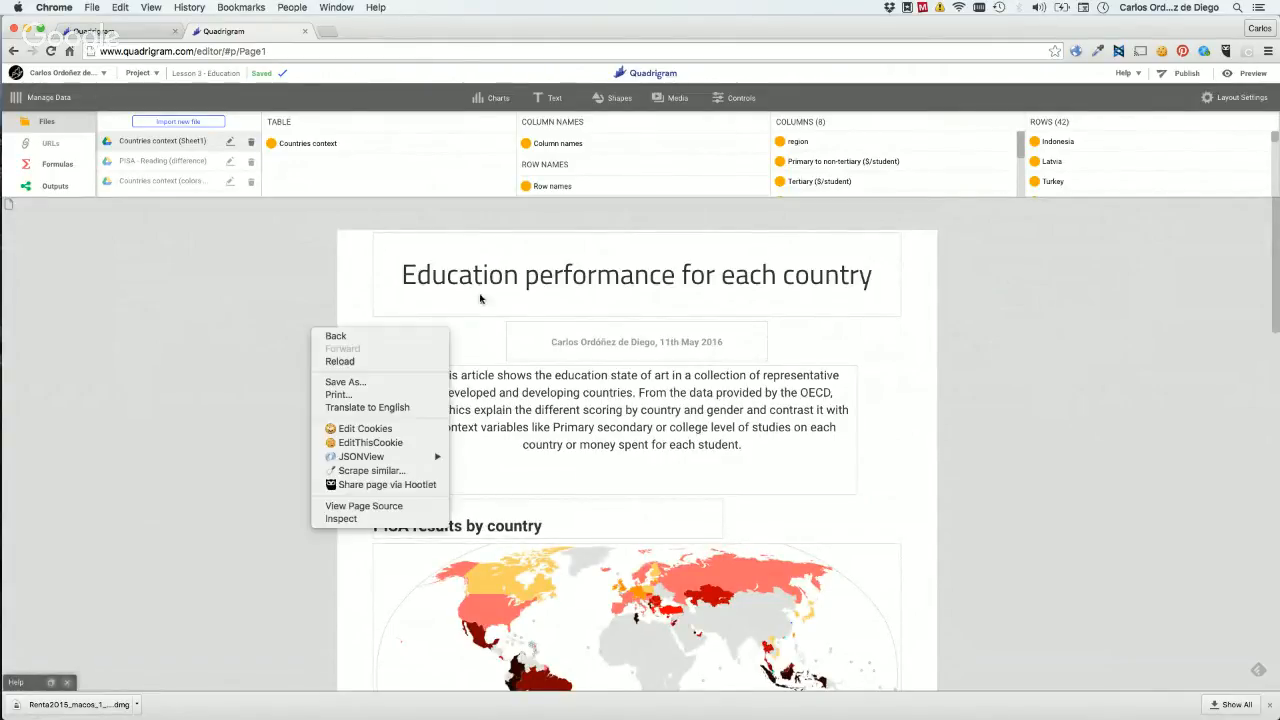
{"action": "left_click", "coordinate": [1028, 308]}
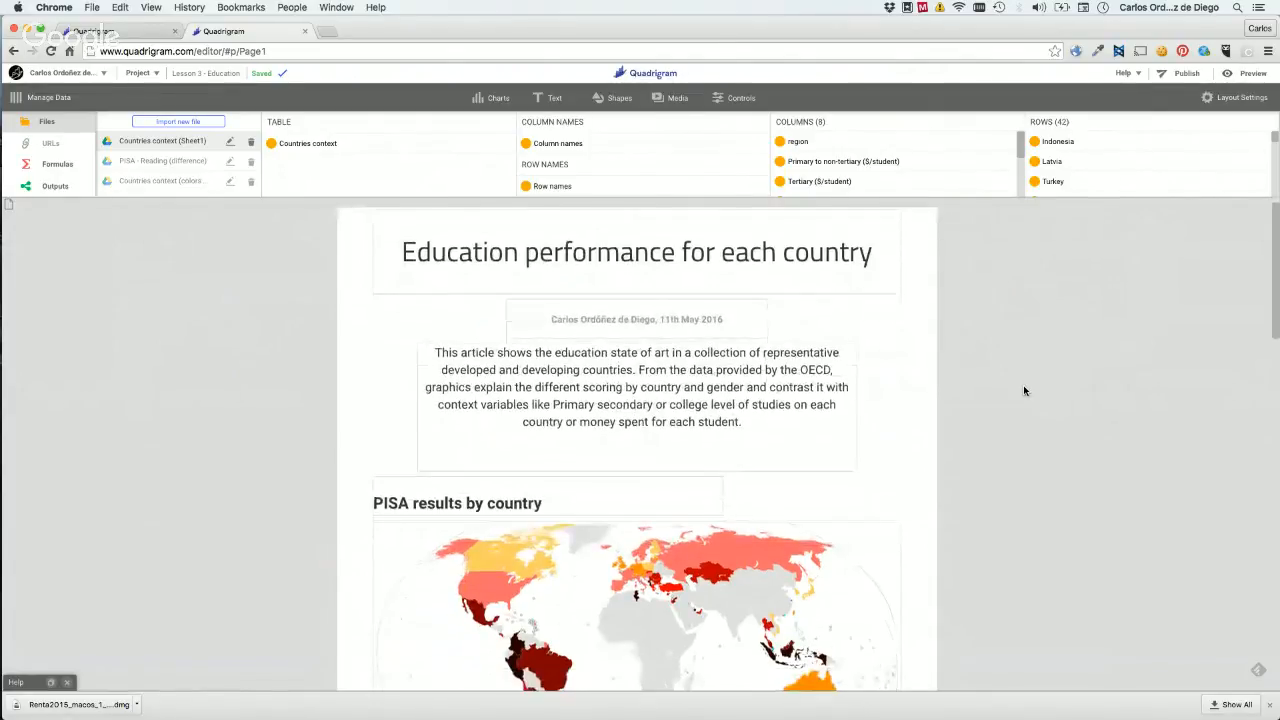
Review the education project page from its title and PISA world map down to the treemap of dollars spent.
{"action": "scroll", "coordinate": [1023, 390], "scroll_direction": "down", "scroll_amount": 2}
{"action": "scroll", "coordinate": [1023, 390], "scroll_direction": "down", "scroll_amount": 4}
{"action": "scroll", "coordinate": [1023, 390], "scroll_direction": "down", "scroll_amount": 2}
{"action": "scroll", "coordinate": [1023, 390], "scroll_direction": "down", "scroll_amount": 1}
{"action": "scroll", "coordinate": [1023, 390], "scroll_direction": "down", "scroll_amount": 4}
{"action": "scroll", "coordinate": [1023, 390], "scroll_direction": "down", "scroll_amount": 2}
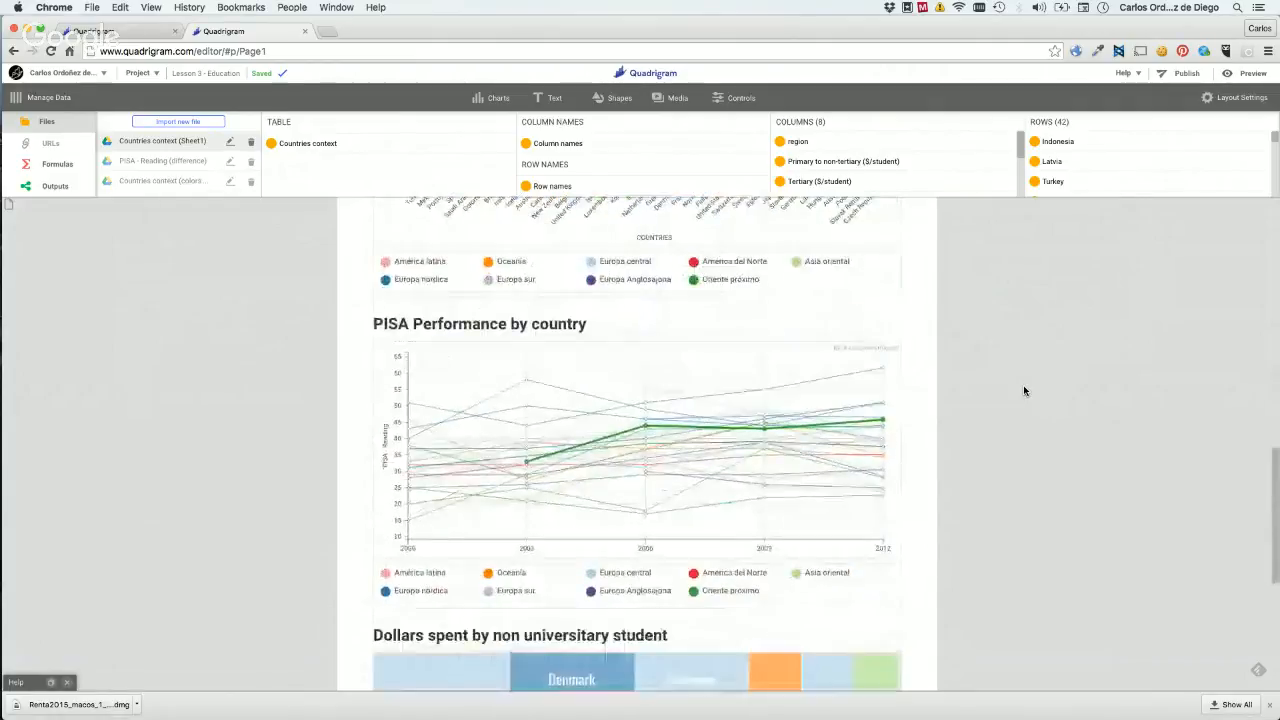
{"action": "scroll", "coordinate": [1023, 390], "scroll_direction": "up", "scroll_amount": 4}
{"action": "scroll", "coordinate": [1023, 390], "scroll_direction": "up", "scroll_amount": 2}
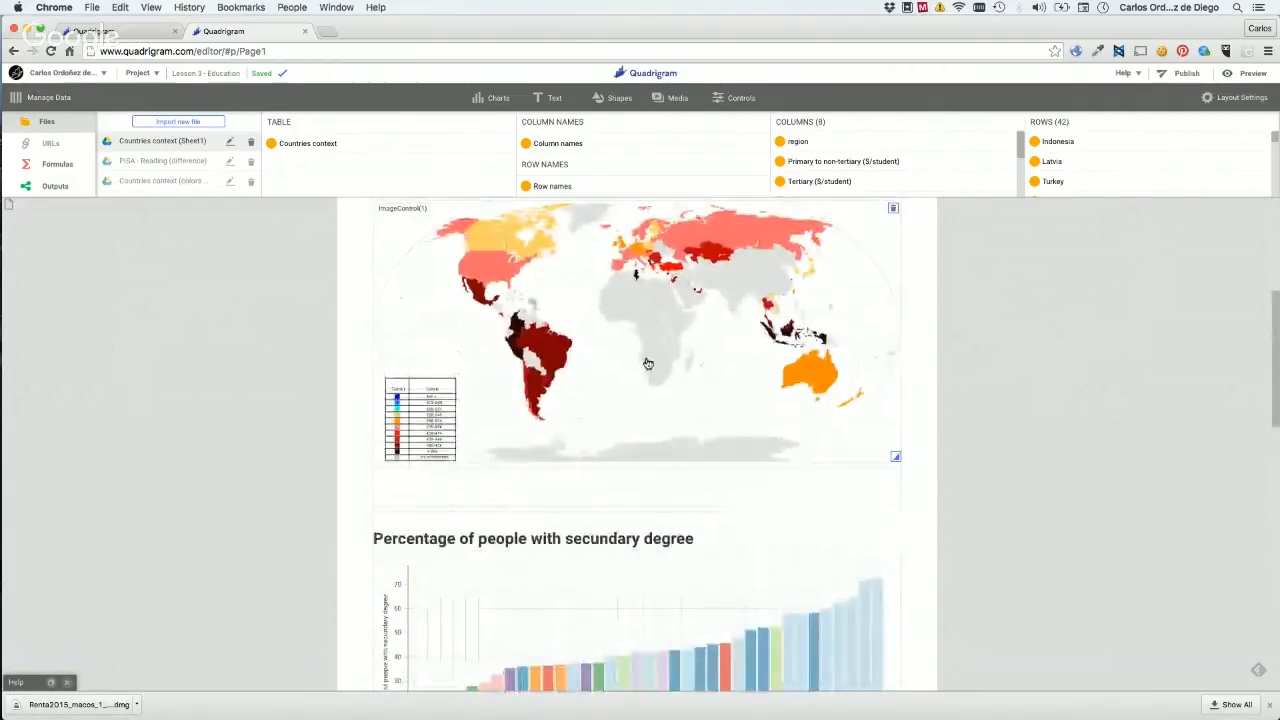
{"action": "scroll", "coordinate": [1030, 372], "scroll_direction": "down", "scroll_amount": 7}
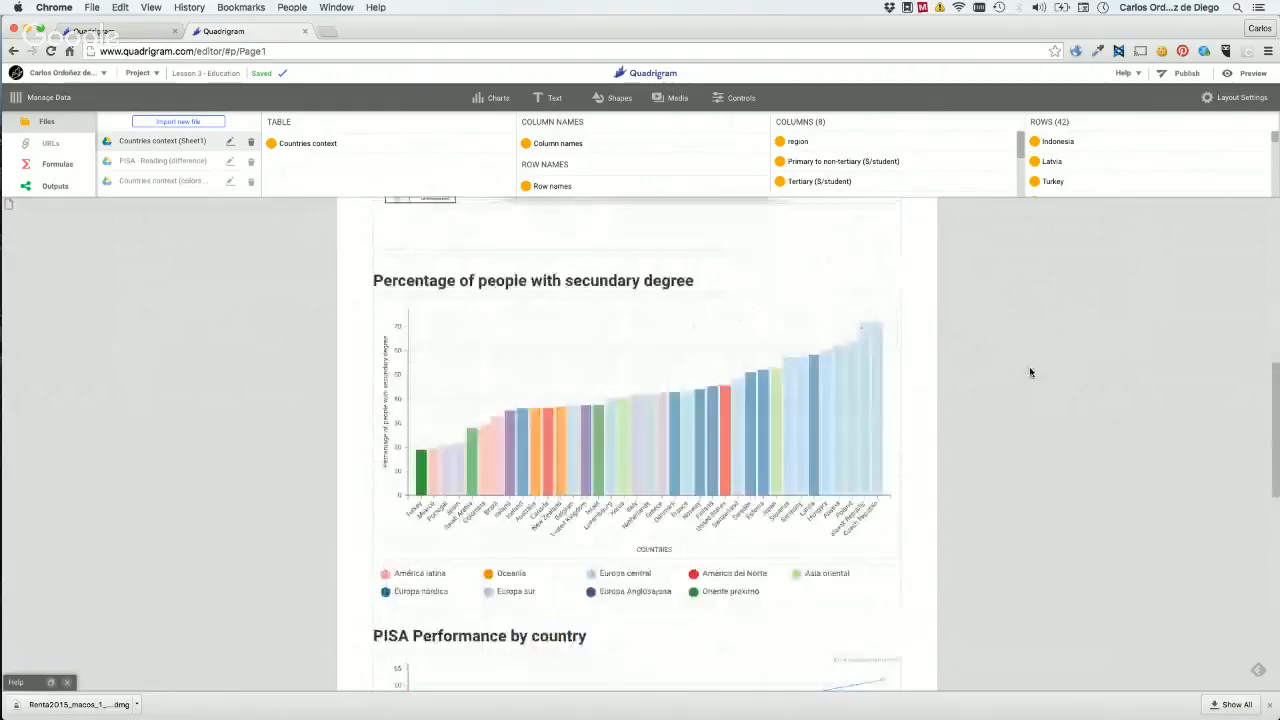
{"action": "scroll", "coordinate": [1030, 372], "scroll_direction": "down", "scroll_amount": 3}
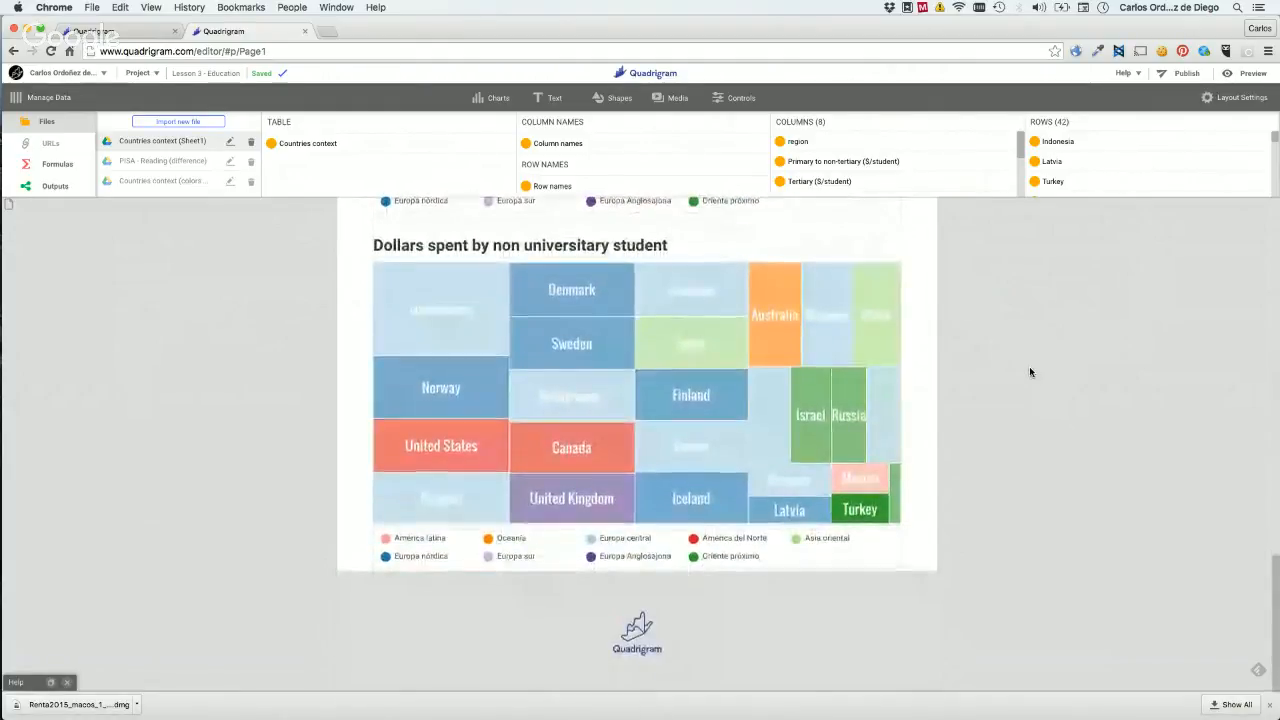
Compare the secondary degree bar chart, the PISA Performance line chart and the treemap along with their region legends.
{"action": "scroll", "coordinate": [1030, 372], "scroll_direction": "up", "scroll_amount": 4}
{"action": "scroll", "coordinate": [1030, 372], "scroll_direction": "down", "scroll_amount": 4}
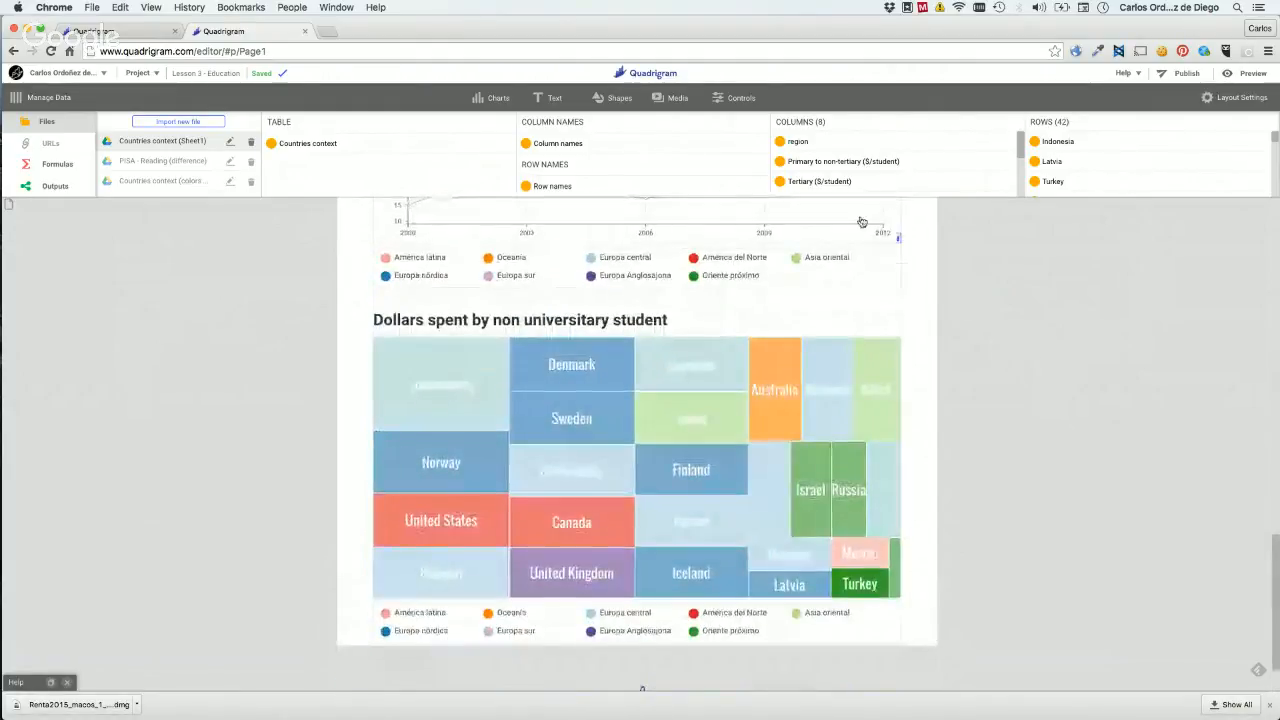
{"action": "scroll", "coordinate": [1070, 340], "scroll_direction": "up", "scroll_amount": 1}
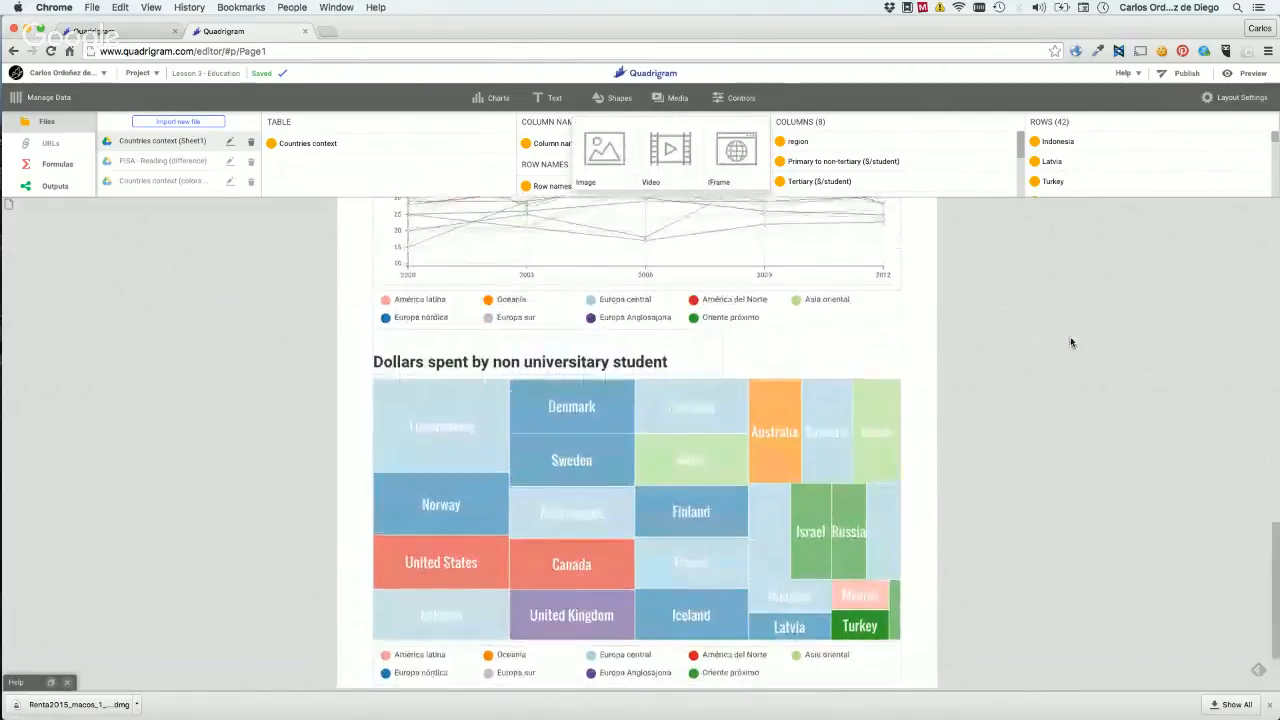
{"action": "scroll", "coordinate": [1070, 343], "scroll_direction": "up", "scroll_amount": 5}
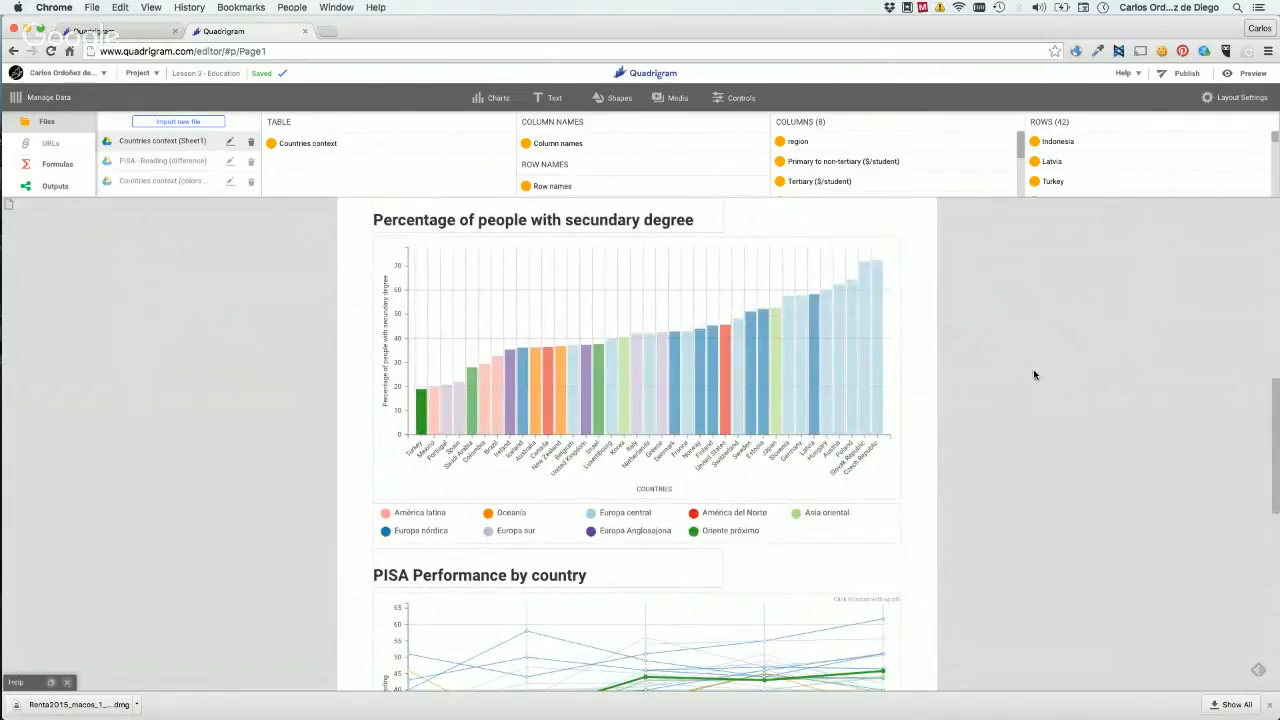
{"action": "scroll", "coordinate": [1000, 350], "scroll_direction": "down", "scroll_amount": 1}
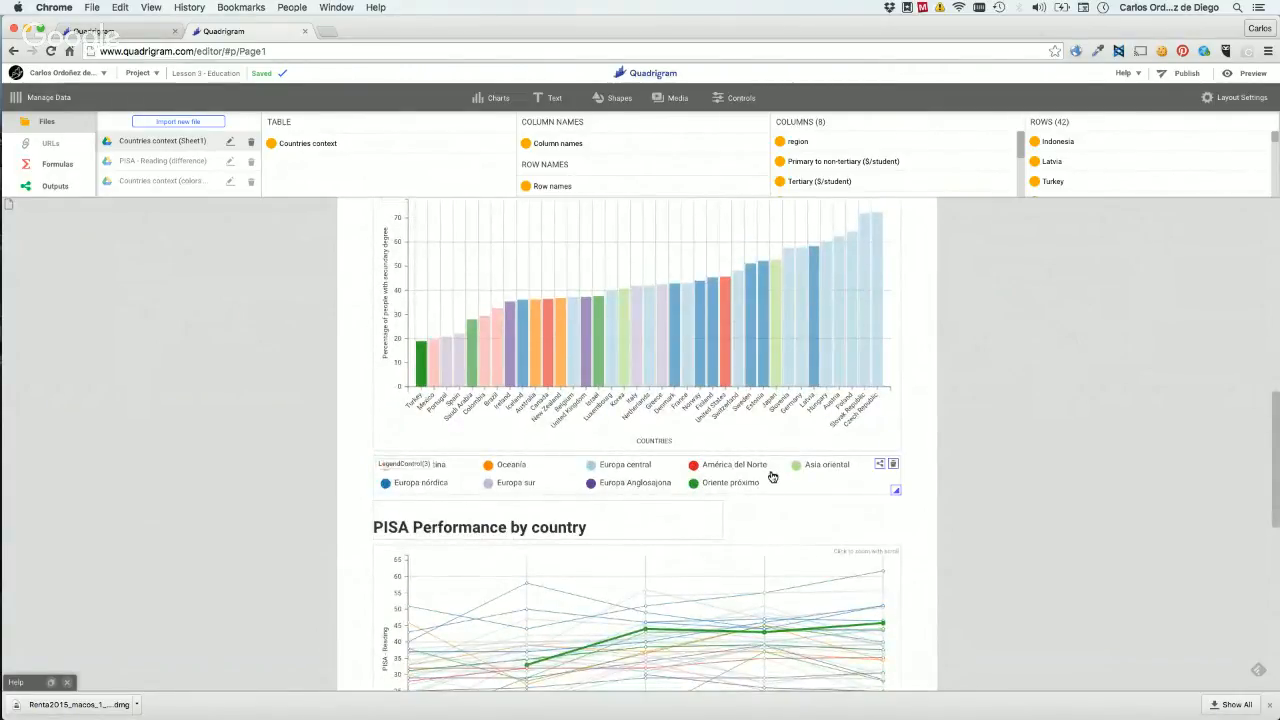
{"action": "scroll", "coordinate": [1007, 522], "scroll_direction": "down", "scroll_amount": 5}
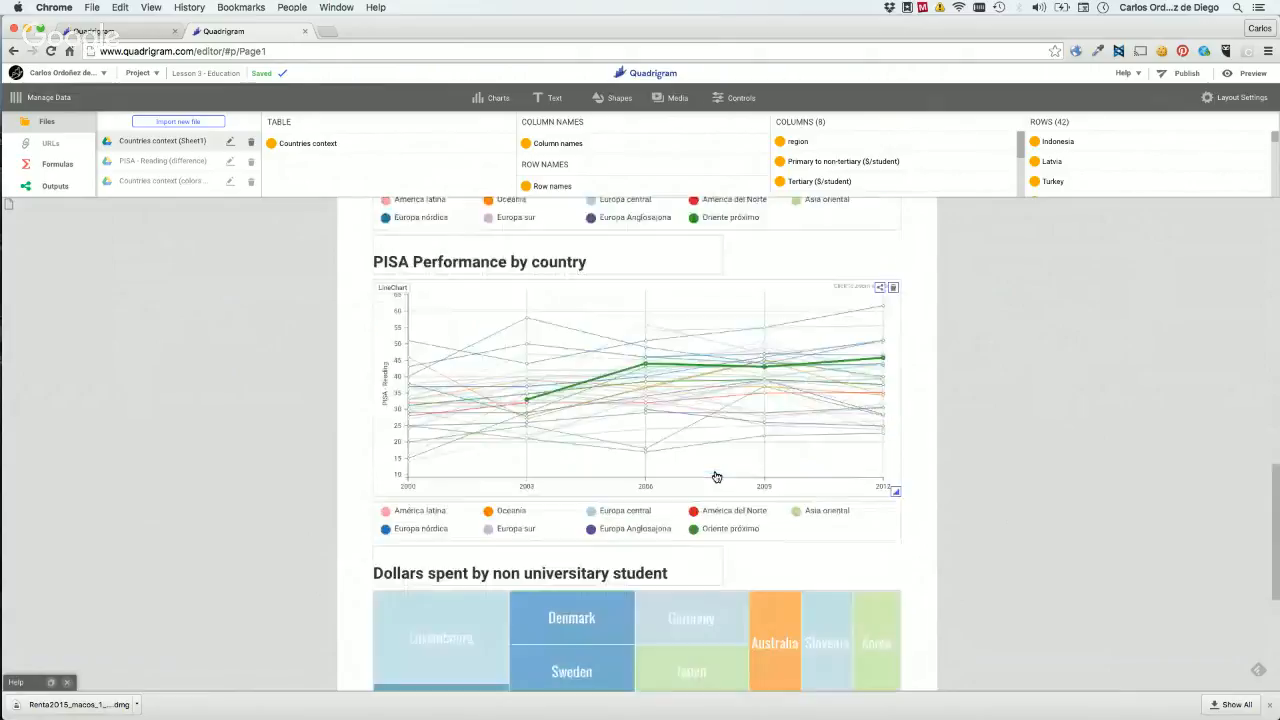
{"action": "scroll", "coordinate": [716, 477], "scroll_direction": "down", "scroll_amount": 1}
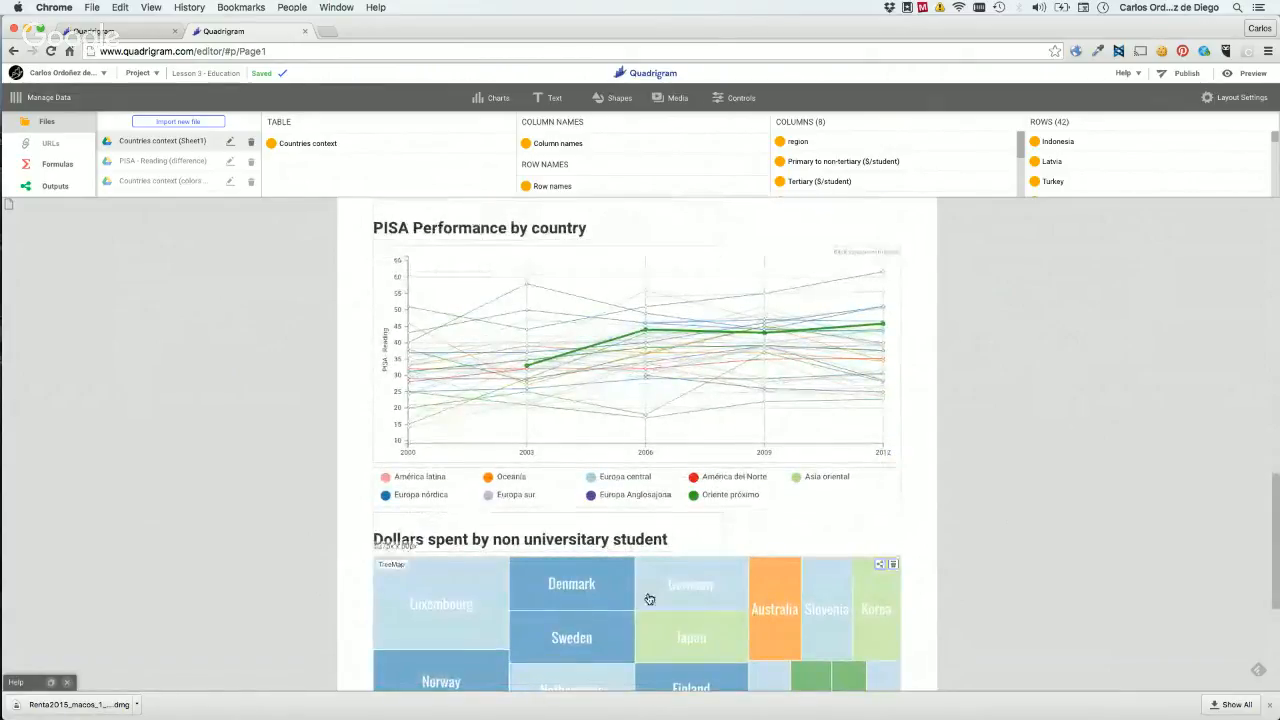
Check the tooltip of the Czech Republic bar in the "Percentage of people with secundary degree" chart.
{"action": "scroll", "coordinate": [806, 310], "scroll_direction": "up", "scroll_amount": 5}
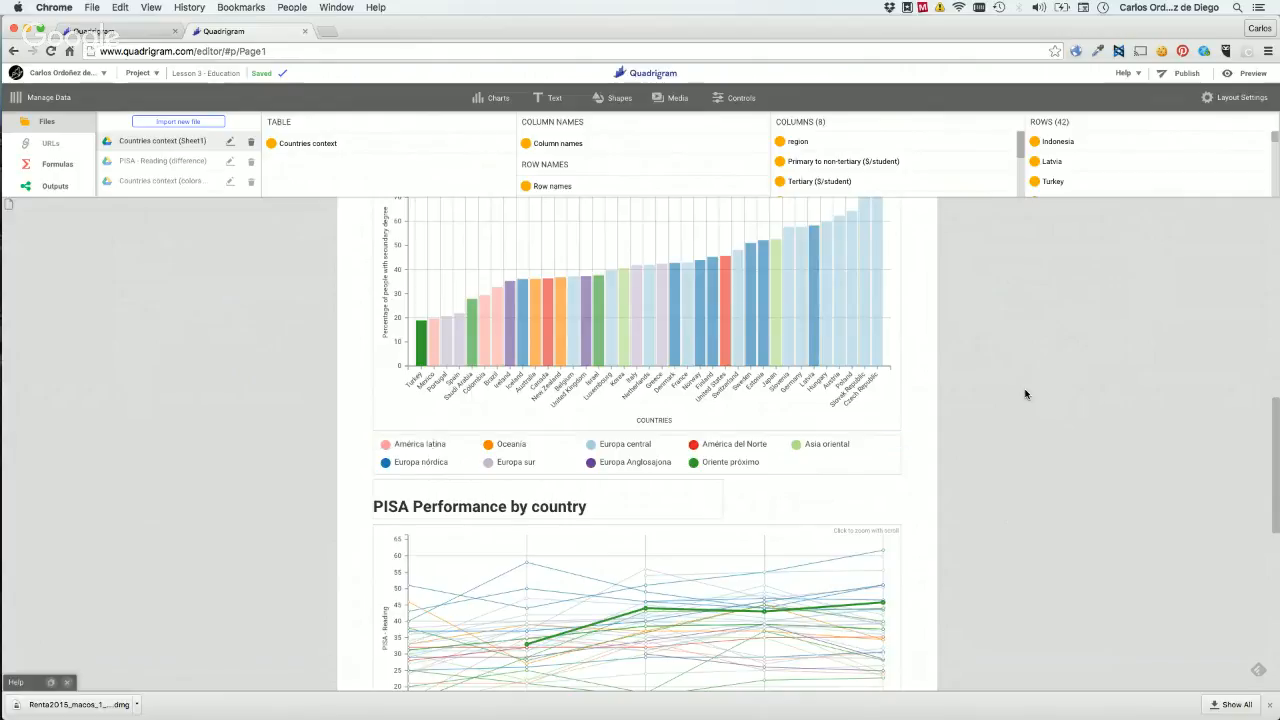
{"action": "scroll", "coordinate": [1023, 391], "scroll_direction": "up", "scroll_amount": 2}
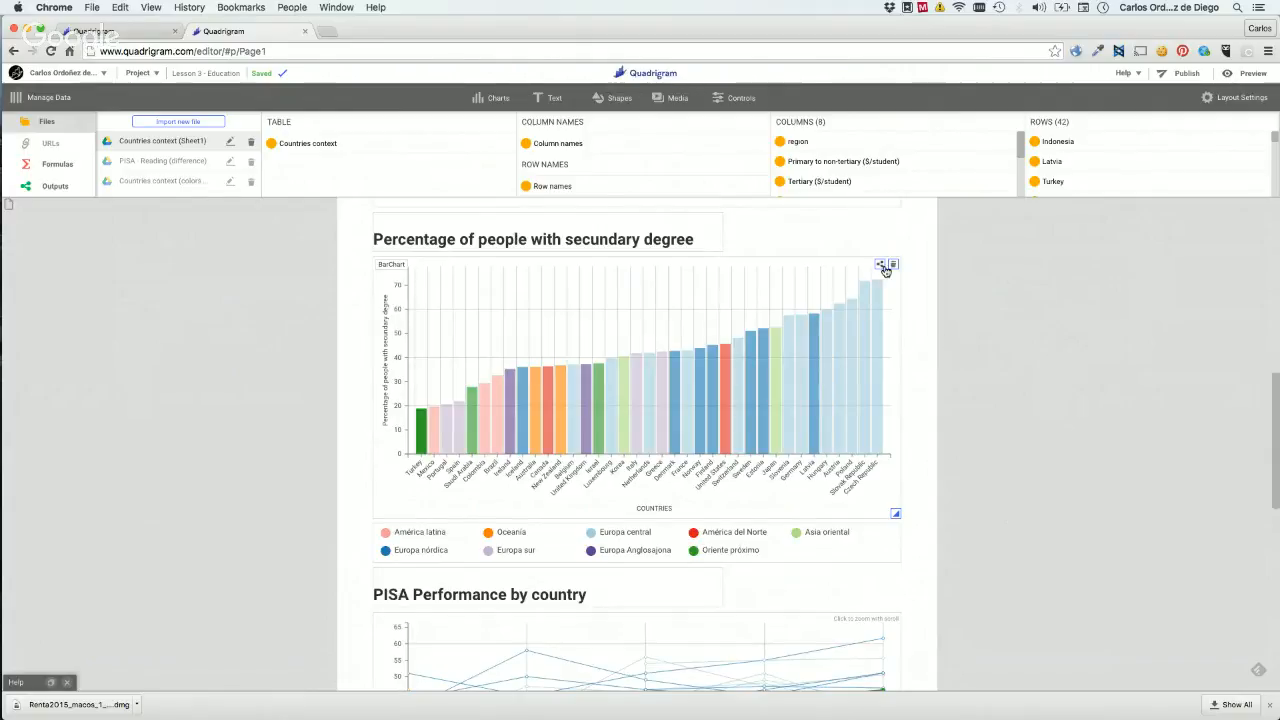
{"action": "mouse_move", "coordinate": [883, 297]}
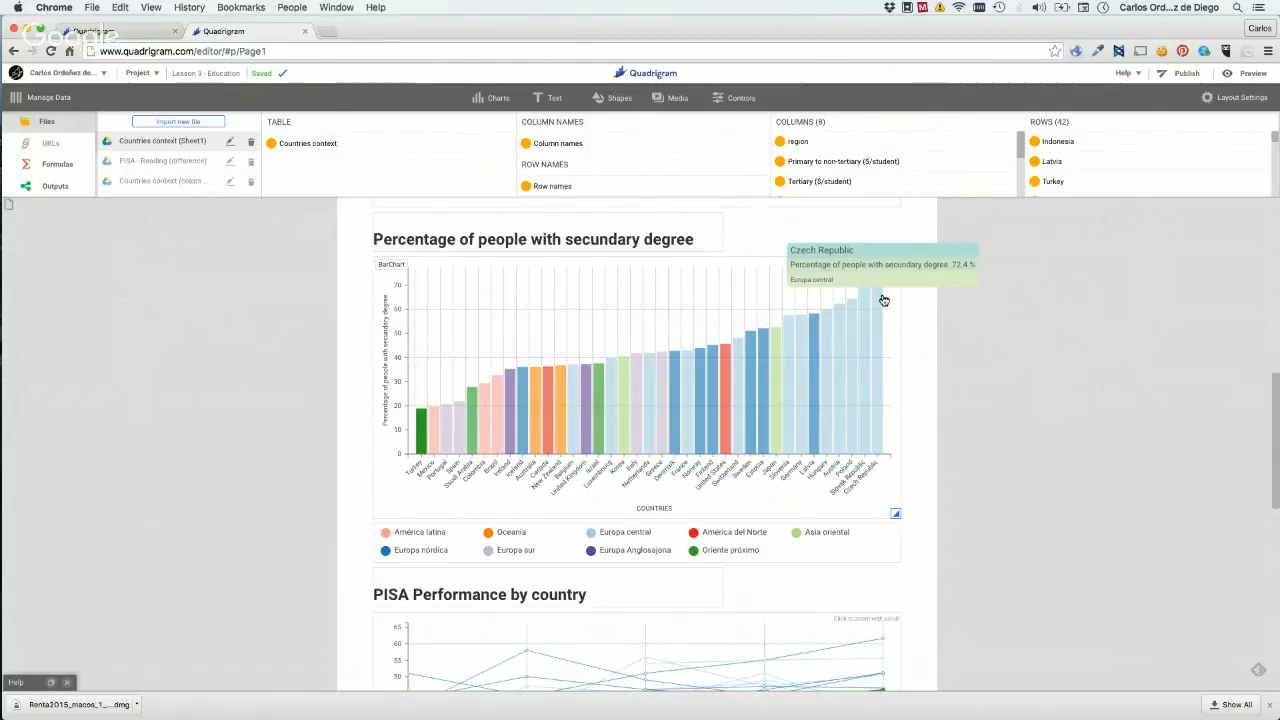
Show the outputs of the PISA Performance line chart and inspect its Selected Ids value.
{"action": "scroll", "coordinate": [884, 300], "scroll_direction": "down", "scroll_amount": 2}
{"action": "scroll", "coordinate": [884, 300], "scroll_direction": "down", "scroll_amount": 5}
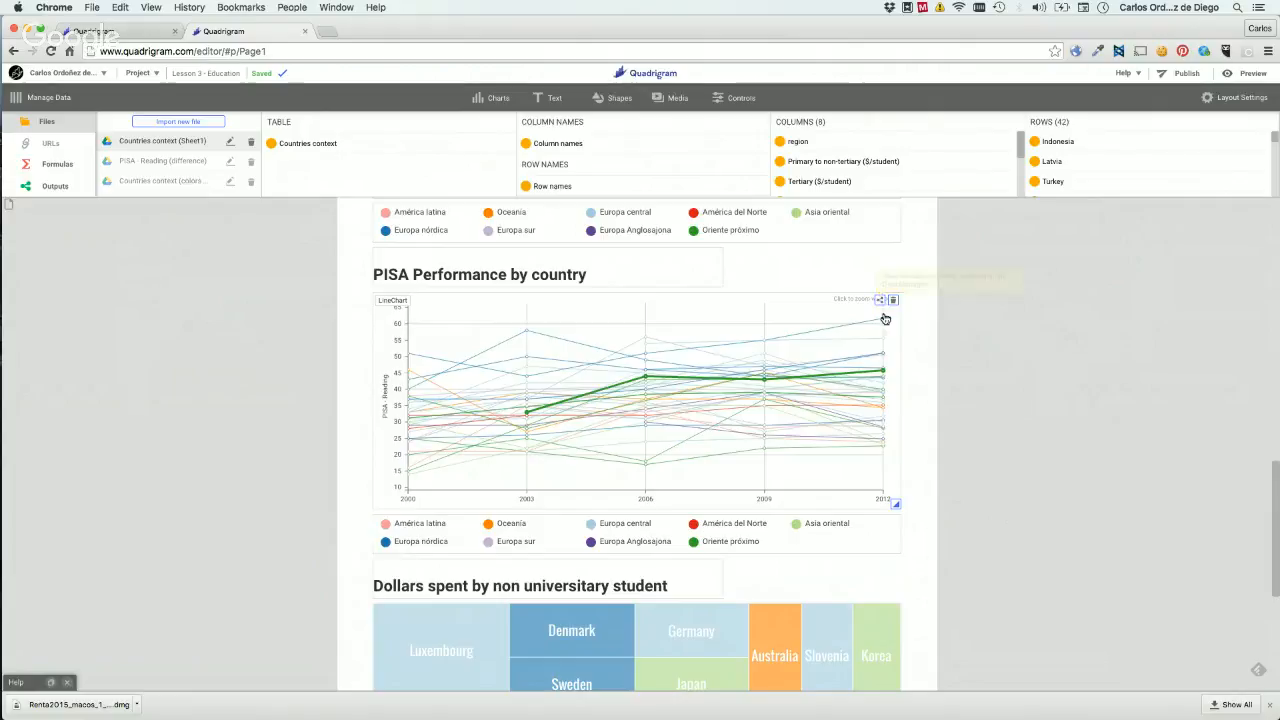
{"action": "left_click", "coordinate": [880, 302]}
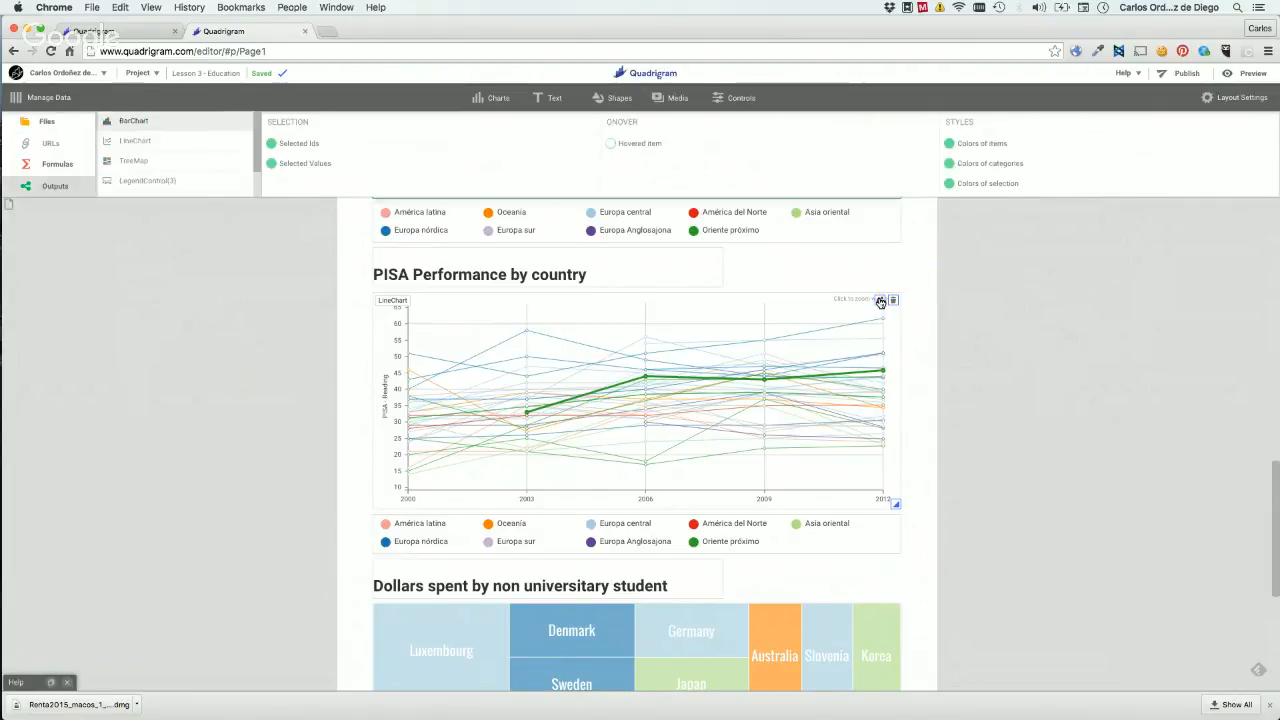
{"action": "left_click", "coordinate": [398, 152]}
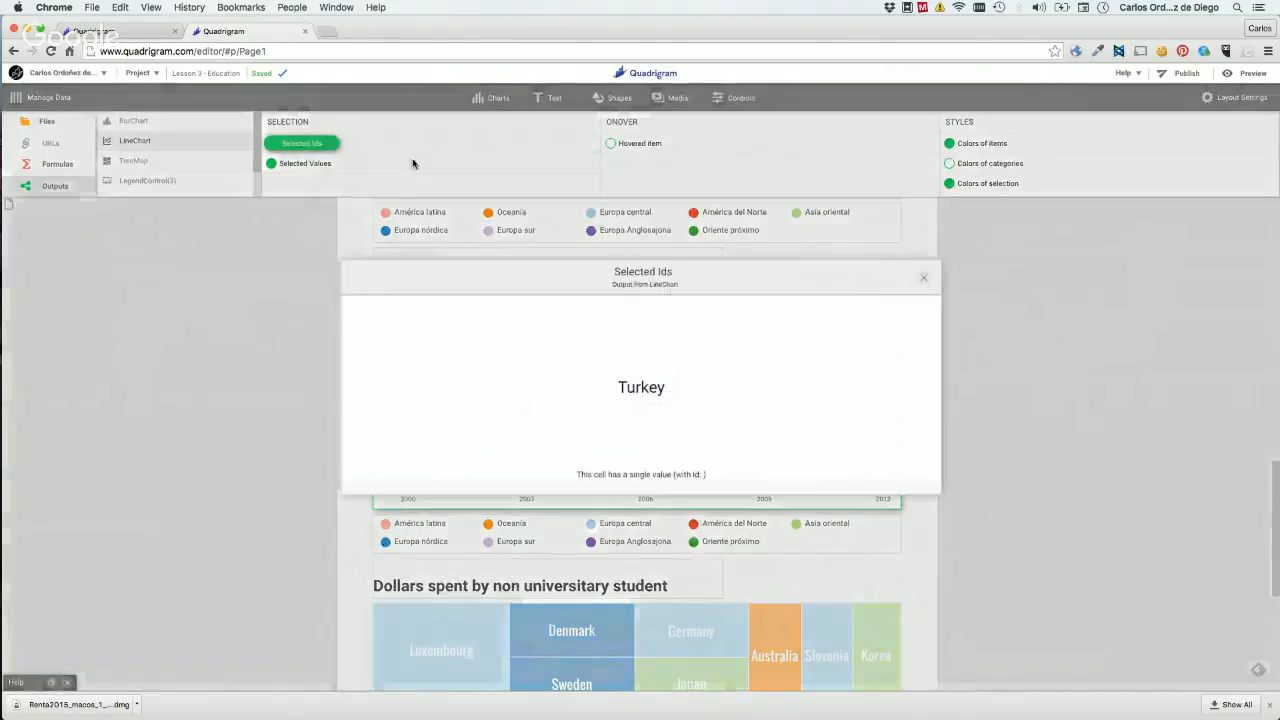
{"action": "left_click", "coordinate": [921, 281]}
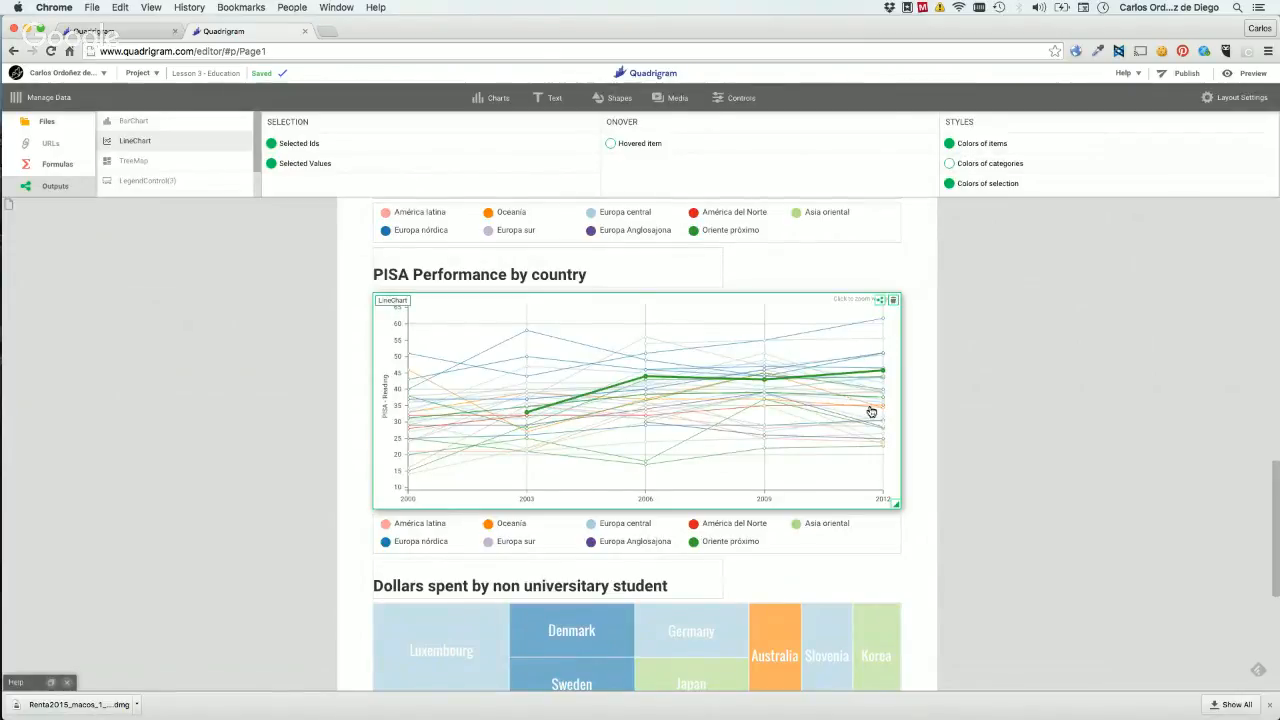
Open the PISA Performance line chart's properties, place them beside the chart and display its selection settings.
{"action": "left_click", "coordinate": [763, 394]}
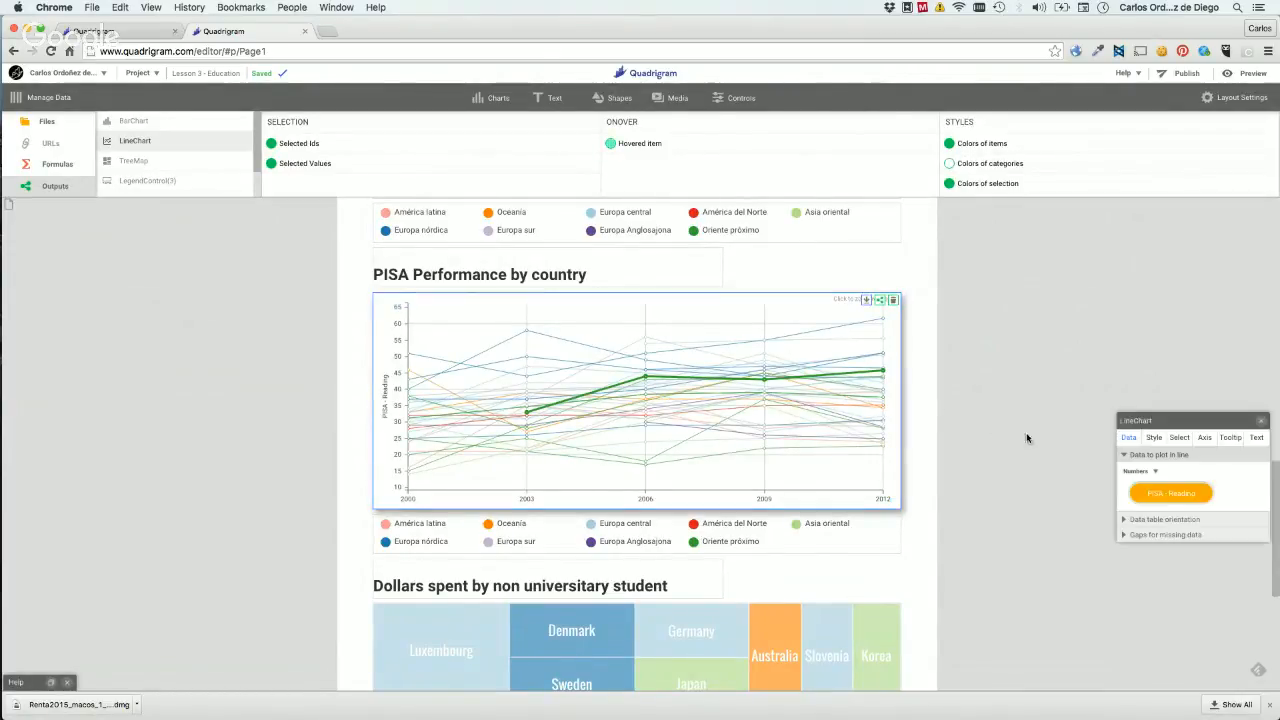
{"action": "left_click_drag", "start_coordinate": [1187, 424], "coordinate": [1047, 311]}
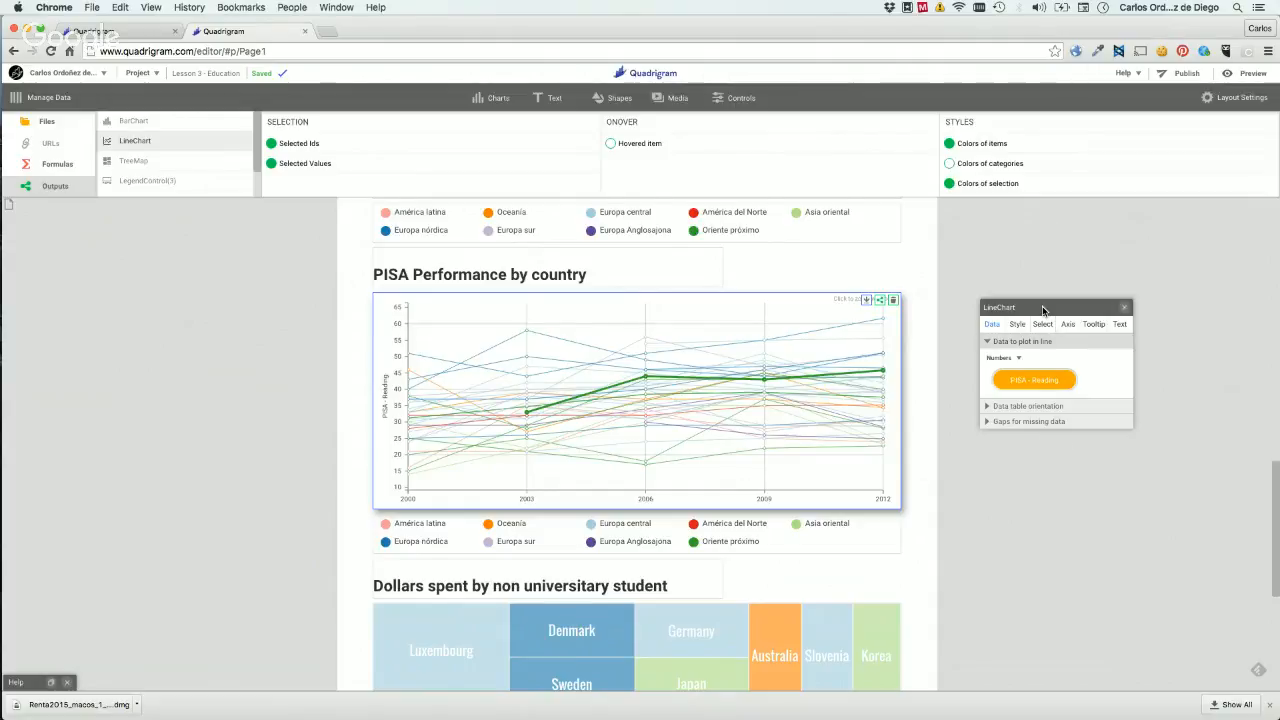
{"action": "left_click_drag", "start_coordinate": [1043, 309], "coordinate": [1043, 289]}
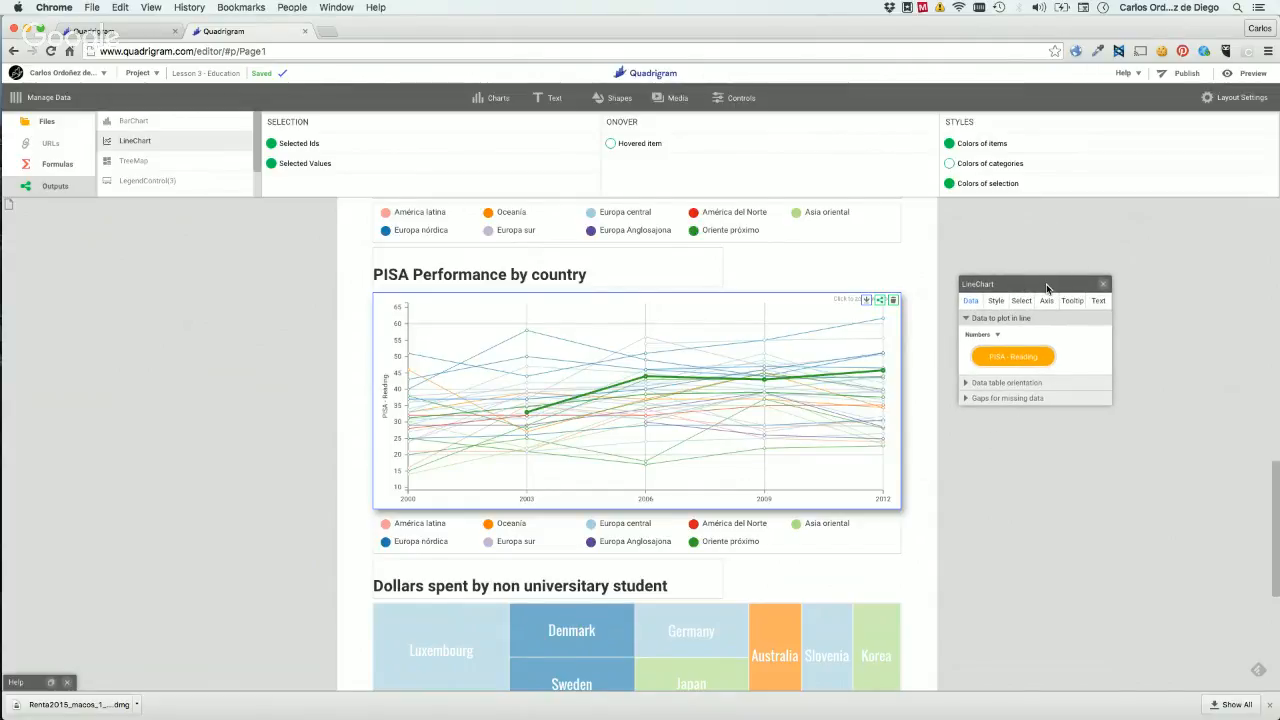
{"action": "left_click_drag", "start_coordinate": [1047, 288], "coordinate": [1101, 301]}
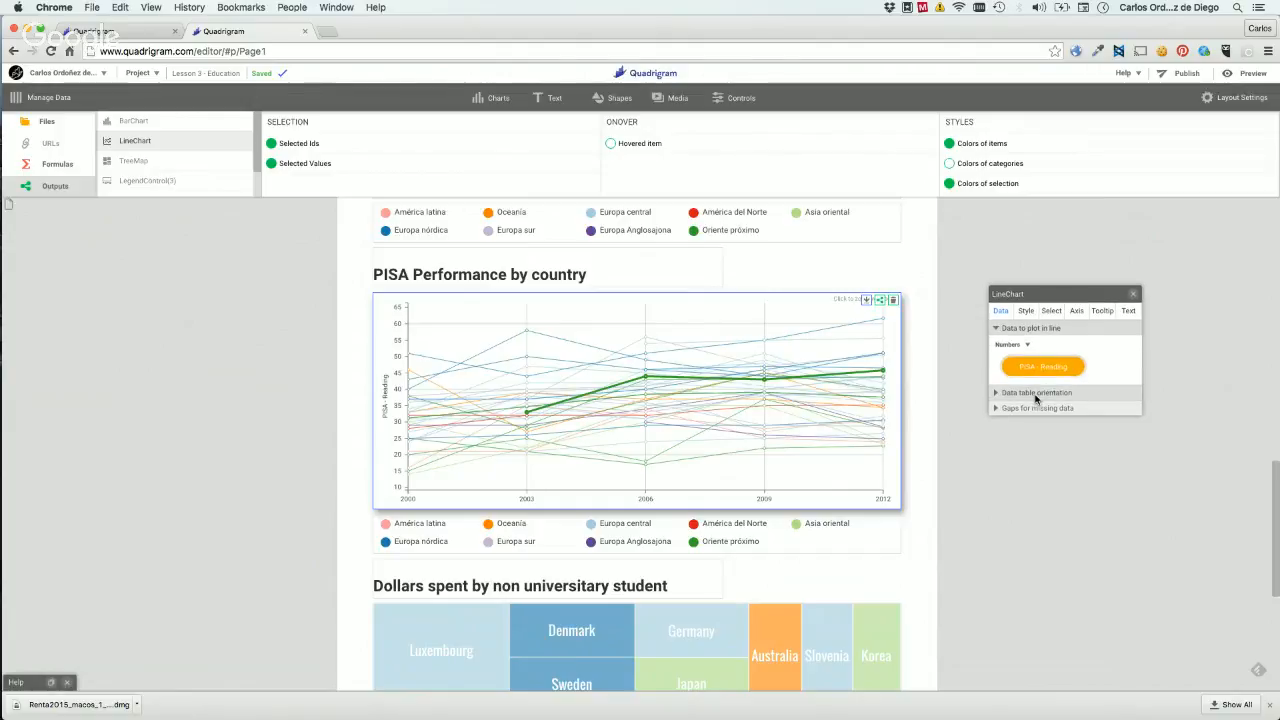
{"action": "left_click", "coordinate": [1027, 312]}
{"action": "left_click", "coordinate": [1051, 312]}
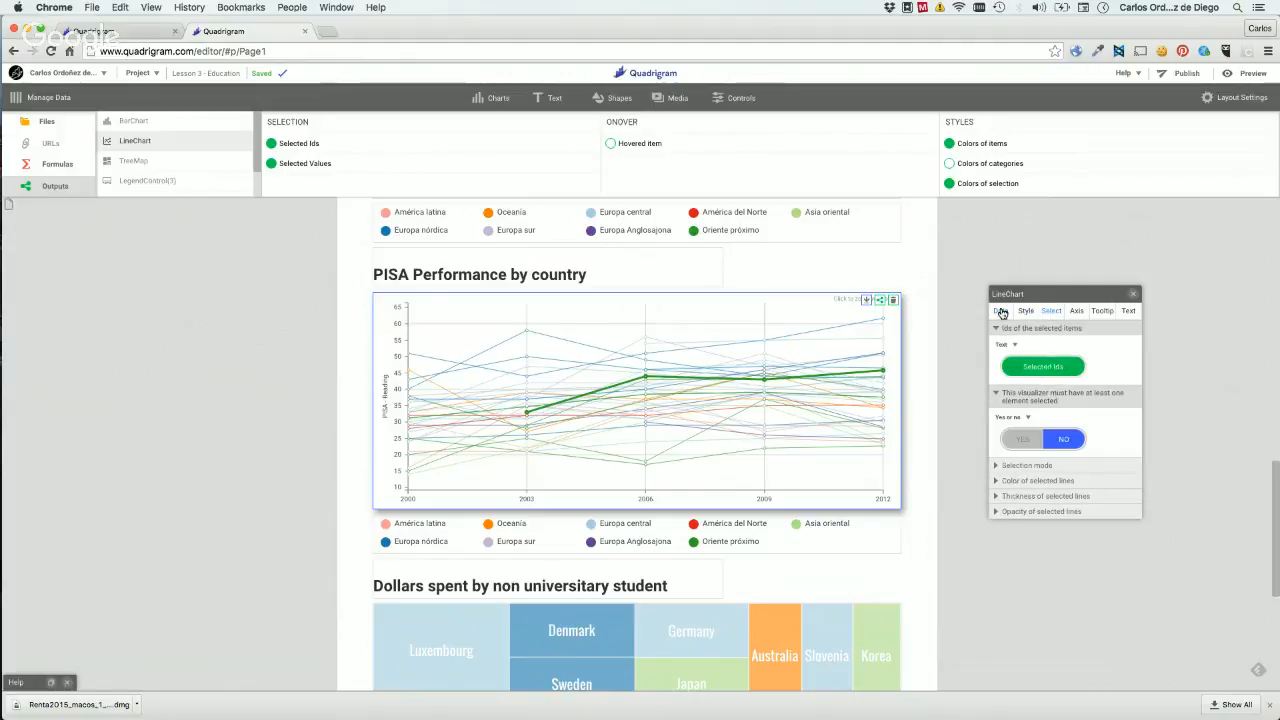
Show the PISA Performance line chart's data settings, close its properties and review the secondary degree bar chart above it.
{"action": "left_click", "coordinate": [1001, 312]}
{"action": "left_click", "coordinate": [256, 332]}
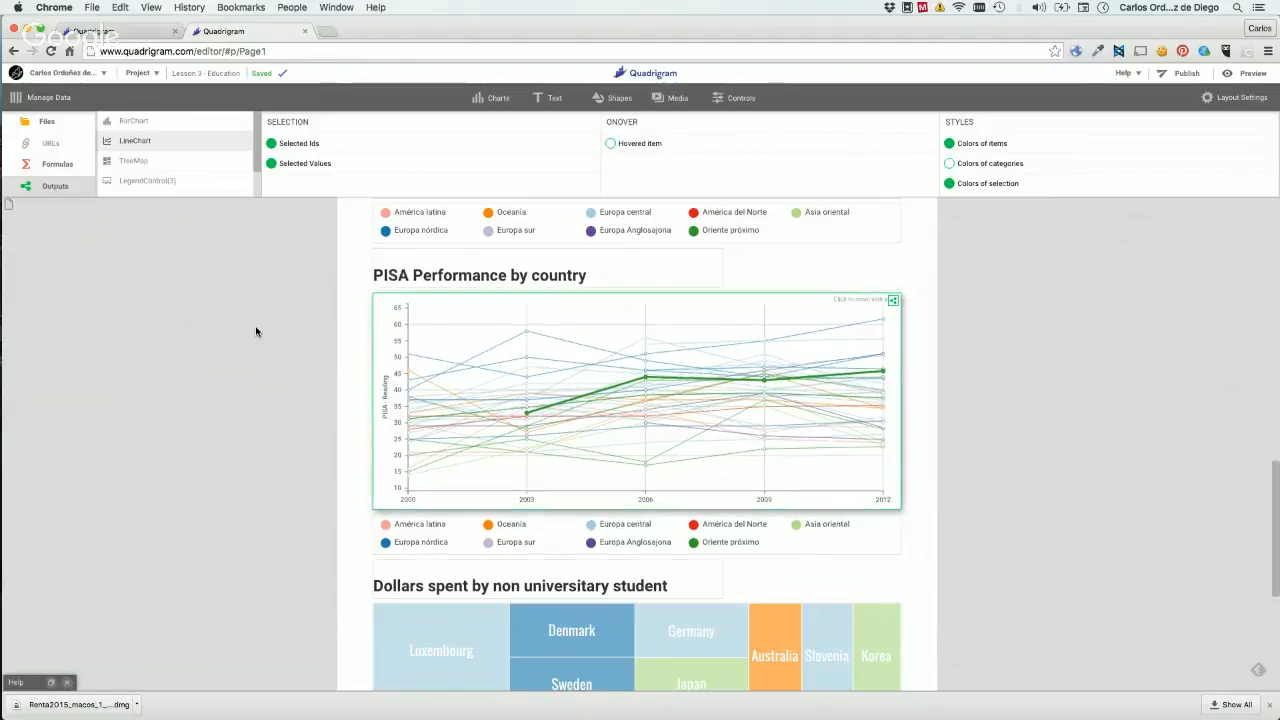
{"action": "scroll", "coordinate": [256, 332], "scroll_direction": "up", "scroll_amount": 1}
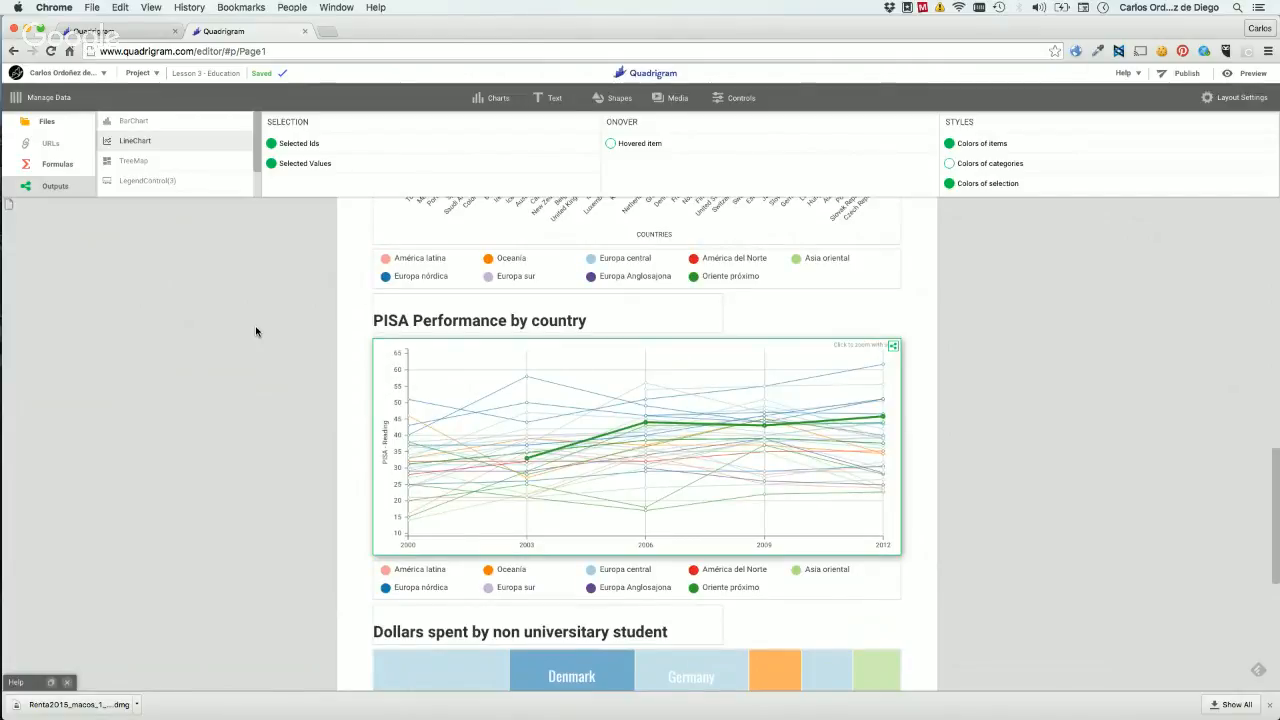
{"action": "scroll", "coordinate": [256, 332], "scroll_direction": "up", "scroll_amount": 3}
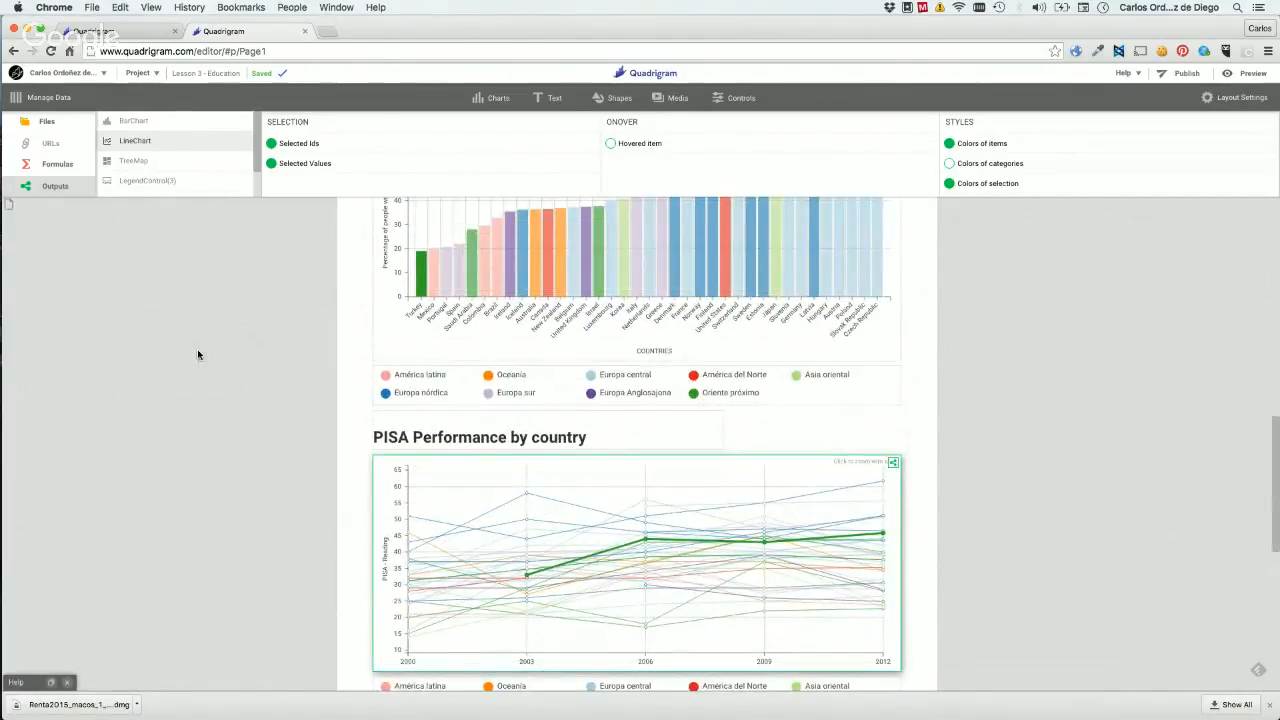
{"action": "left_click", "coordinate": [741, 99]}
{"action": "scroll", "coordinate": [194, 437], "scroll_direction": "up", "scroll_amount": 3}
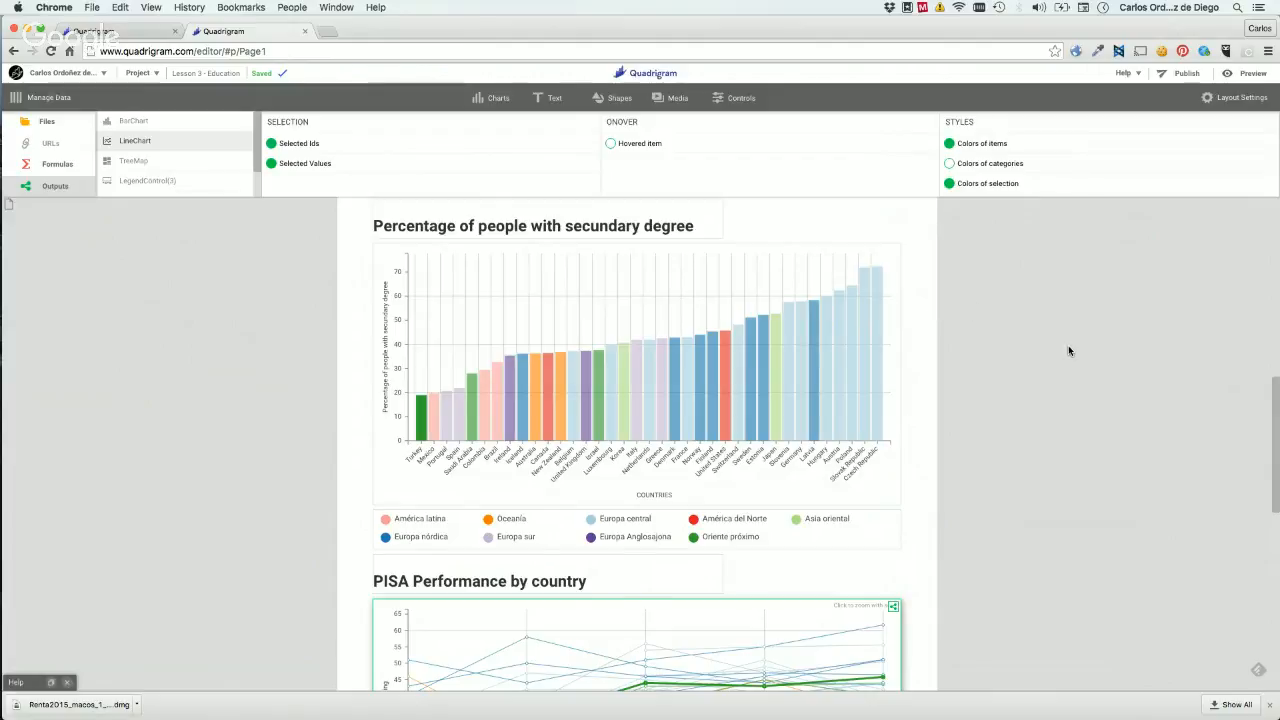
{"action": "scroll", "coordinate": [1068, 350], "scroll_direction": "down", "scroll_amount": 2}
{"action": "scroll", "coordinate": [1072, 364], "scroll_direction": "down", "scroll_amount": 2}
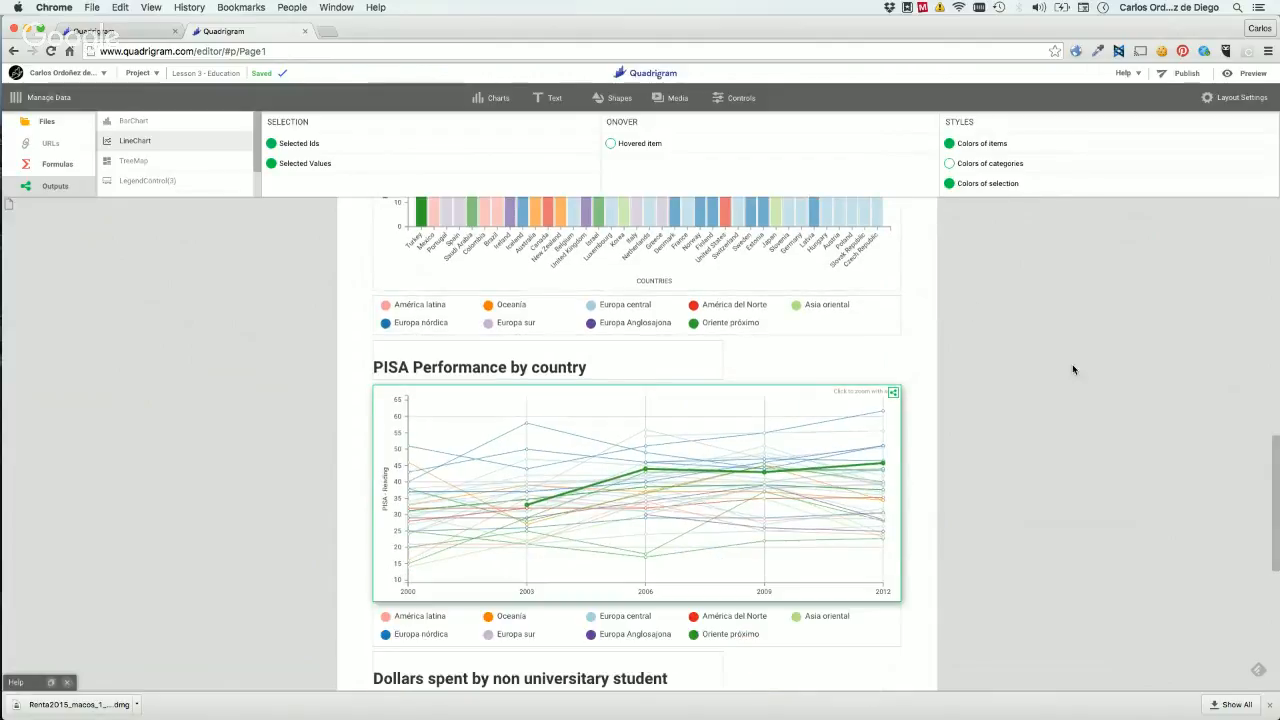
Set the Pan and Zoom axis option of the PISA Performance line chart to X and Y.
{"action": "left_click", "coordinate": [750, 412]}
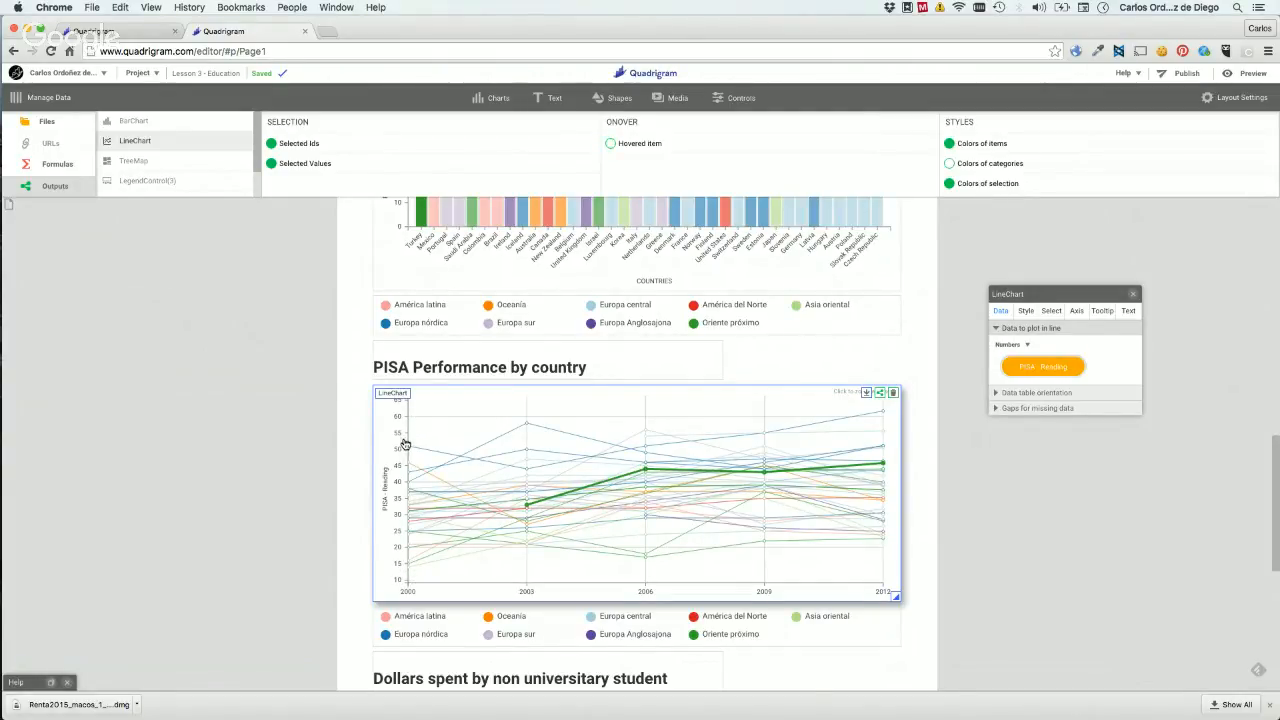
{"action": "left_click", "coordinate": [1075, 313]}
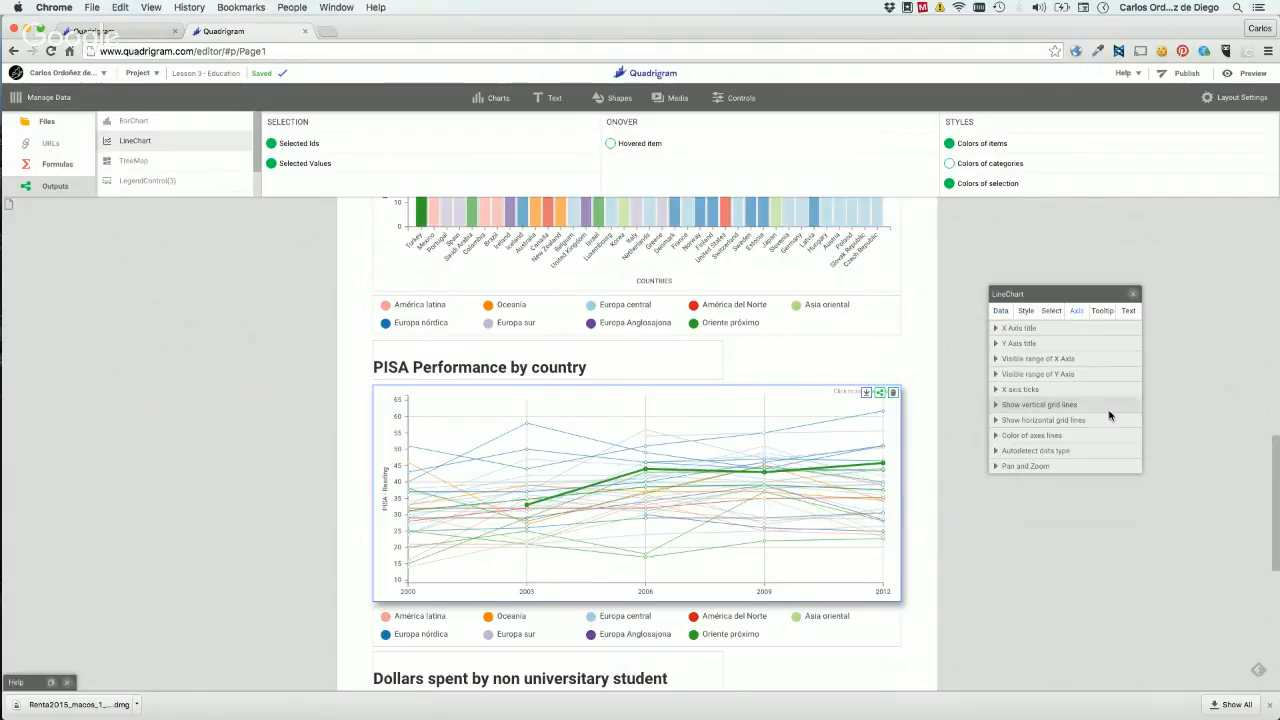
{"action": "left_click", "coordinate": [1014, 467]}
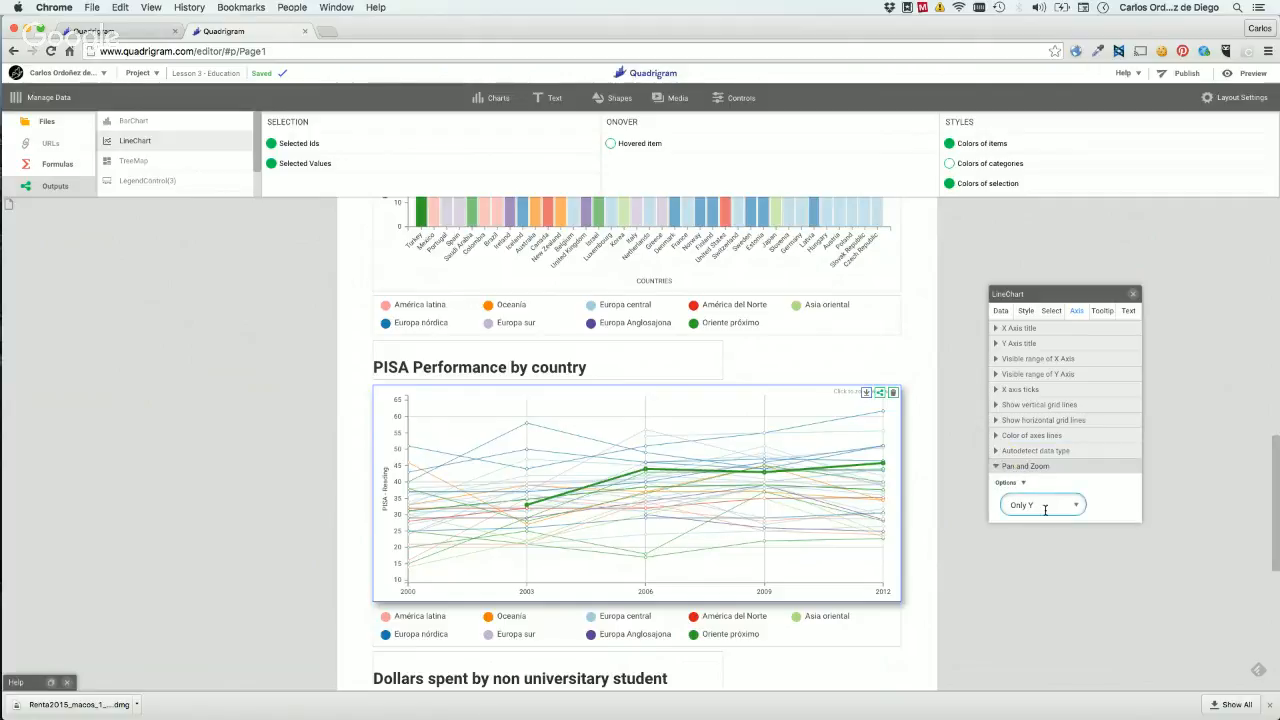
{"action": "left_click", "coordinate": [1044, 506]}
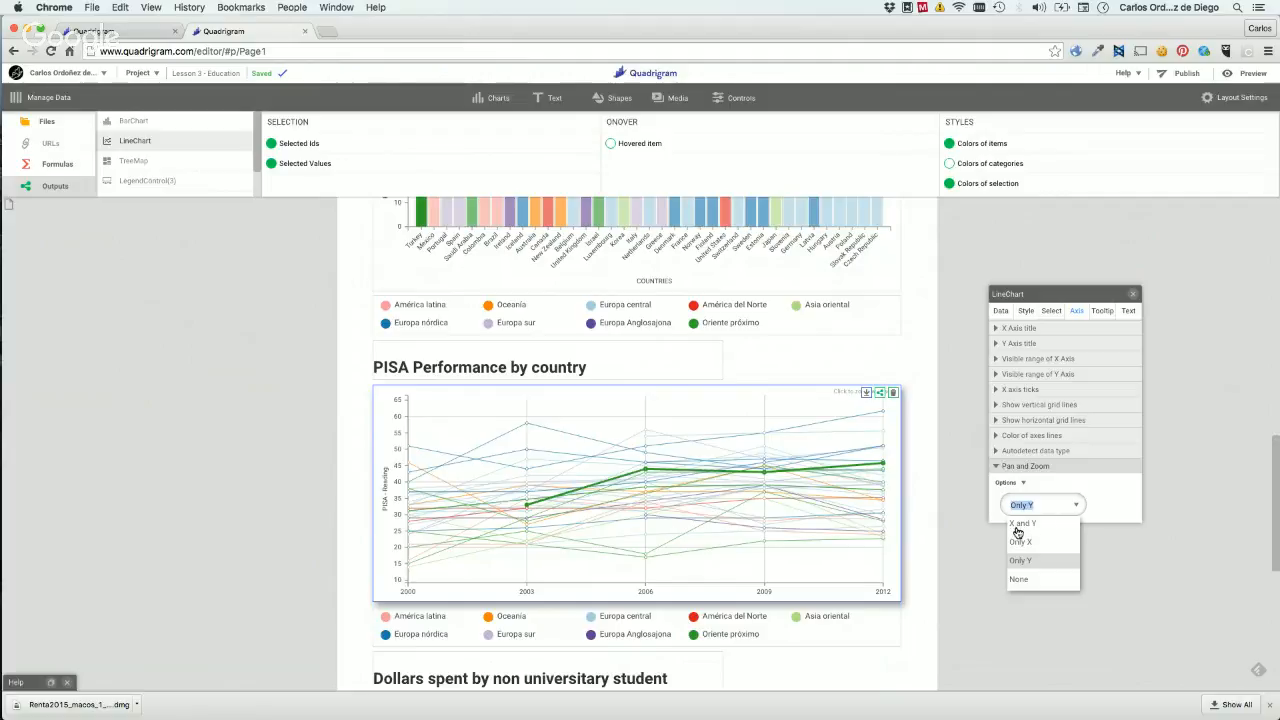
{"action": "left_click", "coordinate": [1017, 528]}
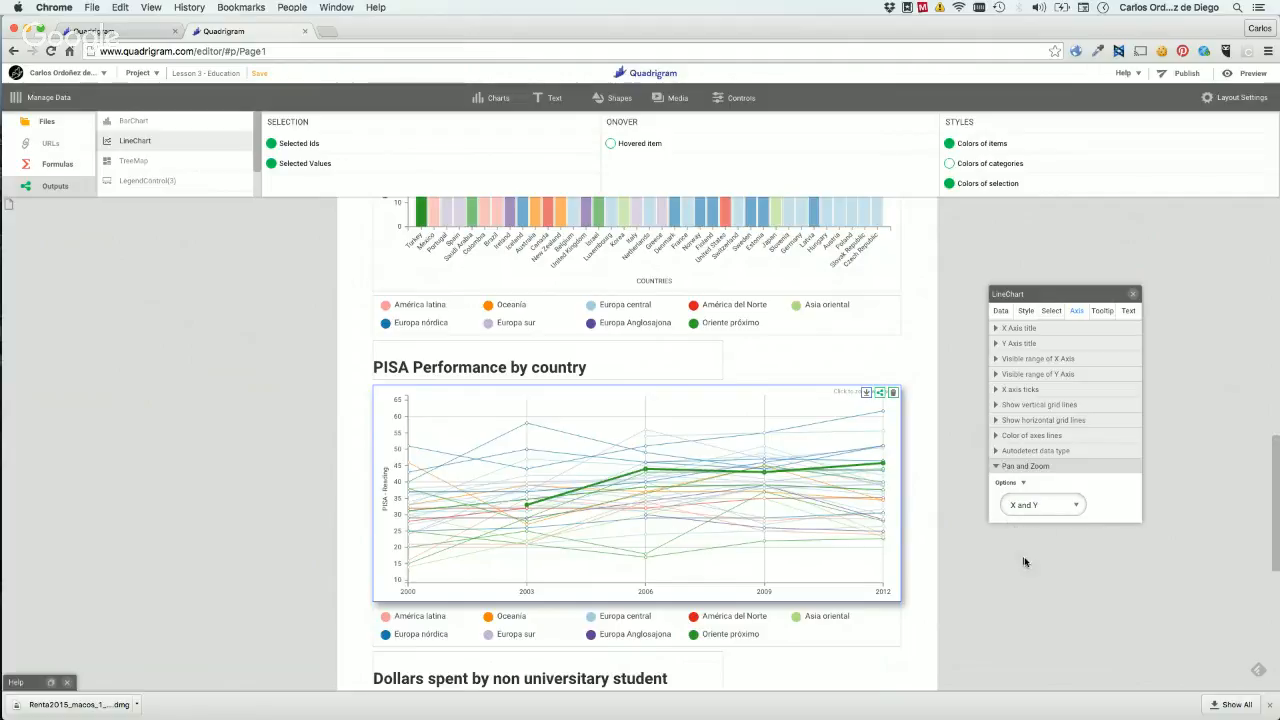
{"action": "left_click", "coordinate": [1018, 562]}
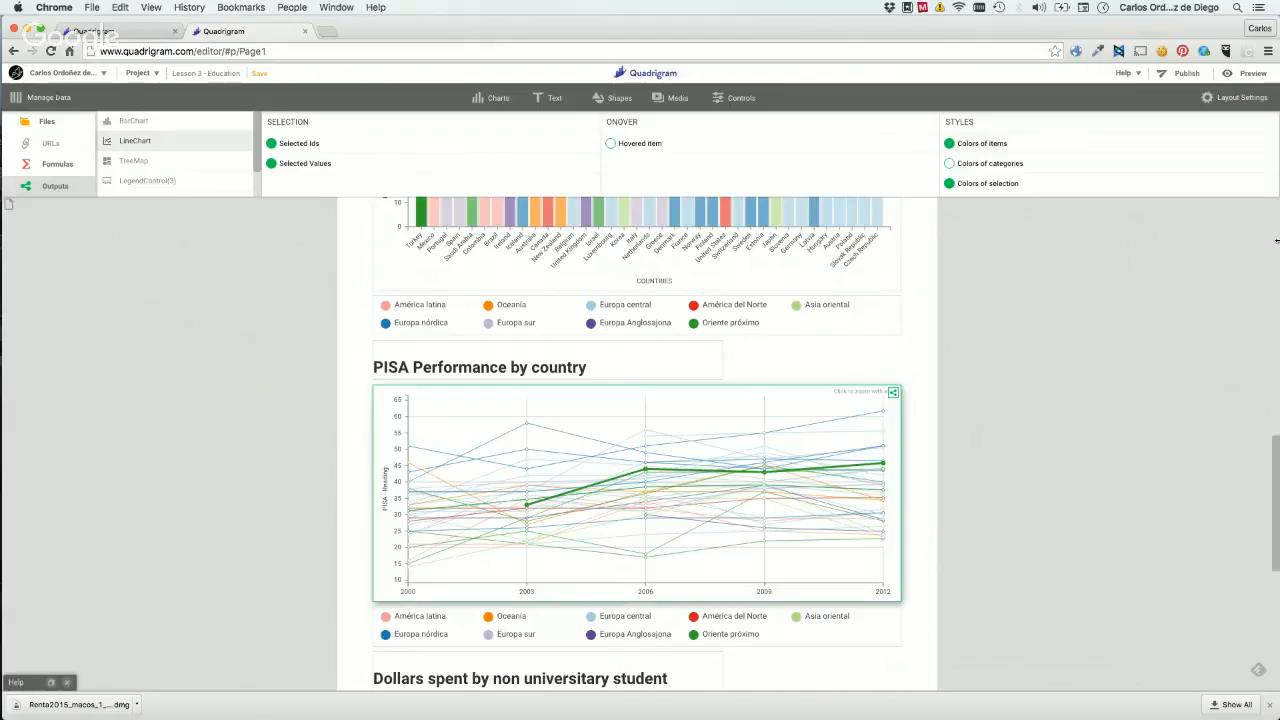
Preview the project, zoom and pan the PISA Performance line chart along both axes, zoom back out and return to editing.
{"action": "left_click", "coordinate": [1247, 74]}
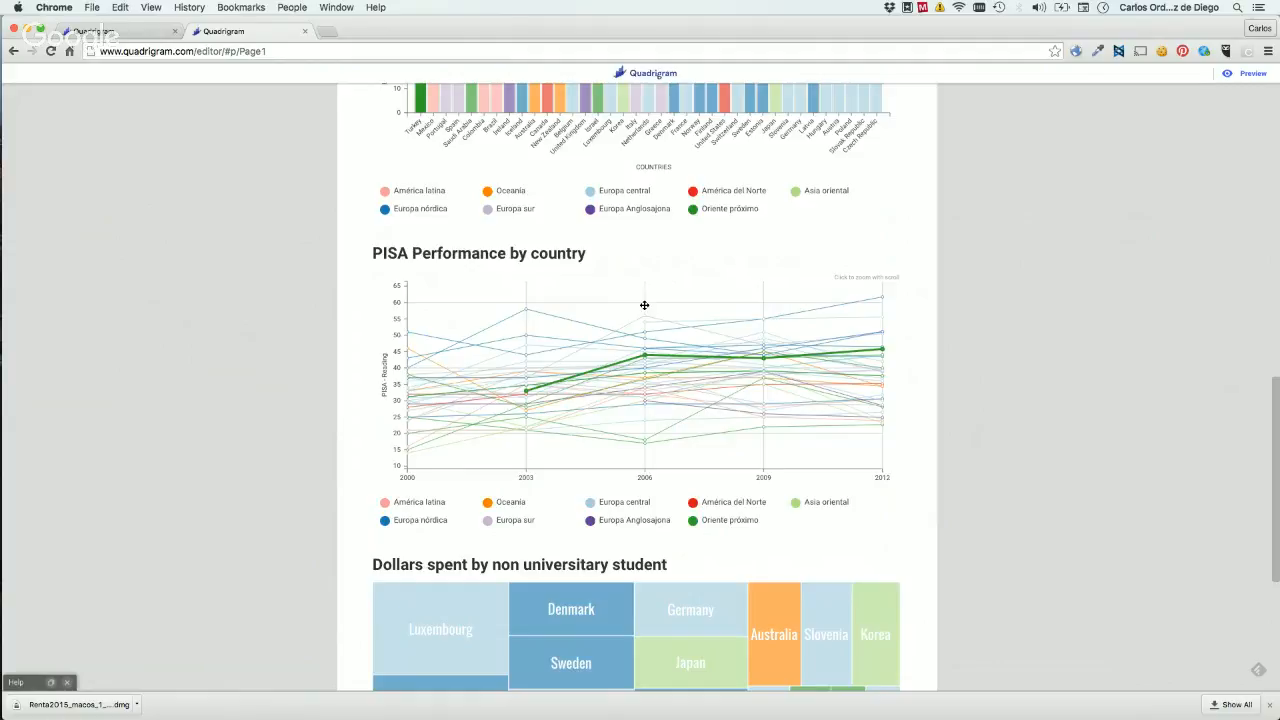
{"action": "scroll", "coordinate": [644, 305], "scroll_direction": "up", "scroll_amount": 5}
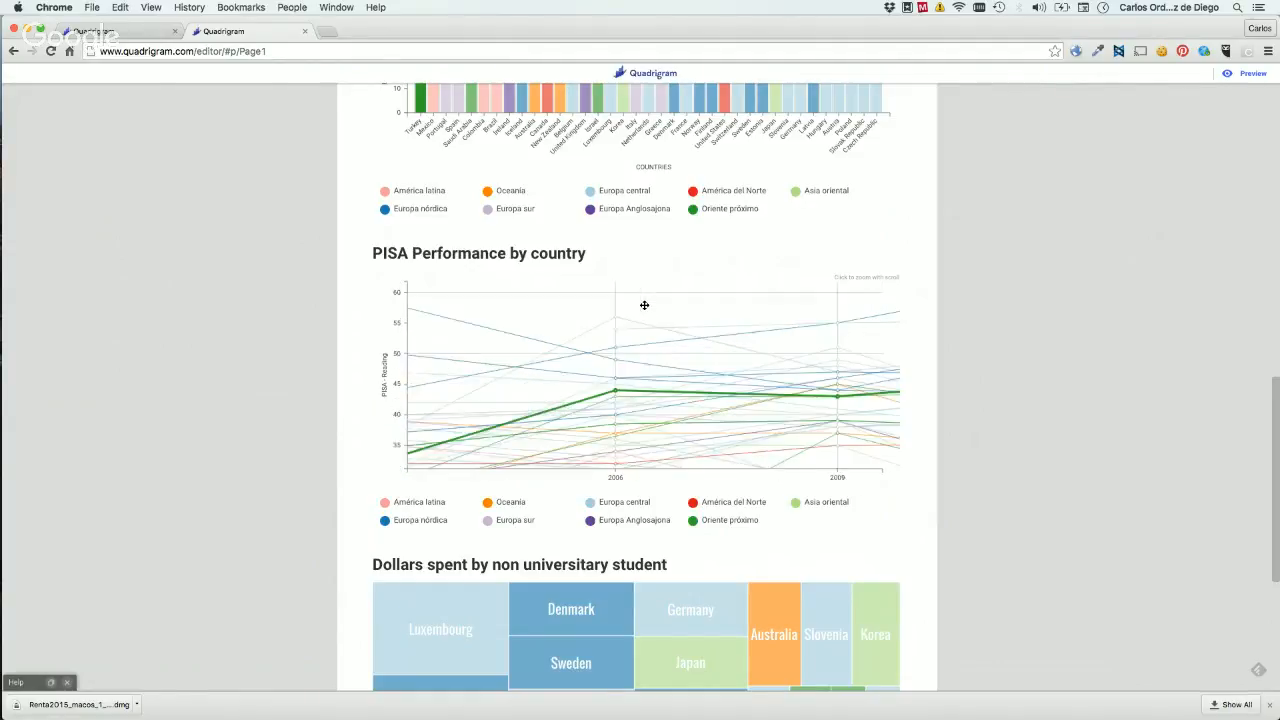
{"action": "scroll", "coordinate": [644, 305], "scroll_direction": "up", "scroll_amount": 5}
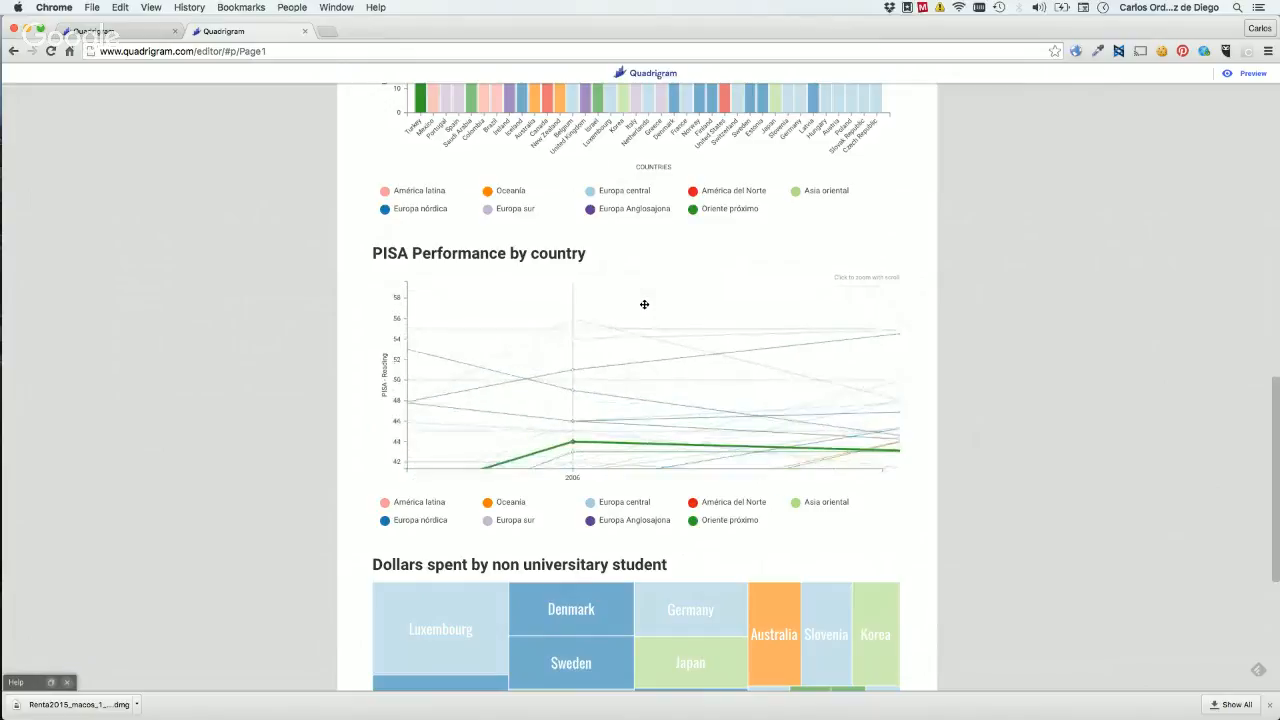
{"action": "left_click_drag", "start_coordinate": [552, 413], "coordinate": [750, 357]}
{"action": "left_click_drag", "start_coordinate": [590, 358], "coordinate": [460, 310]}
{"action": "left_click_drag", "start_coordinate": [712, 399], "coordinate": [546, 389]}
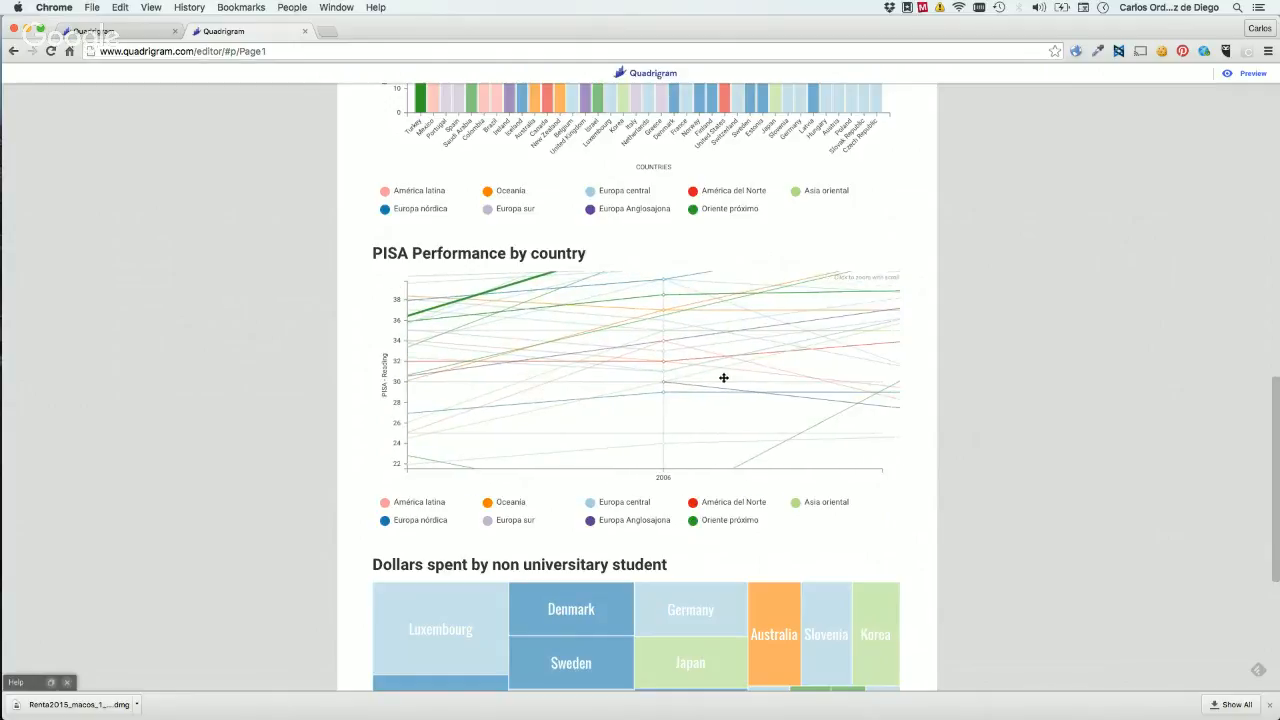
{"action": "scroll", "coordinate": [723, 378], "scroll_direction": "down", "scroll_amount": 5}
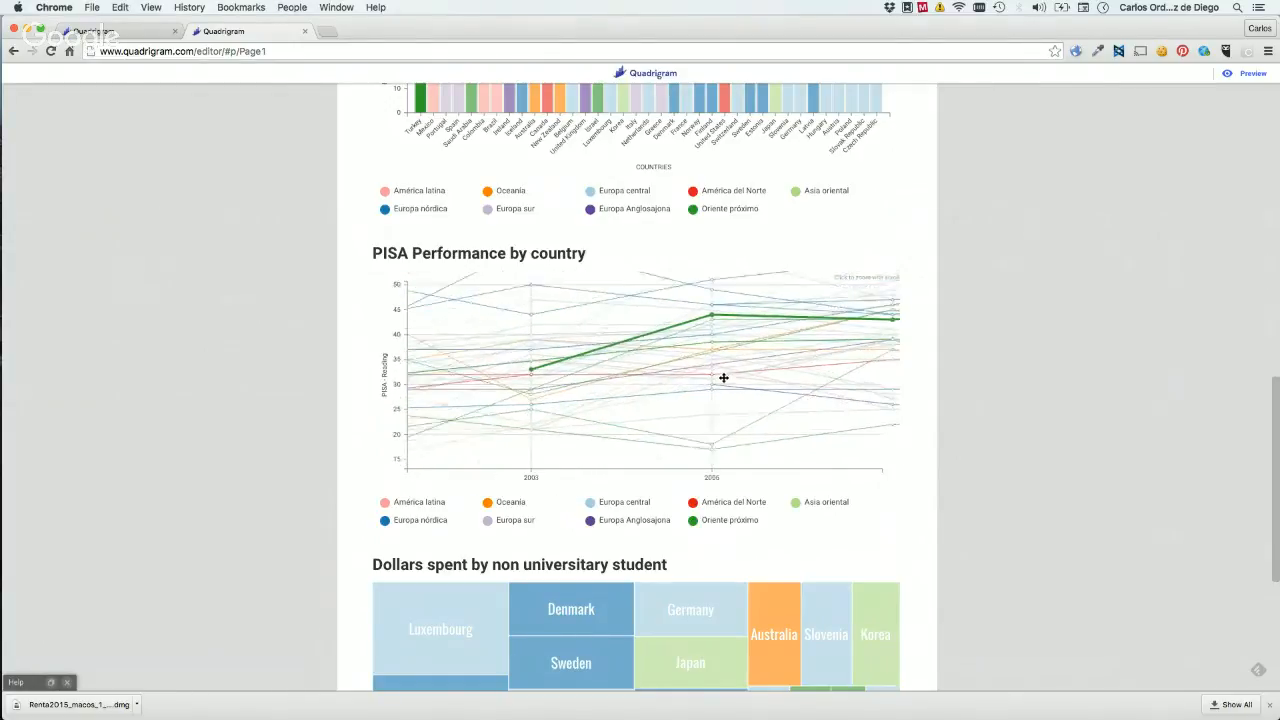
{"action": "scroll", "coordinate": [723, 378], "scroll_direction": "down", "scroll_amount": 3}
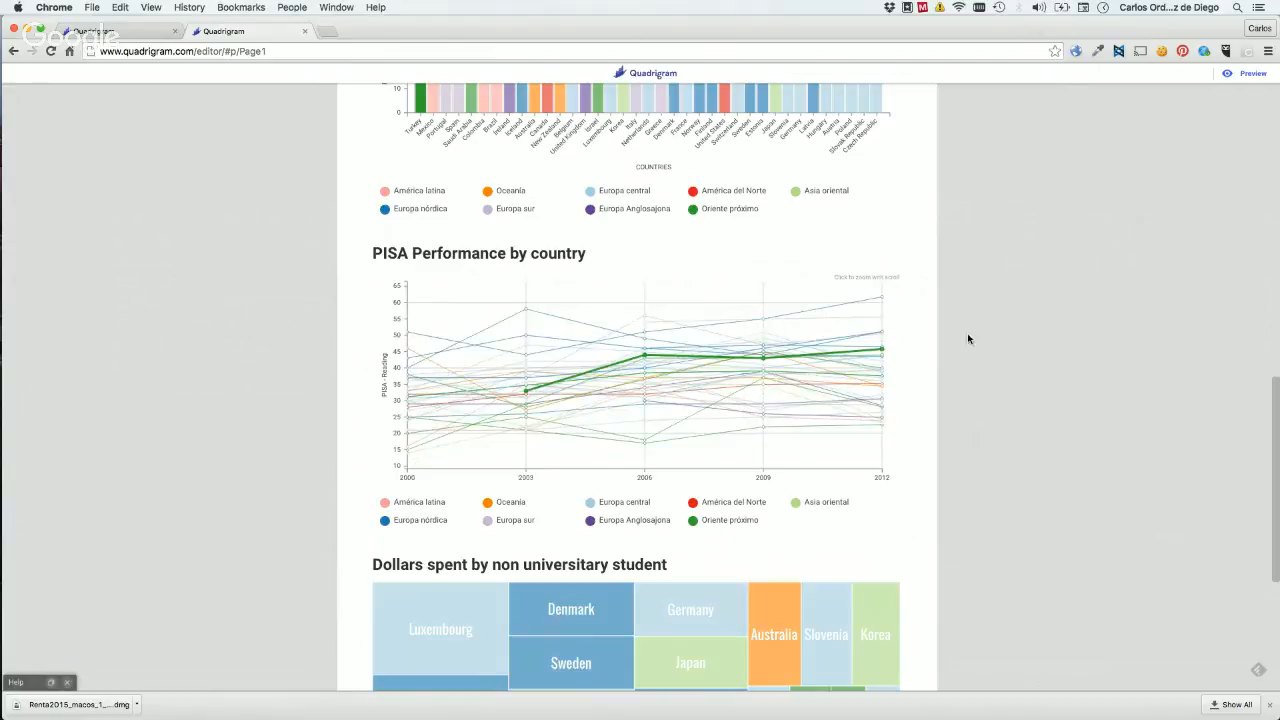
{"action": "left_click", "coordinate": [1245, 79]}
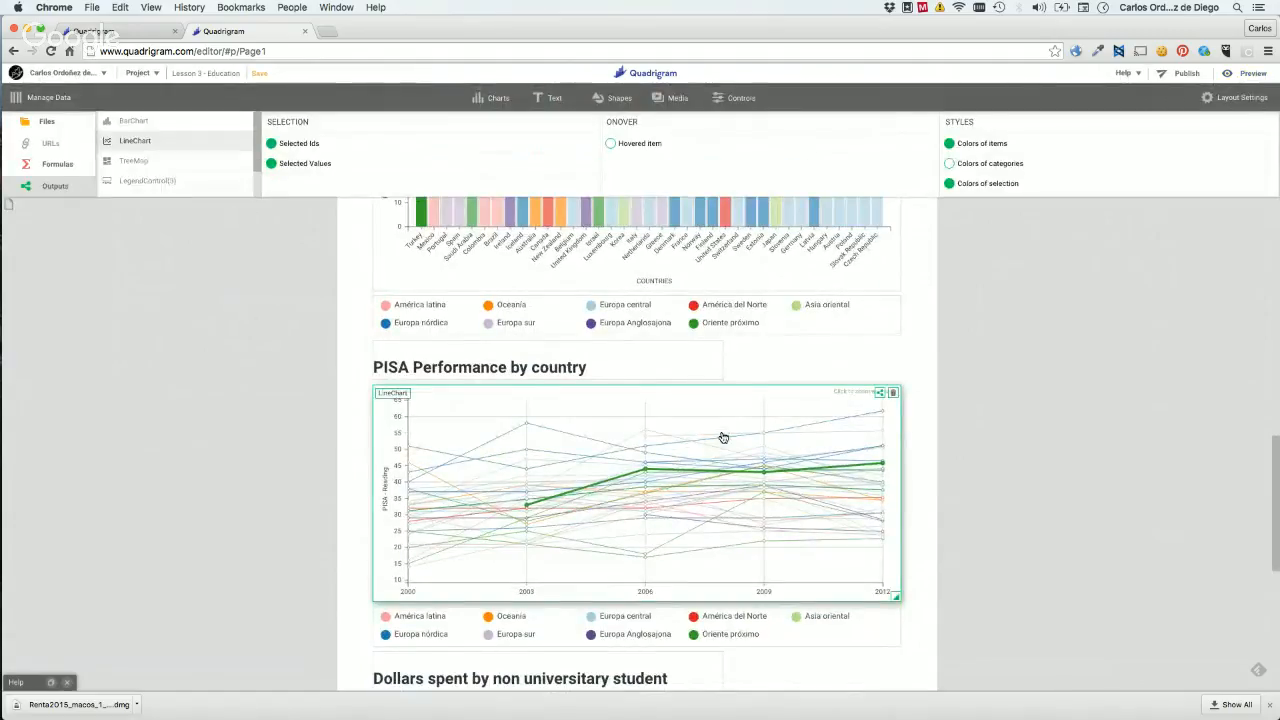
Set the PISA Performance line chart's Pan and Zoom option to Only Y and close its properties.
{"action": "left_click", "coordinate": [720, 434]}
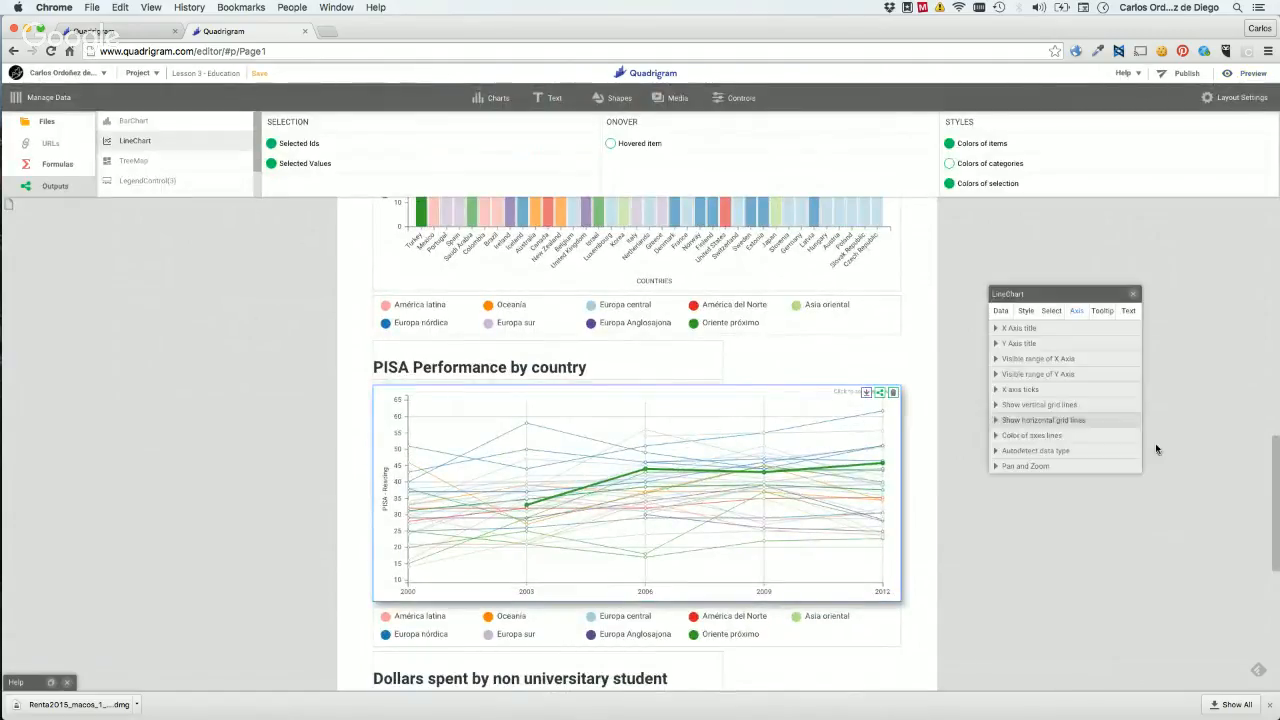
{"action": "left_click", "coordinate": [1027, 466]}
{"action": "left_click", "coordinate": [1030, 505]}
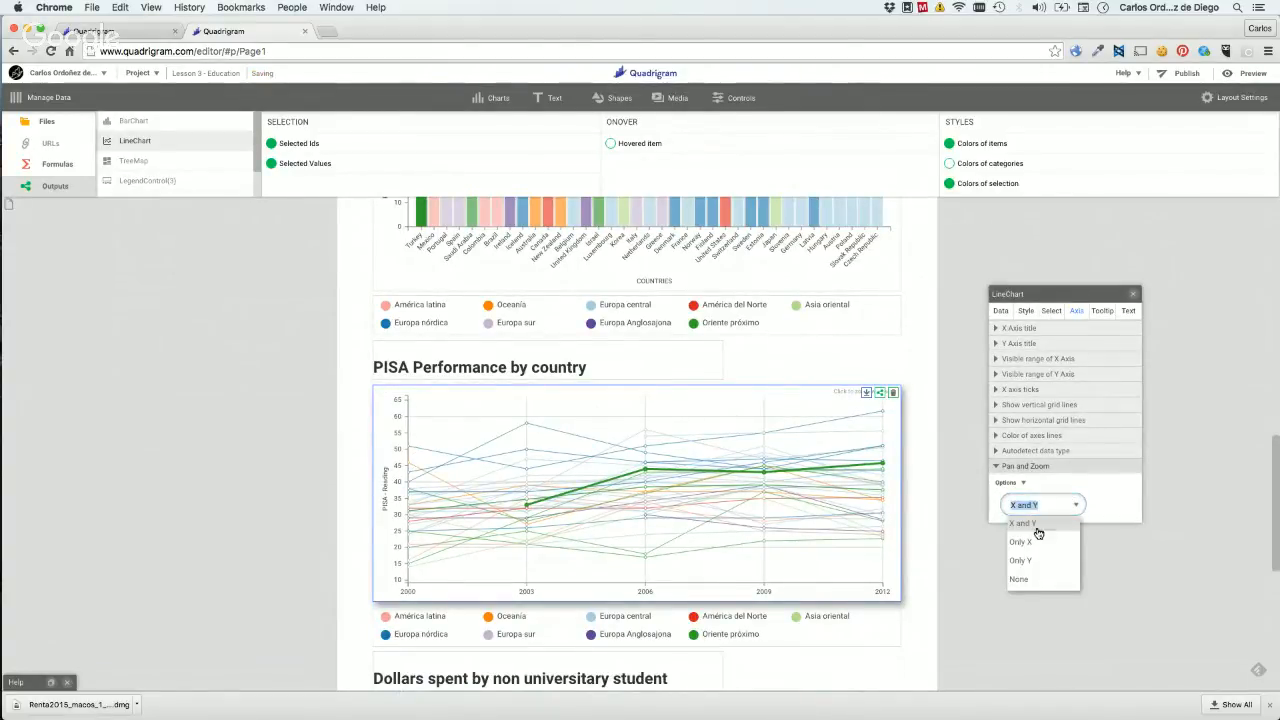
{"action": "left_click", "coordinate": [1035, 563]}
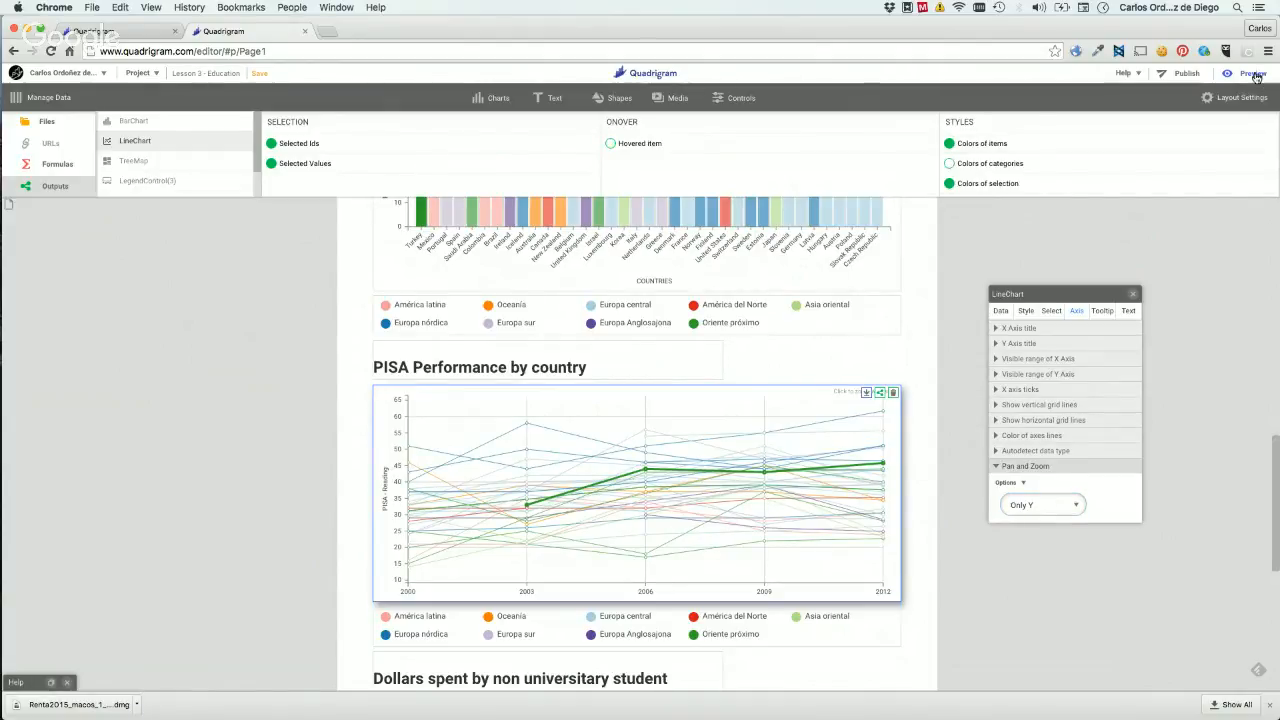
{"action": "left_click", "coordinate": [1179, 285]}
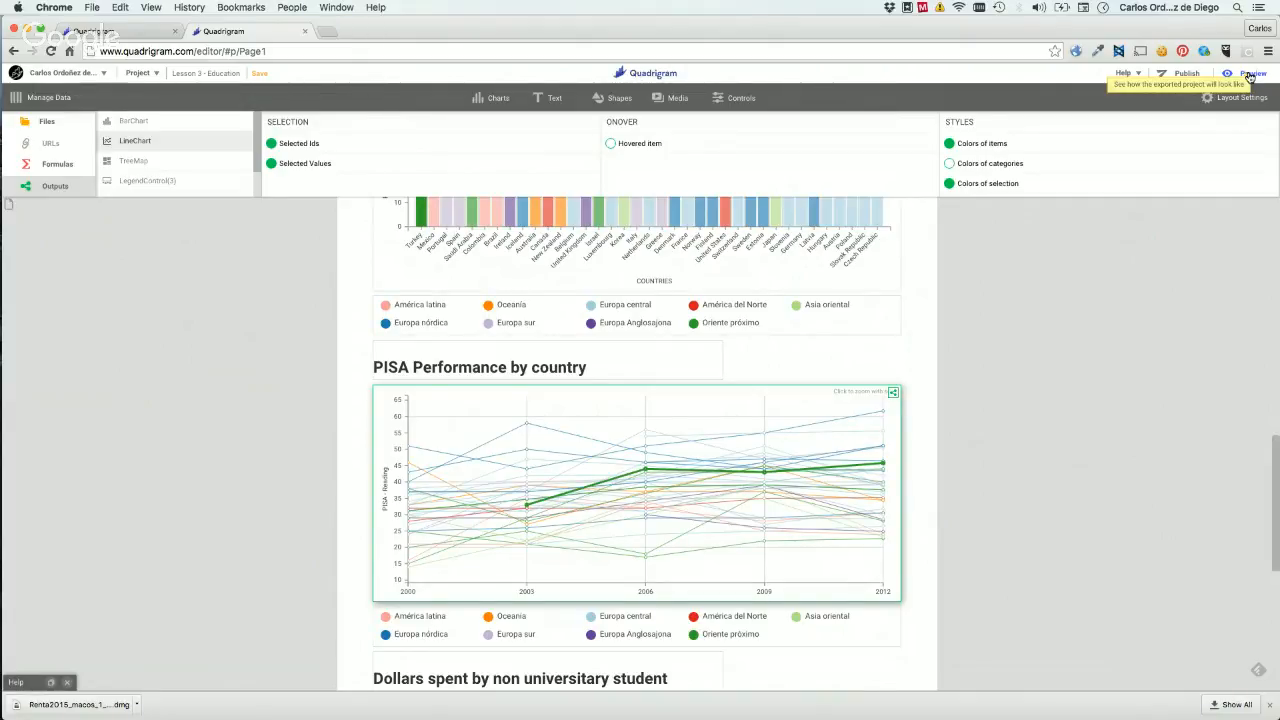
Preview the project, zoom into the PISA Performance line chart, pan it vertically and return to editing.
{"action": "left_click", "coordinate": [1249, 76]}
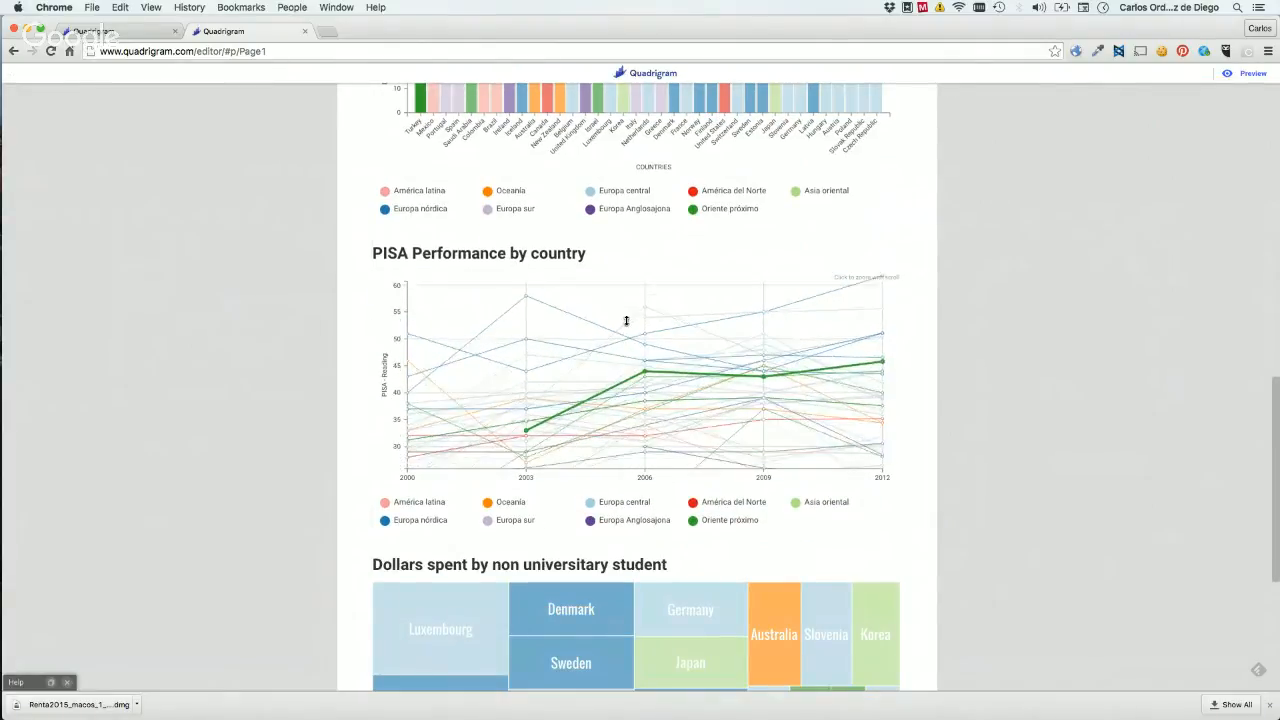
{"action": "scroll", "coordinate": [627, 321], "scroll_direction": "up", "scroll_amount": 10}
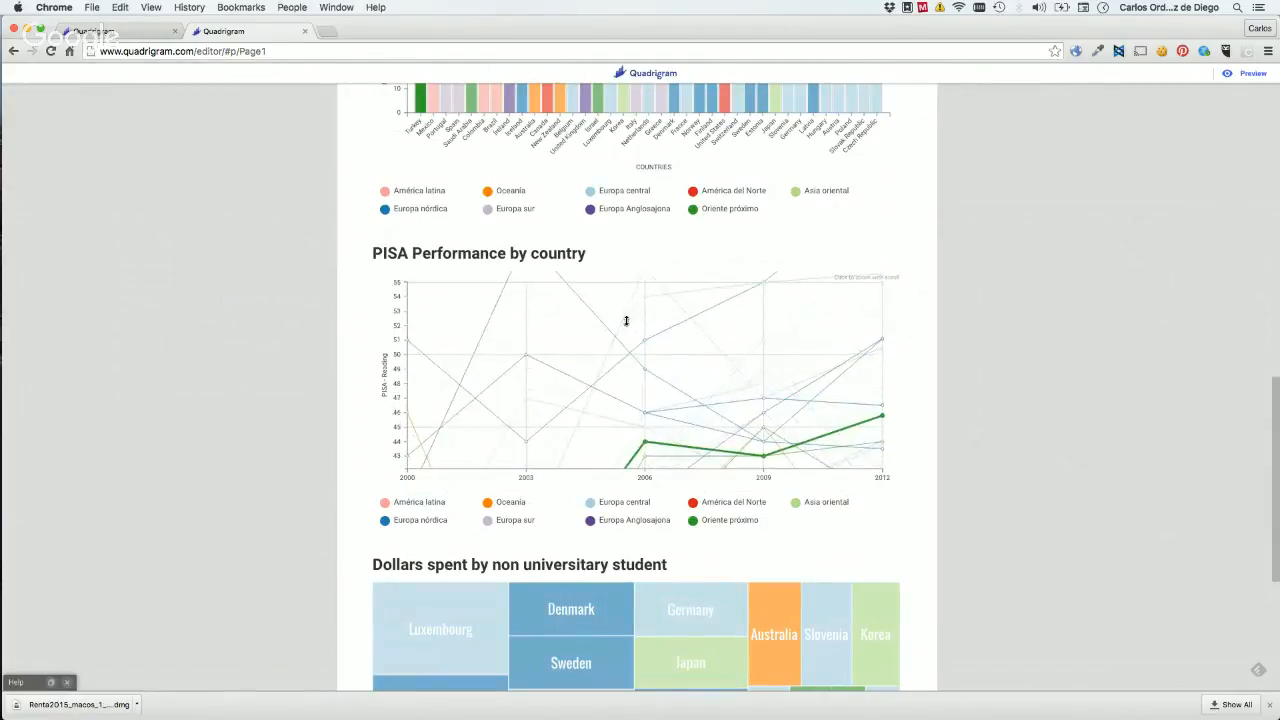
{"action": "left_click_drag", "start_coordinate": [705, 375], "coordinate": [706, 251]}
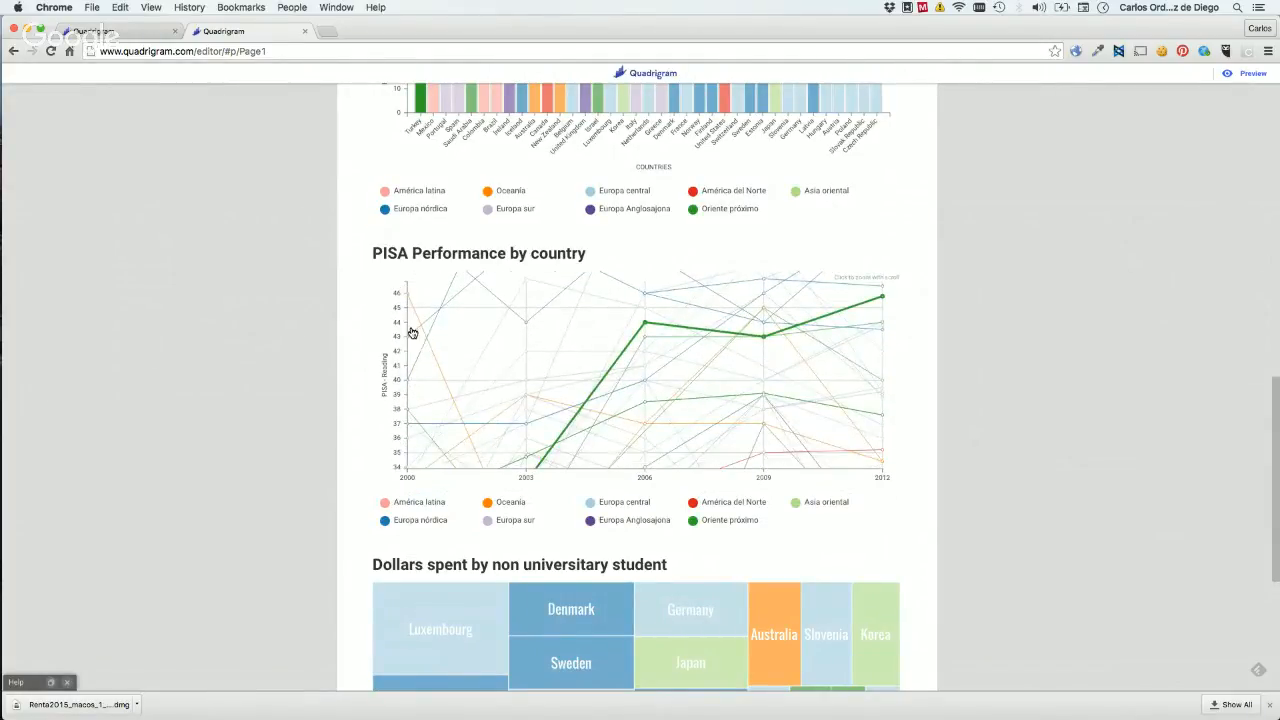
{"action": "left_click_drag", "start_coordinate": [566, 354], "coordinate": [566, 289]}
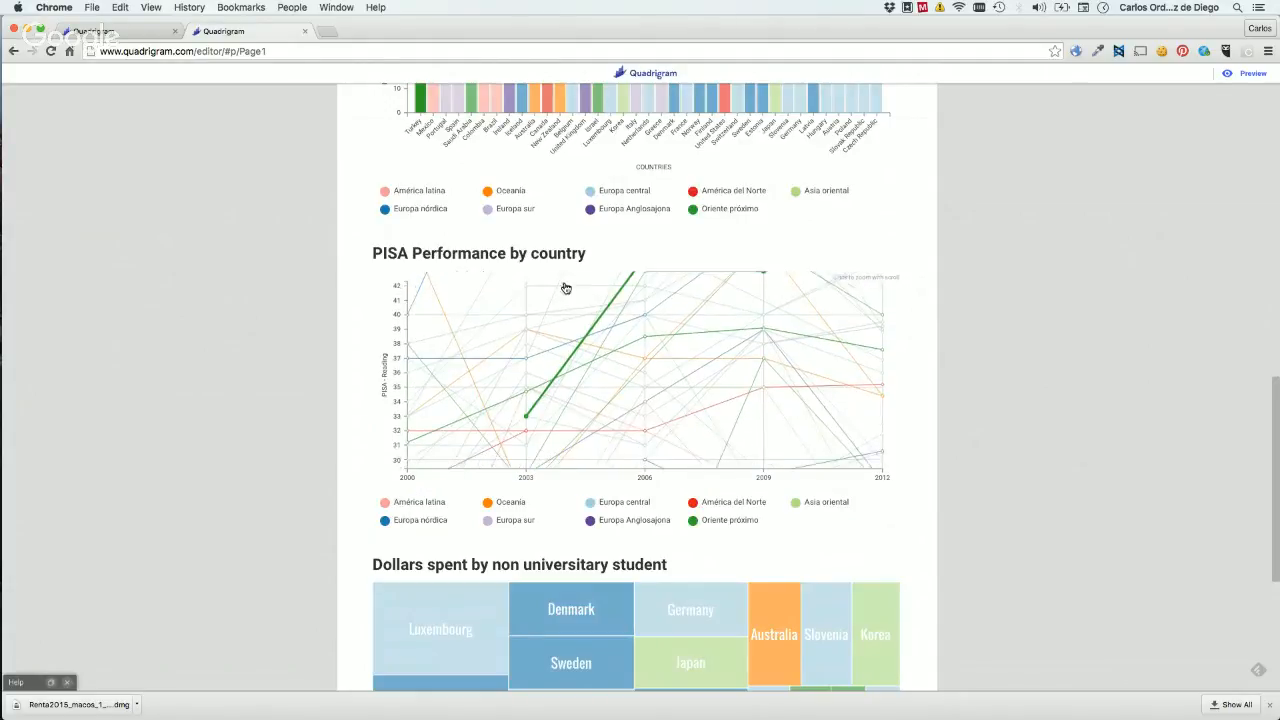
{"action": "left_click_drag", "start_coordinate": [583, 396], "coordinate": [583, 334]}
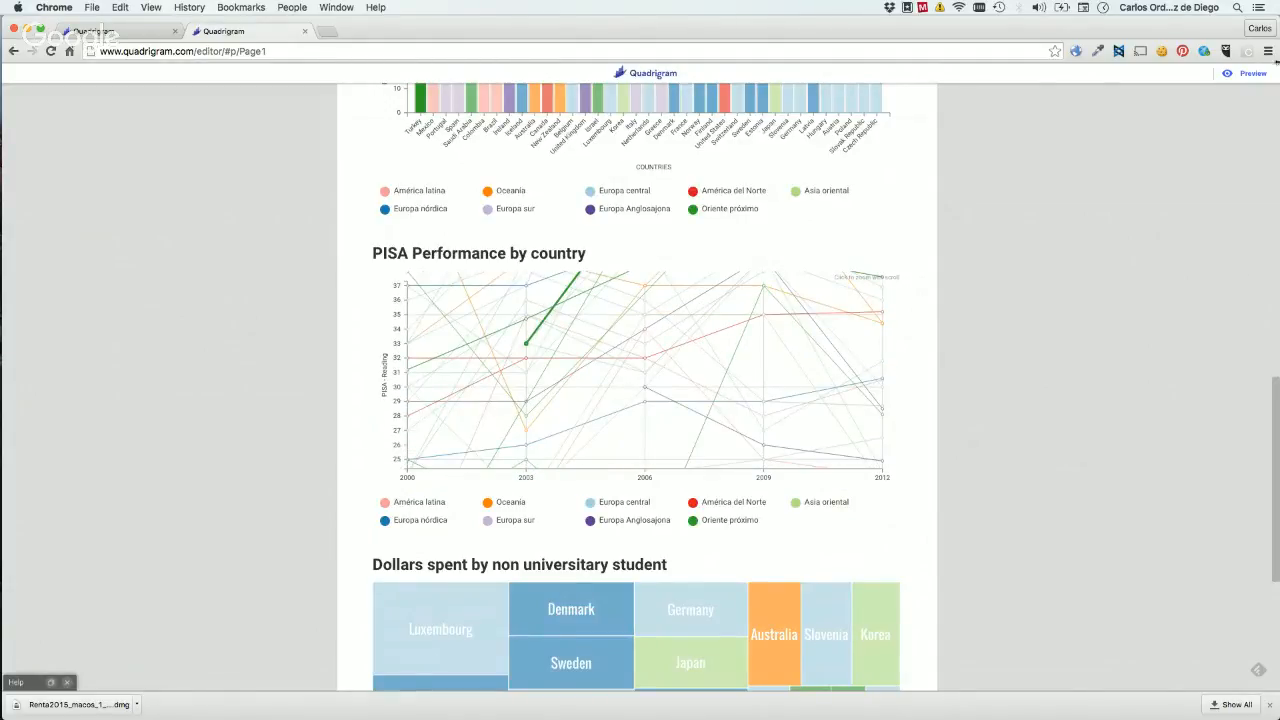
{"action": "left_click", "coordinate": [1254, 76]}
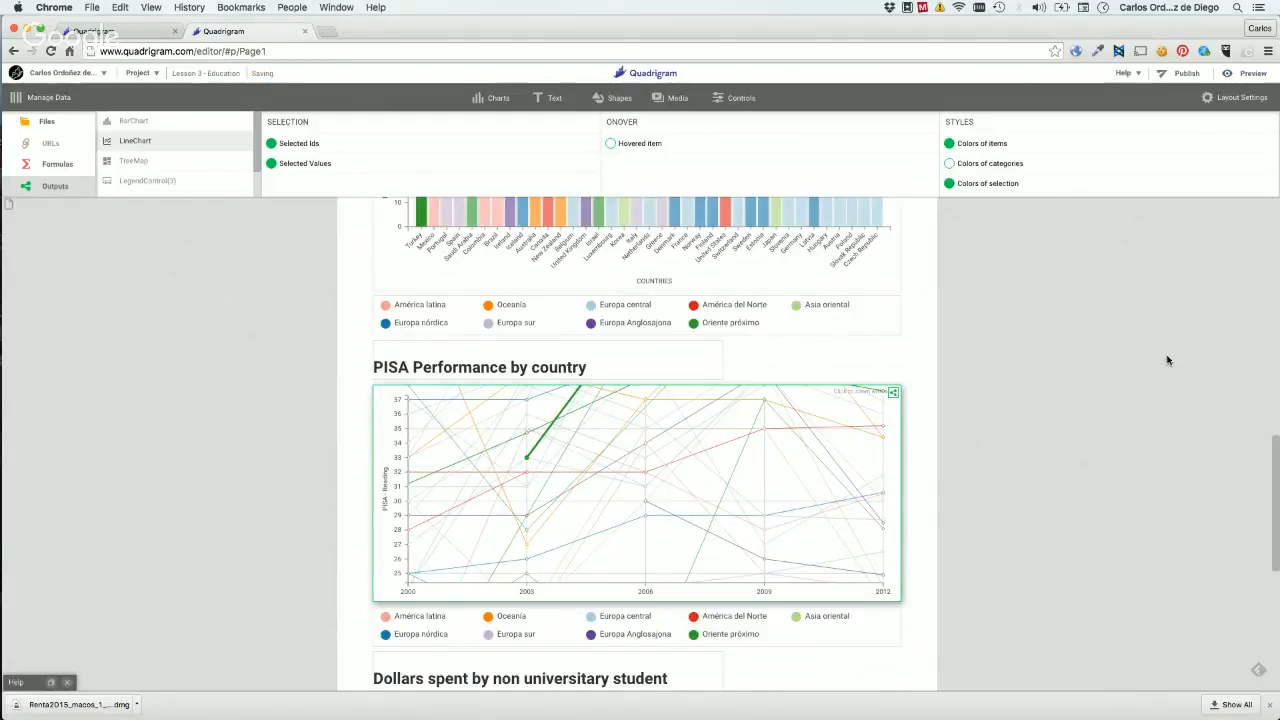
Widen the "Percentage of people with secundary degree" title box to the full content width and slightly narrow the bar chart below it.
{"action": "scroll", "coordinate": [1092, 301], "scroll_direction": "up", "scroll_amount": 5}
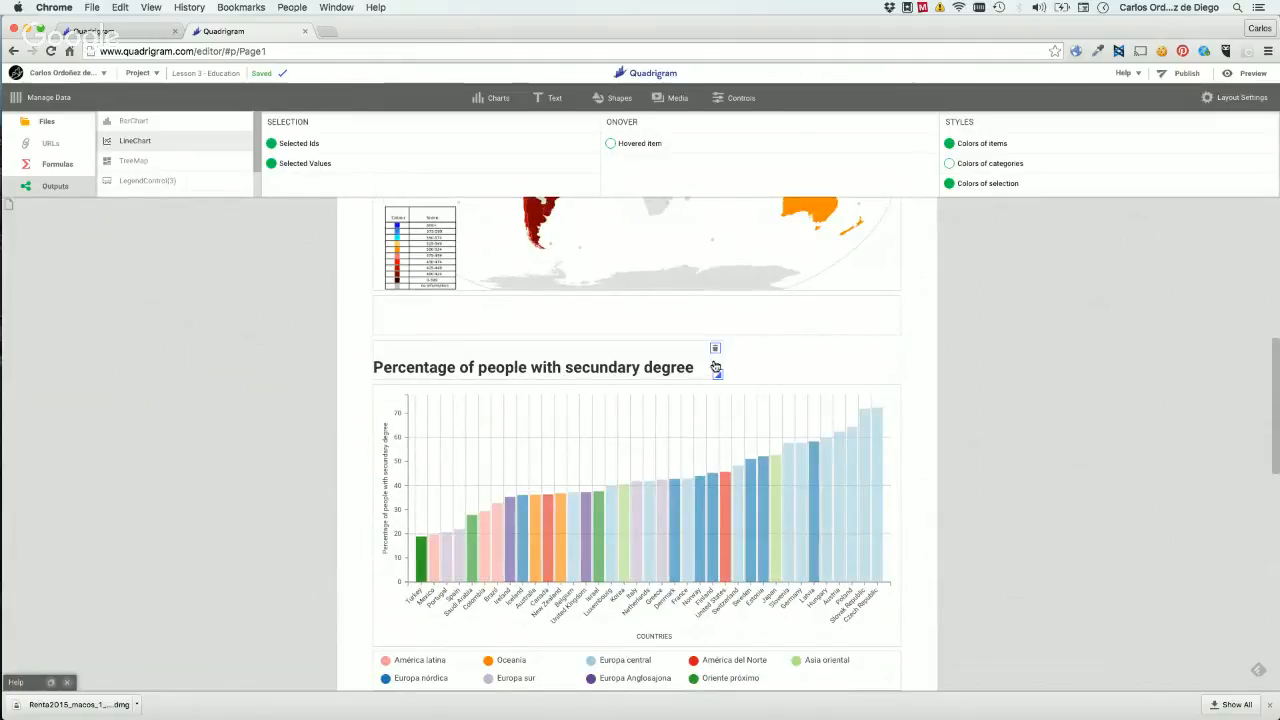
{"action": "left_click_drag", "start_coordinate": [720, 377], "coordinate": [923, 372]}
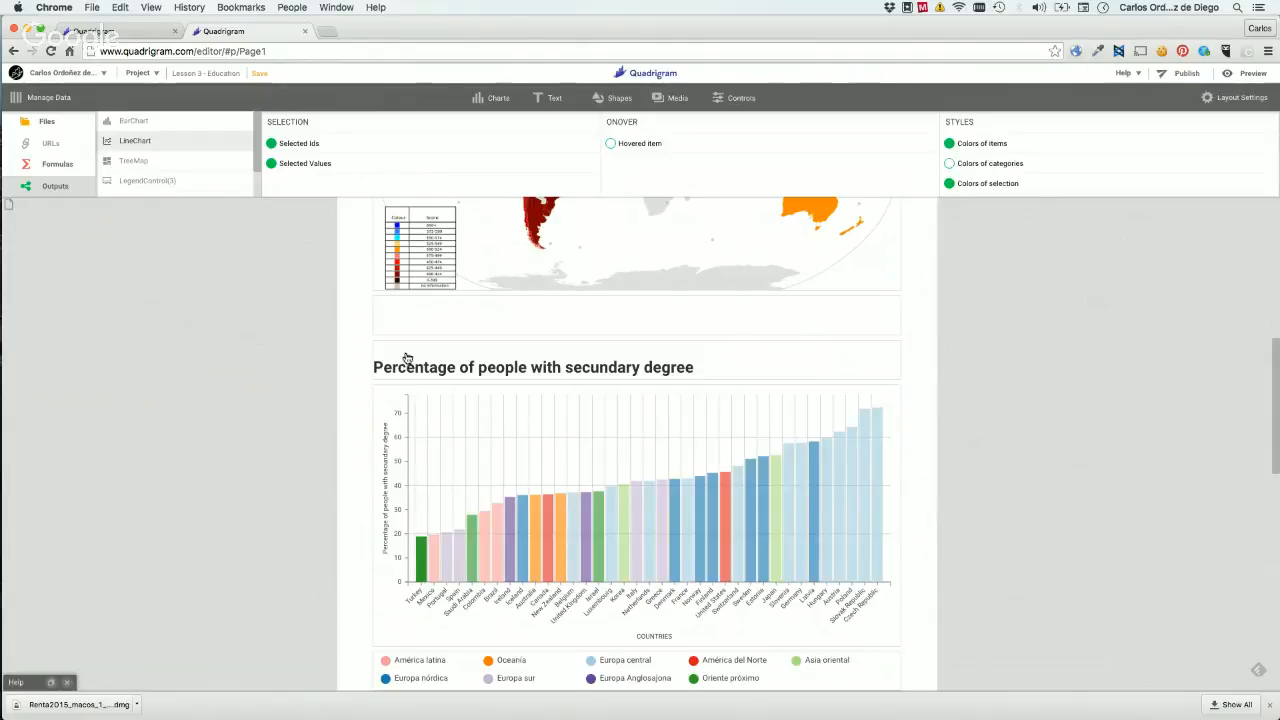
{"action": "mouse_move", "coordinate": [445, 542]}
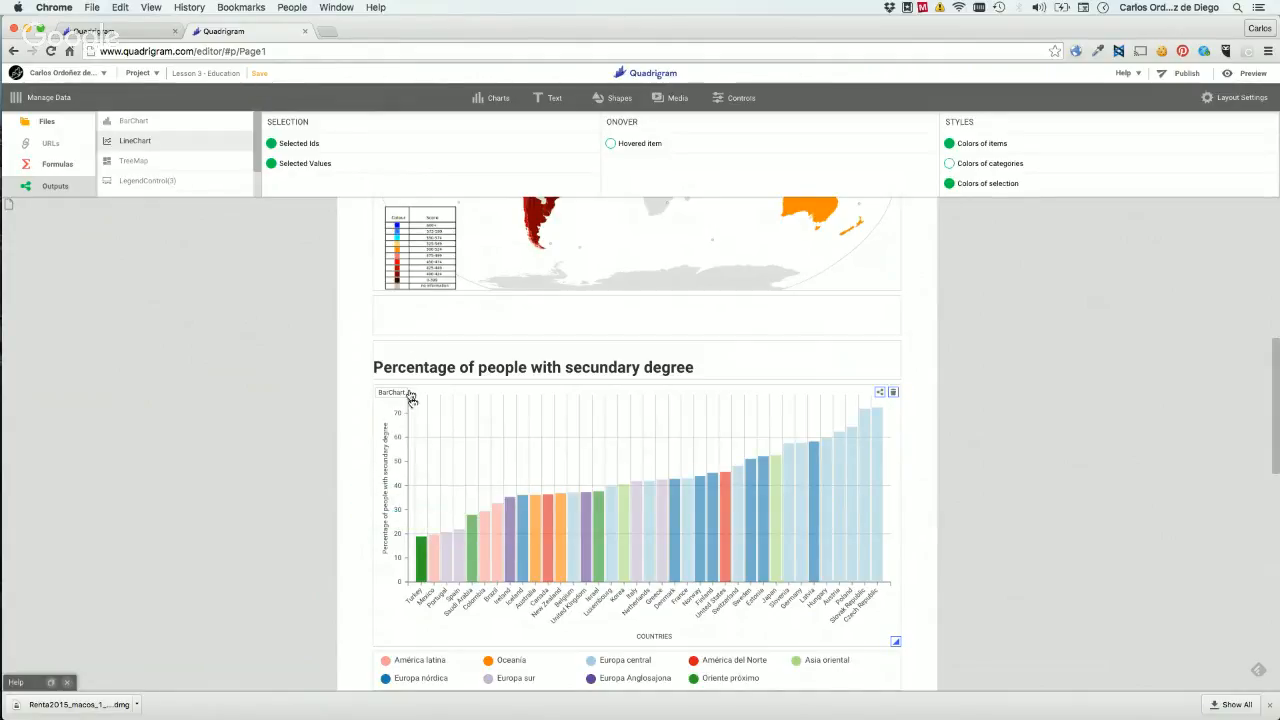
{"action": "mouse_move", "coordinate": [895, 640]}
{"action": "left_click_drag", "start_coordinate": [895, 640], "coordinate": [852, 640]}
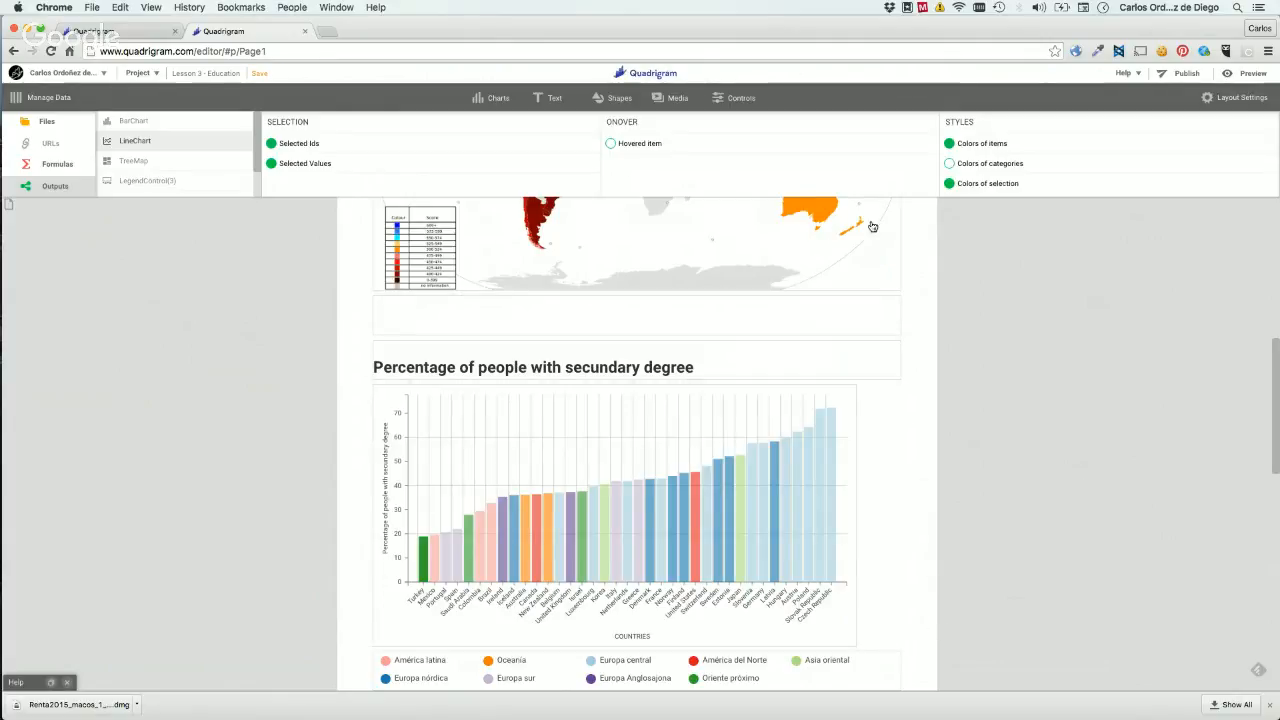
Add a Slider control between the "Percentage of people with secundary degree" title and its bar chart.
{"action": "left_click", "coordinate": [728, 99]}
{"action": "left_click", "coordinate": [714, 108]}
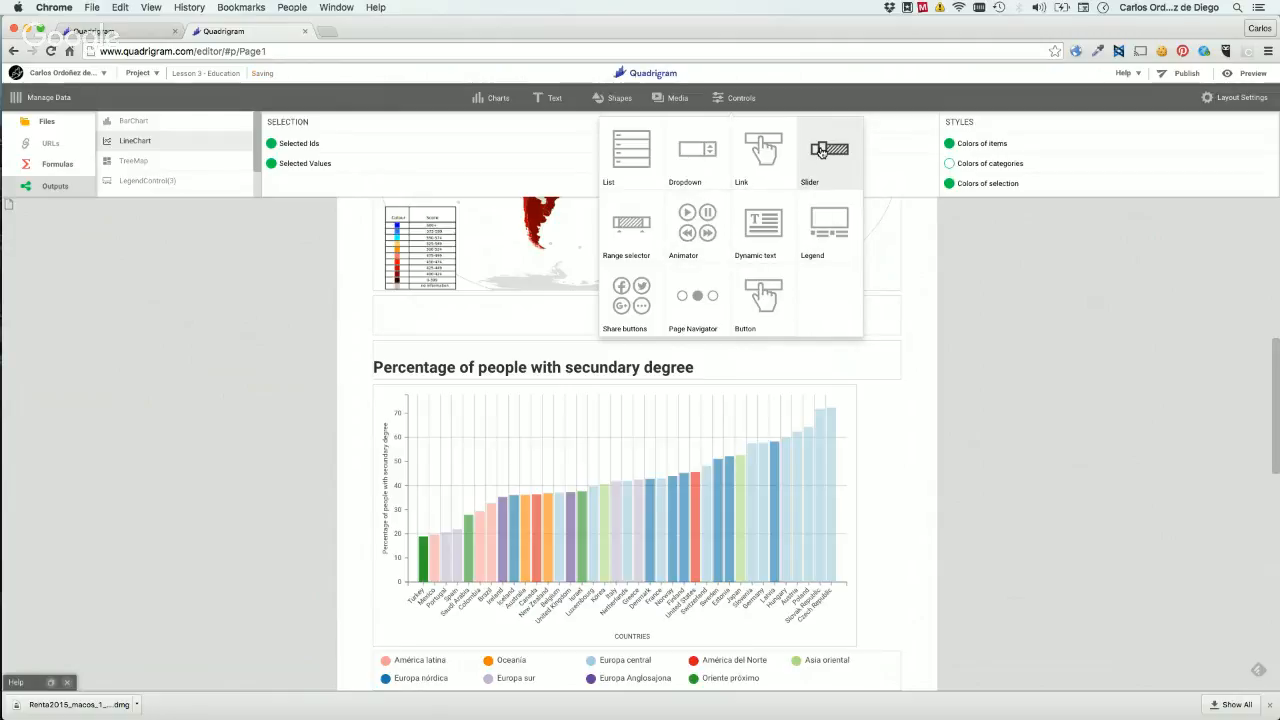
{"action": "left_click_drag", "start_coordinate": [822, 150], "coordinate": [697, 417]}
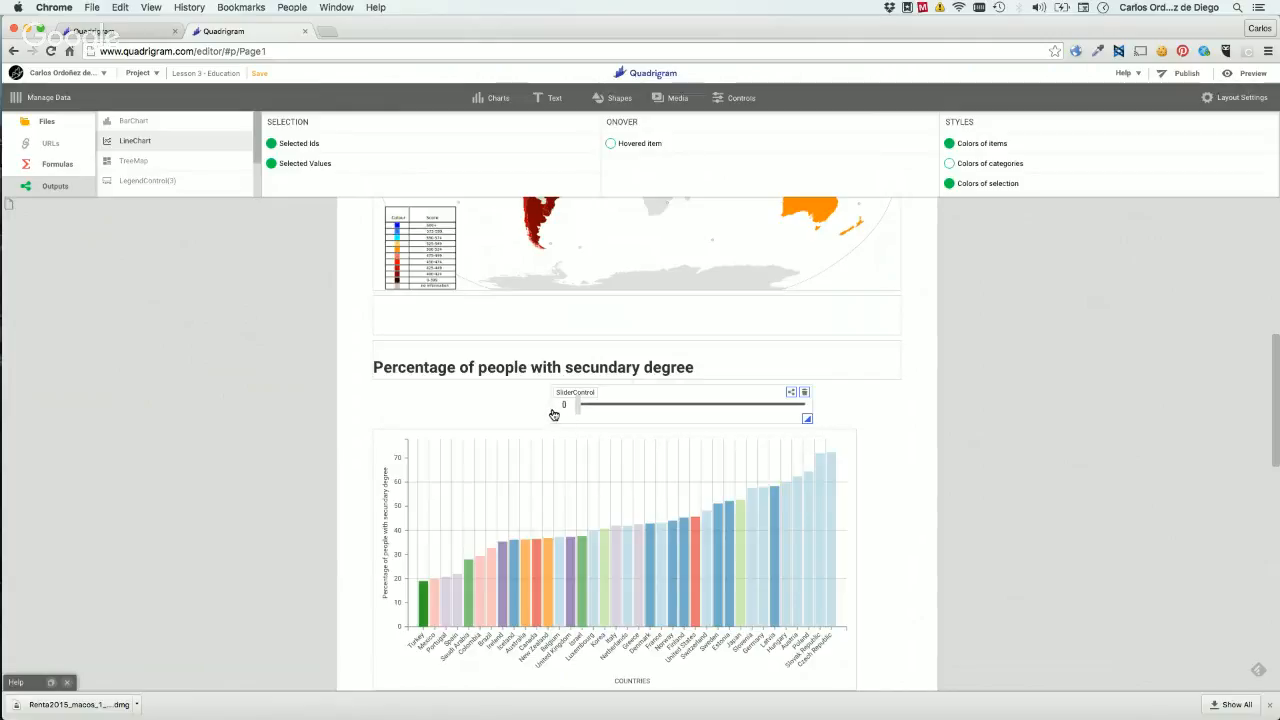
{"action": "left_click_drag", "start_coordinate": [809, 419], "coordinate": [809, 419]}
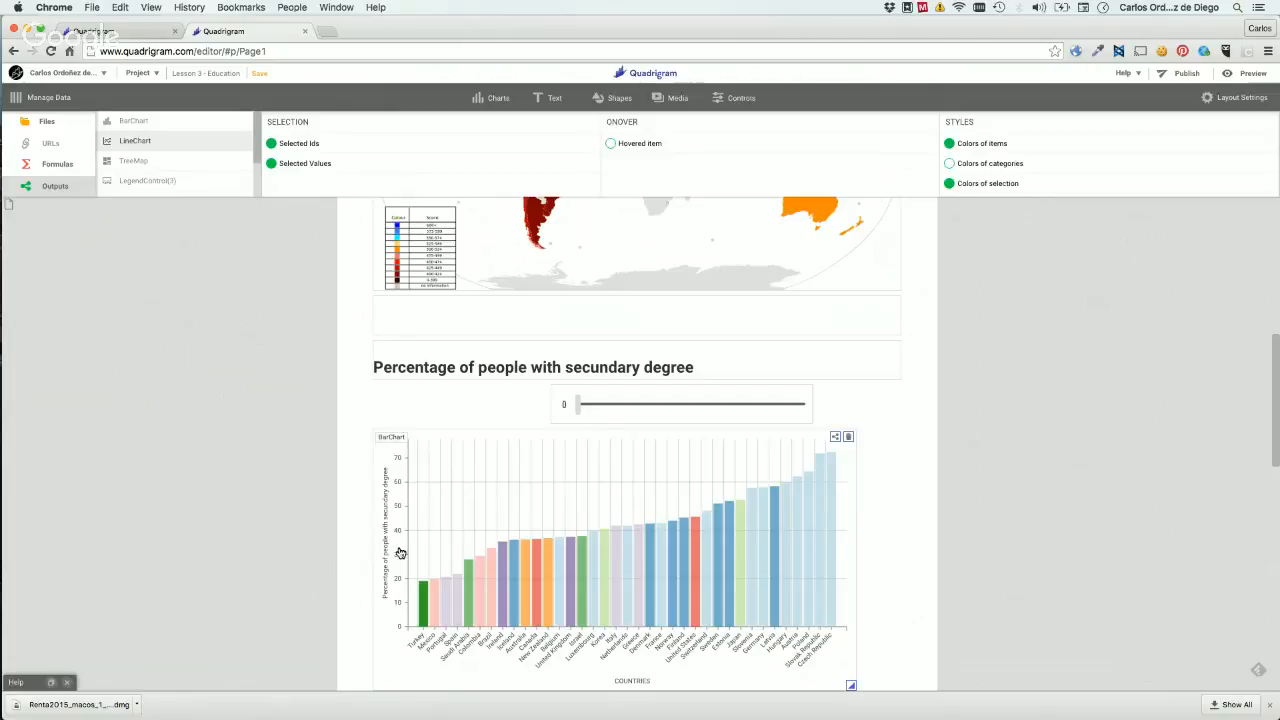
Reshape the slider into a tall, narrow vertical control and place it directly beside the secundary degree bar chart.
{"action": "left_click_drag", "start_coordinate": [808, 418], "coordinate": [807, 419]}
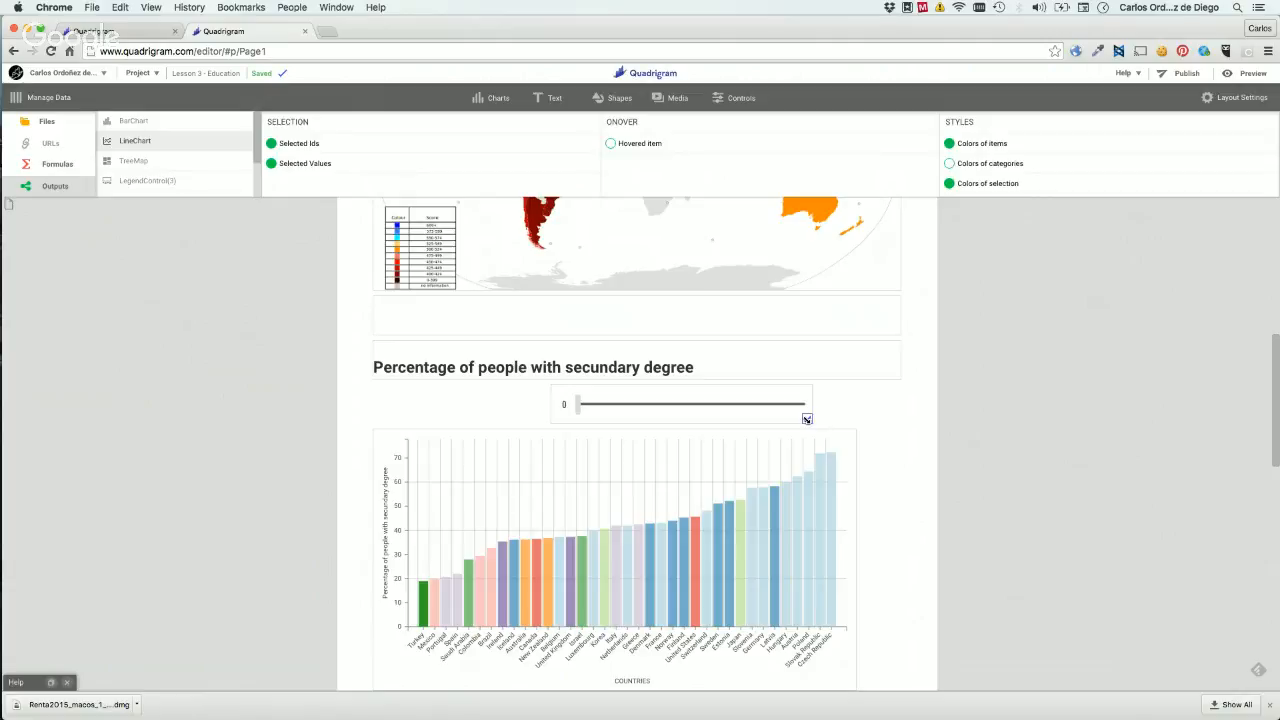
{"action": "left_click_drag", "start_coordinate": [807, 419], "coordinate": [521, 613]}
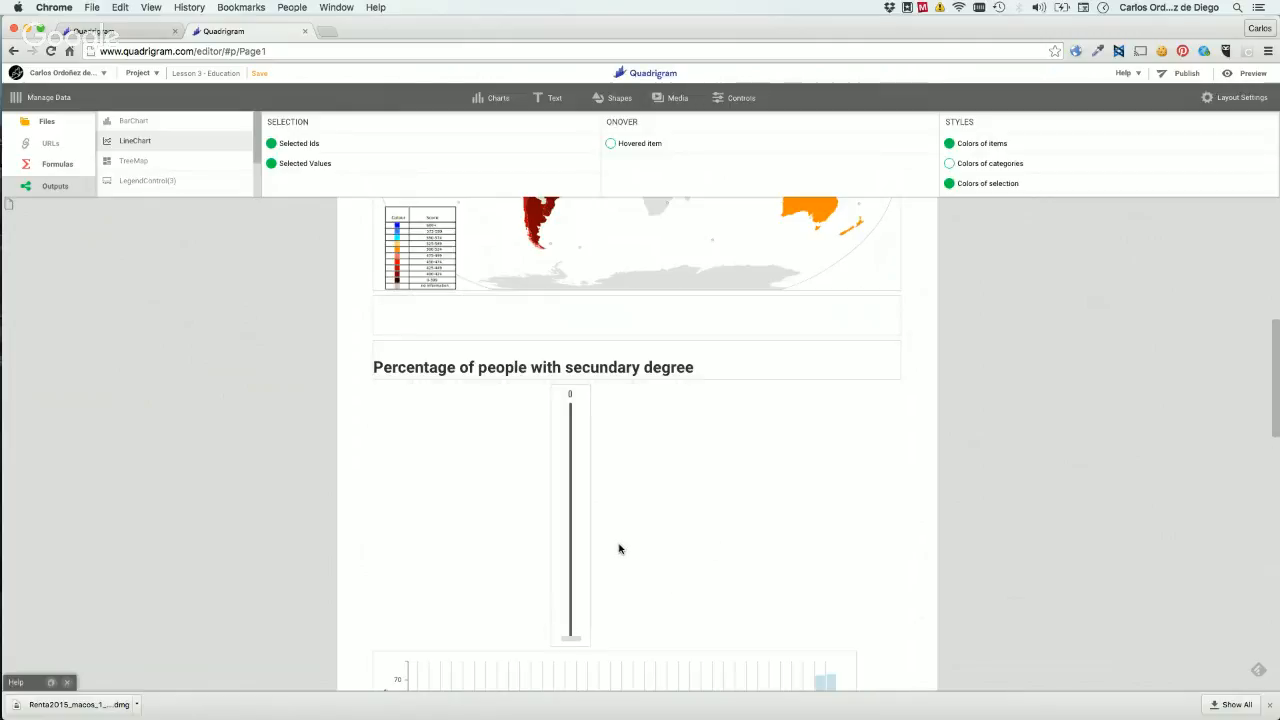
{"action": "left_click_drag", "start_coordinate": [583, 526], "coordinate": [909, 523]}
{"action": "left_click", "coordinate": [906, 523]}
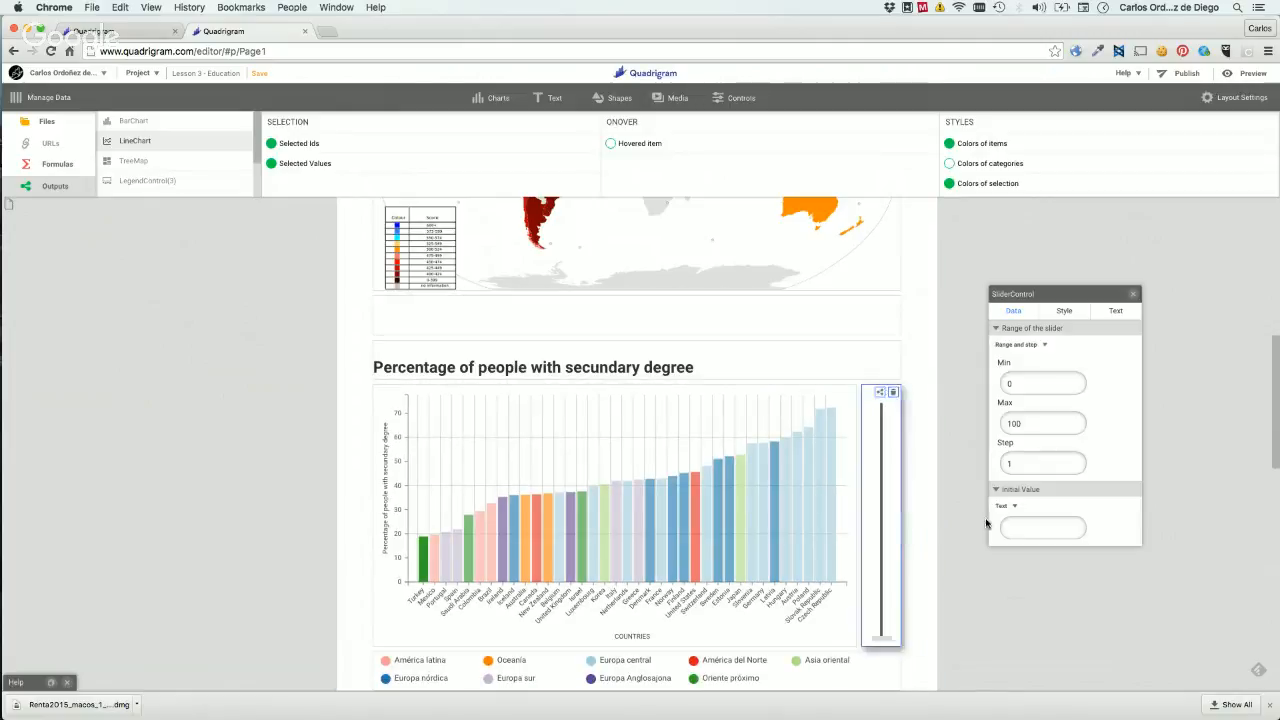
{"action": "left_click", "coordinate": [991, 605]}
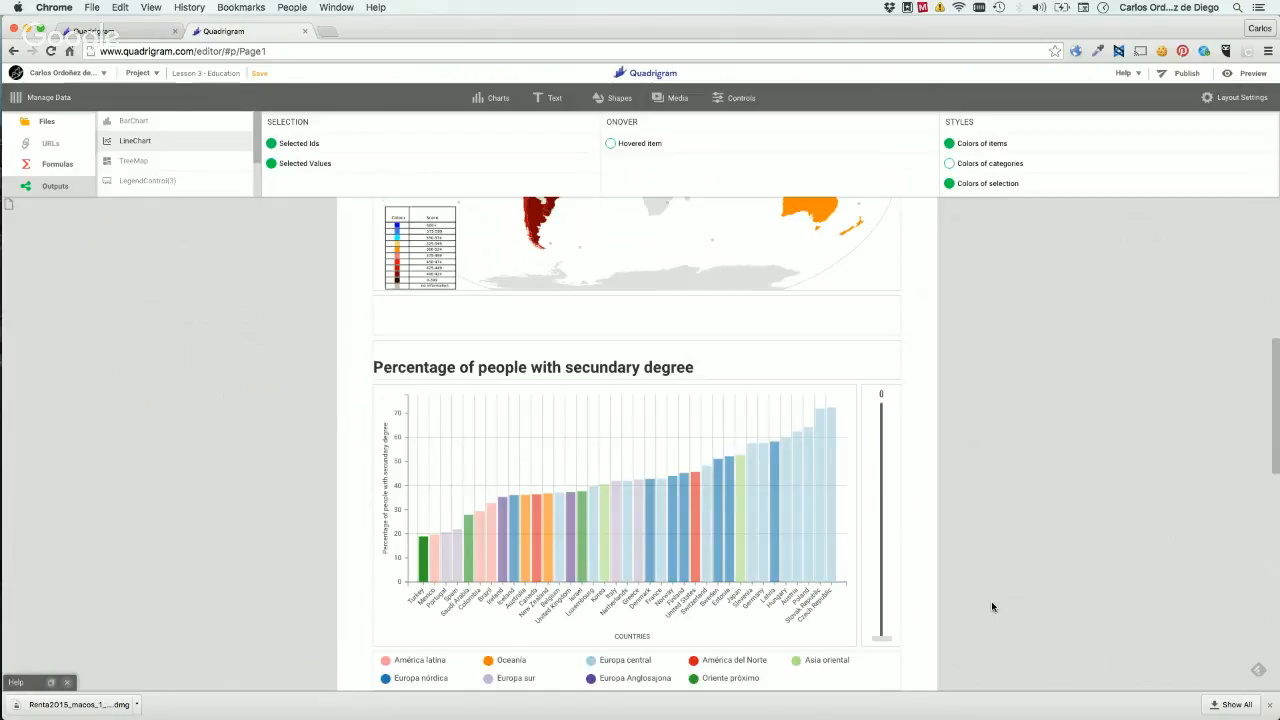
Set the slider's step to 5 in its range settings and close its properties.
{"action": "left_click", "coordinate": [893, 477]}
{"action": "left_click", "coordinate": [1039, 384]}
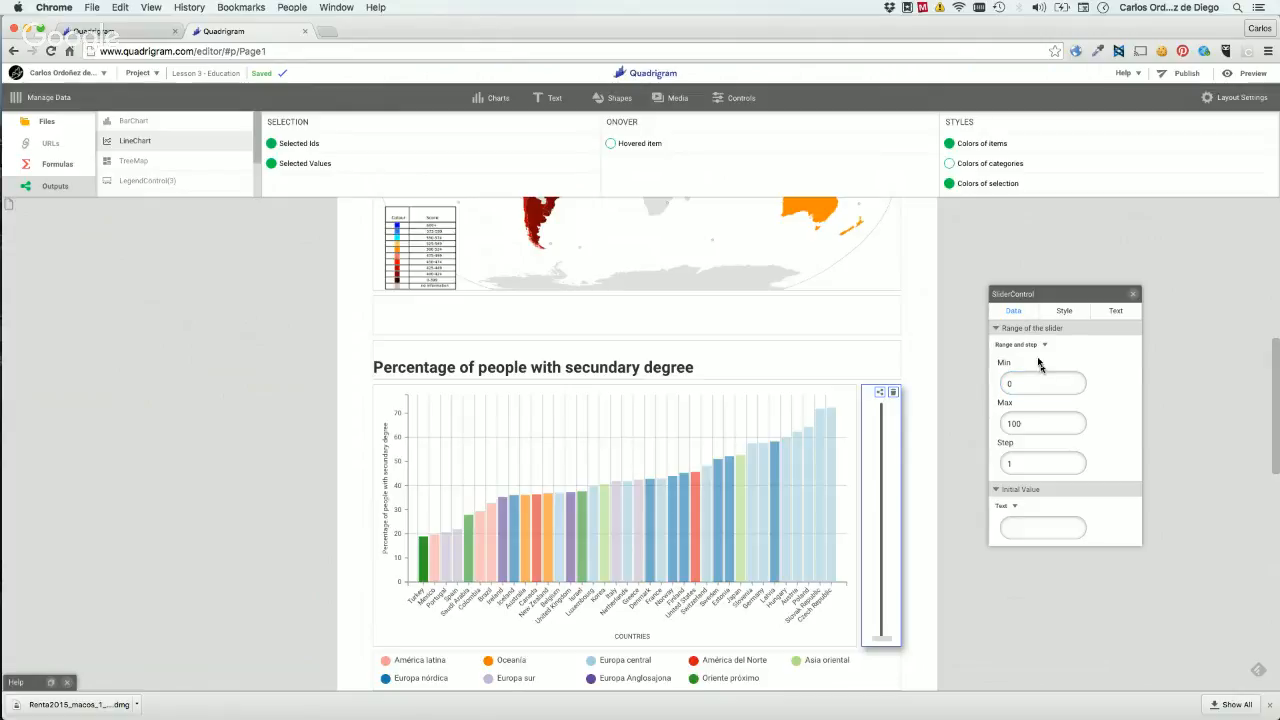
{"action": "left_click", "coordinate": [1047, 425]}
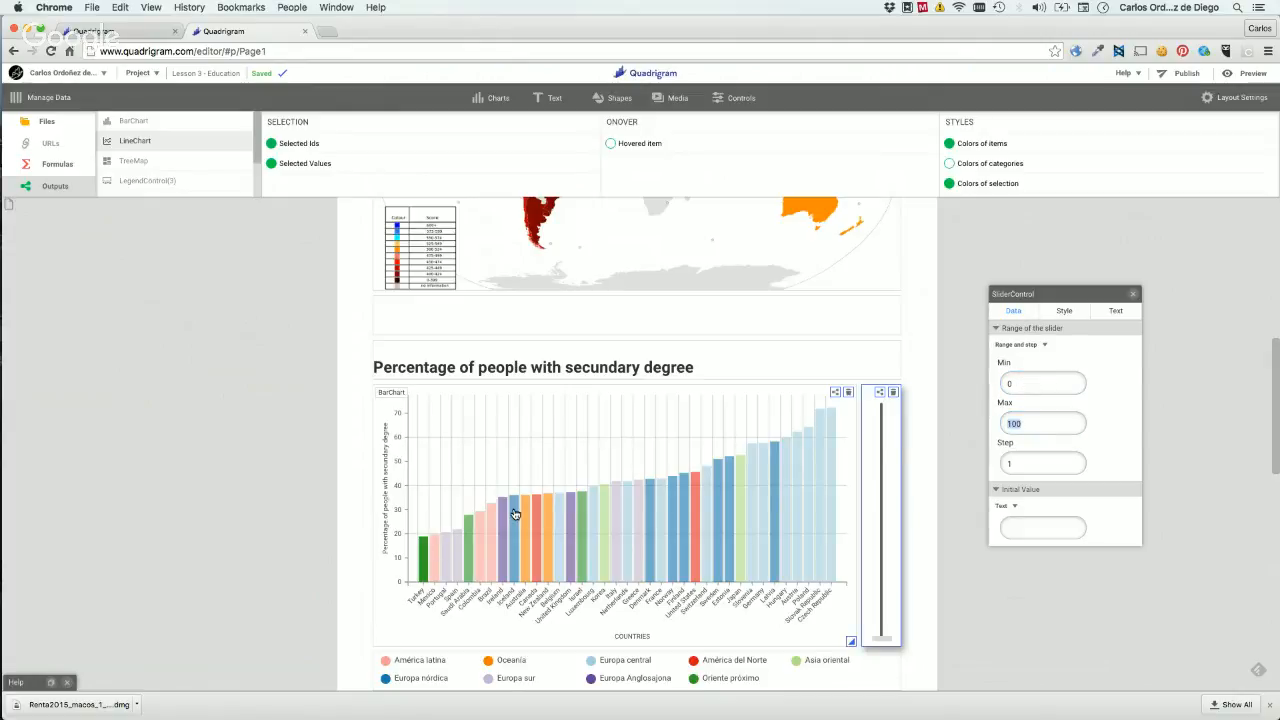
{"action": "left_click", "coordinate": [1022, 425]}
{"action": "left_click", "coordinate": [1038, 424]}
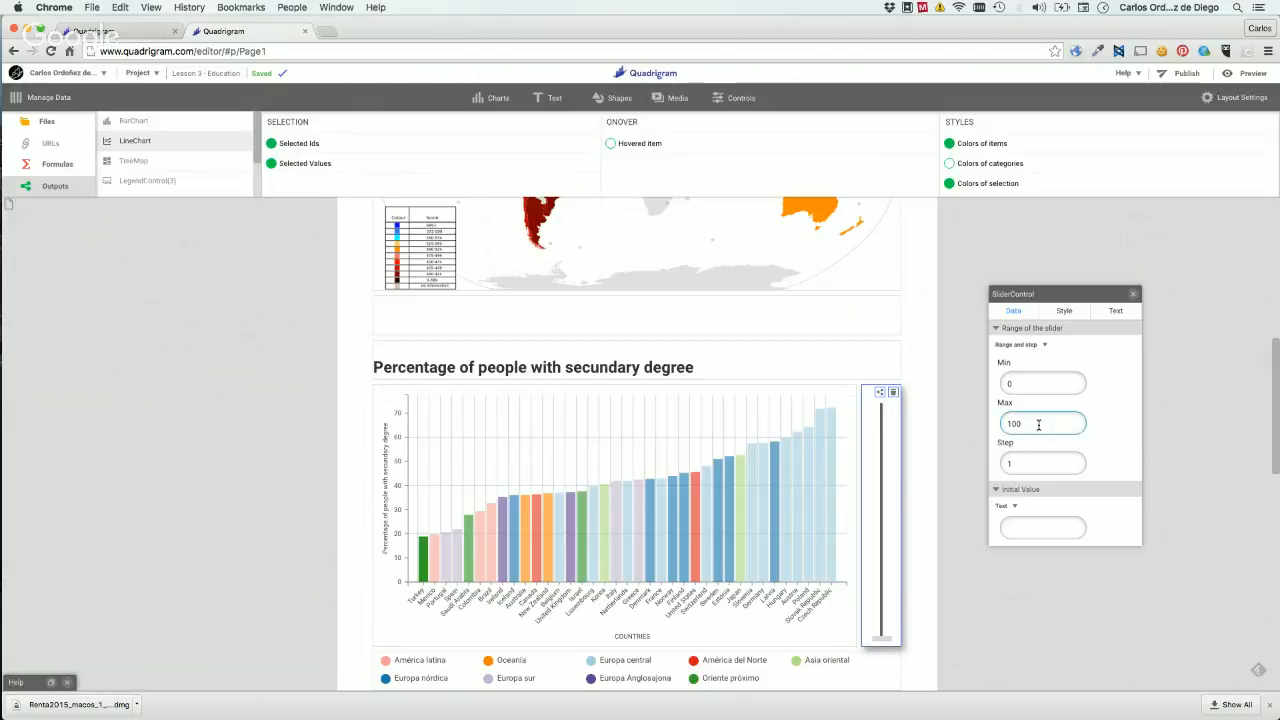
{"action": "double_click", "coordinate": [1033, 462]}
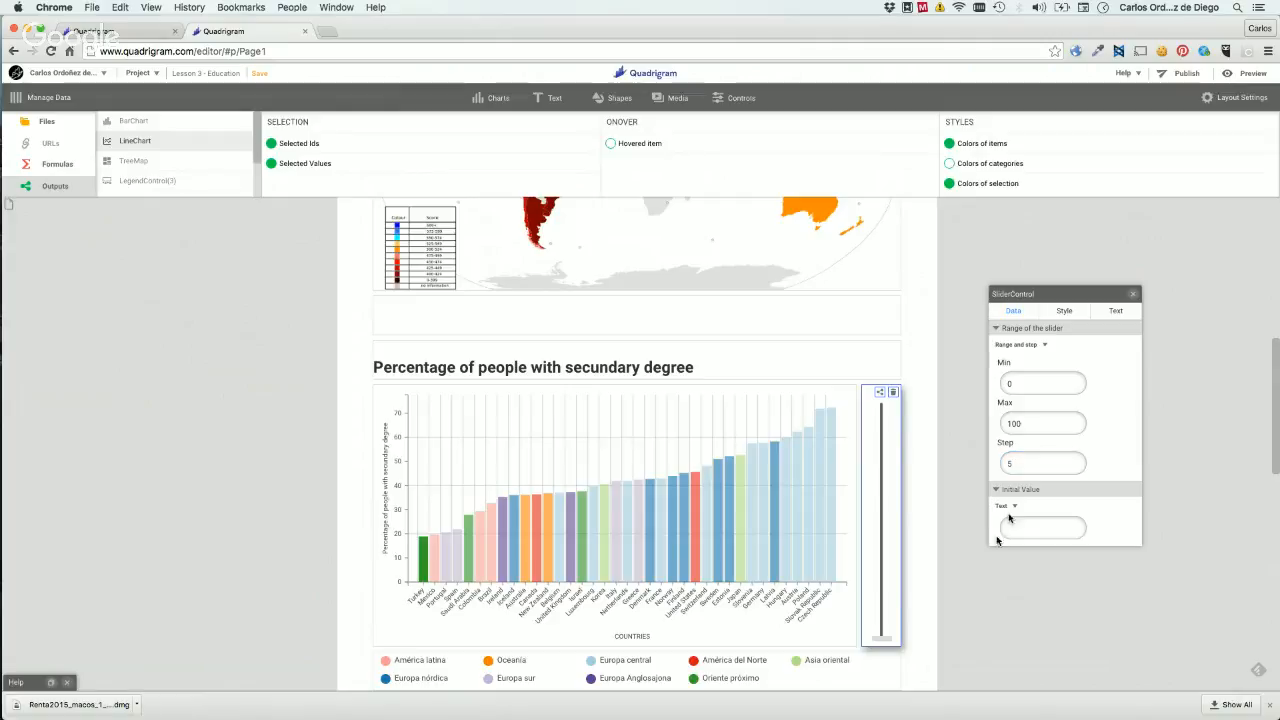
{"action": "left_click", "coordinate": [946, 606]}
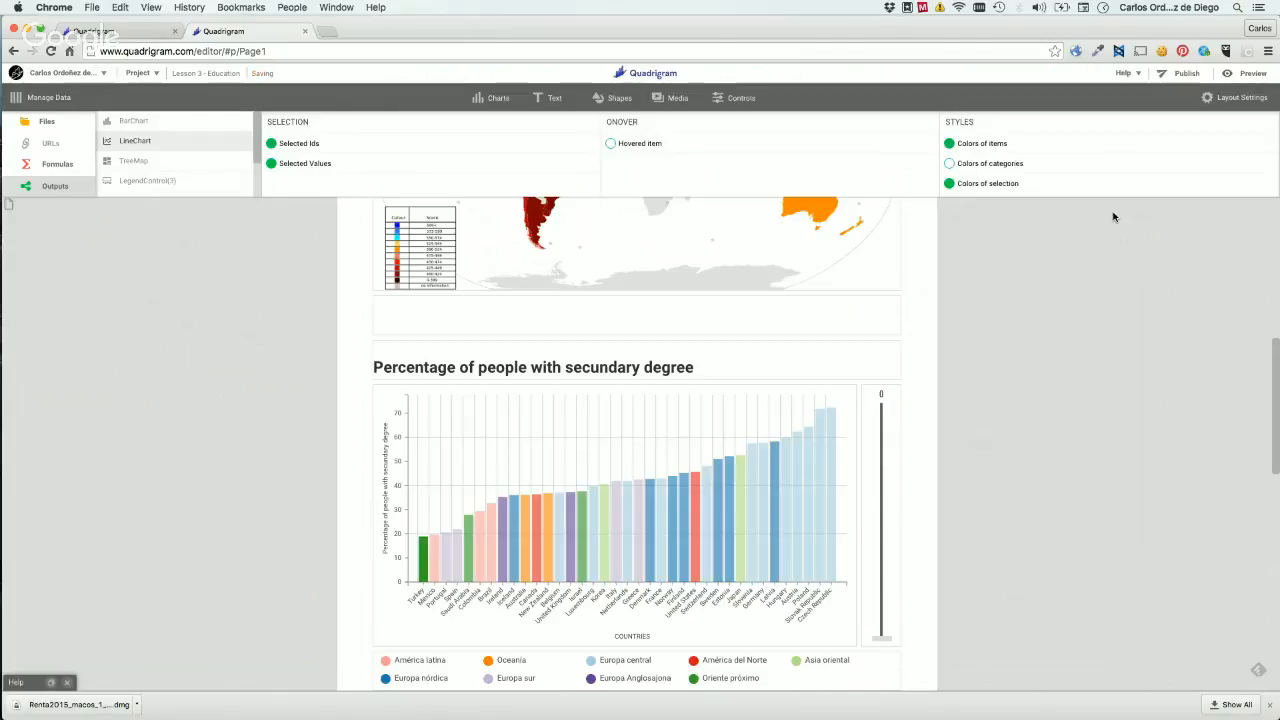
Preview the project, test the vertical slider by moving its handle up and back to 60, and return to editing.
{"action": "left_click", "coordinate": [1247, 76]}
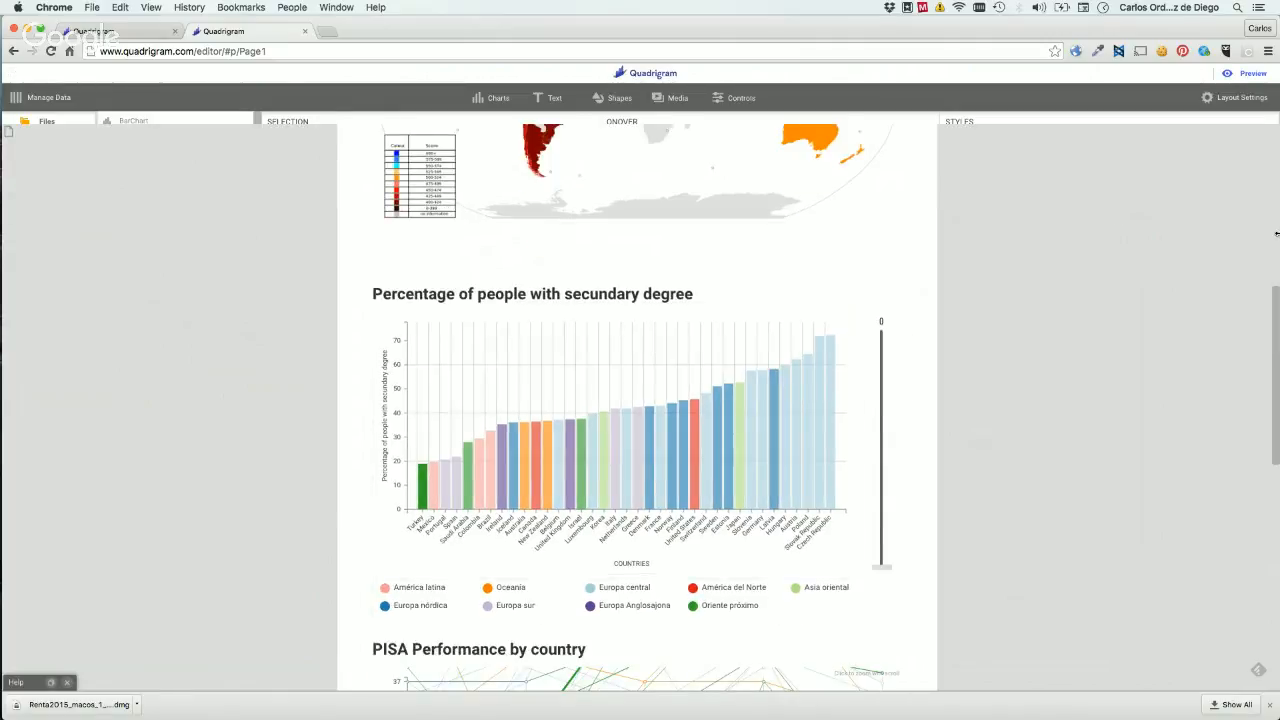
{"action": "left_click_drag", "start_coordinate": [882, 531], "coordinate": [877, 338]}
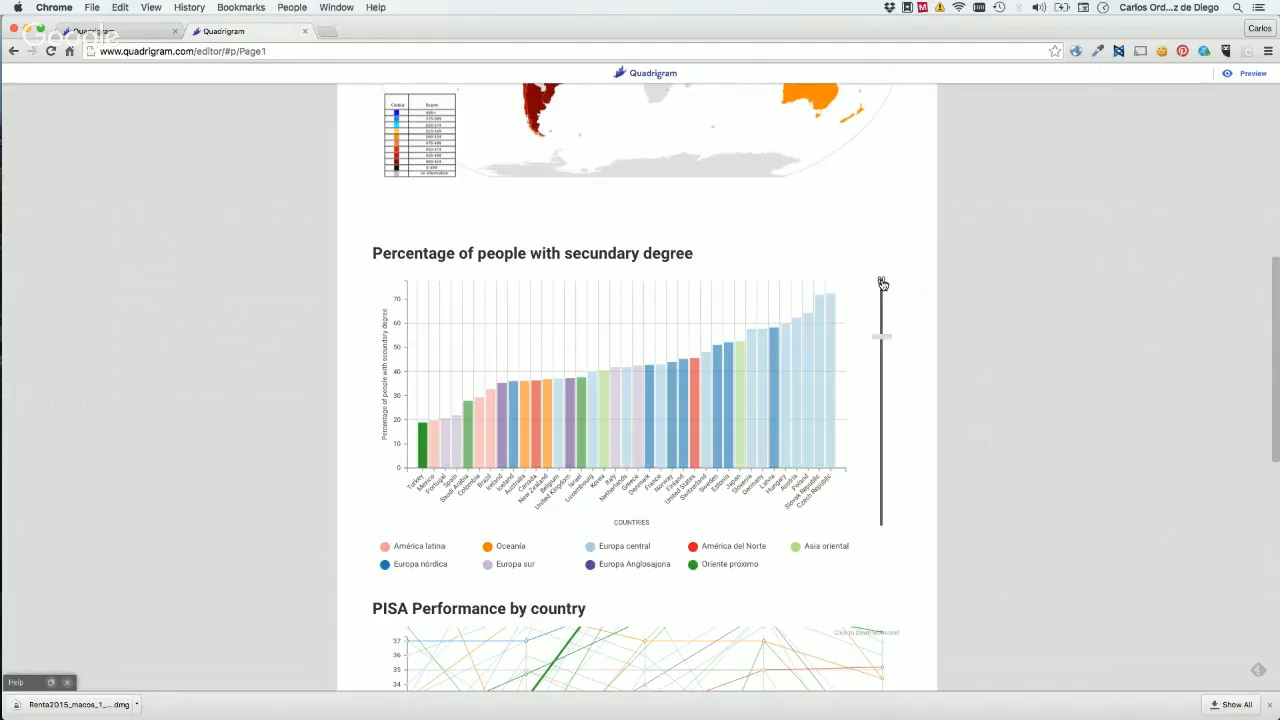
{"action": "left_click_drag", "start_coordinate": [887, 340], "coordinate": [886, 389]}
{"action": "left_click", "coordinate": [1249, 75]}
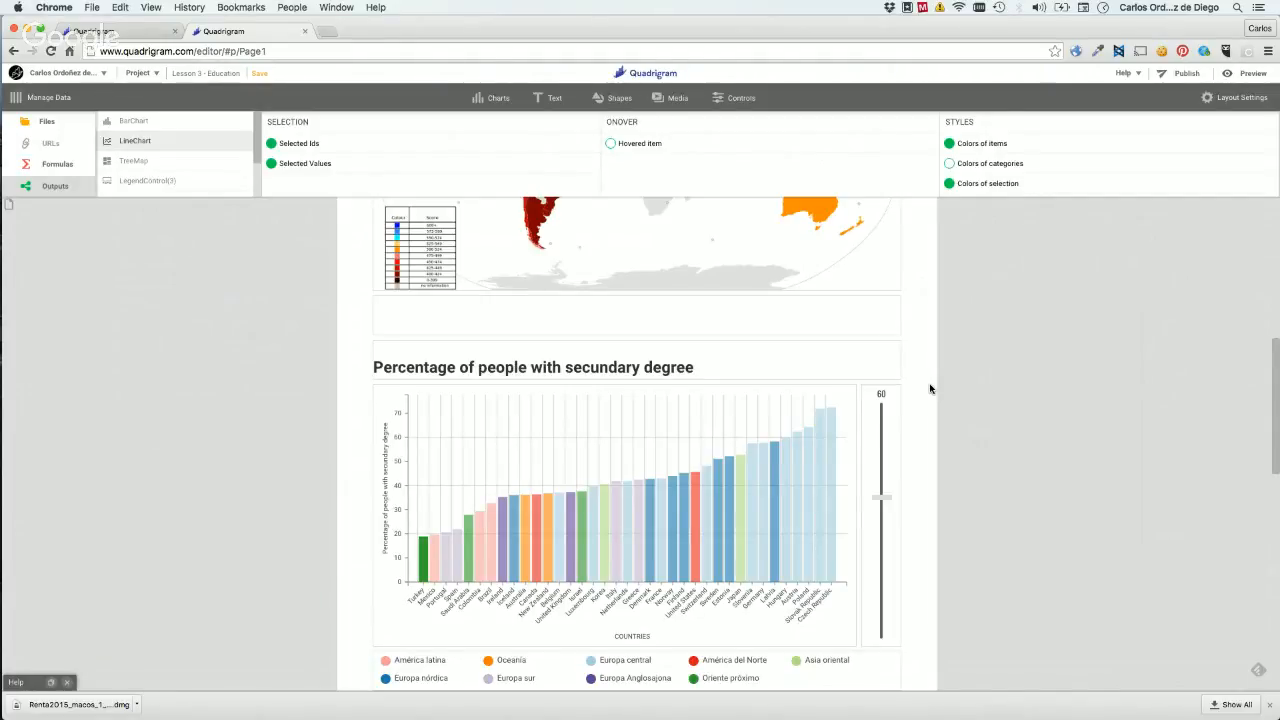
Set the maximum of the secundary degree bar chart's visible Y axis range to 100.
{"action": "scroll", "coordinate": [1023, 407], "scroll_direction": "down", "scroll_amount": 3}
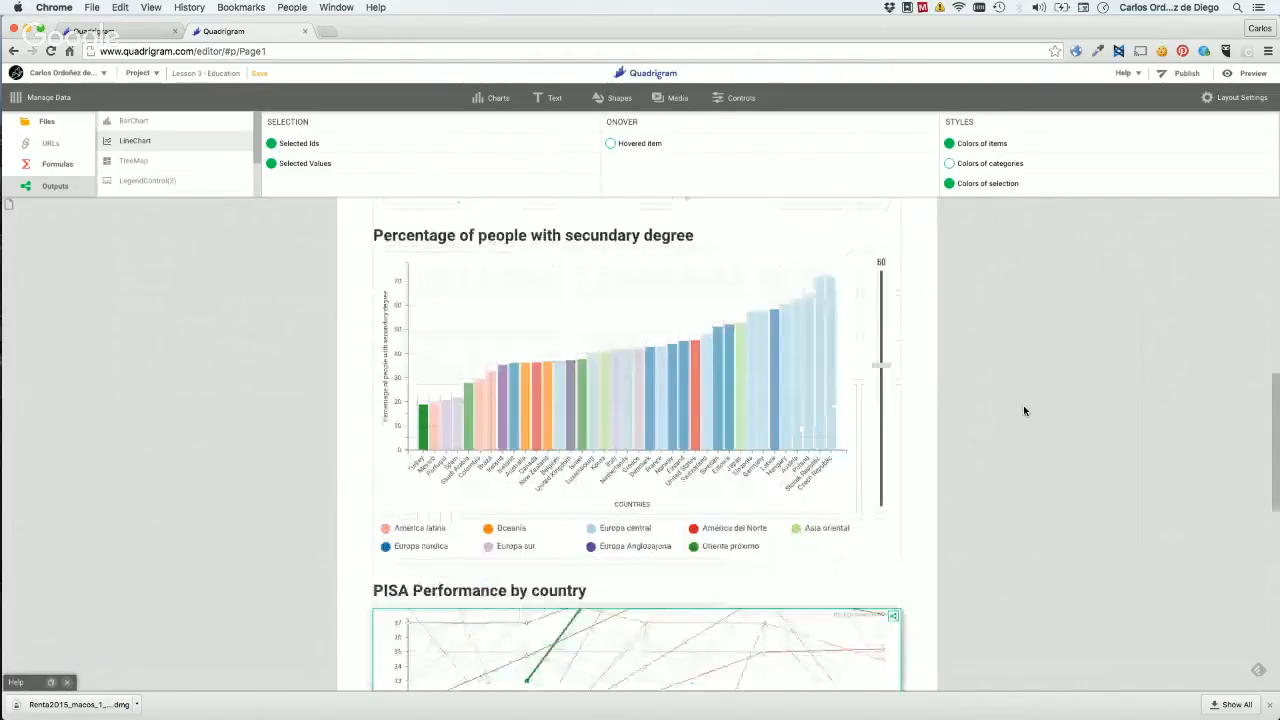
{"action": "scroll", "coordinate": [1023, 405], "scroll_direction": "down", "scroll_amount": 1}
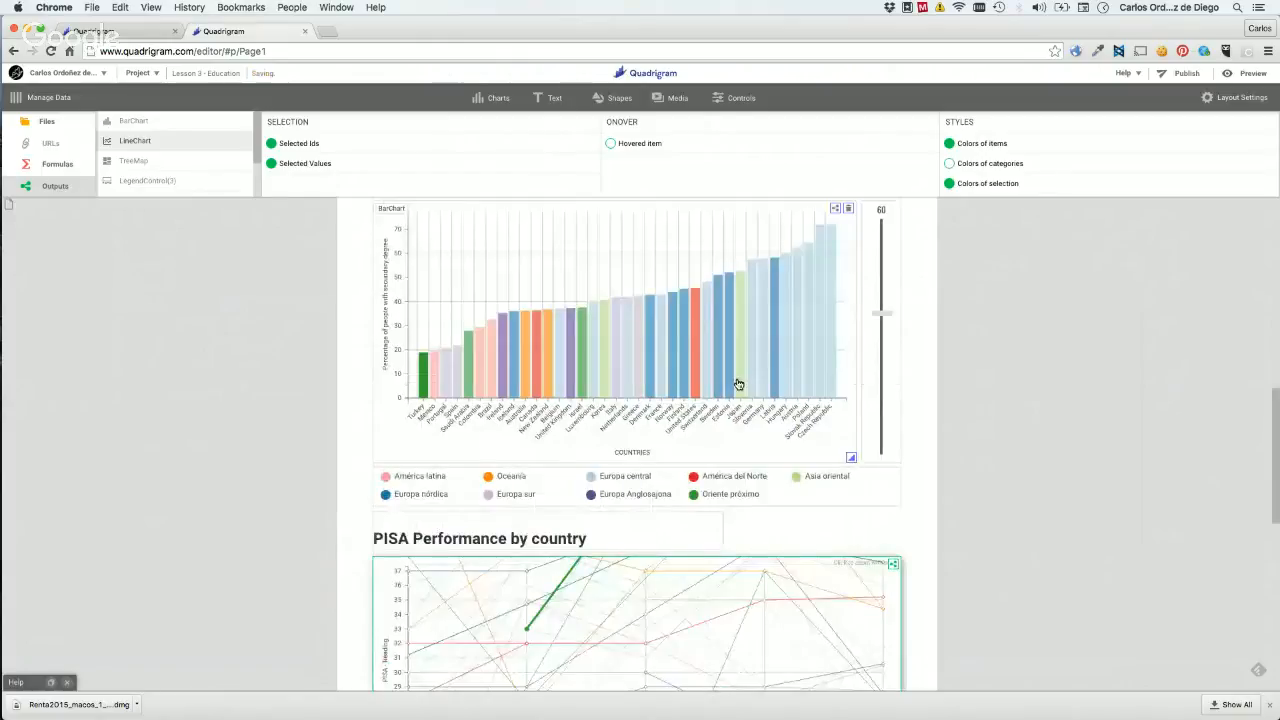
{"action": "left_click", "coordinate": [738, 385]}
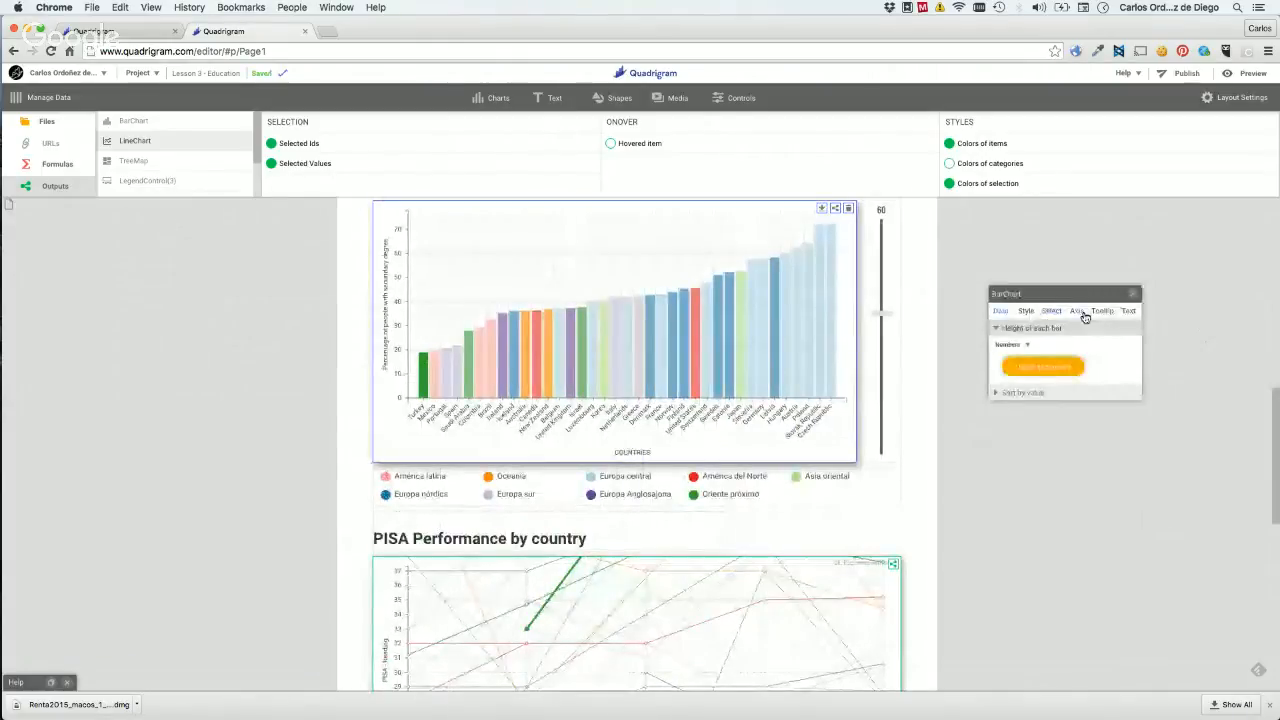
{"action": "left_click", "coordinate": [1079, 313]}
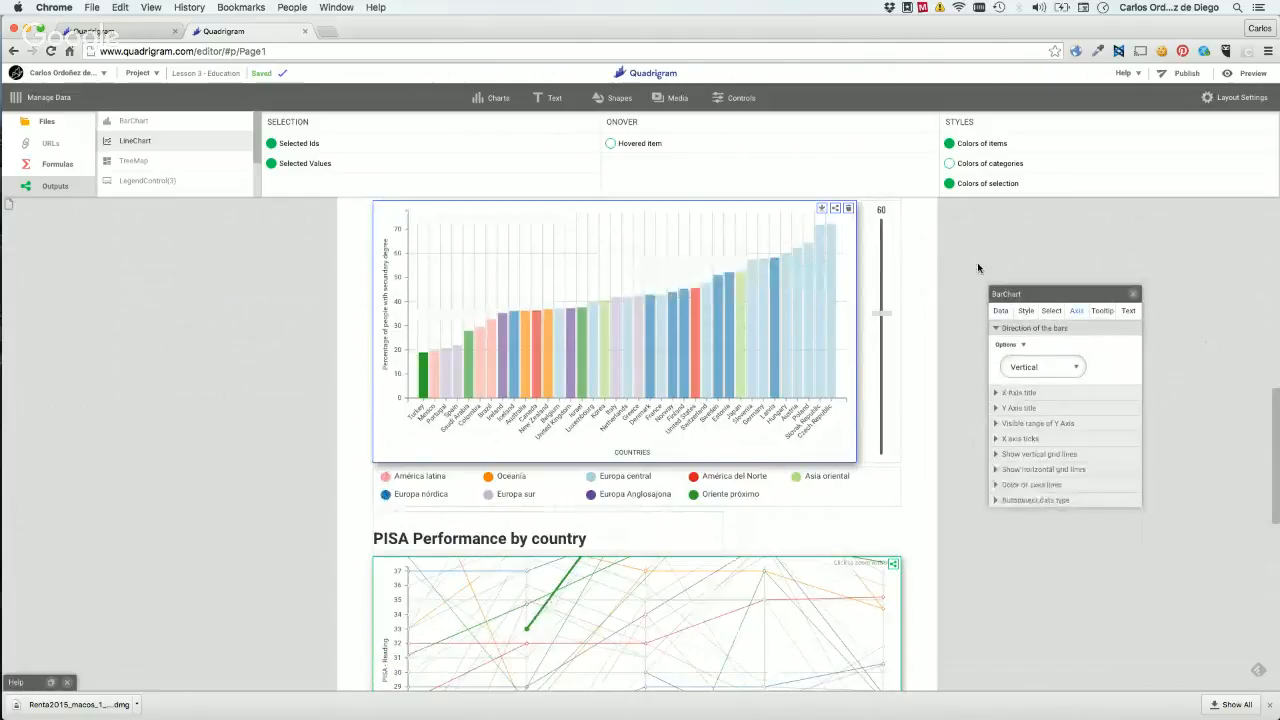
{"action": "scroll", "coordinate": [958, 255], "scroll_direction": "up", "scroll_amount": 1}
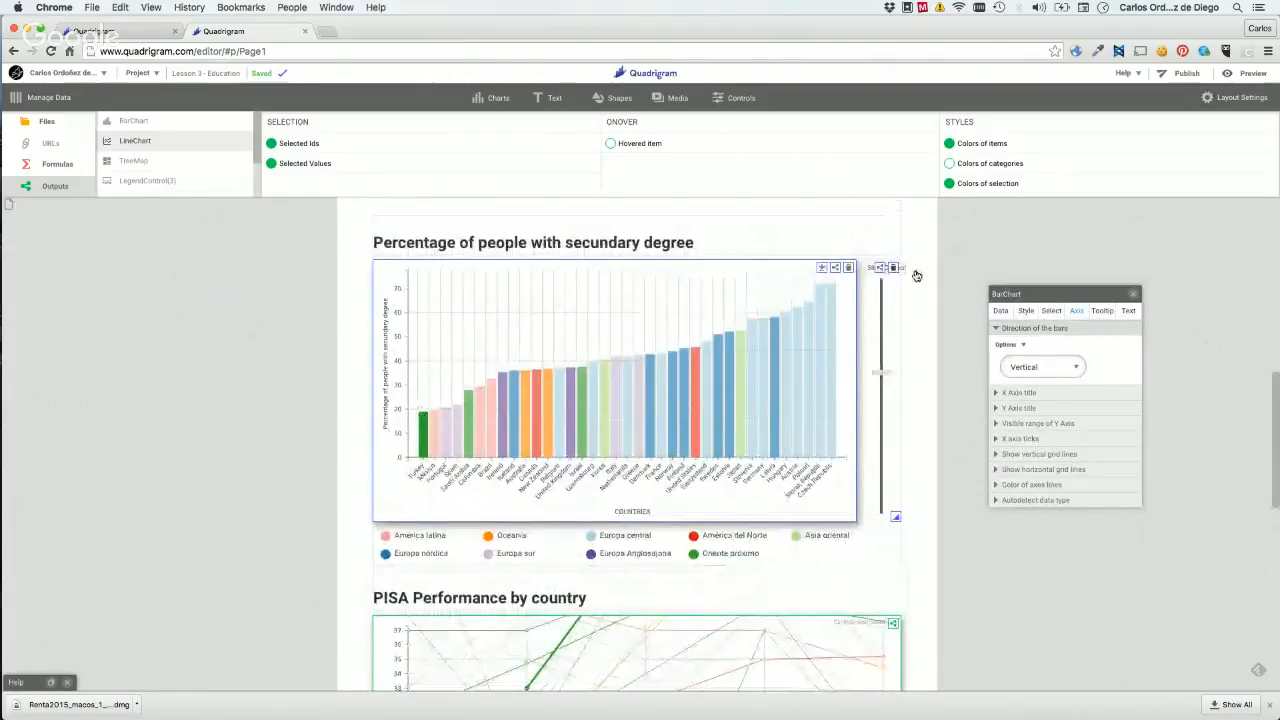
{"action": "left_click", "coordinate": [1016, 425]}
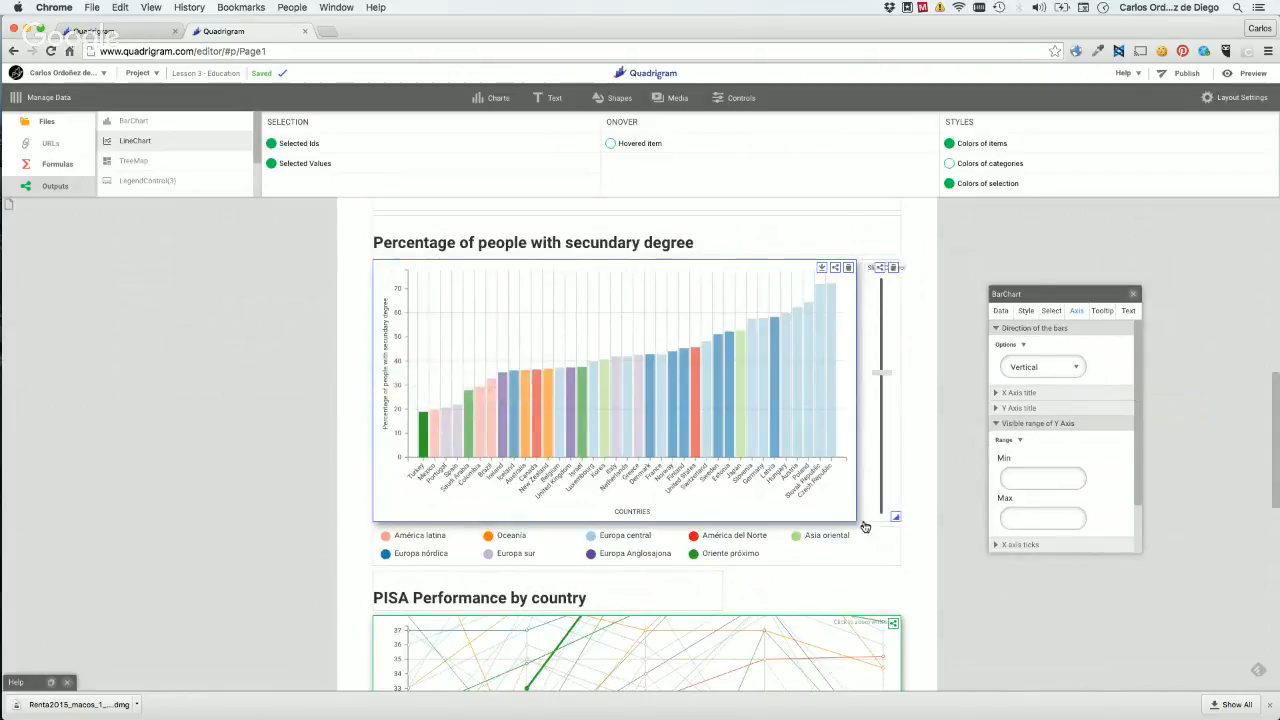
{"action": "left_click", "coordinate": [1025, 518]}
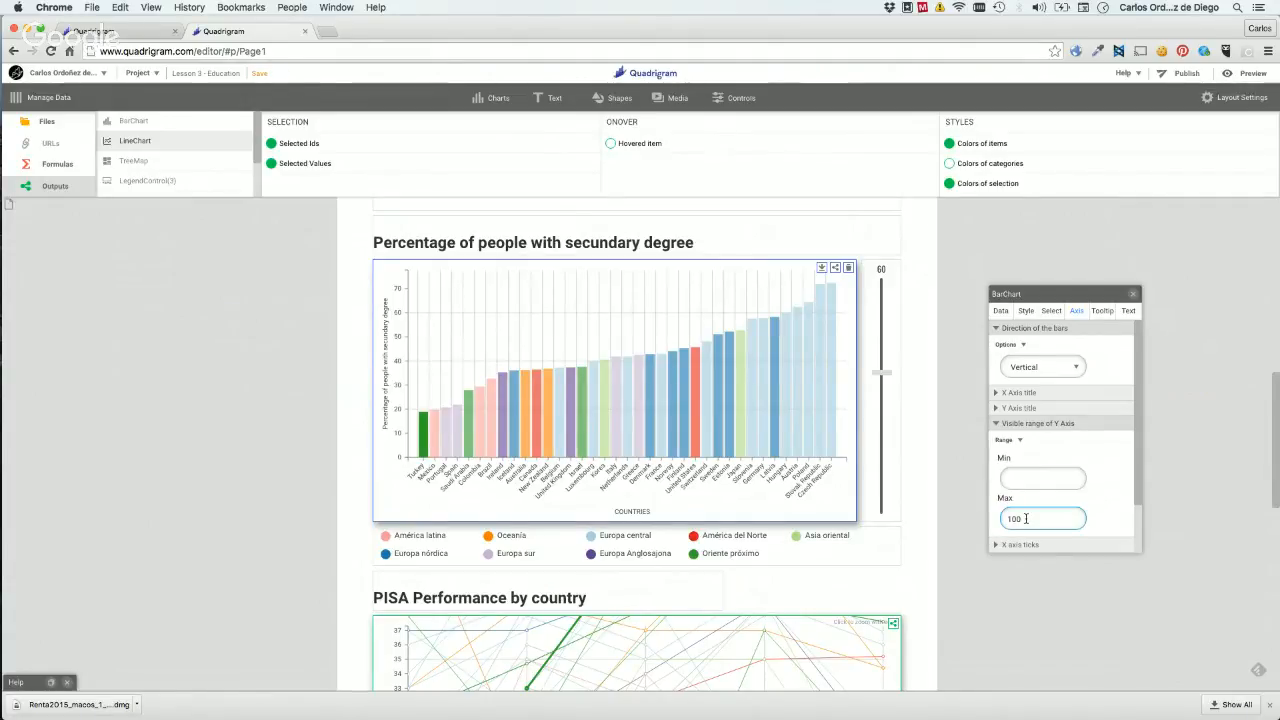
{"action": "type", "text": "100"}
{"action": "key", "text": "Return"}
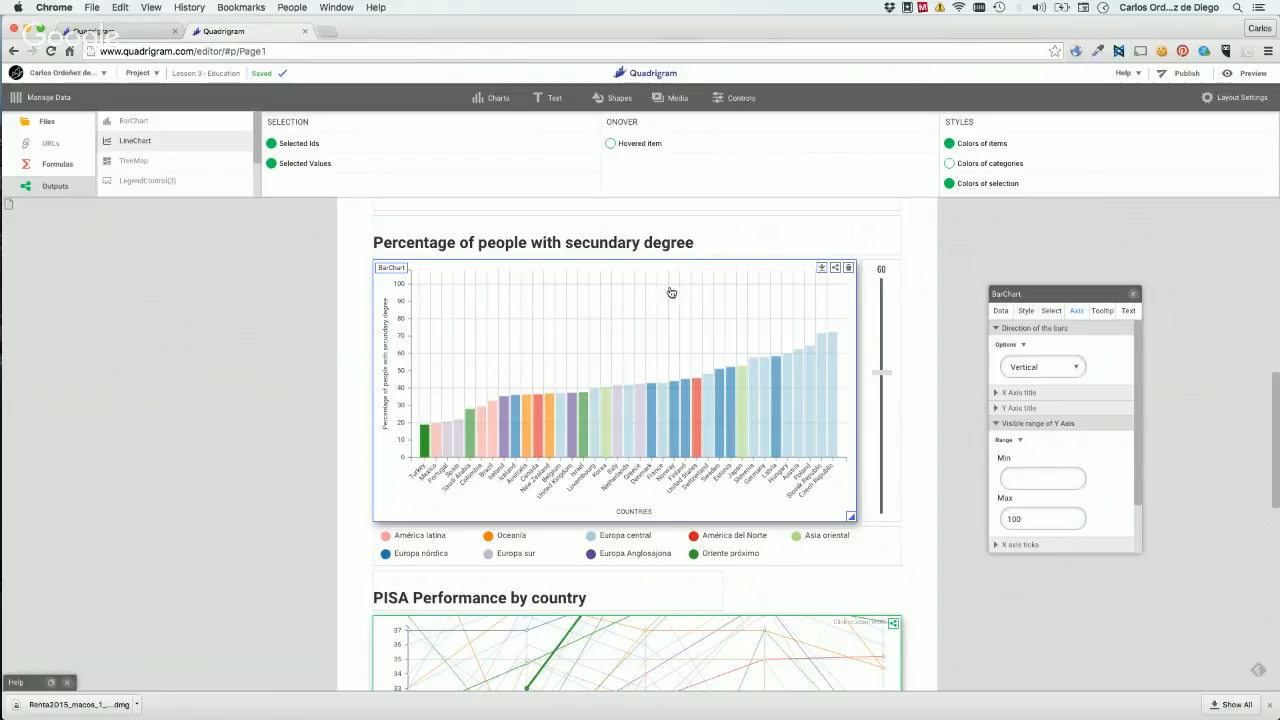
Change the maximum of the bar chart's visible Y axis range to 50.
{"action": "left_click", "coordinate": [1056, 514]}
{"action": "double_click", "coordinate": [1056, 514]}
{"action": "key", "text": "Return"}
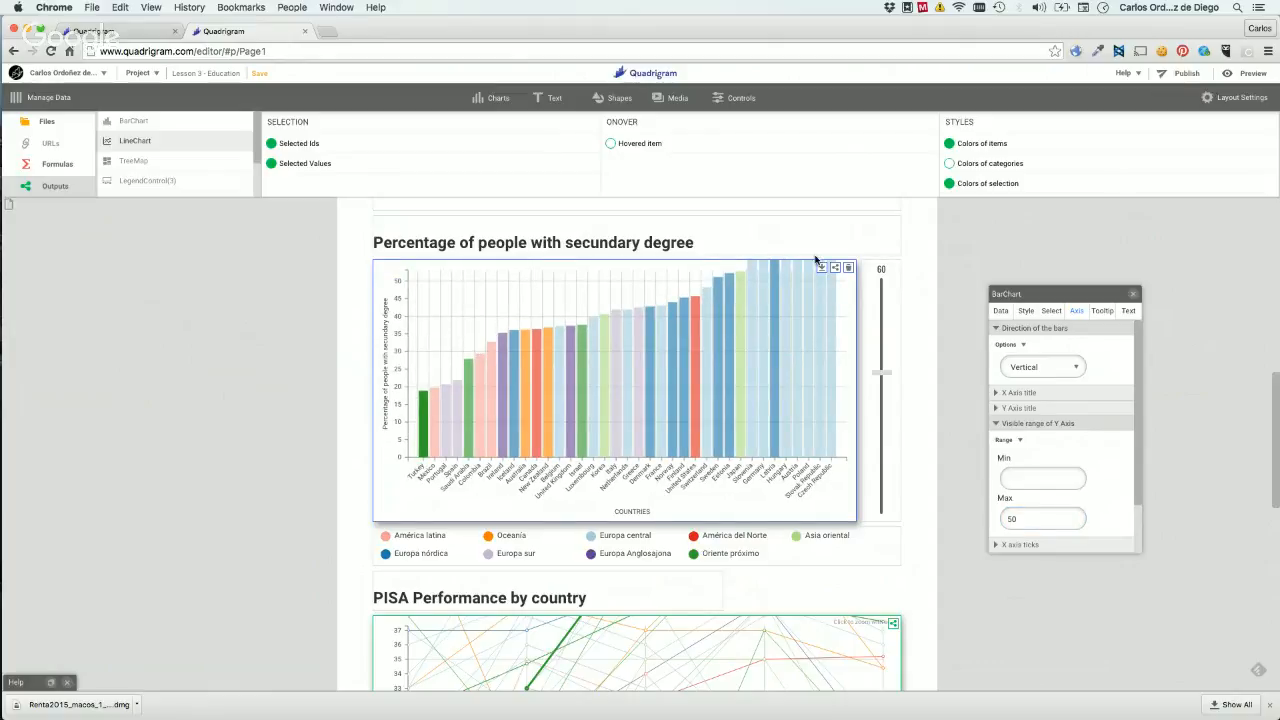
Bind the slider's Slider position output to the maximum of the bar chart's visible Y axis range.
{"action": "left_click", "coordinate": [1025, 515]}
{"action": "mouse_move", "coordinate": [880, 270]}
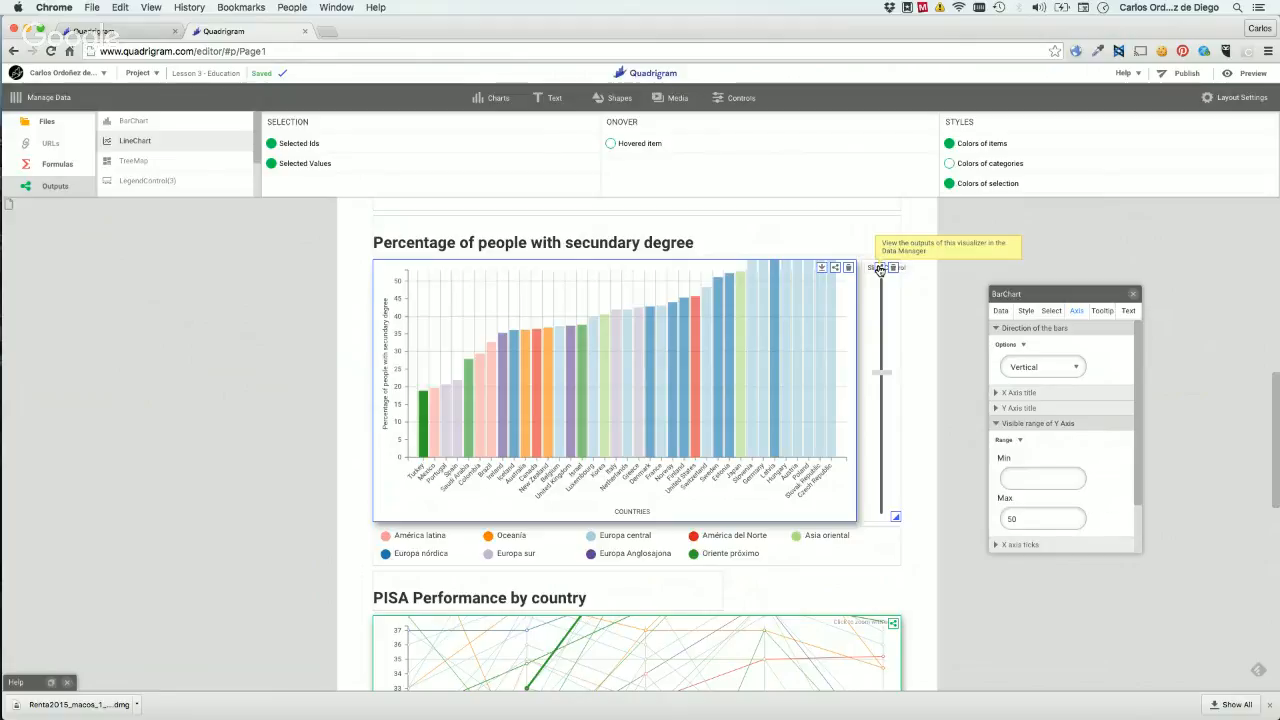
{"action": "left_click", "coordinate": [880, 270]}
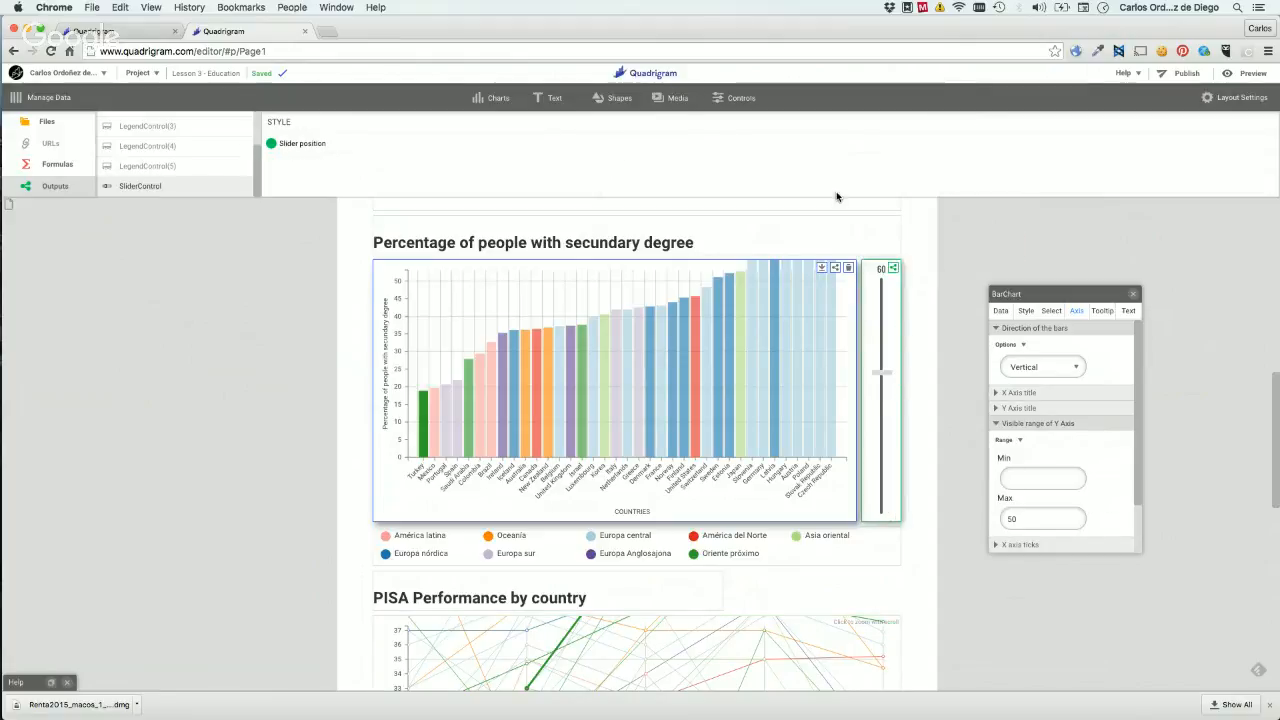
{"action": "mouse_move", "coordinate": [302, 143]}
{"action": "left_mouse_down"}
{"action": "mouse_move", "coordinate": [864, 259]}
{"action": "mouse_move", "coordinate": [1100, 471]}
{"action": "mouse_move", "coordinate": [1044, 519]}
{"action": "left_mouse_up"}
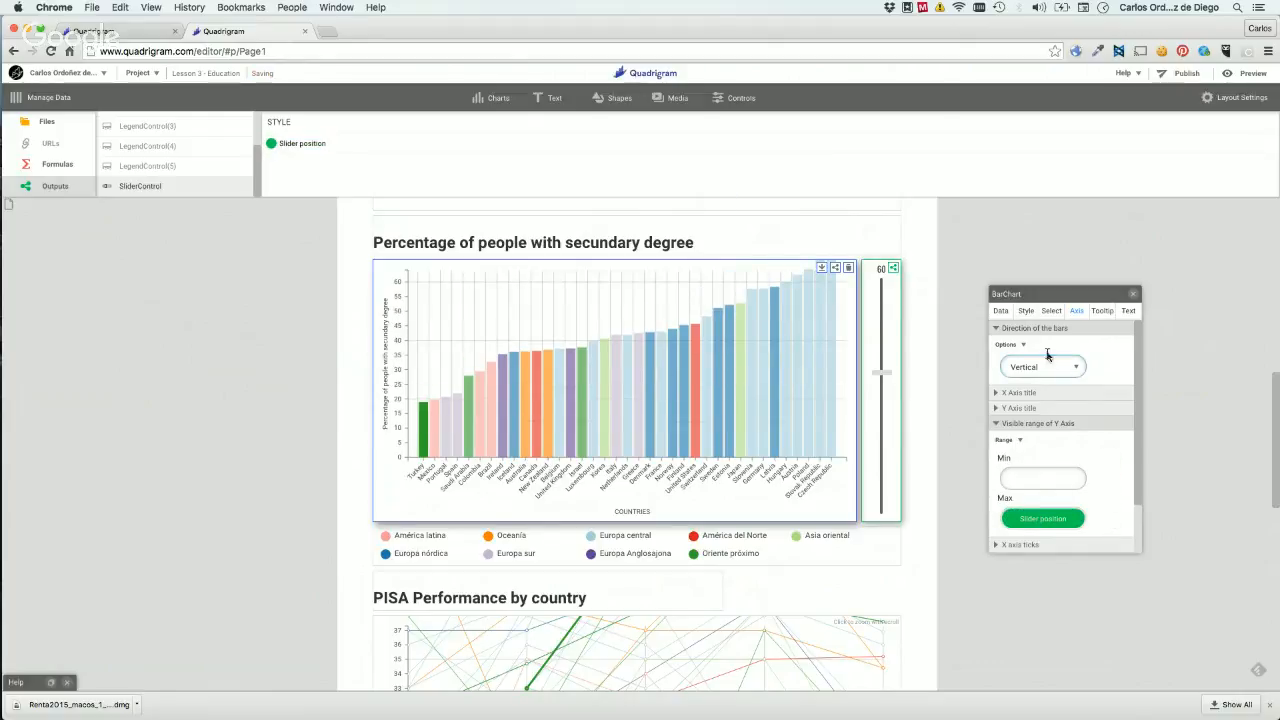
Set the slider's initial value to 100 and close its properties.
{"action": "left_click", "coordinate": [888, 340]}
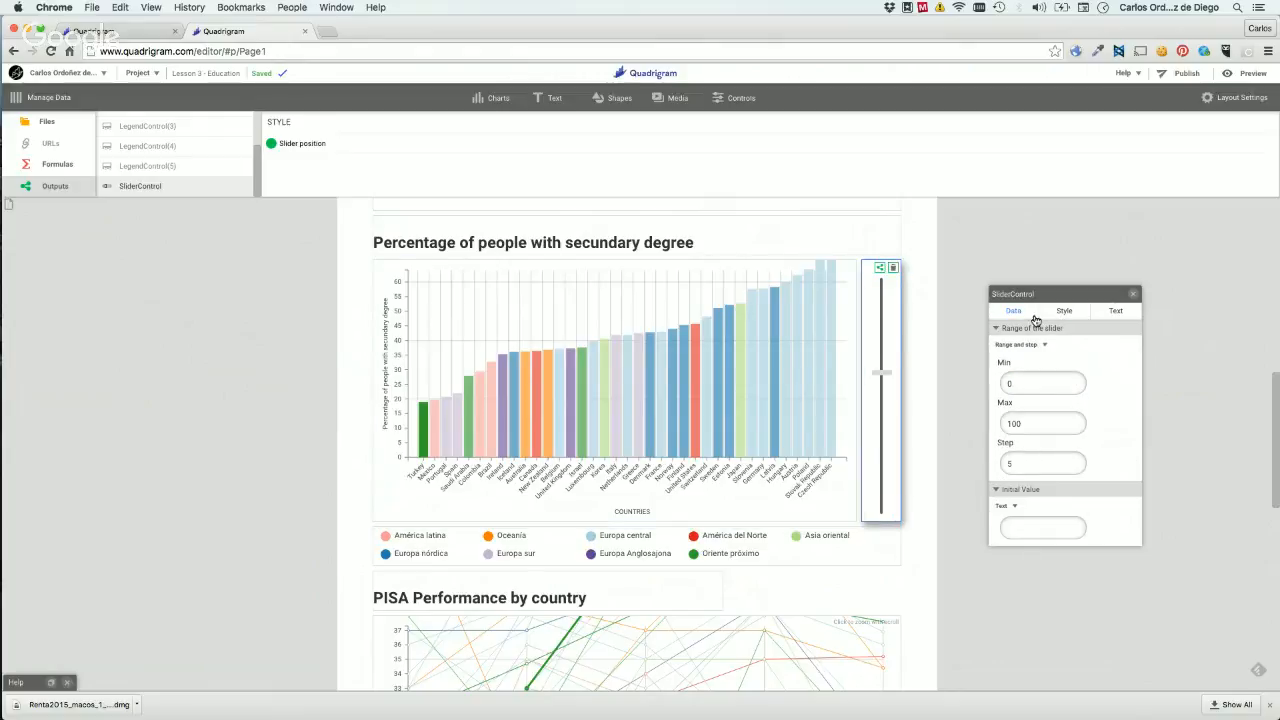
{"action": "left_click", "coordinate": [1040, 534]}
{"action": "type", "text": "100"}
{"action": "key", "text": "Return"}
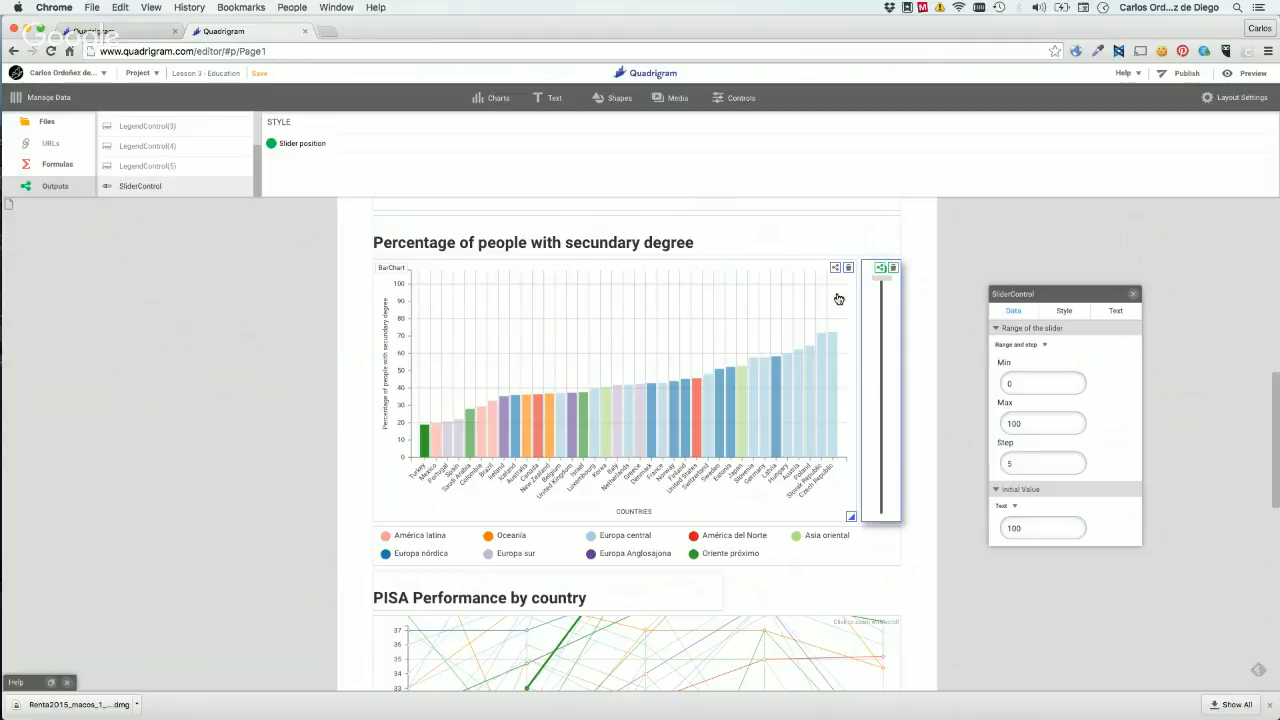
{"action": "left_click", "coordinate": [1064, 228]}
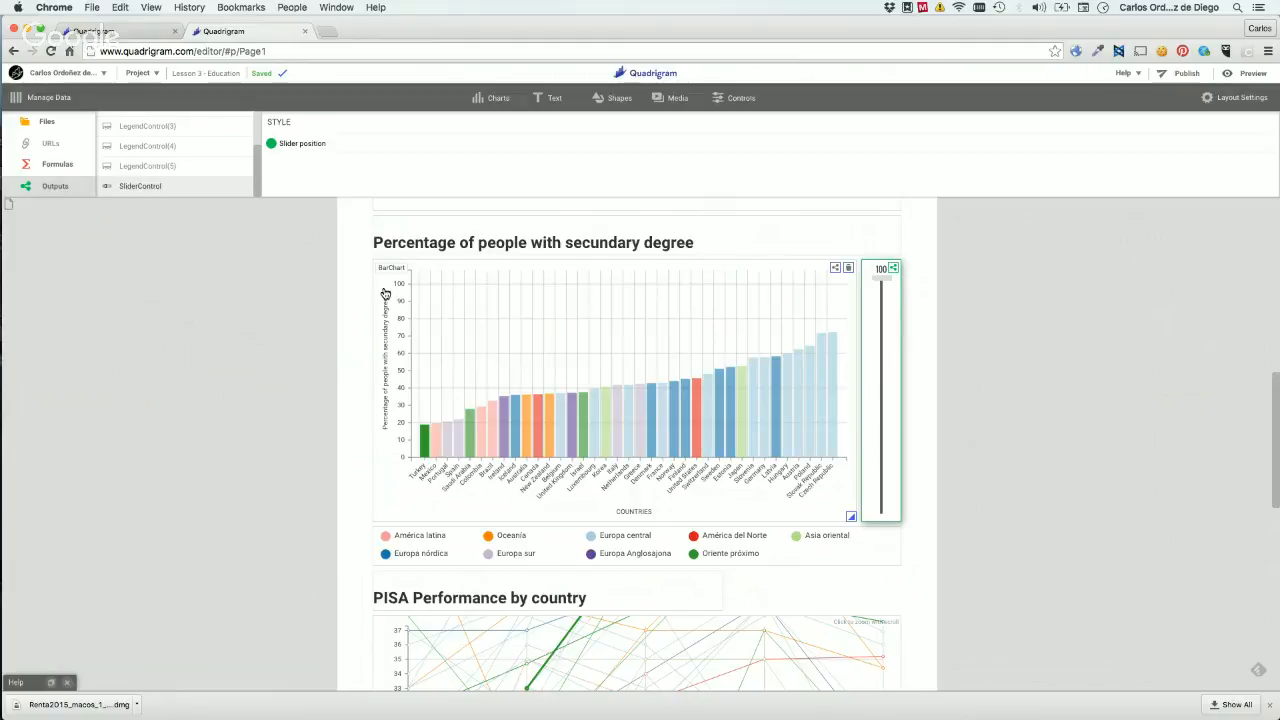
Preview the project, move the slider to 30 and up to 80 to rescale the bar chart, and return to editing.
{"action": "left_click", "coordinate": [1252, 74]}
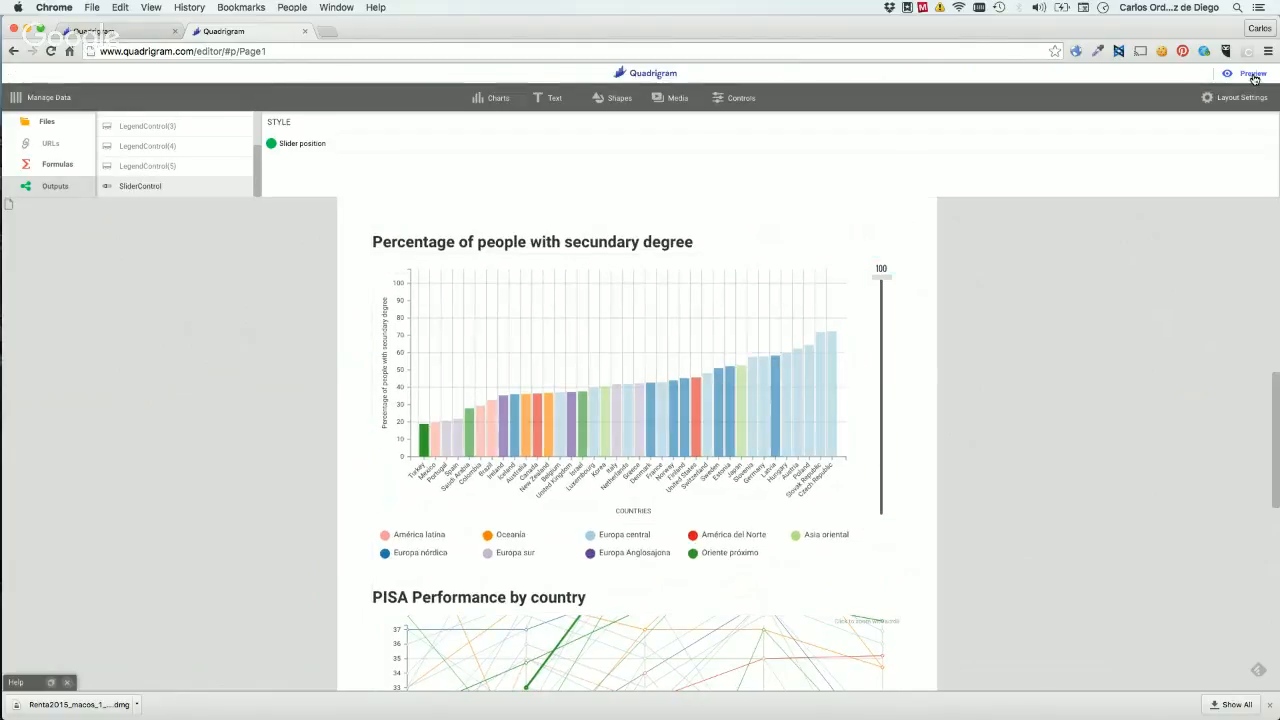
{"action": "left_click_drag", "start_coordinate": [884, 168], "coordinate": [869, 331]}
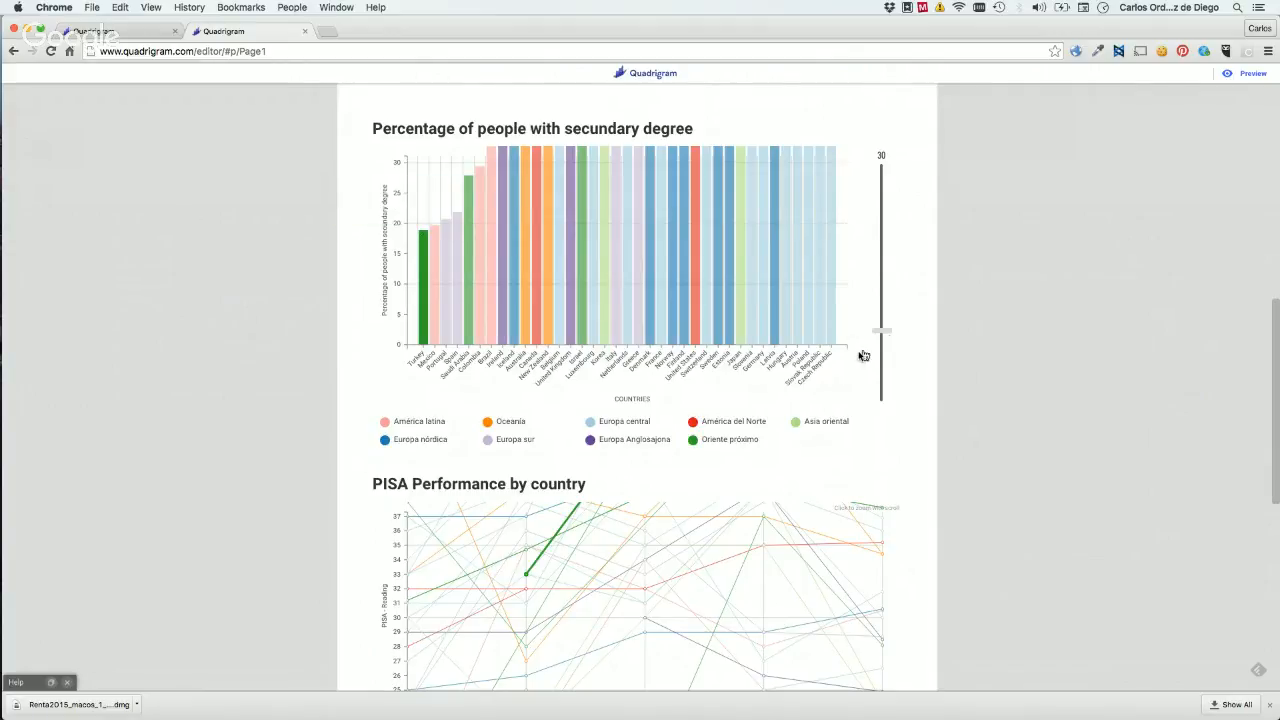
{"action": "left_click_drag", "start_coordinate": [883, 331], "coordinate": [883, 211]}
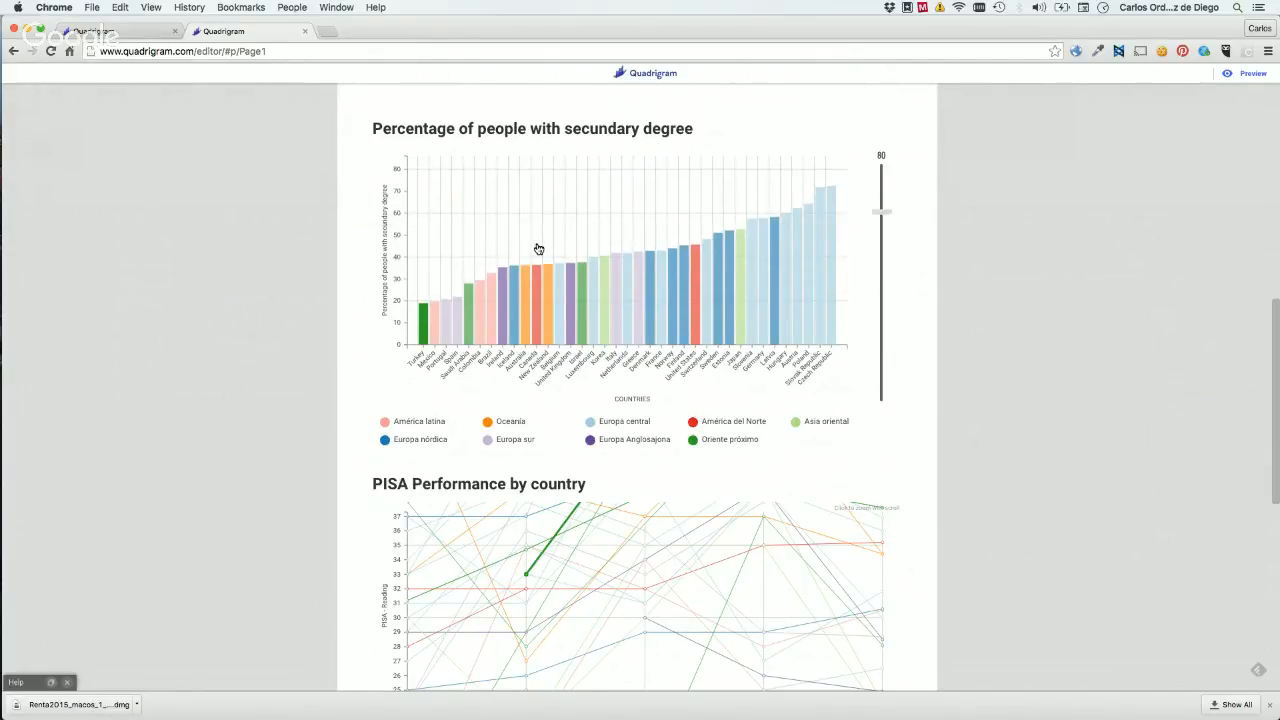
{"action": "left_click", "coordinate": [1253, 74]}
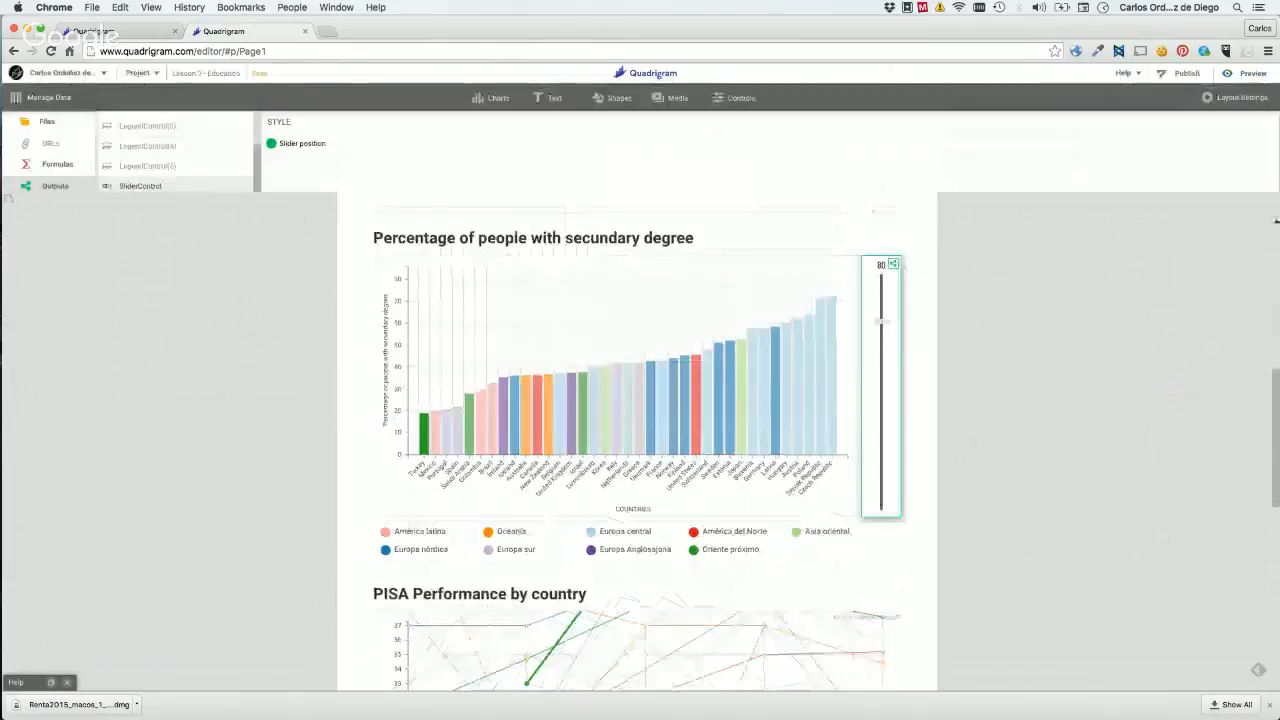
Set the slider's minimum value to 20 and close its properties.
{"action": "left_click", "coordinate": [736, 321]}
{"action": "left_click", "coordinate": [886, 345]}
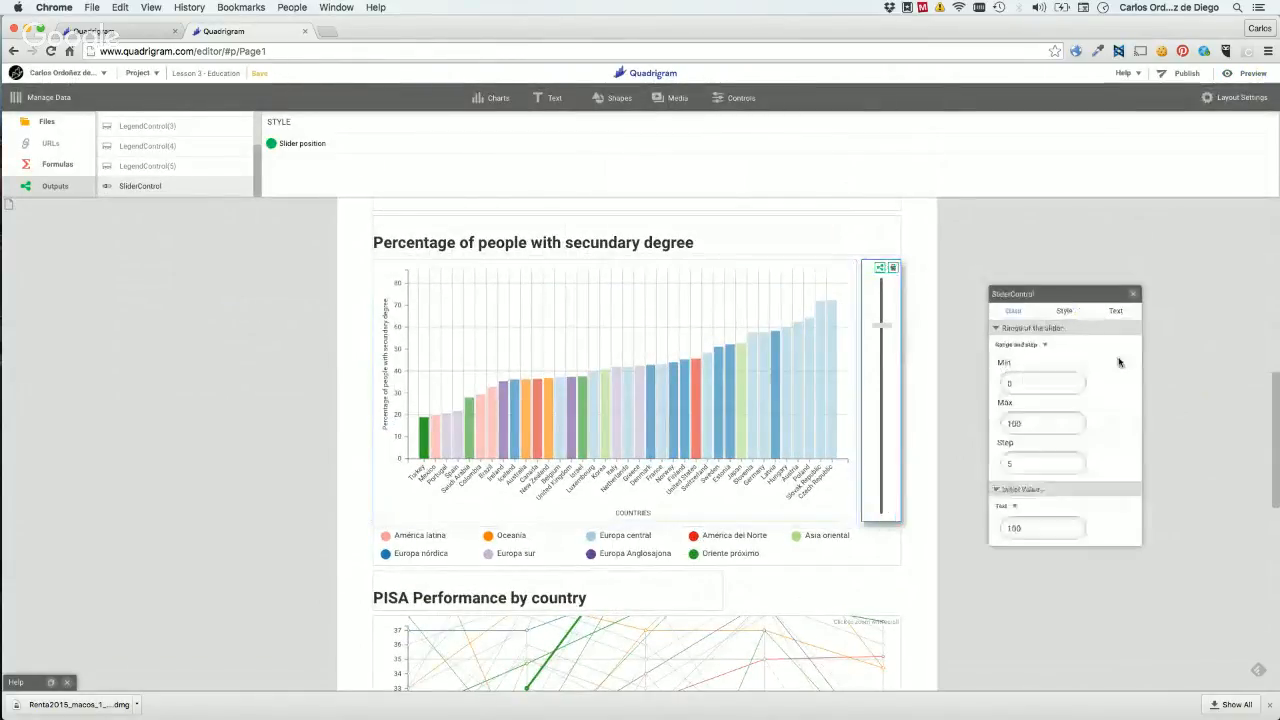
{"action": "left_click", "coordinate": [1032, 426]}
{"action": "left_click", "coordinate": [1055, 381]}
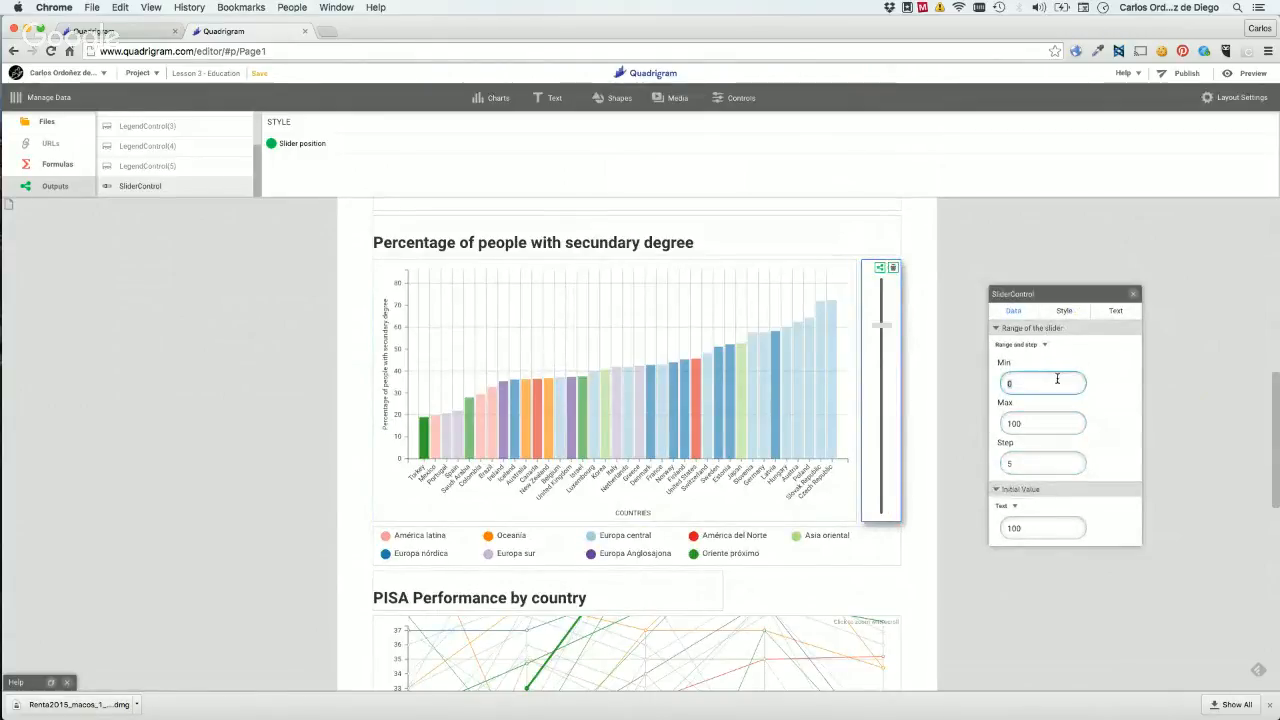
{"action": "type", "text": "20"}
{"action": "key", "text": "Return"}
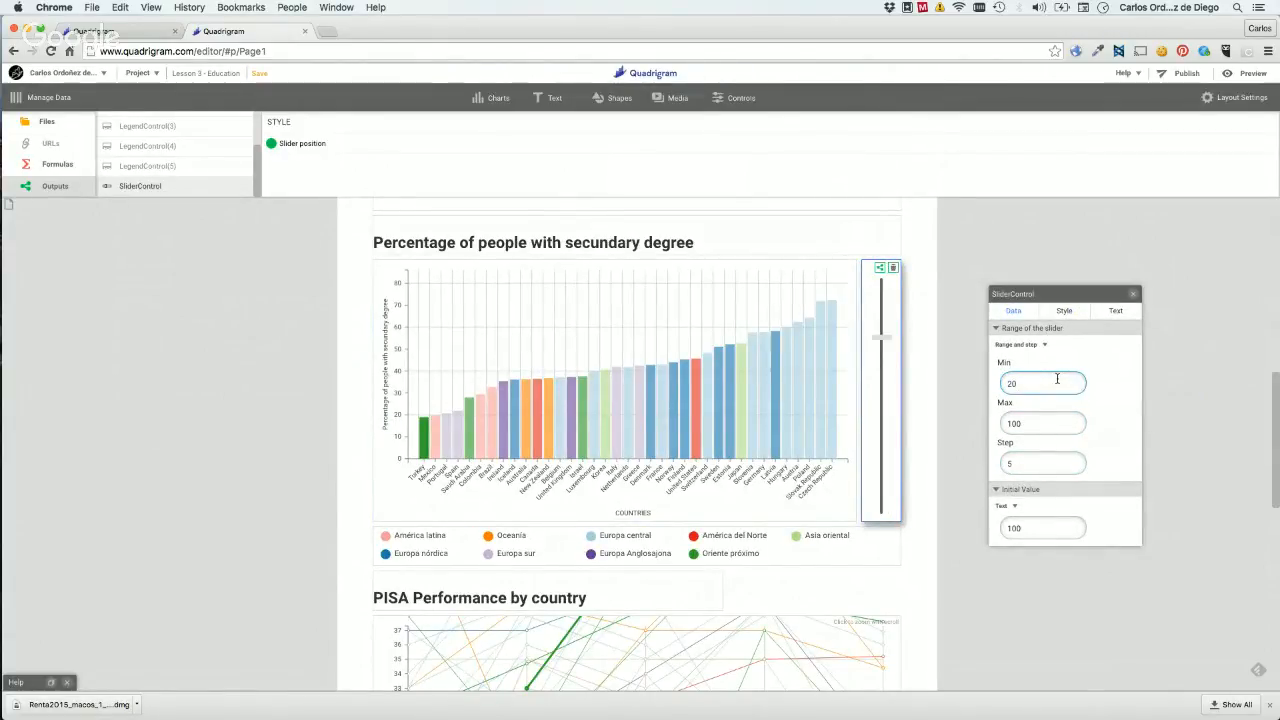
{"action": "left_click", "coordinate": [1058, 255]}
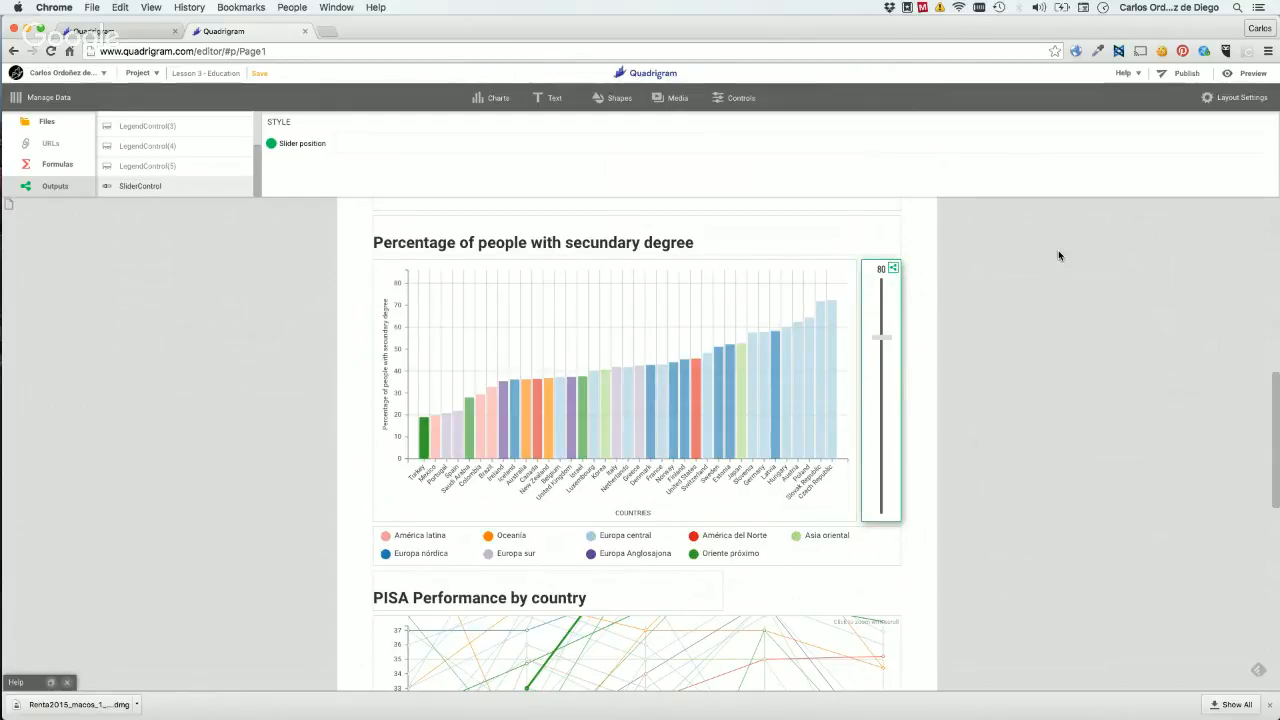
Preview the project, move the slider to 75 and up to 95 to rescale the bar chart, and return to editing.
{"action": "left_click", "coordinate": [1250, 76]}
{"action": "mouse_move", "coordinate": [883, 229]}
{"action": "left_mouse_down"}
{"action": "mouse_move", "coordinate": [880, 397]}
{"action": "mouse_move", "coordinate": [894, 180]}
{"action": "mouse_move", "coordinate": [883, 334]}
{"action": "mouse_move", "coordinate": [893, 272]}
{"action": "mouse_move", "coordinate": [877, 242]}
{"action": "left_mouse_up"}
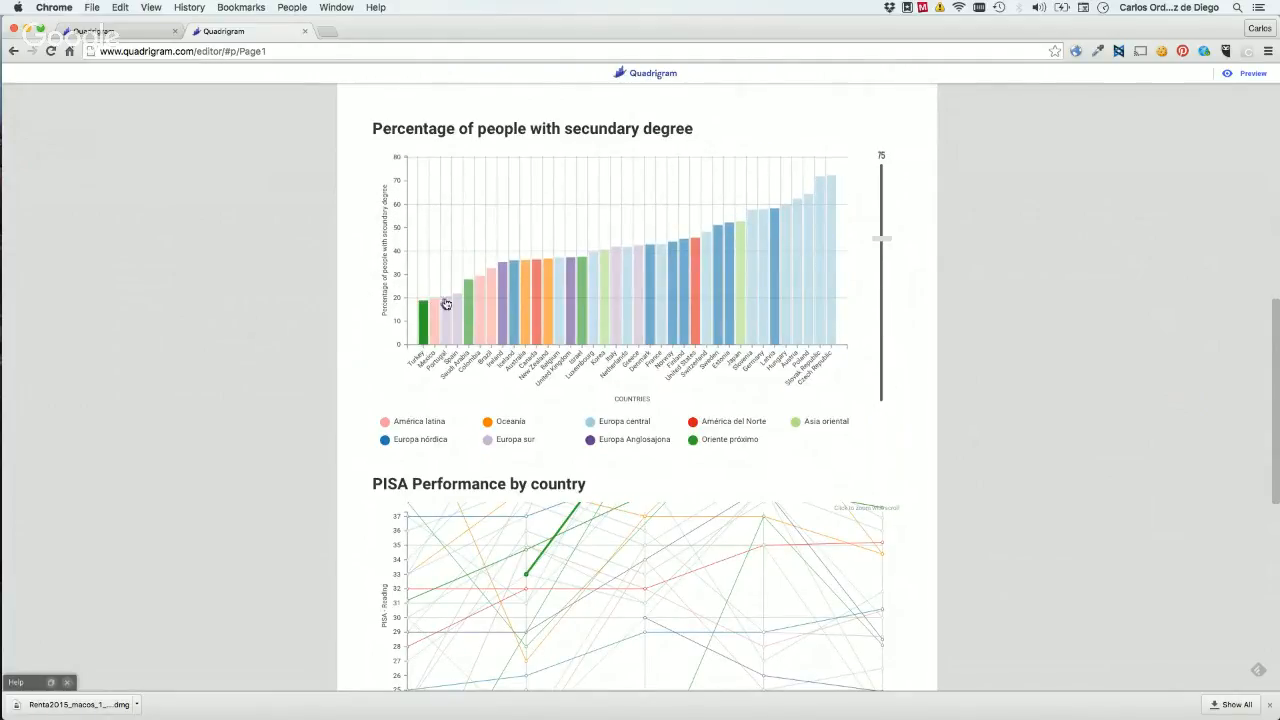
{"action": "left_click_drag", "start_coordinate": [881, 243], "coordinate": [883, 178]}
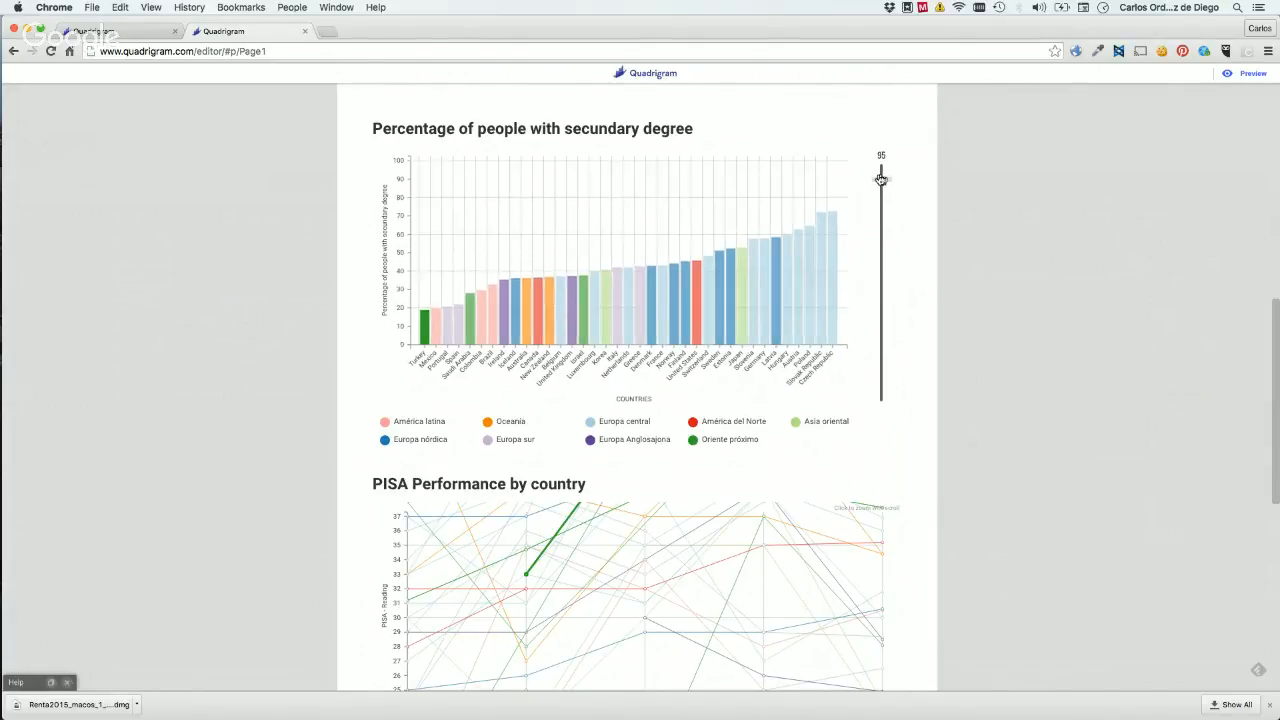
{"action": "left_click", "coordinate": [1258, 78]}
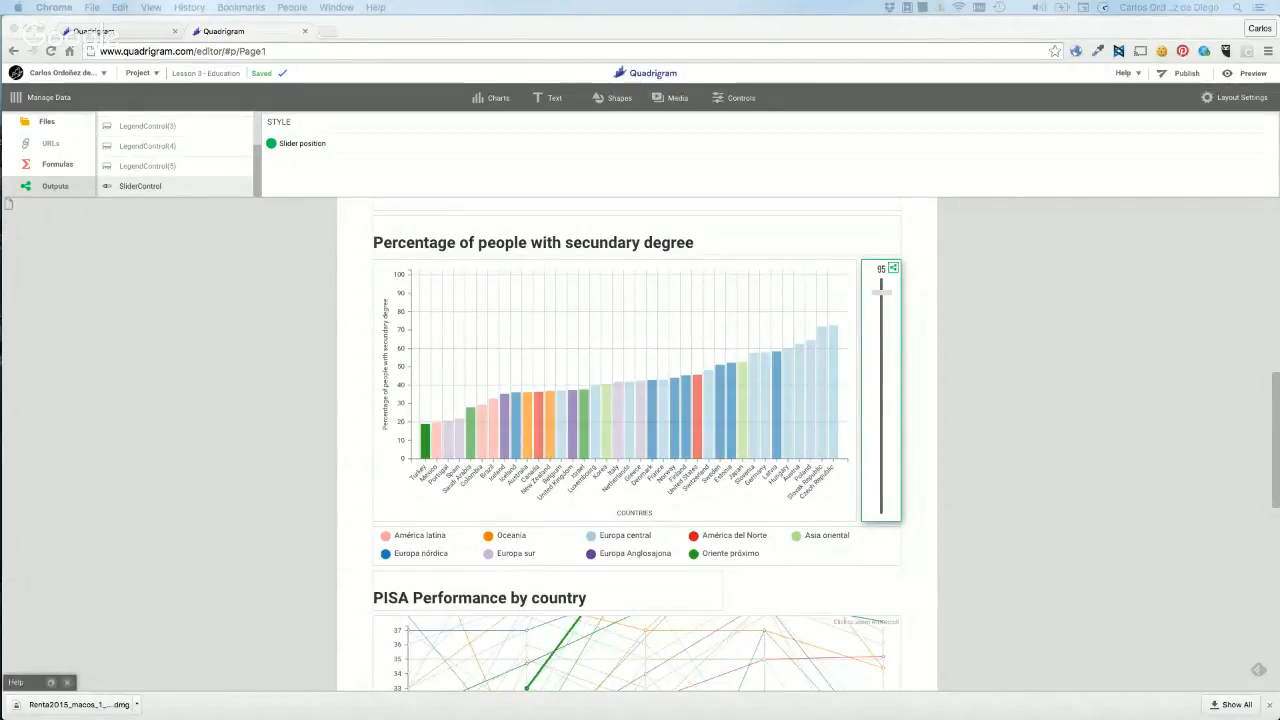
{"action": "left_click_drag", "start_coordinate": [160, 715], "coordinate": [370, 393]}
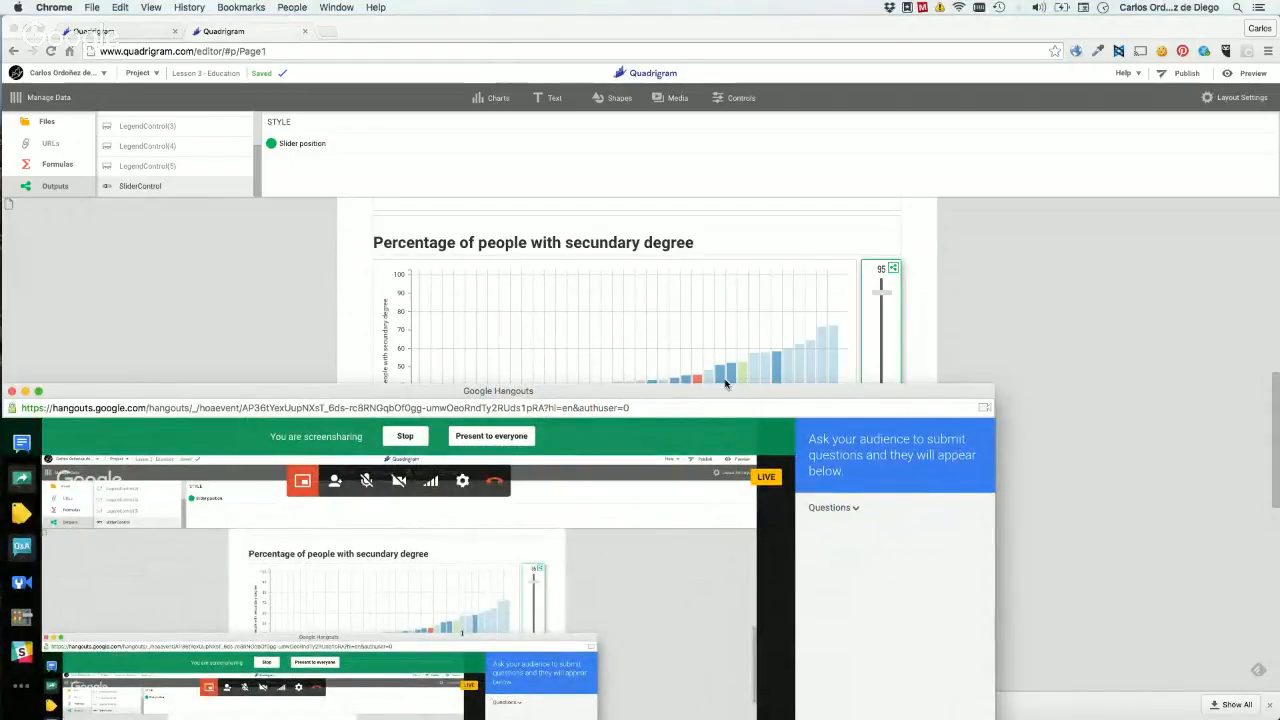
{"action": "left_click_drag", "start_coordinate": [712, 391], "coordinate": [722, 718]}
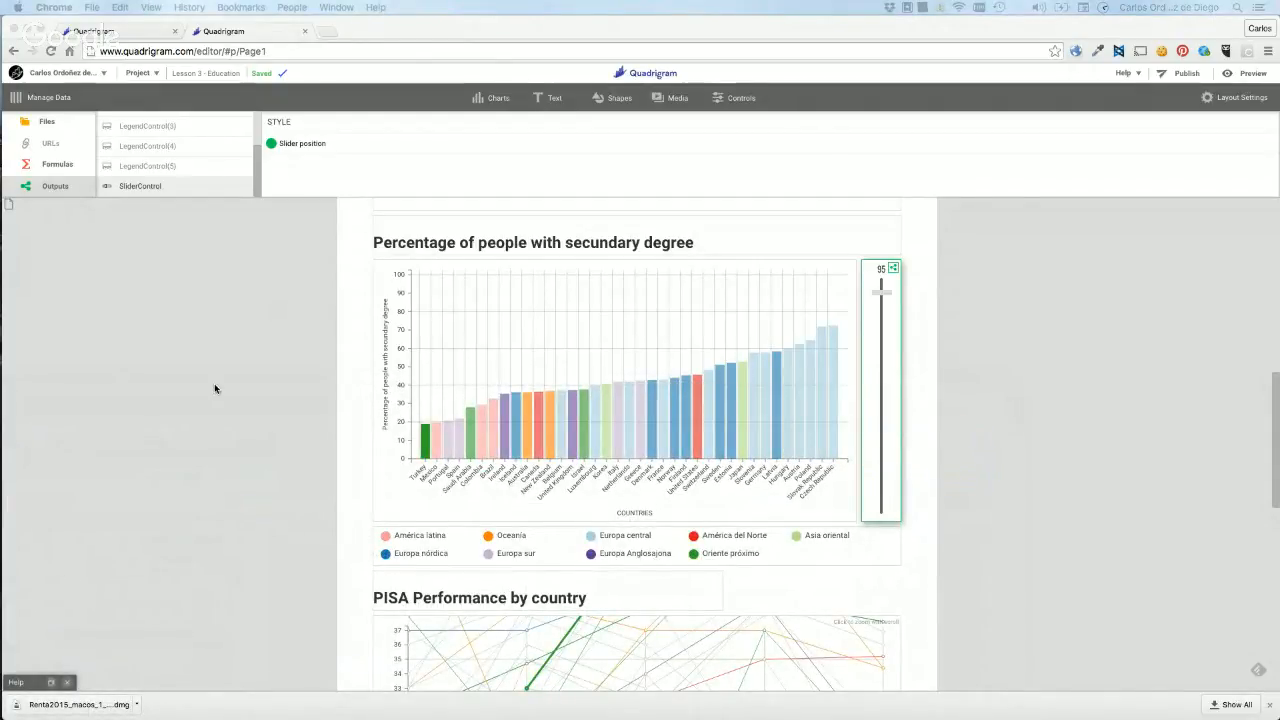
Open quadrigram.com in a separate browser tab, browse the Community page's questions, and close that tab.
{"action": "left_click", "coordinate": [330, 35]}
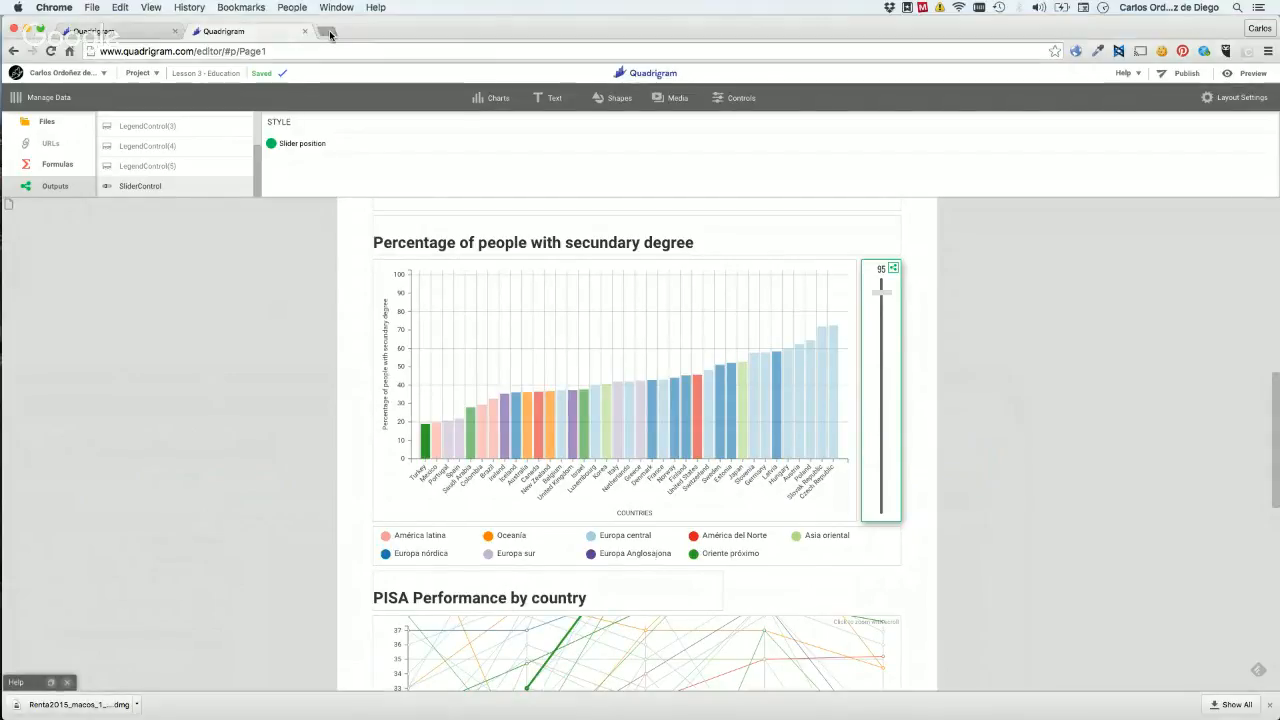
{"action": "type", "text": "quadrigram.com"}
{"action": "key", "text": "Return"}
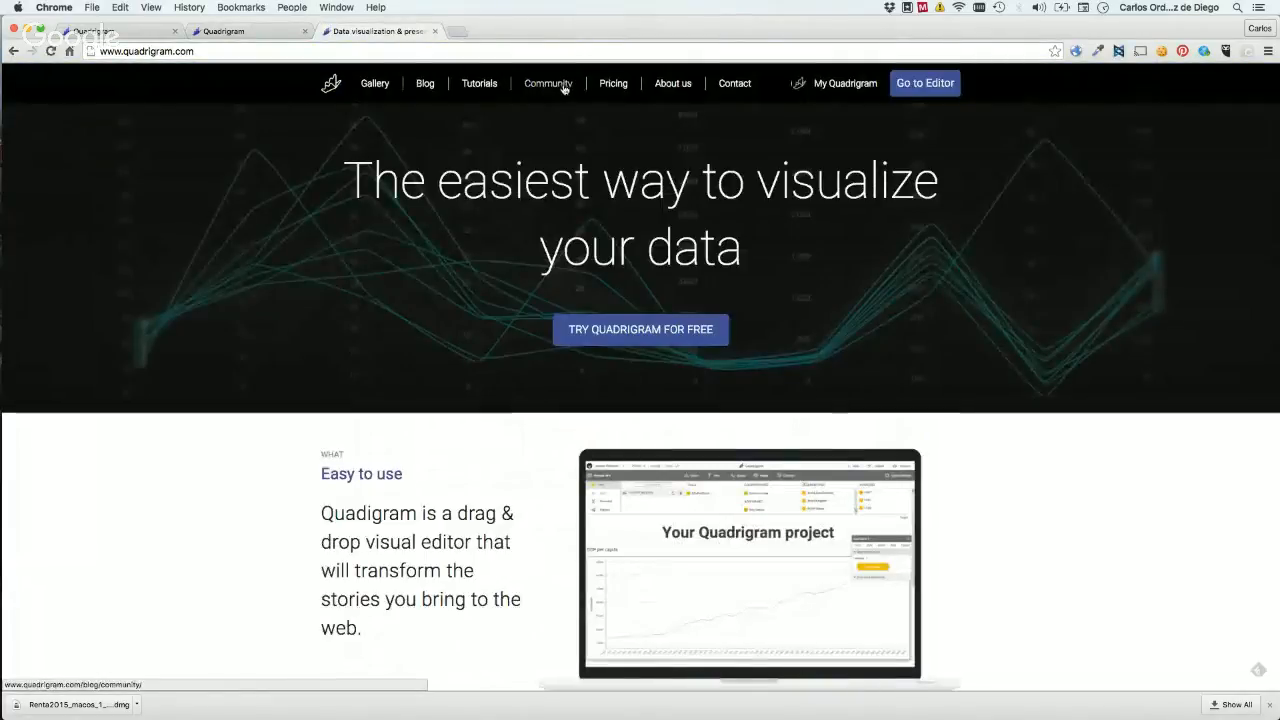
{"action": "left_click", "coordinate": [562, 86]}
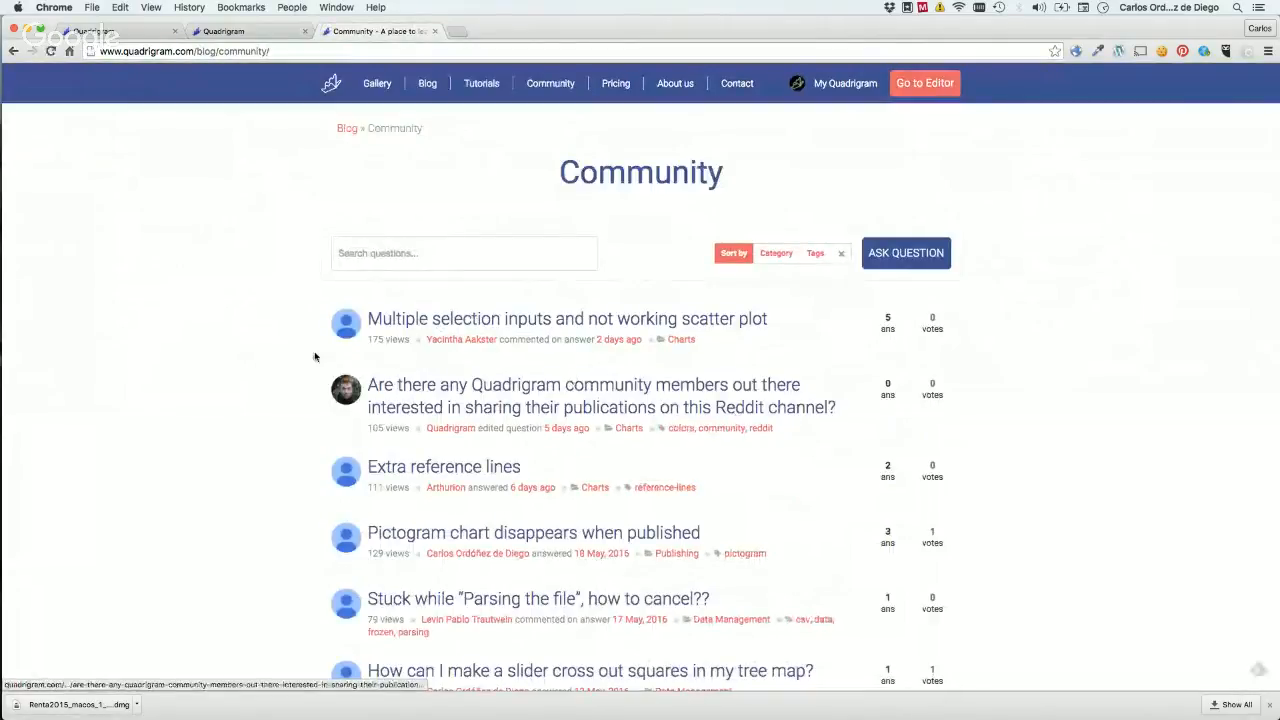
{"action": "scroll", "coordinate": [224, 342], "scroll_direction": "down", "scroll_amount": 1}
{"action": "scroll", "coordinate": [224, 342], "scroll_direction": "down", "scroll_amount": 5}
{"action": "scroll", "coordinate": [225, 343], "scroll_direction": "up", "scroll_amount": 6}
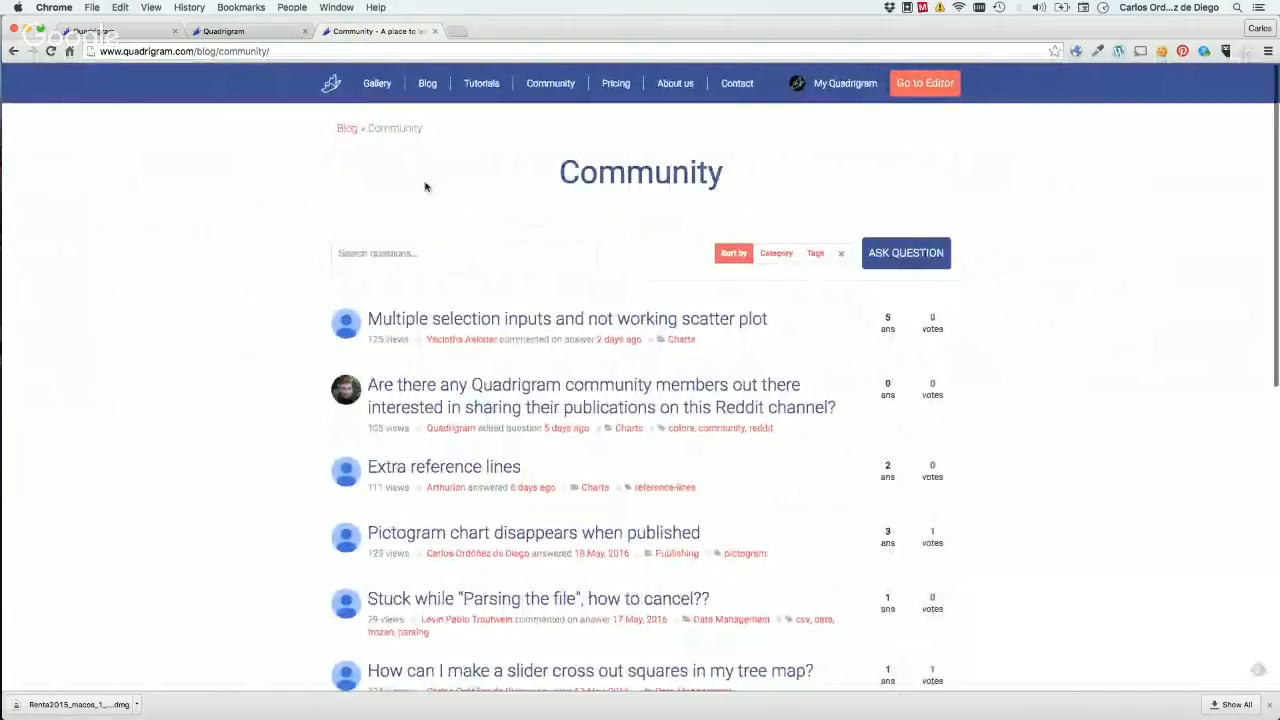
{"action": "left_click", "coordinate": [434, 31]}
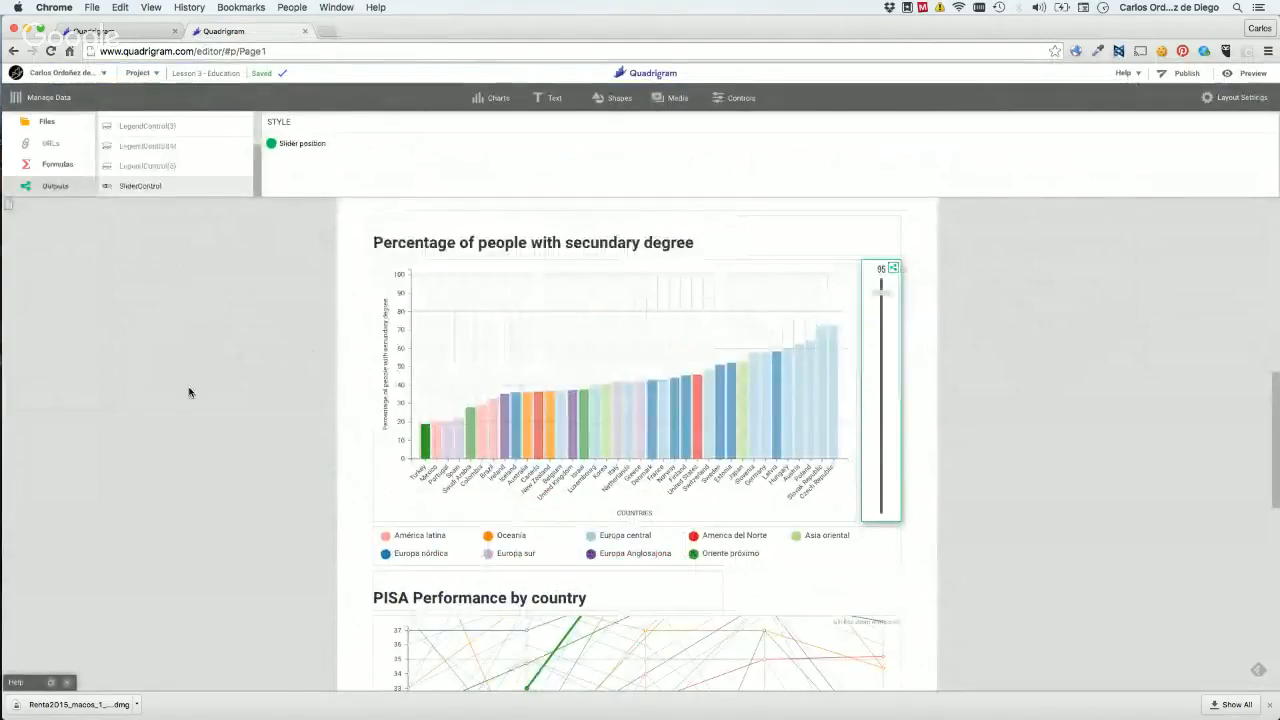
Select the treemap of dollars spent, and examine the Countries context (Sheet1) table and its list of columns.
{"action": "scroll", "coordinate": [189, 392], "scroll_direction": "down", "scroll_amount": 10}
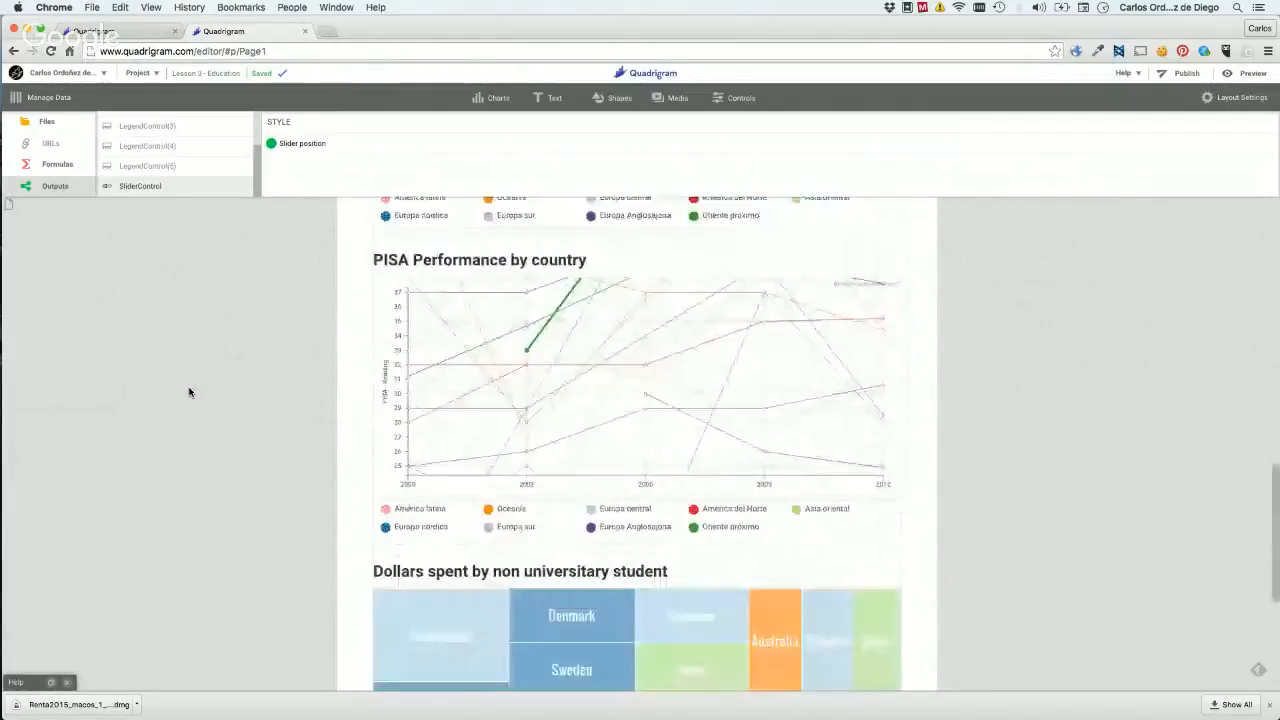
{"action": "scroll", "coordinate": [189, 392], "scroll_direction": "down", "scroll_amount": 1}
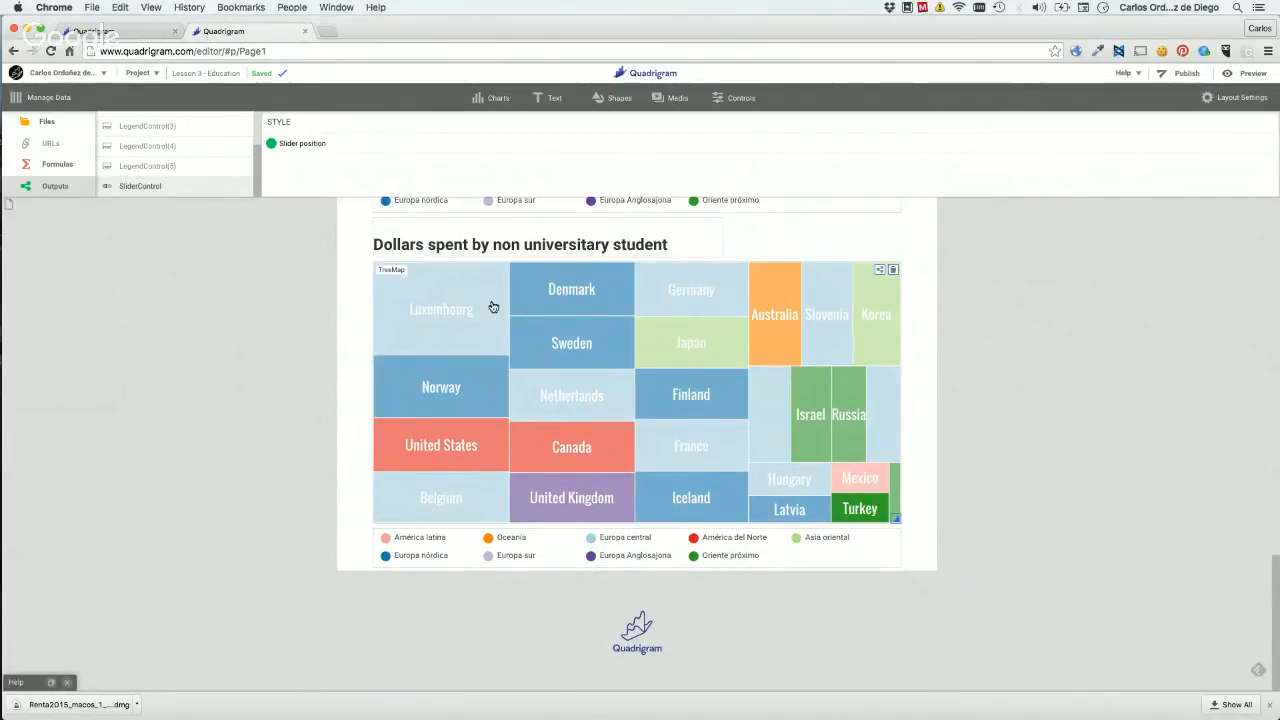
{"action": "left_click", "coordinate": [491, 306]}
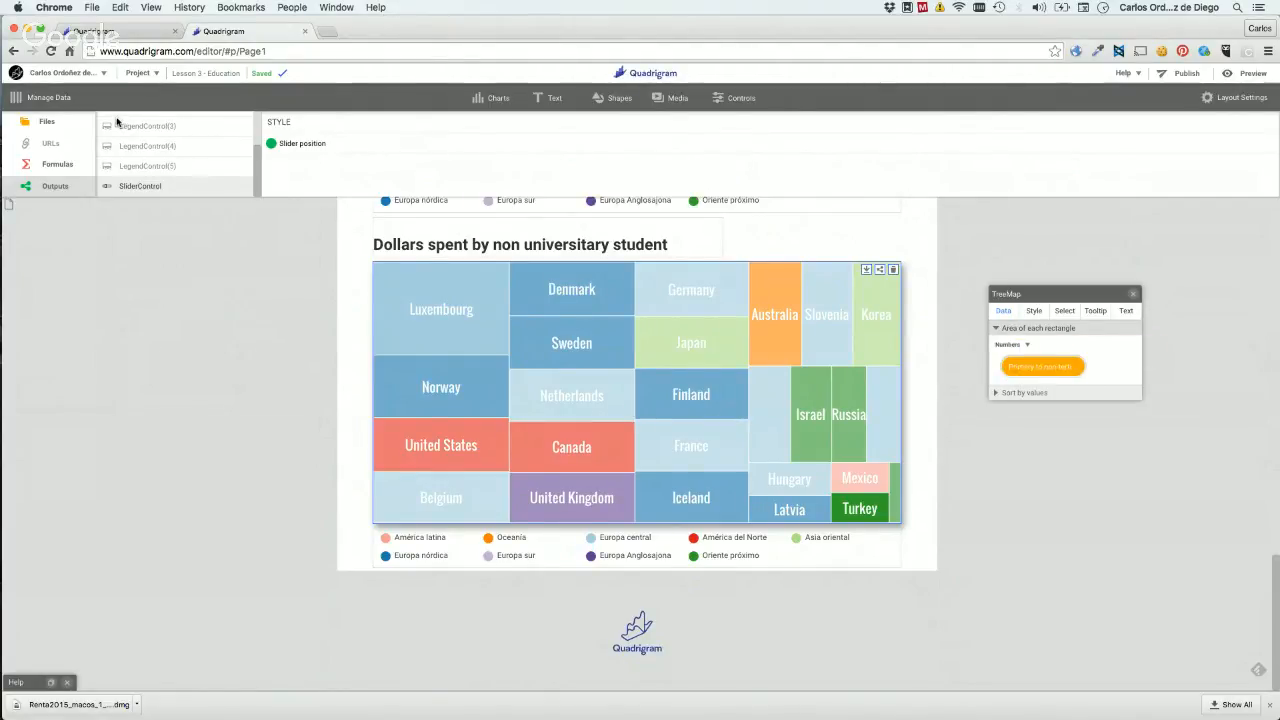
{"action": "left_click", "coordinate": [68, 120]}
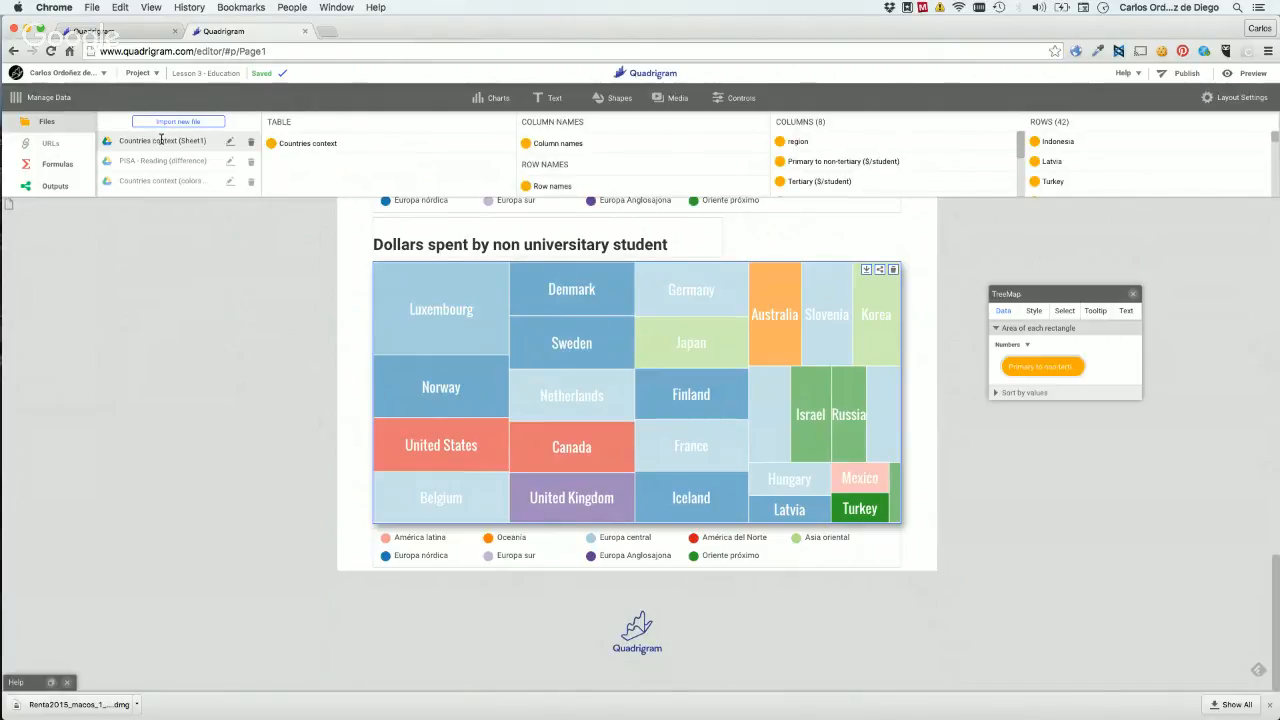
{"action": "left_click", "coordinate": [229, 146]}
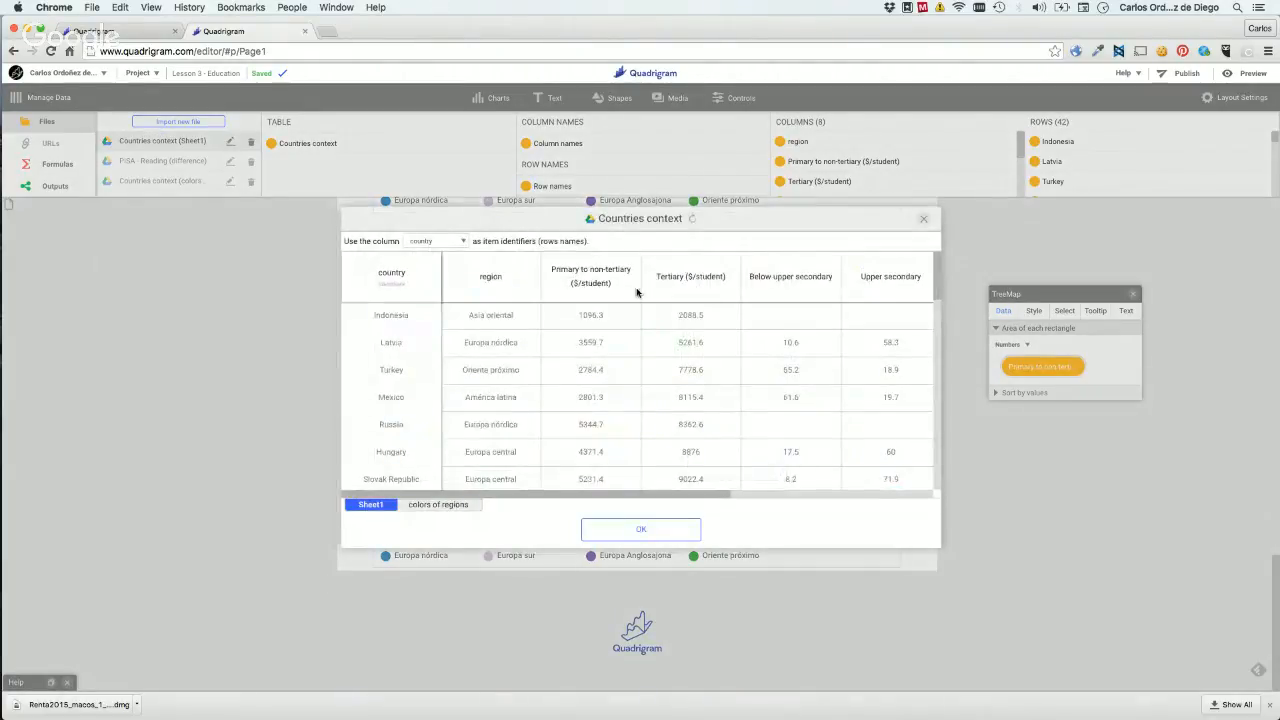
{"action": "left_click_drag", "start_coordinate": [786, 223], "coordinate": [936, 474]}
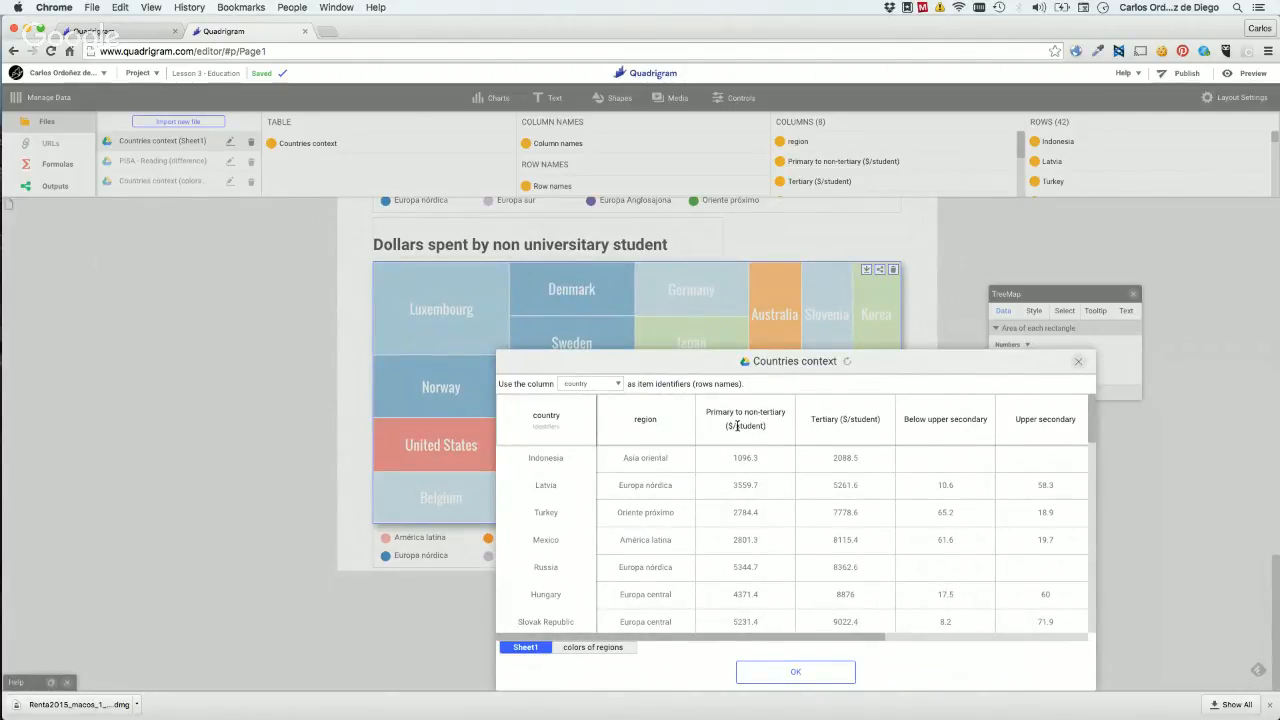
{"action": "left_click", "coordinate": [1076, 366]}
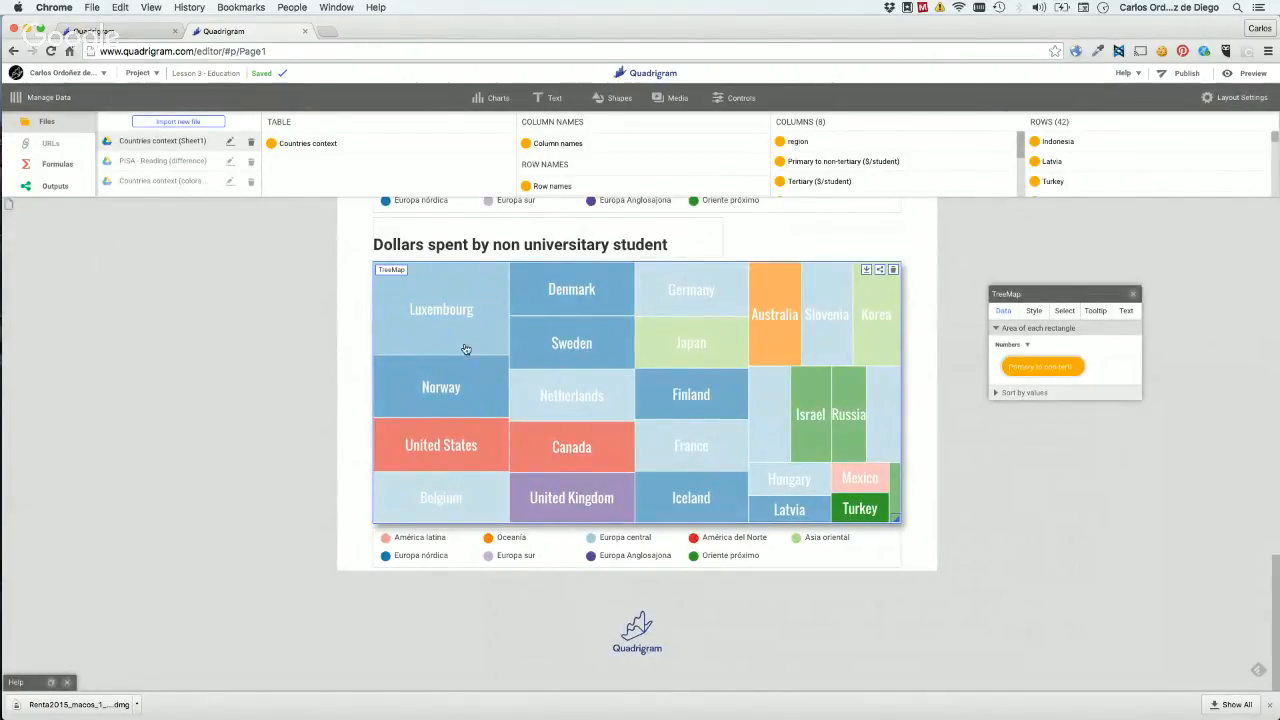
{"action": "mouse_move", "coordinate": [434, 332]}
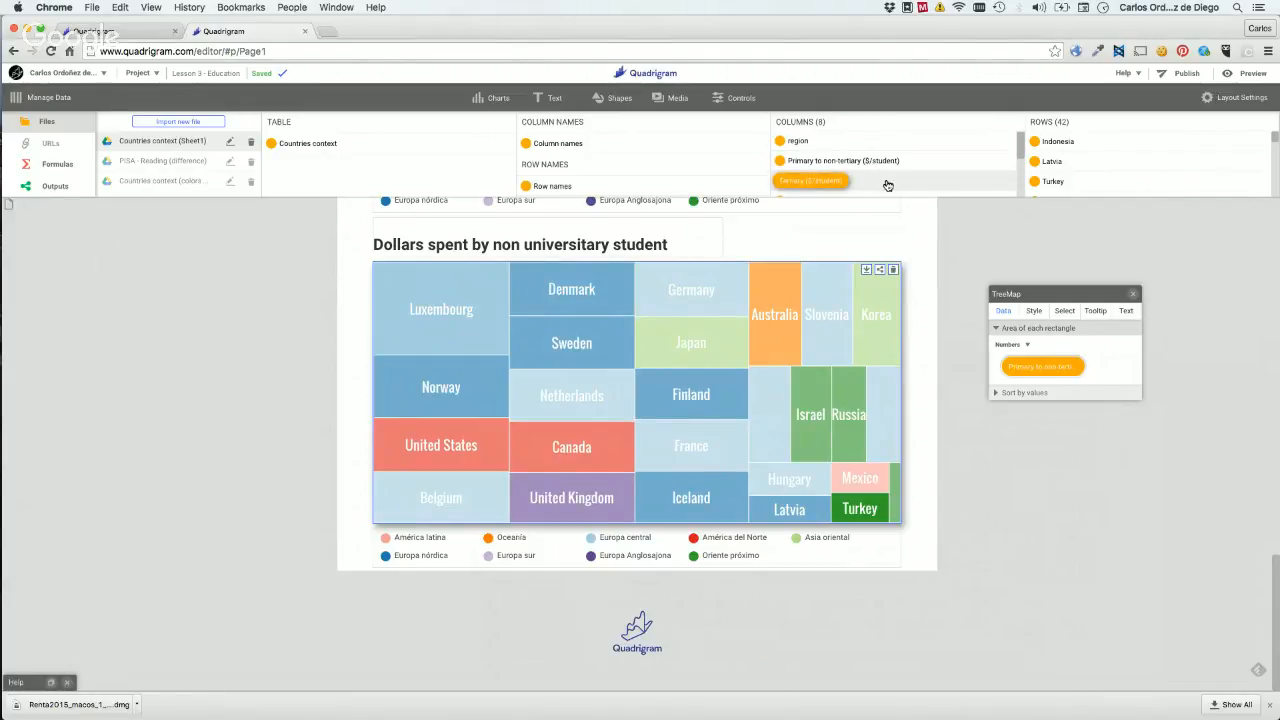
{"action": "scroll", "coordinate": [880, 182], "scroll_direction": "down", "scroll_amount": 3}
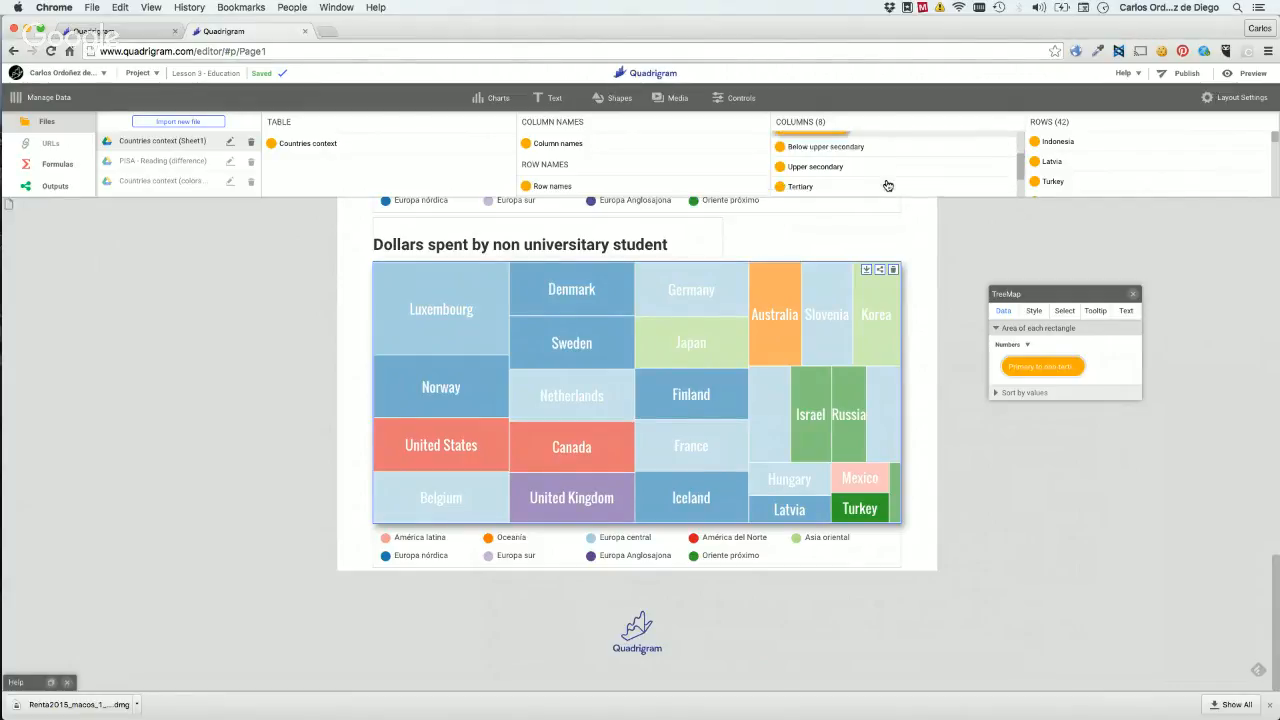
Replace the heading above the treemap with "Explore the education context by country".
{"action": "double_click", "coordinate": [575, 246]}
{"action": "double_click", "coordinate": [573, 245]}
{"action": "key", "text": "Right"}
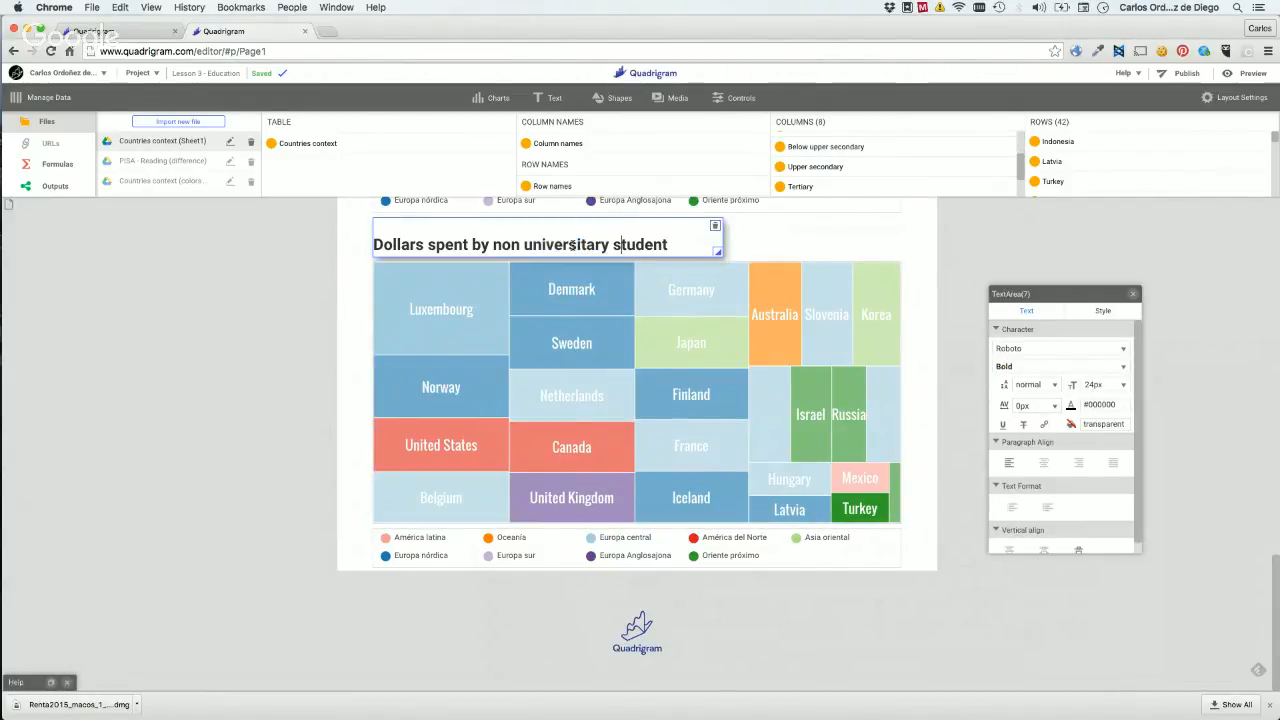
{"action": "triple_click", "coordinate": [573, 245]}
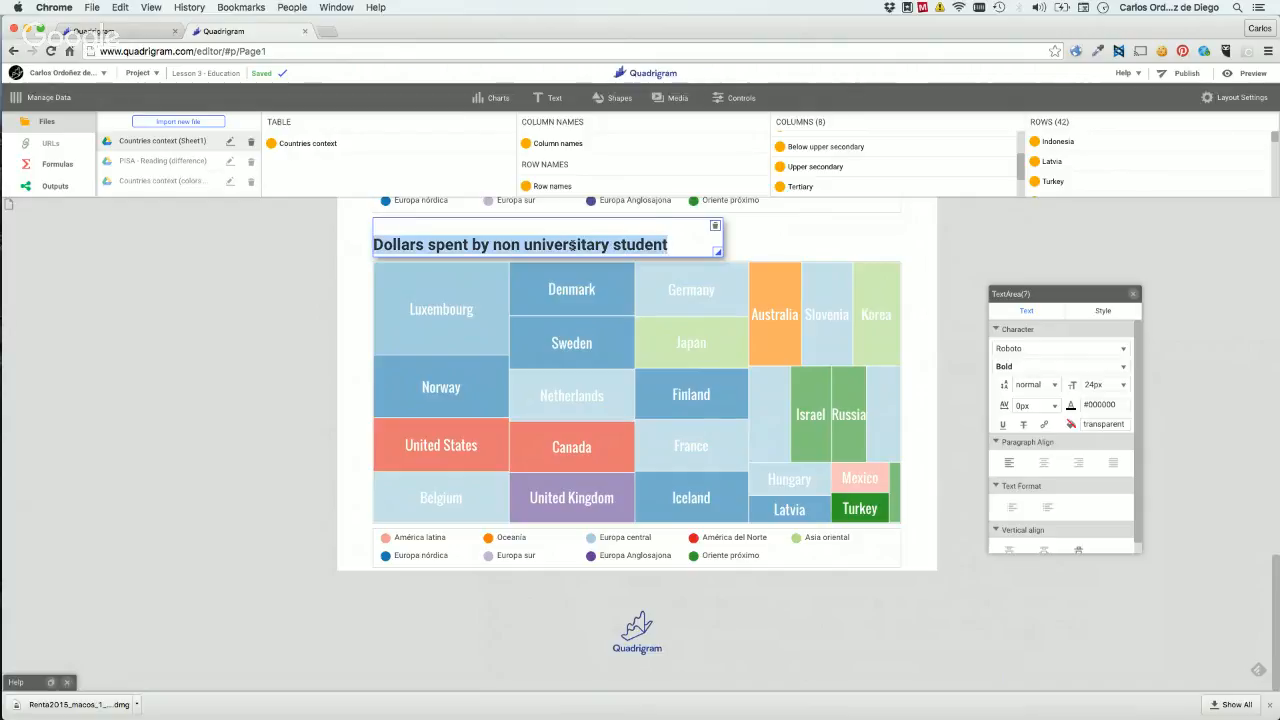
{"action": "key", "text": "BackSpace"}
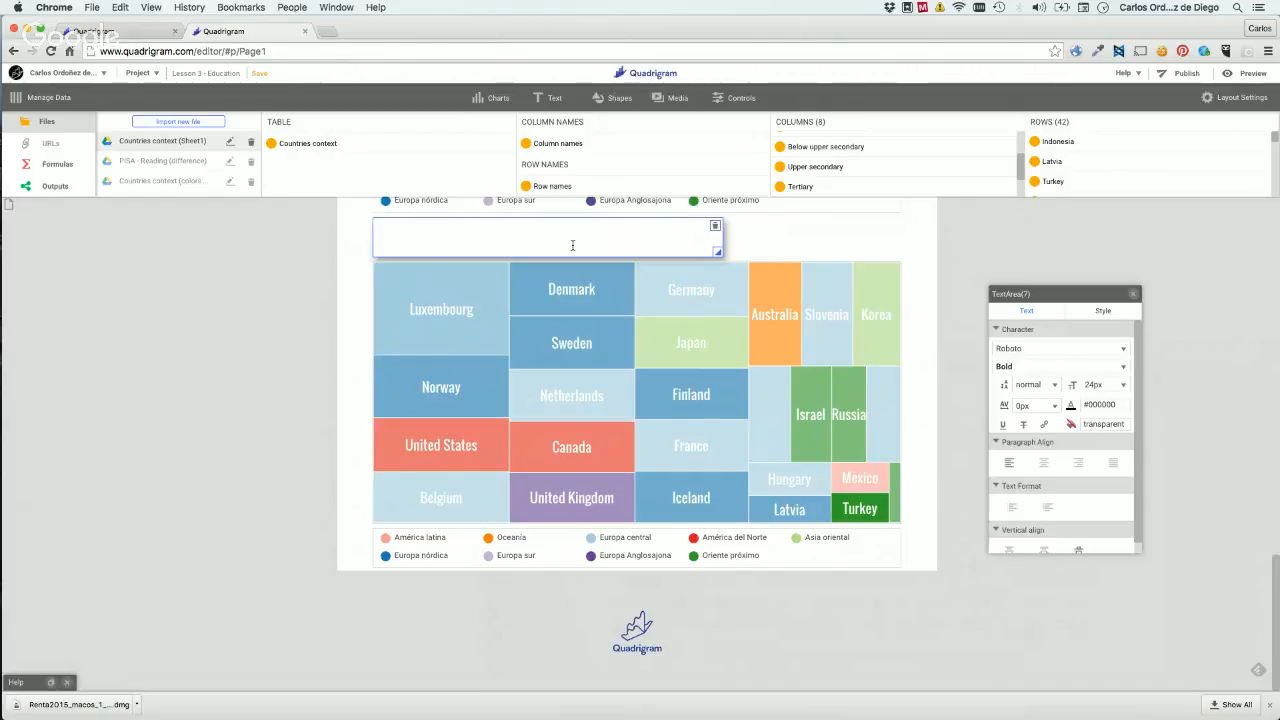
{"action": "key", "text": "super+z"}
{"action": "triple_click", "coordinate": [573, 245]}
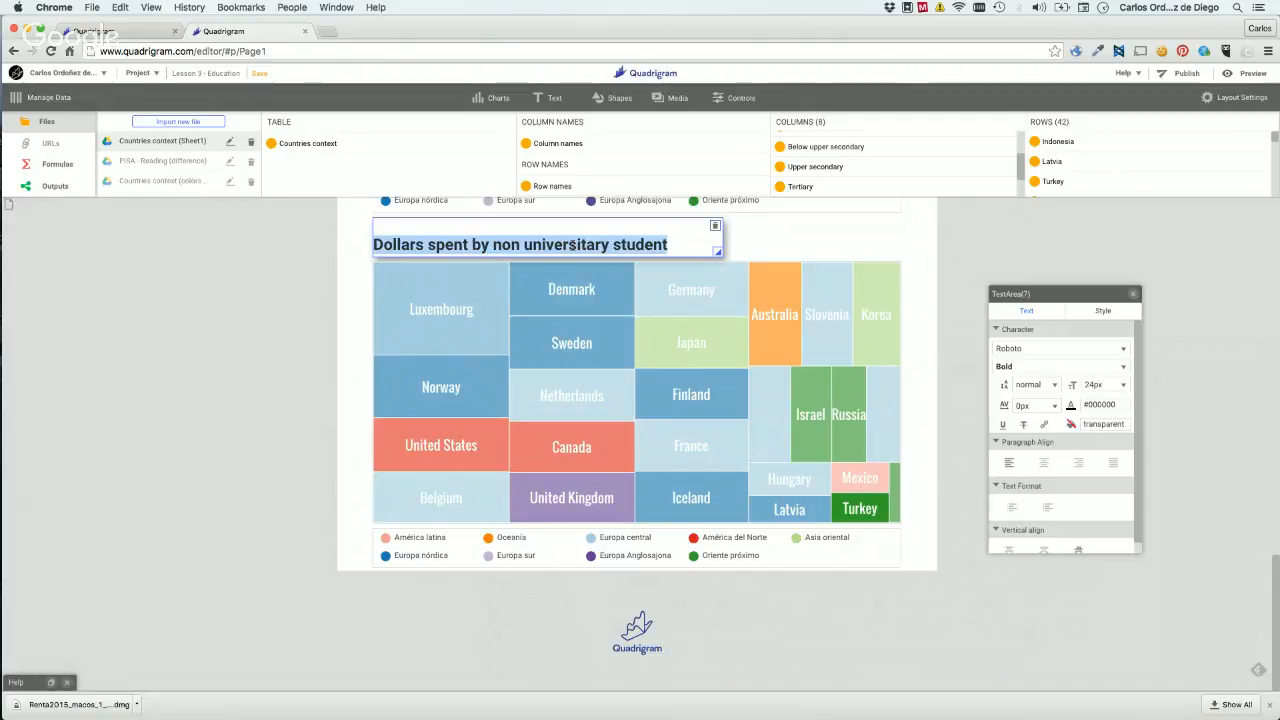
{"action": "type", "text": "Ex"}
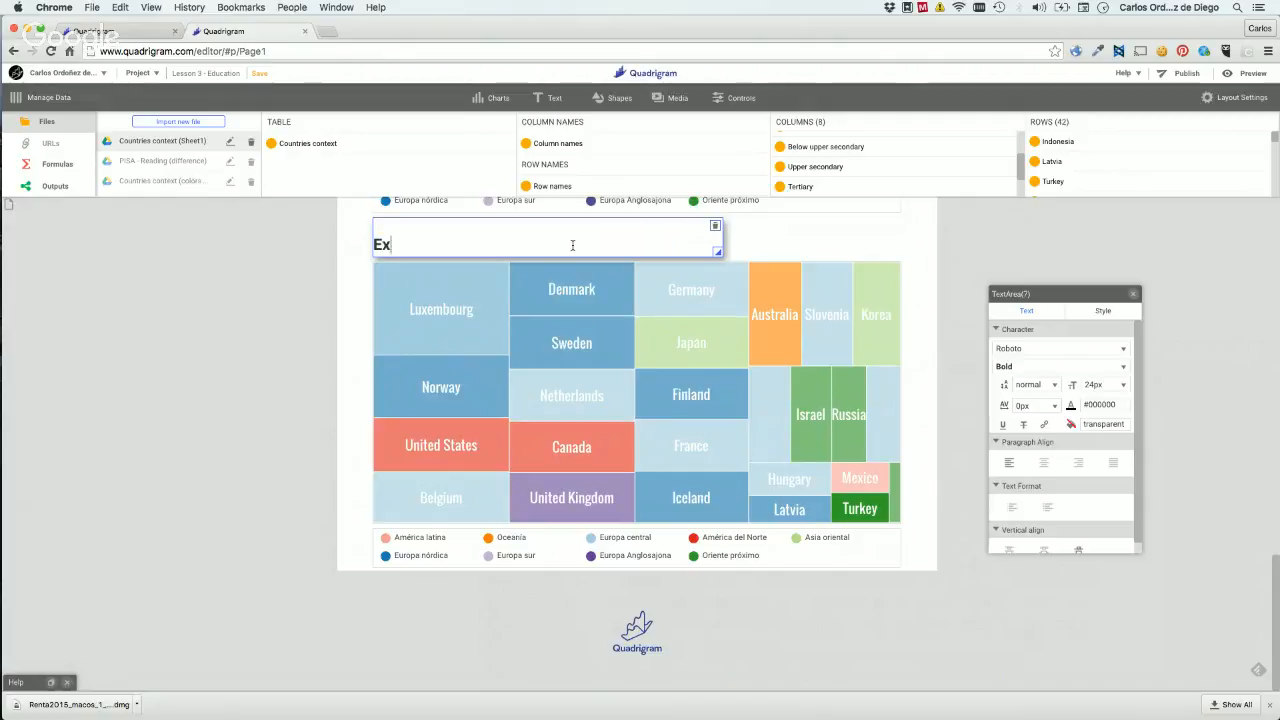
{"action": "type", "text": "plore the countr"}
{"action": "key", "text": "alt+shift+Left"}
{"action": "type", "text": "education context by "}
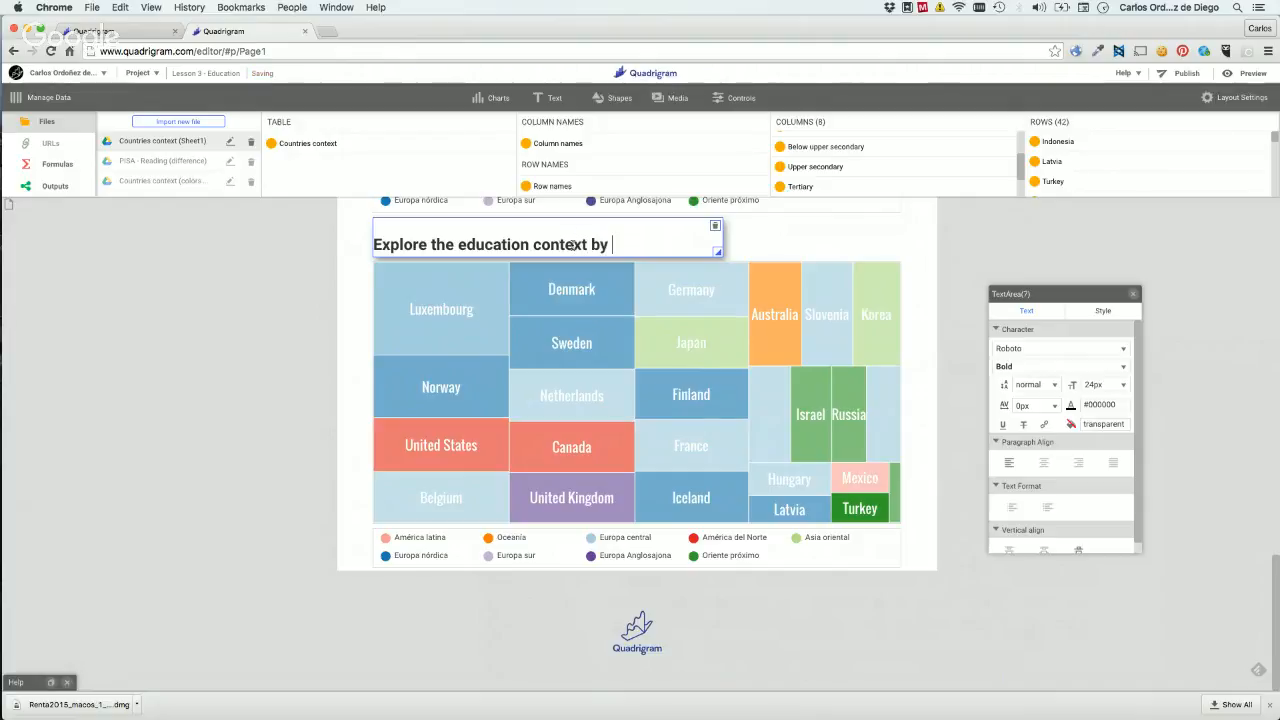
{"action": "type", "text": "country"}
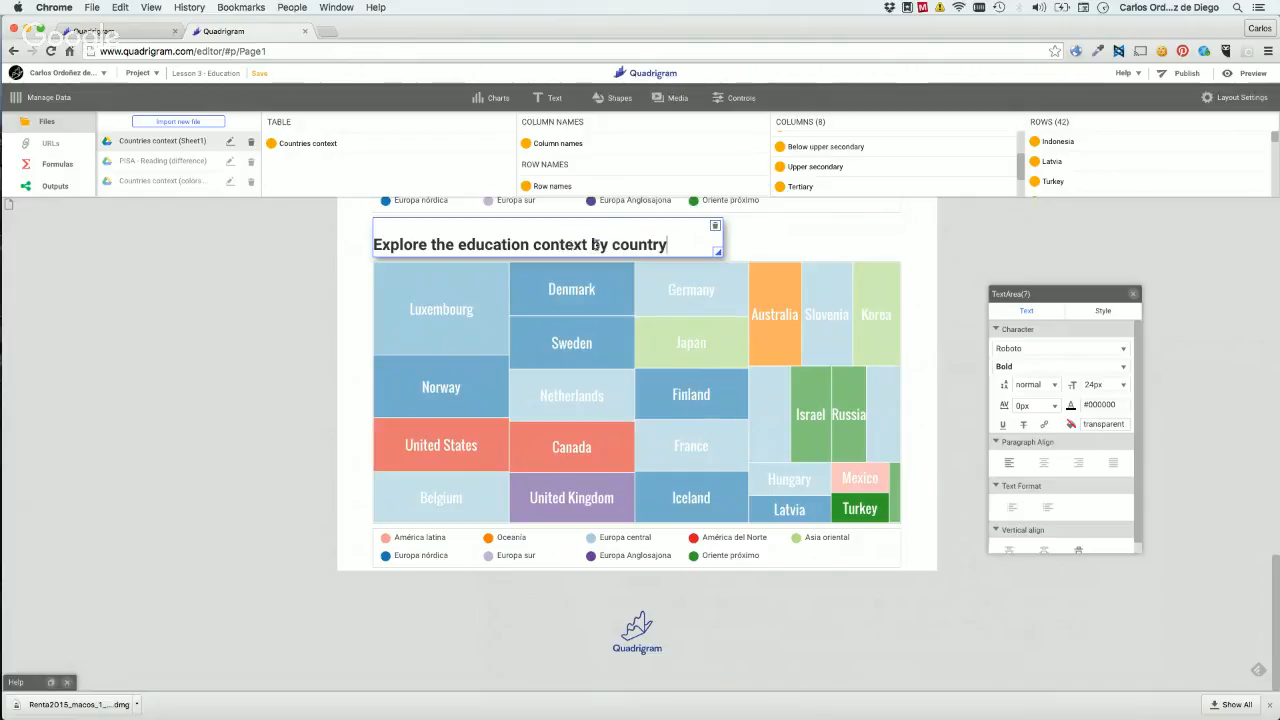
{"action": "left_click", "coordinate": [273, 307]}
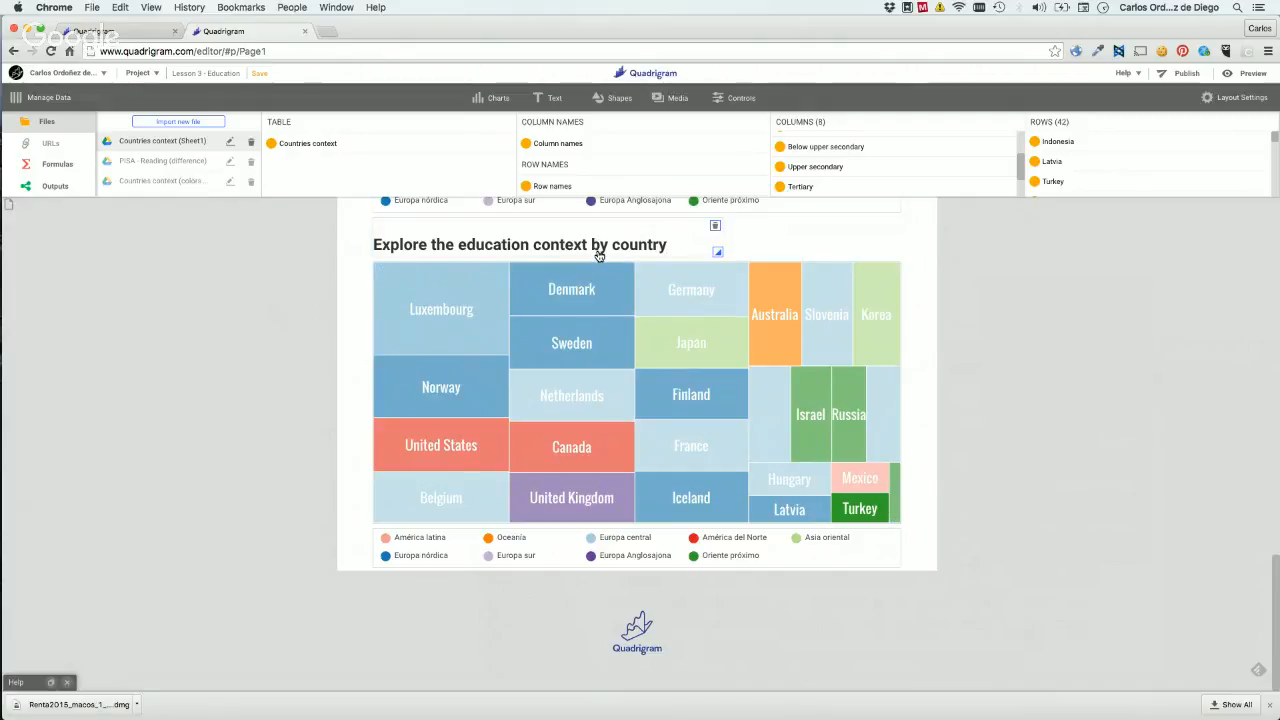
Add a Dropdown control between the heading and the treemap, and title it "Choose an education context variable".
{"action": "left_click", "coordinate": [743, 99]}
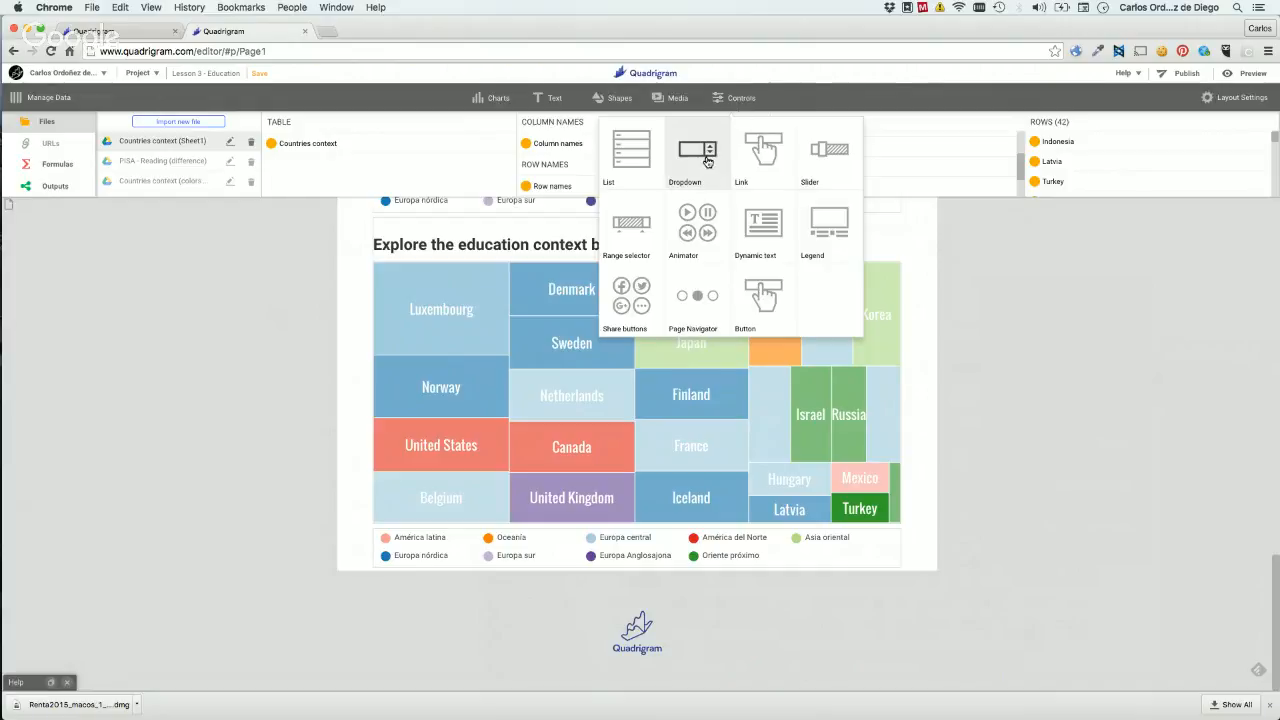
{"action": "left_click_drag", "start_coordinate": [707, 161], "coordinate": [607, 283]}
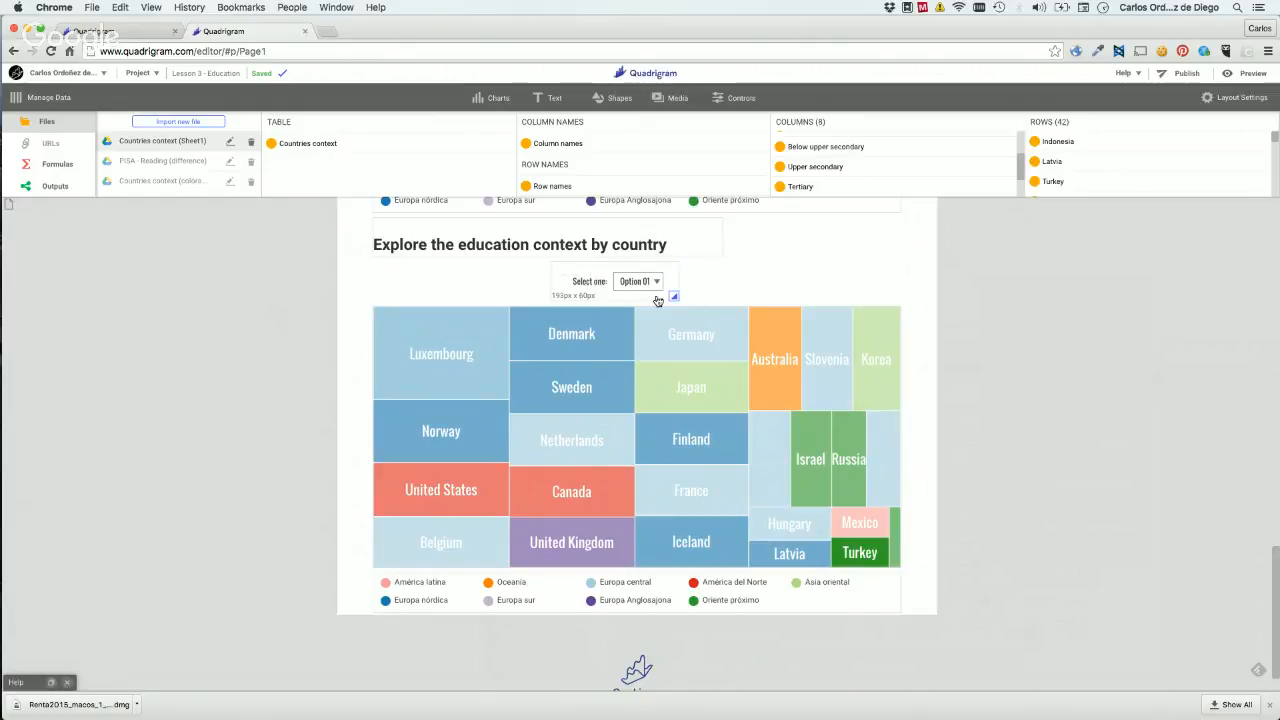
{"action": "left_click", "coordinate": [579, 298]}
{"action": "triple_click", "coordinate": [1046, 431]}
{"action": "type", "text": "Choose a variable"}
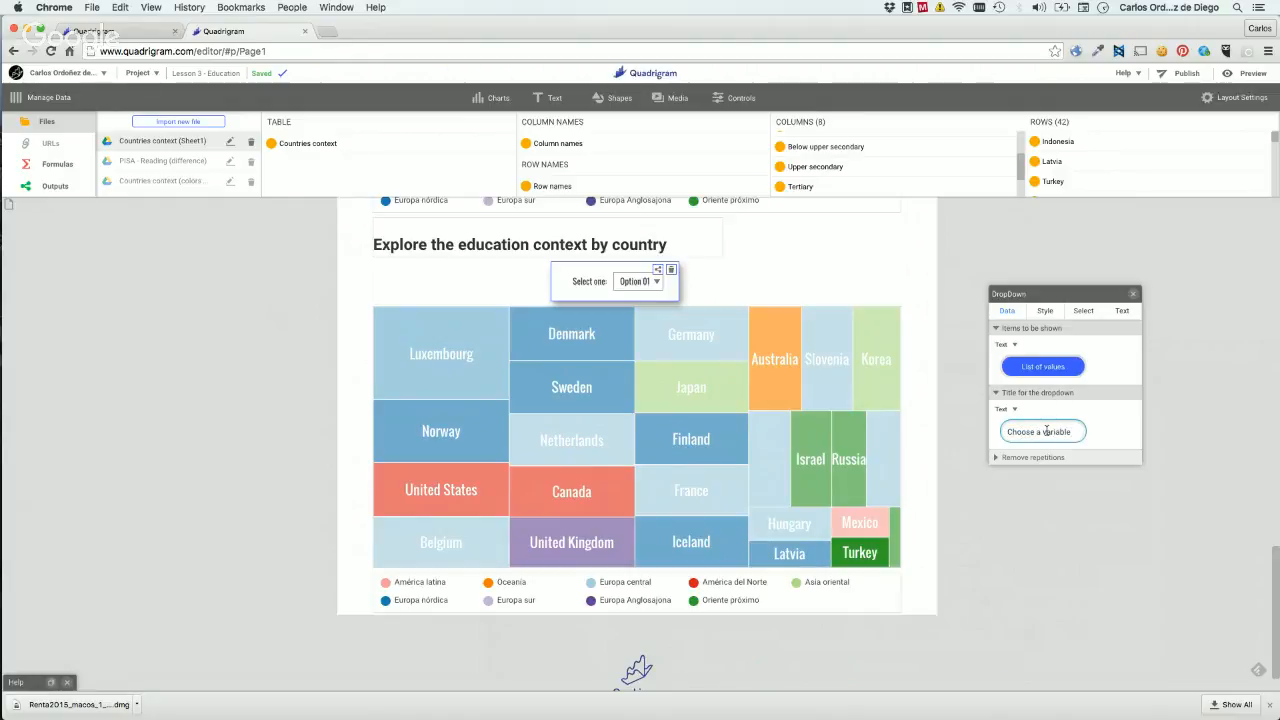
{"action": "double_click", "coordinate": [1047, 431]}
{"action": "key", "text": "Right"}
{"action": "left_click", "coordinate": [1046, 431]}
{"action": "type", "text": "n education context"}
{"action": "key", "text": "End"}
{"action": "key", "text": "Return"}
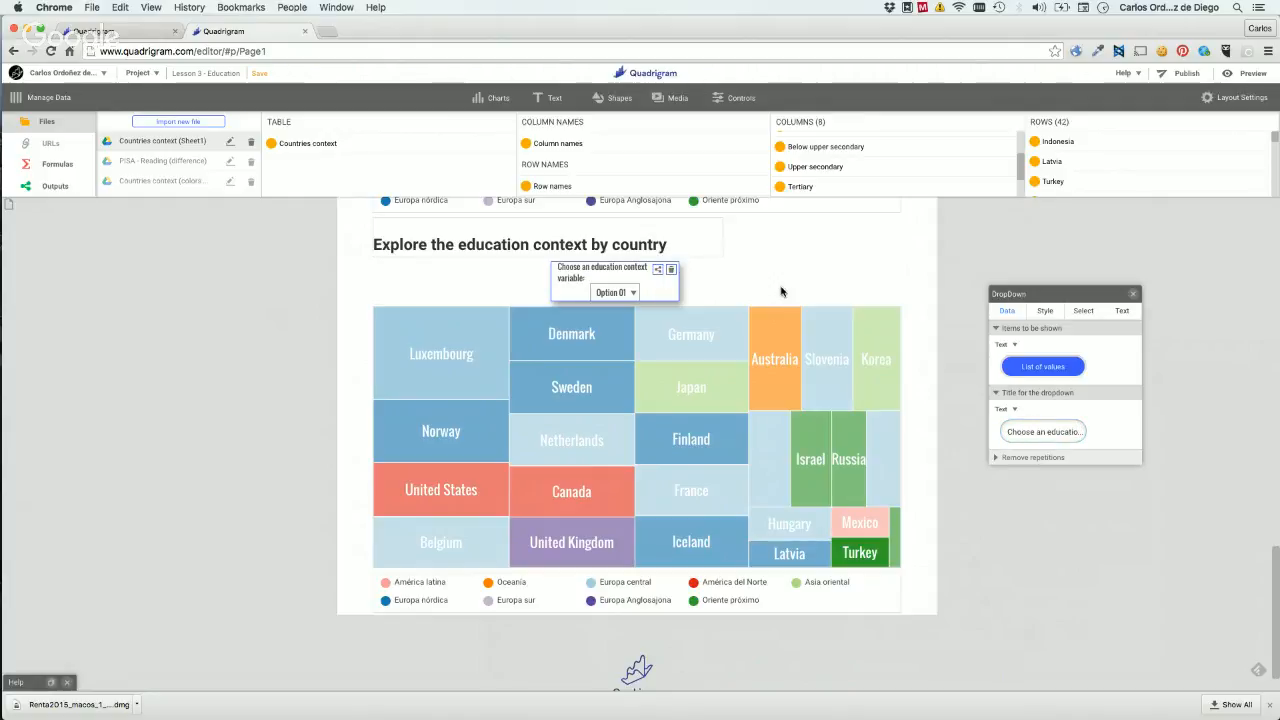
{"action": "left_click", "coordinate": [998, 264]}
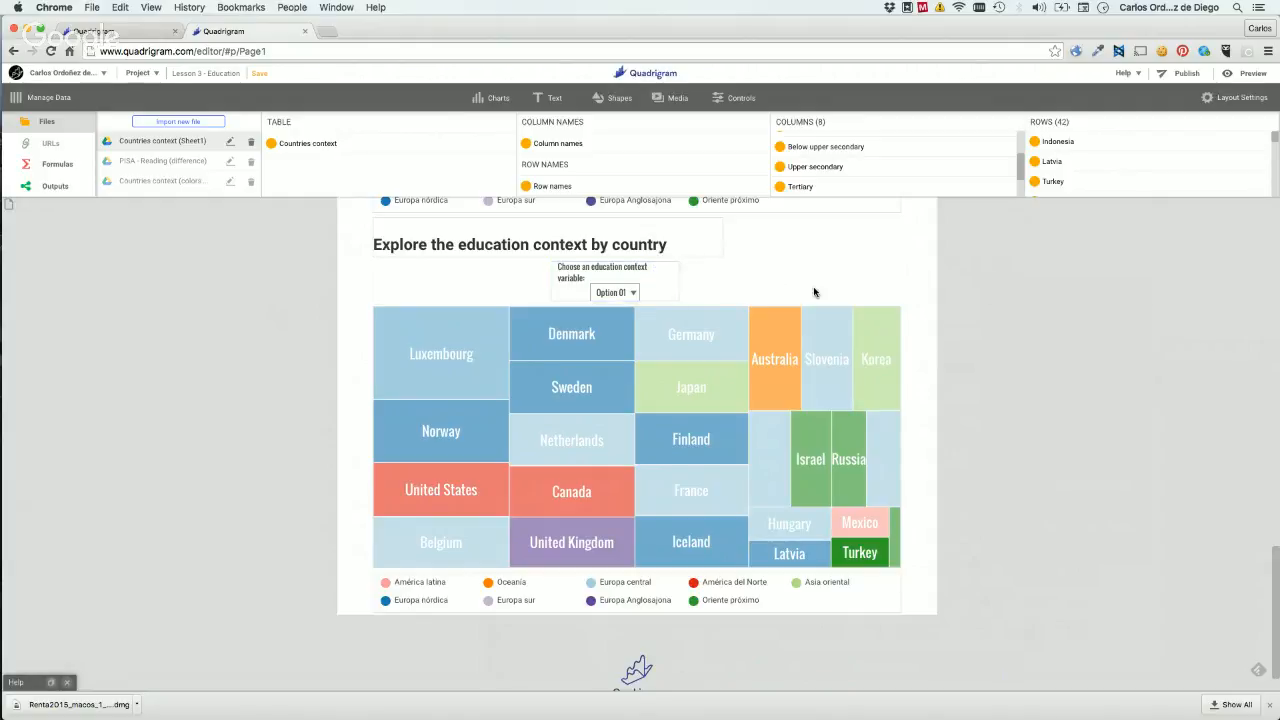
Widen the dropdown control so its title fits on one line, and center it above the treemap.
{"action": "left_click_drag", "start_coordinate": [676, 298], "coordinate": [762, 297]}
{"action": "left_click_drag", "start_coordinate": [645, 275], "coordinate": [599, 277]}
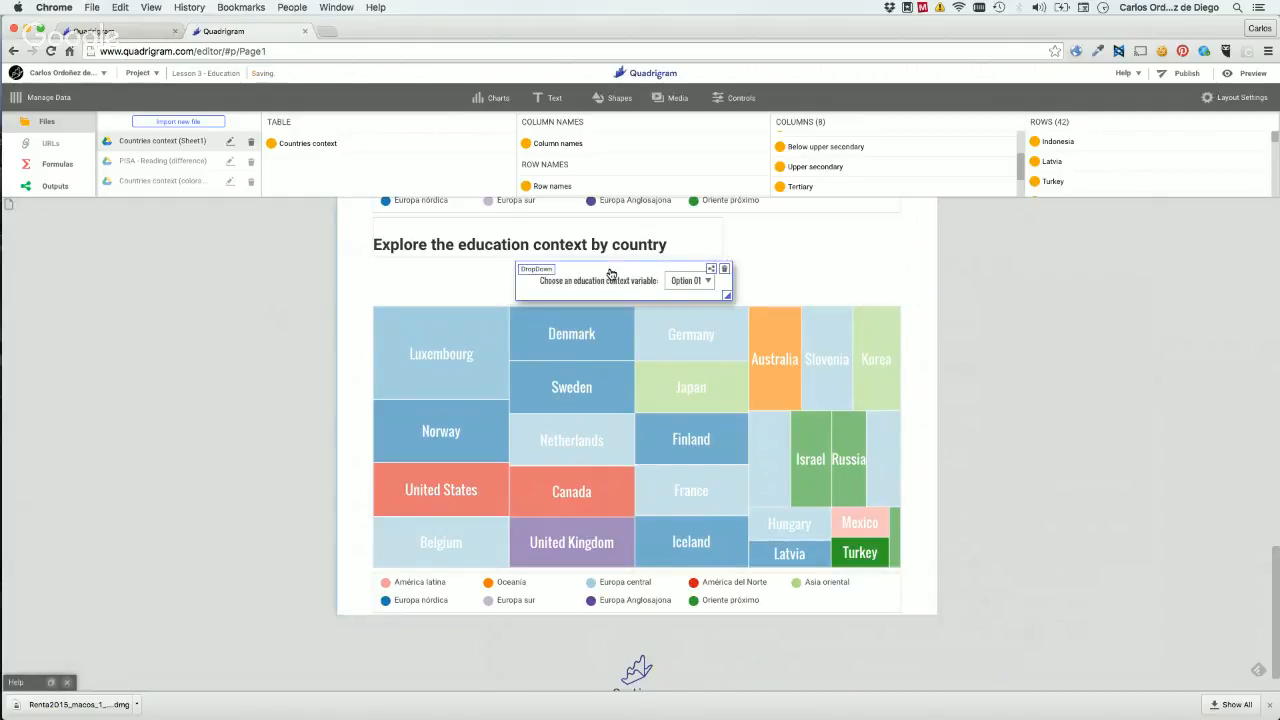
Set the dropdown's font family to Roboto, and check it against the font of the heading above.
{"action": "left_click", "coordinate": [1122, 312]}
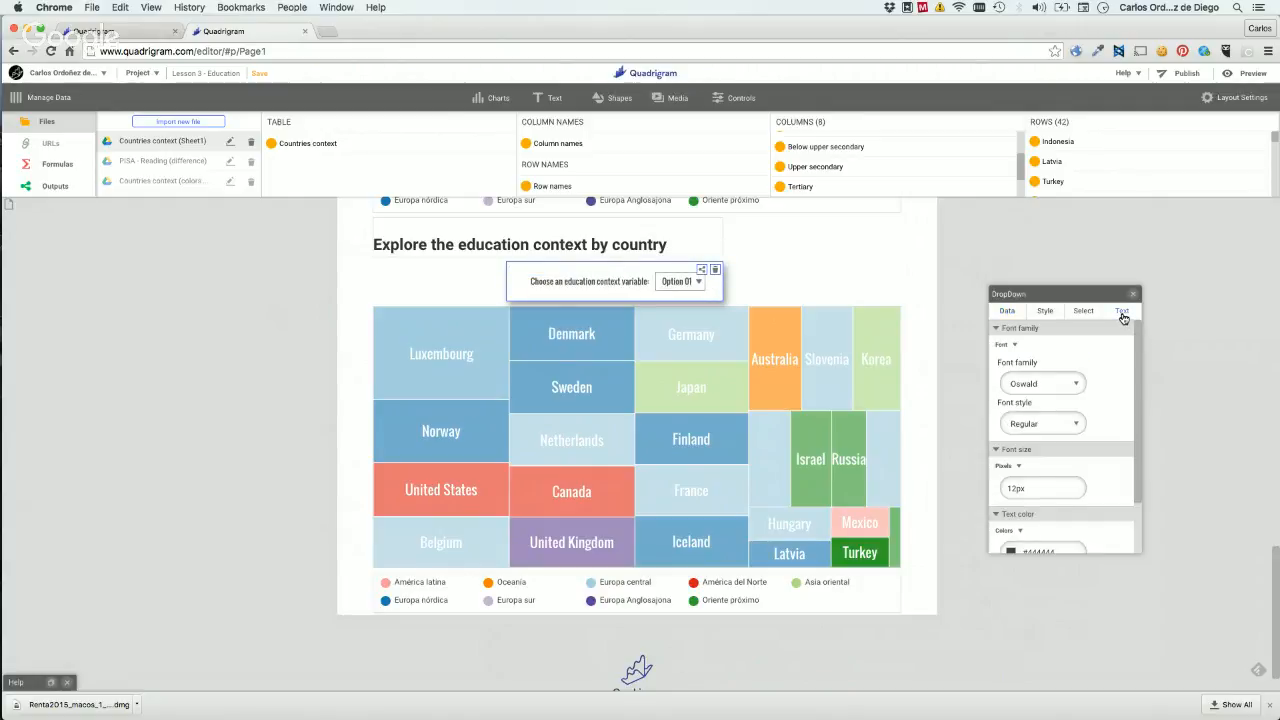
{"action": "left_click", "coordinate": [1046, 390]}
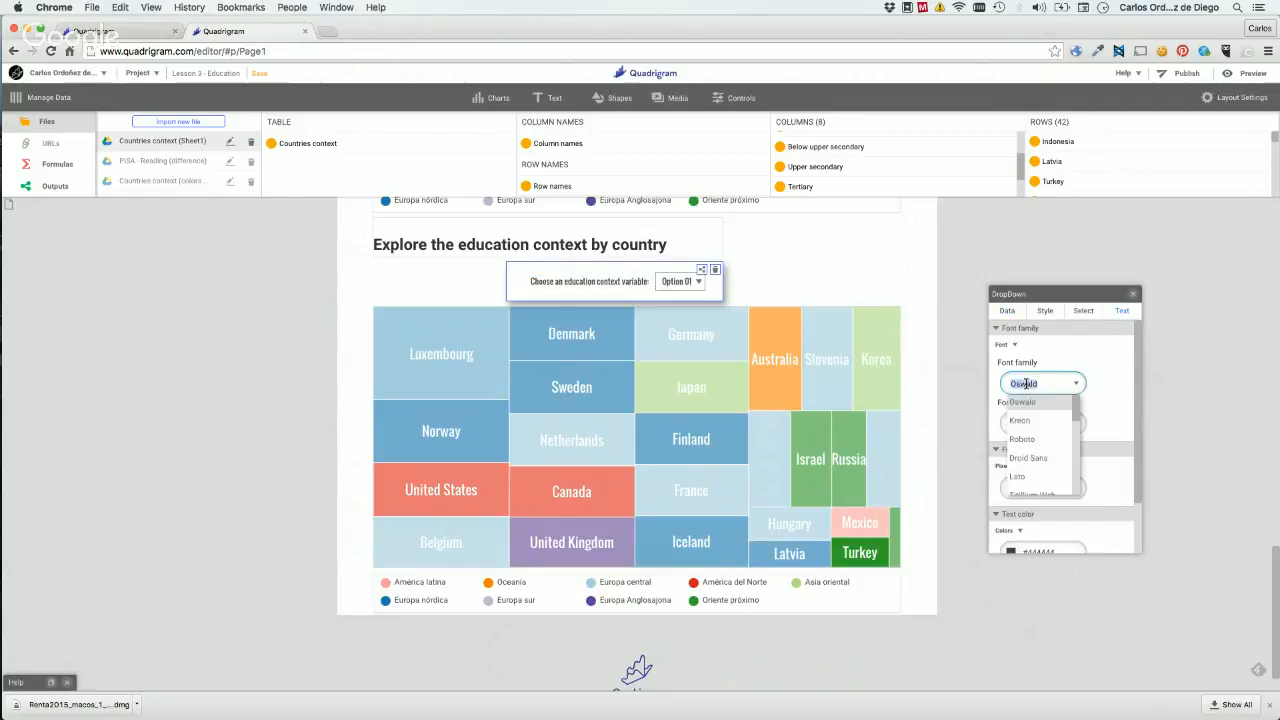
{"action": "left_click", "coordinate": [1022, 442]}
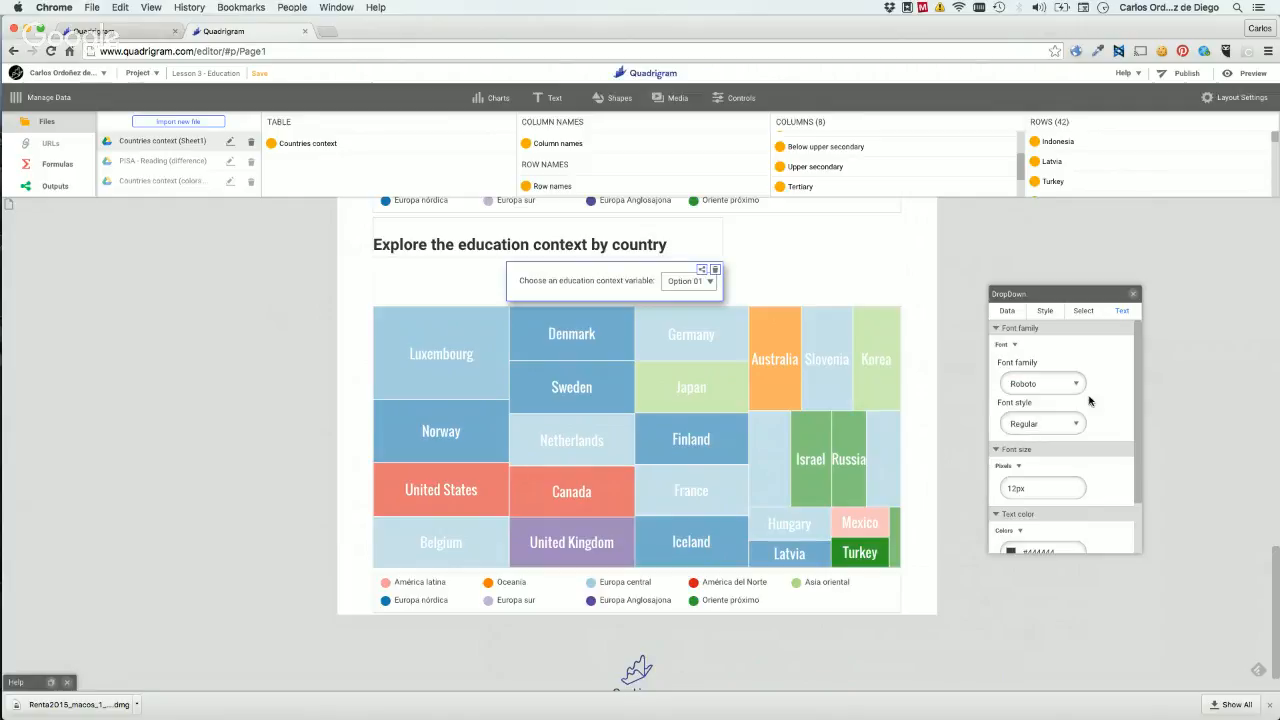
{"action": "double_click", "coordinate": [622, 245]}
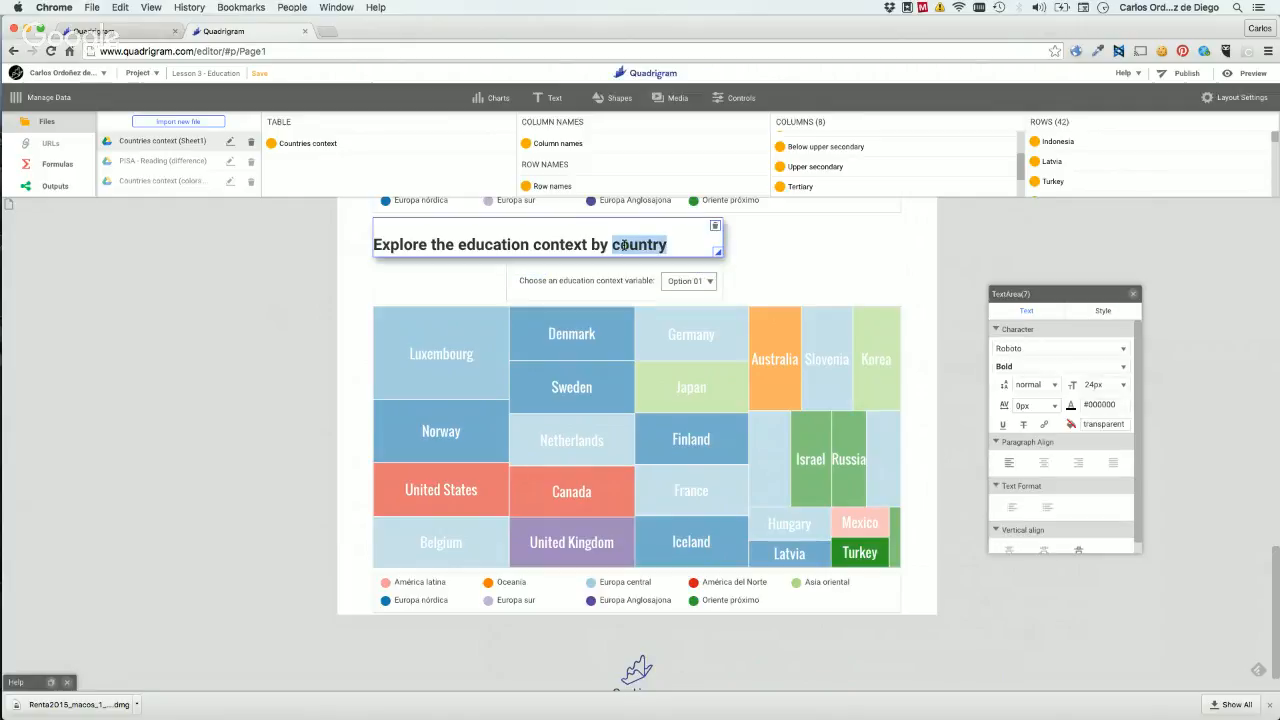
{"action": "left_click", "coordinate": [837, 252]}
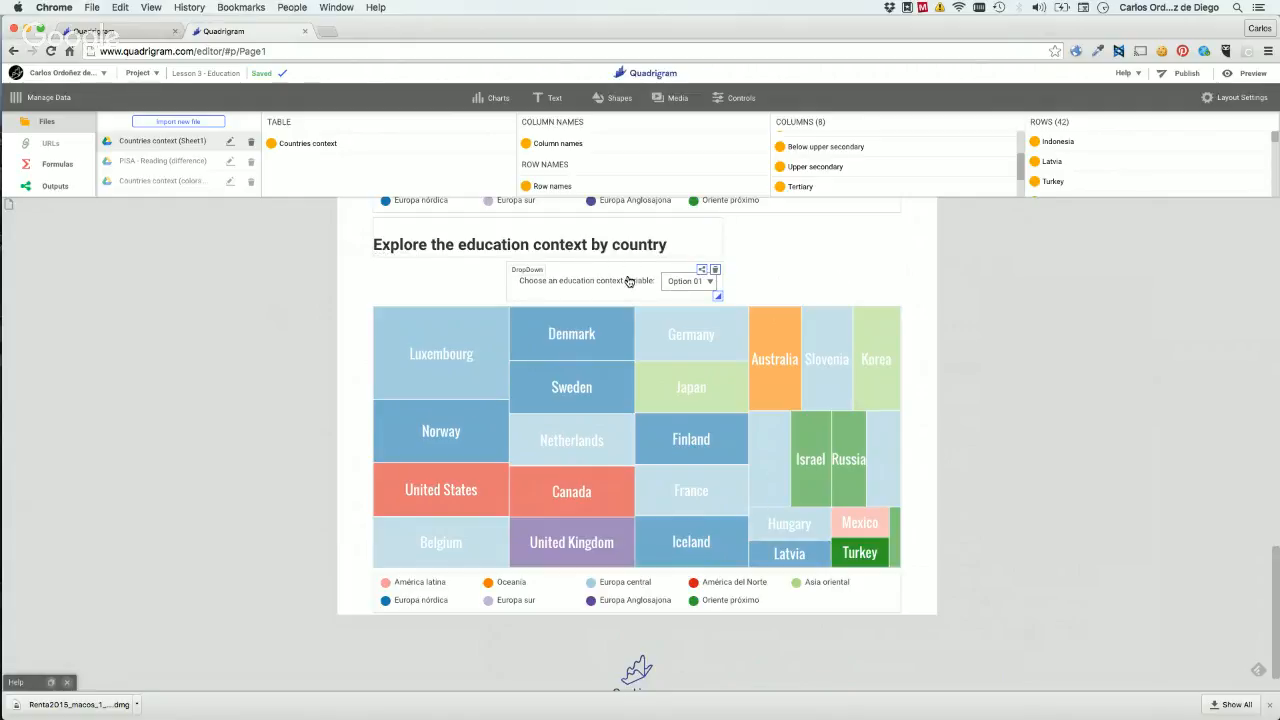
Preview the Countries context table, and use its Column names as the items of the dropdown.
{"action": "left_click", "coordinate": [558, 272]}
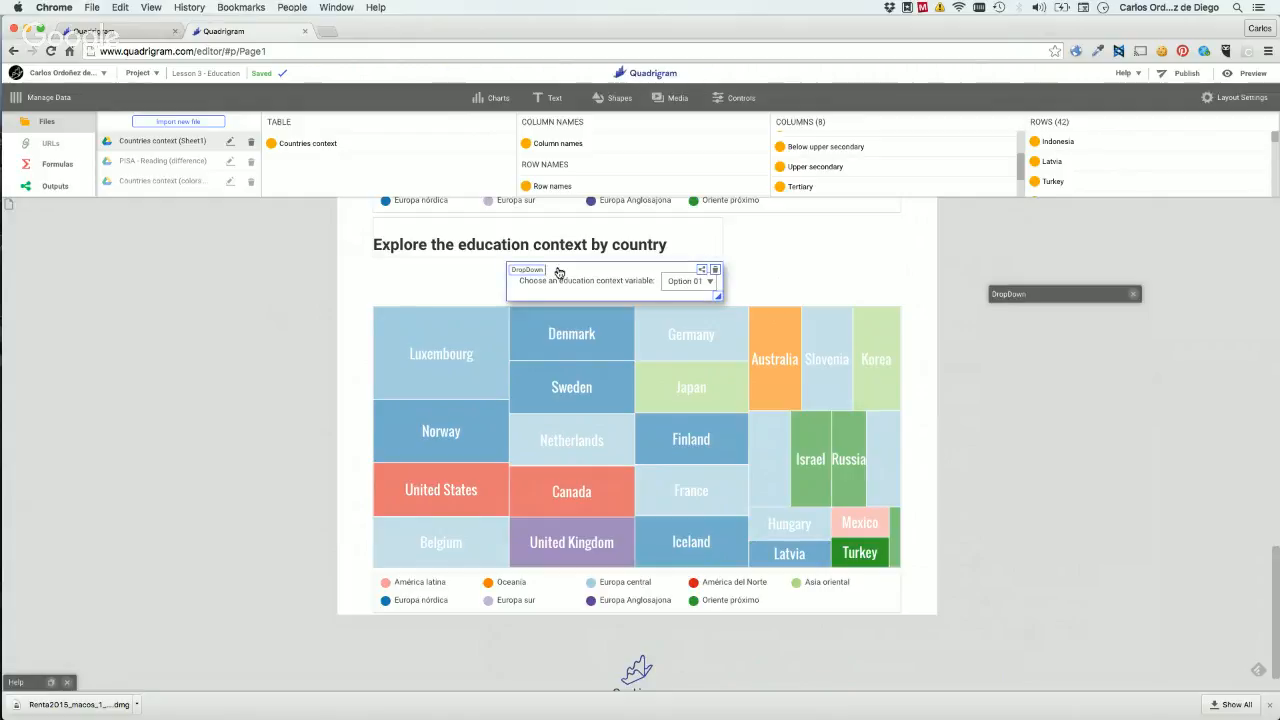
{"action": "left_click", "coordinate": [1009, 316]}
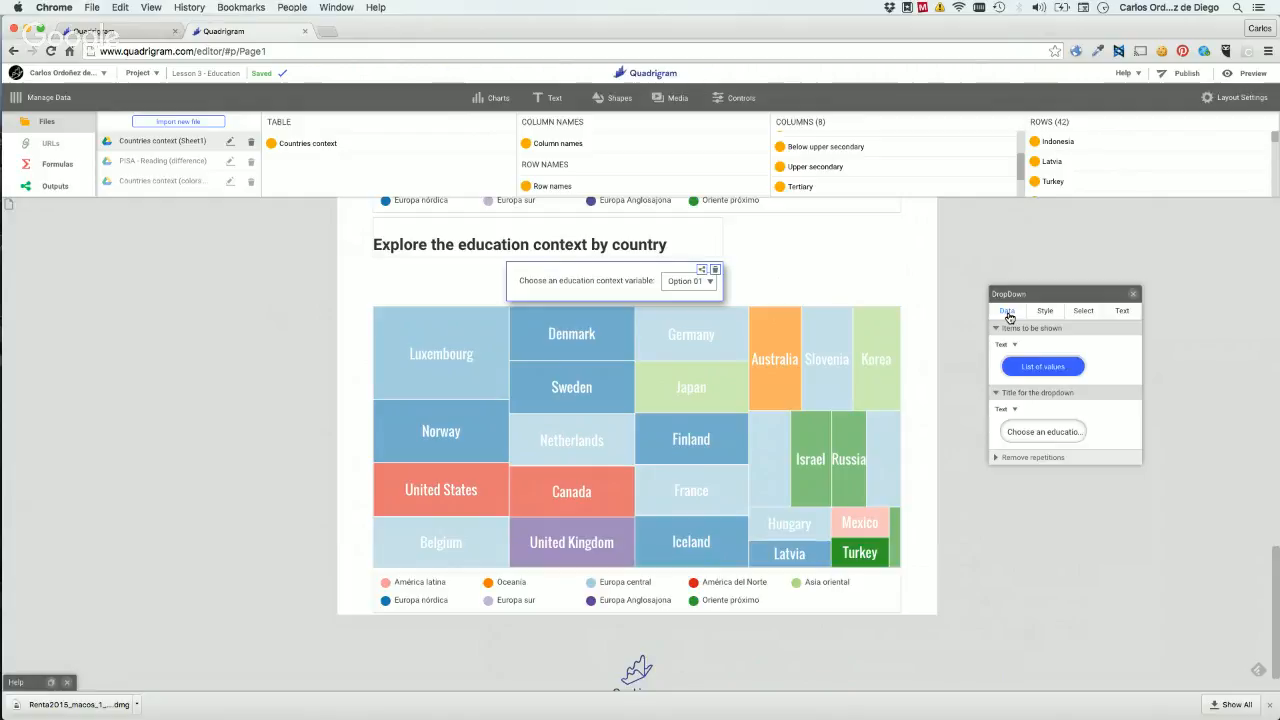
{"action": "left_click_drag", "start_coordinate": [330, 143], "coordinate": [320, 138]}
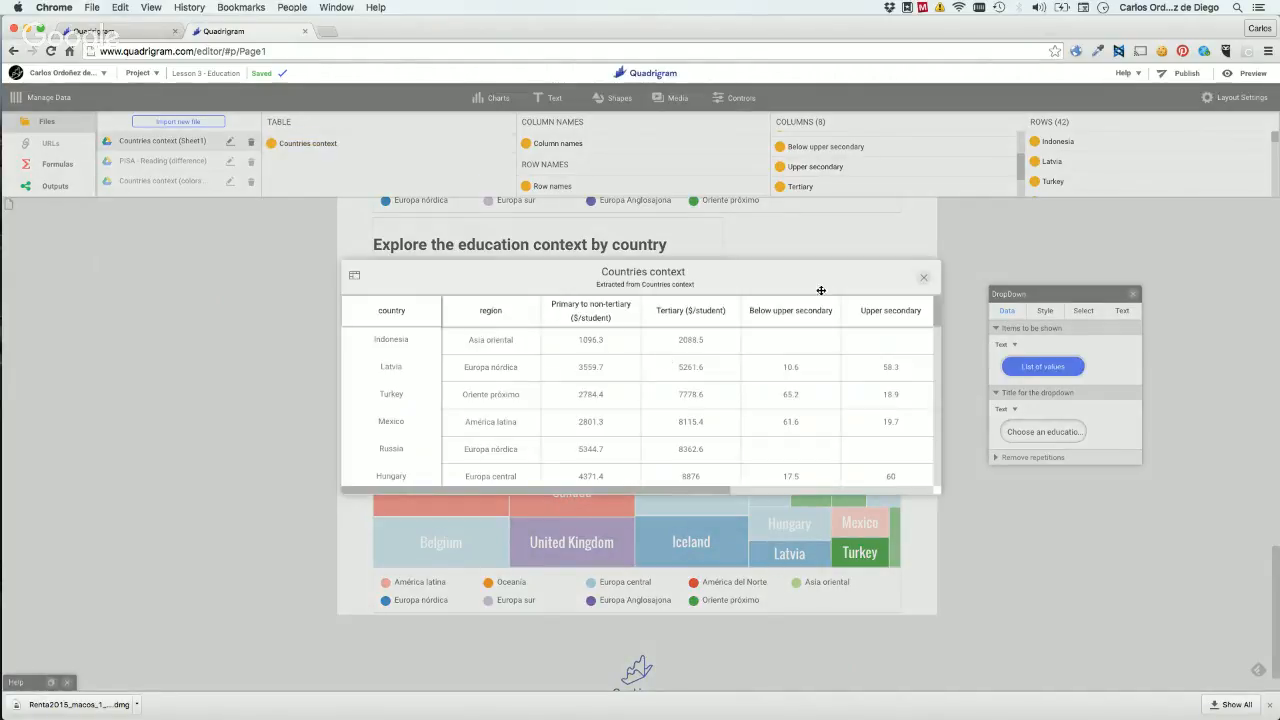
{"action": "left_click", "coordinate": [923, 277]}
{"action": "left_click_drag", "start_coordinate": [555, 144], "coordinate": [1026, 368]}
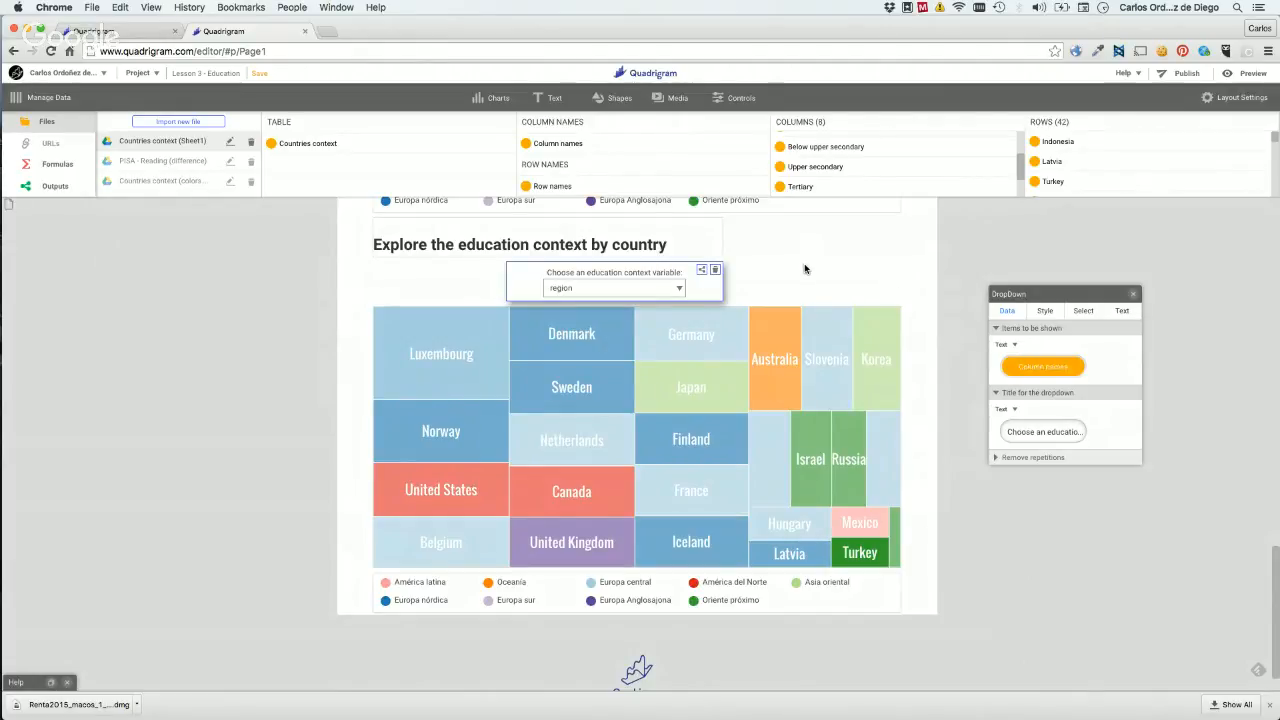
Test the dropdown's options by choosing Below upper secondary and finally Tertiary.
{"action": "left_click", "coordinate": [645, 291]}
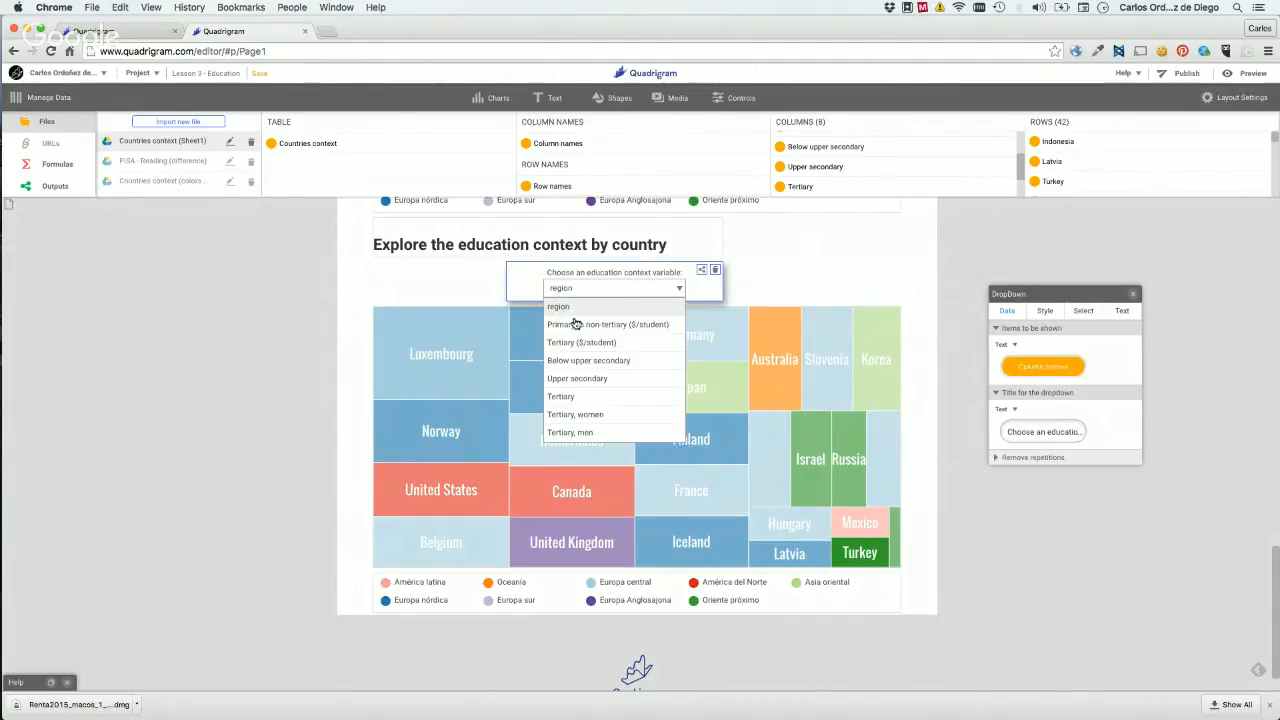
{"action": "left_click", "coordinate": [611, 364]}
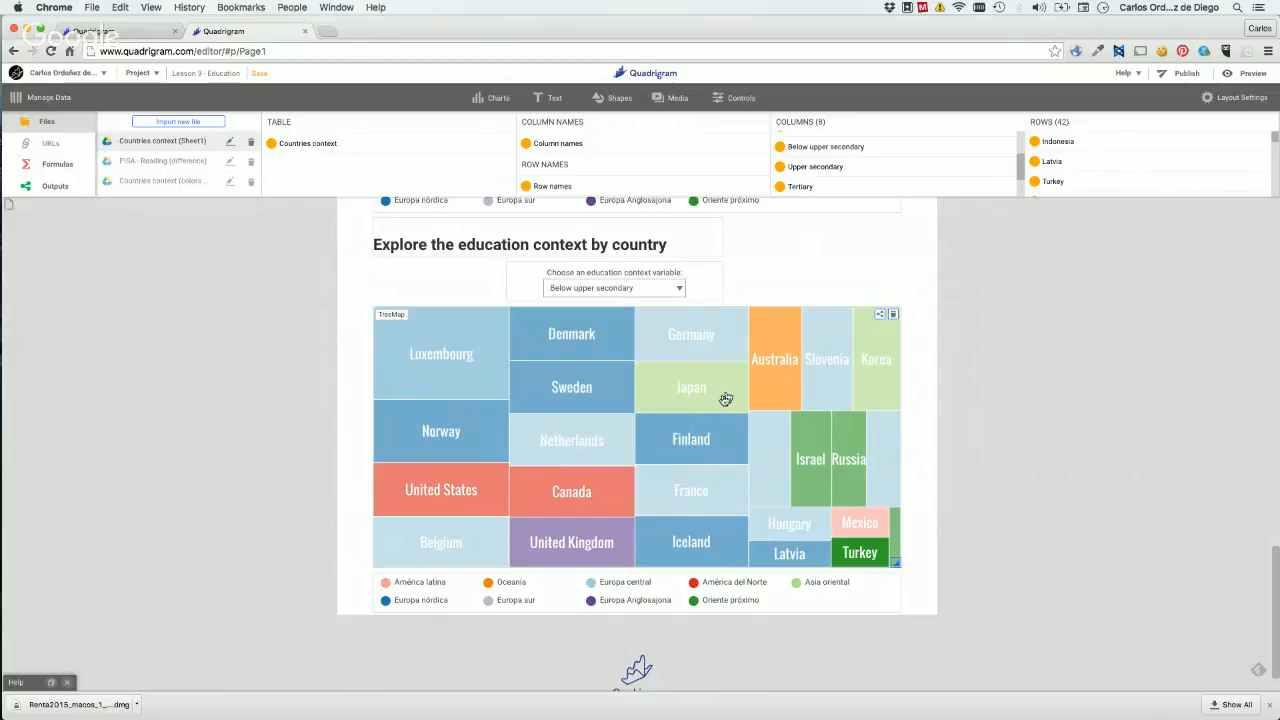
{"action": "left_click", "coordinate": [567, 293]}
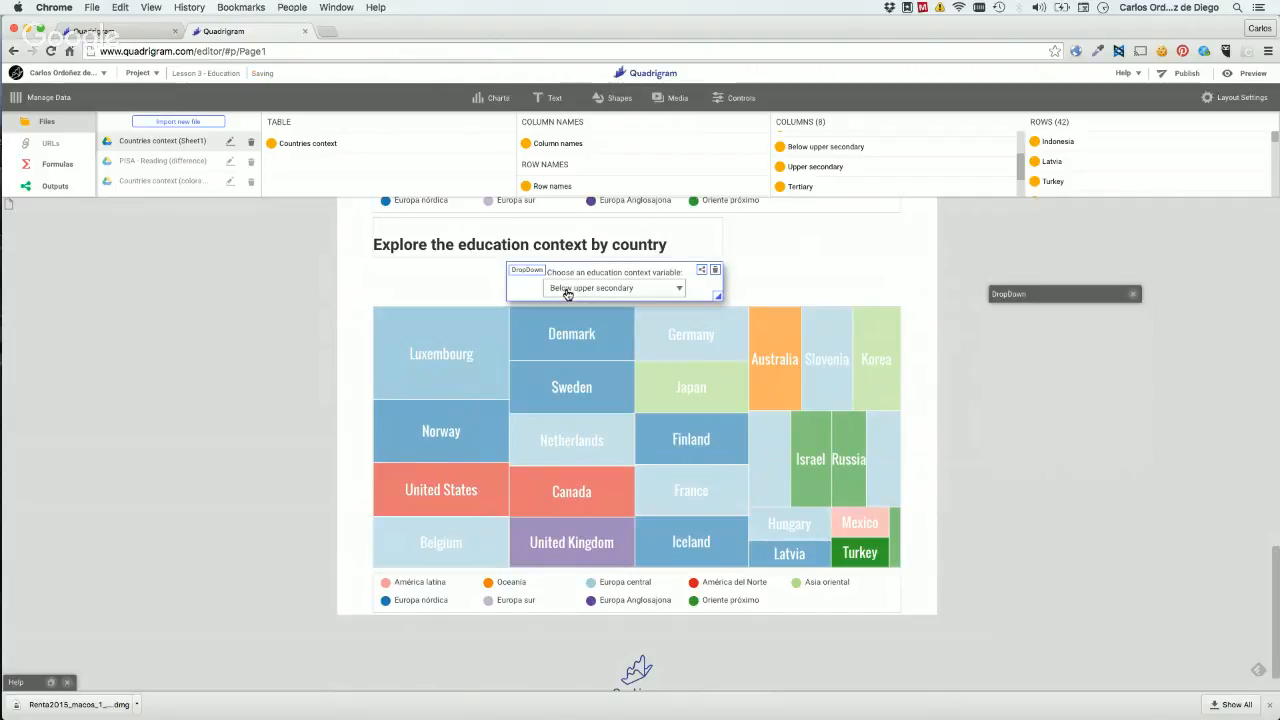
{"action": "left_click", "coordinate": [584, 292]}
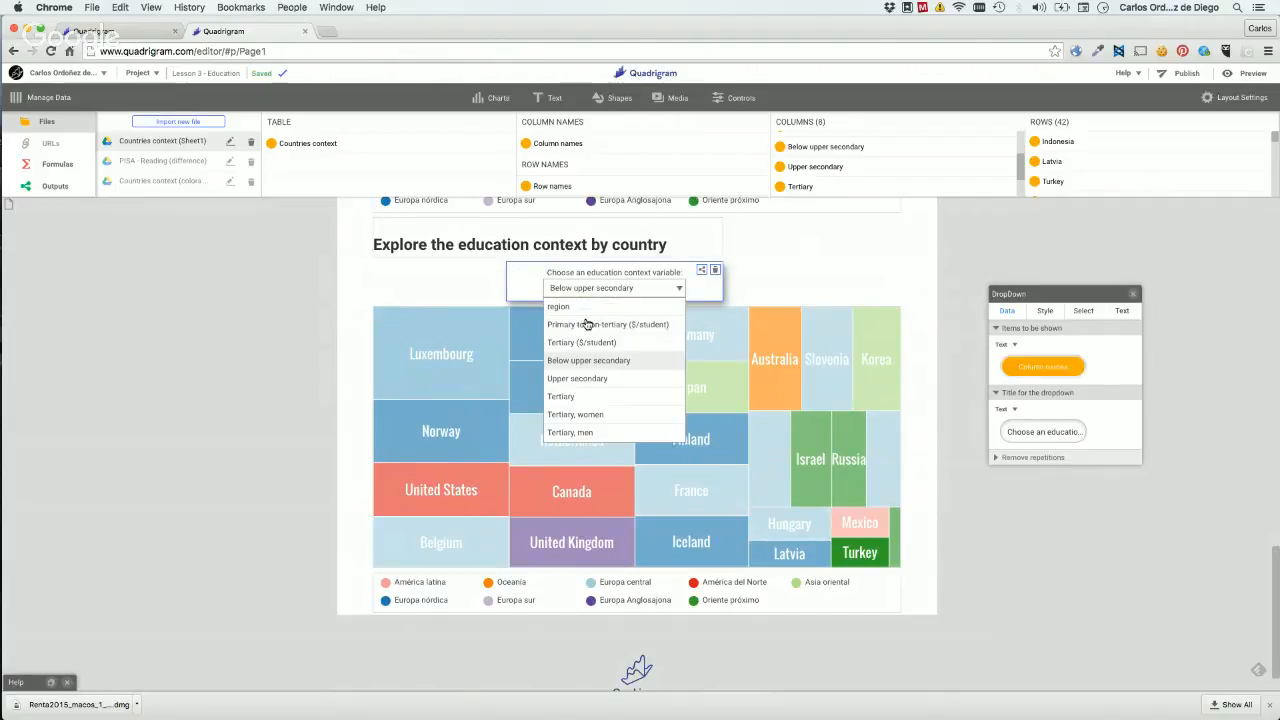
{"action": "left_click", "coordinate": [590, 398]}
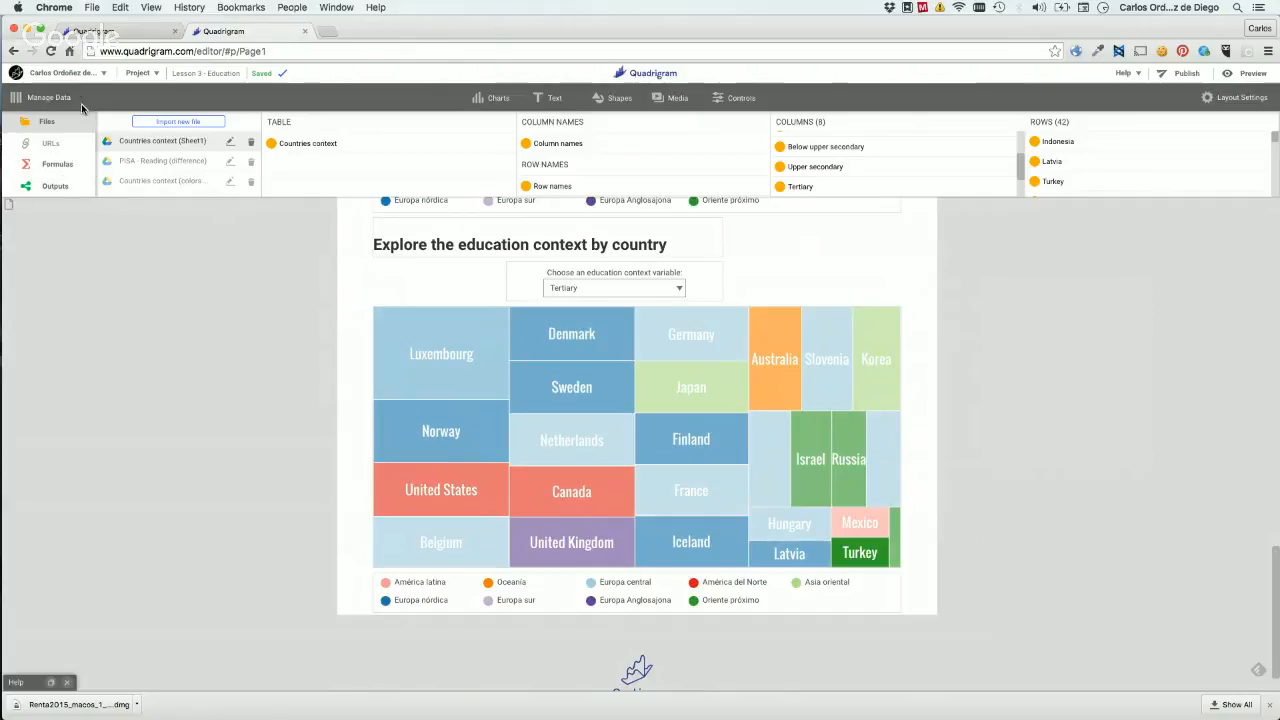
Create a new formula and name it "EXPLORE: extract the column".
{"action": "left_click", "coordinate": [51, 166]}
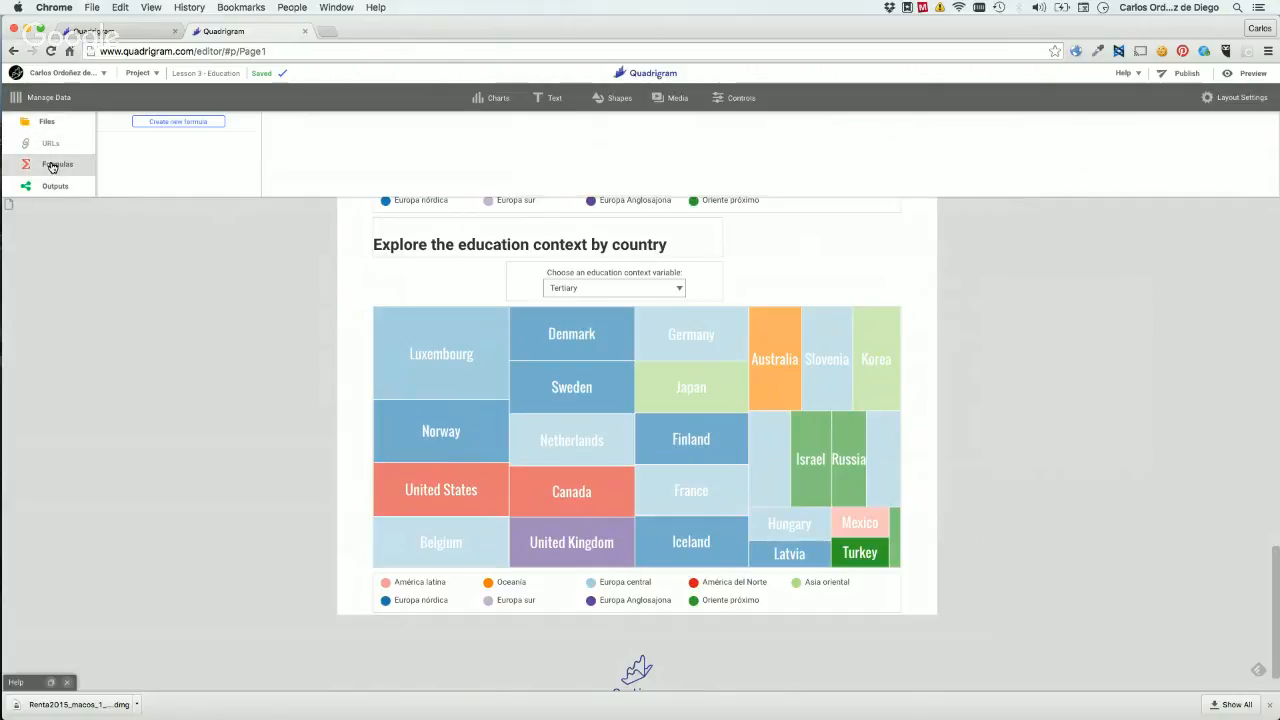
{"action": "left_click", "coordinate": [170, 122]}
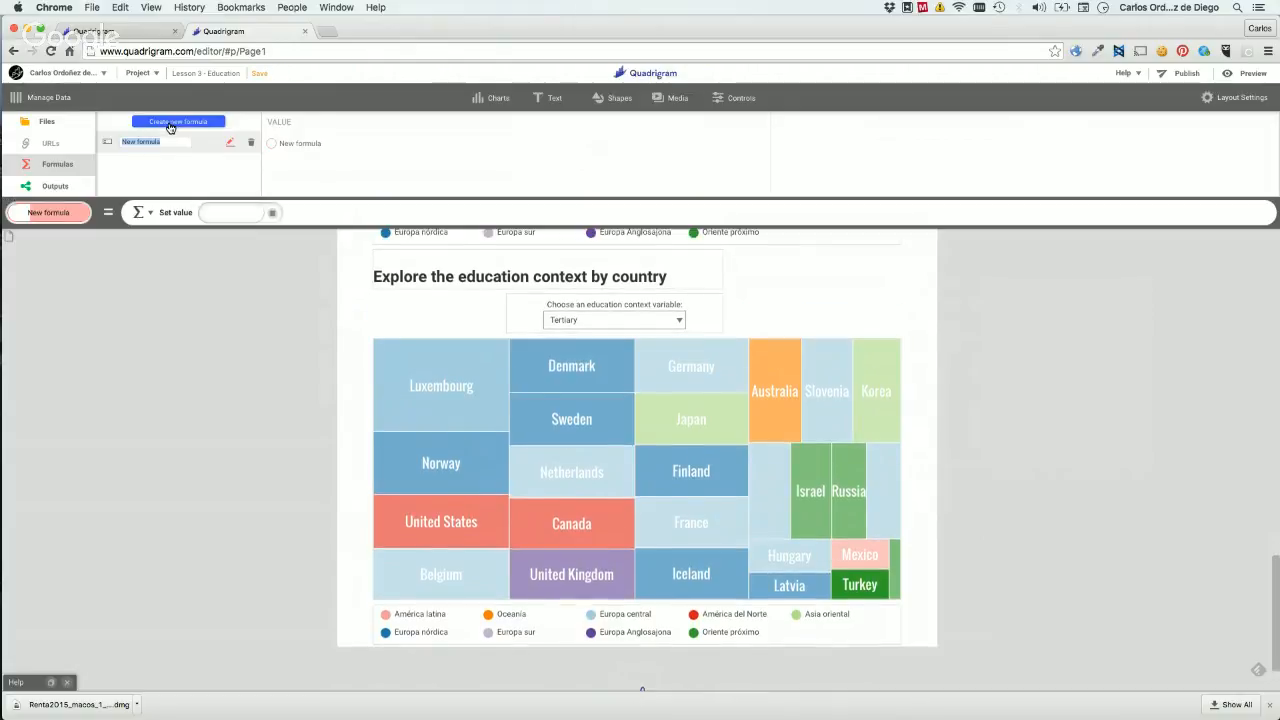
{"action": "key", "text": "BackSpace"}
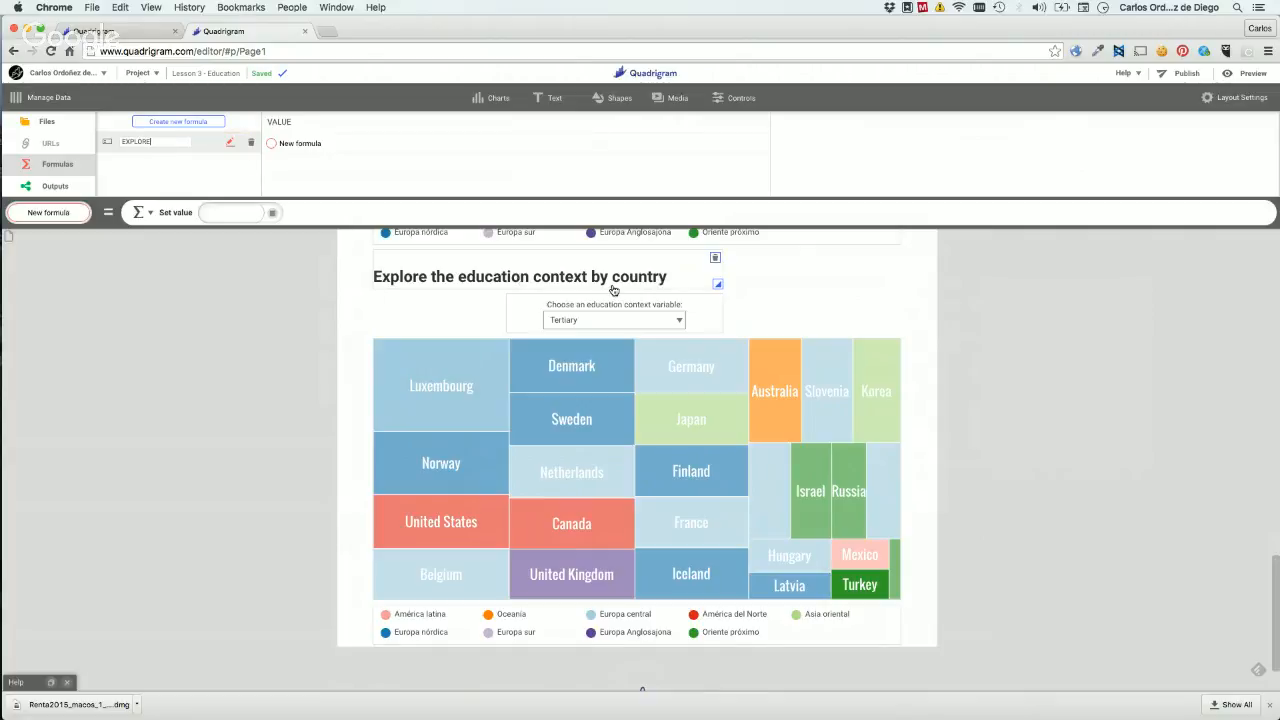
{"action": "type", "text": "EXPLORE:"}
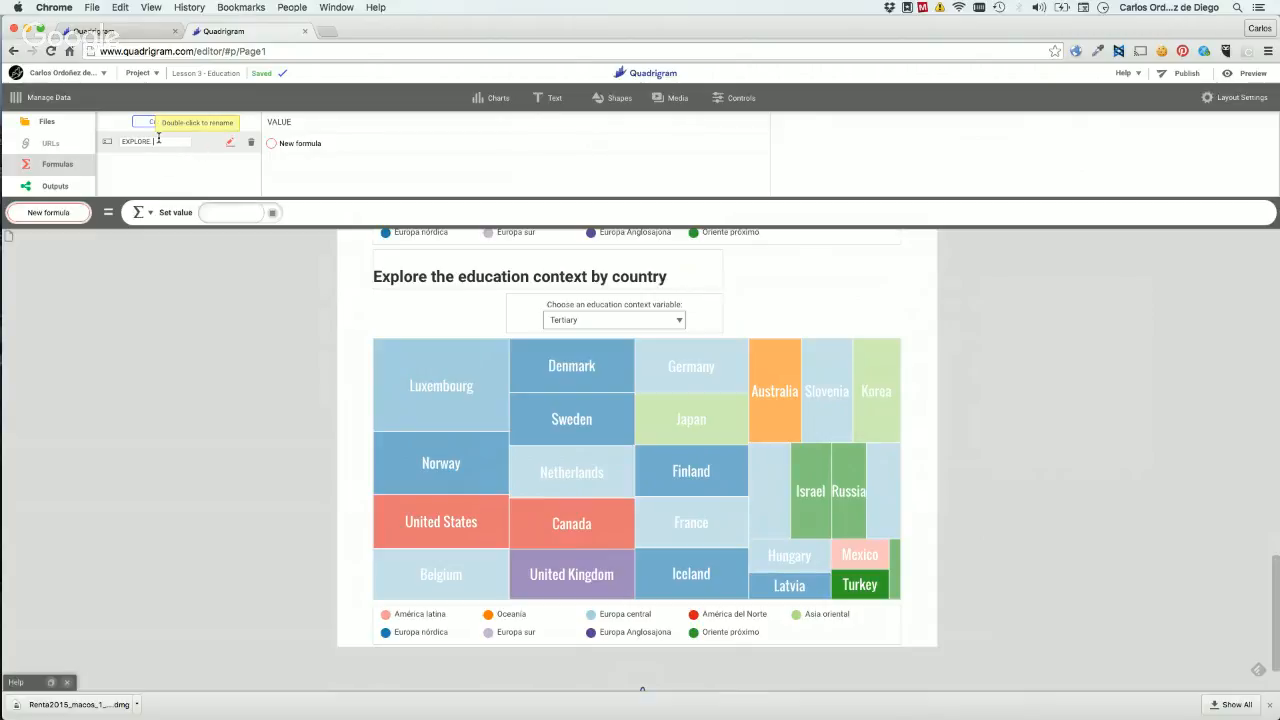
{"action": "type", "text": "extract the column"}
{"action": "key", "text": "Return"}
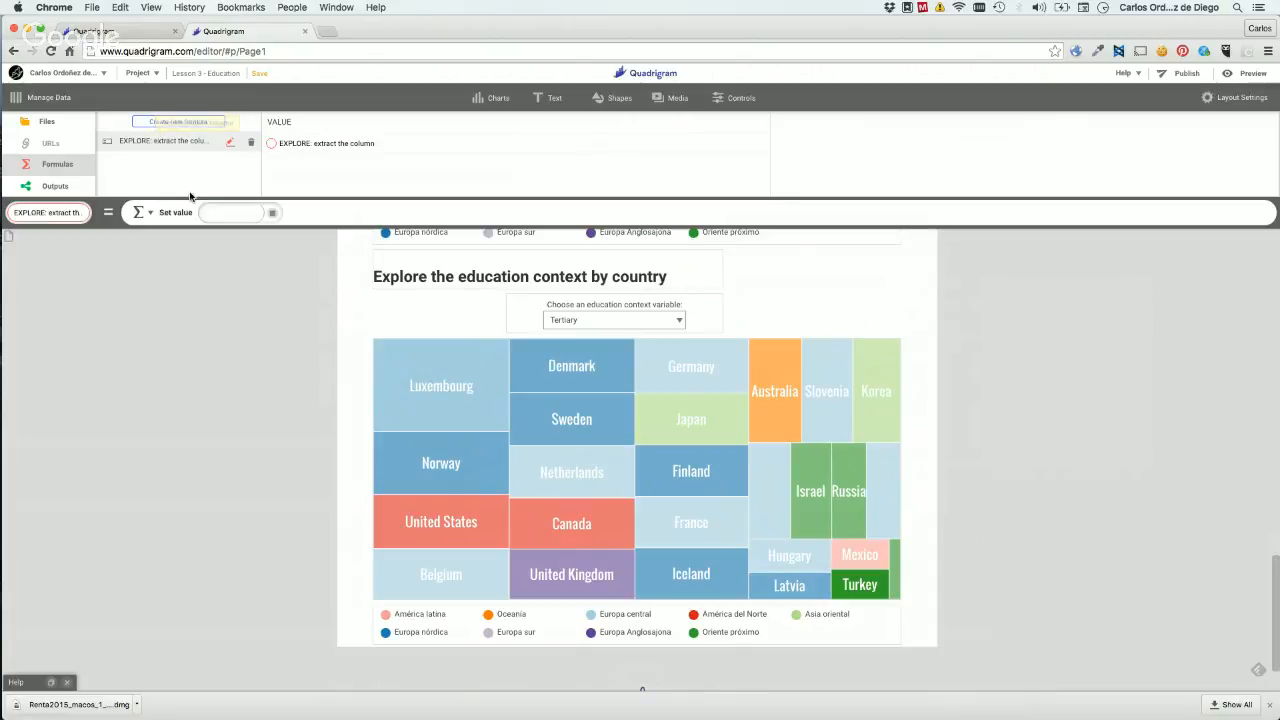
Change the operation of the "EXPLORE: extract the column" formula to Filter.
{"action": "left_click", "coordinate": [141, 212]}
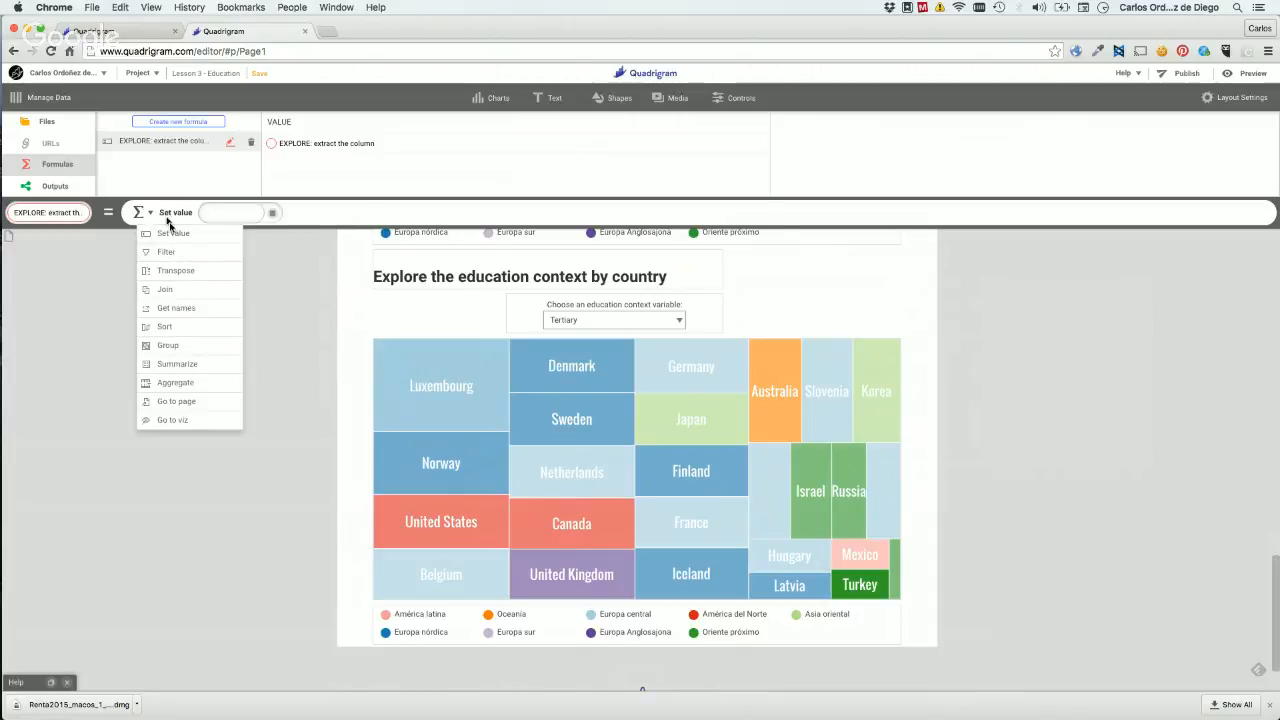
{"action": "left_click", "coordinate": [137, 189]}
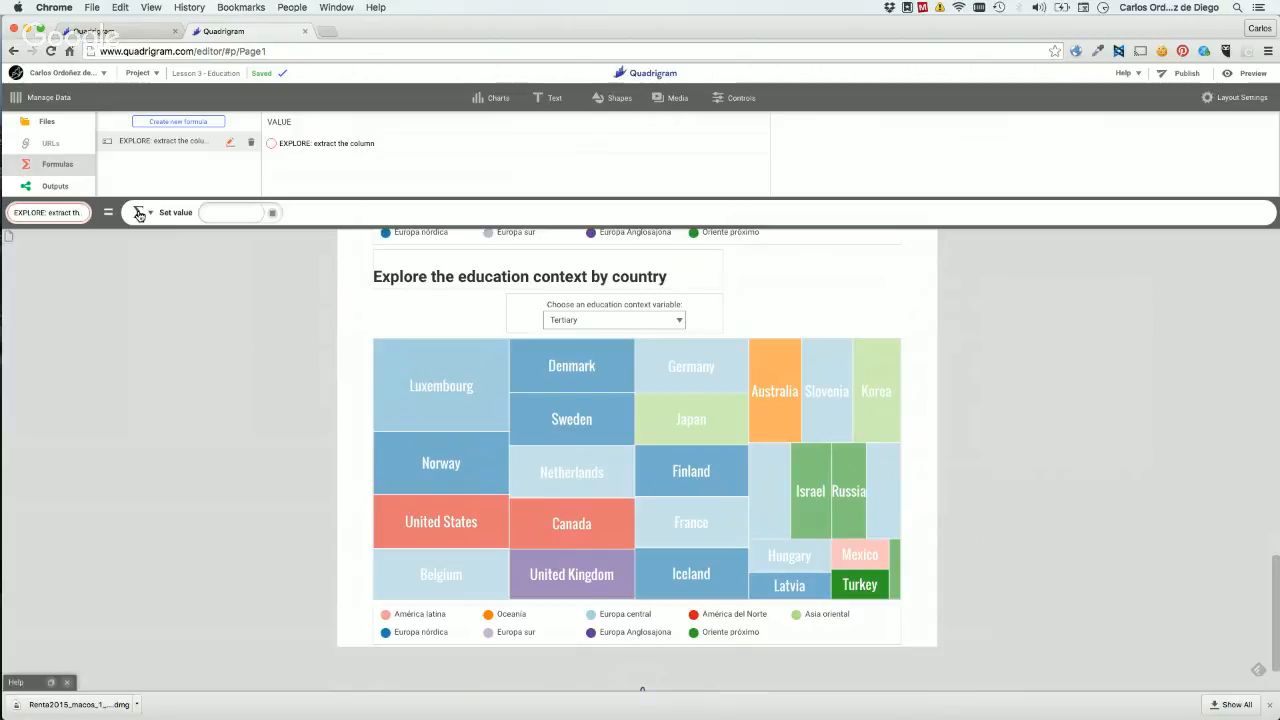
{"action": "left_click", "coordinate": [139, 213]}
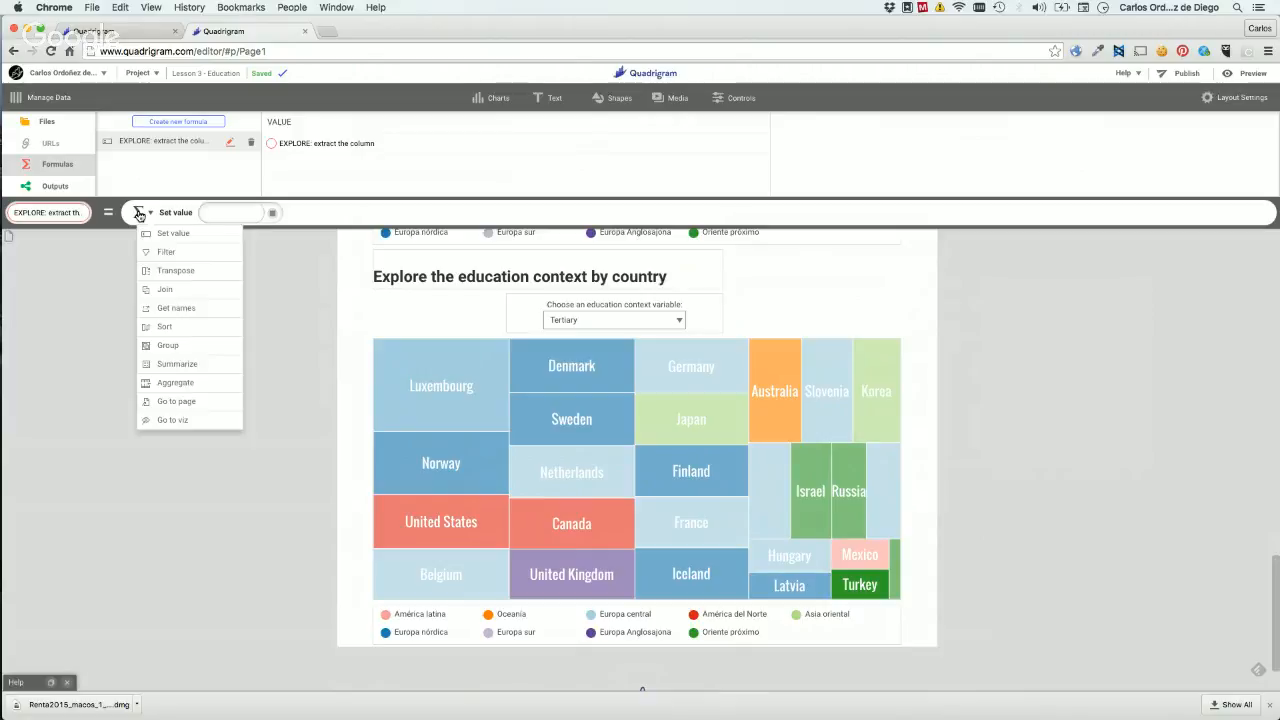
{"action": "left_click", "coordinate": [174, 254]}
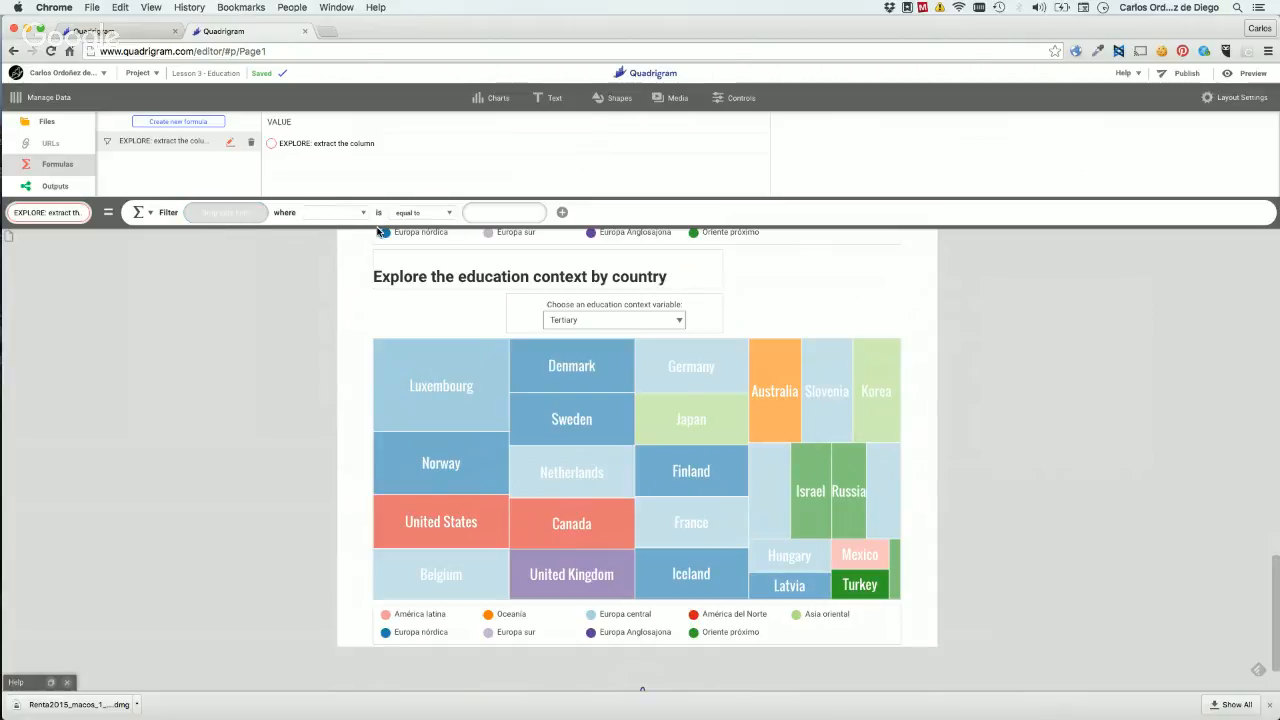
Set the Countries context table as the filter's data, with the condition on Column name.
{"action": "left_click", "coordinate": [490, 208]}
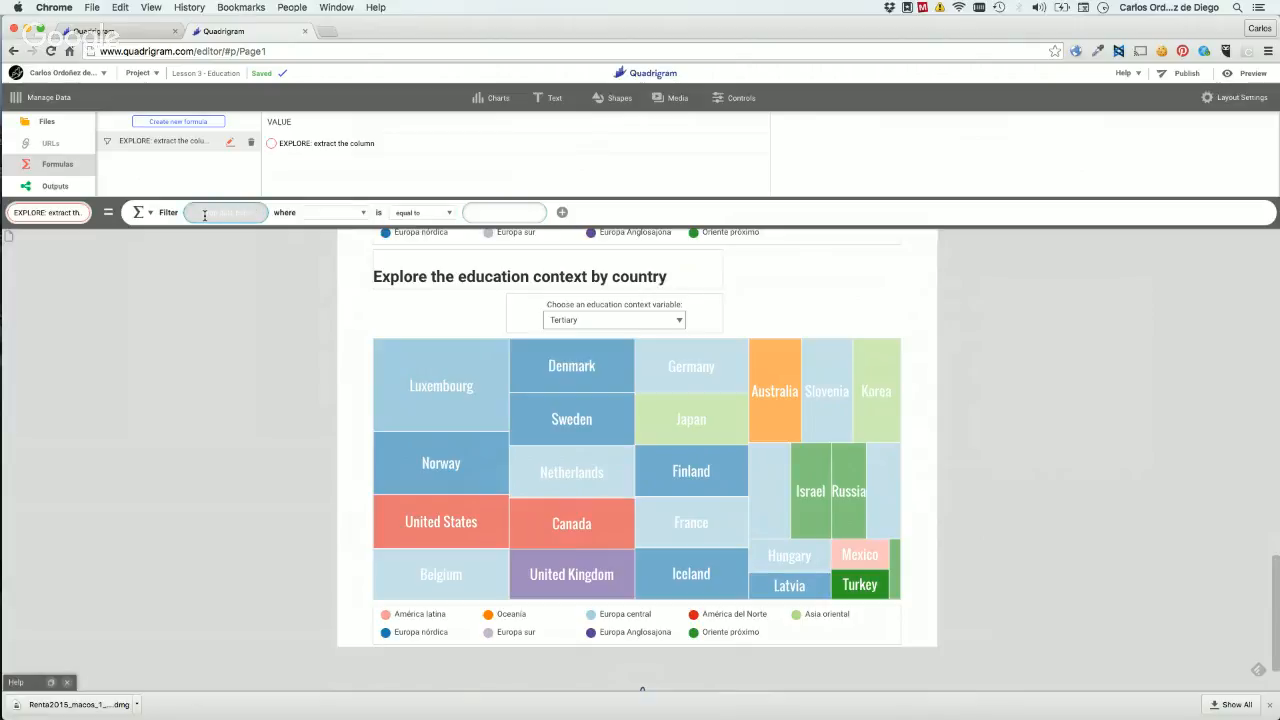
{"action": "left_click", "coordinate": [50, 121]}
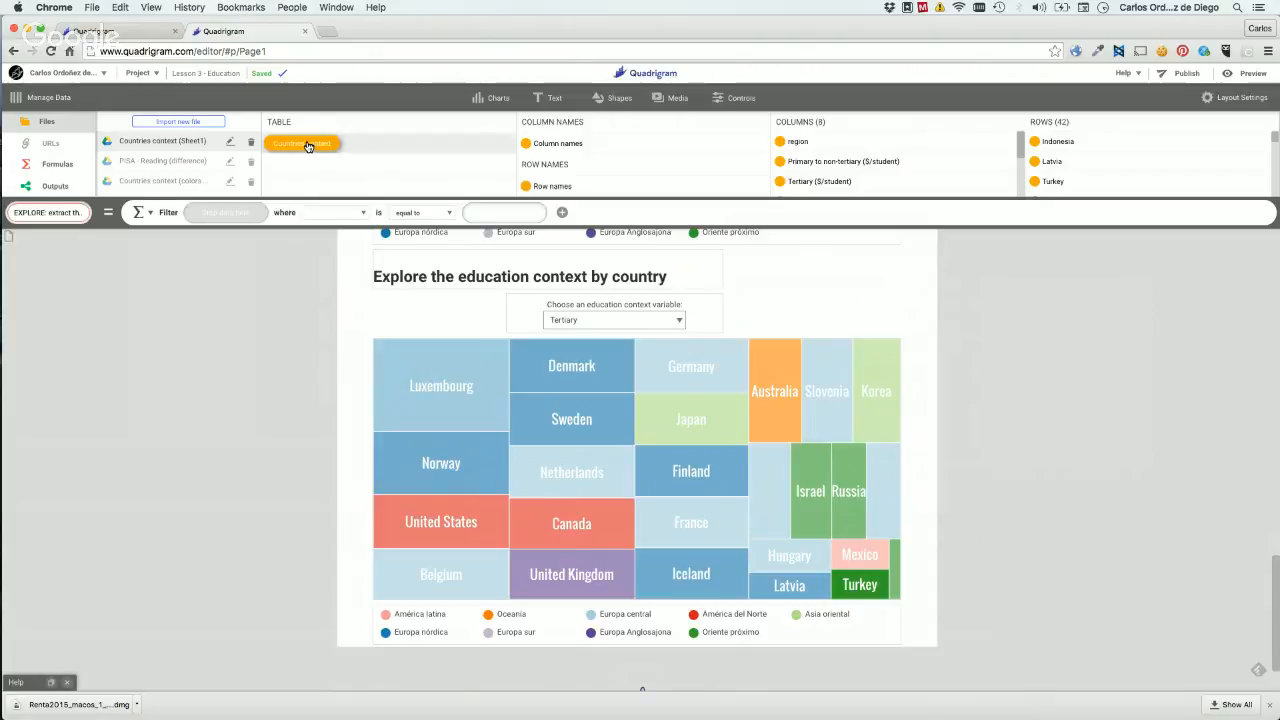
{"action": "left_click_drag", "start_coordinate": [307, 146], "coordinate": [202, 218]}
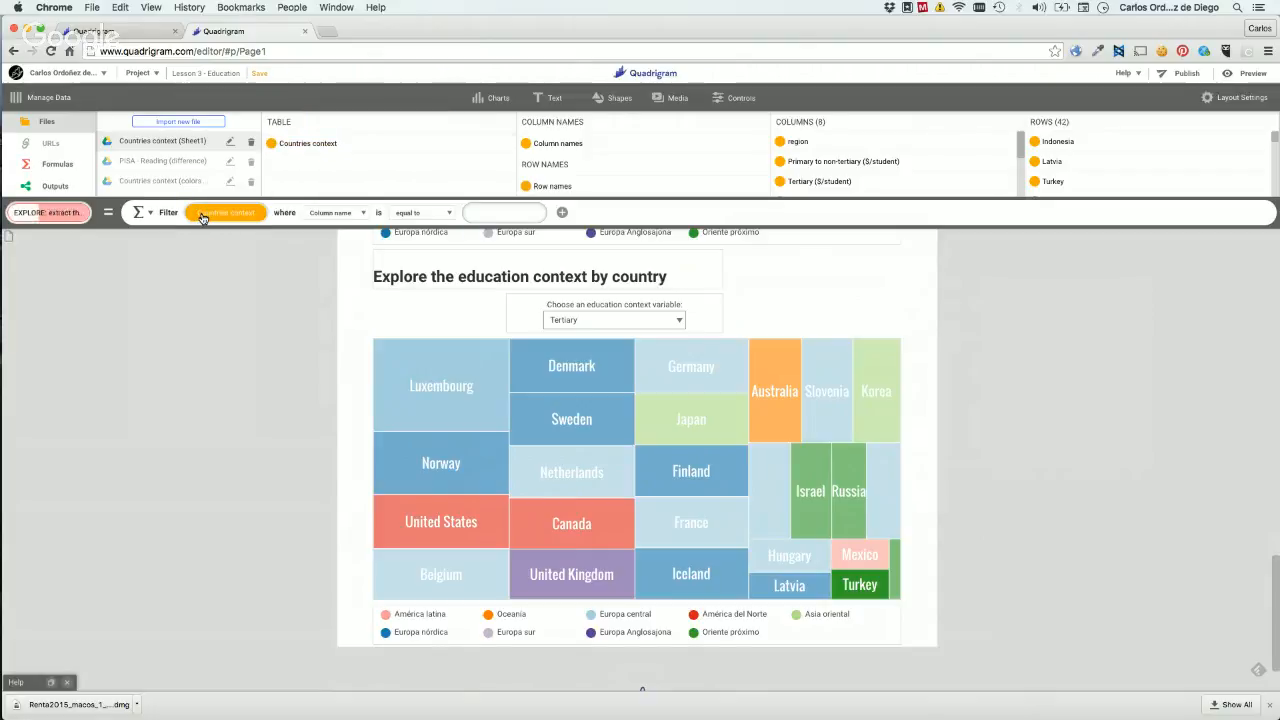
{"action": "left_click", "coordinate": [330, 213]}
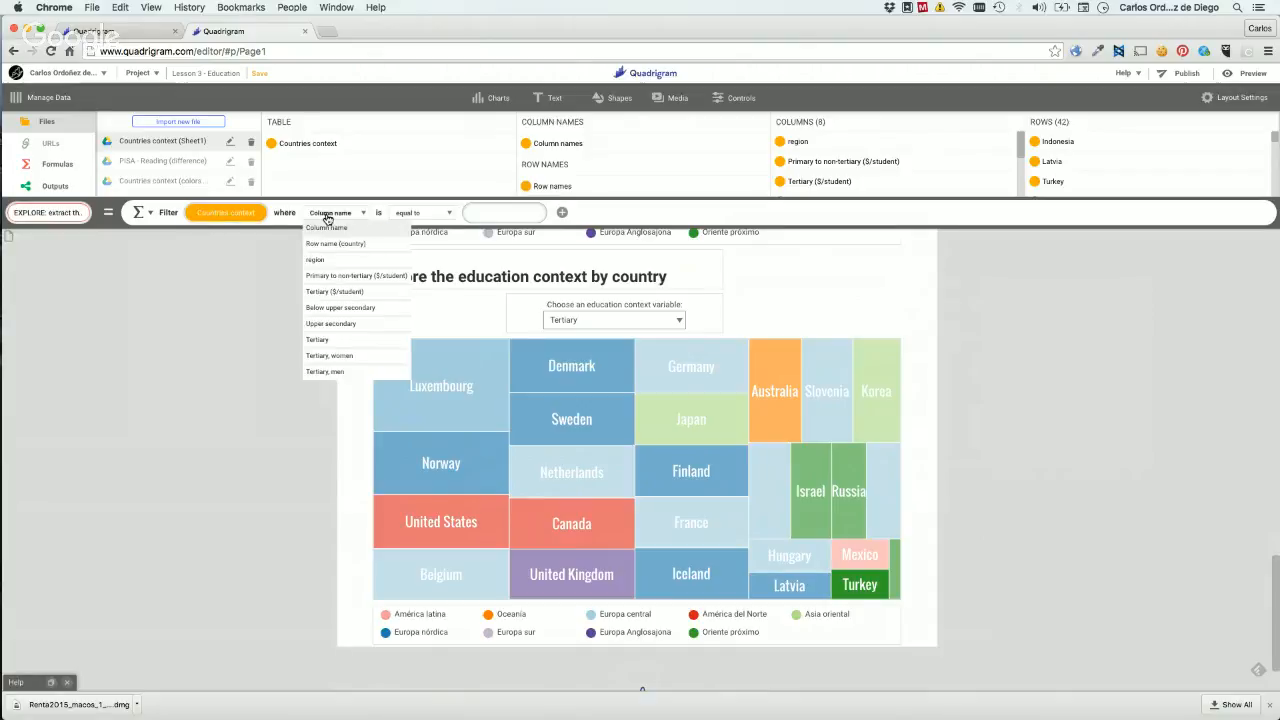
{"action": "left_click", "coordinate": [327, 220]}
{"action": "mouse_move", "coordinate": [548, 315]}
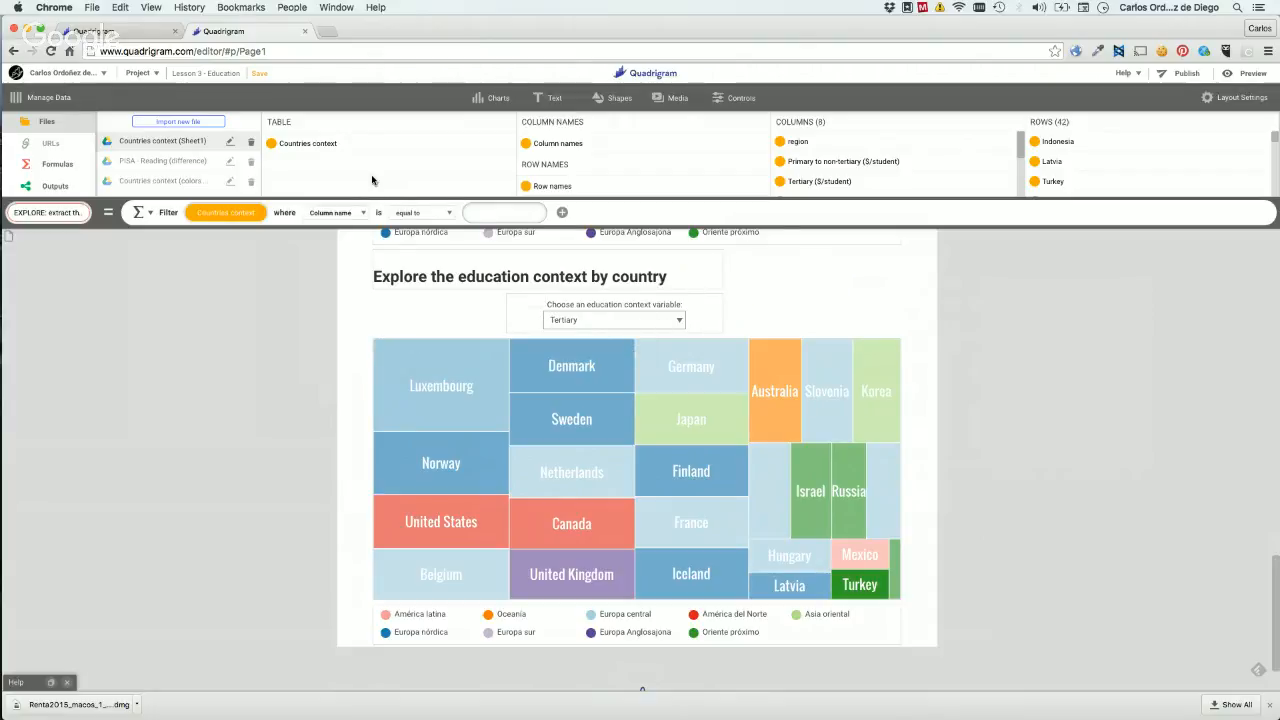
Review the columns of the Countries context table, and set the filter's comparison value to Tertiary.
{"action": "left_click", "coordinate": [248, 213]}
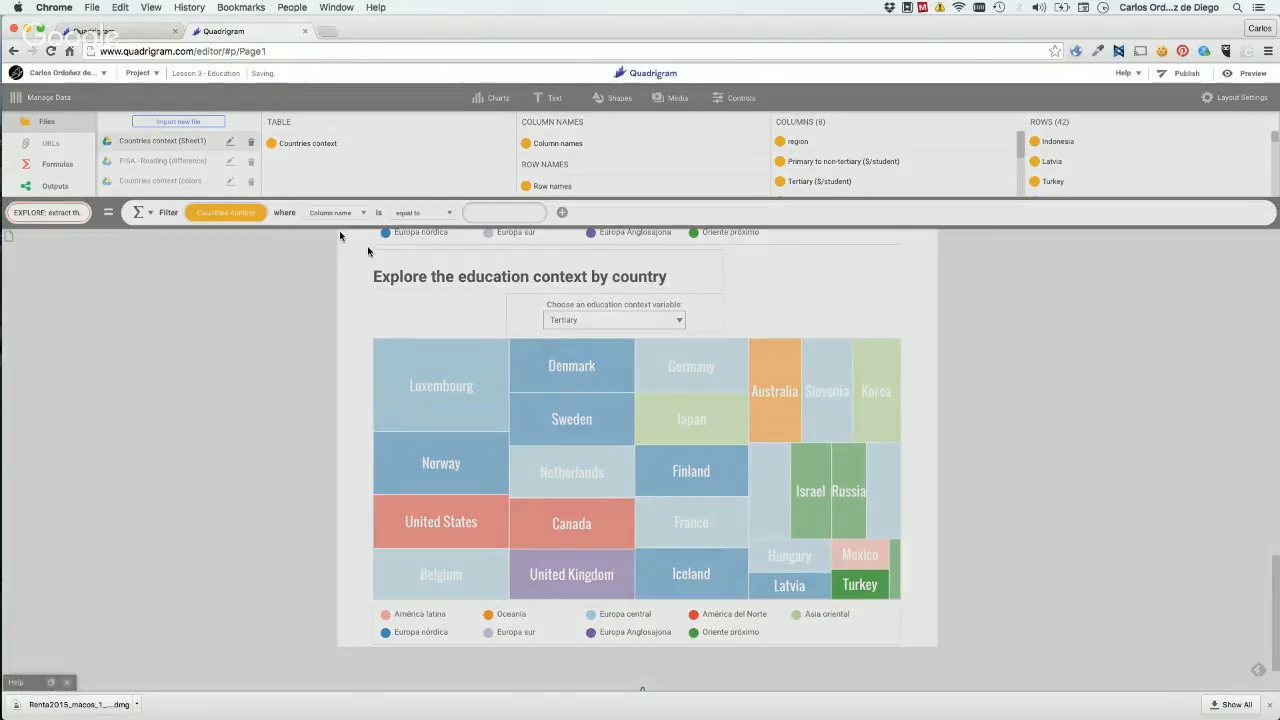
{"action": "scroll", "coordinate": [697, 440], "scroll_direction": "right", "scroll_amount": 5}
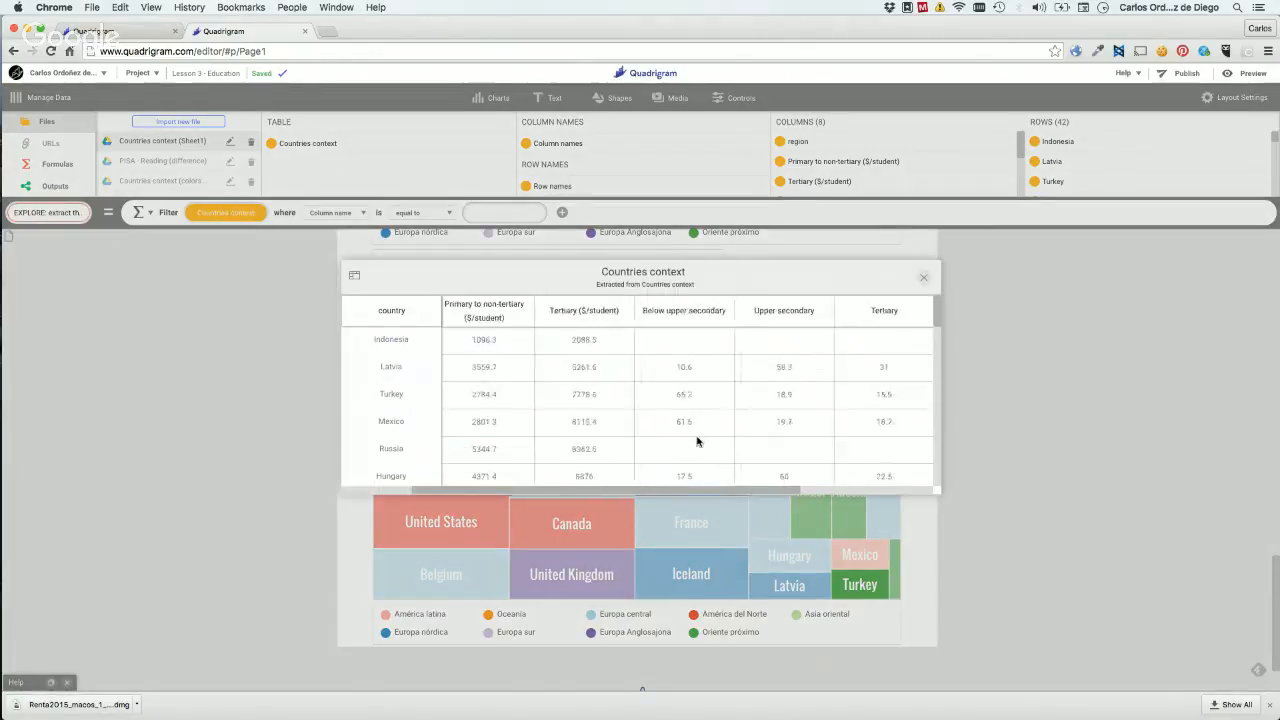
{"action": "left_click", "coordinate": [923, 277]}
{"action": "left_click", "coordinate": [505, 213]}
{"action": "type", "text": "Tertiary"}
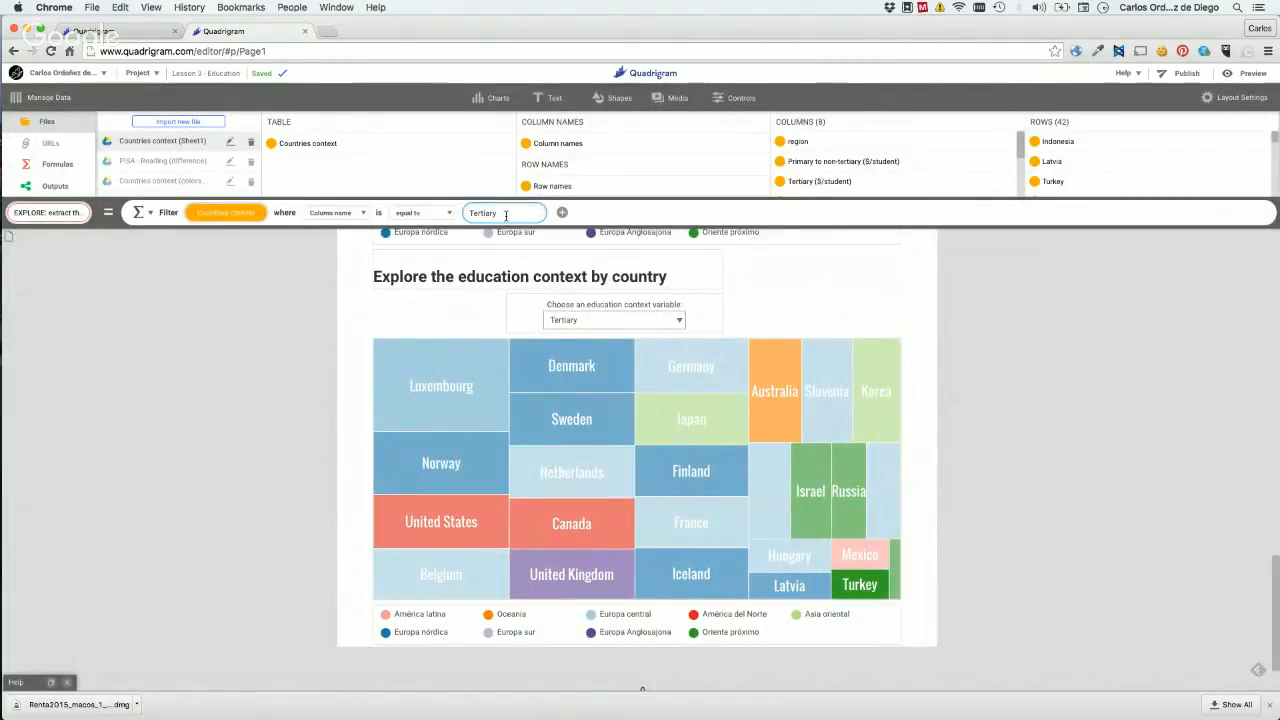
Open the result table of the "EXPLORE: extract the column" formula and examine its countries and values.
{"action": "left_click", "coordinate": [76, 216]}
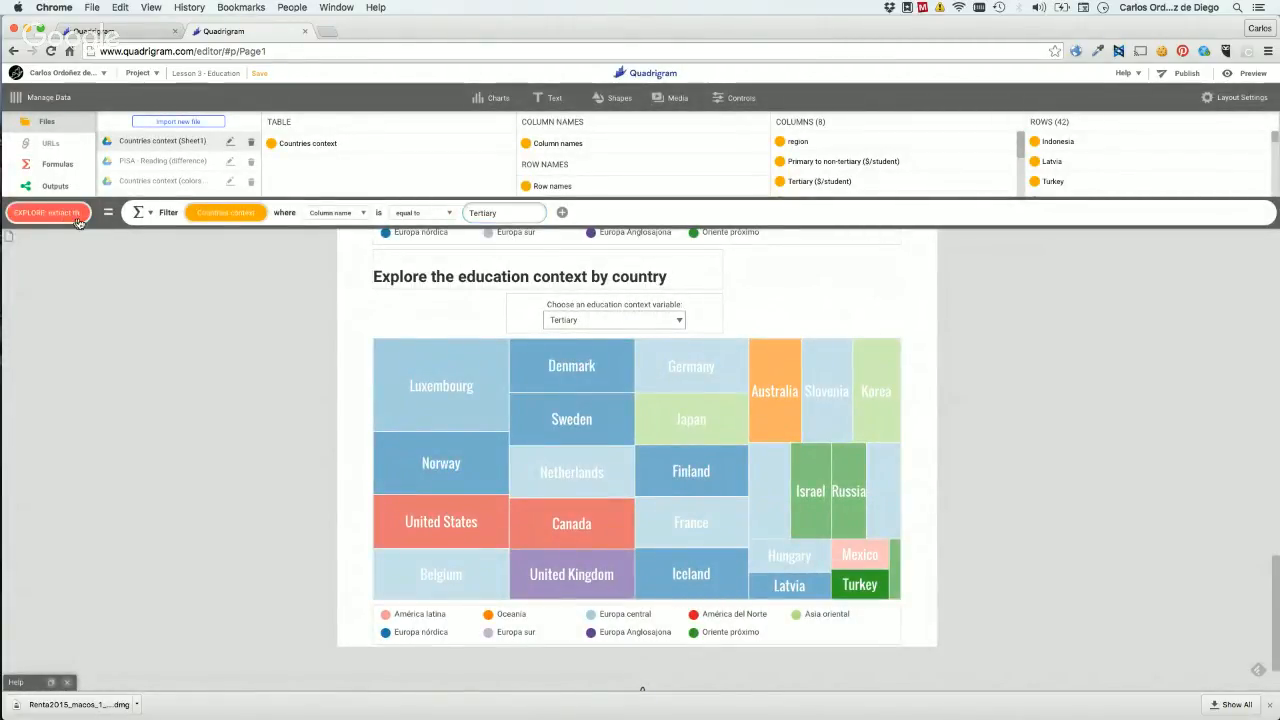
{"action": "left_click", "coordinate": [484, 214]}
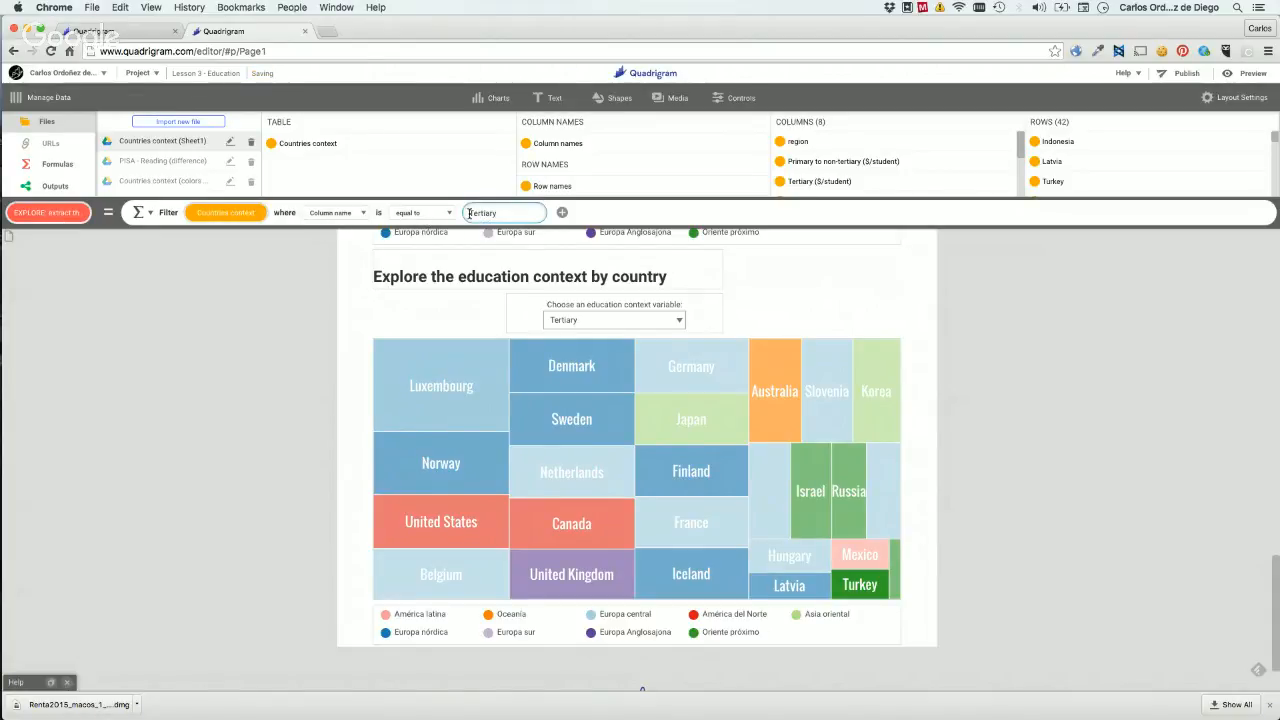
{"action": "left_click", "coordinate": [83, 216]}
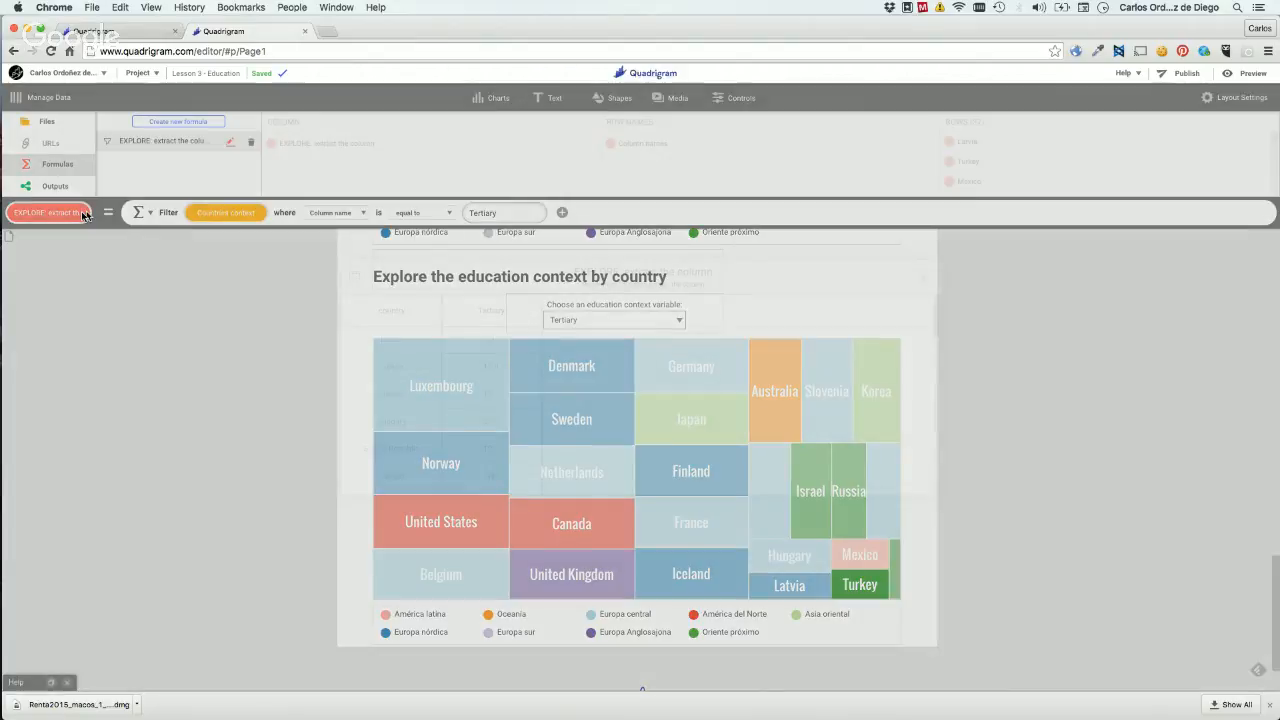
{"action": "scroll", "coordinate": [483, 363], "scroll_direction": "down", "scroll_amount": 2}
{"action": "scroll", "coordinate": [483, 363], "scroll_direction": "down", "scroll_amount": 3}
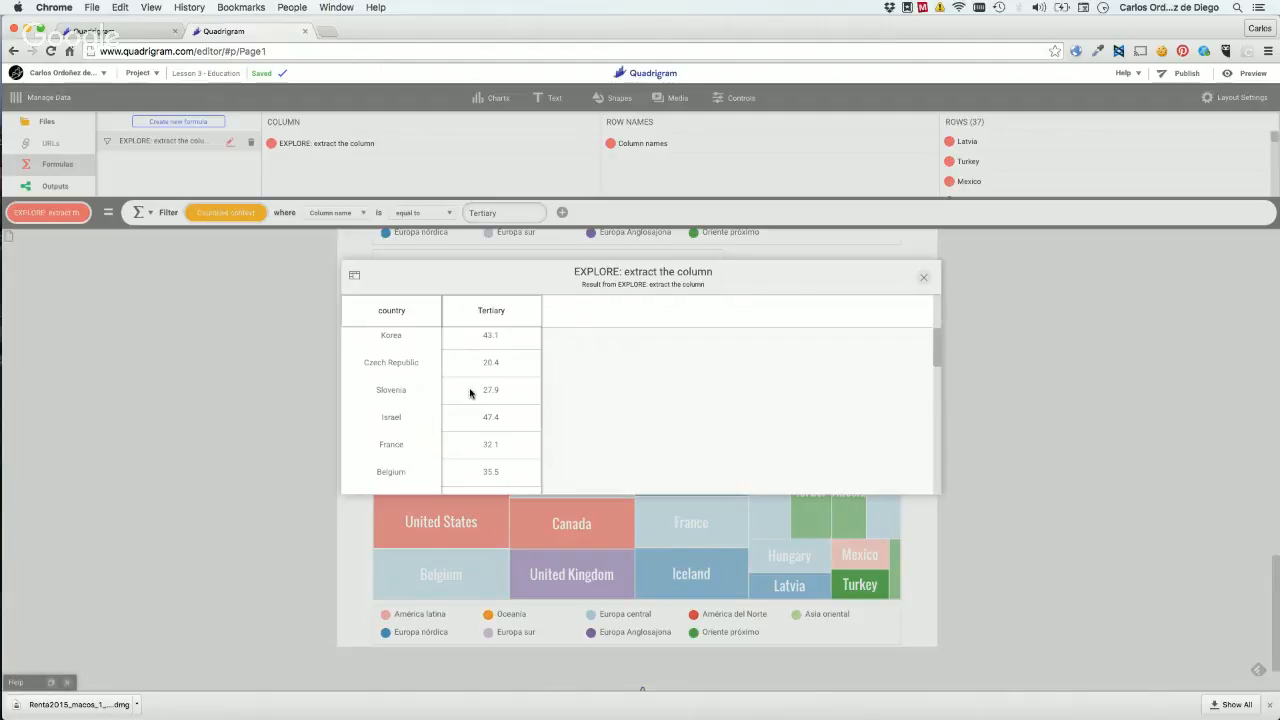
Set the filter's comparison value to region and examine the formula's result table.
{"action": "left_click", "coordinate": [925, 280]}
{"action": "left_click", "coordinate": [472, 216]}
{"action": "double_click", "coordinate": [483, 214]}
{"action": "type", "text": "cegion"}
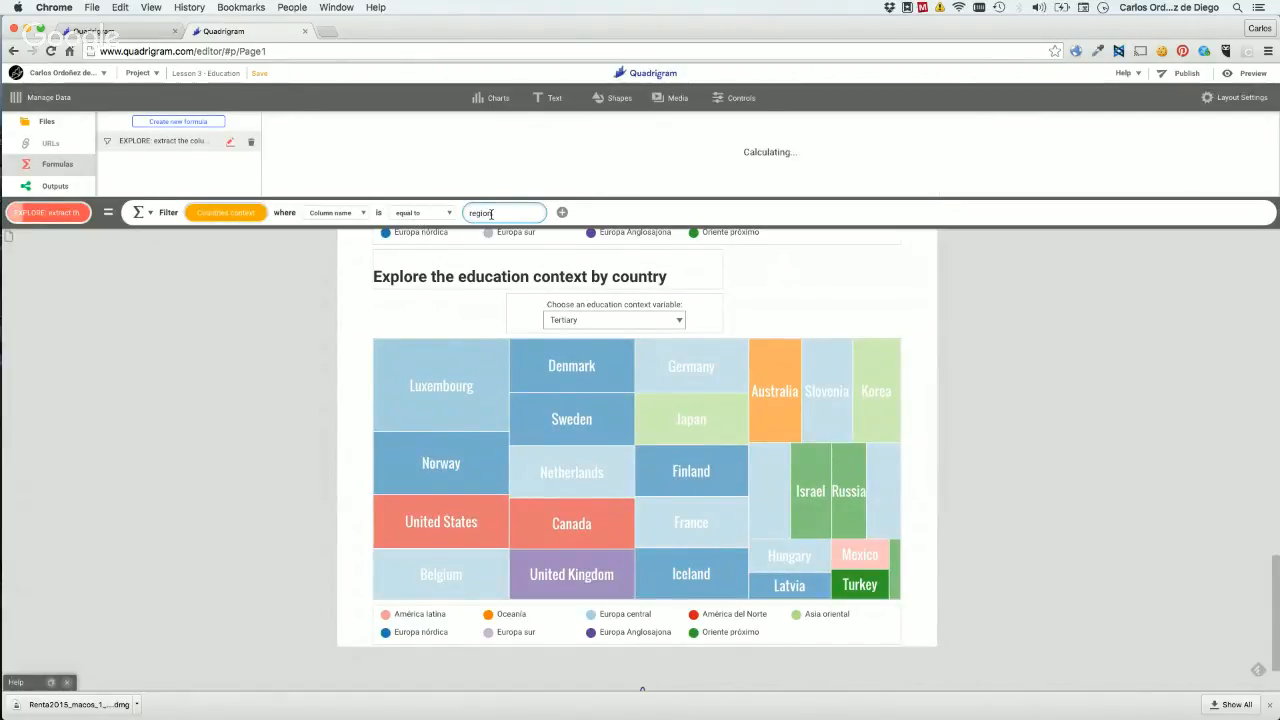
{"action": "double_click", "coordinate": [33, 217]}
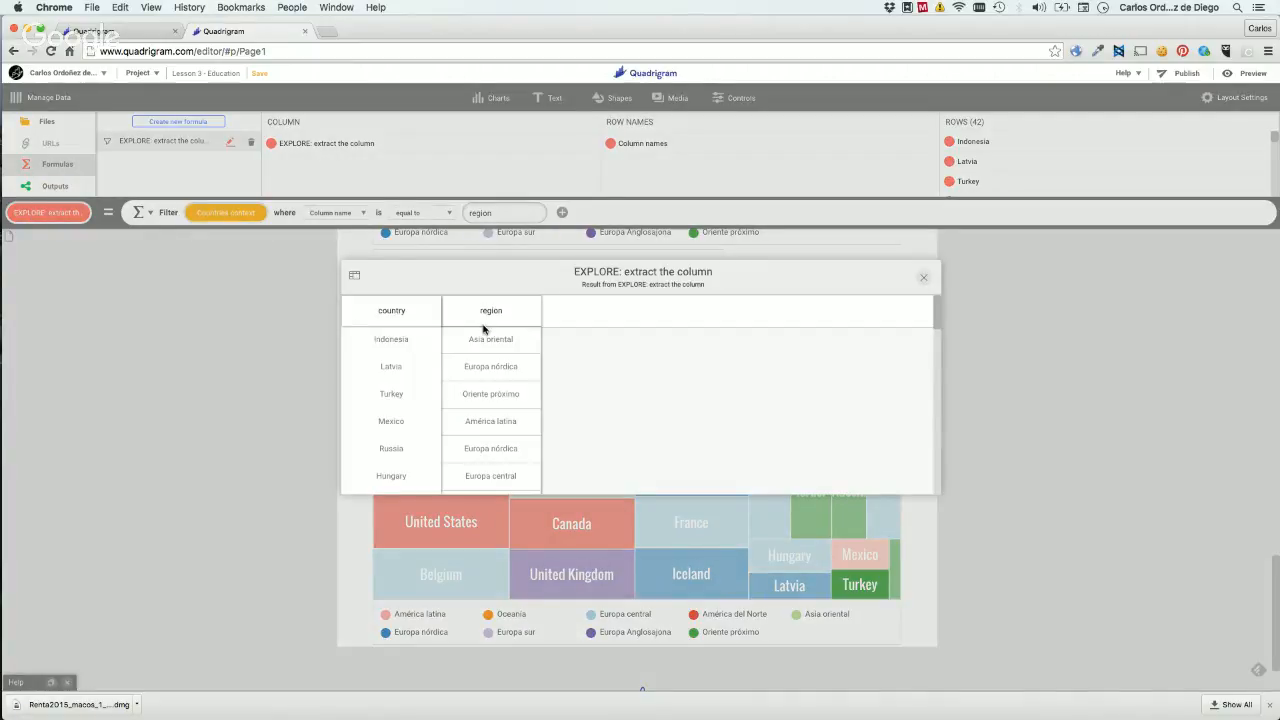
{"action": "left_click", "coordinate": [924, 277]}
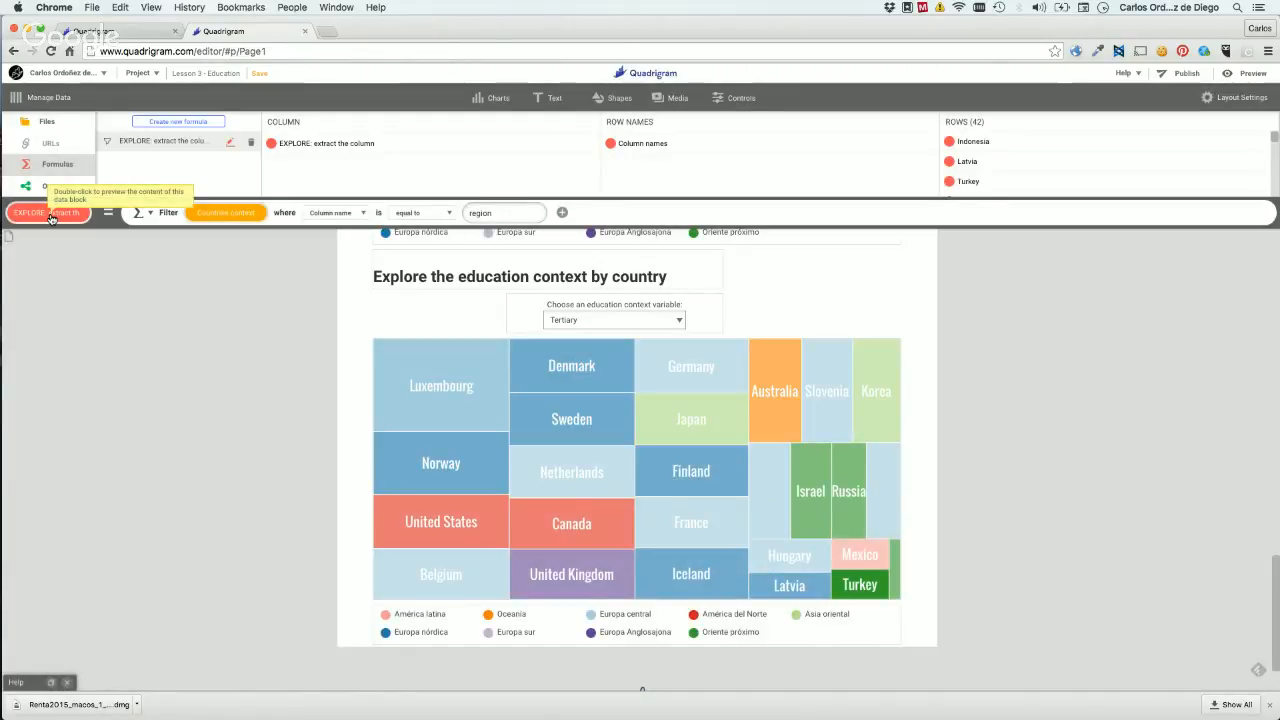
{"action": "double_click", "coordinate": [48, 215]}
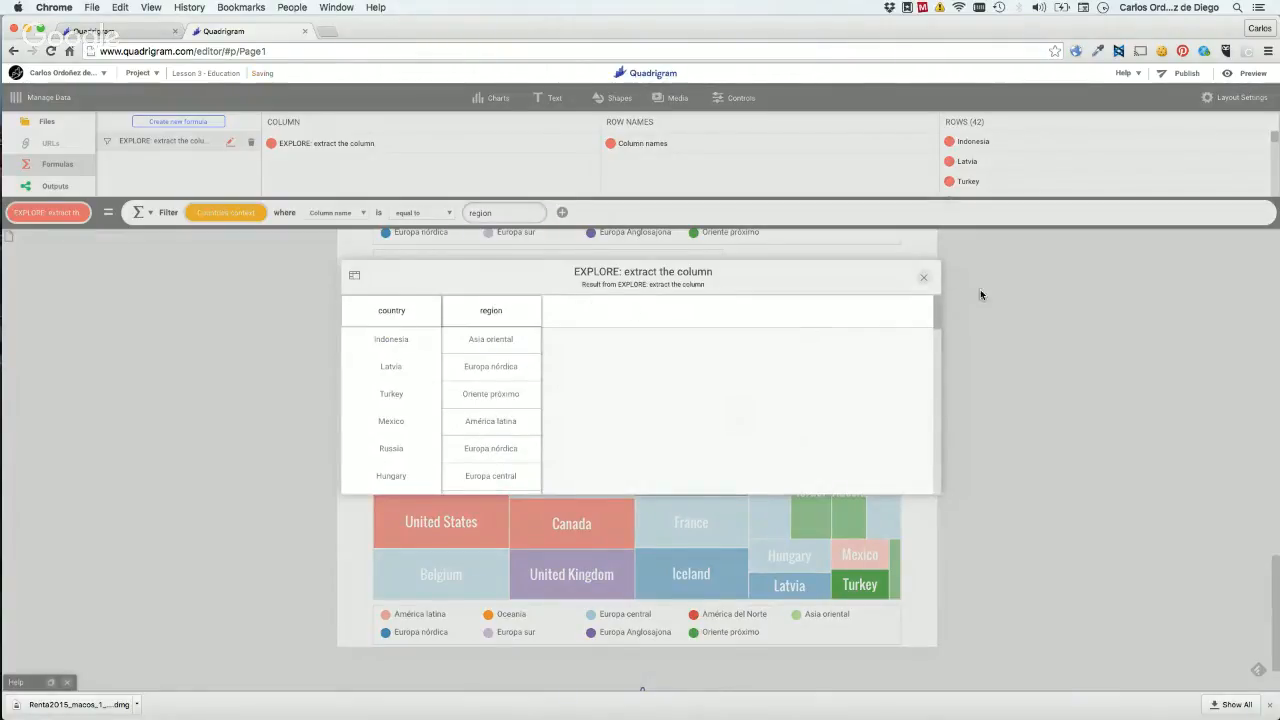
{"action": "left_click", "coordinate": [925, 279]}
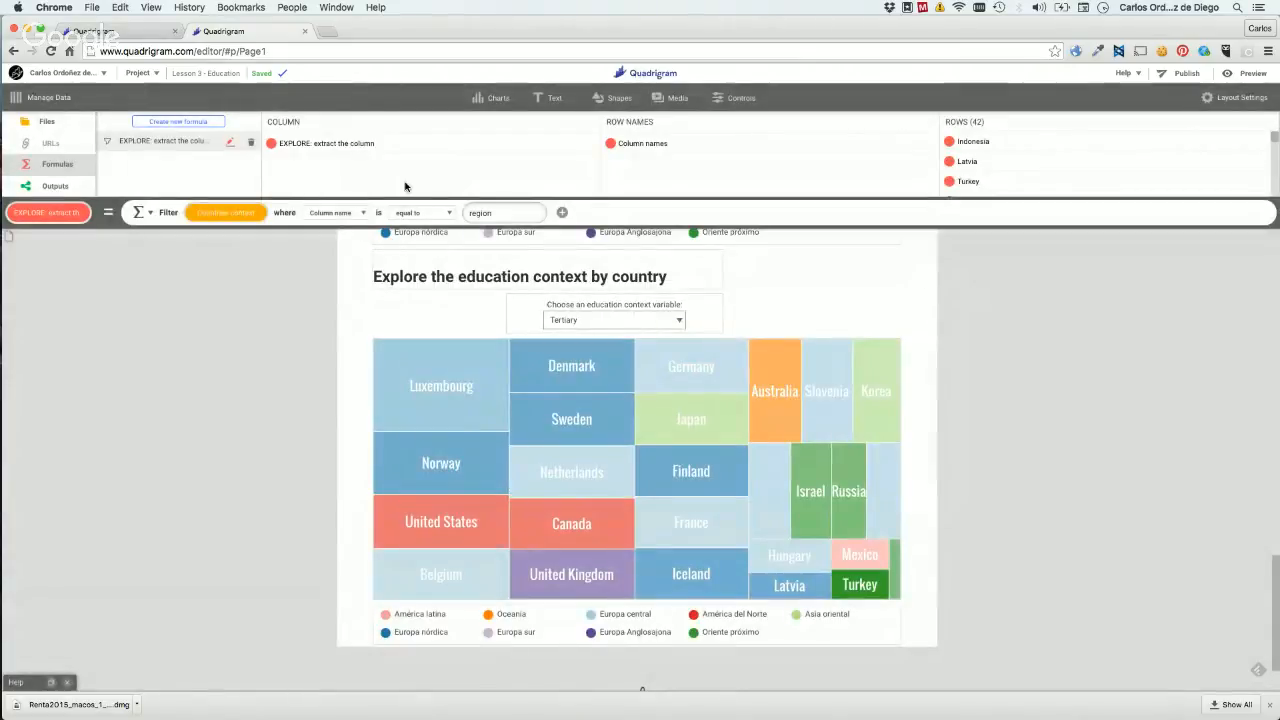
Use the Selected Ids output of the education context variable dropdown as the filter's comparison value.
{"action": "left_click", "coordinate": [492, 213]}
{"action": "double_click", "coordinate": [492, 213]}
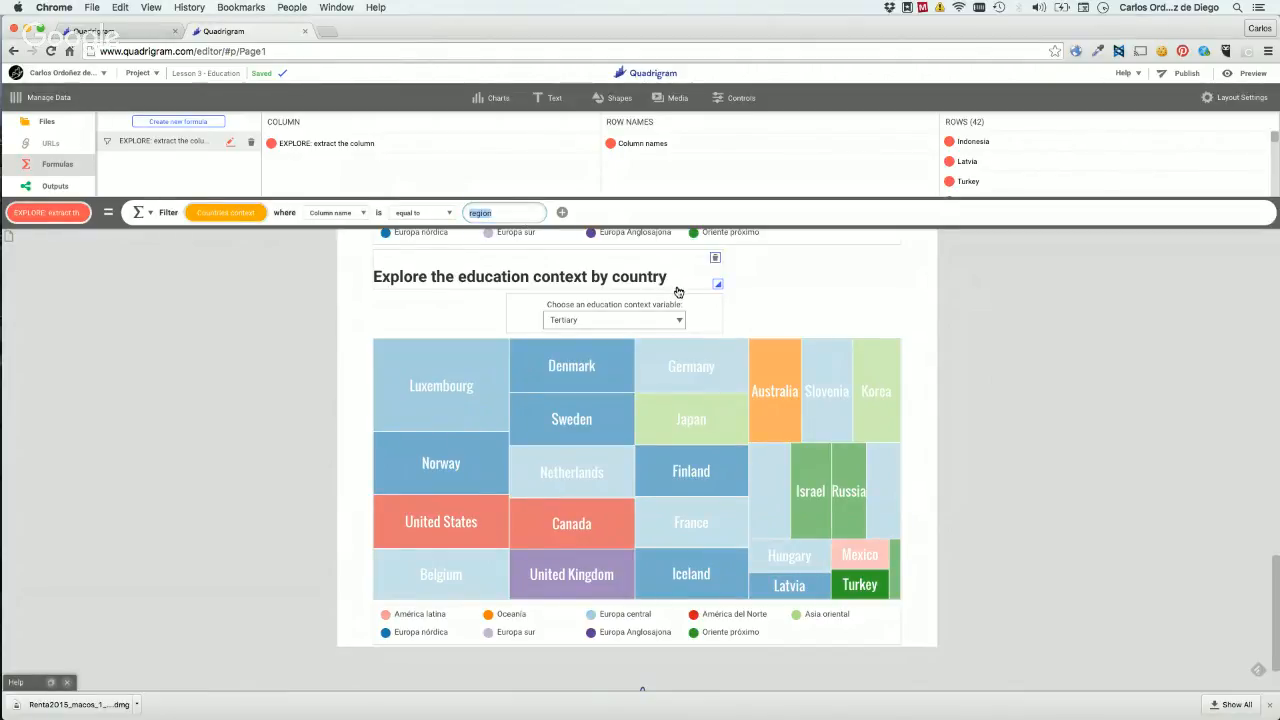
{"action": "left_click", "coordinate": [792, 317]}
{"action": "mouse_move", "coordinate": [670, 306]}
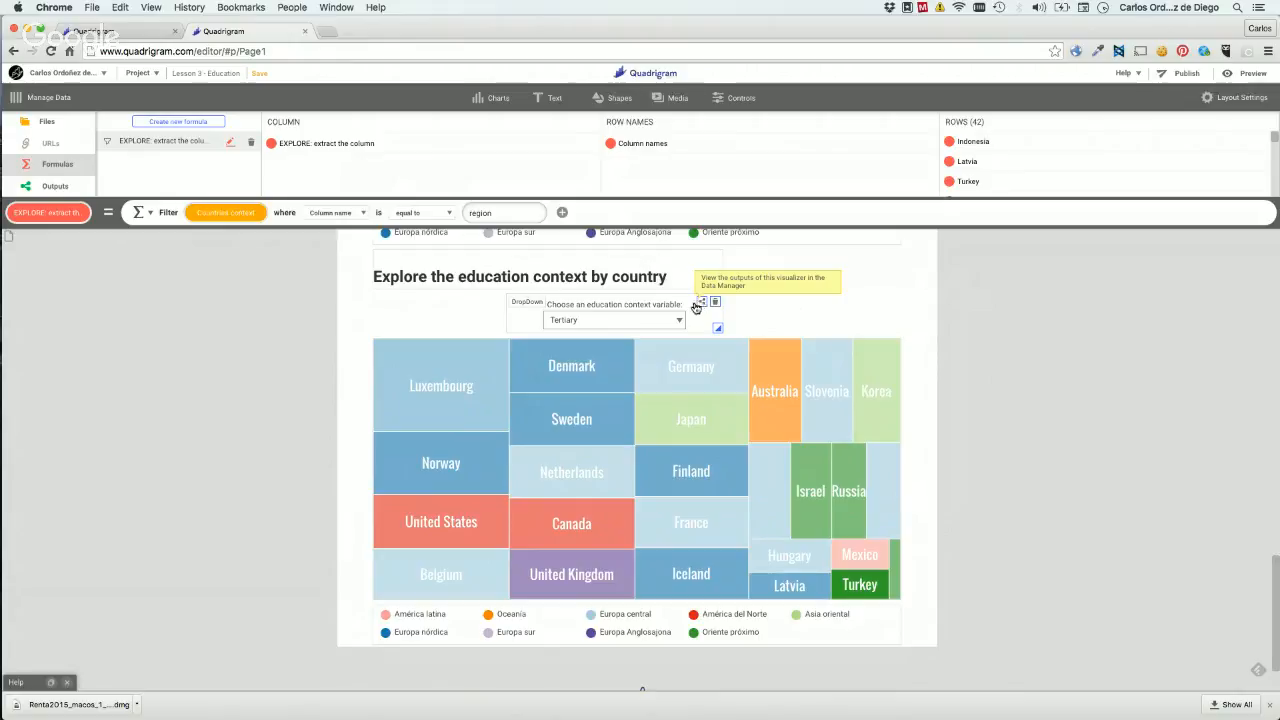
{"action": "left_click", "coordinate": [491, 213]}
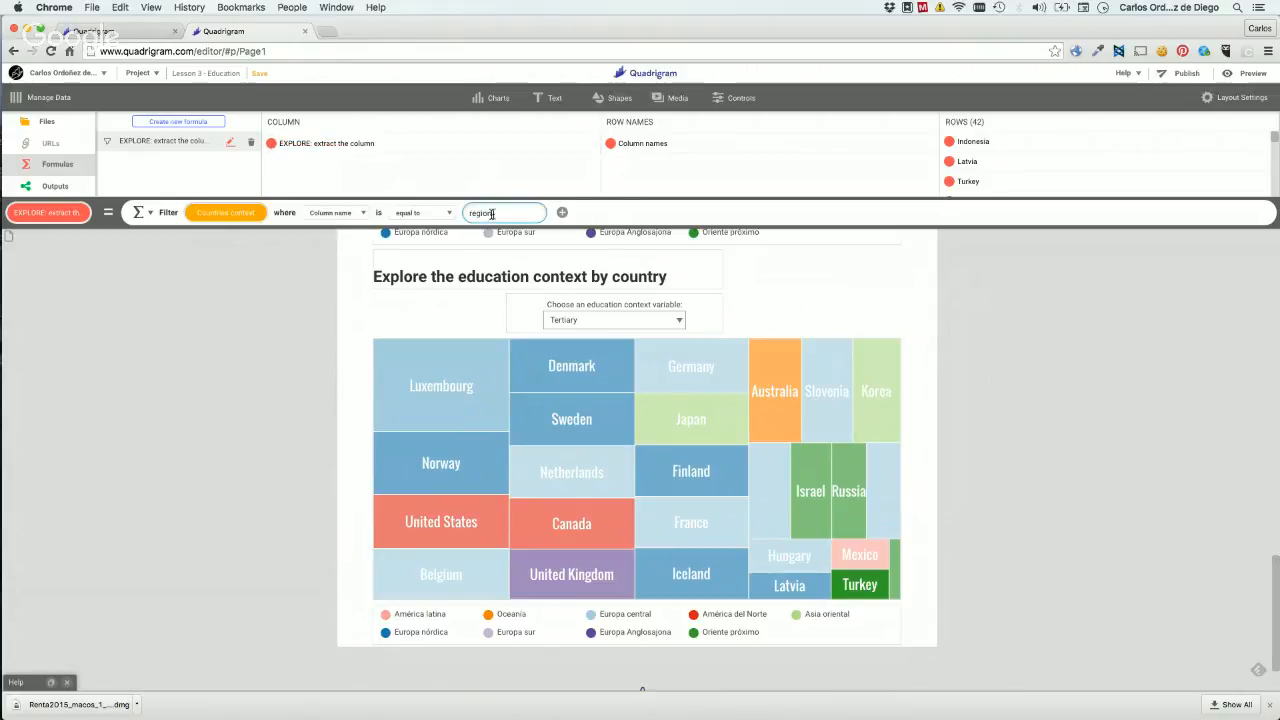
{"action": "left_click", "coordinate": [510, 243]}
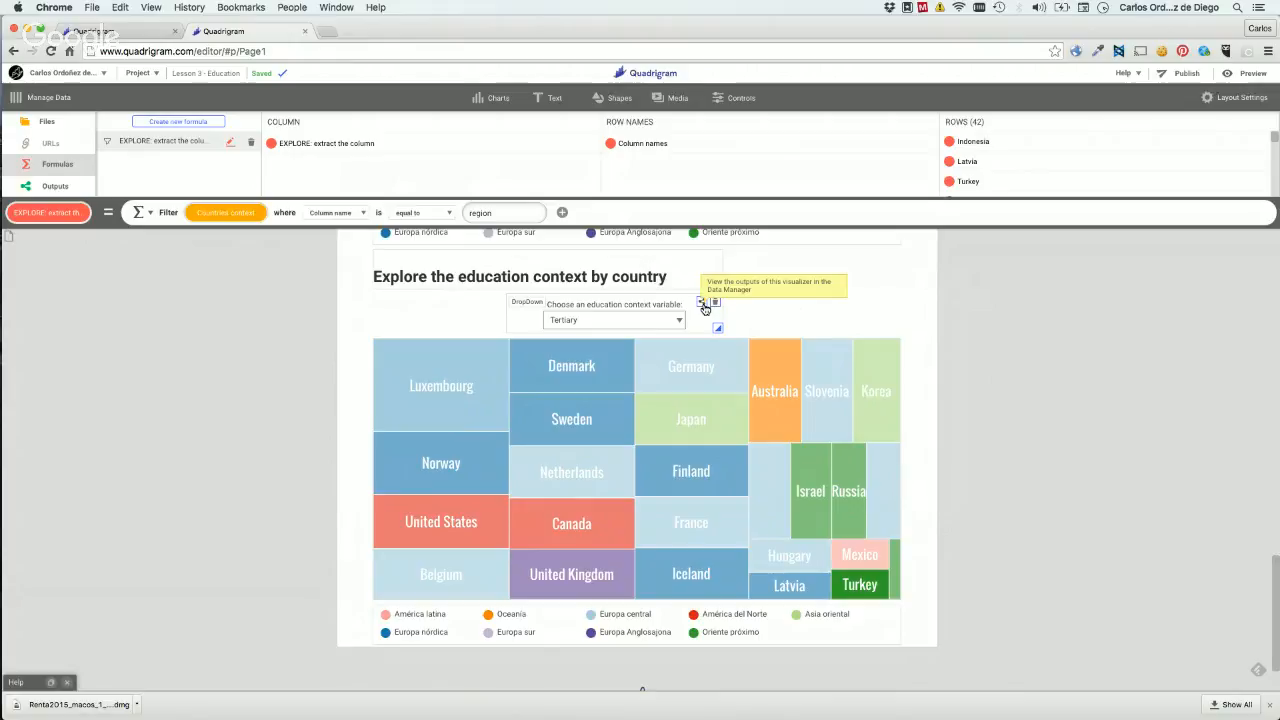
{"action": "left_click", "coordinate": [703, 303]}
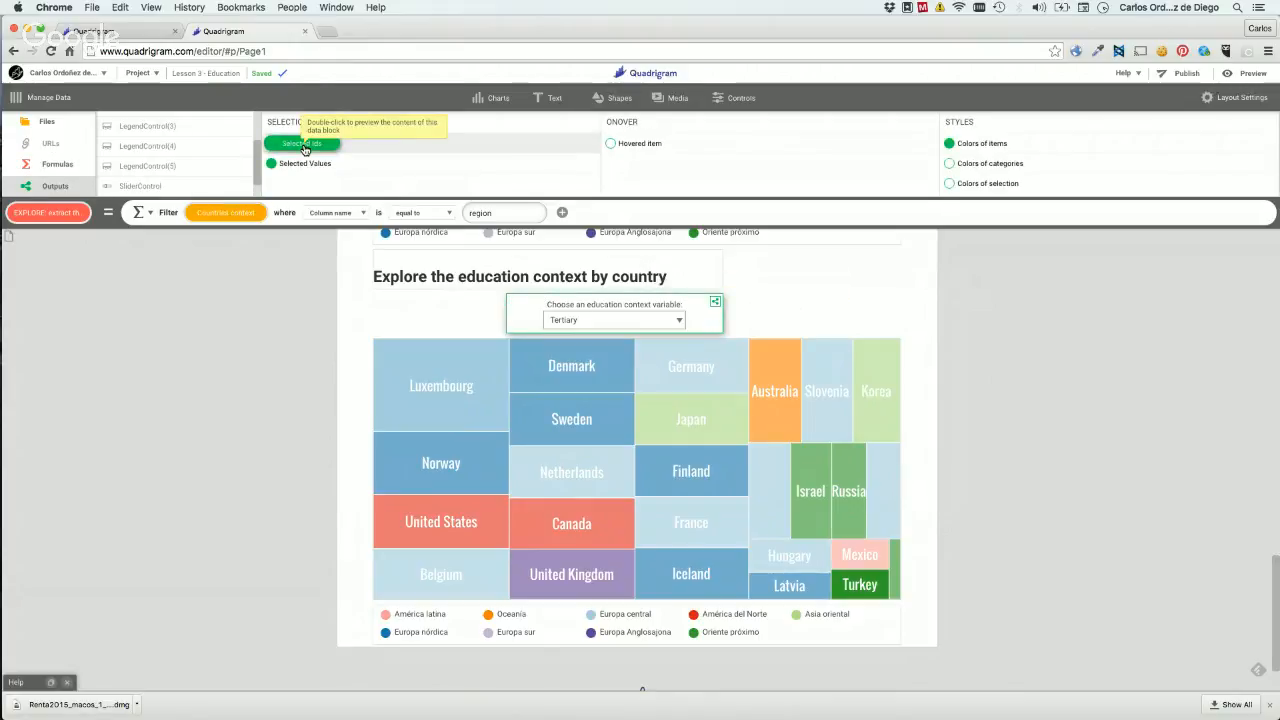
{"action": "left_click_drag", "start_coordinate": [303, 148], "coordinate": [505, 217]}
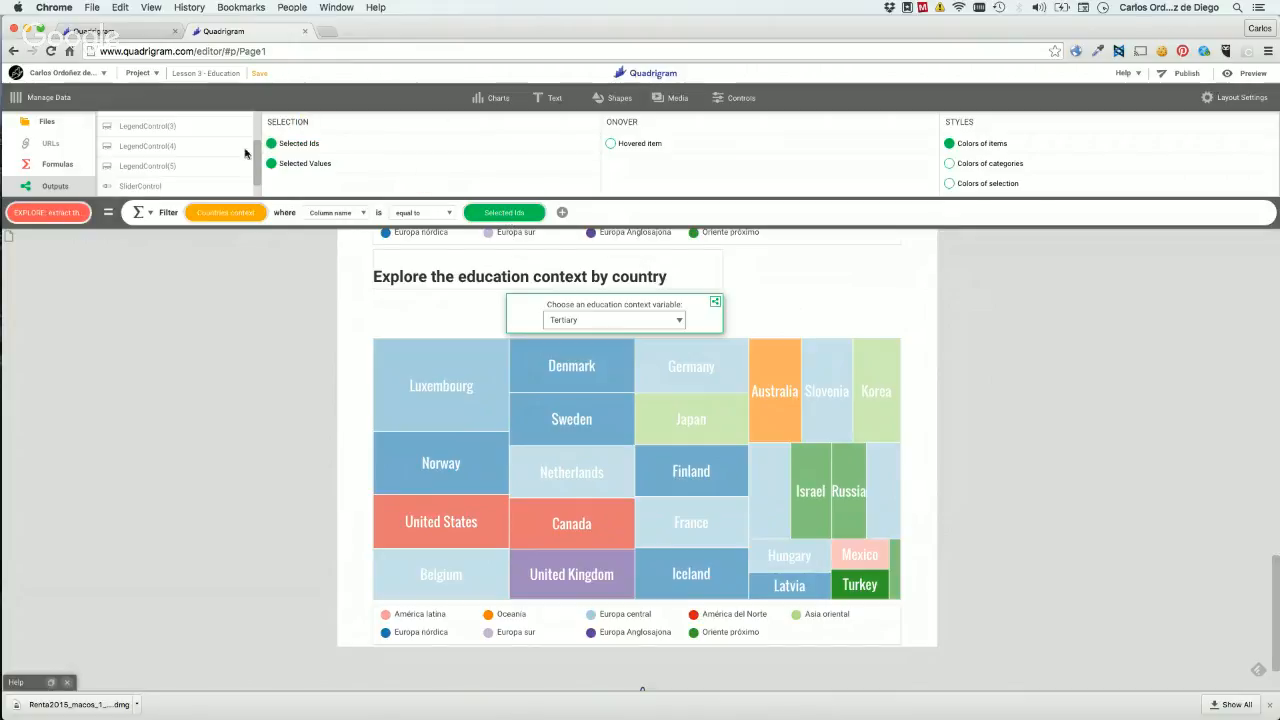
{"action": "left_click_drag", "start_coordinate": [300, 143], "coordinate": [490, 220]}
Inspect the Selected Ids value and the dropdown's list of variables, and check the formula's result table.
{"action": "left_click", "coordinate": [490, 220]}
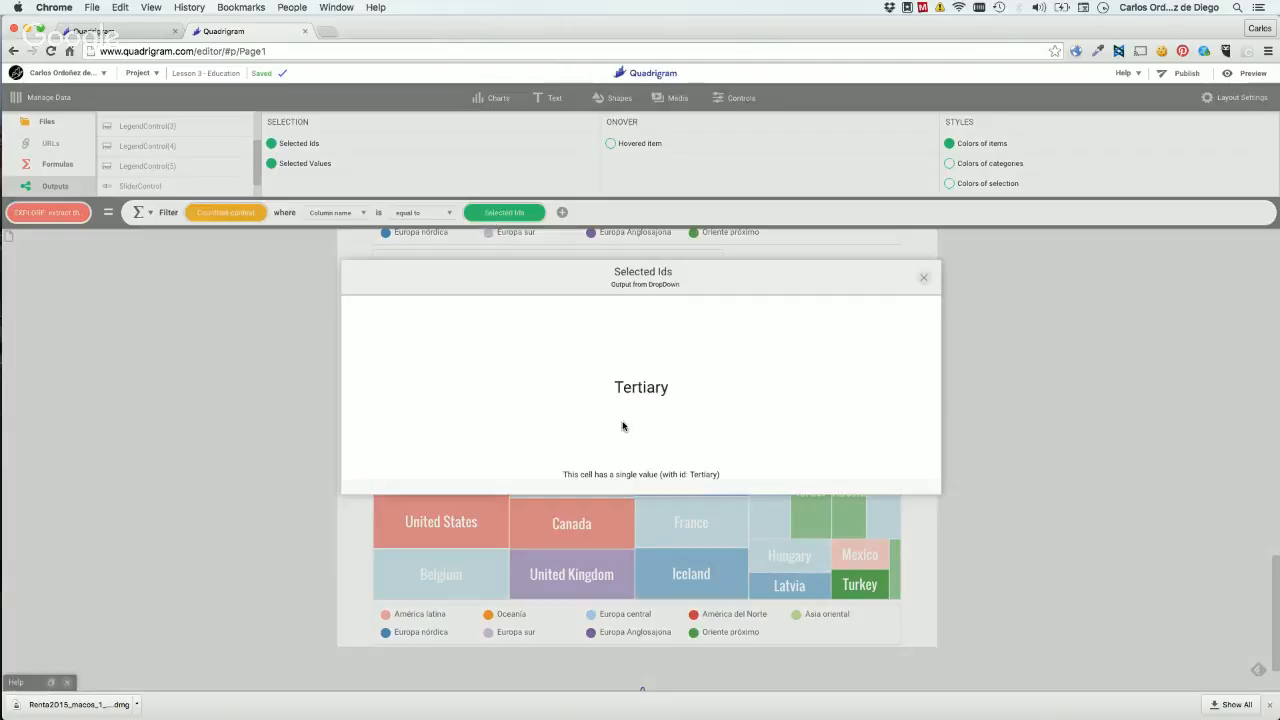
{"action": "left_click", "coordinate": [926, 280]}
{"action": "left_click", "coordinate": [622, 320]}
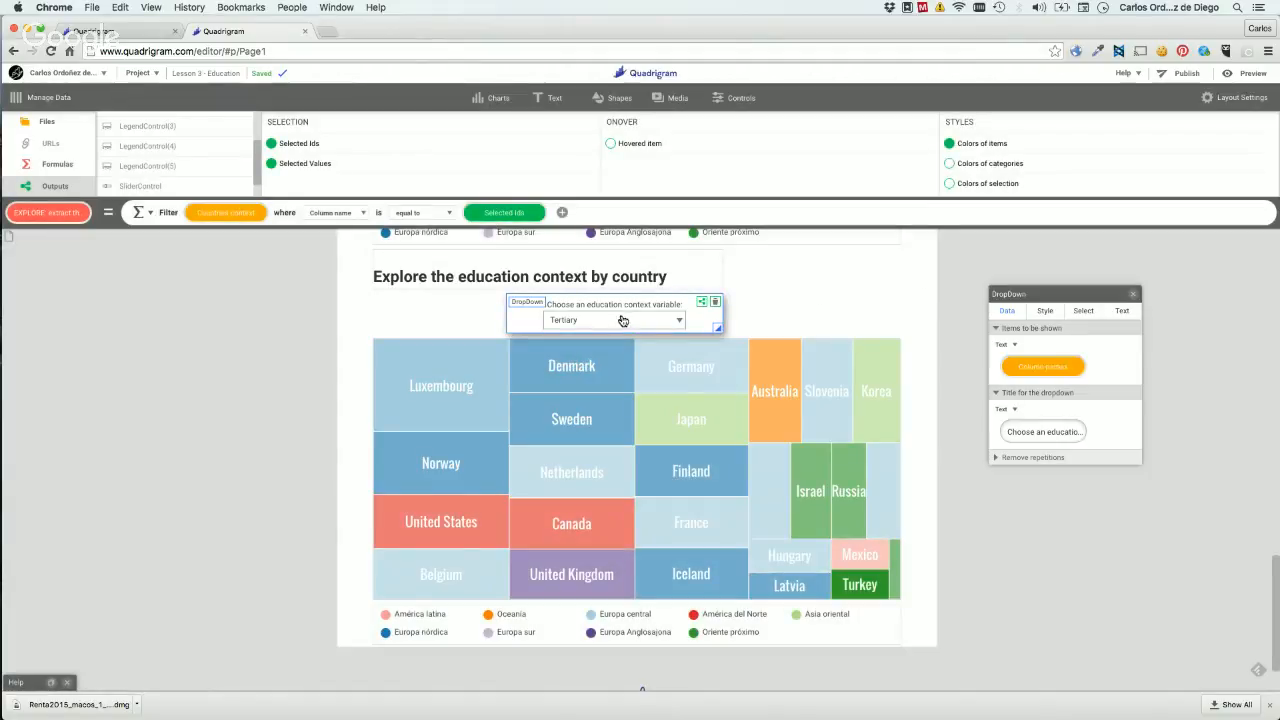
{"action": "left_click", "coordinate": [622, 320]}
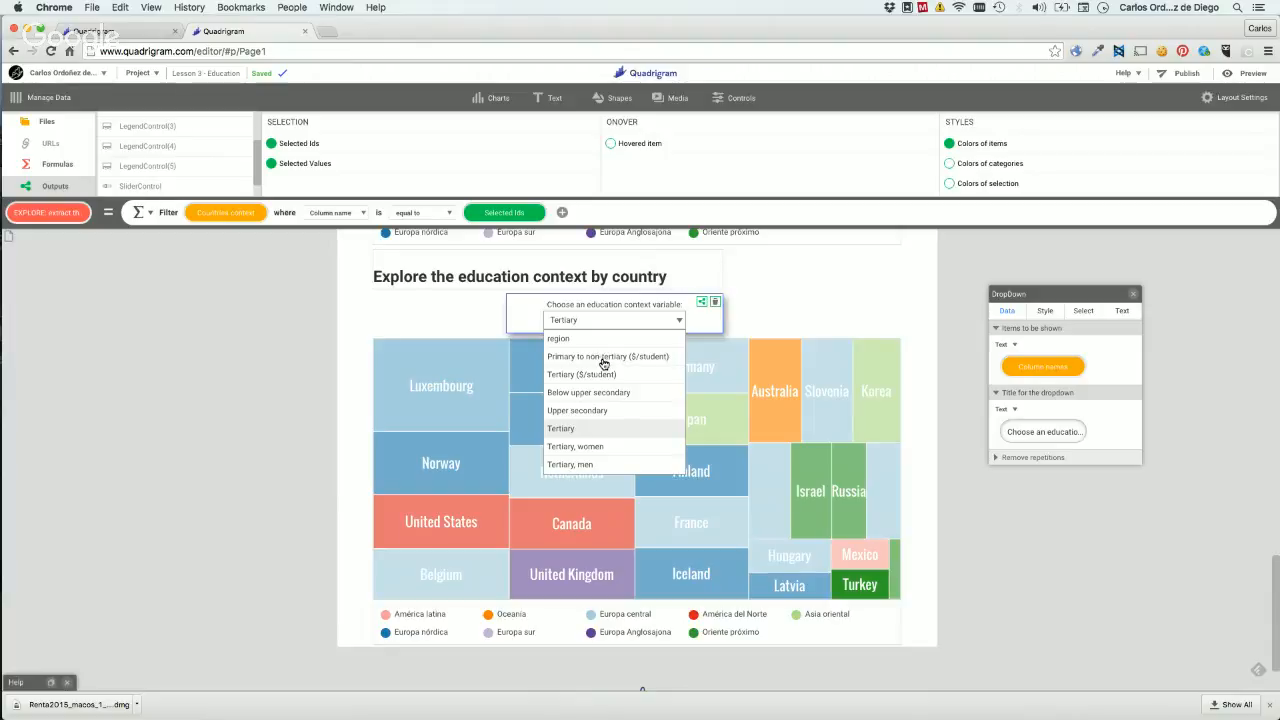
{"action": "left_click", "coordinate": [163, 317]}
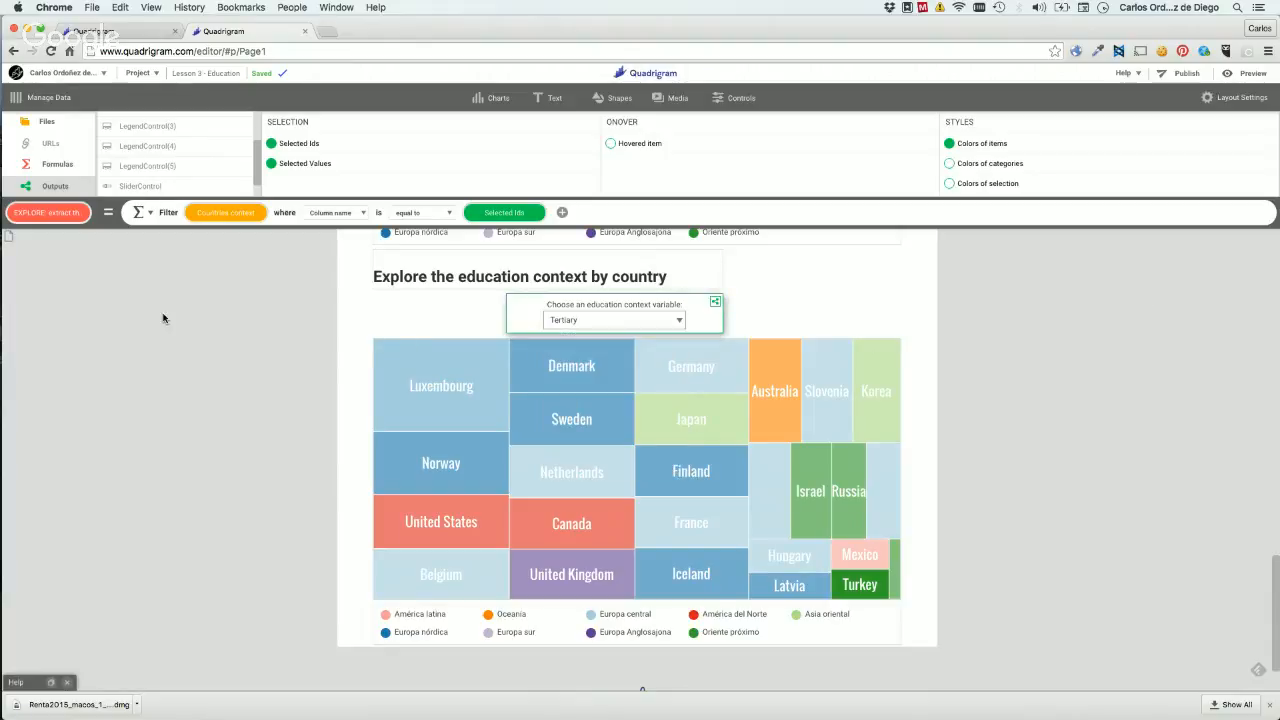
{"action": "left_click", "coordinate": [48, 214]}
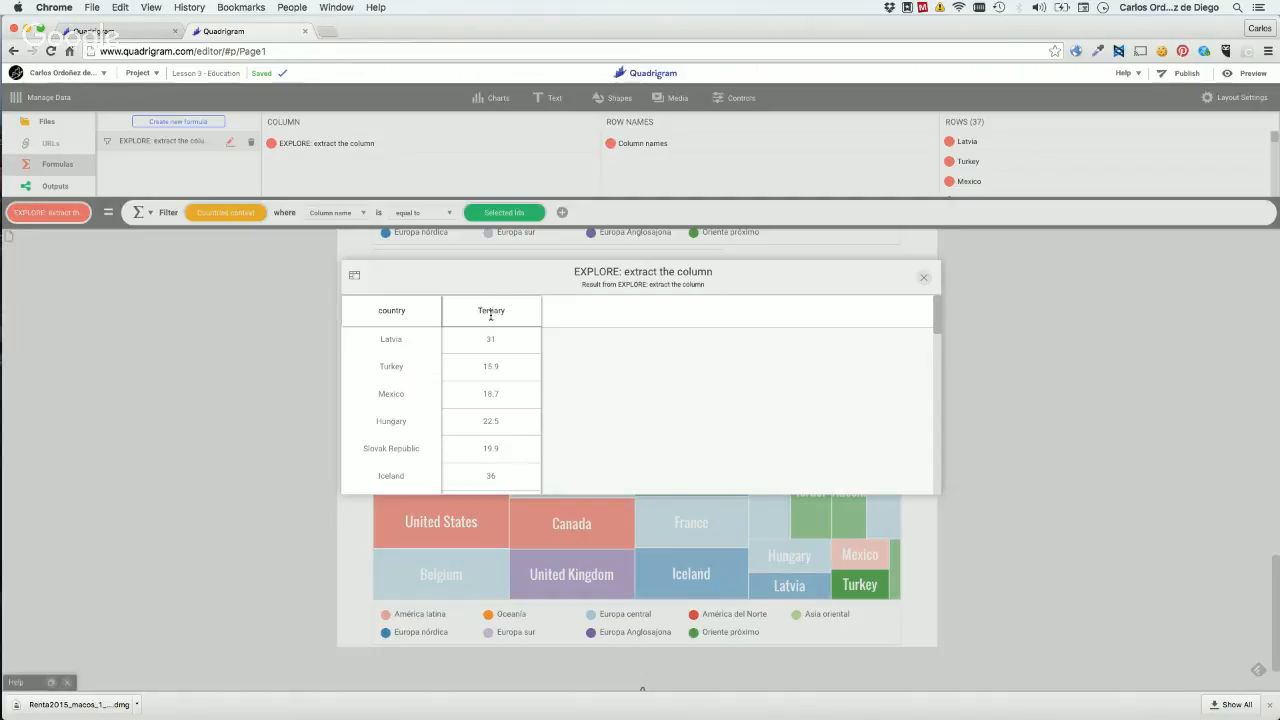
{"action": "left_click", "coordinate": [929, 278]}
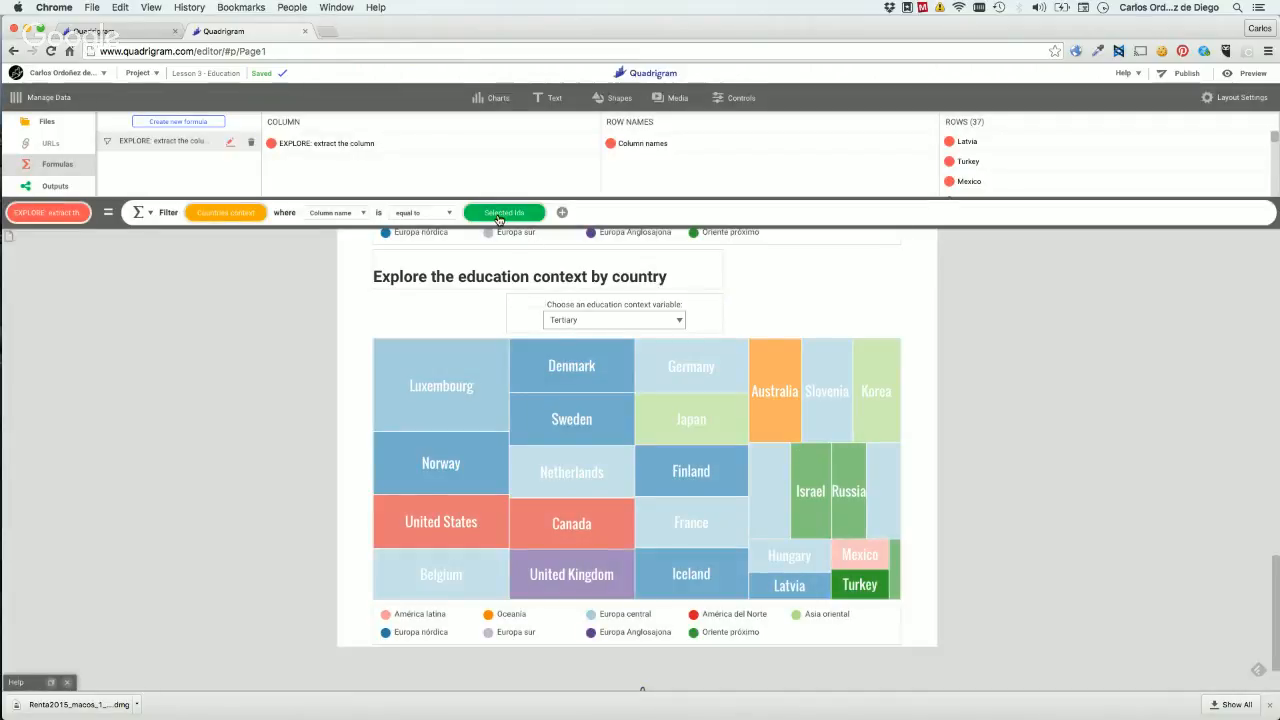
Choose Upper secondary in the education context dropdown and check the formula's result table.
{"action": "left_click", "coordinate": [613, 321]}
{"action": "left_click", "coordinate": [613, 321]}
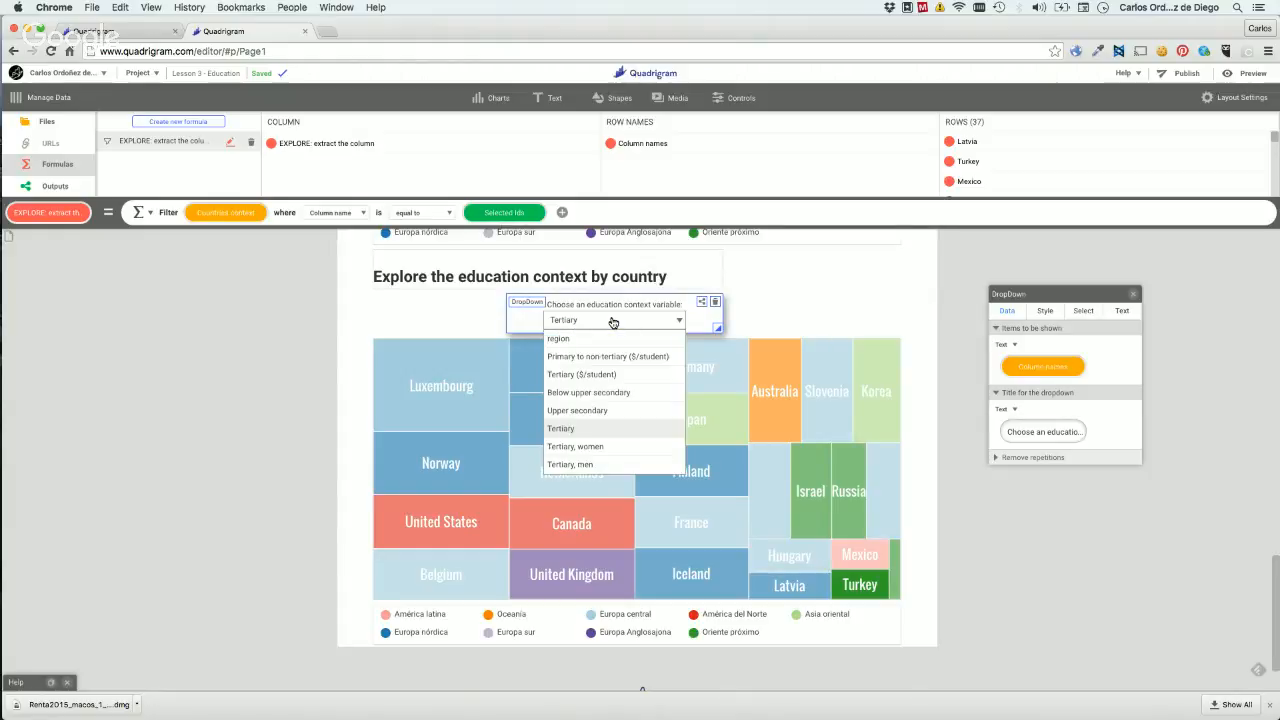
{"action": "left_click", "coordinate": [575, 410]}
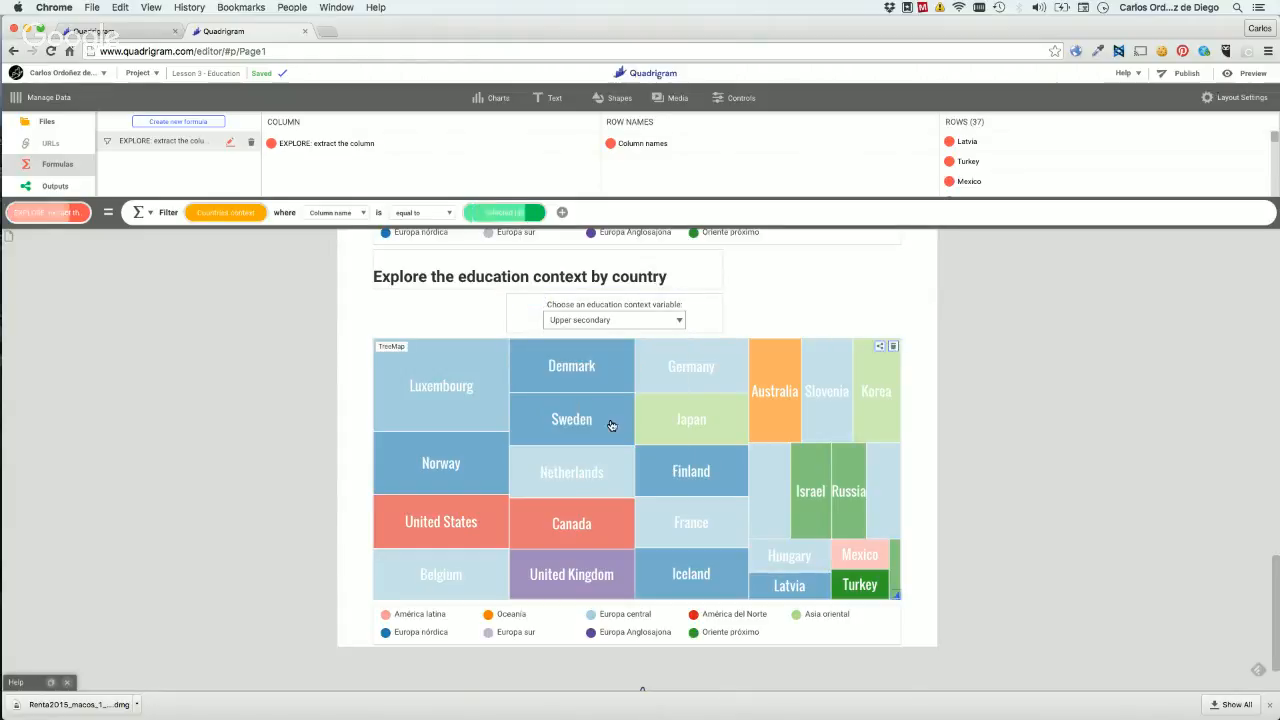
{"action": "left_click", "coordinate": [44, 213]}
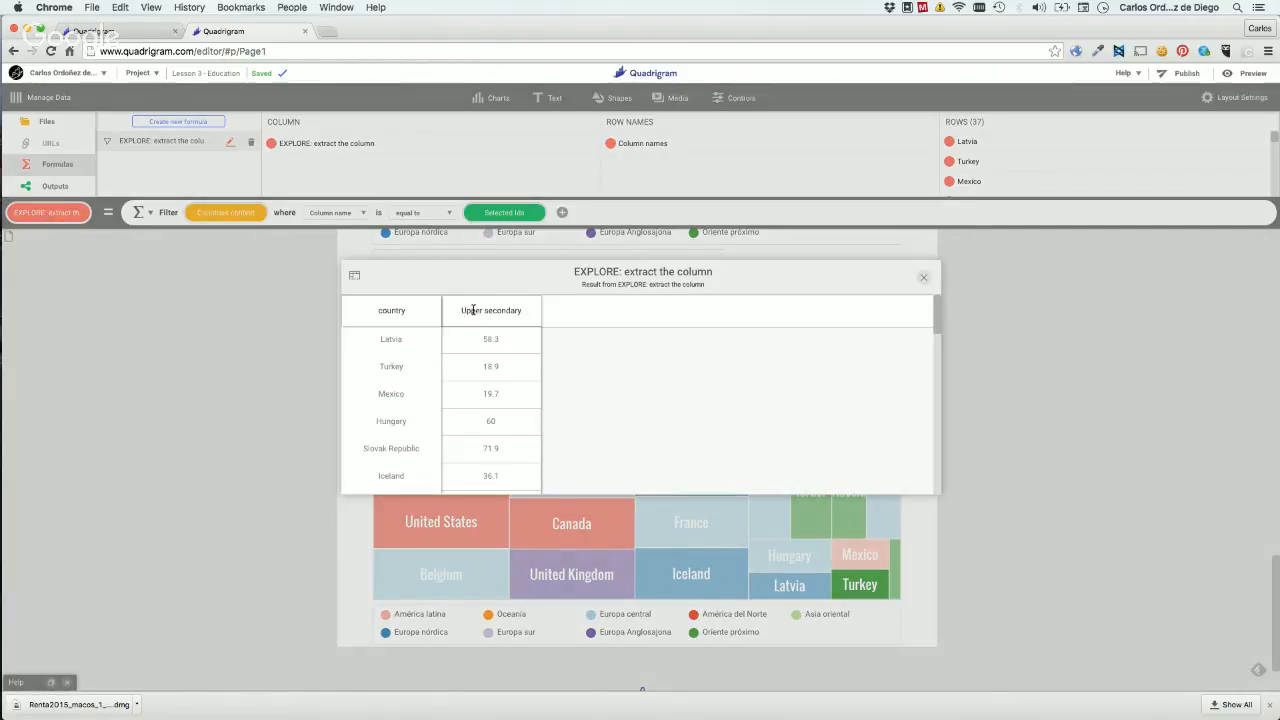
{"action": "left_click", "coordinate": [925, 279]}
Choose "Tertiary, men" in the education context dropdown and check the formula's result table.
{"action": "left_click", "coordinate": [629, 318]}
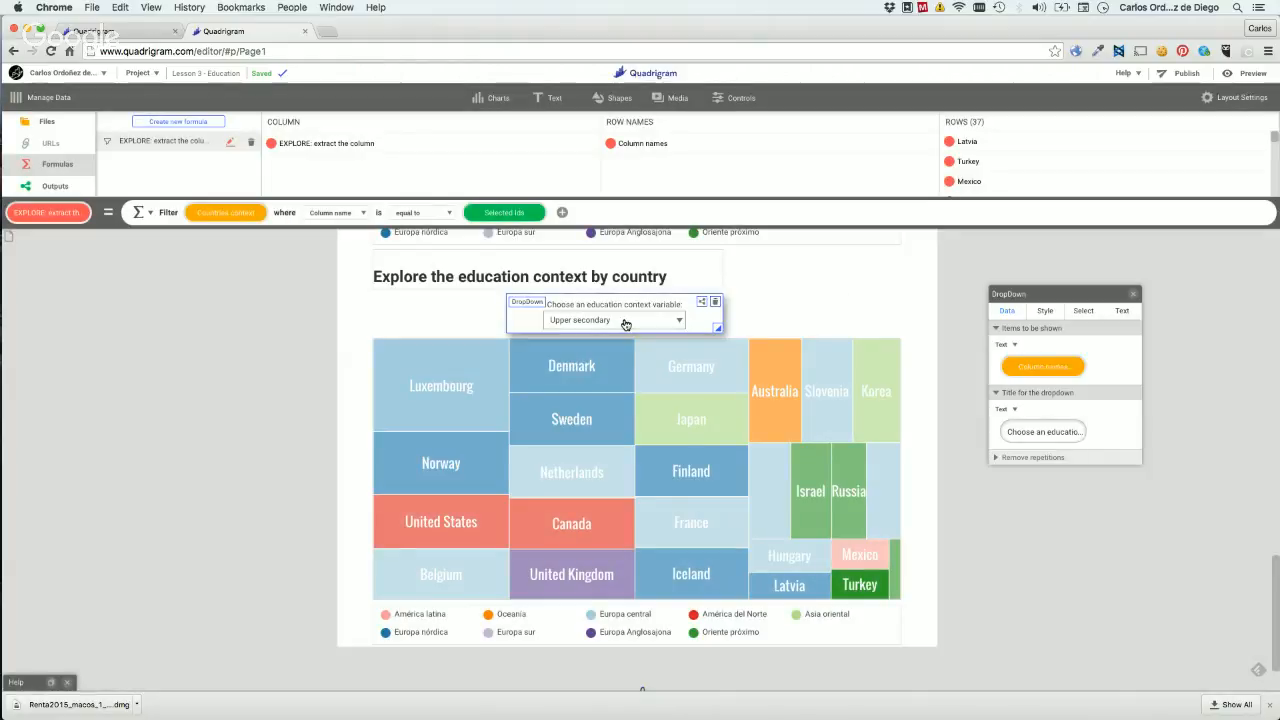
{"action": "left_click", "coordinate": [629, 320]}
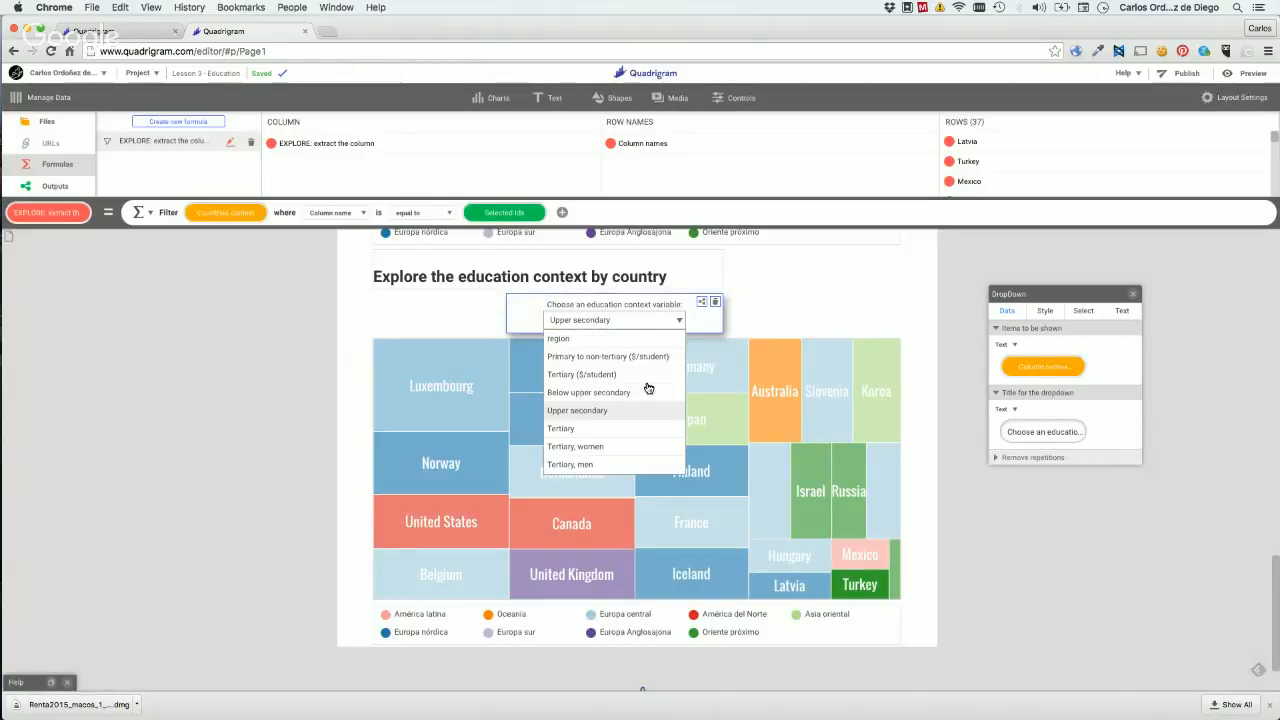
{"action": "left_click", "coordinate": [589, 465]}
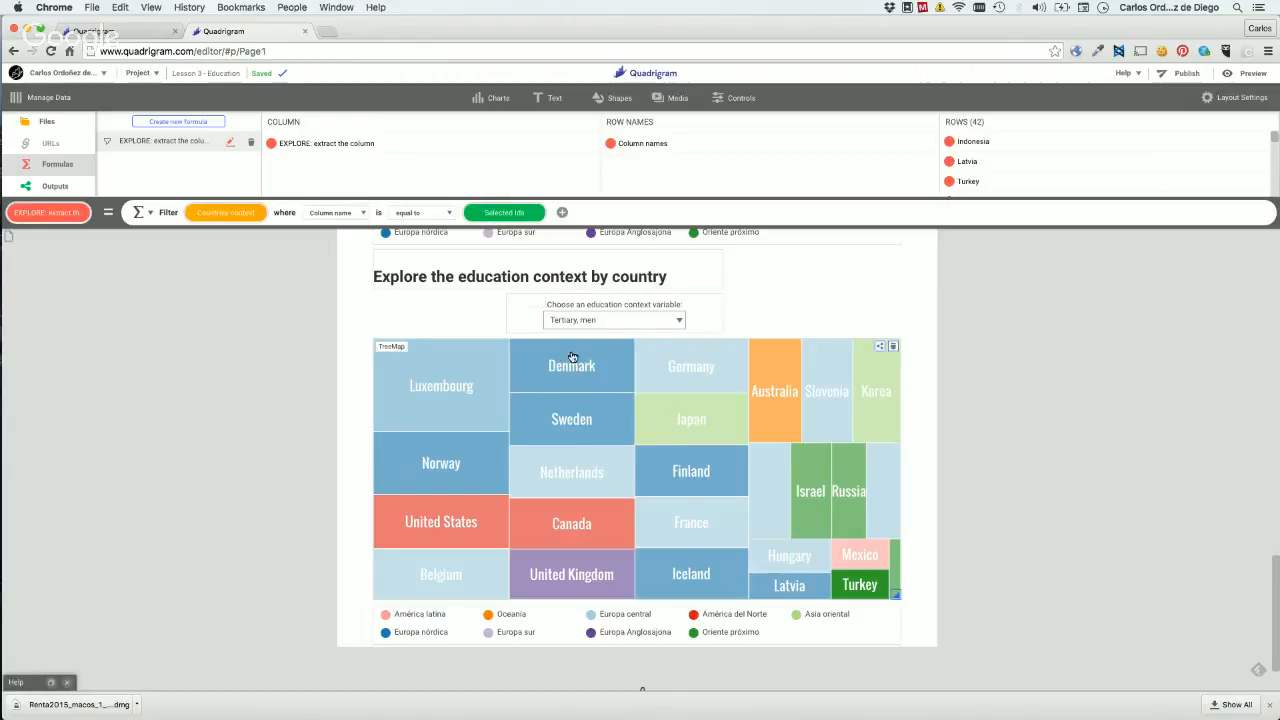
{"action": "left_click", "coordinate": [70, 210]}
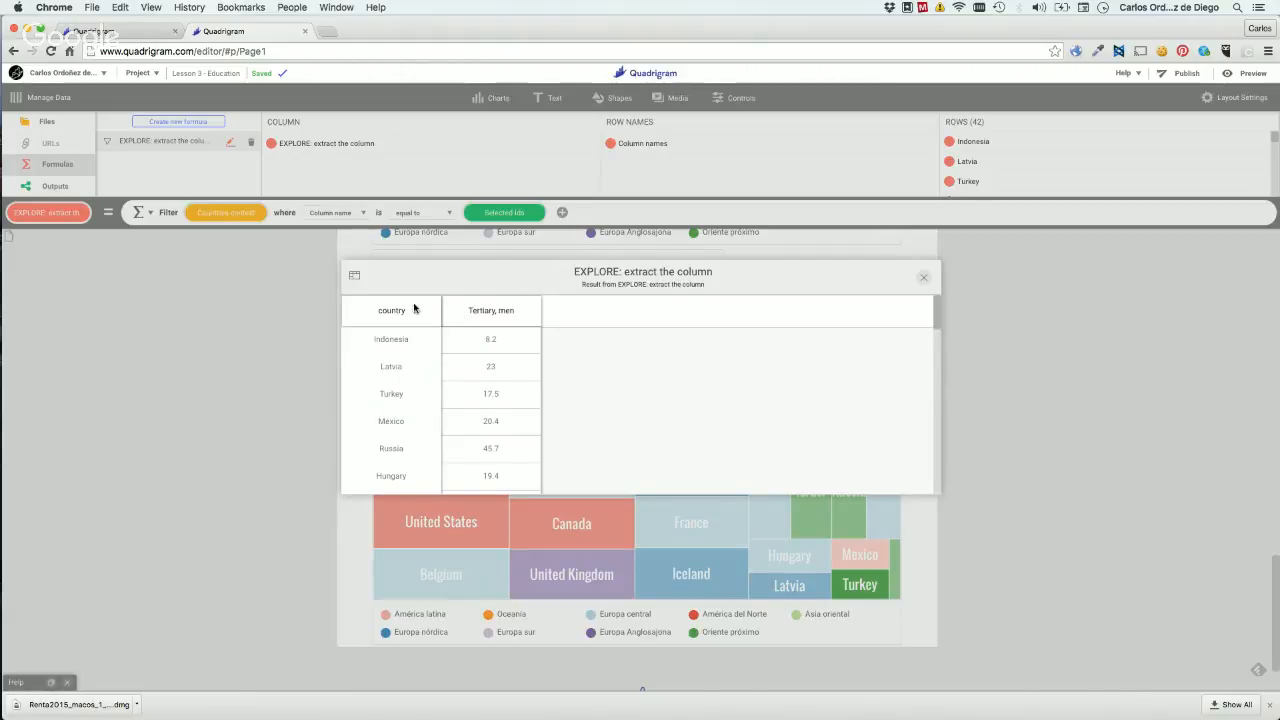
{"action": "left_click", "coordinate": [924, 284]}
Set the area of each treemap rectangle to the "EXPLORE: extract the column" formula result.
{"action": "left_click", "coordinate": [700, 366]}
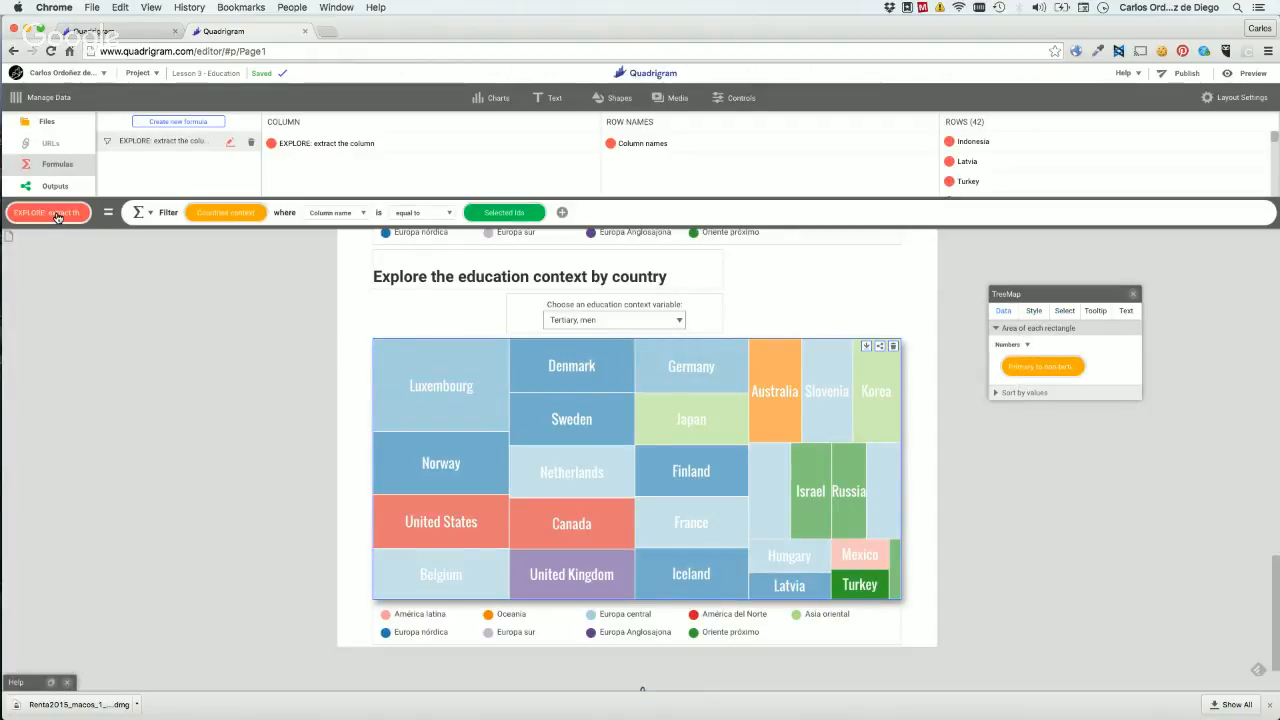
{"action": "left_click_drag", "start_coordinate": [57, 217], "coordinate": [1049, 372]}
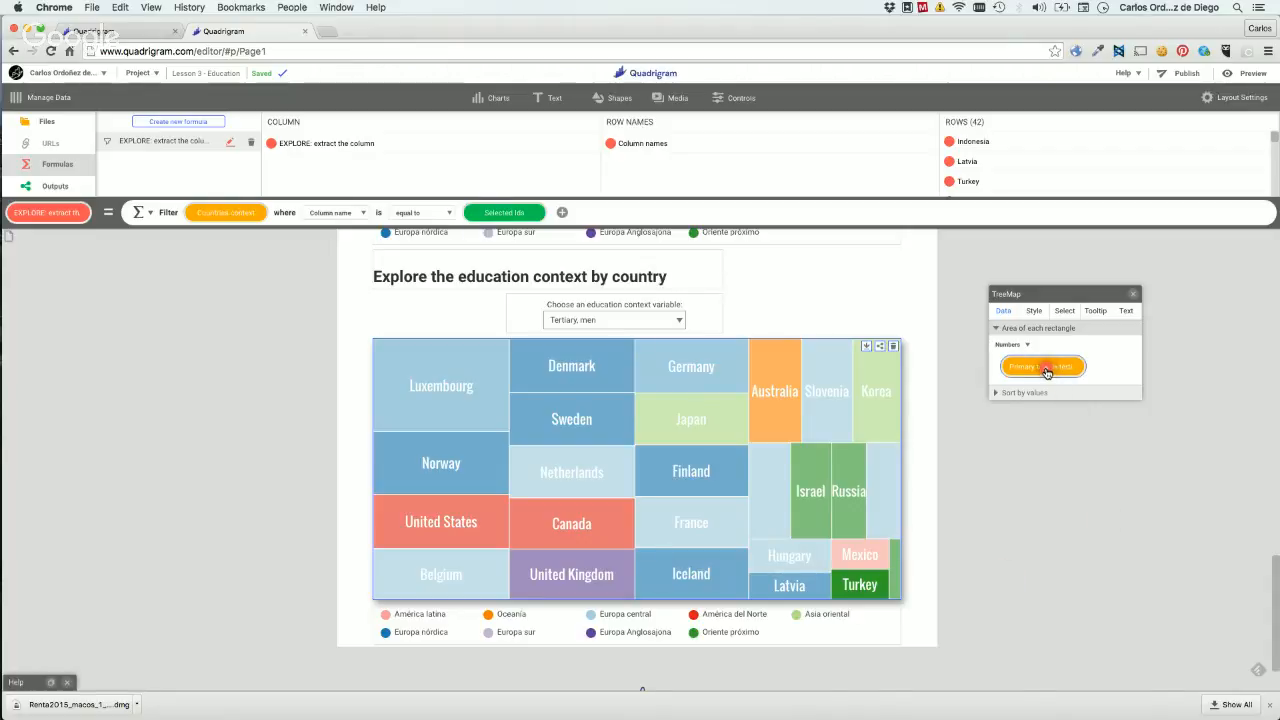
{"action": "left_click_drag", "start_coordinate": [1047, 372], "coordinate": [1047, 372]}
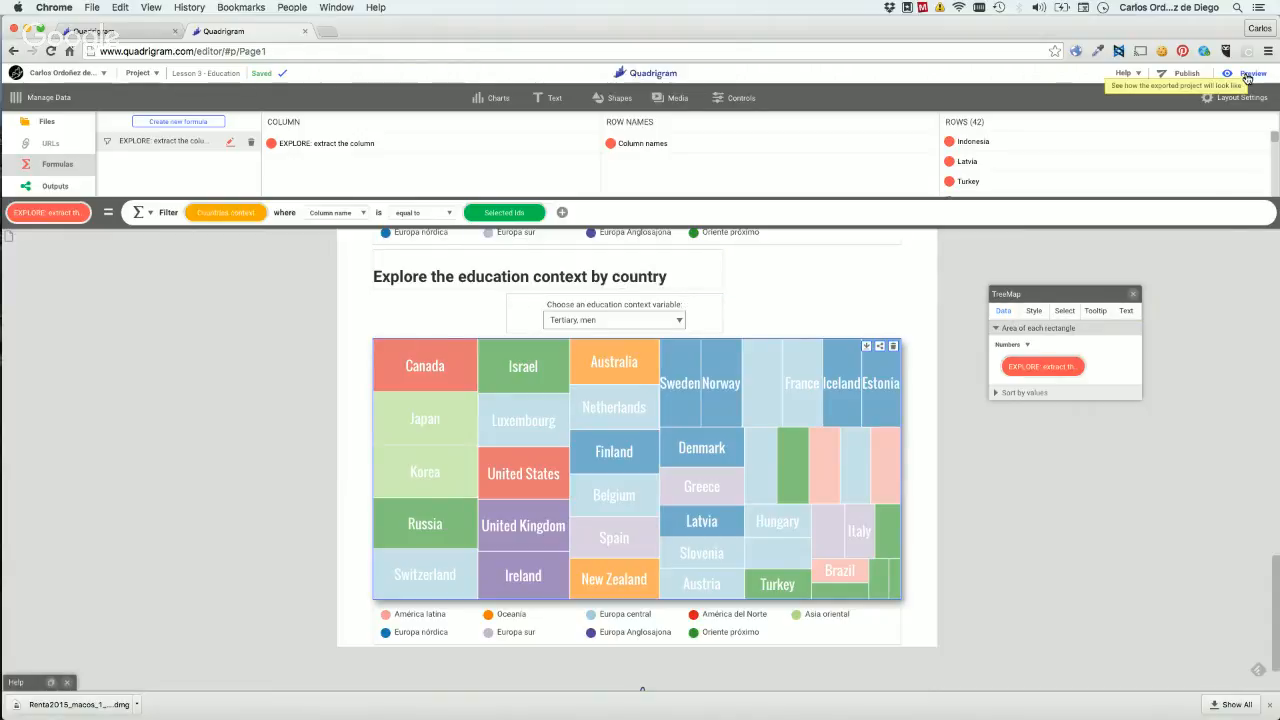
Preview the project and test the treemap's dropdown with Upper secondary, Primary to non-tertiary ($/student) and Tertiary ($/student).
{"action": "left_click", "coordinate": [1248, 79]}
{"action": "left_click", "coordinate": [583, 245]}
{"action": "left_click", "coordinate": [583, 245]}
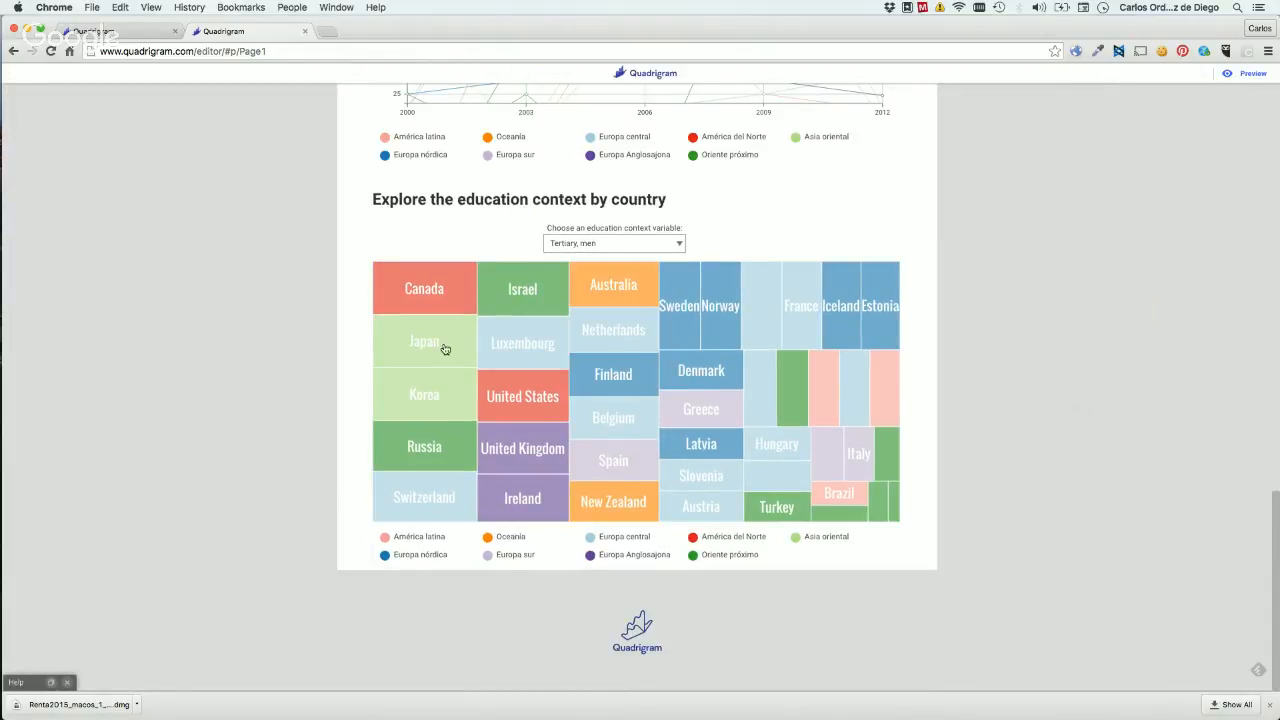
{"action": "left_click", "coordinate": [633, 246]}
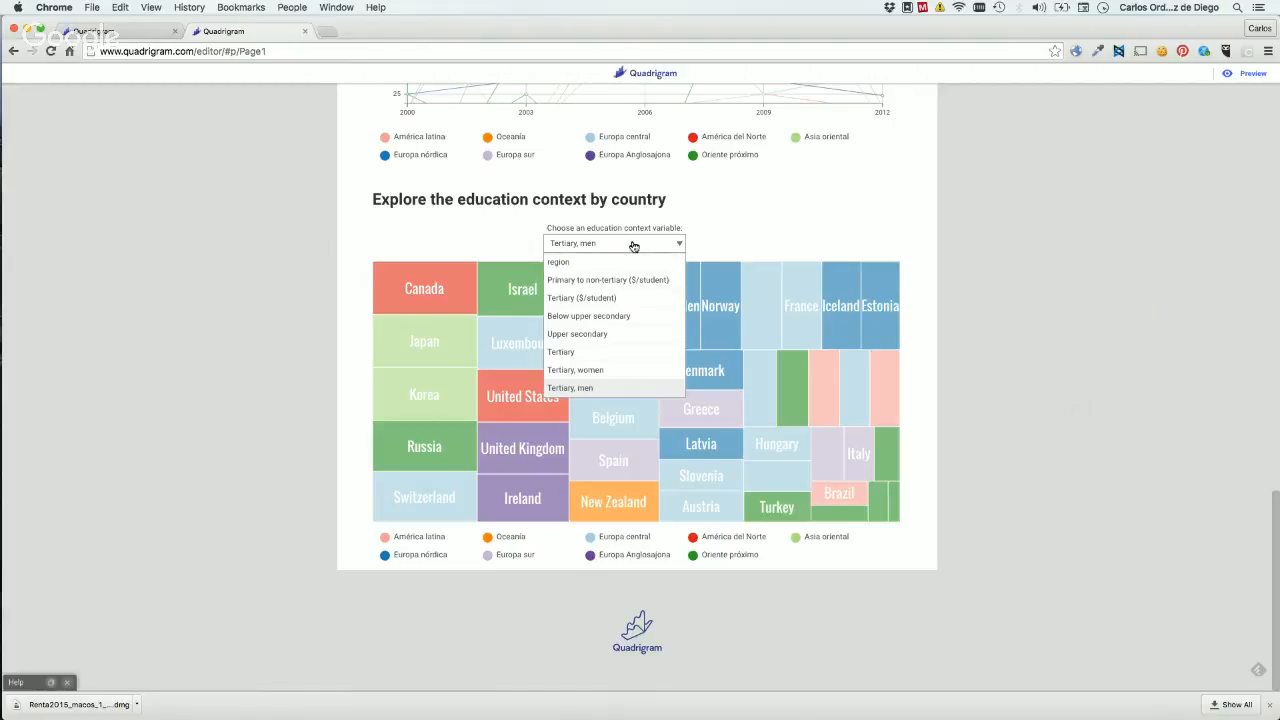
{"action": "left_click", "coordinate": [591, 335]}
{"action": "left_click", "coordinate": [594, 246]}
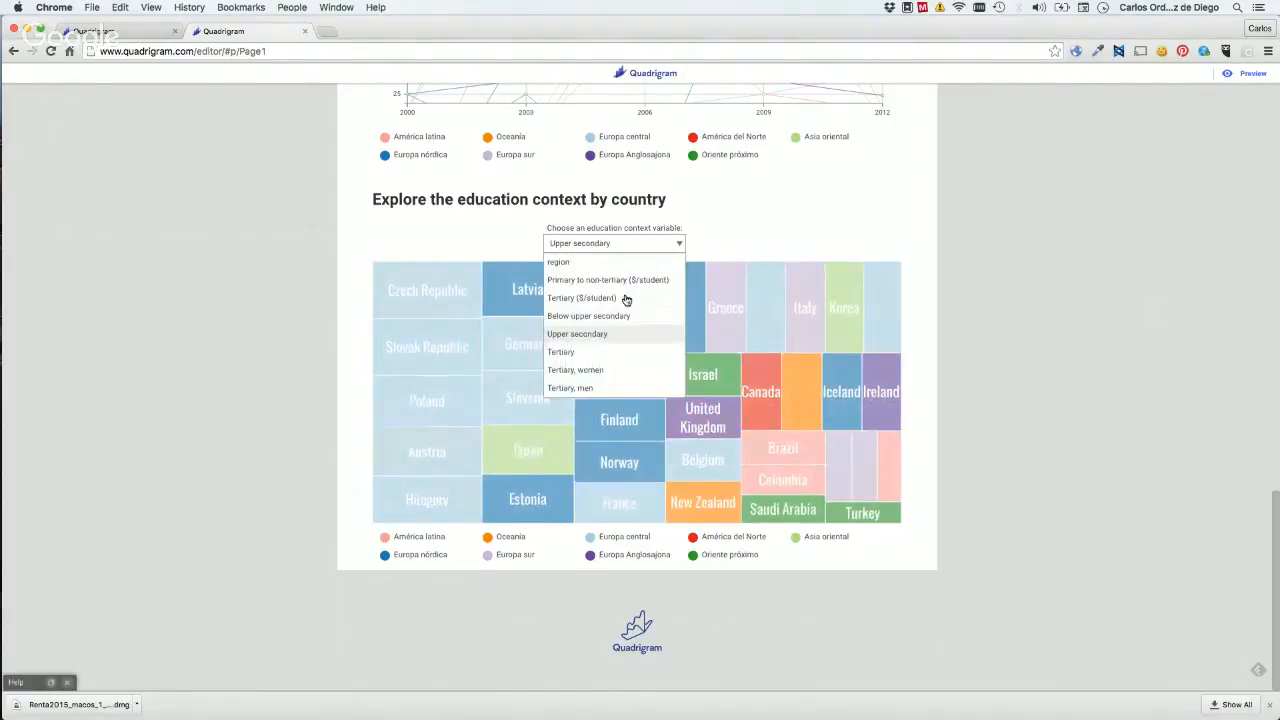
{"action": "left_click", "coordinate": [595, 281]}
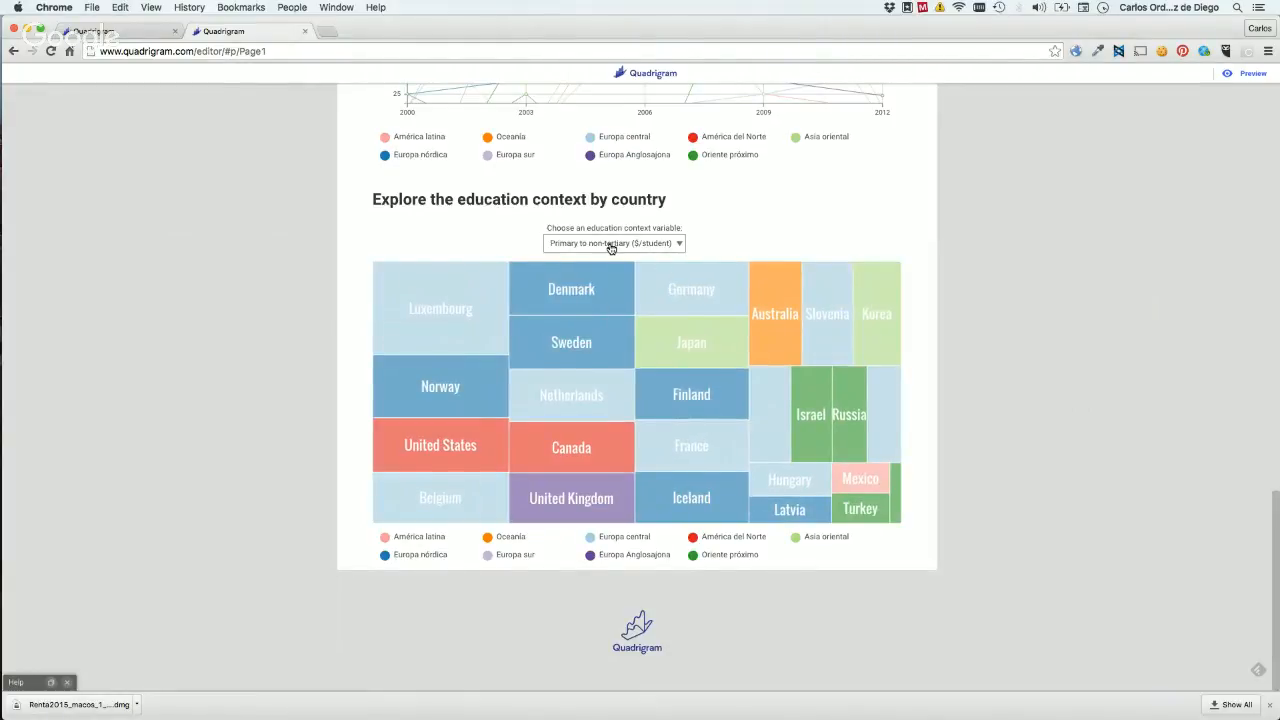
{"action": "left_click", "coordinate": [612, 246]}
{"action": "left_click", "coordinate": [563, 297]}
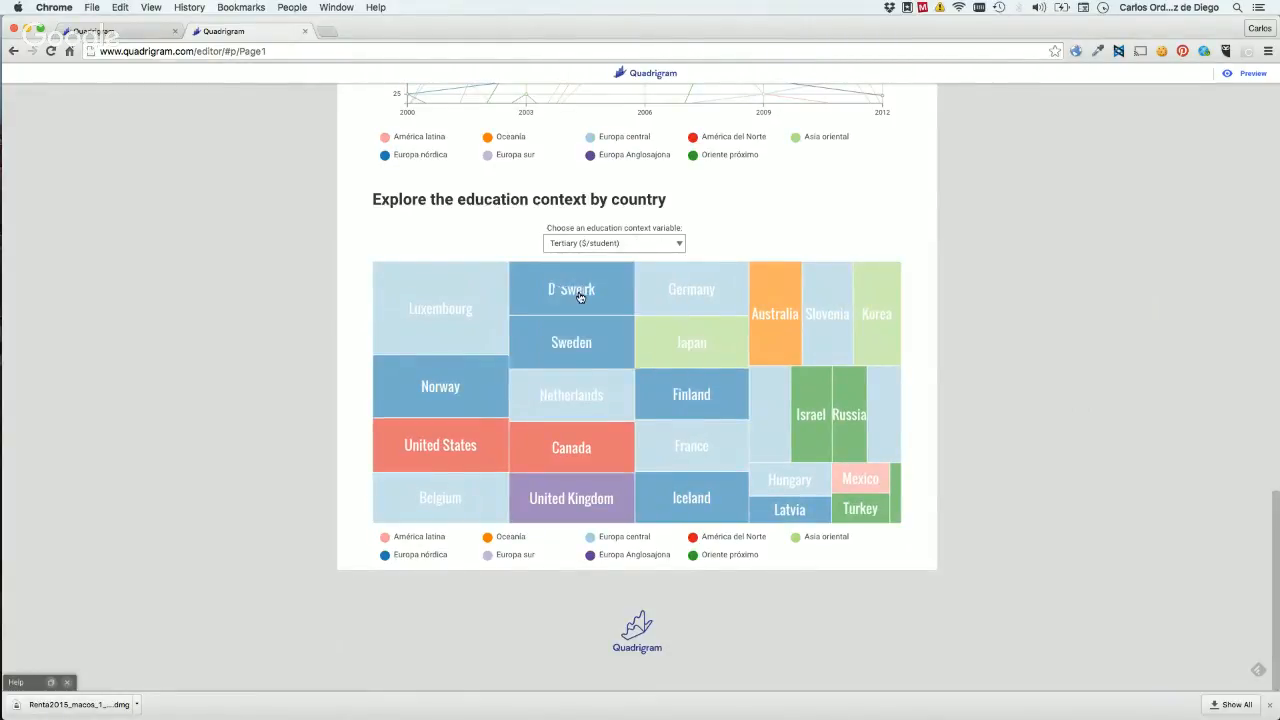
{"action": "left_click", "coordinate": [1251, 74]}
Set the treemap's transition duration to 1500 milliseconds.
{"action": "left_click", "coordinate": [672, 514]}
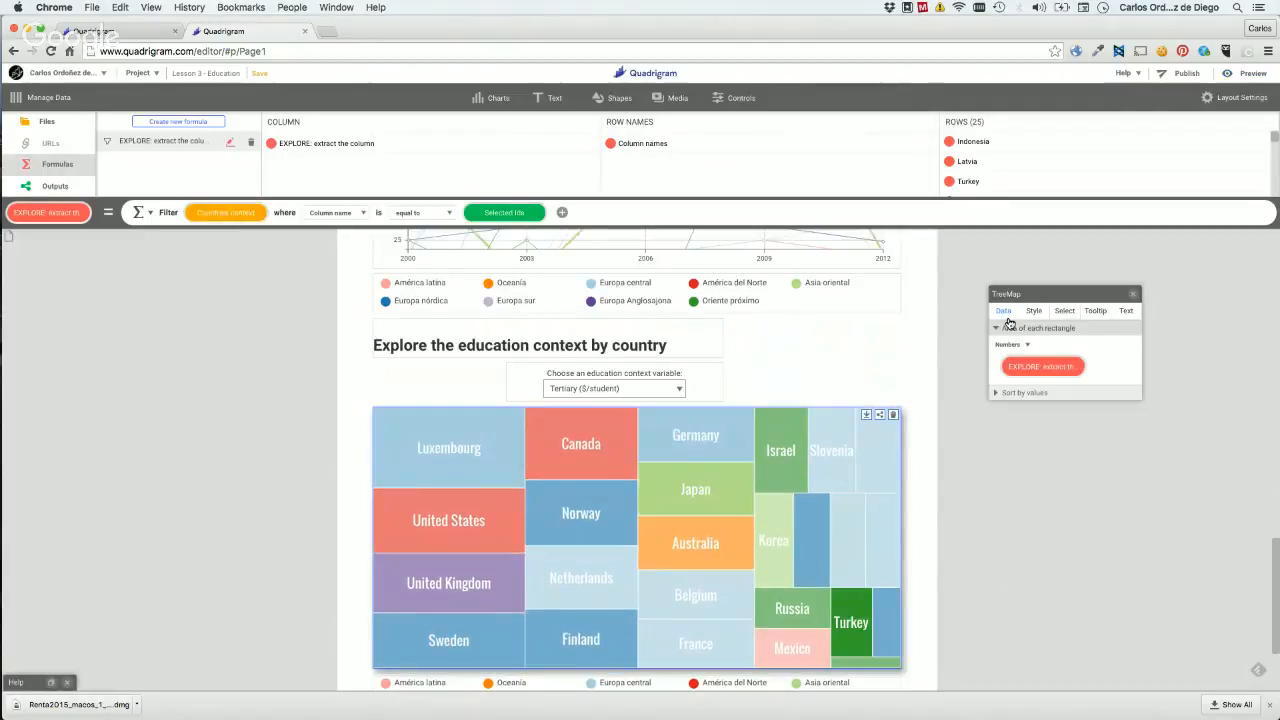
{"action": "left_click", "coordinate": [1032, 311]}
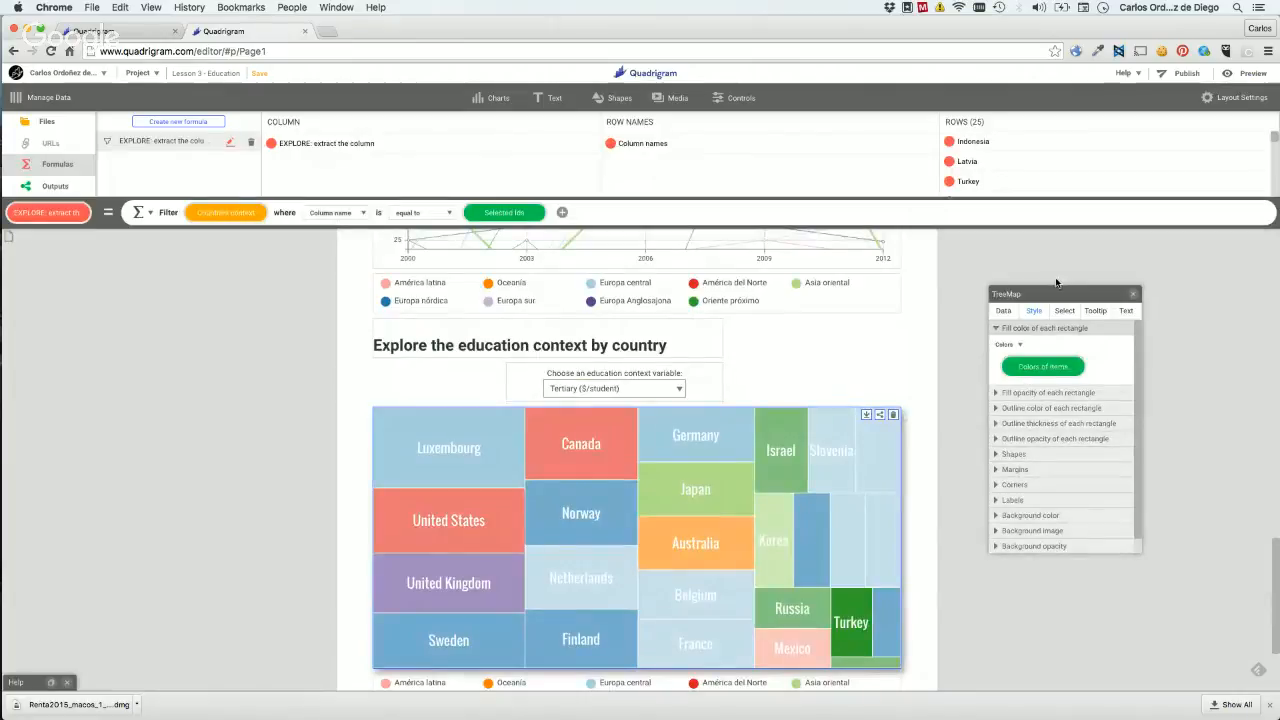
{"action": "scroll", "coordinate": [1030, 400], "scroll_direction": "down", "scroll_amount": 1}
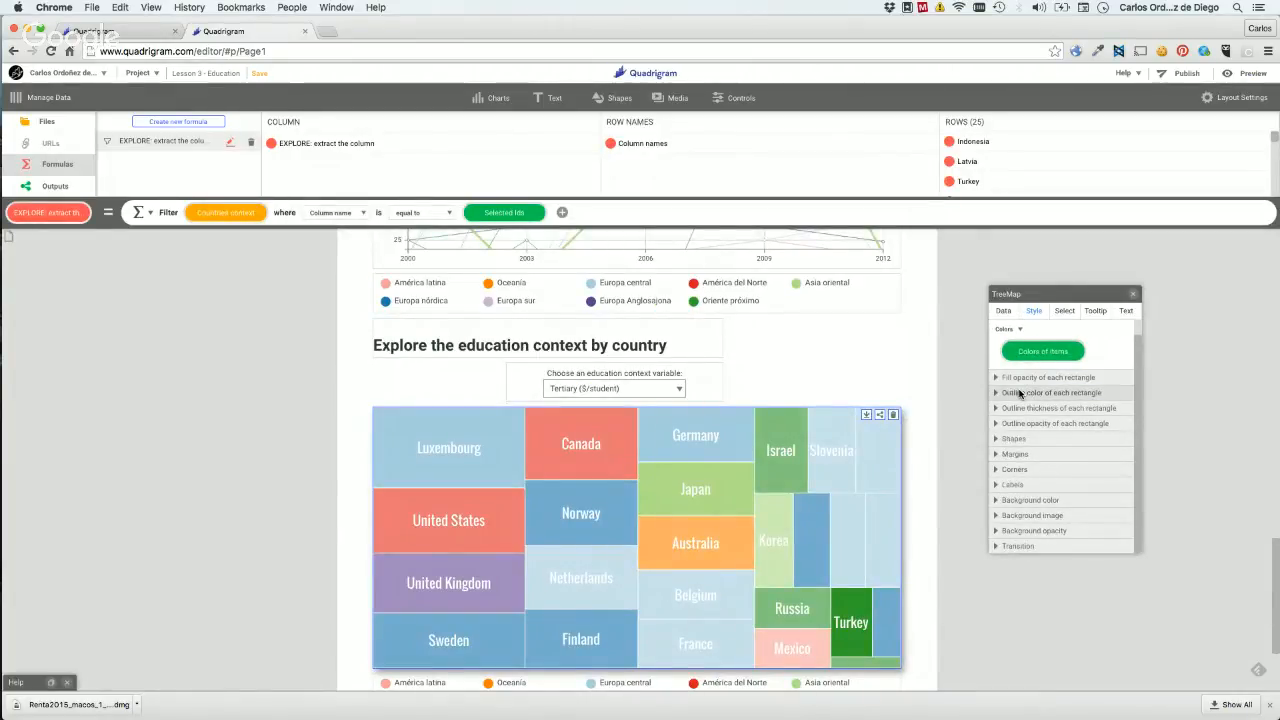
{"action": "scroll", "coordinate": [1011, 551], "scroll_direction": "down", "scroll_amount": 3}
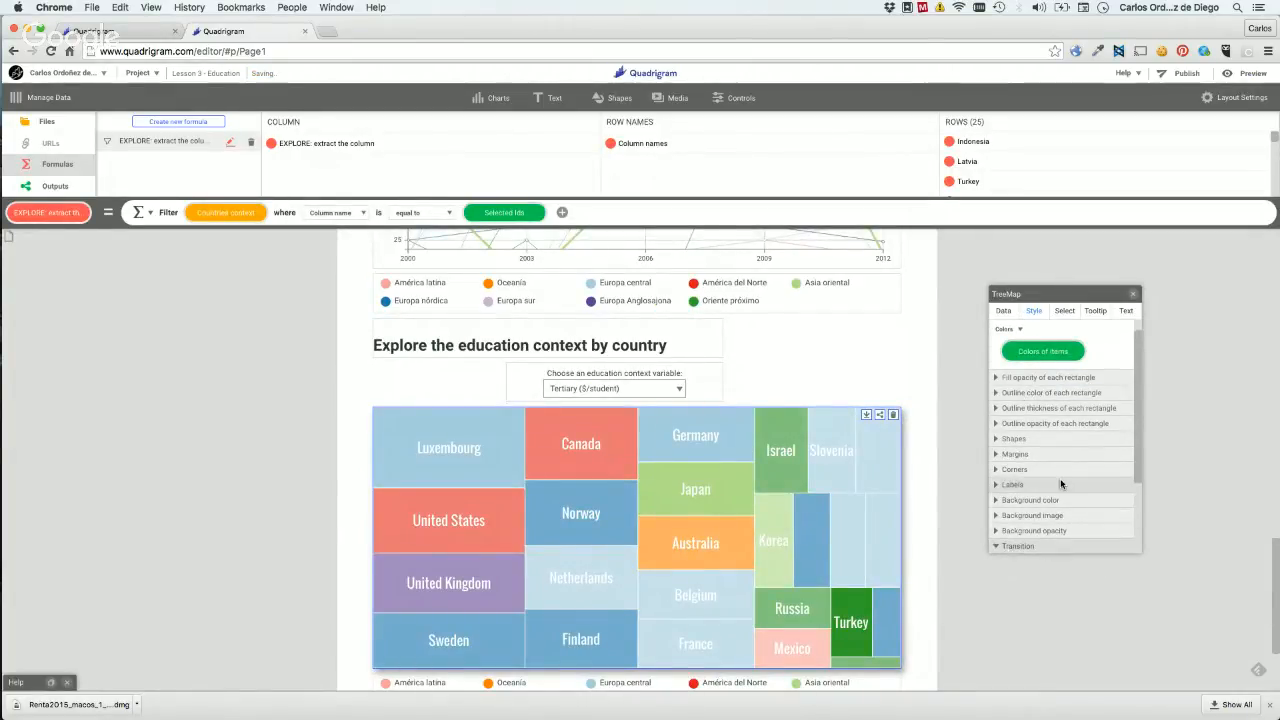
{"action": "left_click", "coordinate": [1060, 480]}
{"action": "double_click", "coordinate": [1039, 534]}
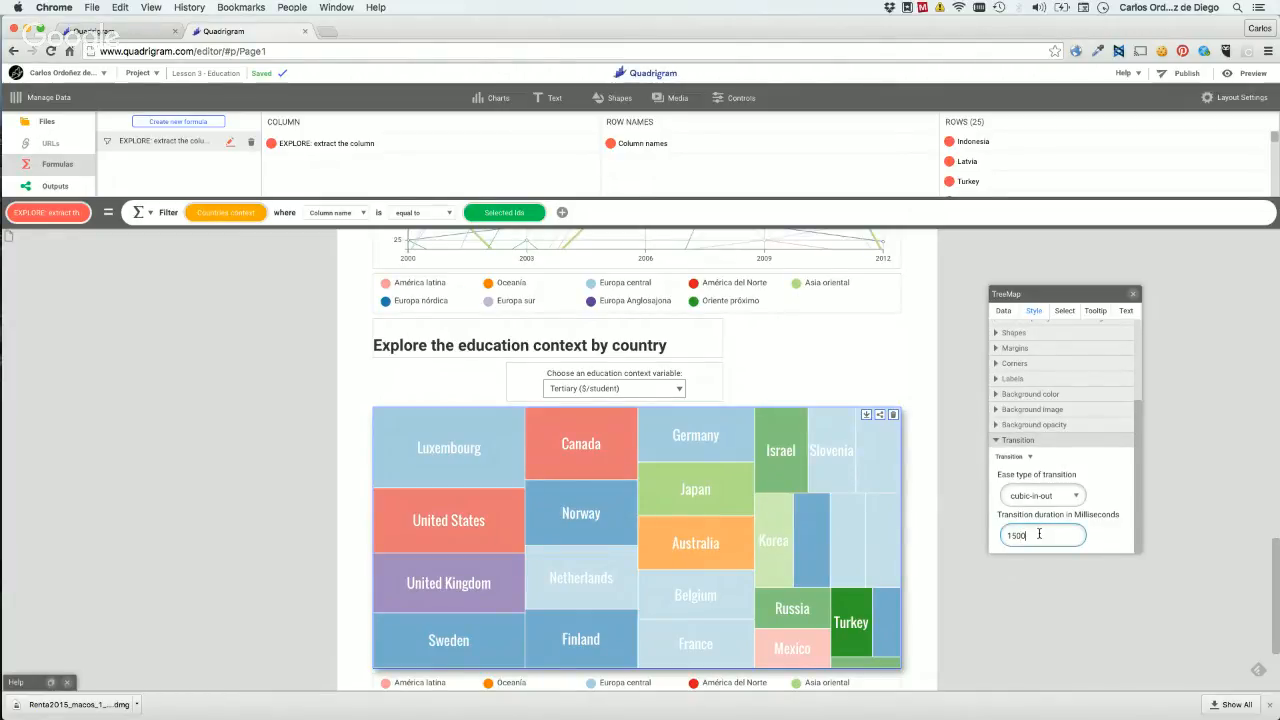
{"action": "key", "text": "Return"}
{"action": "left_click", "coordinate": [1234, 259]}
Preview the project and test the treemap's dropdown with "Tertiary, women" and "Tertiary, men".
{"action": "left_click", "coordinate": [1246, 73]}
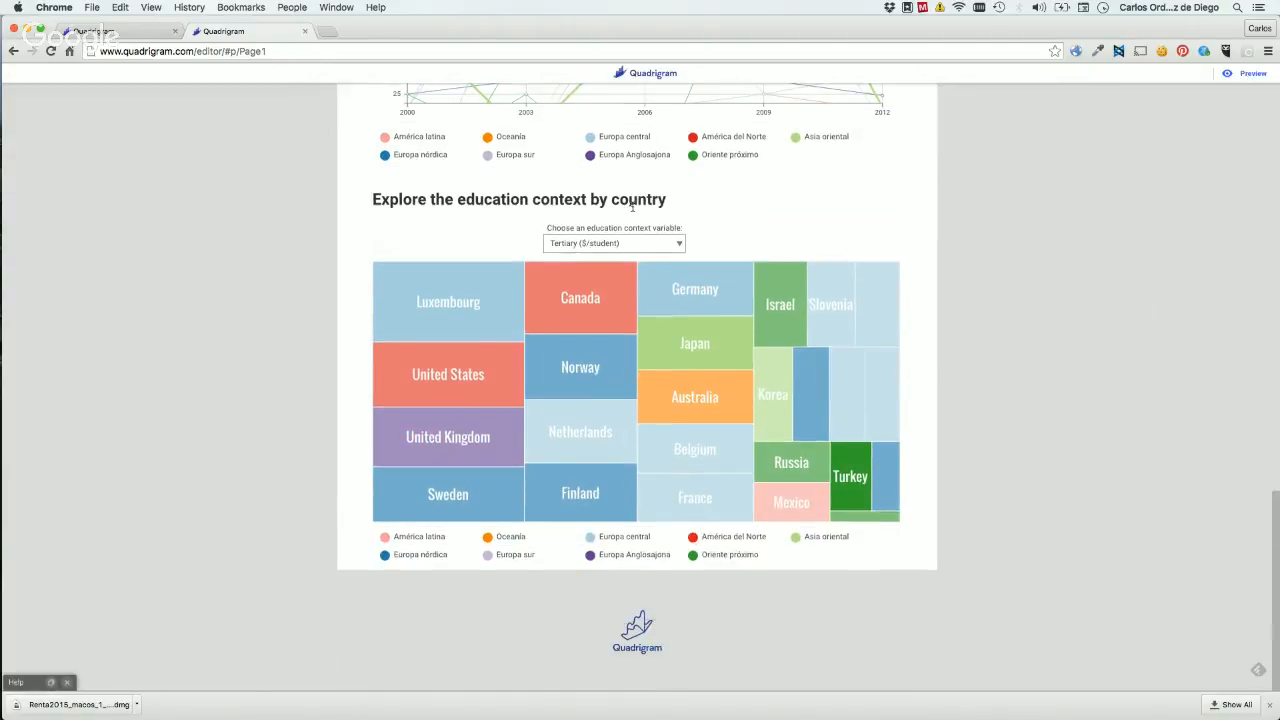
{"action": "left_click", "coordinate": [625, 244]}
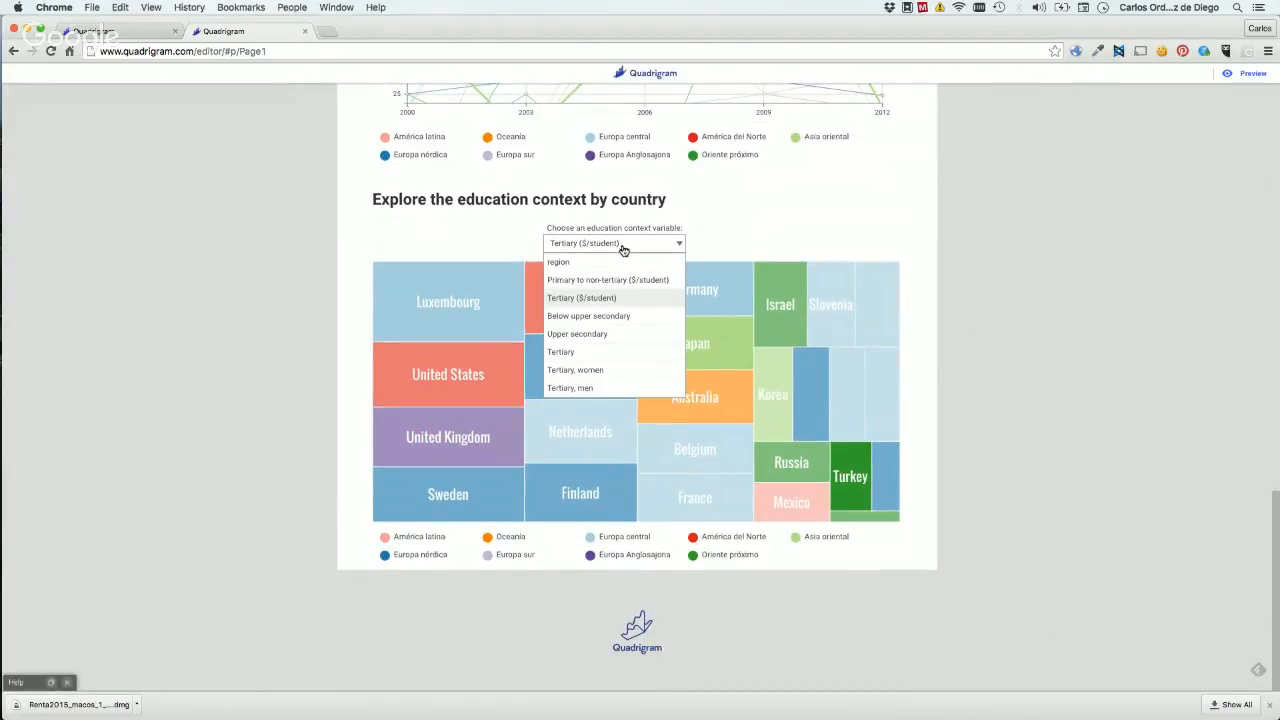
{"action": "left_click", "coordinate": [575, 370]}
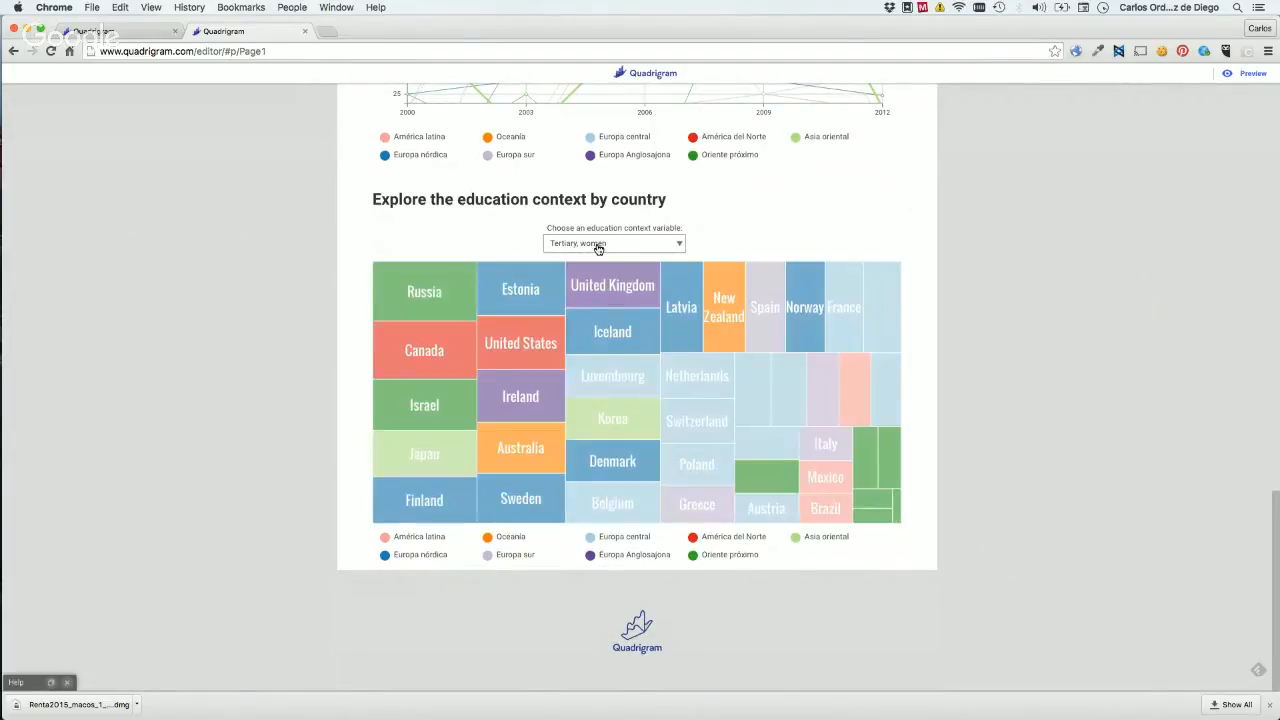
{"action": "left_click", "coordinate": [597, 246]}
{"action": "left_click", "coordinate": [586, 388]}
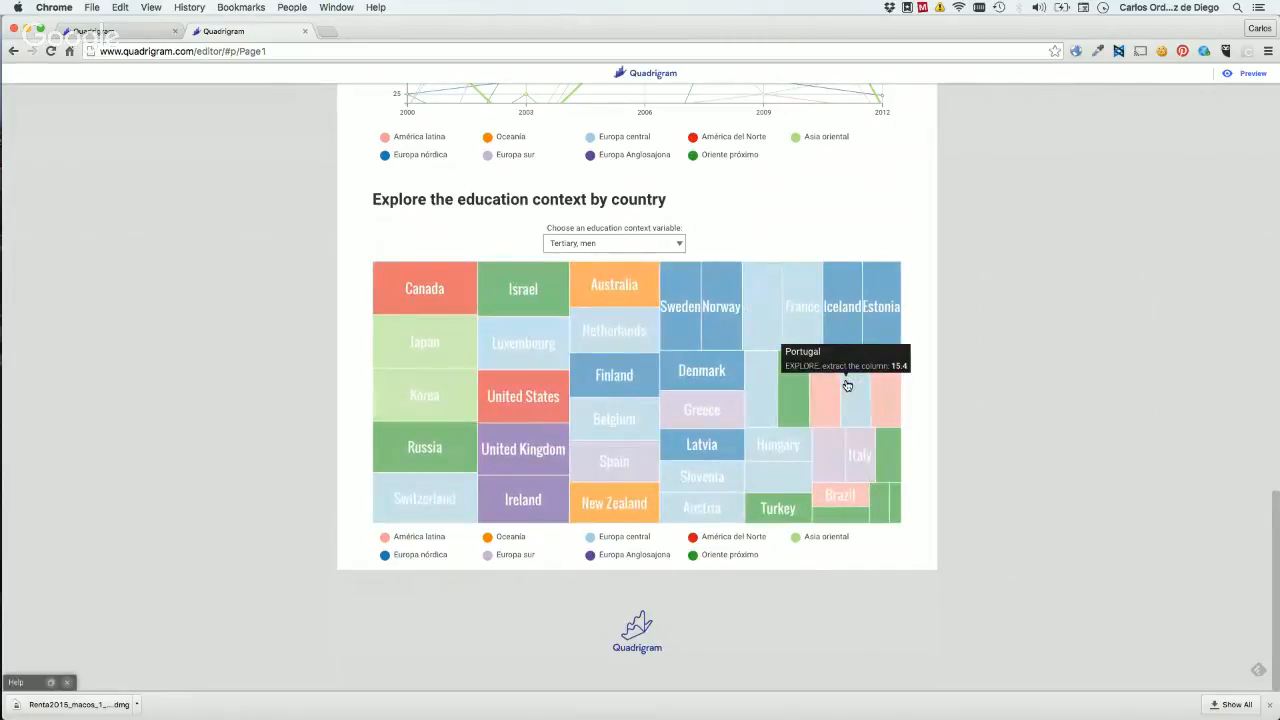
Look over the previewed page's dropdown options and charts, from the treemap up to the PISA results map and back.
{"action": "scroll", "coordinate": [1006, 333], "scroll_direction": "up", "scroll_amount": 3}
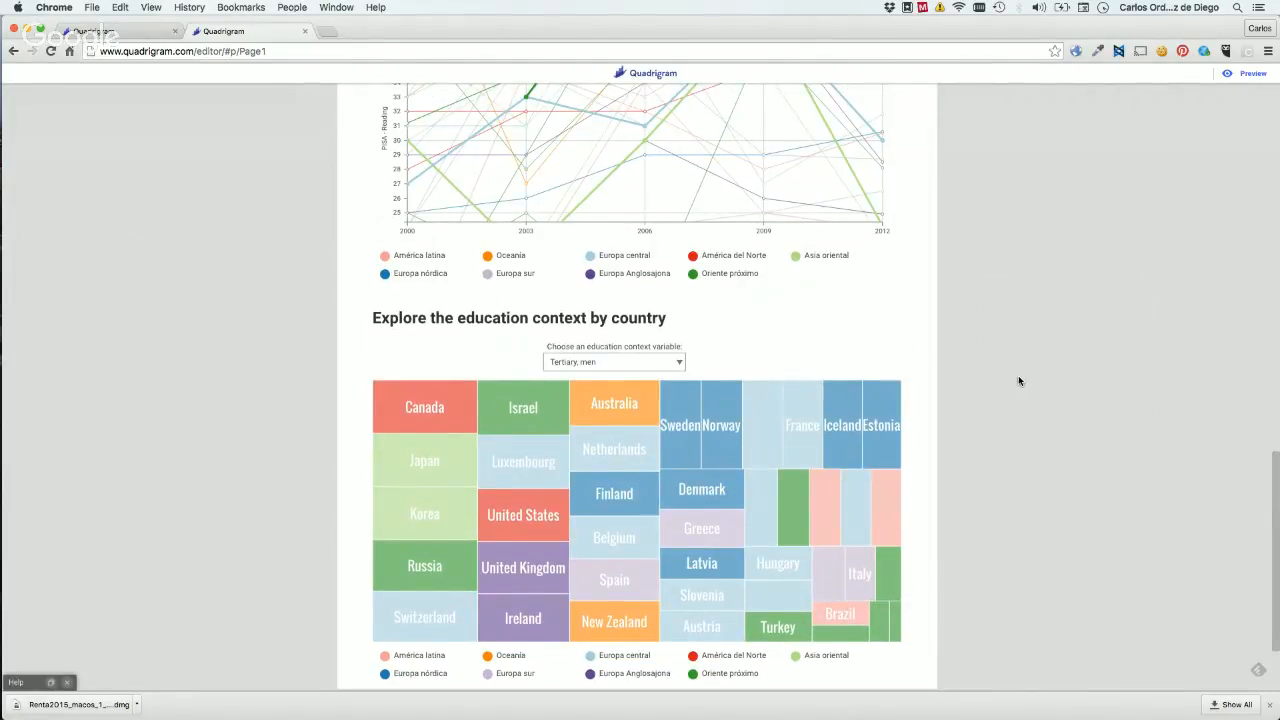
{"action": "scroll", "coordinate": [1018, 381], "scroll_direction": "down", "scroll_amount": 1}
{"action": "scroll", "coordinate": [1018, 381], "scroll_direction": "down", "scroll_amount": 2}
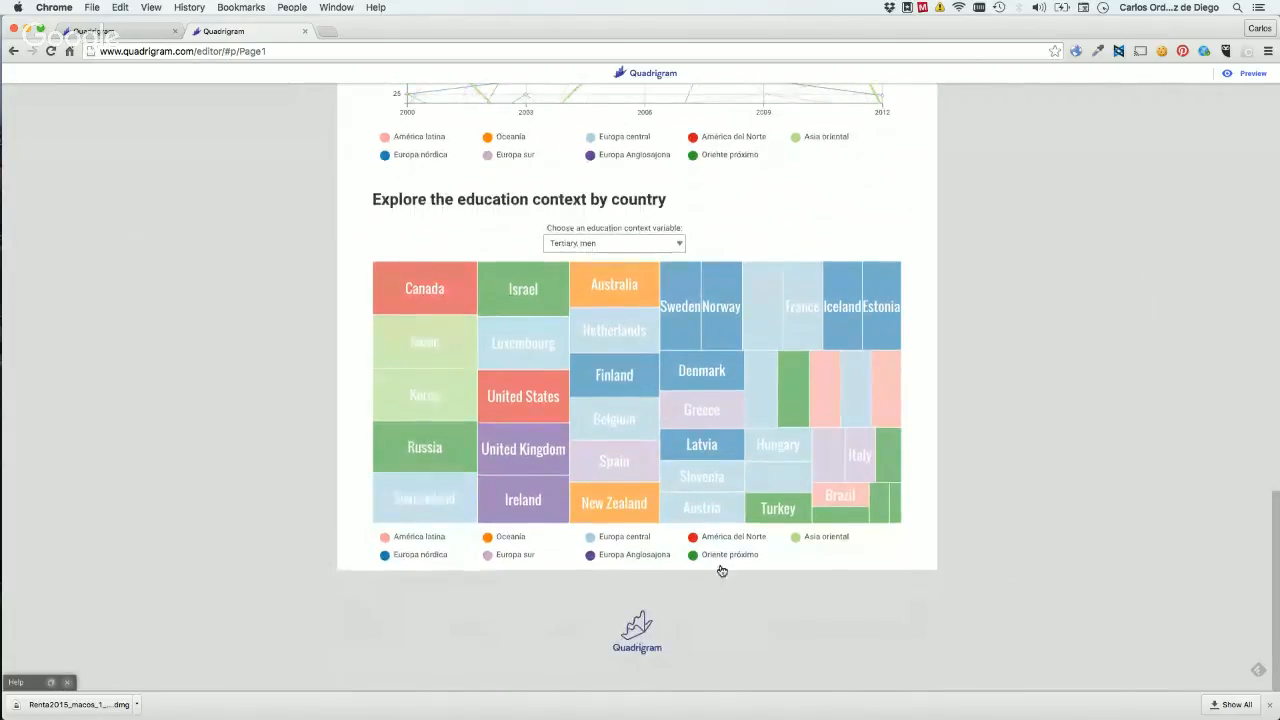
{"action": "scroll", "coordinate": [972, 266], "scroll_direction": "up", "scroll_amount": 1}
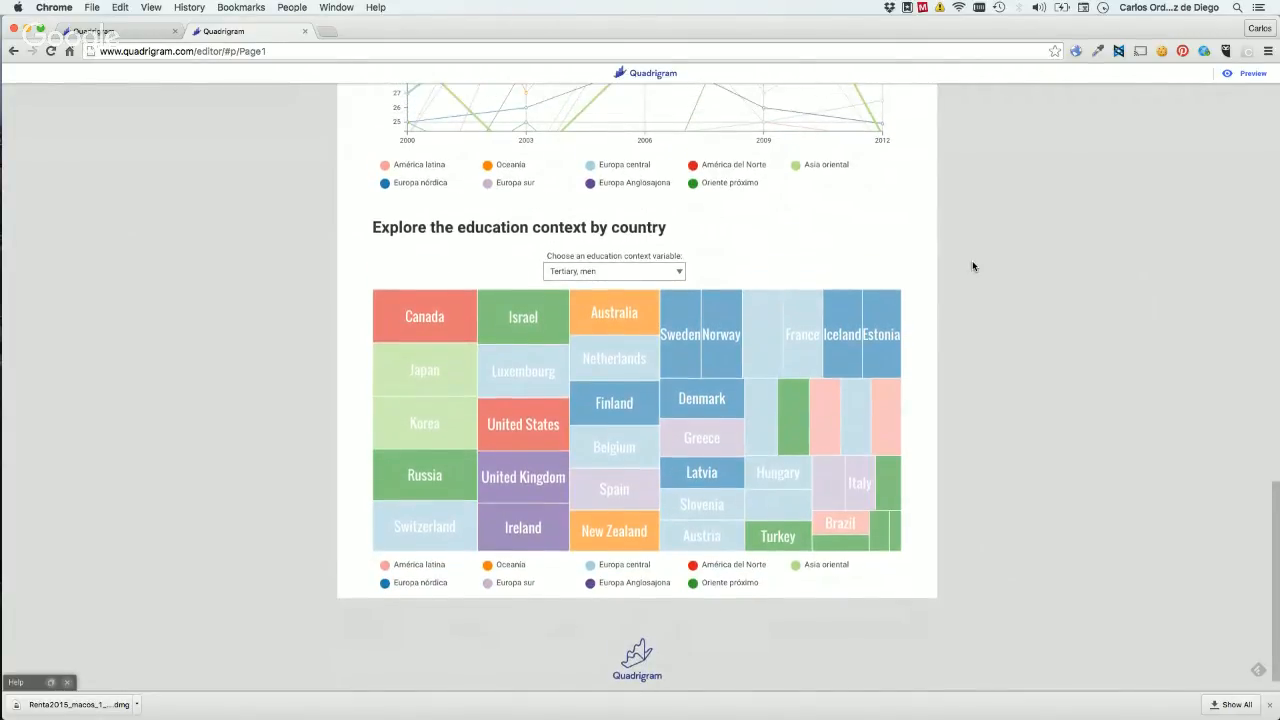
{"action": "left_click", "coordinate": [612, 275]}
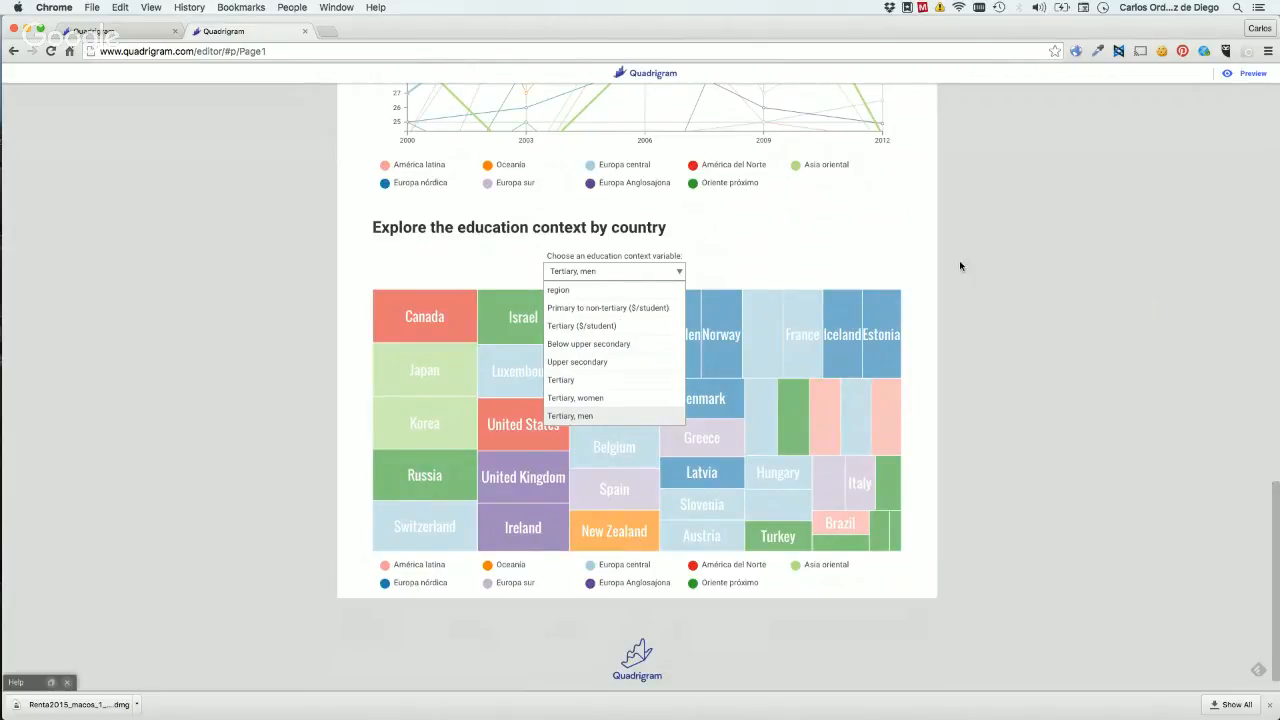
{"action": "left_click", "coordinate": [855, 237]}
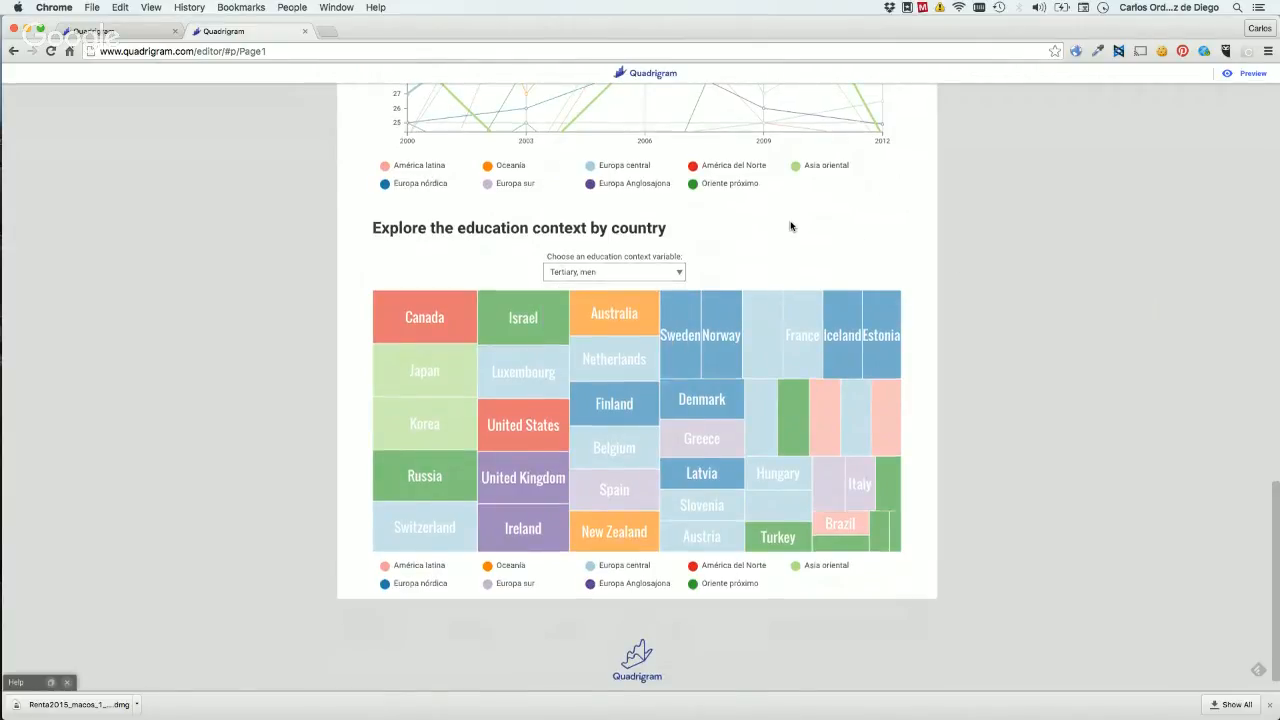
{"action": "scroll", "coordinate": [790, 226], "scroll_direction": "up", "scroll_amount": 5}
{"action": "scroll", "coordinate": [790, 226], "scroll_direction": "up", "scroll_amount": 5}
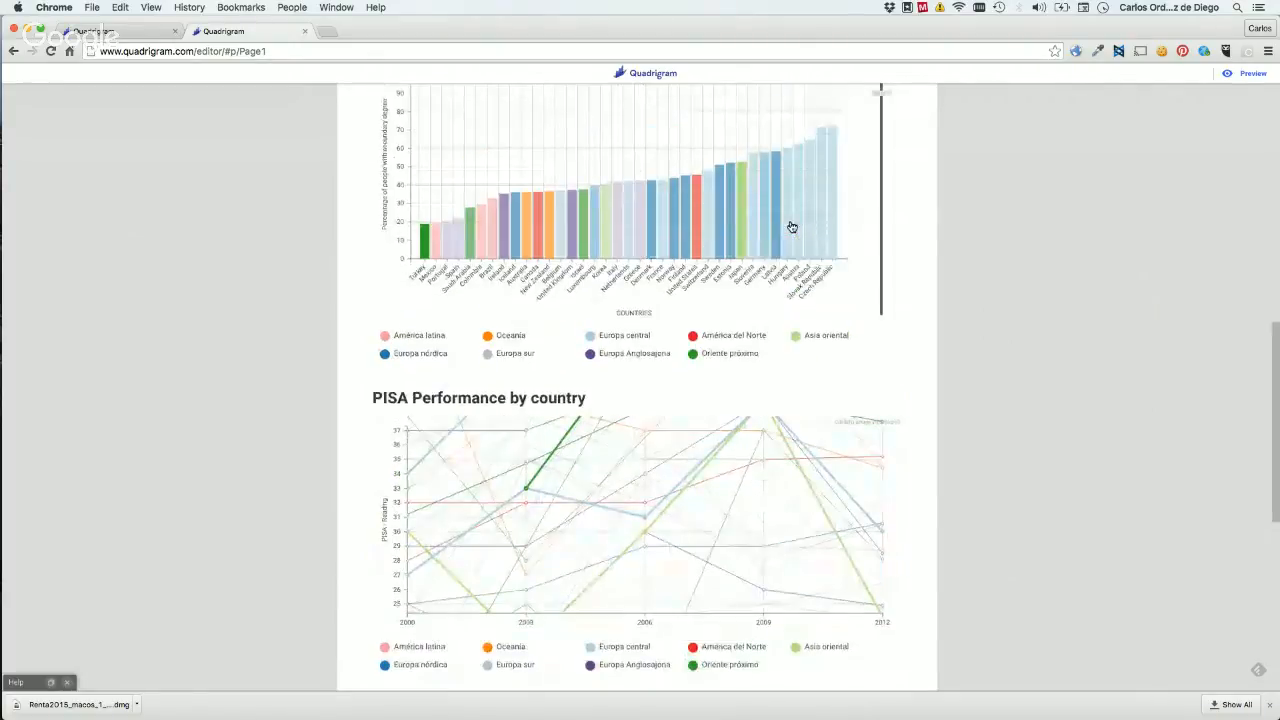
{"action": "scroll", "coordinate": [1024, 217], "scroll_direction": "up", "scroll_amount": 4}
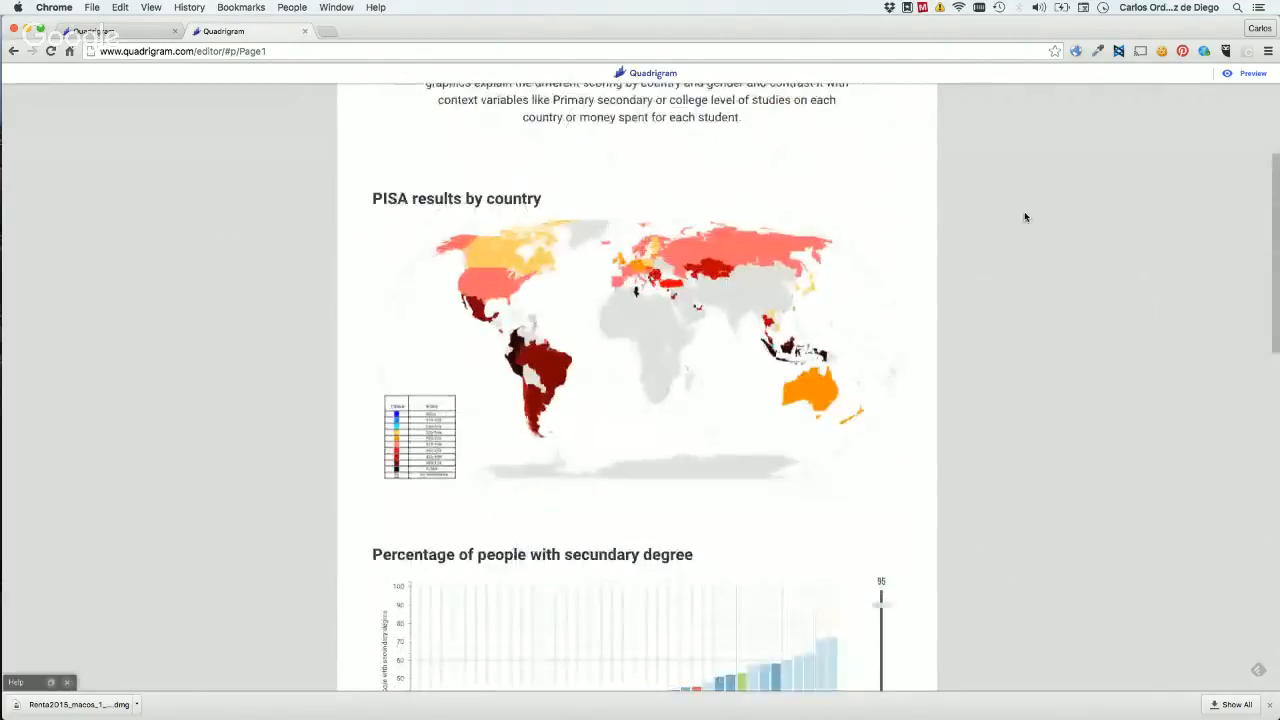
{"action": "scroll", "coordinate": [1024, 217], "scroll_direction": "up", "scroll_amount": 3}
{"action": "scroll", "coordinate": [1024, 217], "scroll_direction": "down", "scroll_amount": 10}
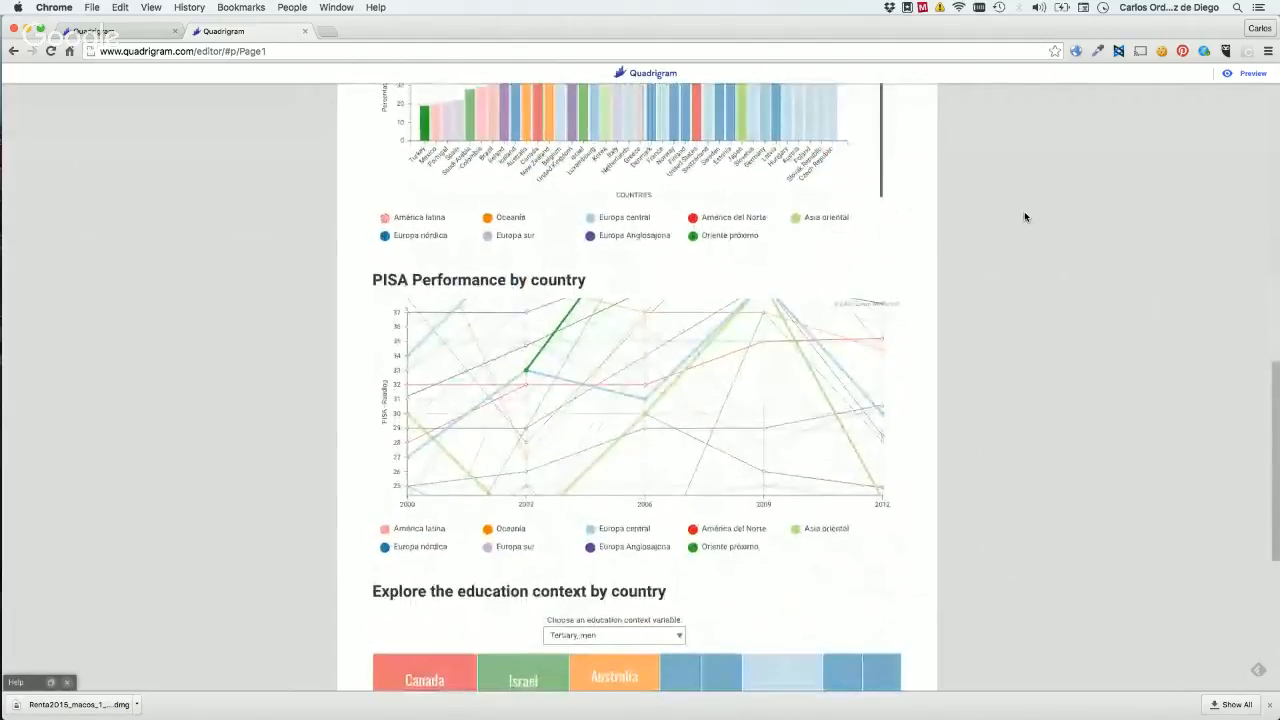
{"action": "scroll", "coordinate": [1024, 211], "scroll_direction": "down", "scroll_amount": 3}
{"action": "scroll", "coordinate": [848, 326], "scroll_direction": "down", "scroll_amount": 1}
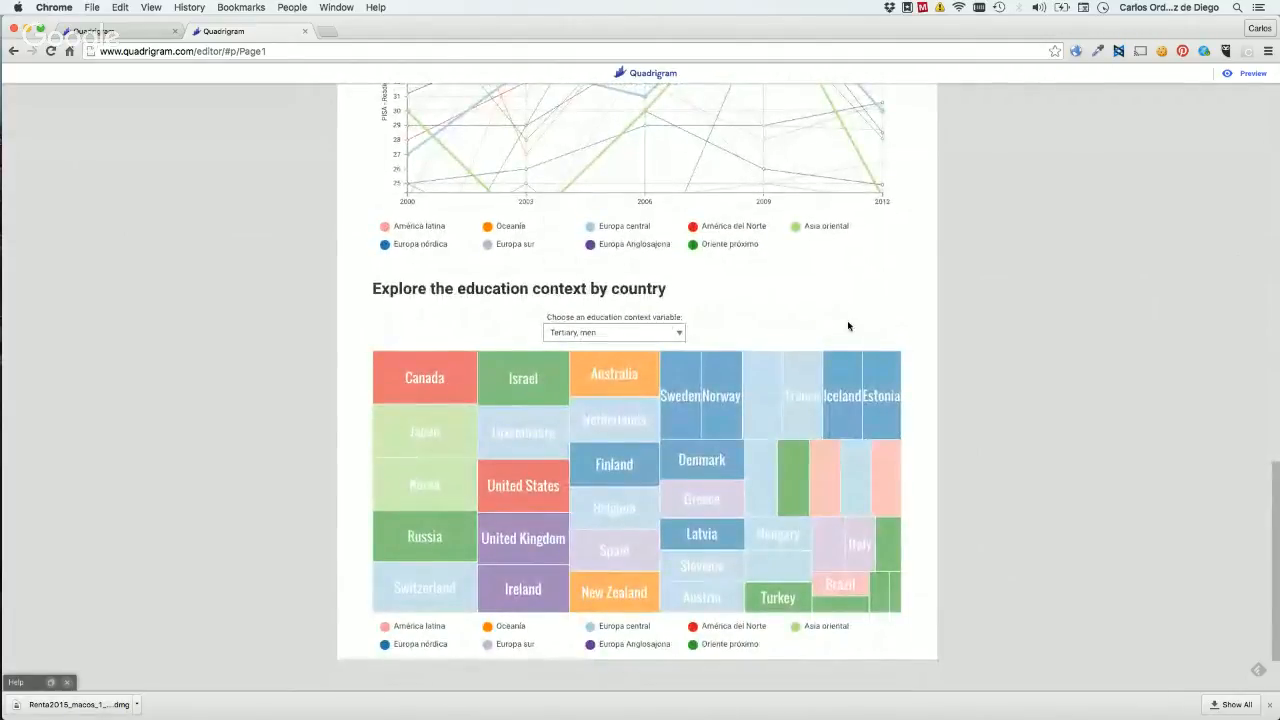
Choose Below upper secondary as the education context variable and examine the treemap and the PISA Performance chart.
{"action": "left_click", "coordinate": [639, 333]}
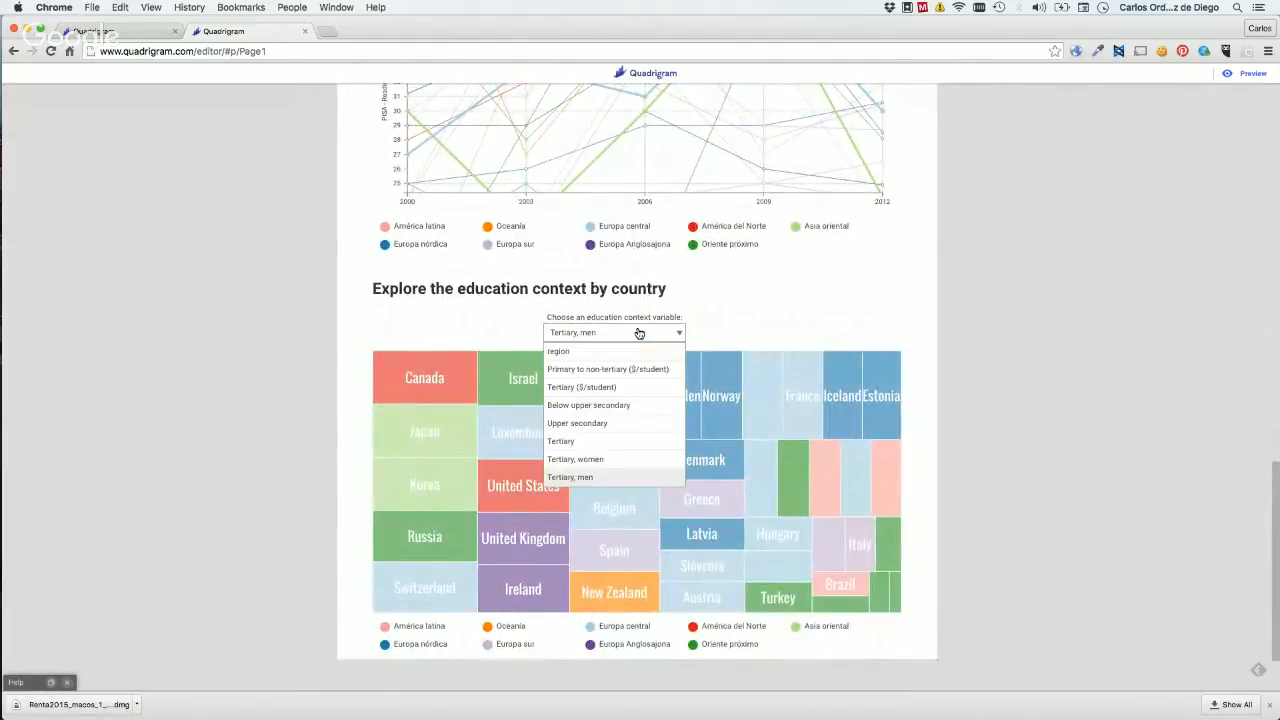
{"action": "left_click", "coordinate": [597, 406]}
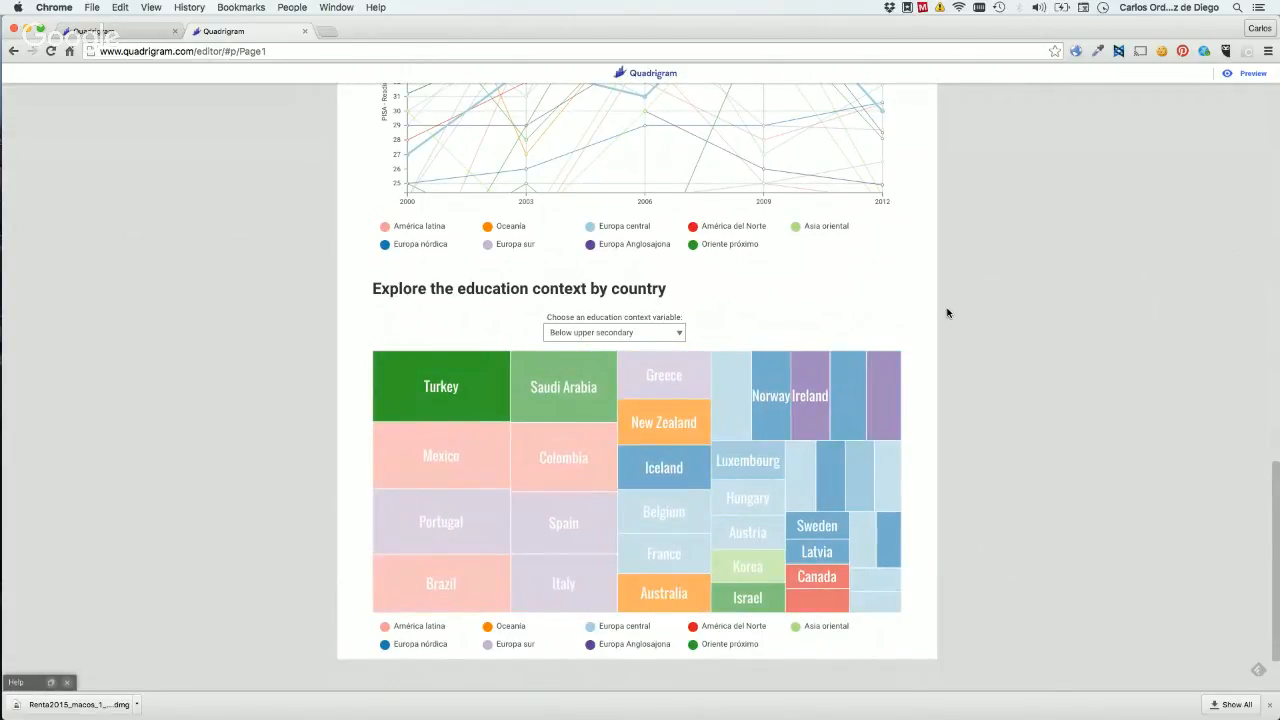
{"action": "scroll", "coordinate": [947, 313], "scroll_direction": "up", "scroll_amount": 2}
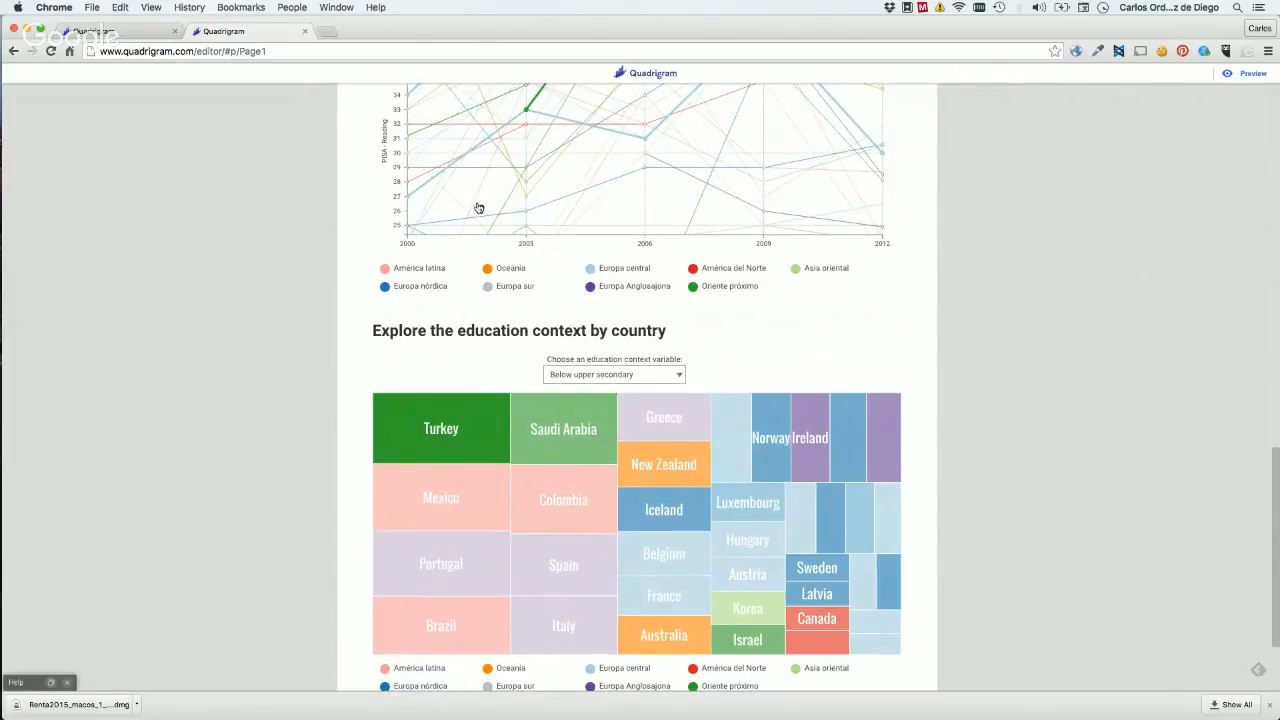
{"action": "scroll", "coordinate": [291, 226], "scroll_direction": "up", "scroll_amount": 3}
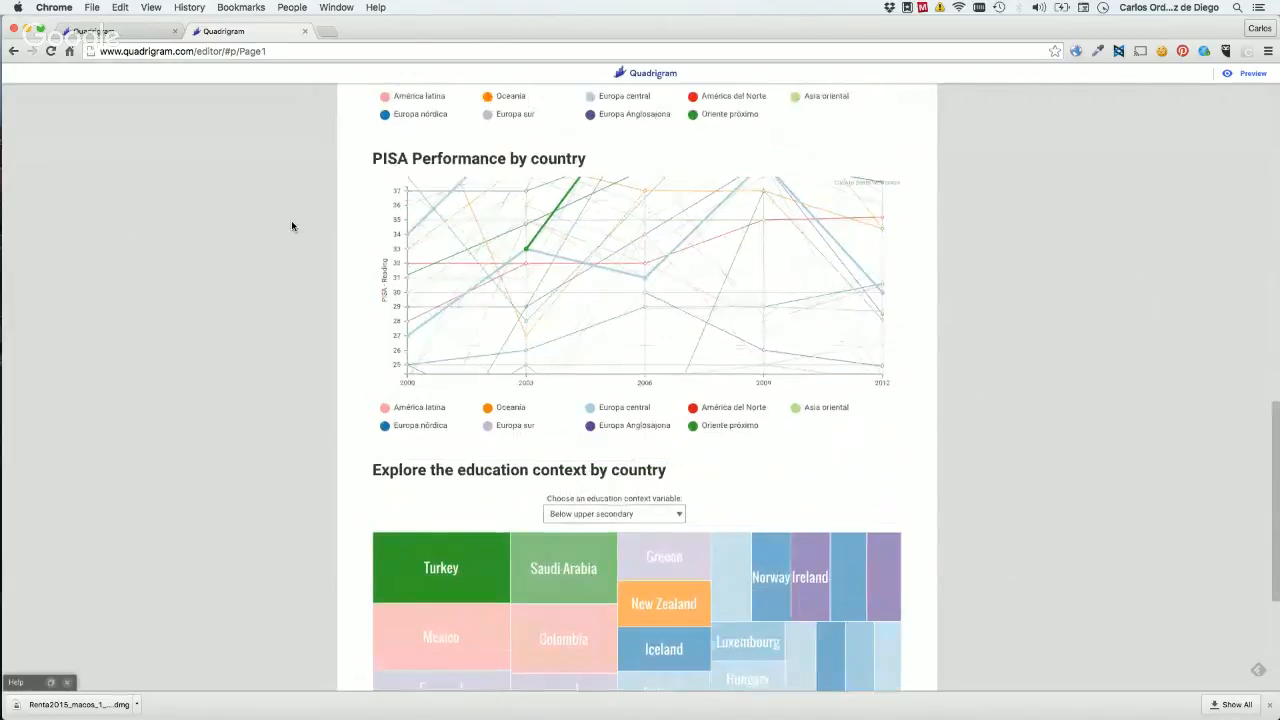
{"action": "left_click", "coordinate": [117, 35]}
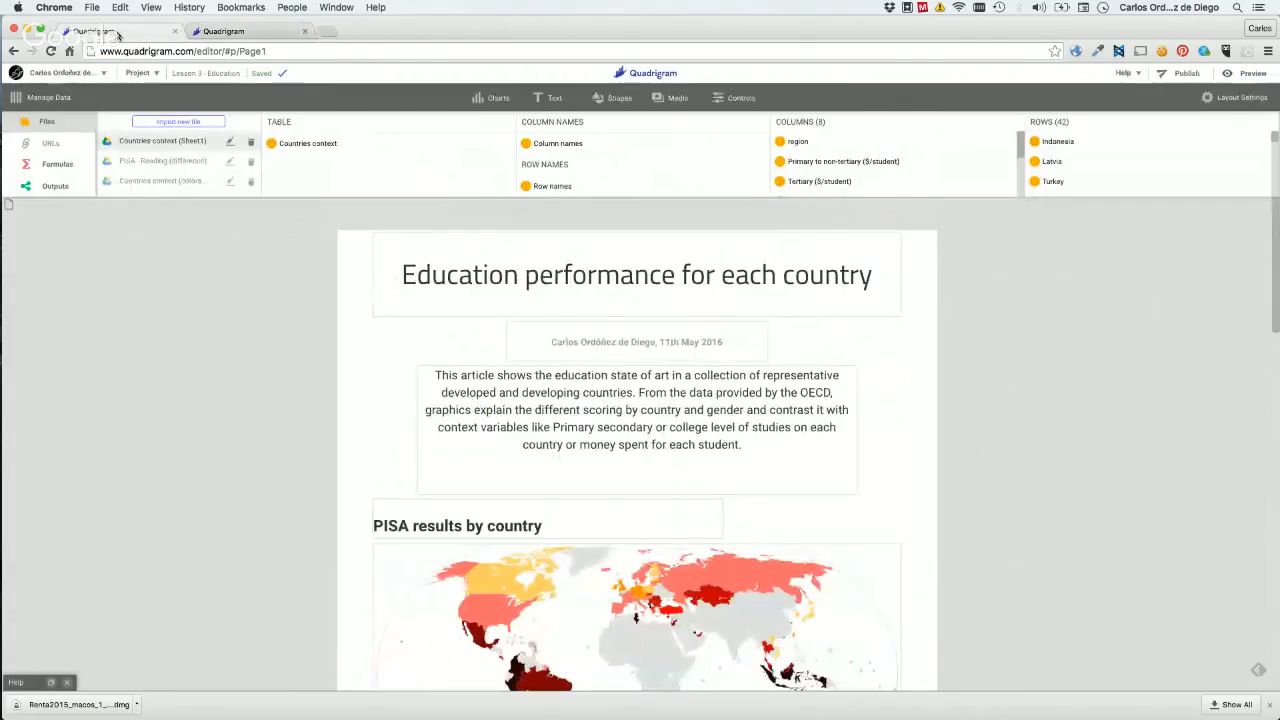
{"action": "left_click", "coordinate": [205, 33]}
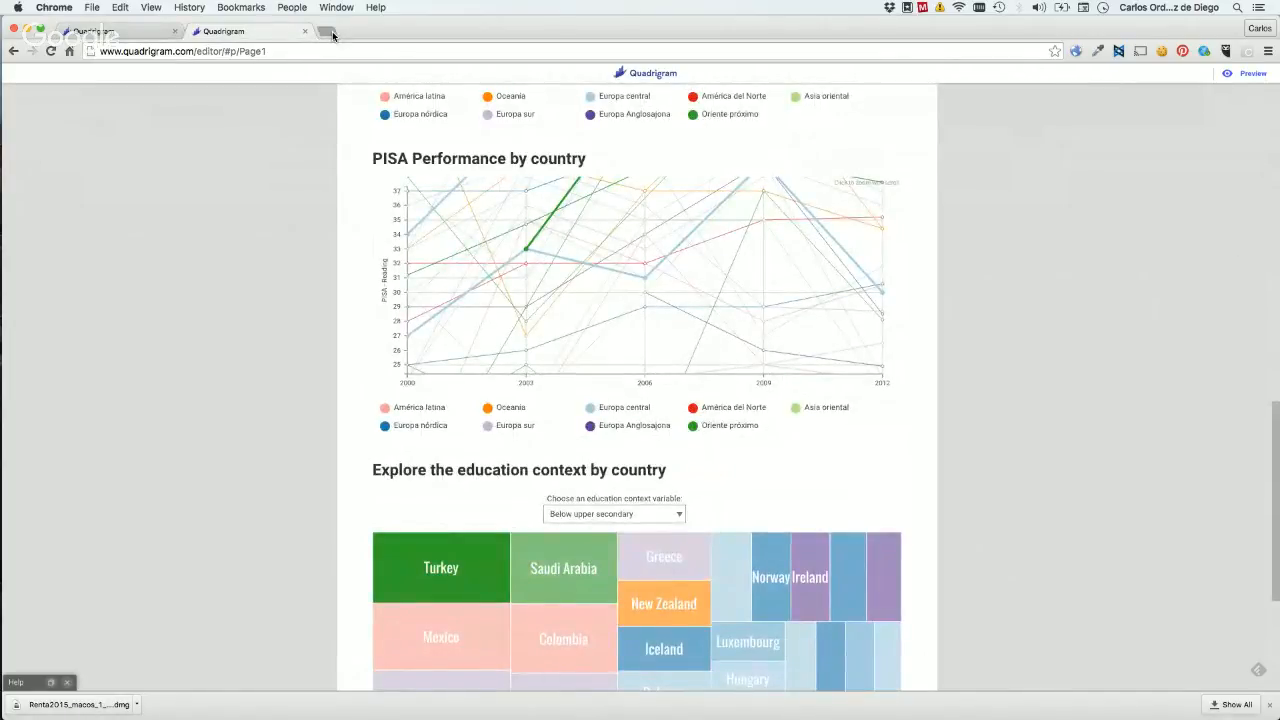
Open quadrigram.com in a new browser tab and browse the community stories in its Gallery.
{"action": "left_click", "coordinate": [330, 33]}
{"action": "type", "text": "quadrigram.com"}
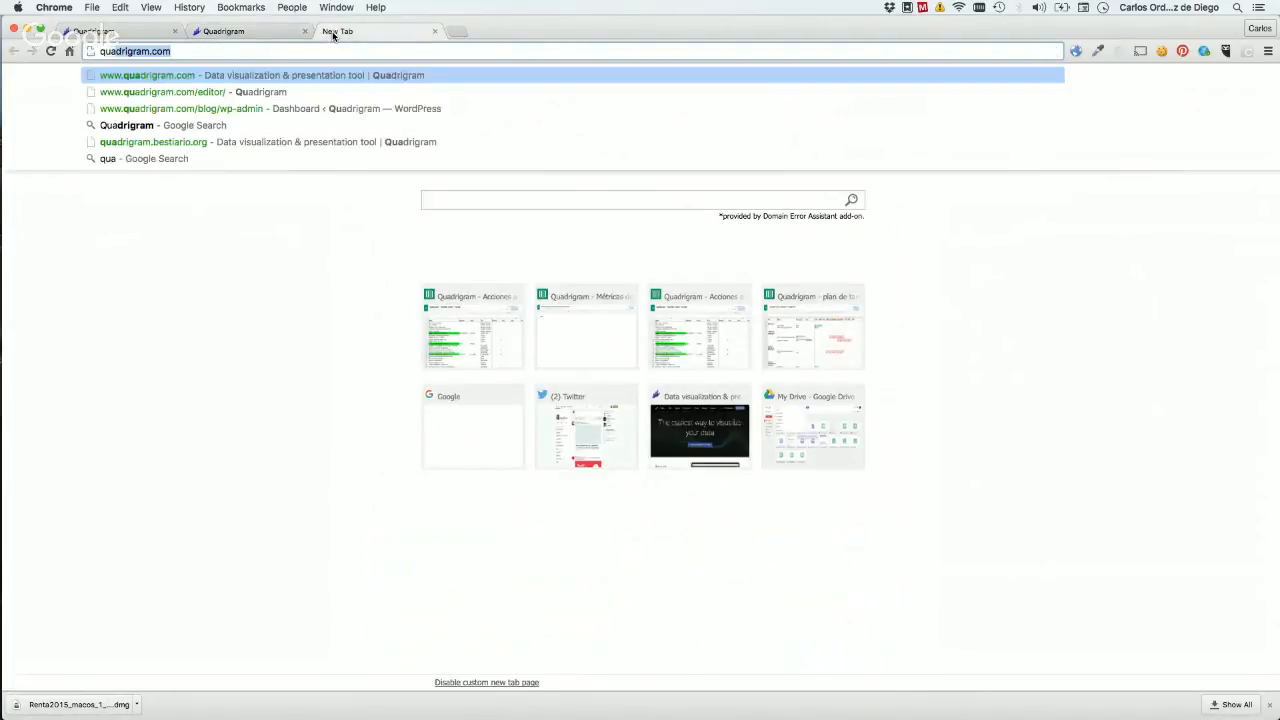
{"action": "key", "text": "Return"}
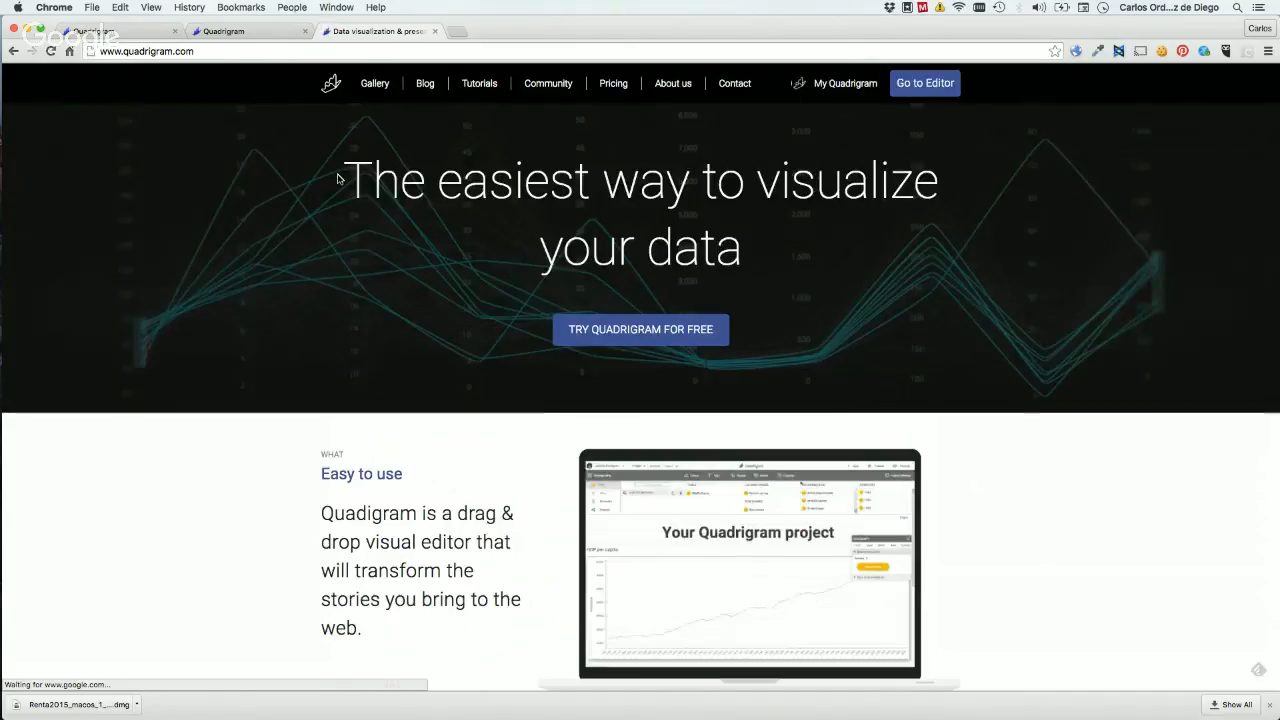
{"action": "left_click", "coordinate": [377, 87]}
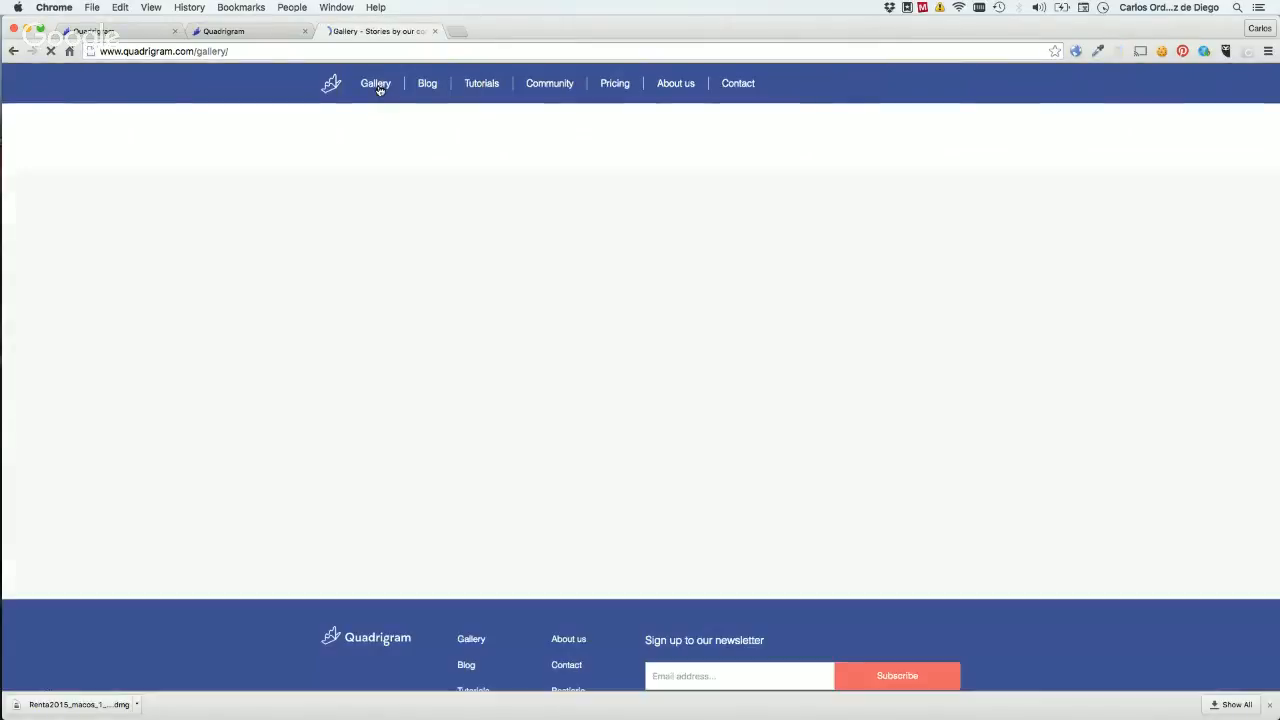
{"action": "scroll", "coordinate": [613, 241], "scroll_direction": "down", "scroll_amount": 1}
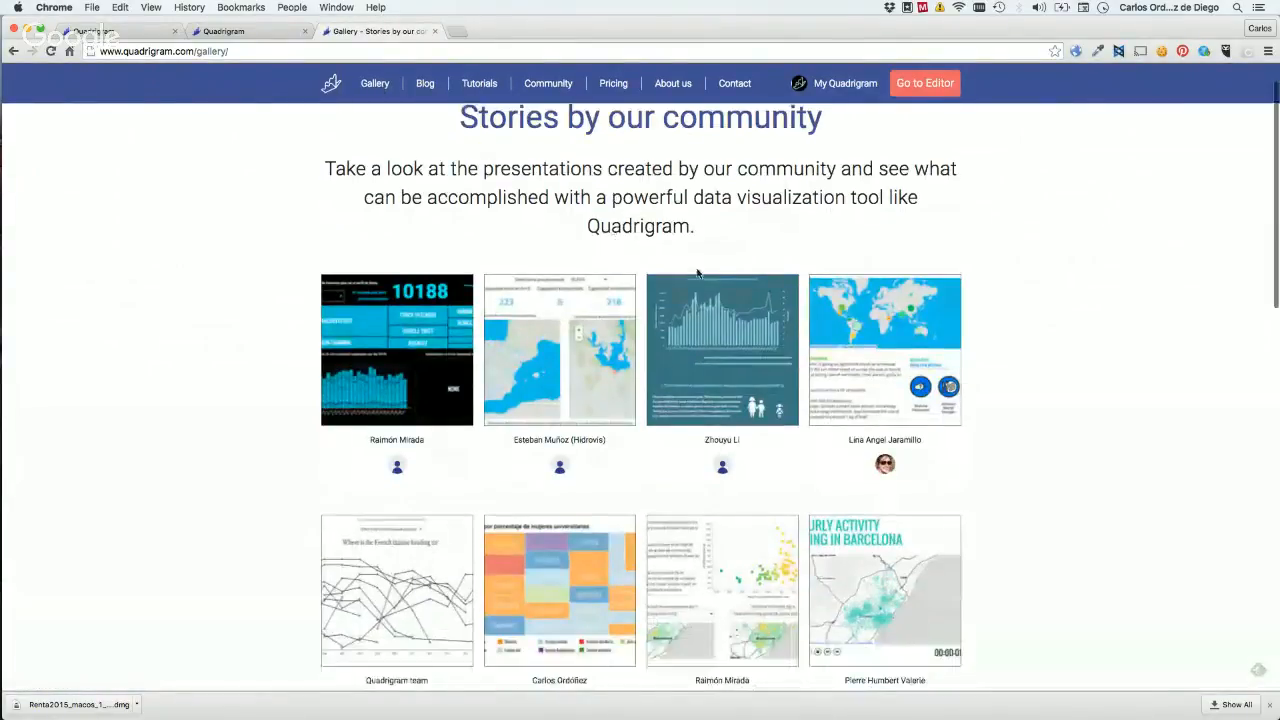
{"action": "scroll", "coordinate": [1107, 338], "scroll_direction": "down", "scroll_amount": 2}
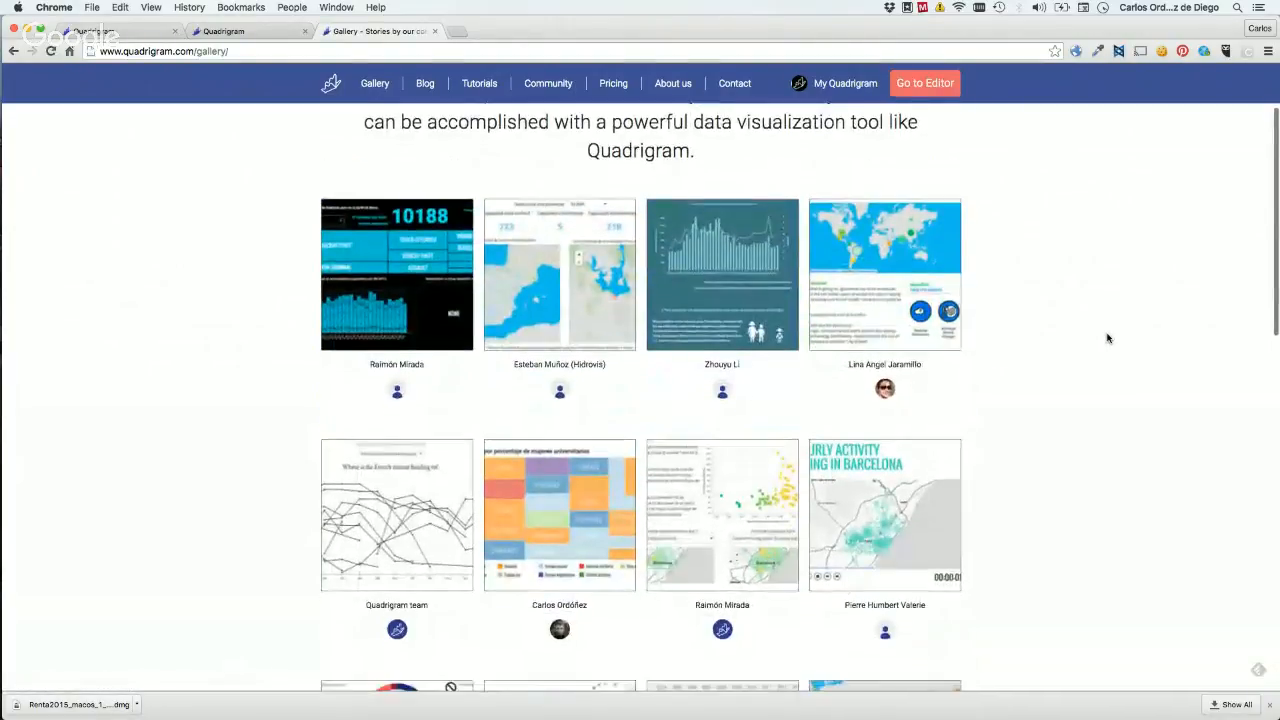
{"action": "scroll", "coordinate": [1107, 338], "scroll_direction": "down", "scroll_amount": 3}
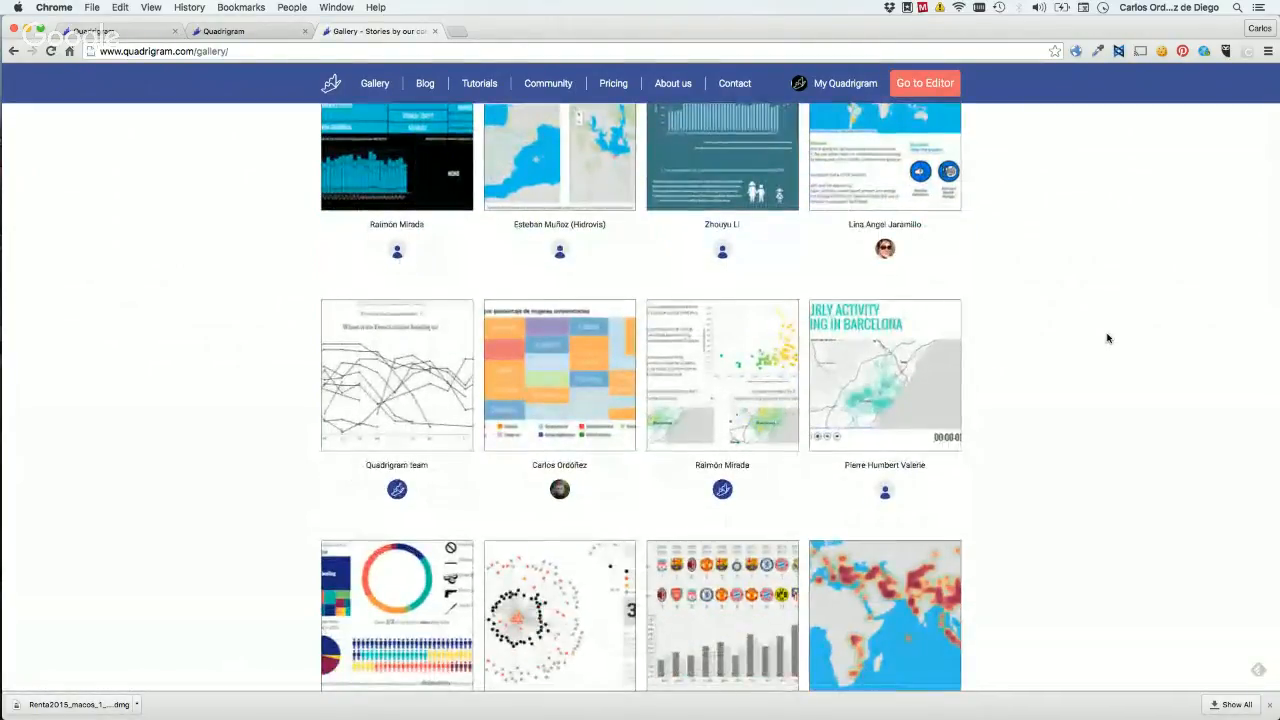
{"action": "scroll", "coordinate": [1107, 338], "scroll_direction": "down", "scroll_amount": 1}
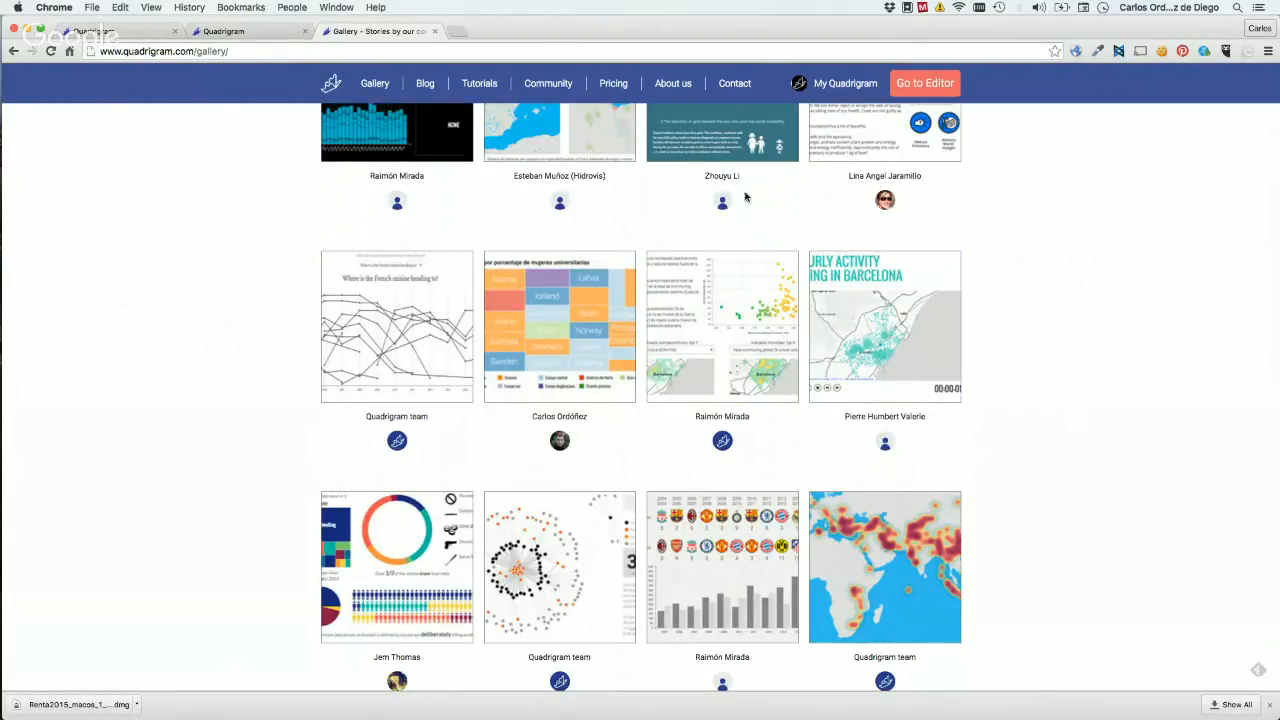
Visit the website's Community page, and browse the Blog down to the Hangout 2nd session posts.
{"action": "left_click", "coordinate": [734, 83]}
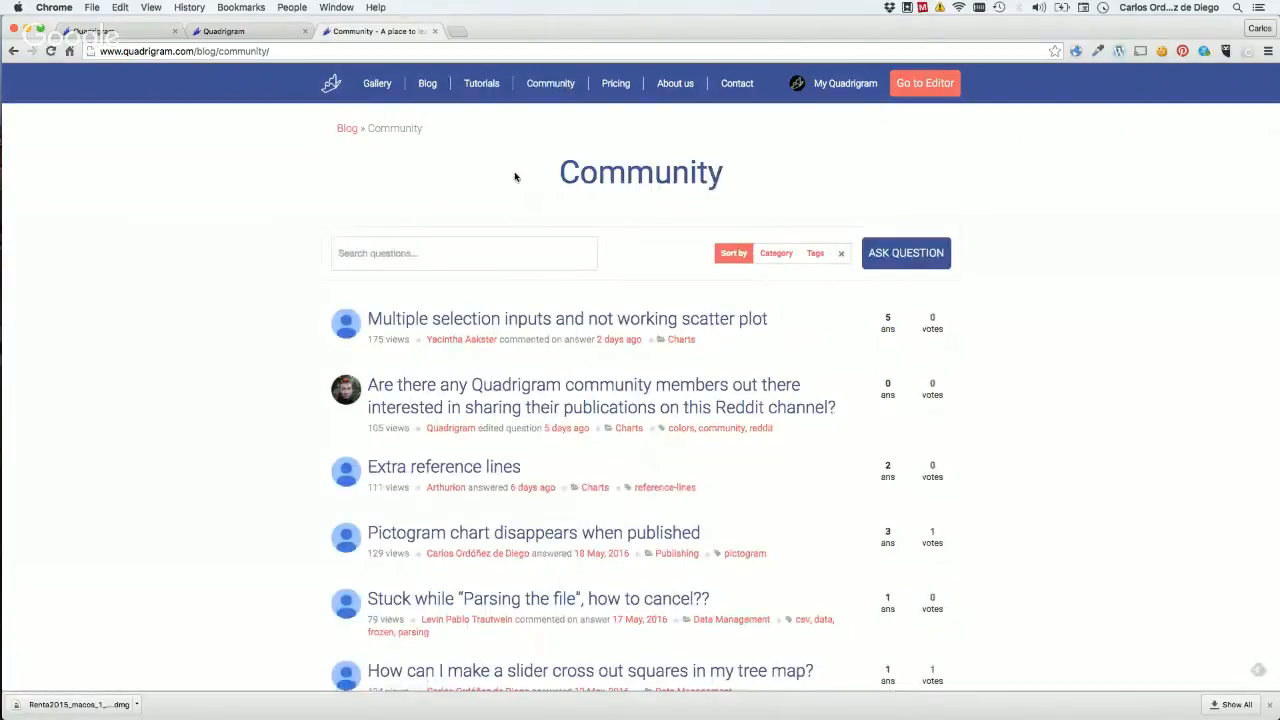
{"action": "left_click", "coordinate": [425, 86]}
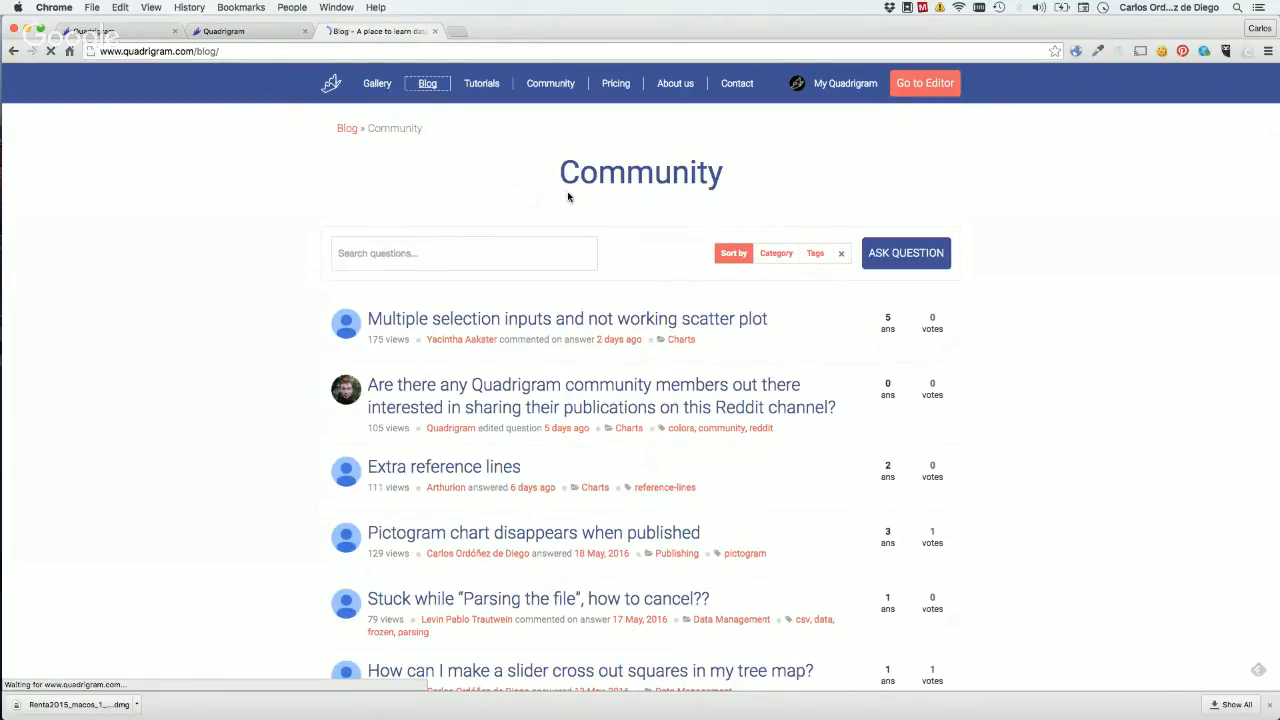
{"action": "scroll", "coordinate": [665, 367], "scroll_direction": "down", "scroll_amount": 10}
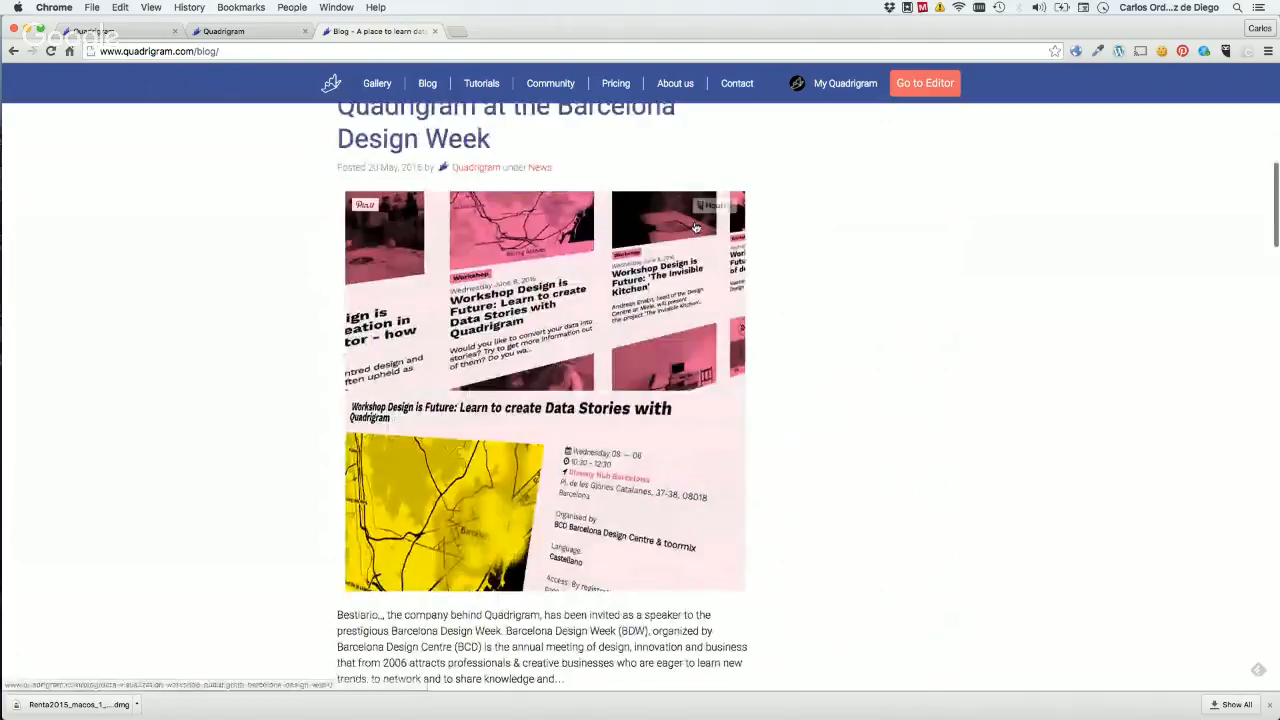
{"action": "scroll", "coordinate": [836, 382], "scroll_direction": "down", "scroll_amount": 5}
{"action": "scroll", "coordinate": [836, 382], "scroll_direction": "down", "scroll_amount": 15}
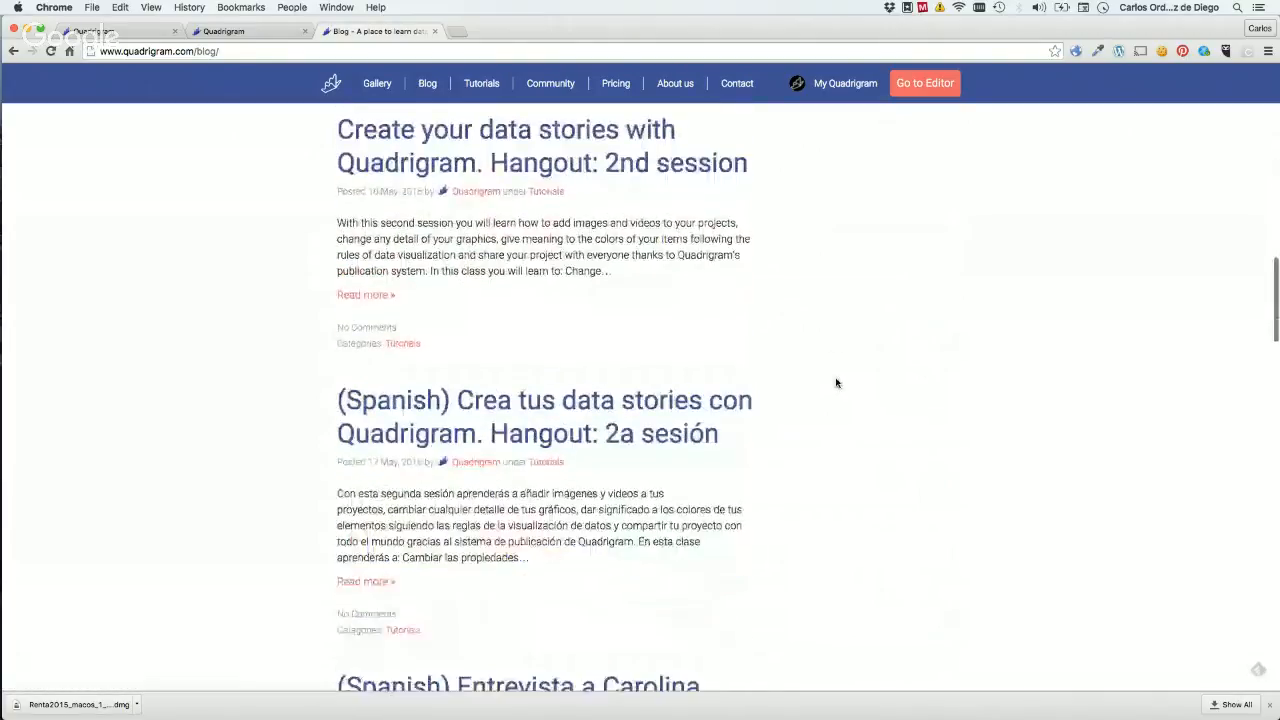
Browse the blog's older Hangout session posts, return to its newest post, and close the blog tab.
{"action": "scroll", "coordinate": [836, 382], "scroll_direction": "down", "scroll_amount": 3}
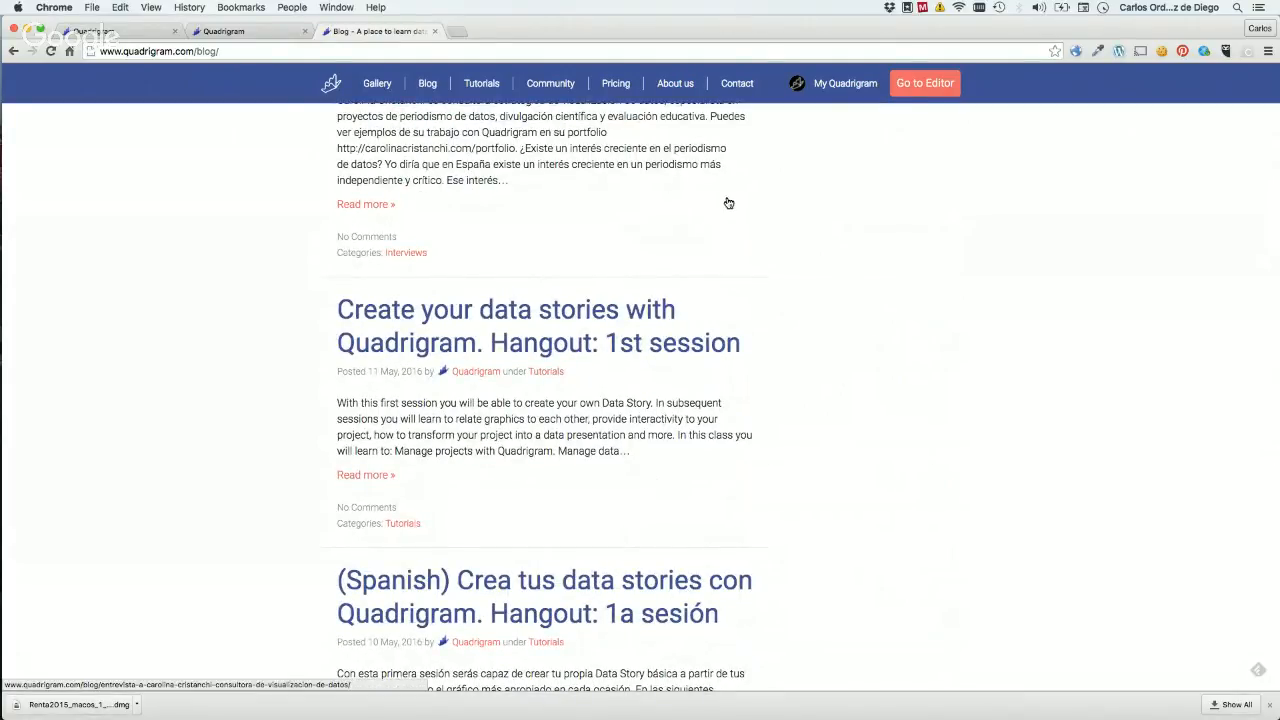
{"action": "scroll", "coordinate": [728, 203], "scroll_direction": "up", "scroll_amount": 10}
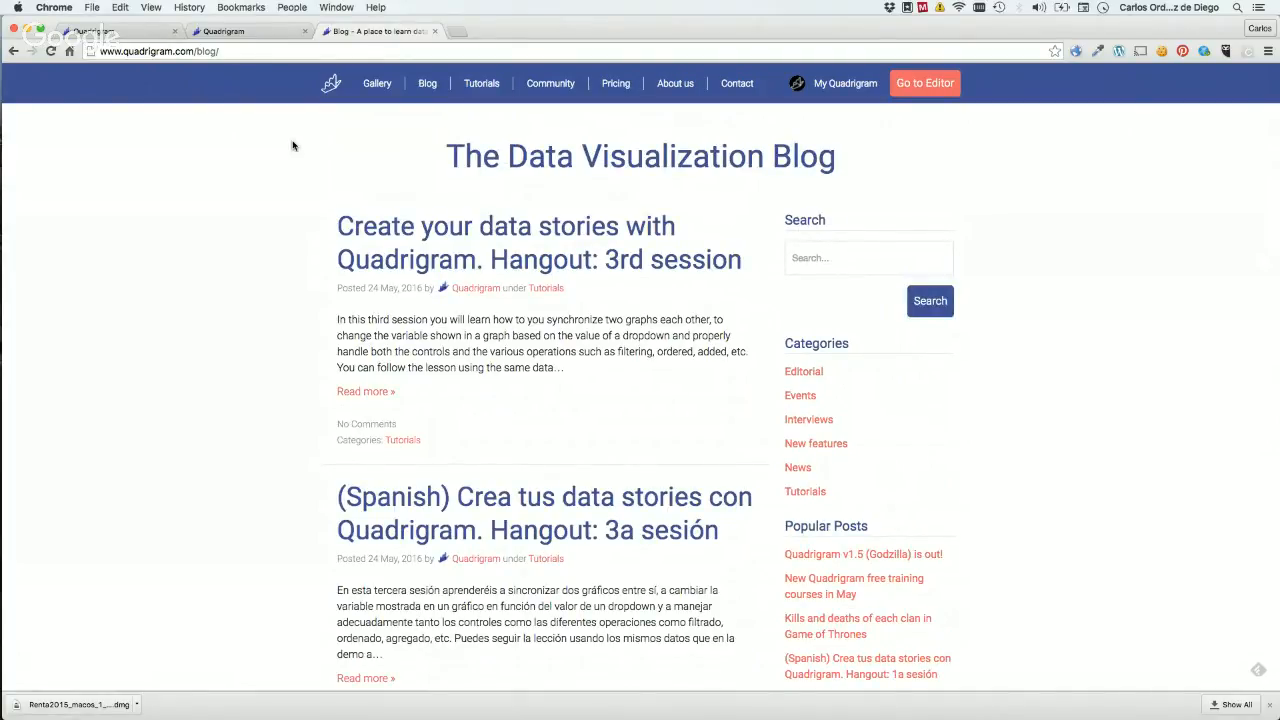
{"action": "left_click", "coordinate": [434, 32]}
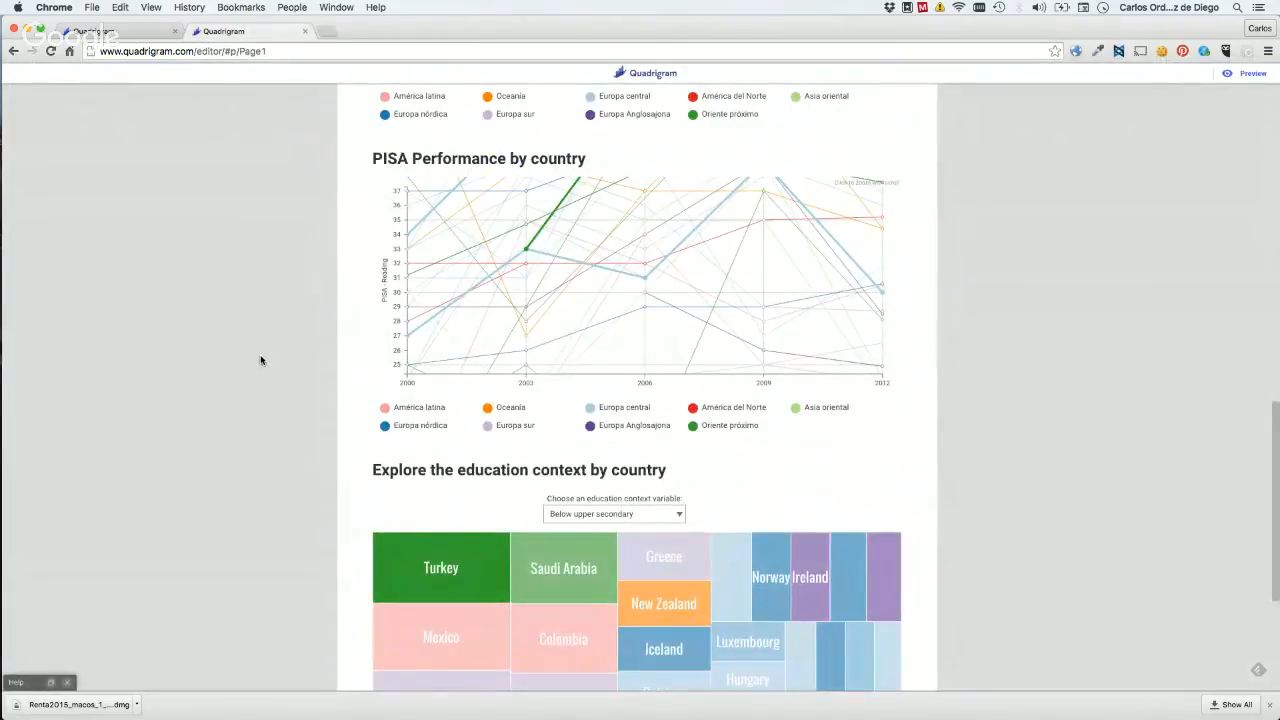
Look back over the previewed charts up to the PISA results map, and exit the preview to the editor.
{"action": "scroll", "coordinate": [260, 360], "scroll_direction": "up", "scroll_amount": 1}
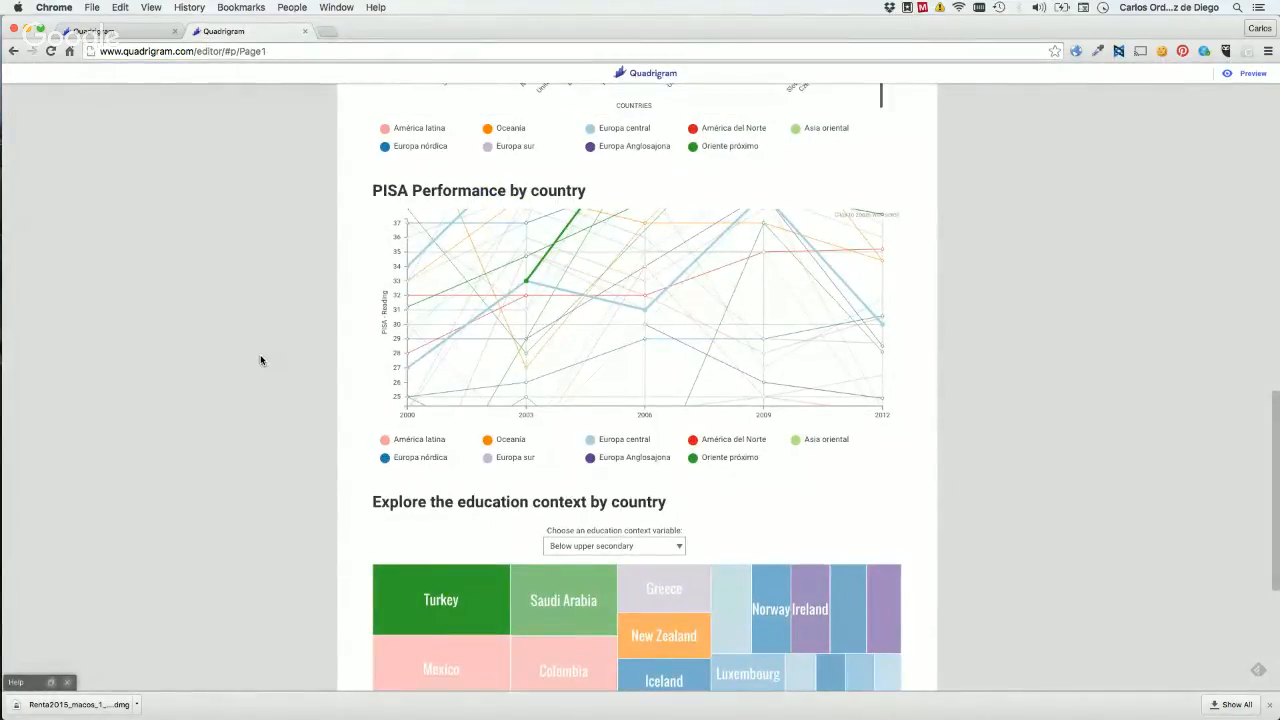
{"action": "scroll", "coordinate": [260, 360], "scroll_direction": "up", "scroll_amount": 10}
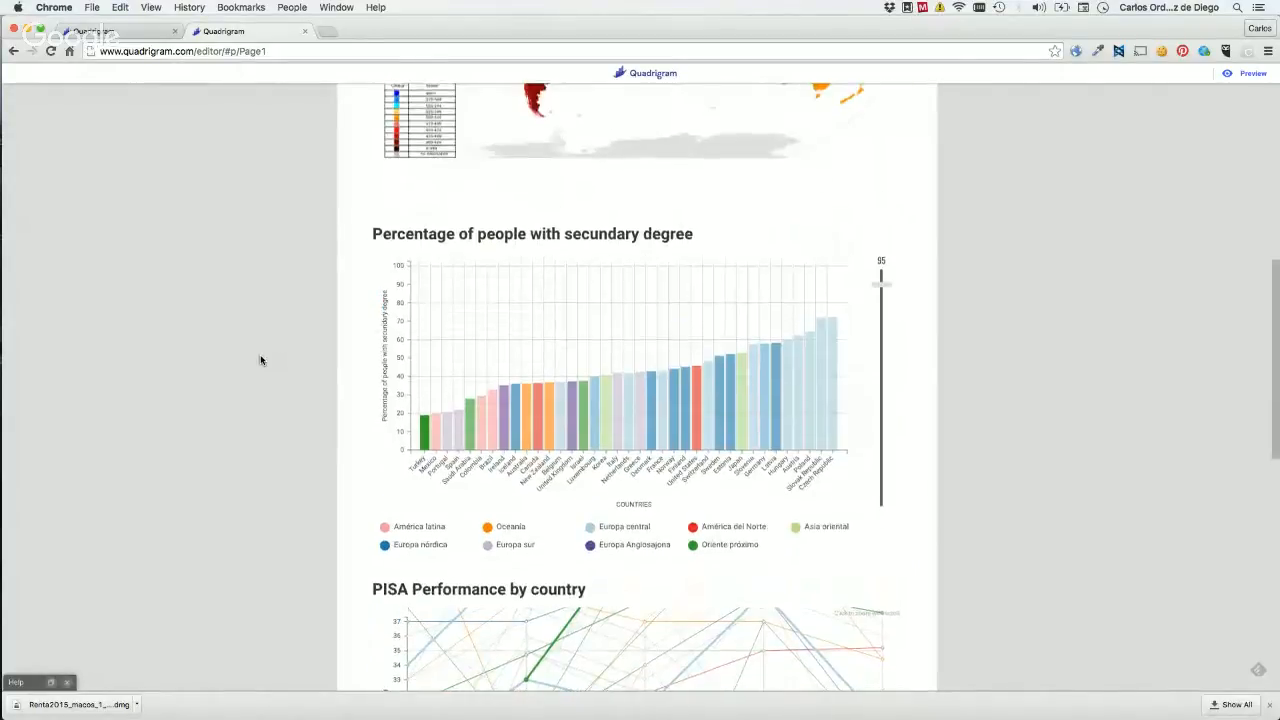
{"action": "scroll", "coordinate": [260, 360], "scroll_direction": "up", "scroll_amount": 13}
{"action": "scroll", "coordinate": [260, 360], "scroll_direction": "down", "scroll_amount": 2}
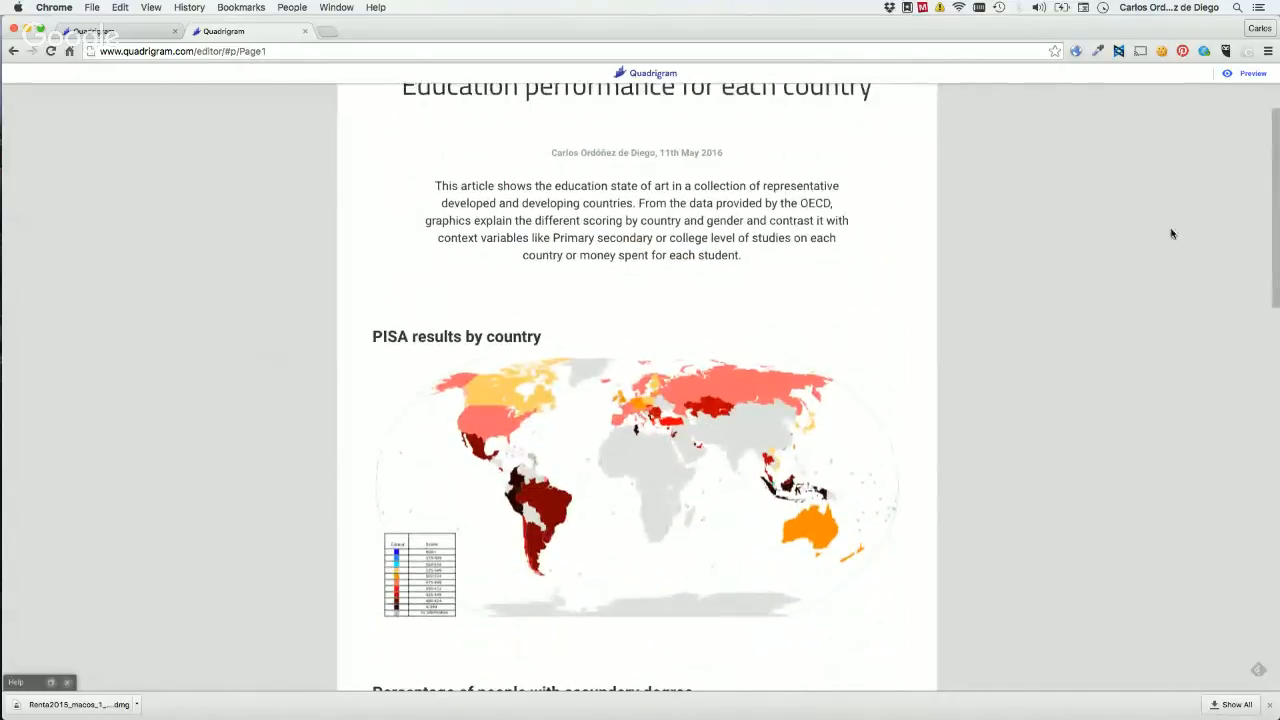
{"action": "left_click", "coordinate": [1240, 74]}
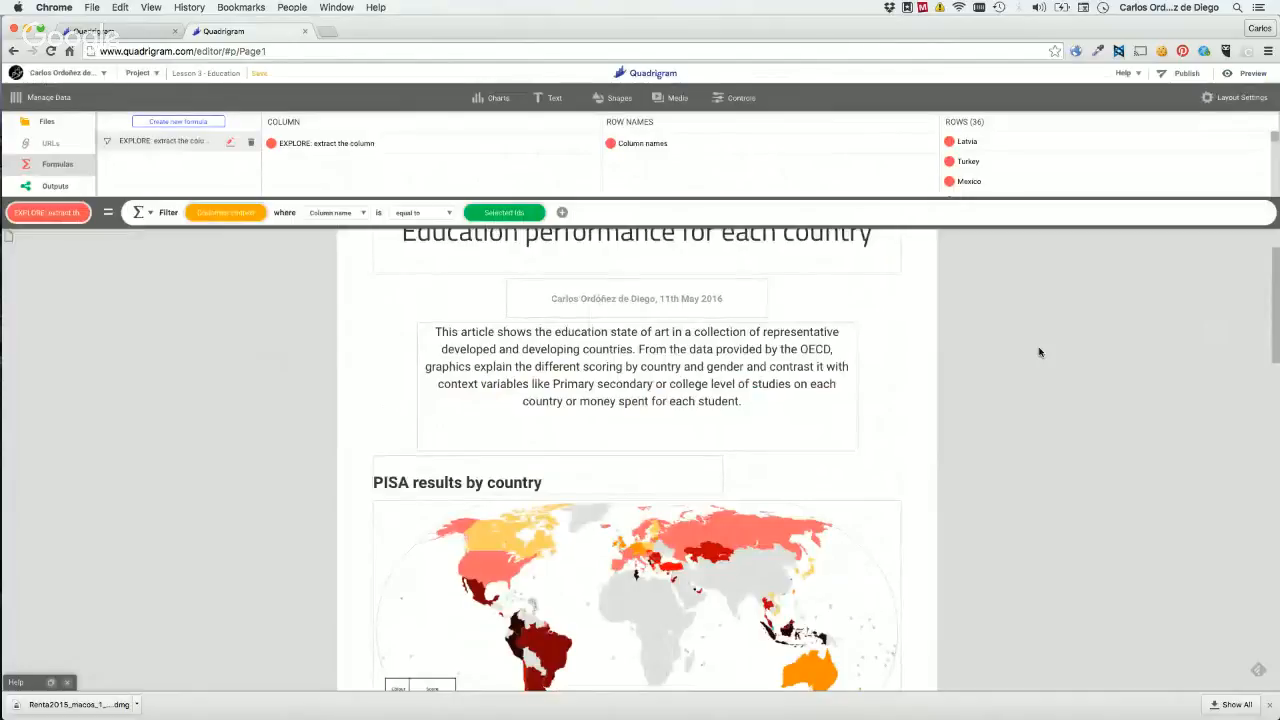
Add an Animator control and place it between the PISA Performance chart's legend and the Explore the education context heading.
{"action": "scroll", "coordinate": [1039, 352], "scroll_direction": "down", "scroll_amount": 7}
{"action": "scroll", "coordinate": [1039, 352], "scroll_direction": "down", "scroll_amount": 5}
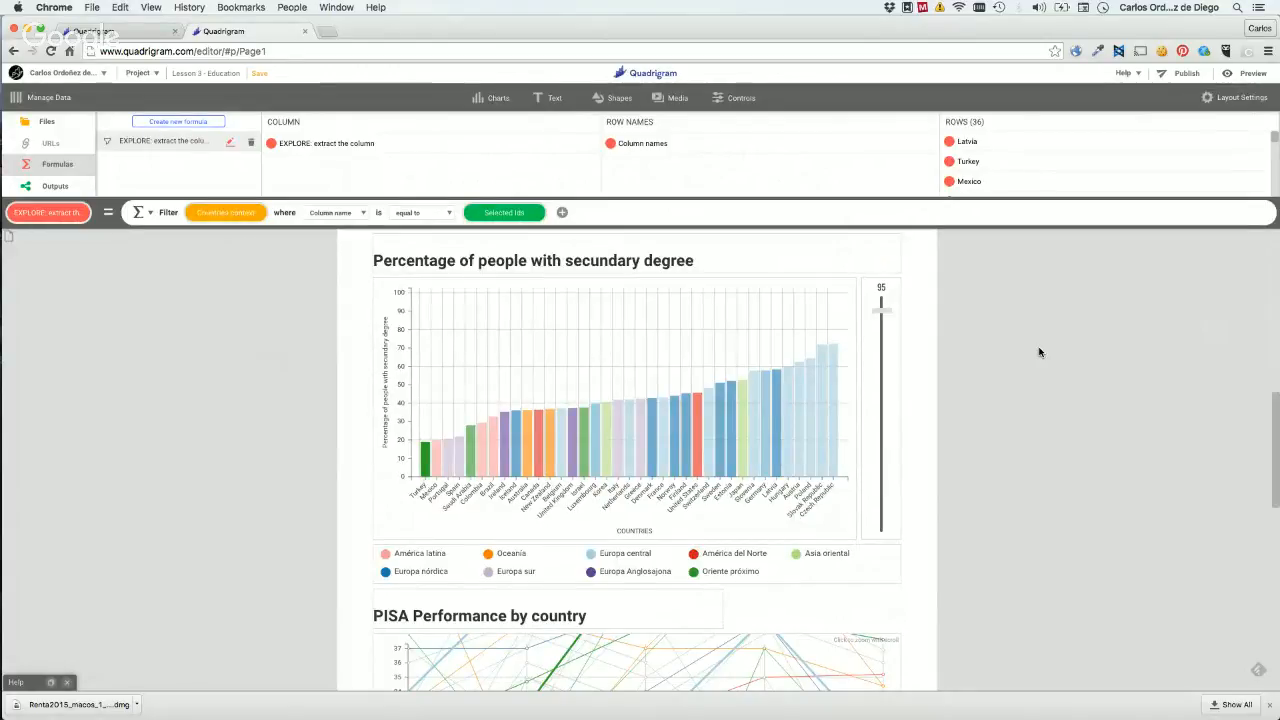
{"action": "left_click", "coordinate": [740, 100]}
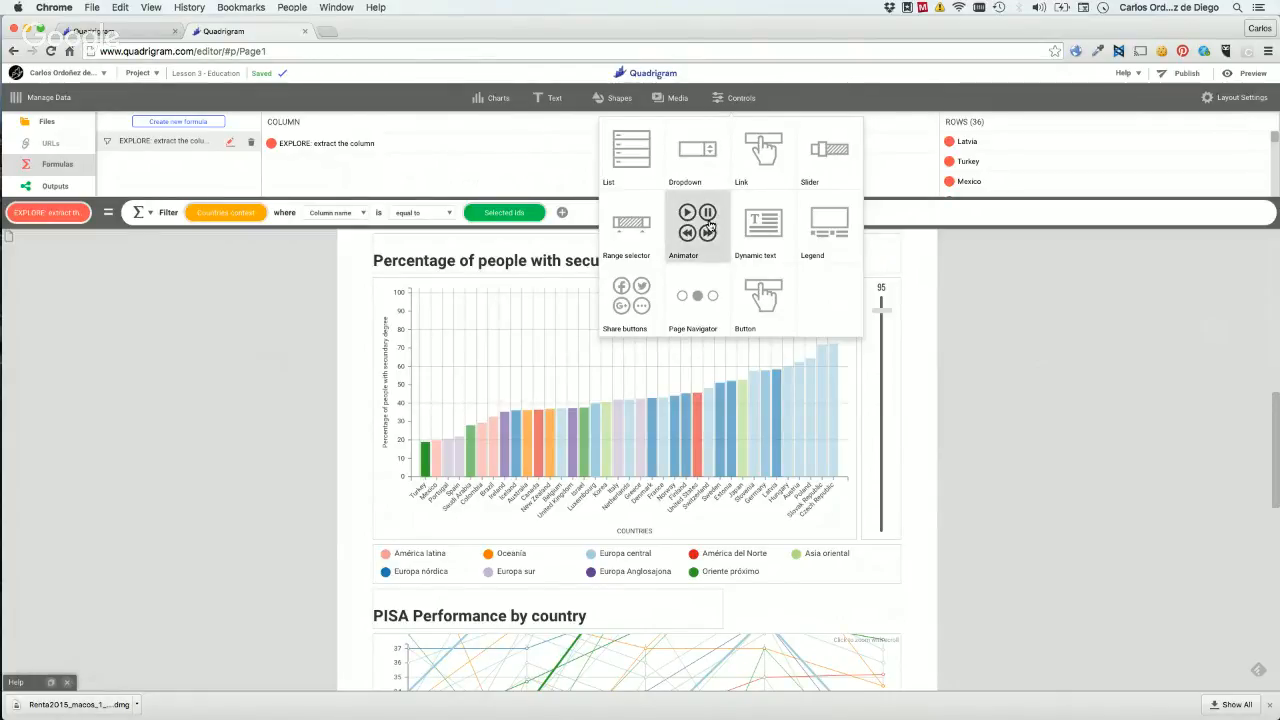
{"action": "left_click_drag", "start_coordinate": [708, 226], "coordinate": [690, 393]}
{"action": "left_click_drag", "start_coordinate": [629, 355], "coordinate": [602, 365]}
{"action": "scroll", "coordinate": [623, 545], "scroll_direction": "down", "scroll_amount": 6}
{"action": "scroll", "coordinate": [990, 360], "scroll_direction": "up", "scroll_amount": 4}
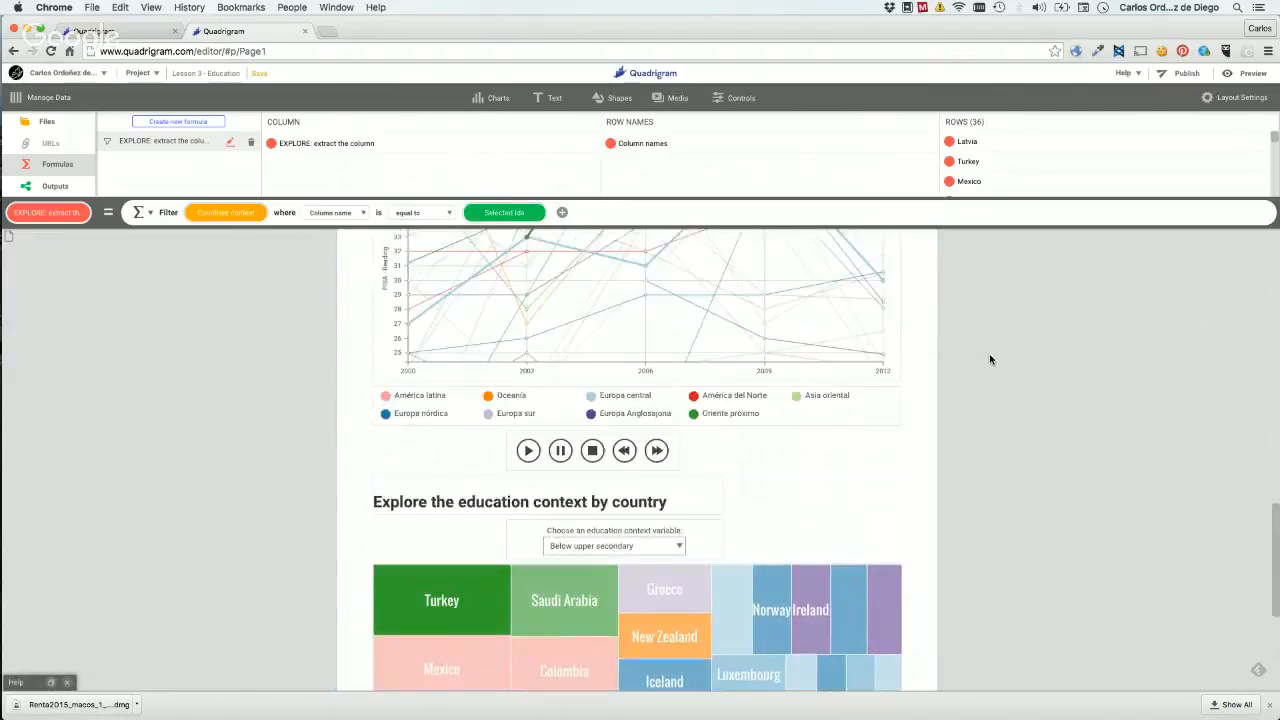
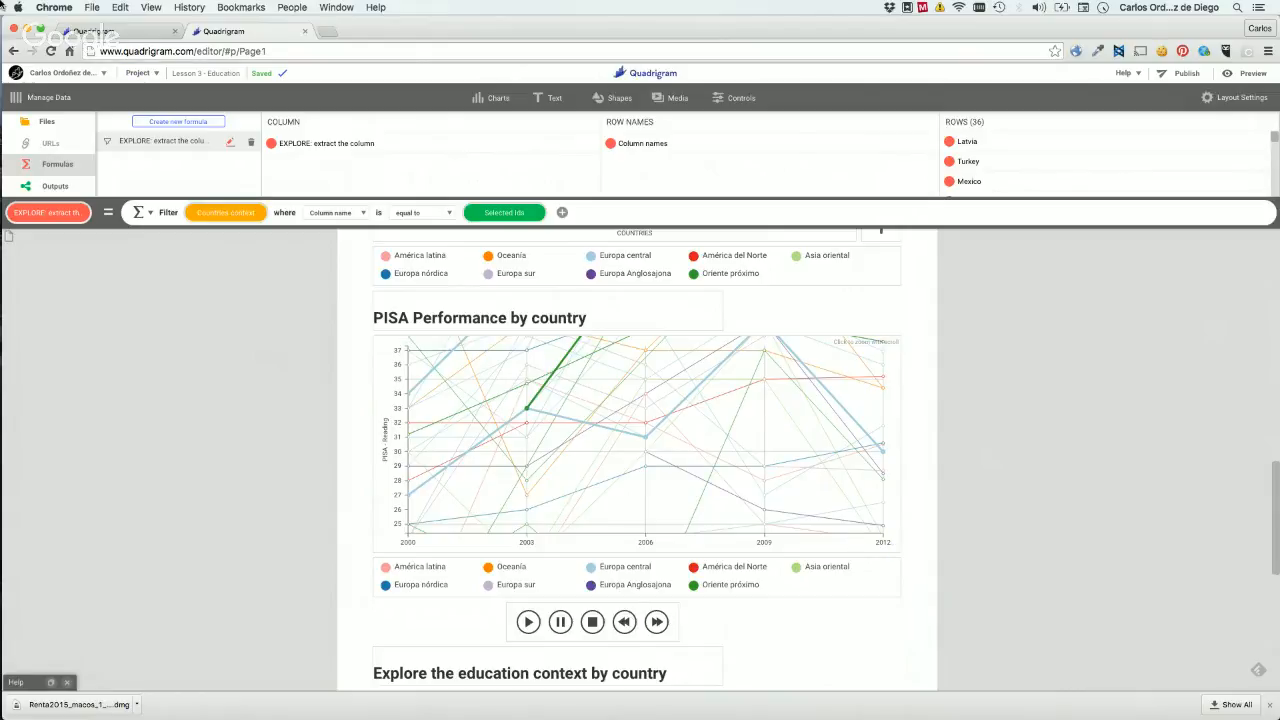
Select the PISA - Reading file among the project's data files and examine its full table and its column names.
{"action": "left_click", "coordinate": [58, 124]}
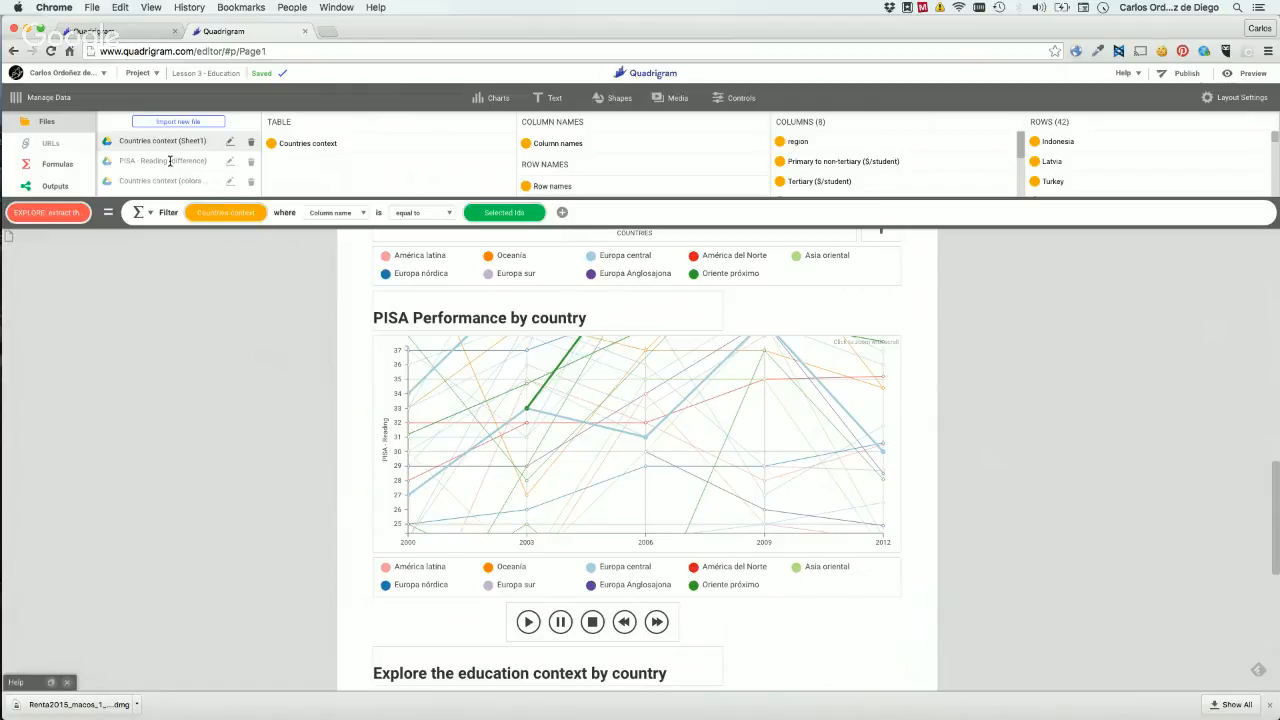
{"action": "left_click", "coordinate": [170, 161]}
{"action": "left_click", "coordinate": [305, 155]}
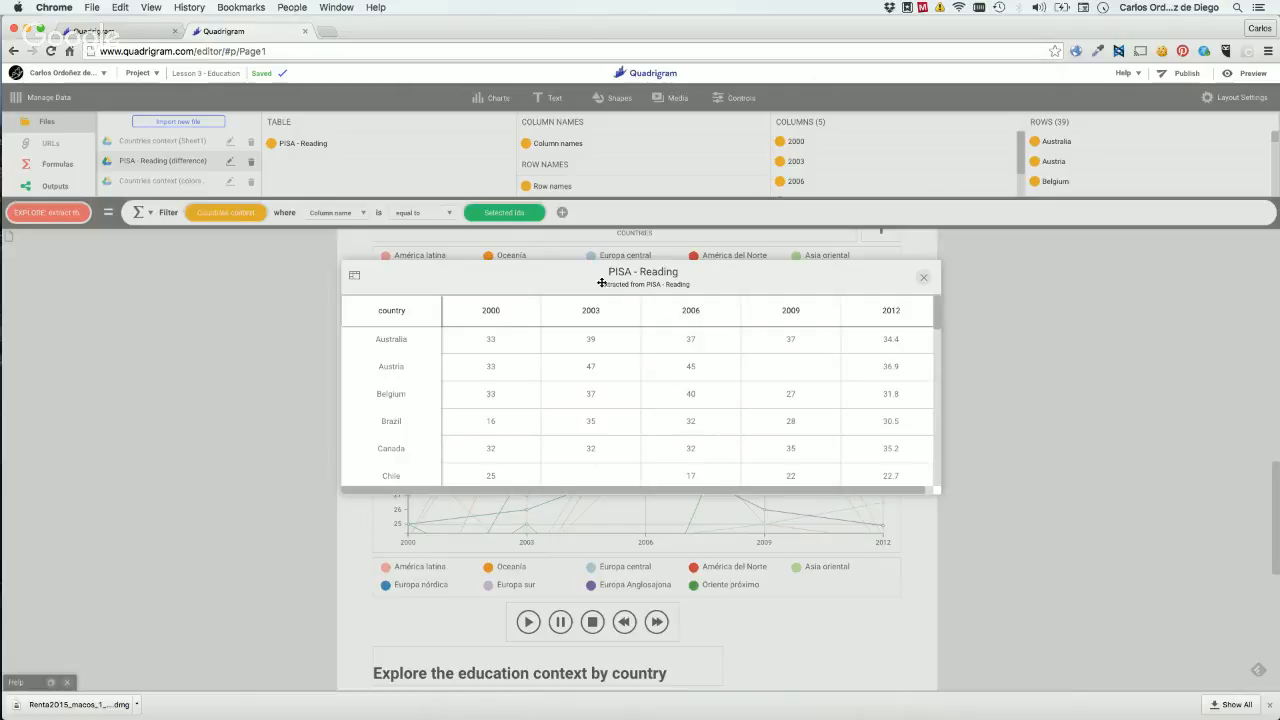
{"action": "left_click", "coordinate": [925, 281]}
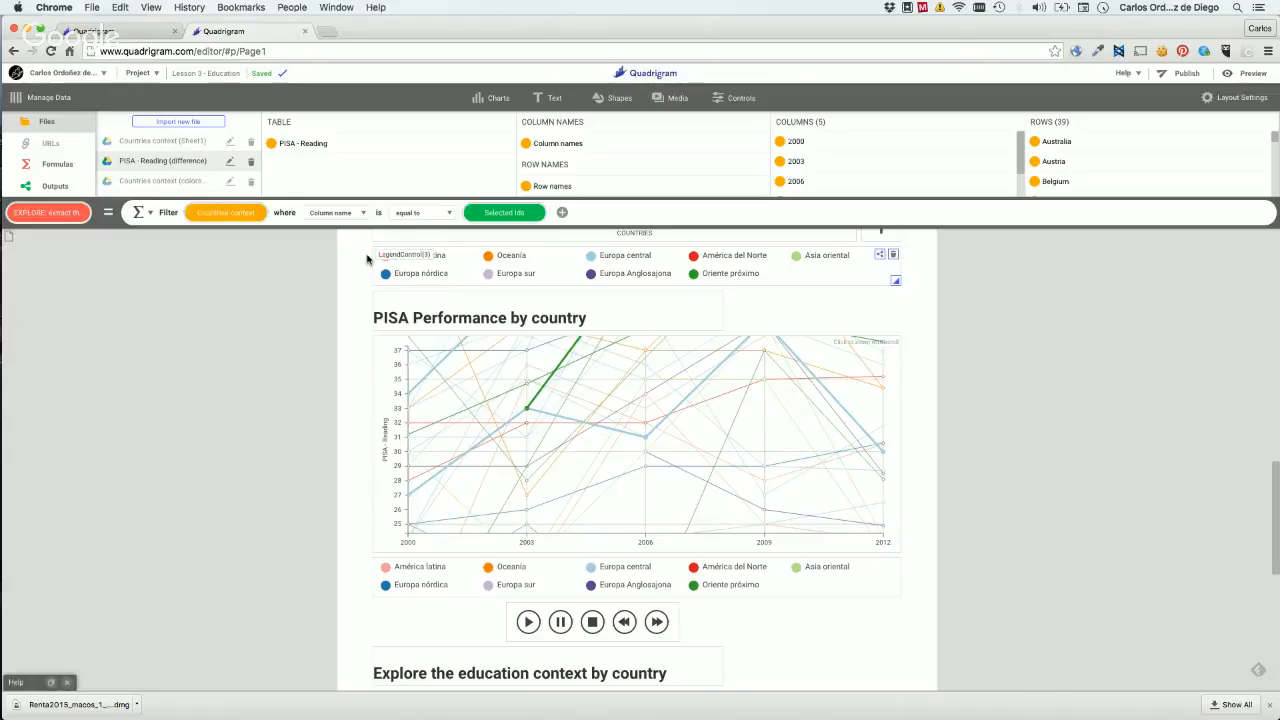
{"action": "left_click", "coordinate": [298, 148]}
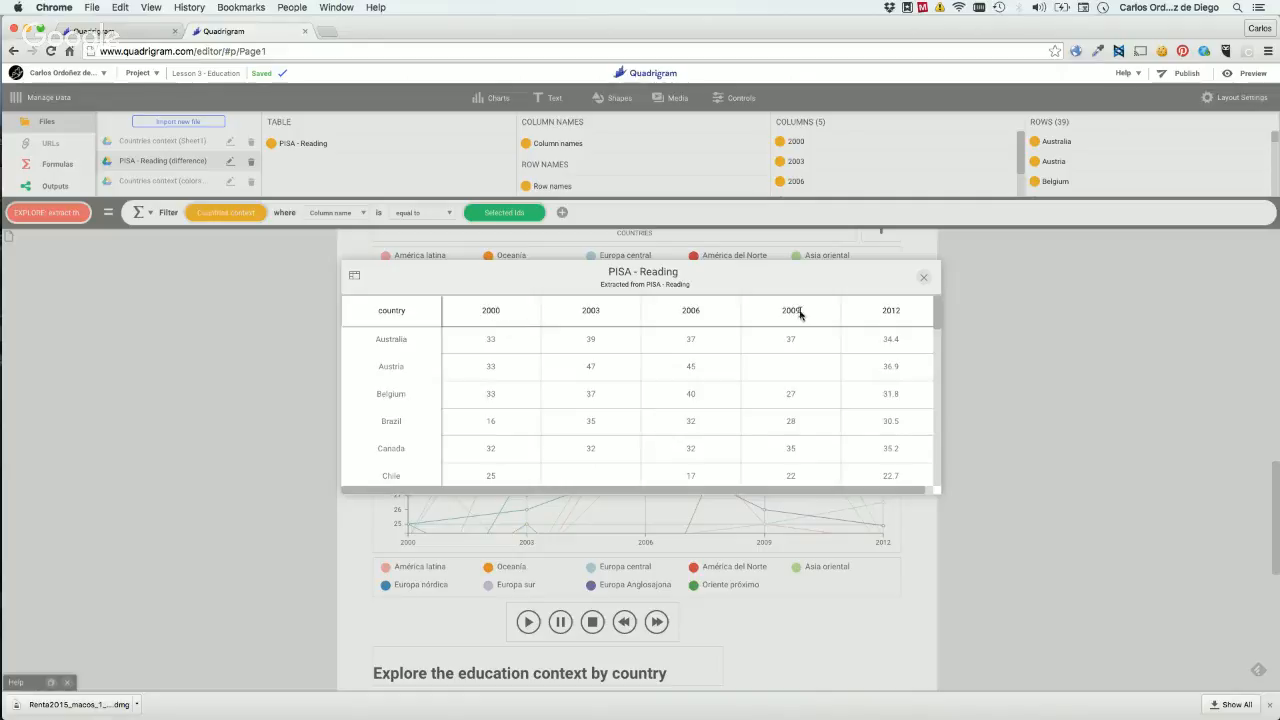
{"action": "left_click", "coordinate": [922, 278]}
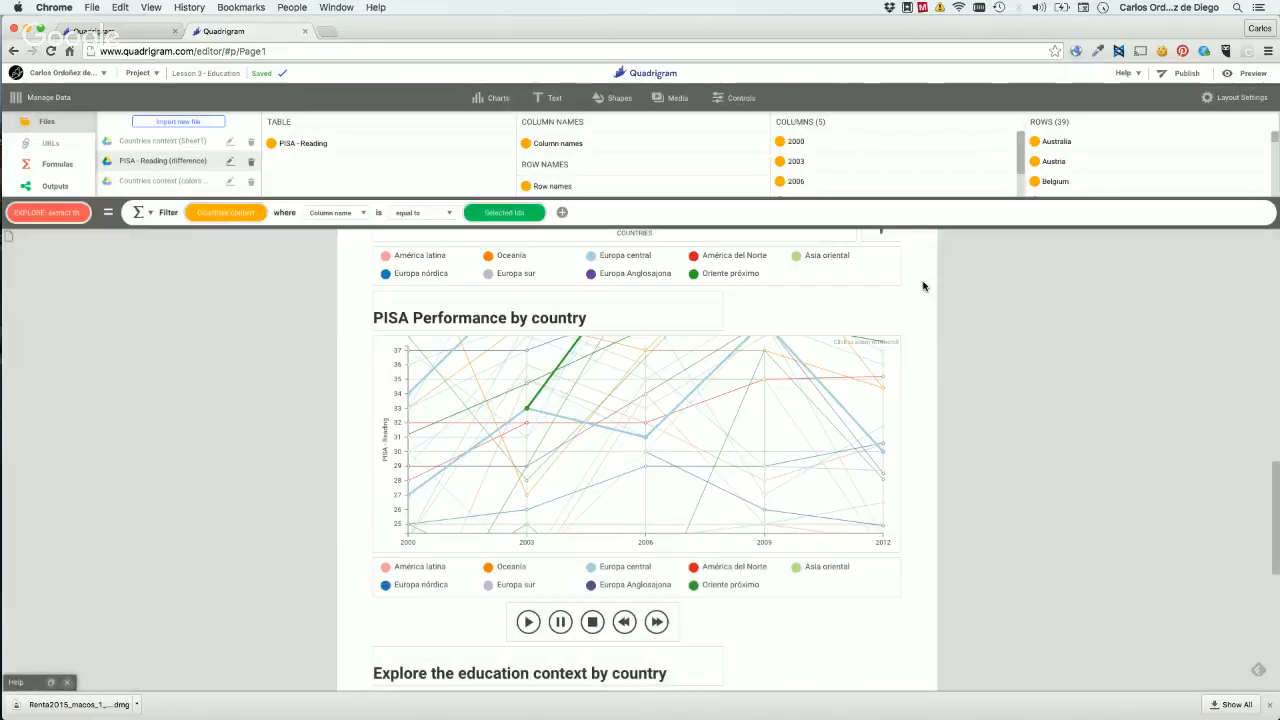
{"action": "left_click", "coordinate": [563, 143]}
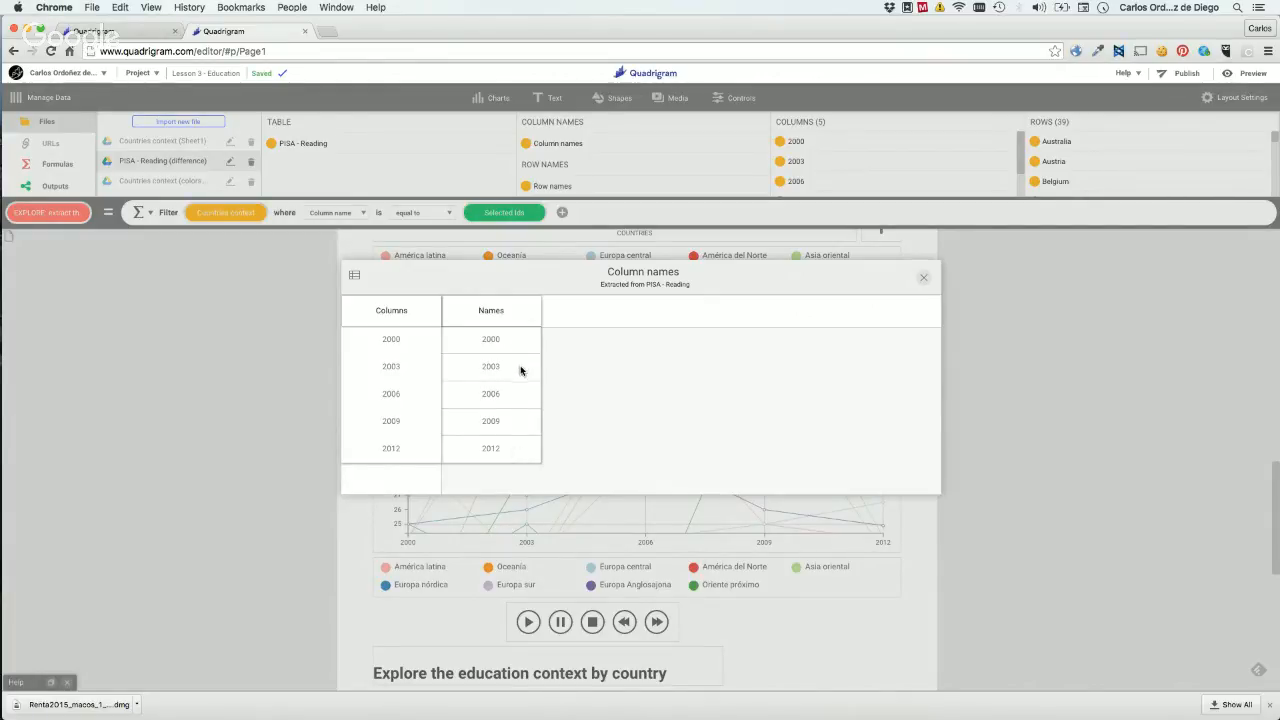
{"action": "left_click", "coordinate": [922, 281]}
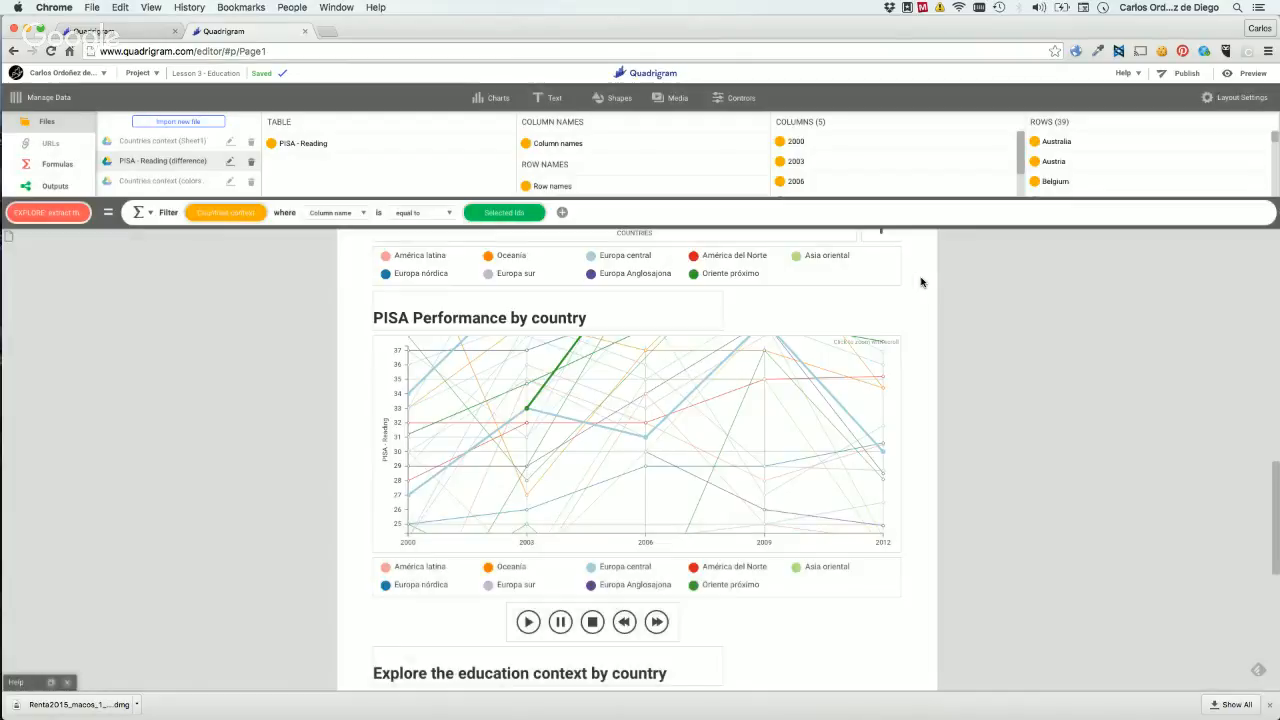
Set the animator's List of values to the Column names of the PISA - Reading file.
{"action": "left_click", "coordinate": [659, 640]}
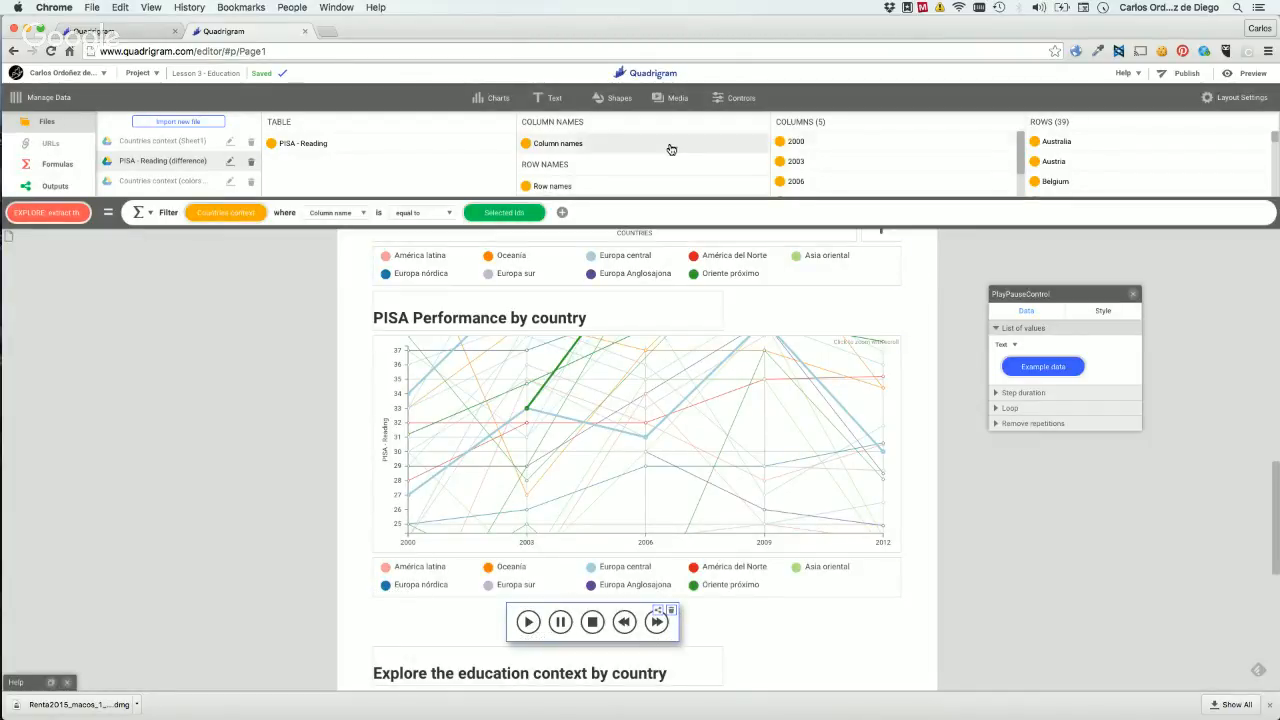
{"action": "left_click_drag", "start_coordinate": [585, 148], "coordinate": [1058, 370]}
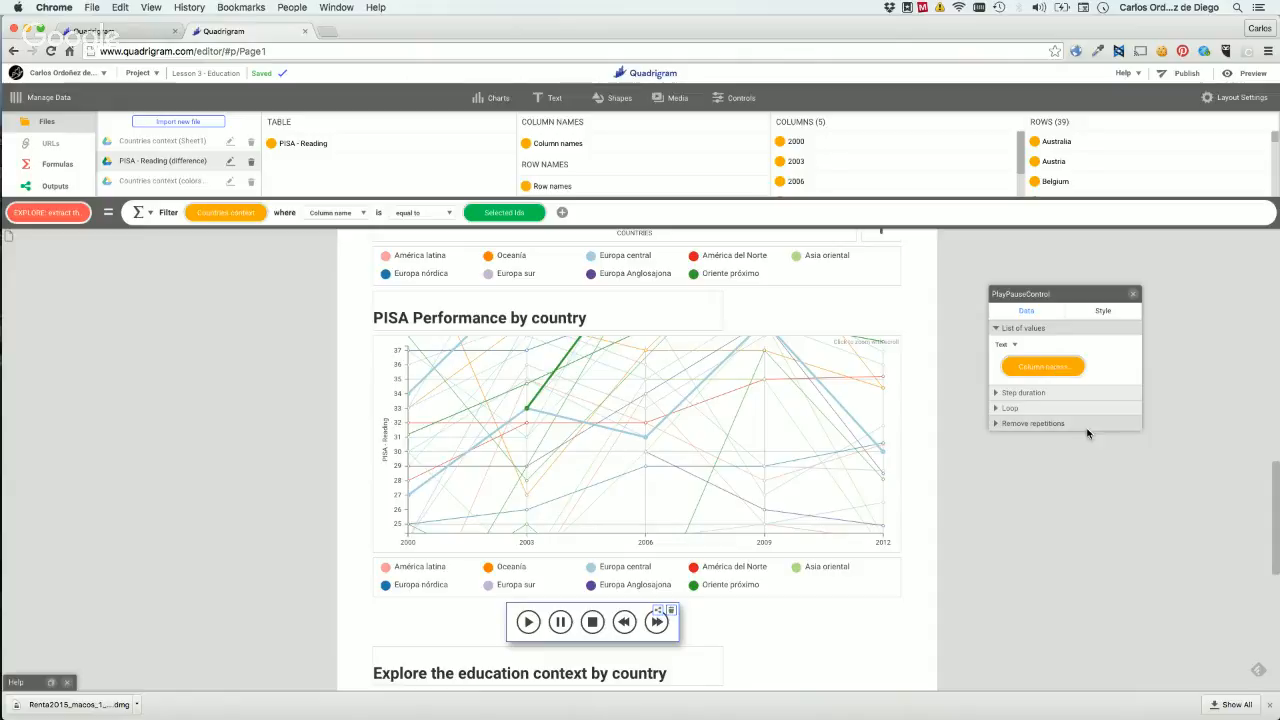
{"action": "left_click", "coordinate": [762, 634]}
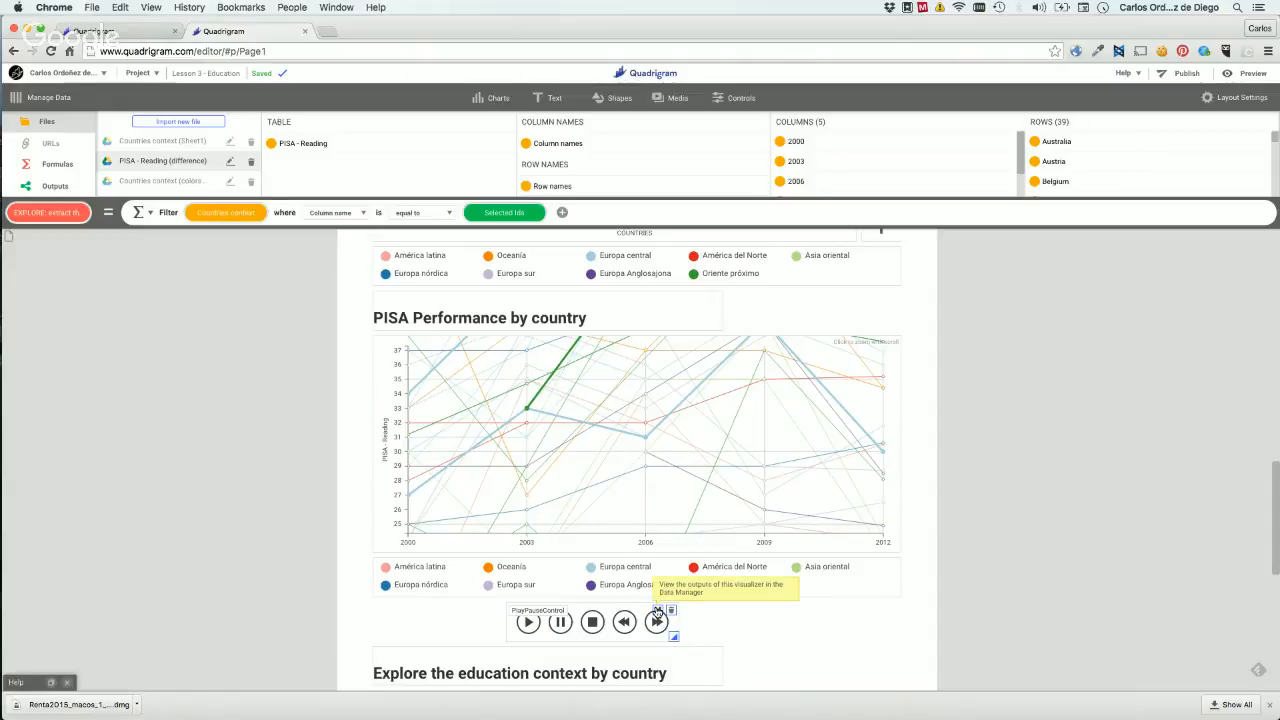
Inspect the animator's Current value output and try out its playback controls.
{"action": "left_click", "coordinate": [657, 610]}
{"action": "left_click_drag", "start_coordinate": [316, 146], "coordinate": [320, 150]}
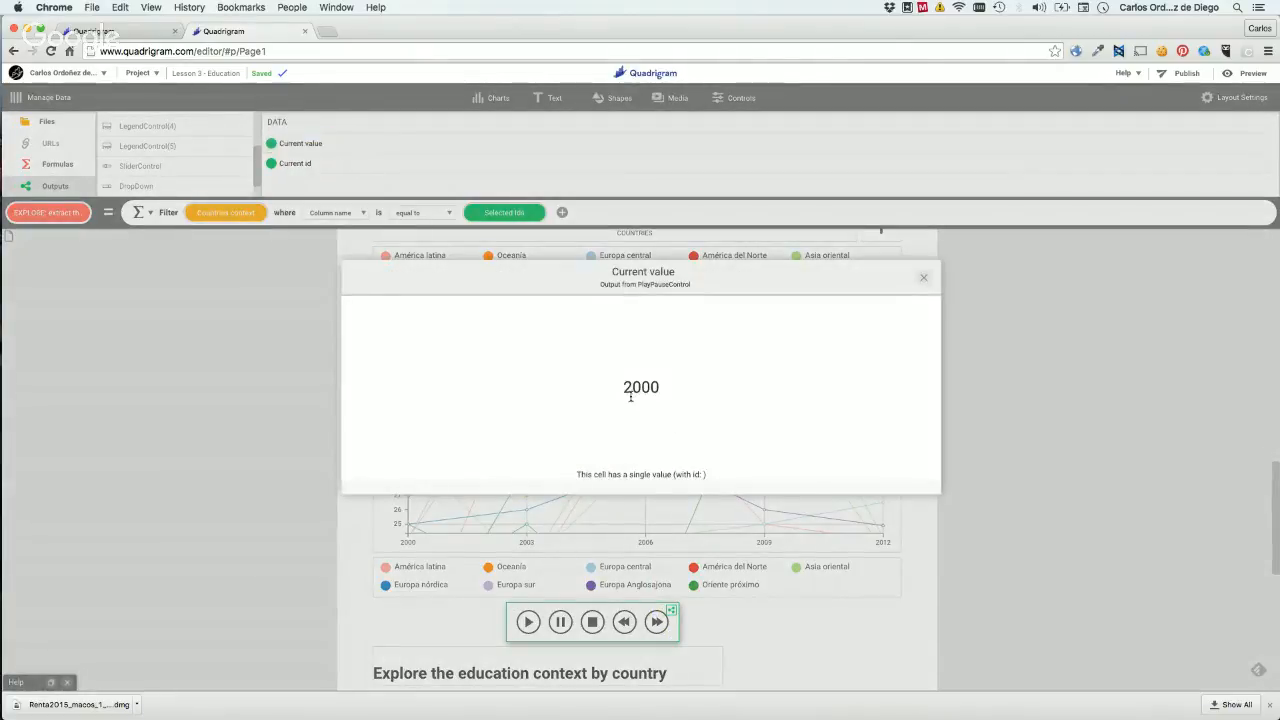
{"action": "left_click", "coordinate": [923, 281]}
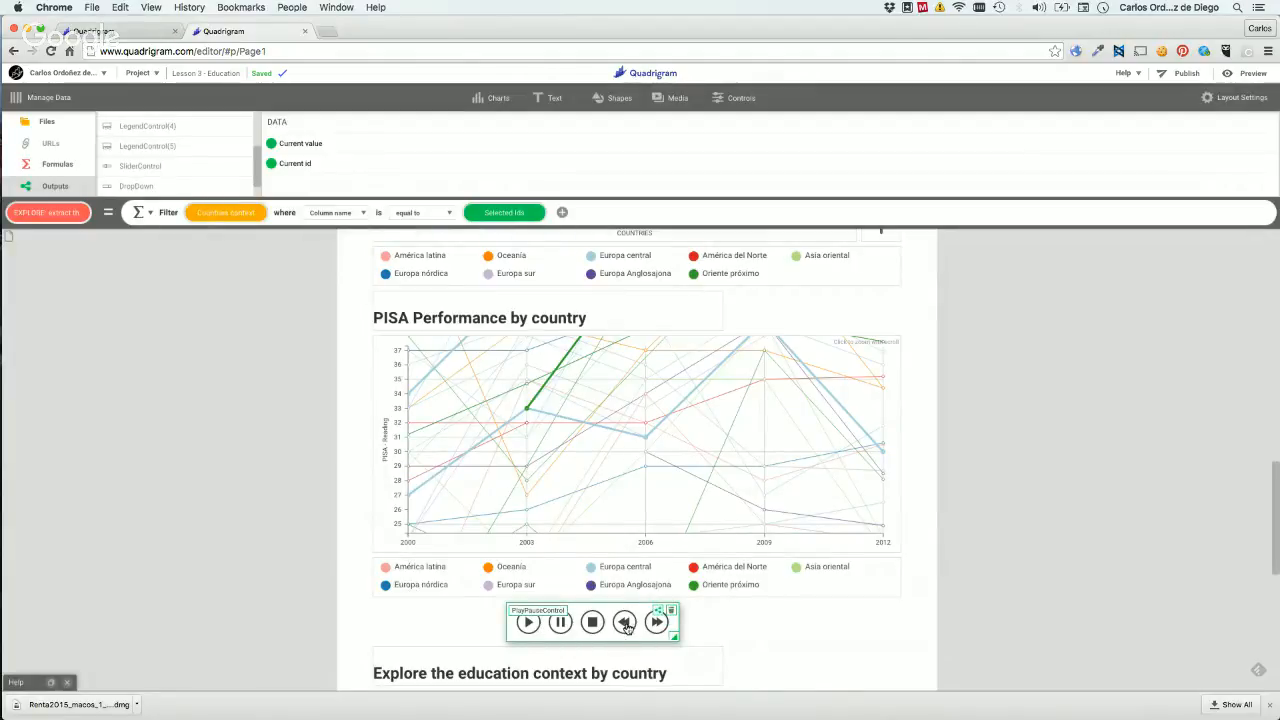
{"action": "left_click", "coordinate": [657, 622]}
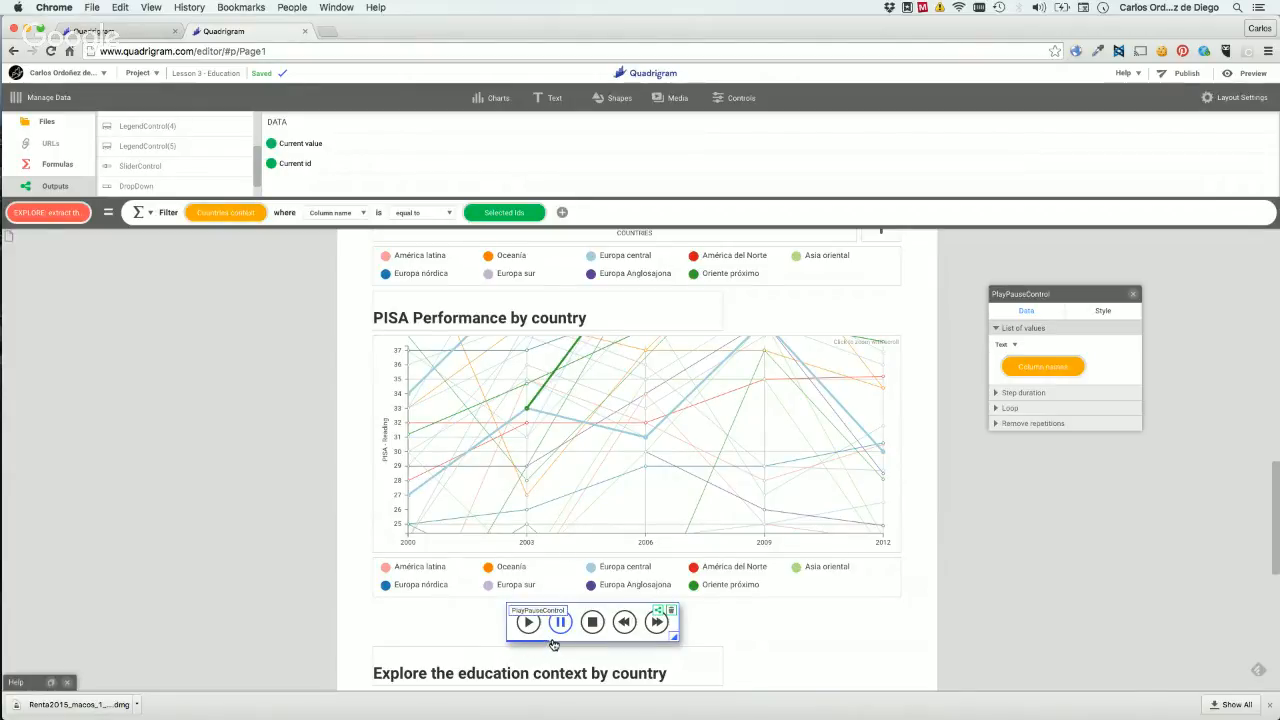
Inspect the play/pause control's Current value output at two different points of the animation.
{"action": "left_click", "coordinate": [310, 143]}
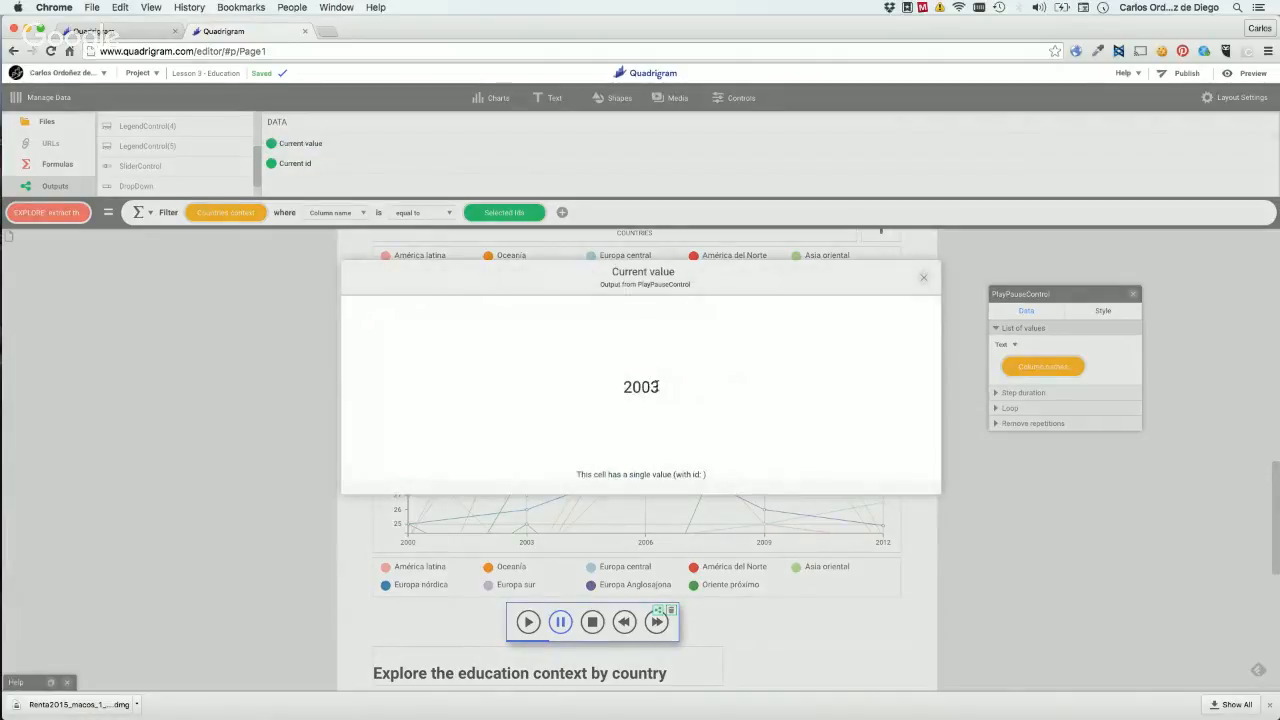
{"action": "left_click", "coordinate": [926, 279]}
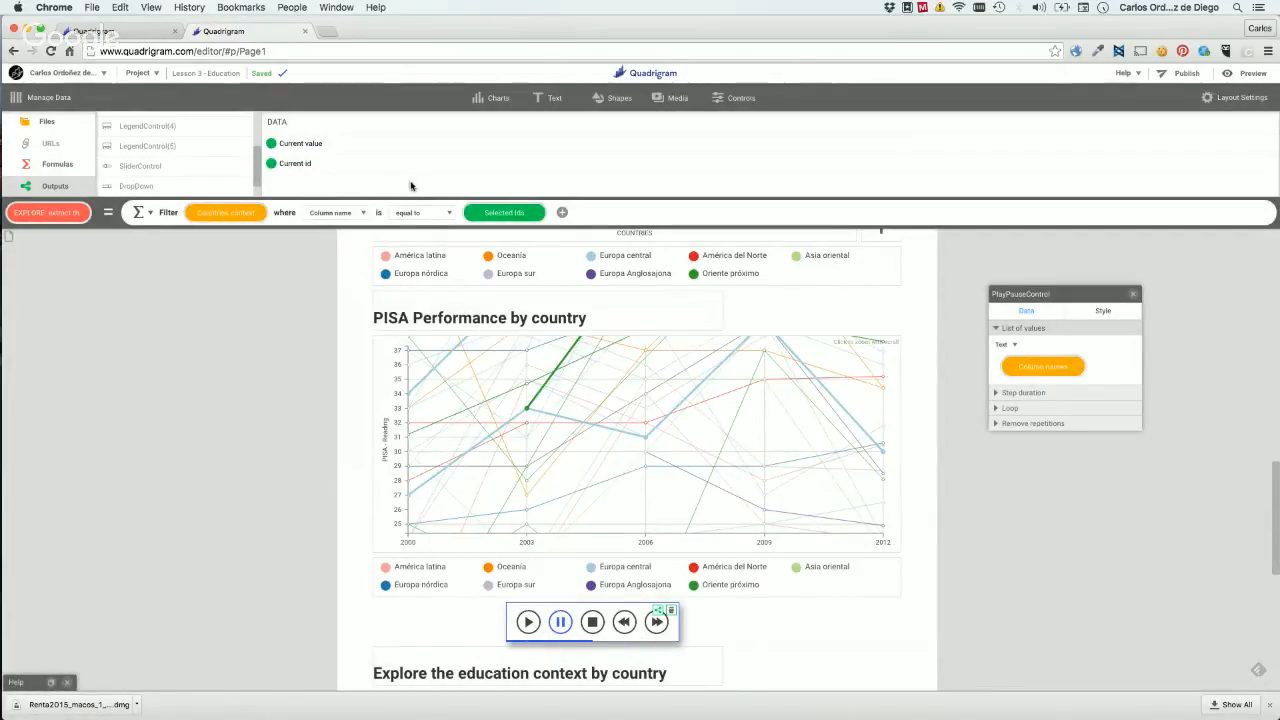
{"action": "left_click", "coordinate": [326, 145]}
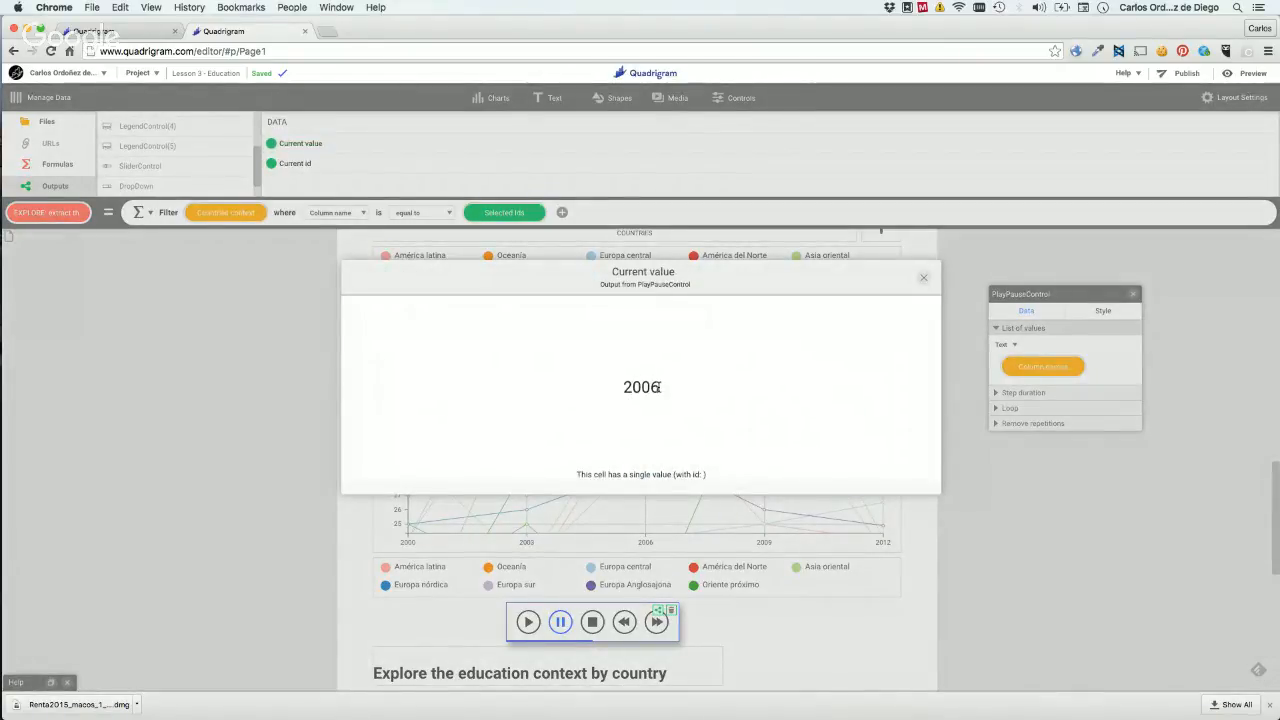
{"action": "left_click", "coordinate": [923, 277]}
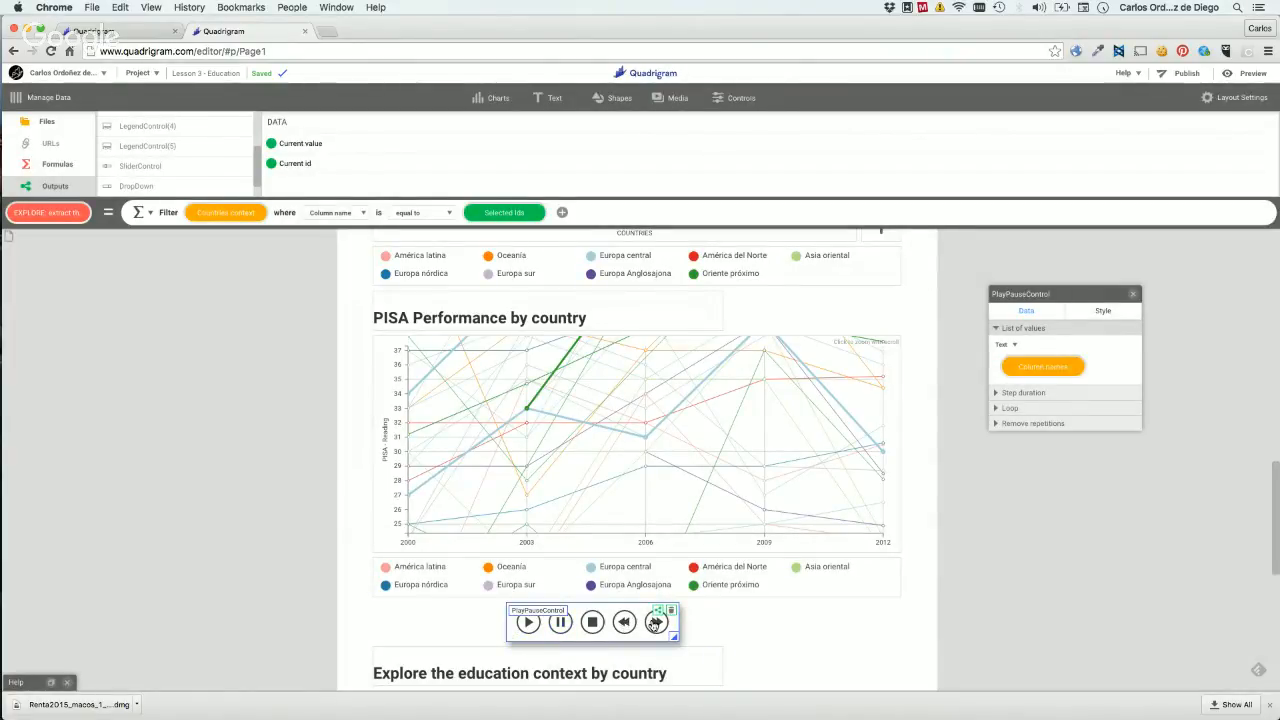
Add a Dynamic text control beside the play/pause control and bind its text to the Current value output.
{"action": "left_click", "coordinate": [731, 100]}
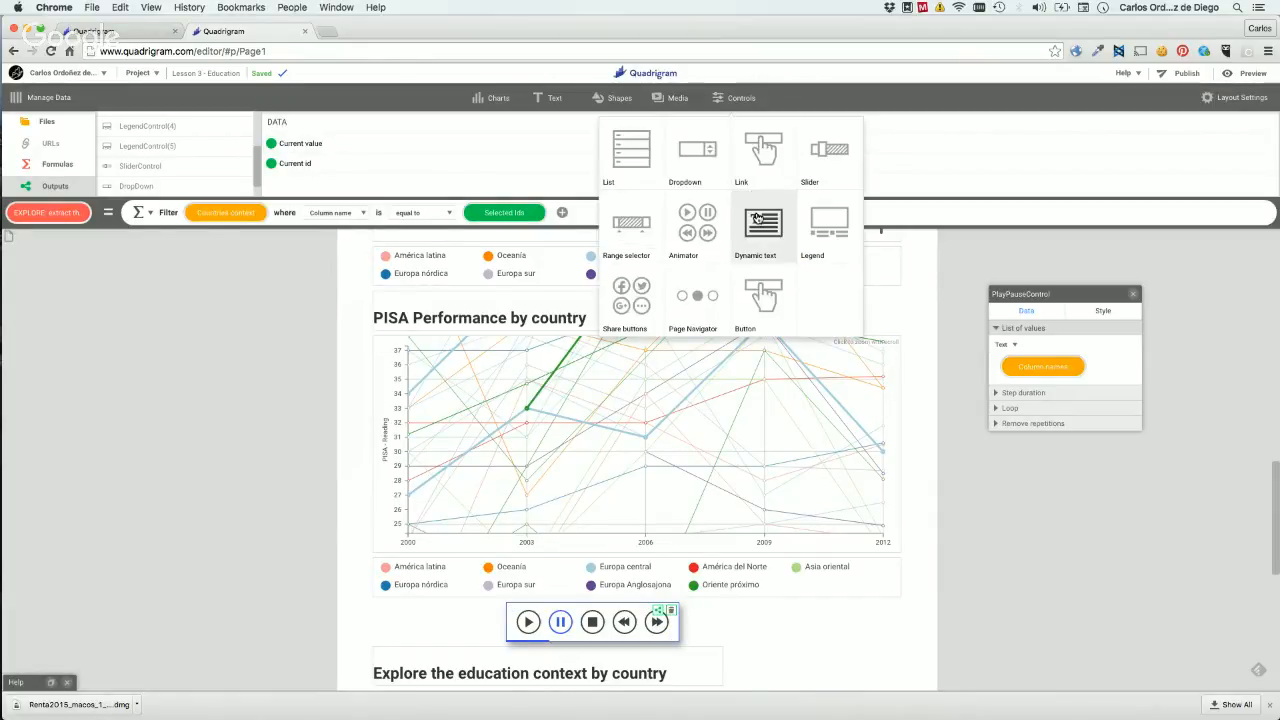
{"action": "left_click_drag", "start_coordinate": [805, 265], "coordinate": [752, 598]}
{"action": "left_click", "coordinate": [748, 613]}
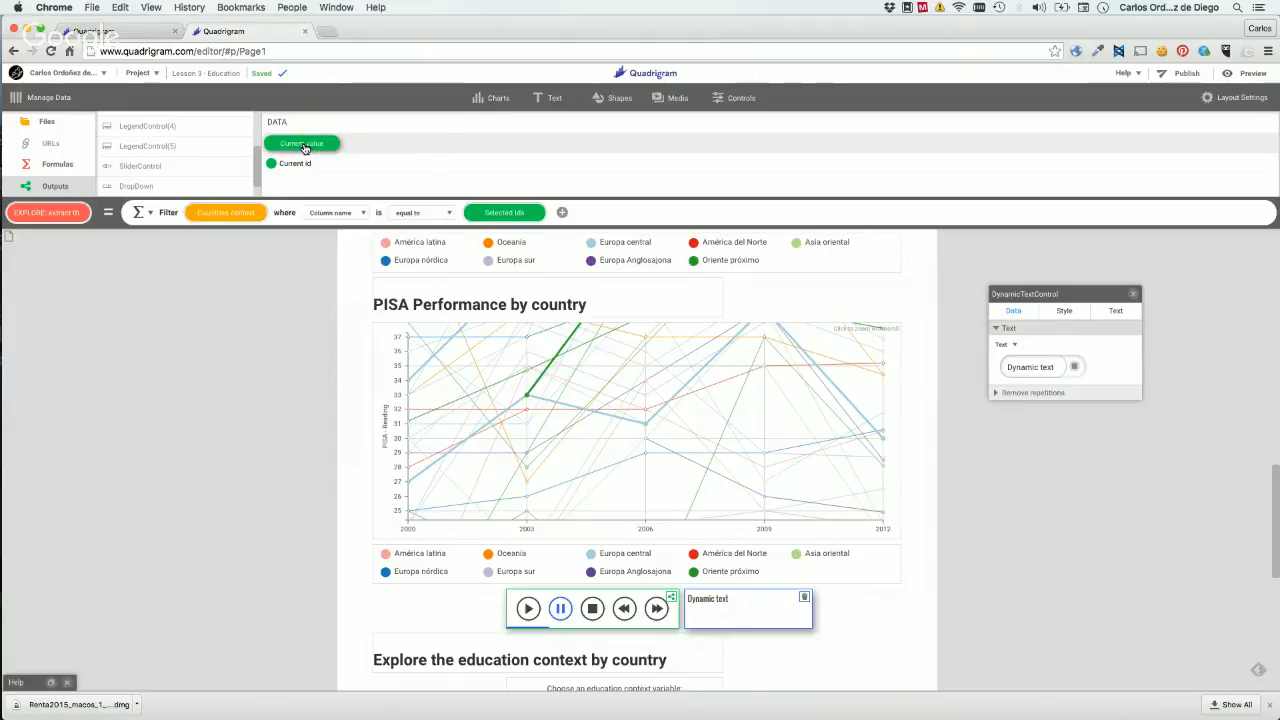
{"action": "left_click_drag", "start_coordinate": [303, 146], "coordinate": [1023, 372]}
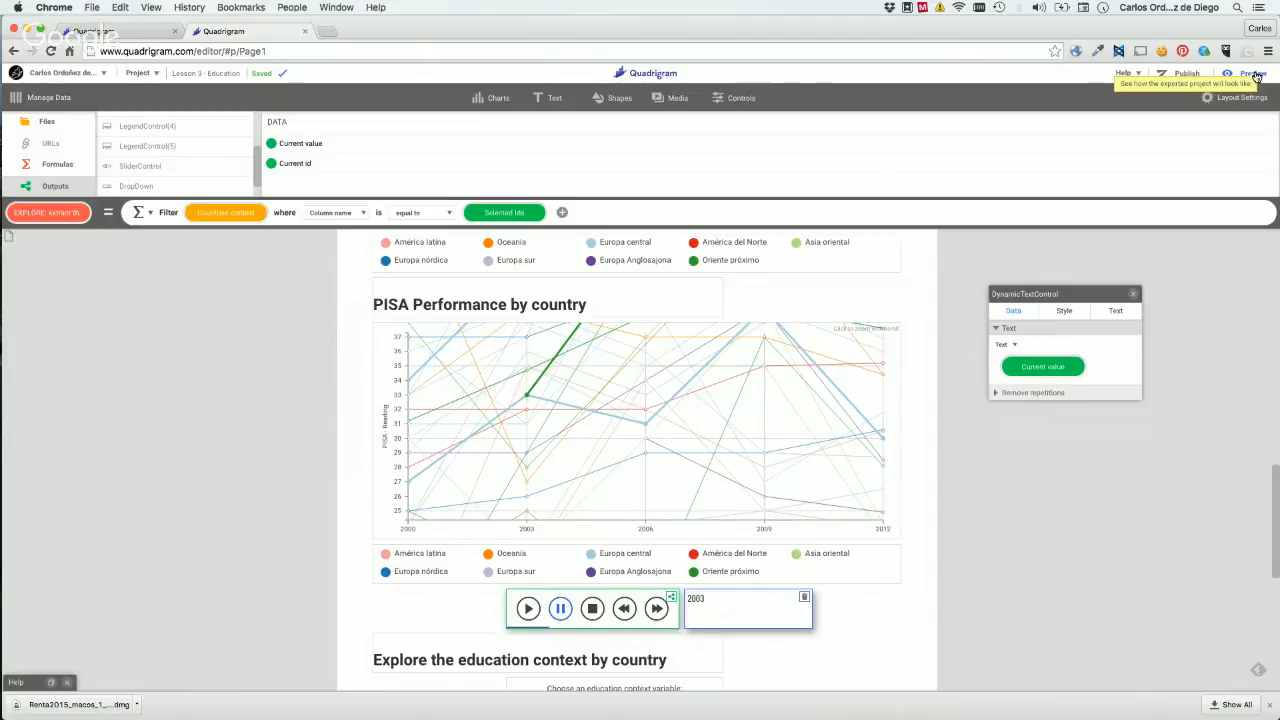
Preview the page, advance the animator to check the linked year text, and return to editing.
{"action": "left_click", "coordinate": [1256, 76]}
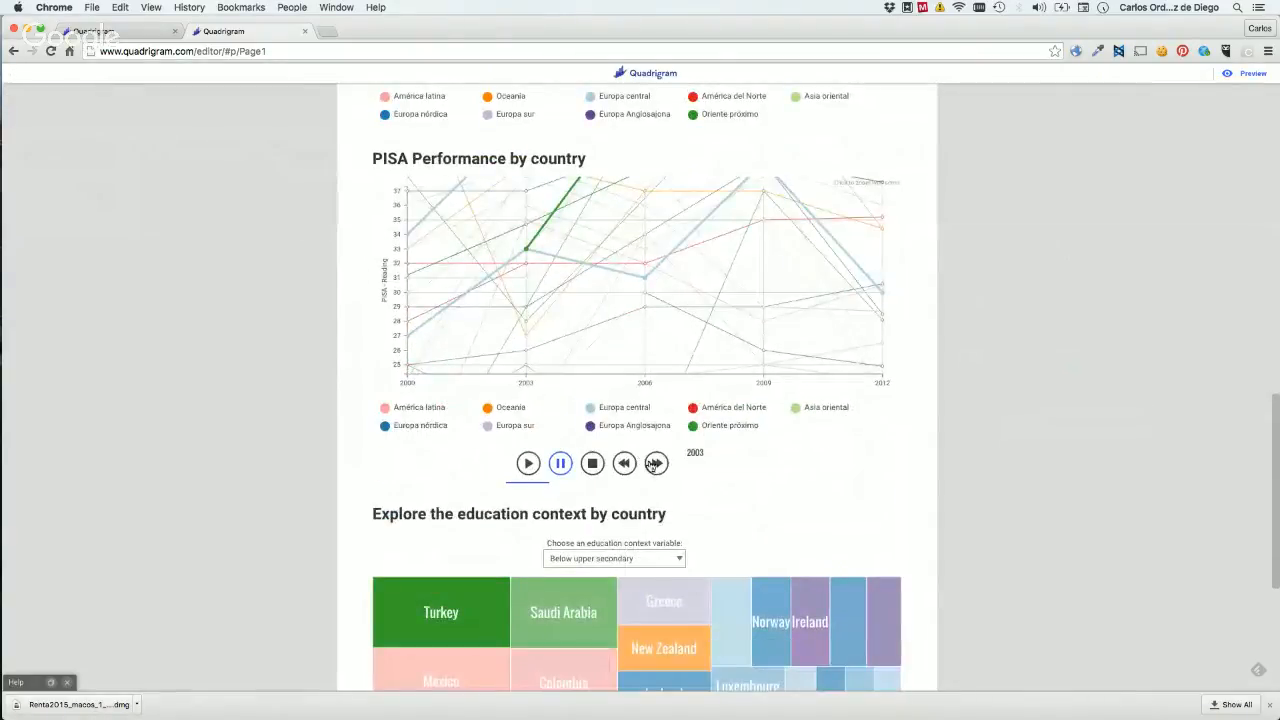
{"action": "left_click", "coordinate": [656, 468]}
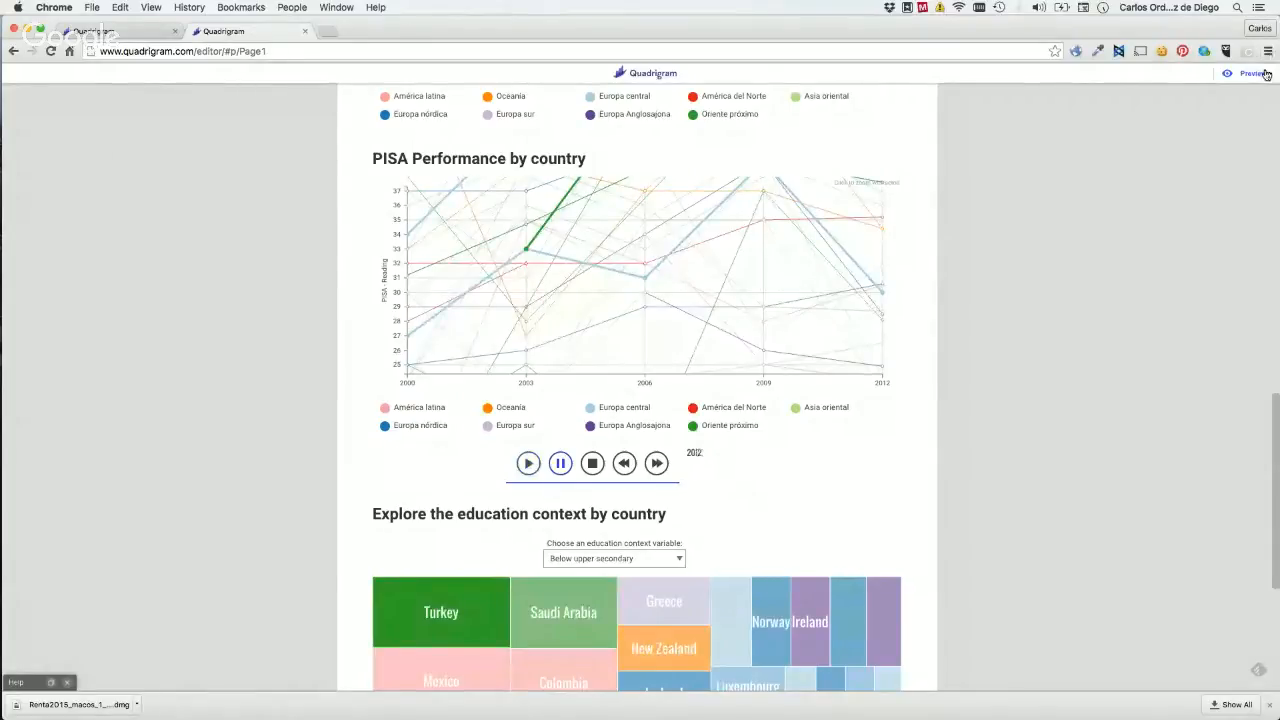
{"action": "left_click", "coordinate": [1266, 75]}
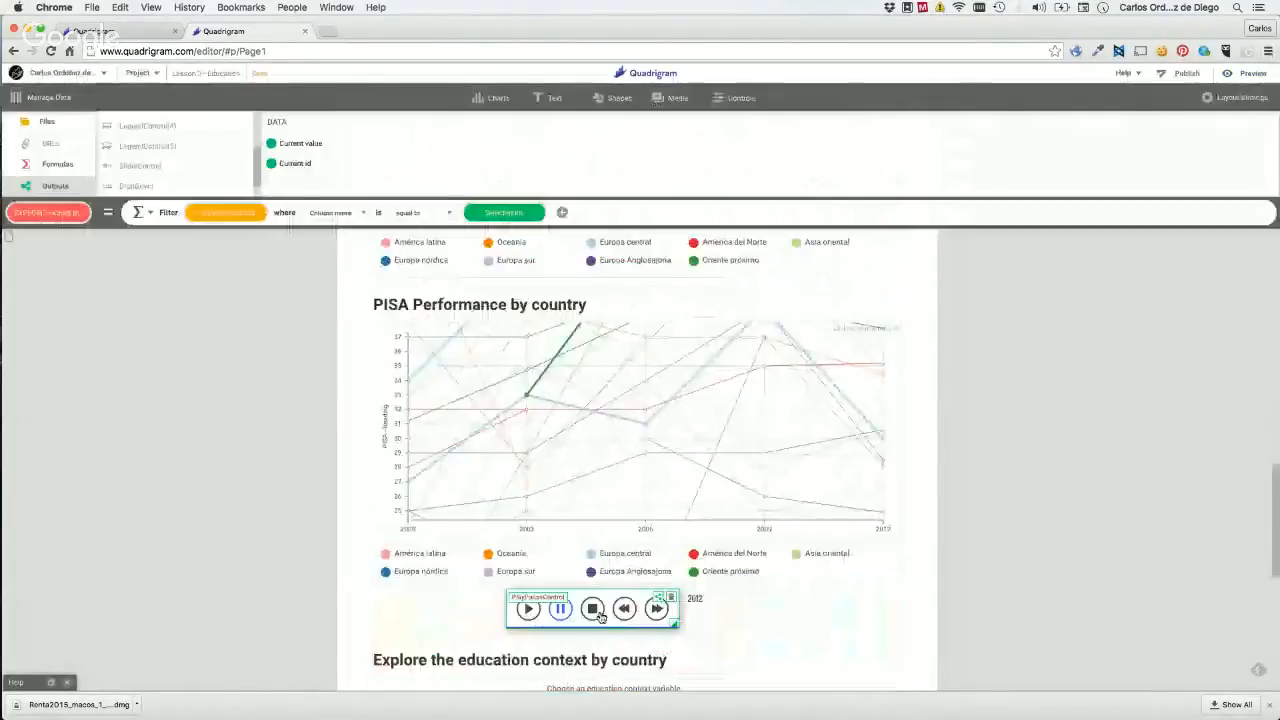
Examine the play/pause control's step duration and loop settings.
{"action": "left_click", "coordinate": [600, 616]}
{"action": "left_click", "coordinate": [1065, 393]}
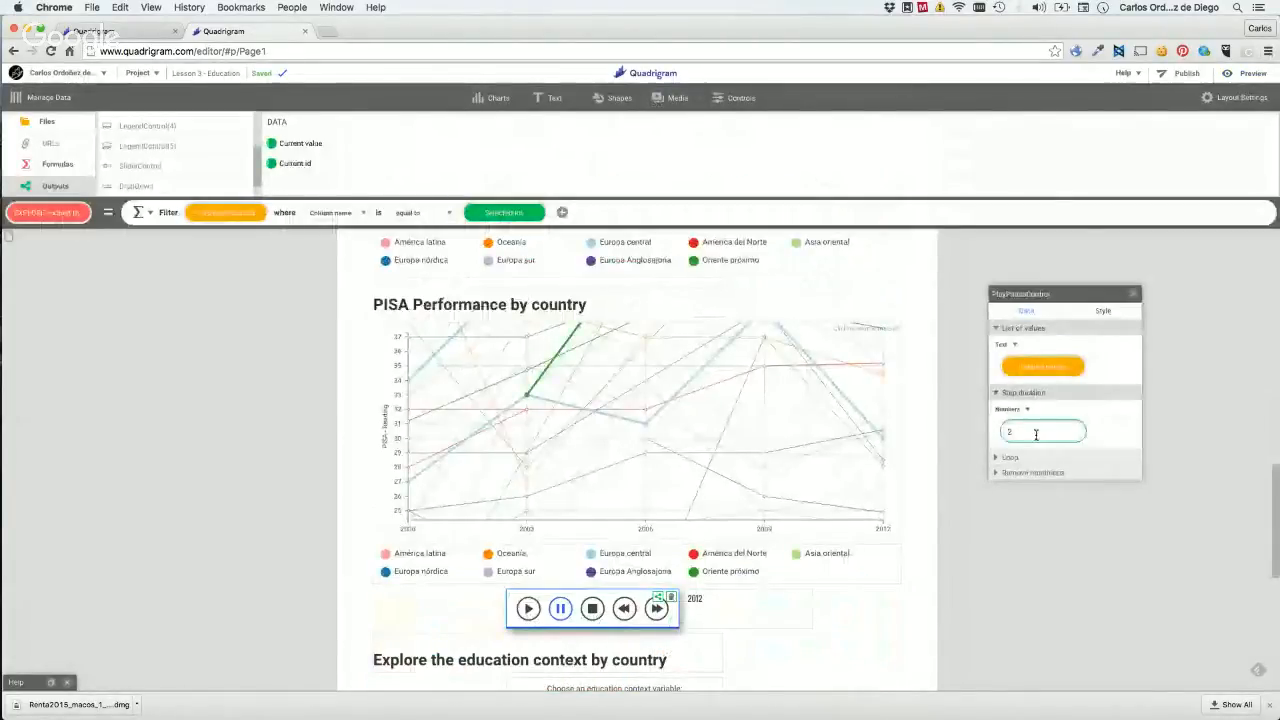
{"action": "left_click", "coordinate": [1022, 455]}
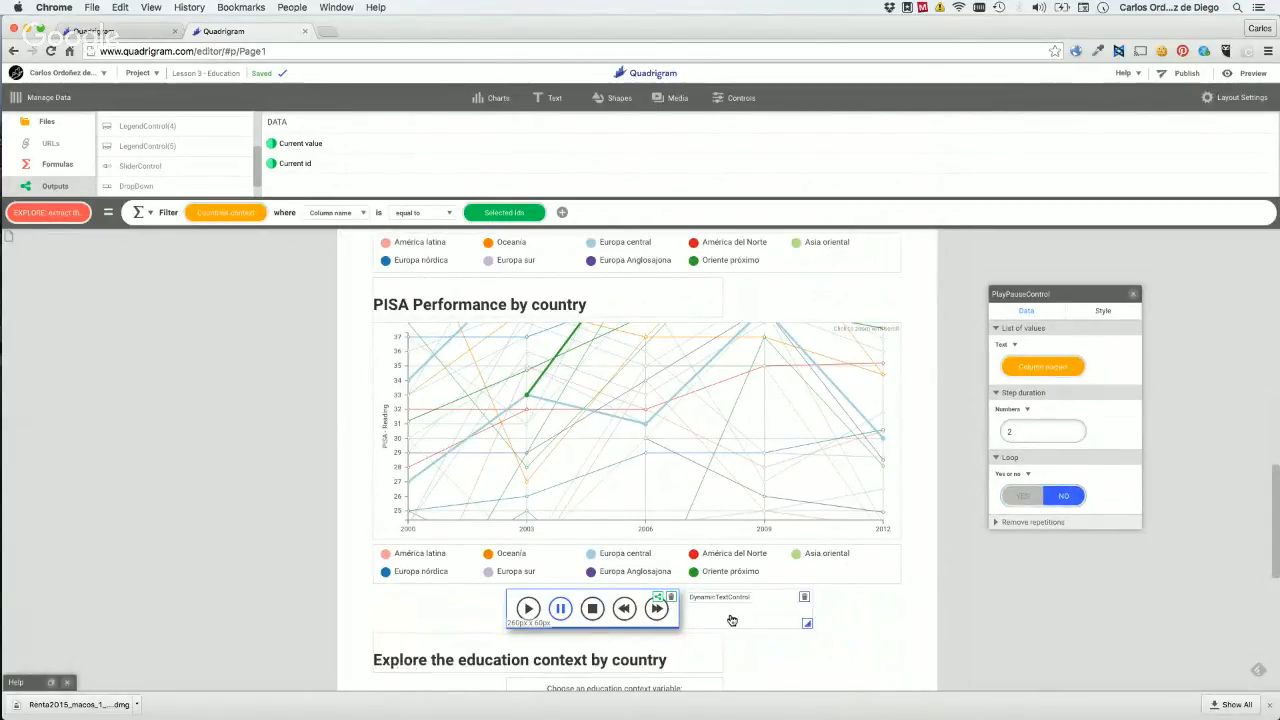
{"action": "left_click", "coordinate": [886, 627]}
Set the dynamic year text's font size to 20 px.
{"action": "left_click", "coordinate": [754, 617]}
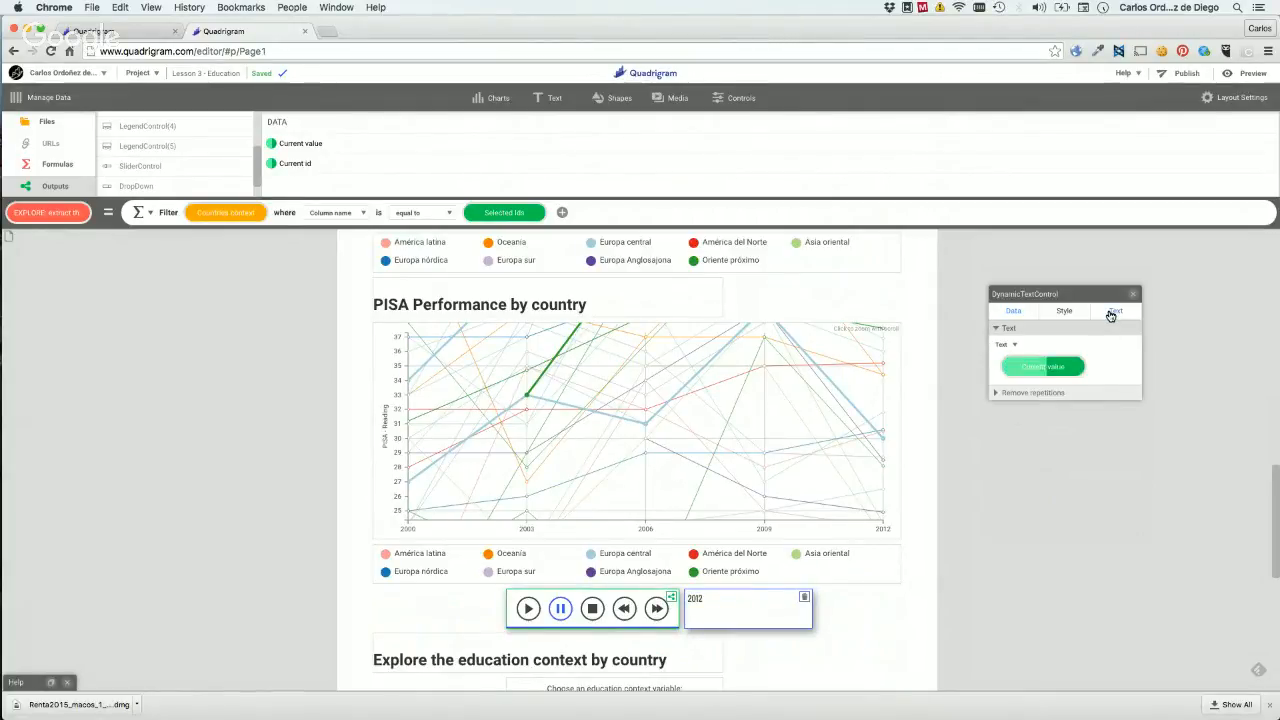
{"action": "left_click", "coordinate": [1112, 312]}
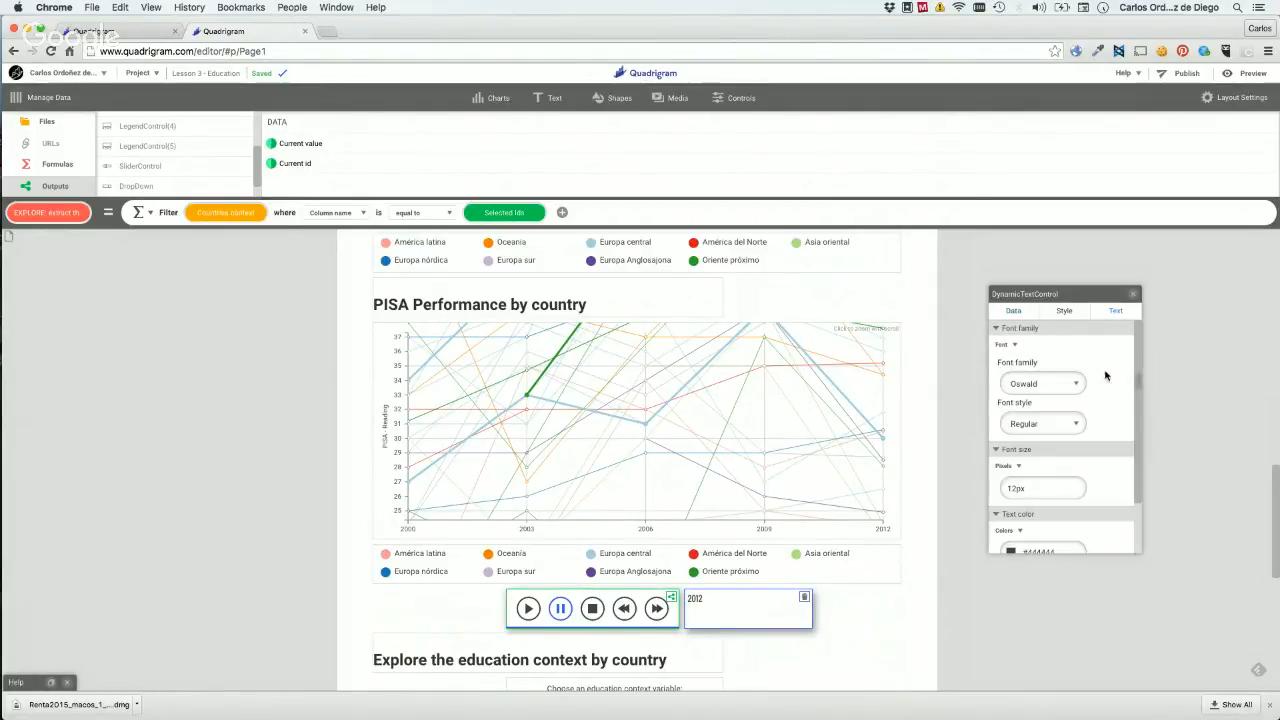
{"action": "left_click", "coordinate": [1049, 487]}
{"action": "type", "text": "20"}
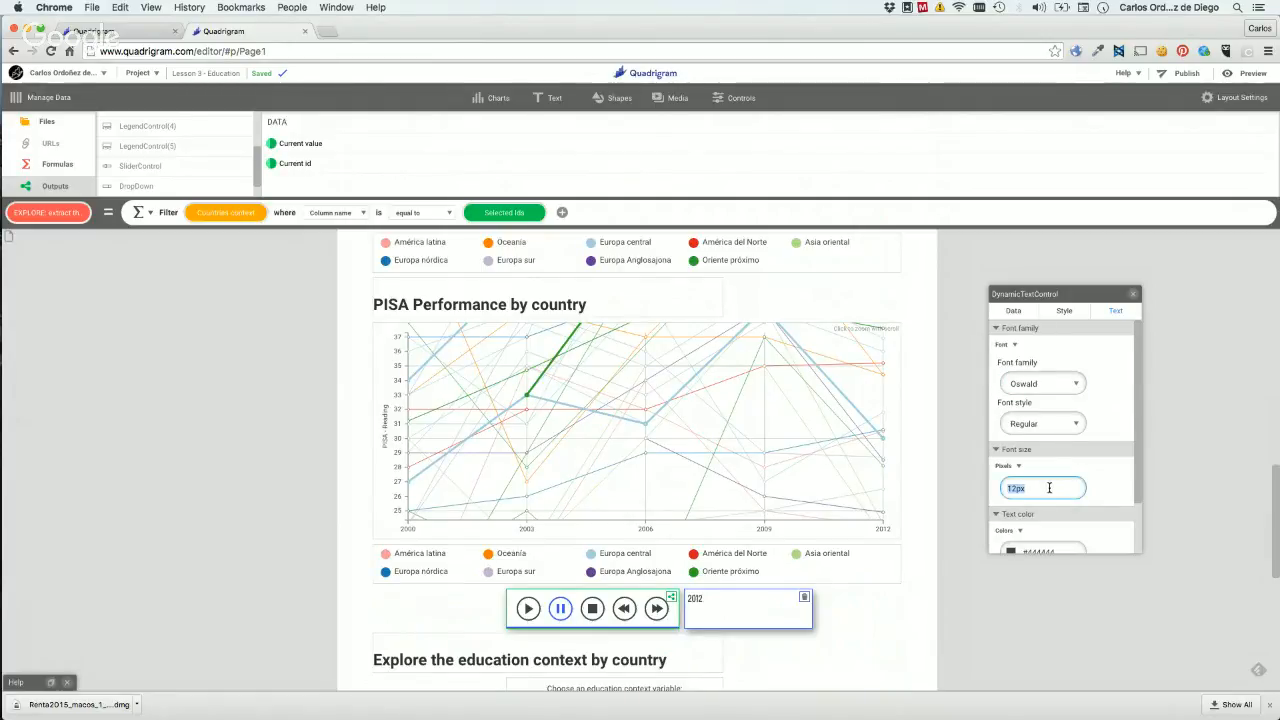
{"action": "key", "text": "Return"}
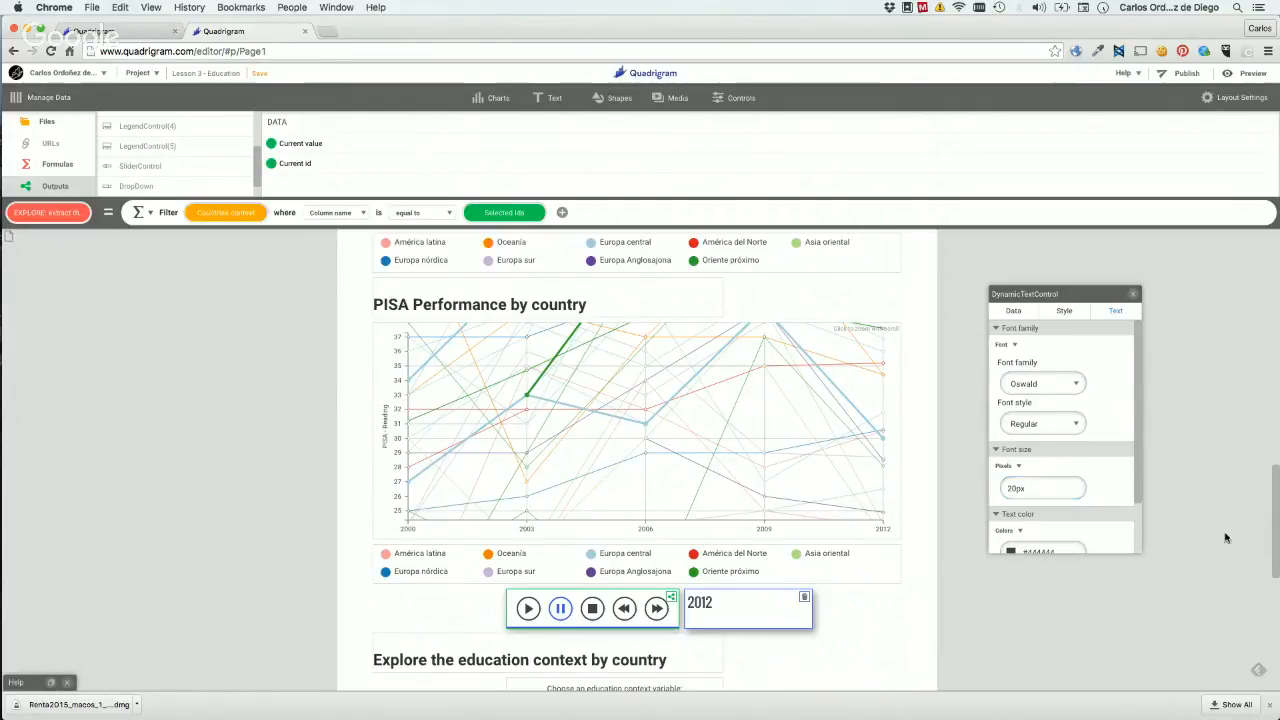
Change the dynamic year text's font family to Roboto and its font size to 24 px.
{"action": "left_click", "coordinate": [1049, 383]}
{"action": "left_click", "coordinate": [1050, 443]}
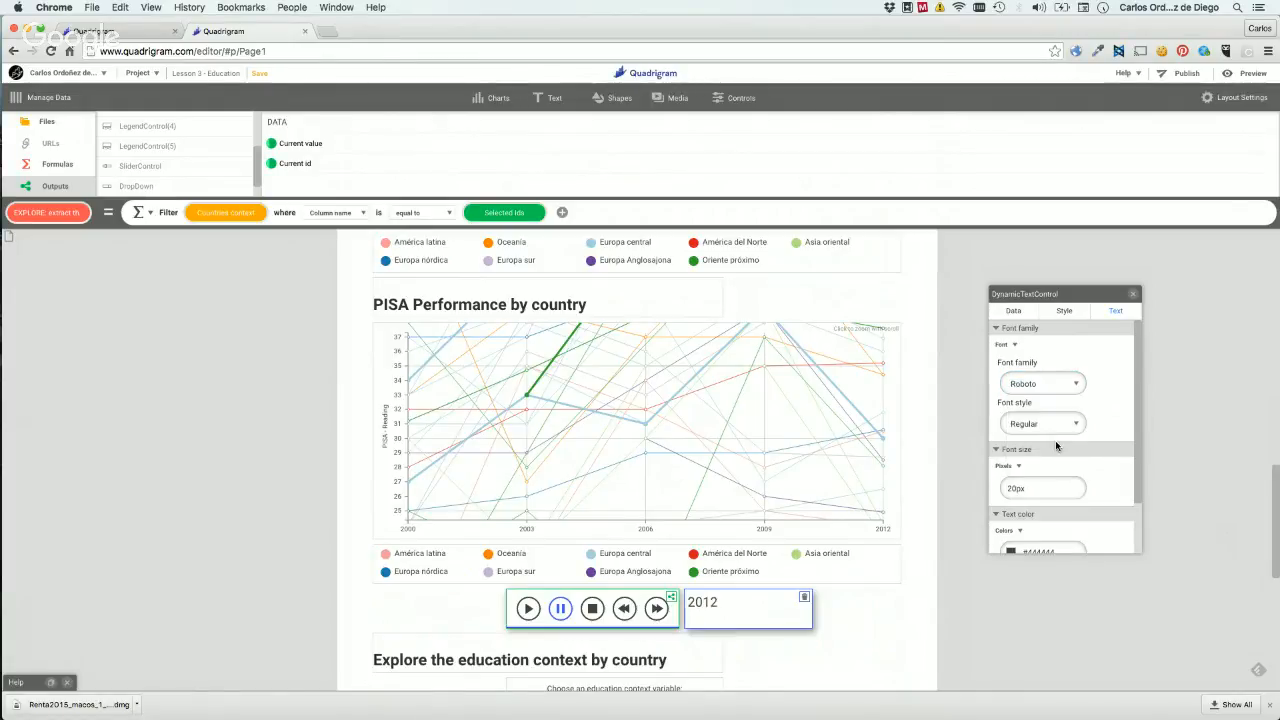
{"action": "left_click", "coordinate": [1052, 488]}
{"action": "type", "text": "24"}
{"action": "key", "text": "Return"}
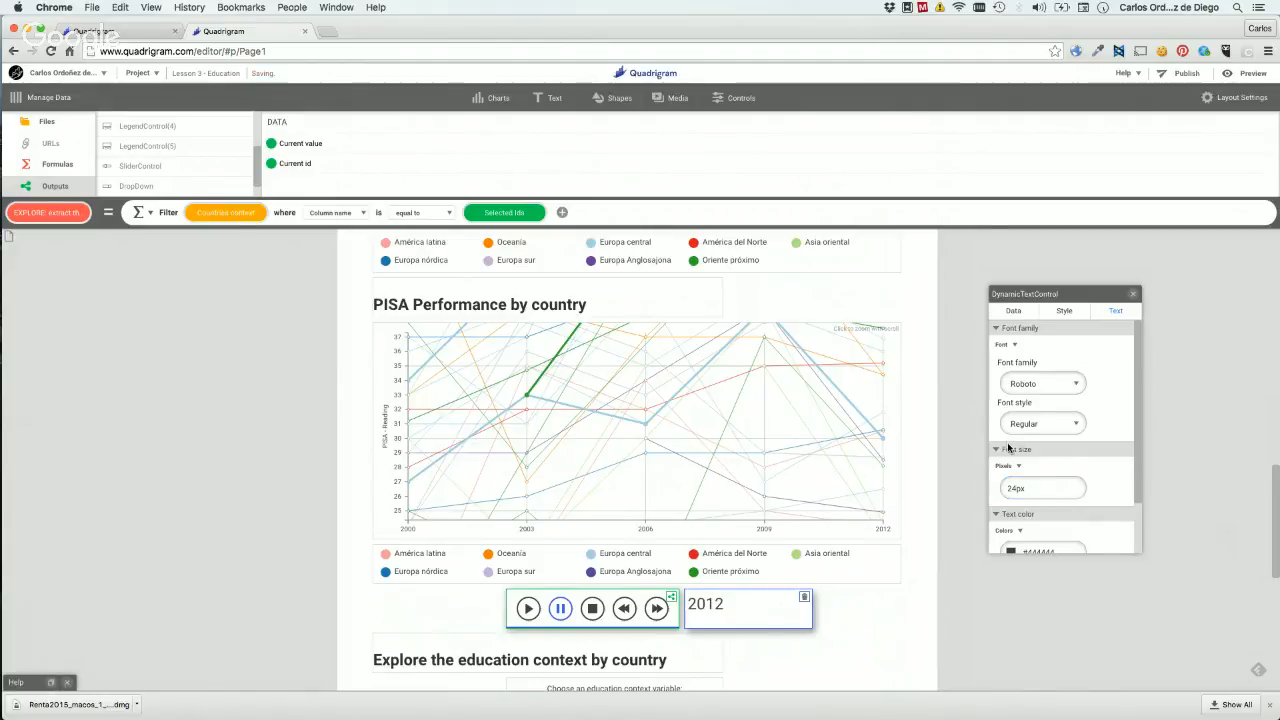
Set the dynamic year text's vertical alignment to middle and check it in the page preview.
{"action": "scroll", "coordinate": [1114, 531], "scroll_direction": "down", "scroll_amount": 2}
{"action": "scroll", "coordinate": [1050, 547], "scroll_direction": "down", "scroll_amount": 2}
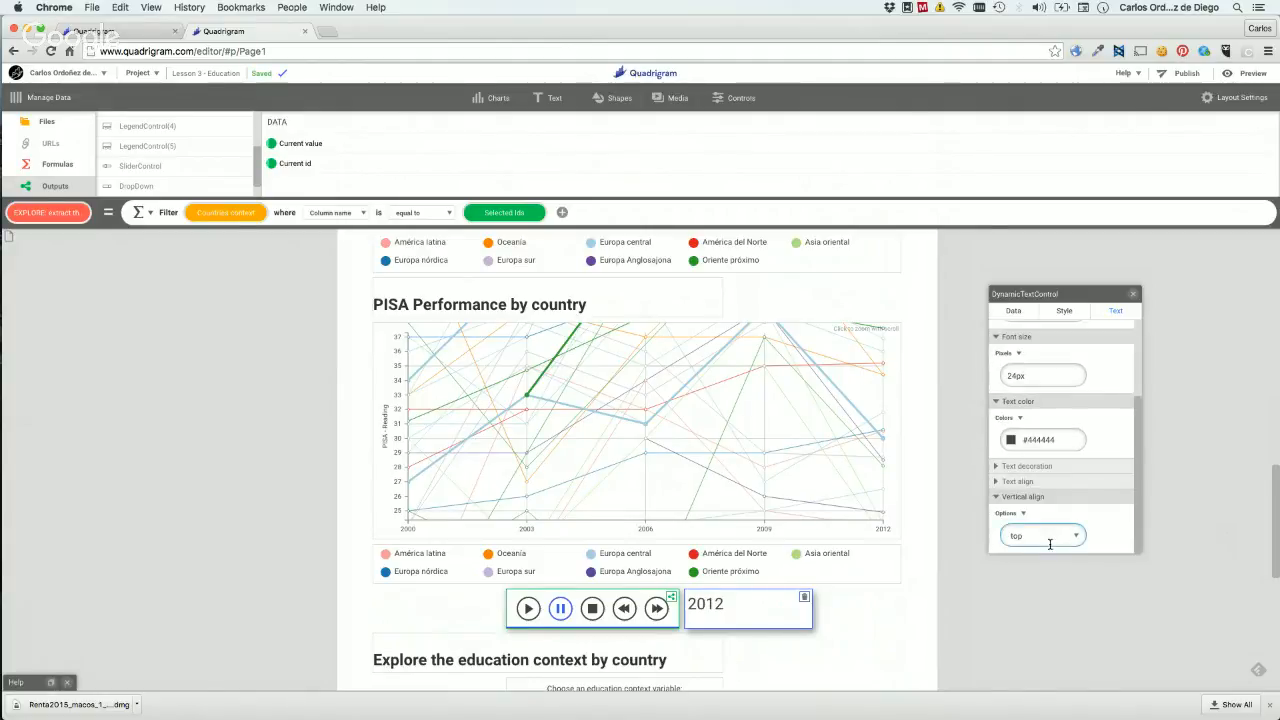
{"action": "left_click", "coordinate": [1052, 536]}
{"action": "left_click", "coordinate": [1043, 582]}
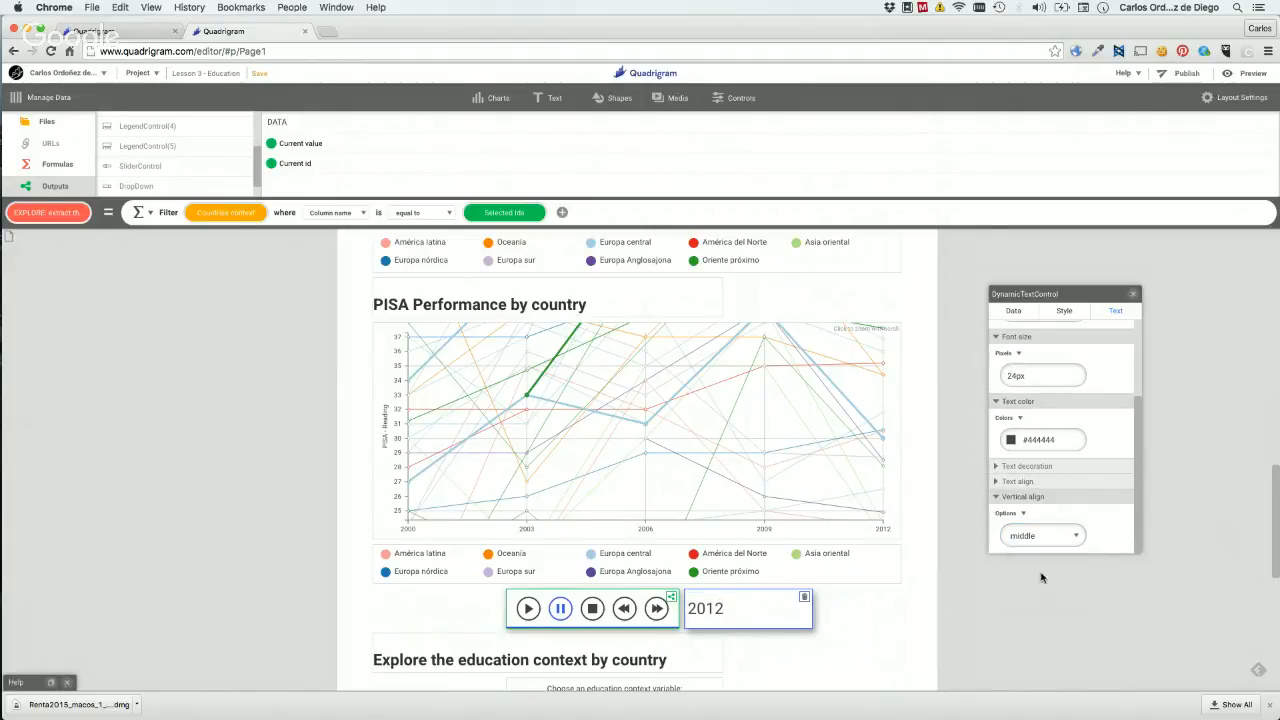
{"action": "left_click", "coordinate": [1041, 645]}
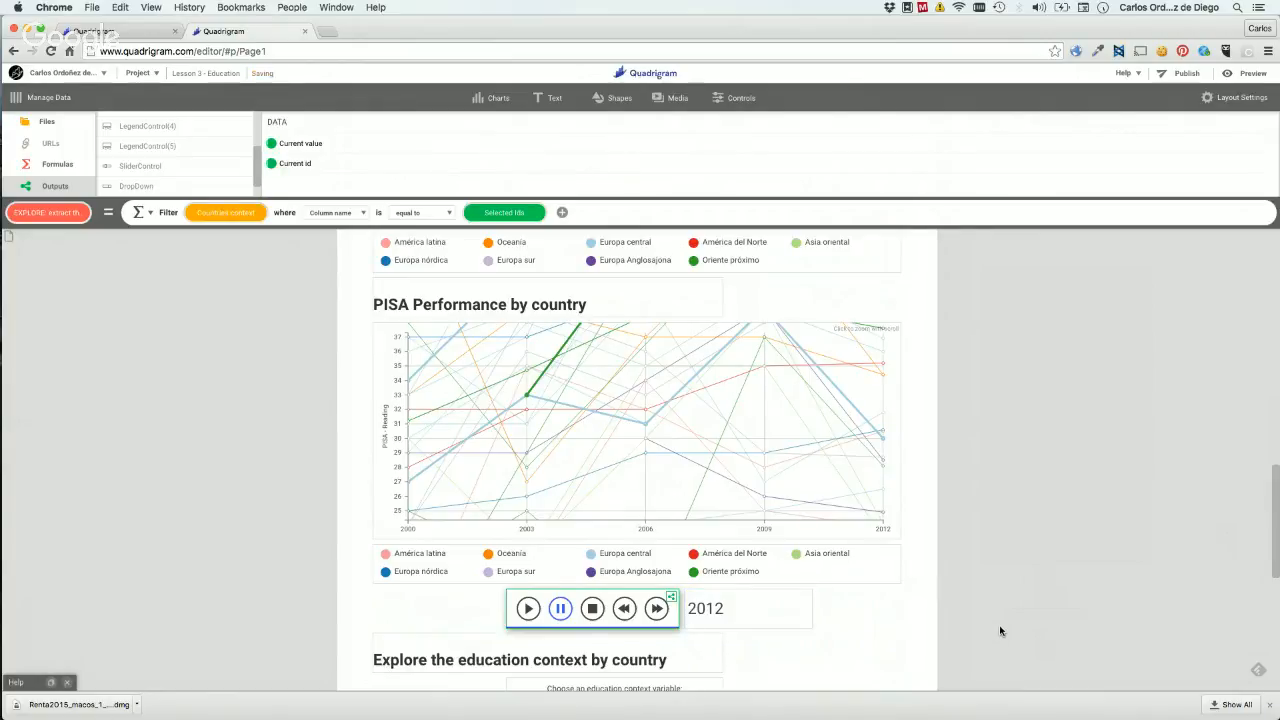
{"action": "left_click", "coordinate": [1251, 75]}
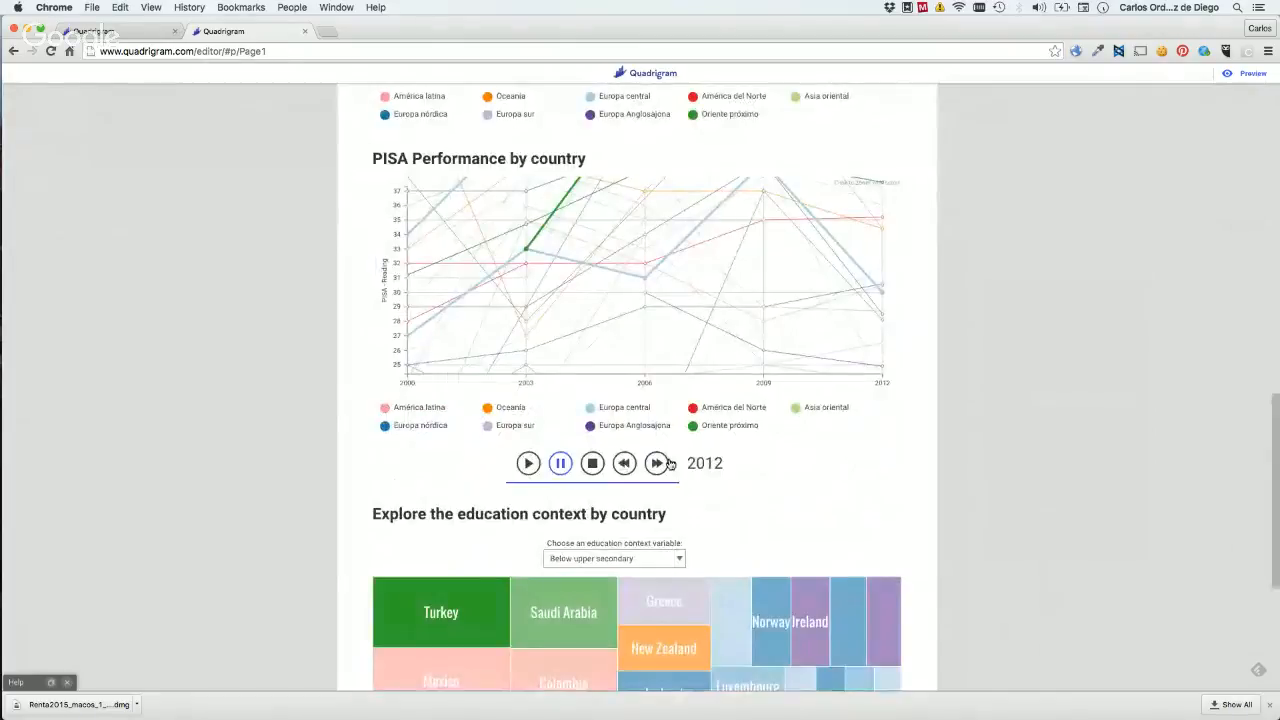
{"action": "left_click", "coordinate": [1248, 75]}
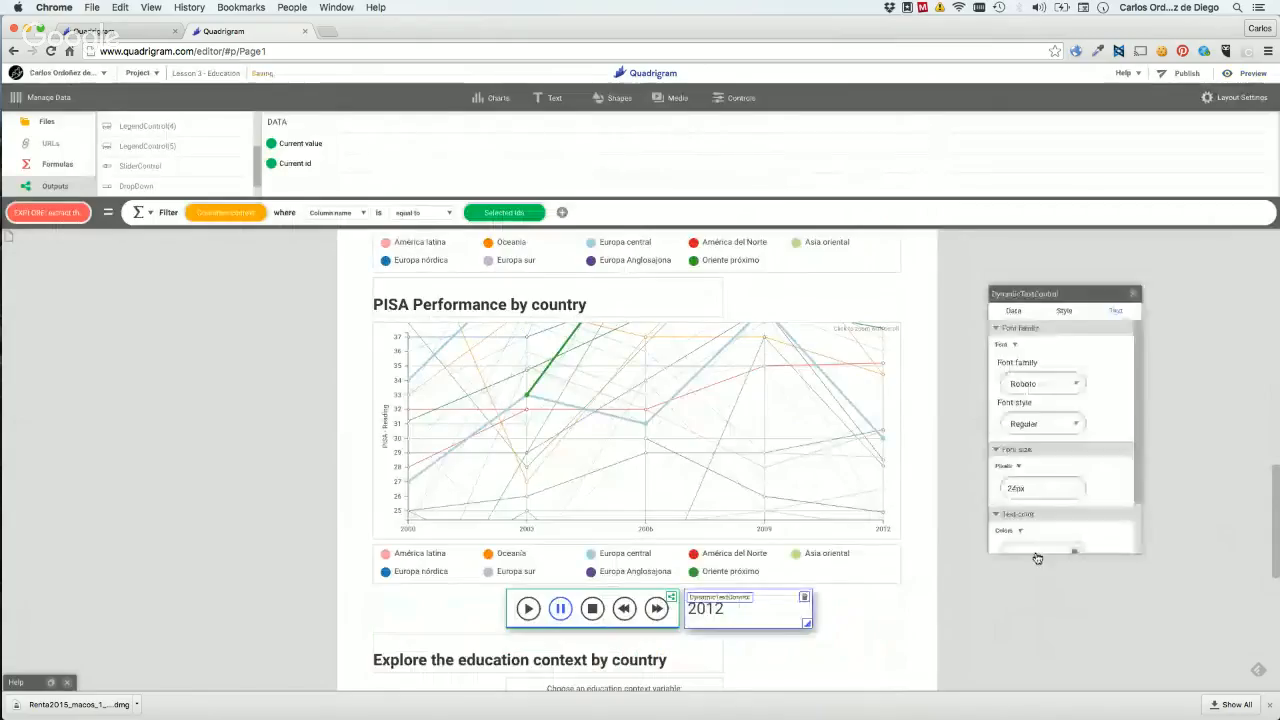
Set the dynamic year text's font size to 36 px and check it in the page preview.
{"action": "double_click", "coordinate": [1055, 489]}
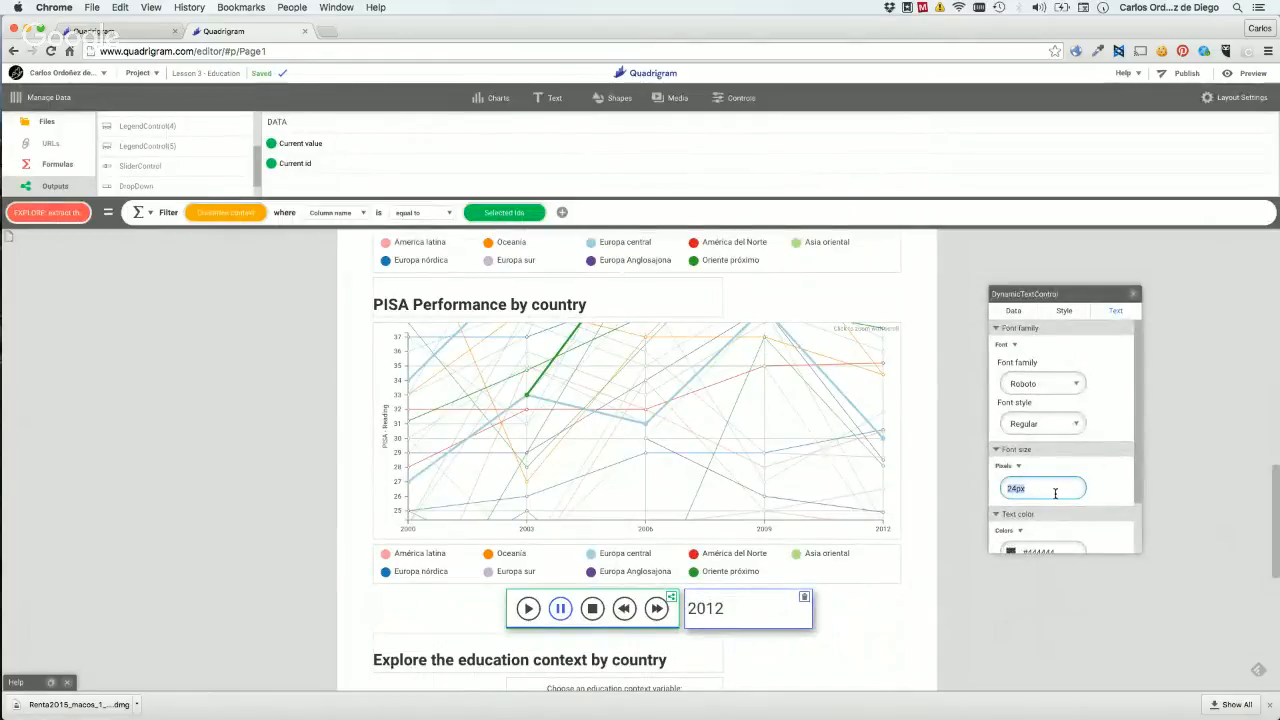
{"action": "type", "text": "36"}
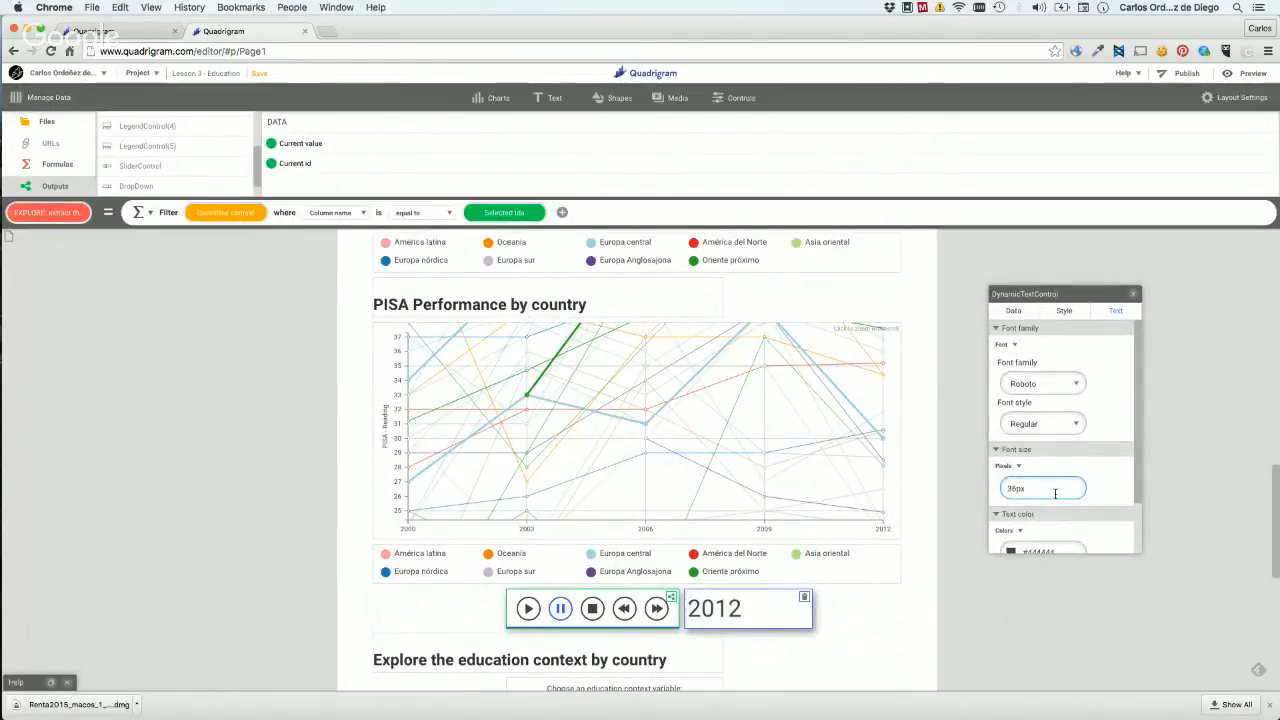
{"action": "left_click", "coordinate": [996, 659]}
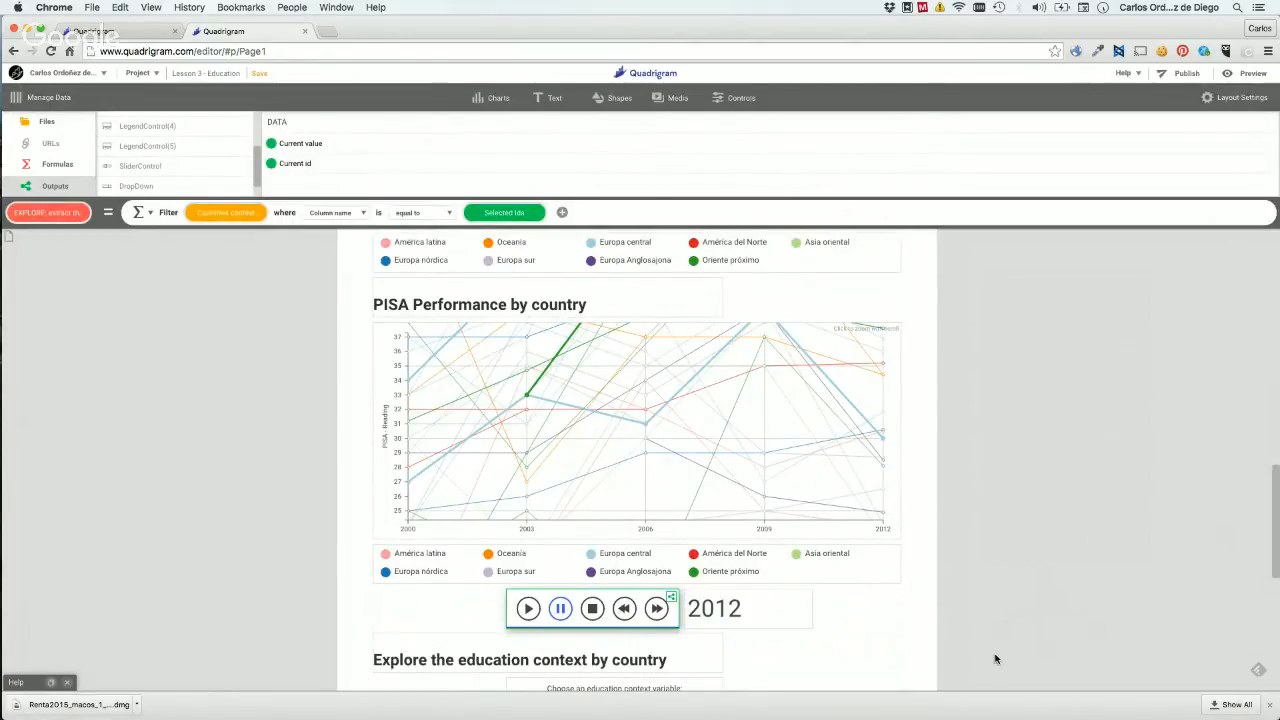
{"action": "left_click", "coordinate": [1250, 73]}
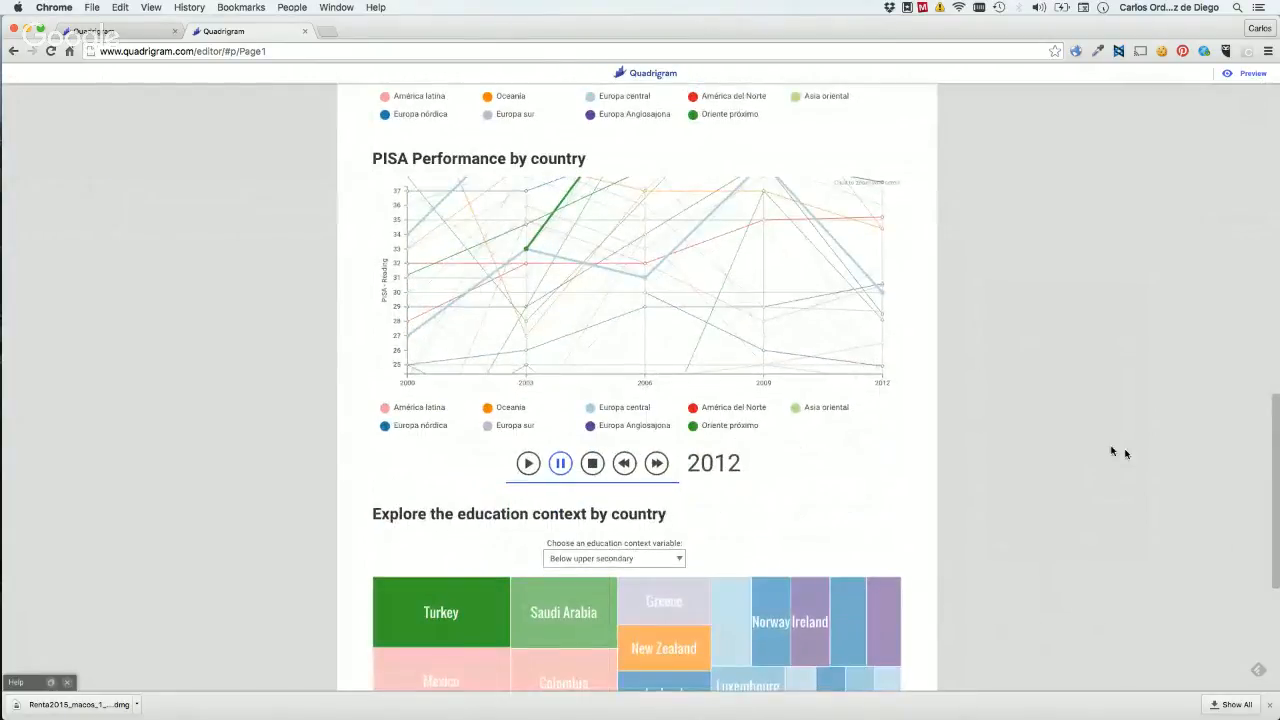
{"action": "left_click", "coordinate": [1248, 75]}
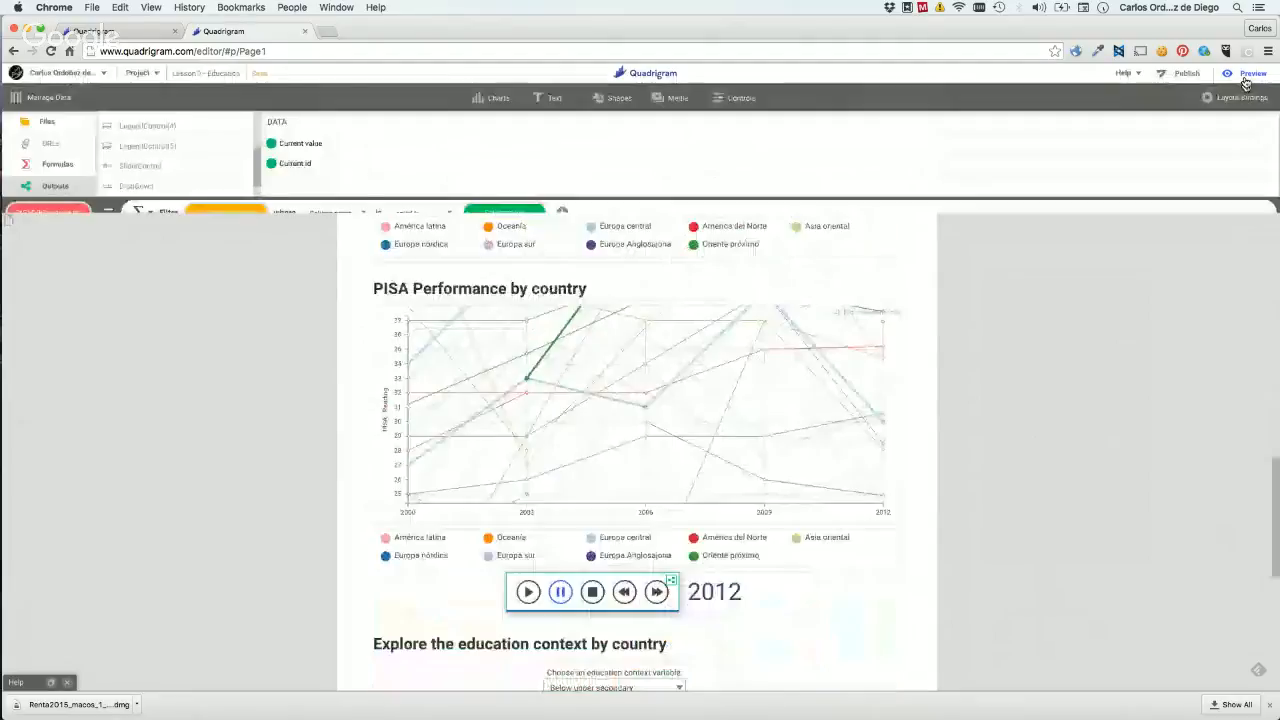
Add a Bar Chart below the play/pause control and enlarge it to span most of the page width.
{"action": "left_click", "coordinate": [482, 100]}
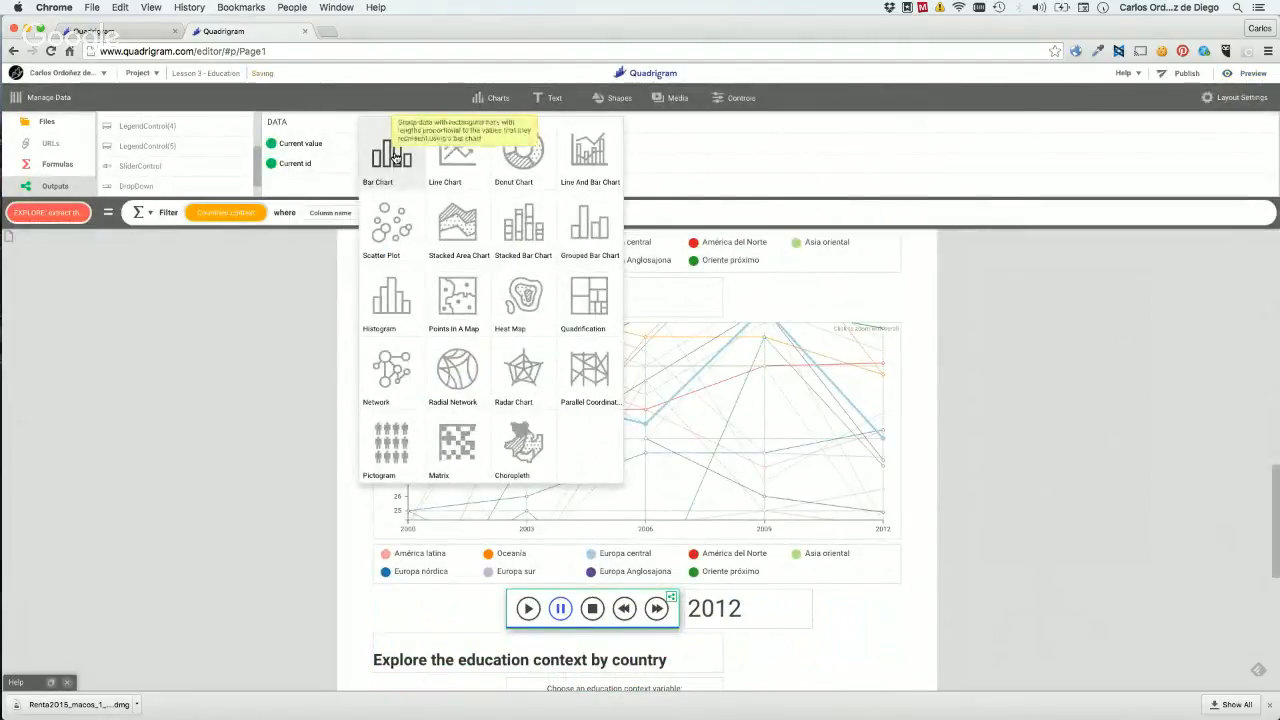
{"action": "left_click_drag", "start_coordinate": [395, 157], "coordinate": [526, 594]}
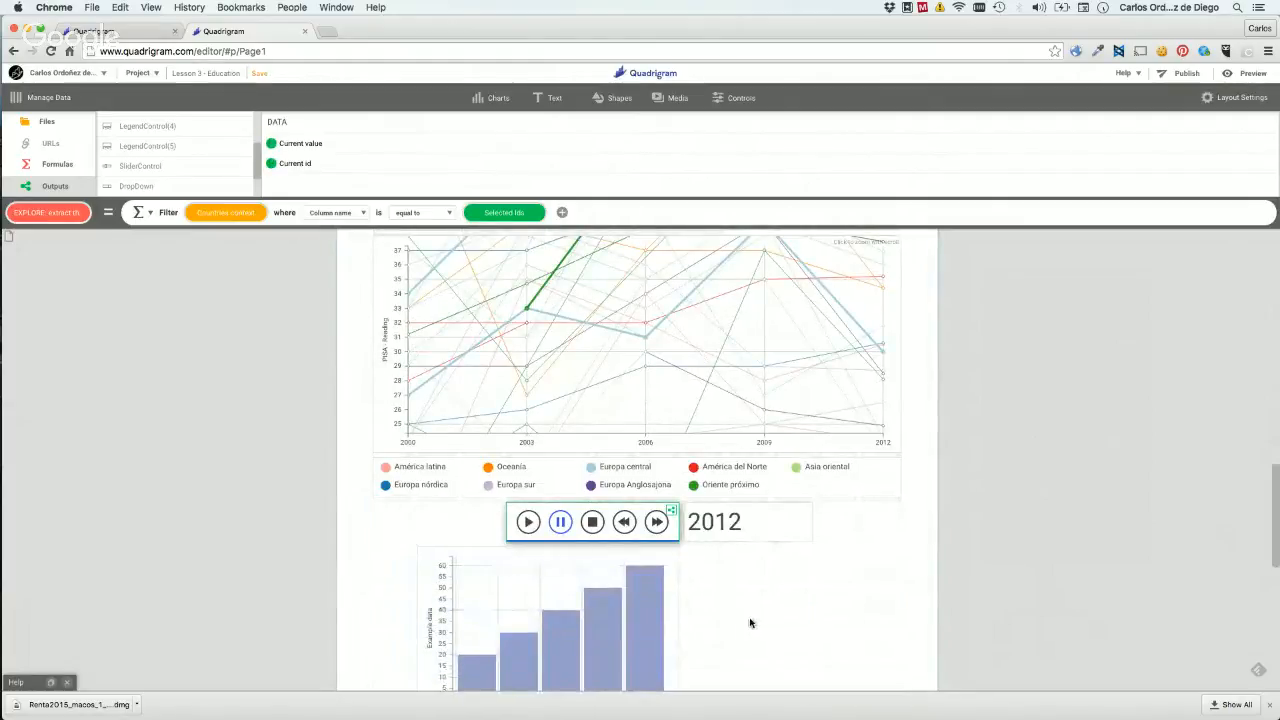
{"action": "scroll", "coordinate": [750, 623], "scroll_direction": "down", "scroll_amount": 3}
{"action": "left_click_drag", "start_coordinate": [680, 576], "coordinate": [846, 664]}
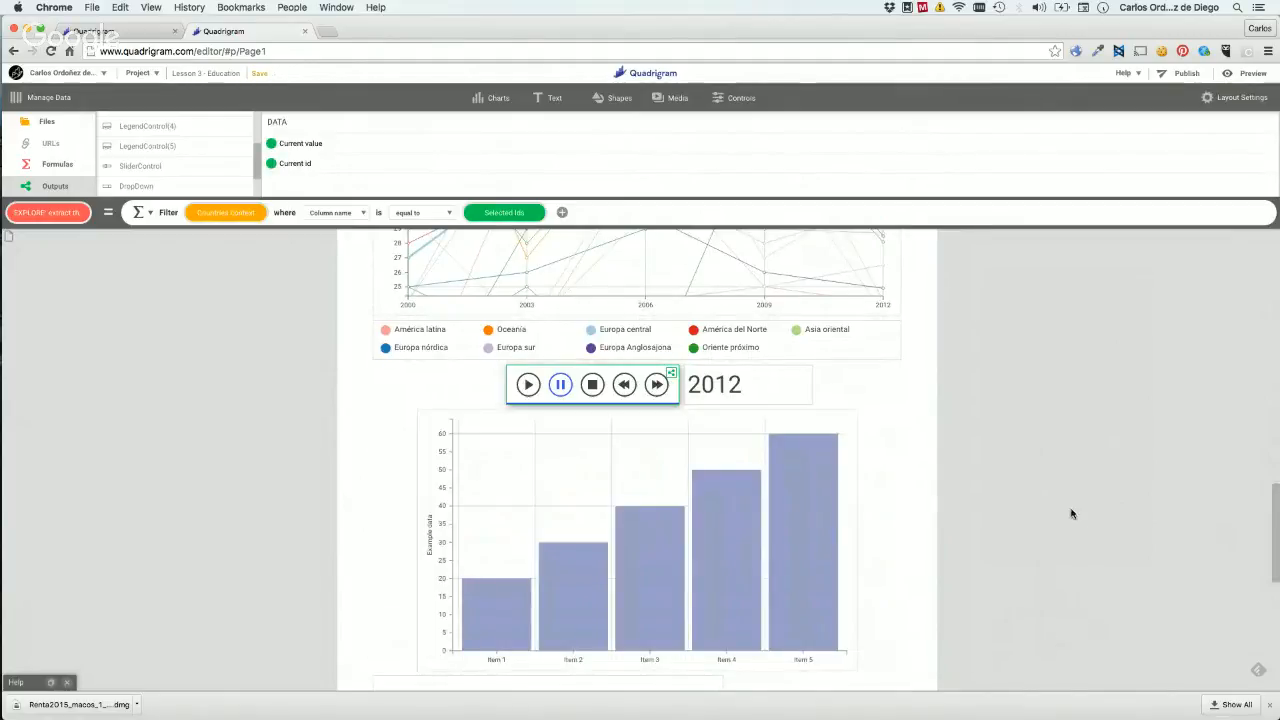
Select the new bar chart and look through the year columns of the PISA - Reading (difference) file.
{"action": "left_click", "coordinate": [611, 473]}
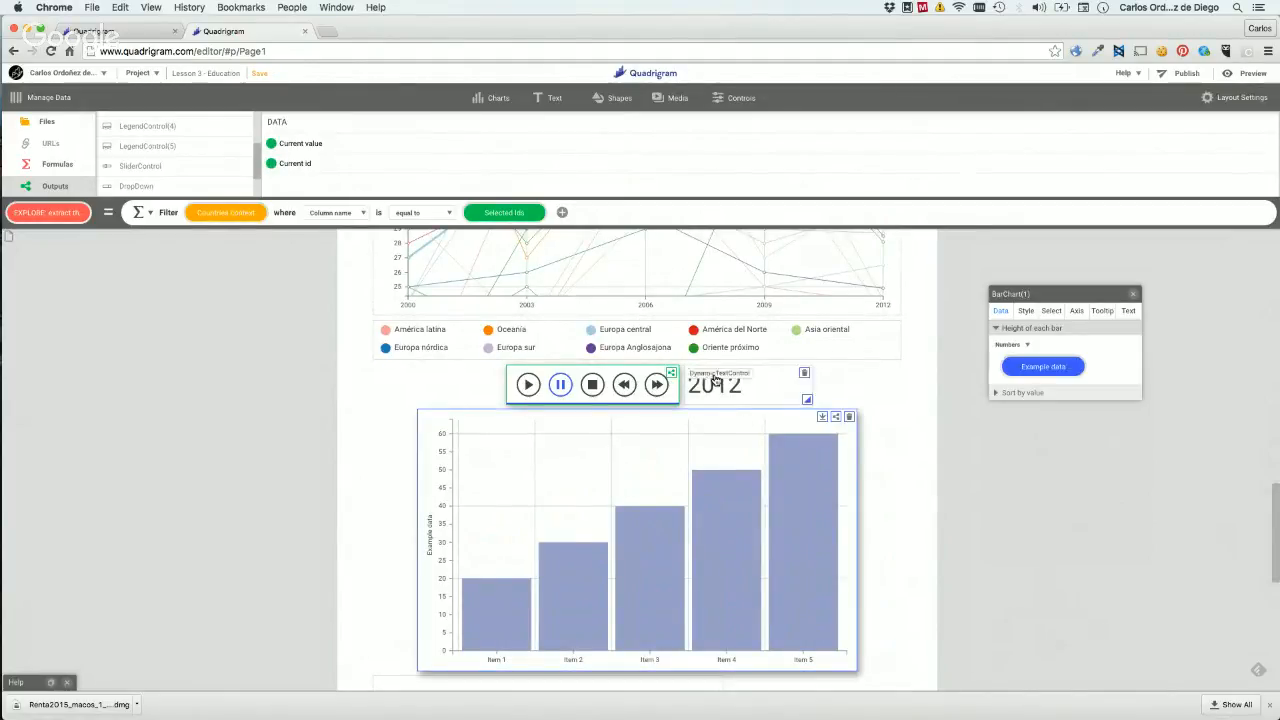
{"action": "left_click", "coordinate": [46, 122]}
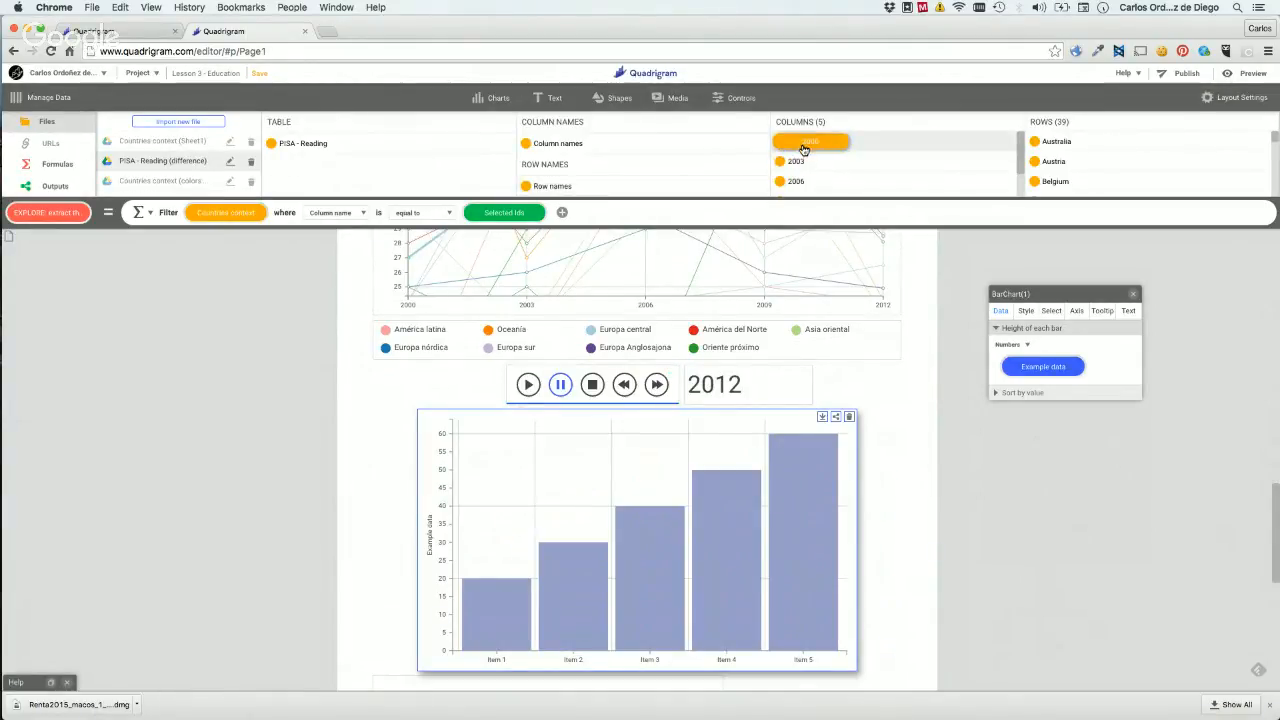
{"action": "left_click_drag", "start_coordinate": [806, 187], "coordinate": [888, 340]}
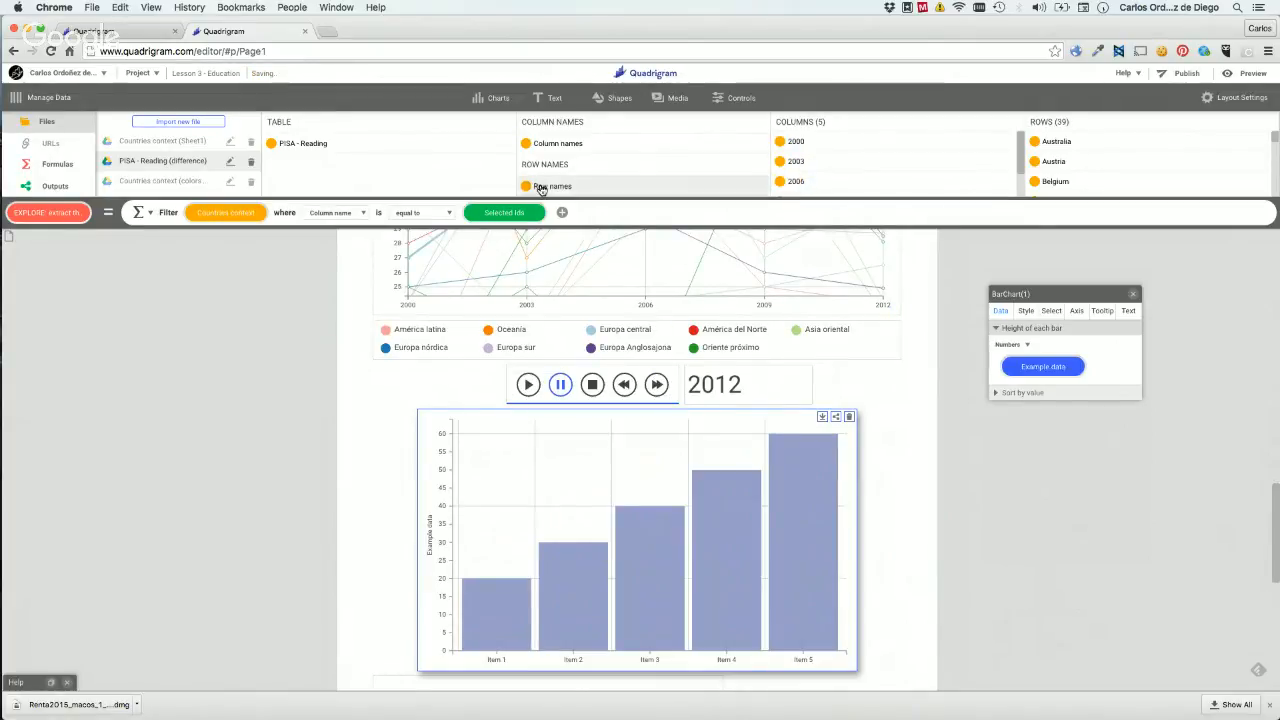
{"action": "scroll", "coordinate": [815, 155], "scroll_direction": "down", "scroll_amount": 2}
{"action": "scroll", "coordinate": [825, 147], "scroll_direction": "up", "scroll_amount": 2}
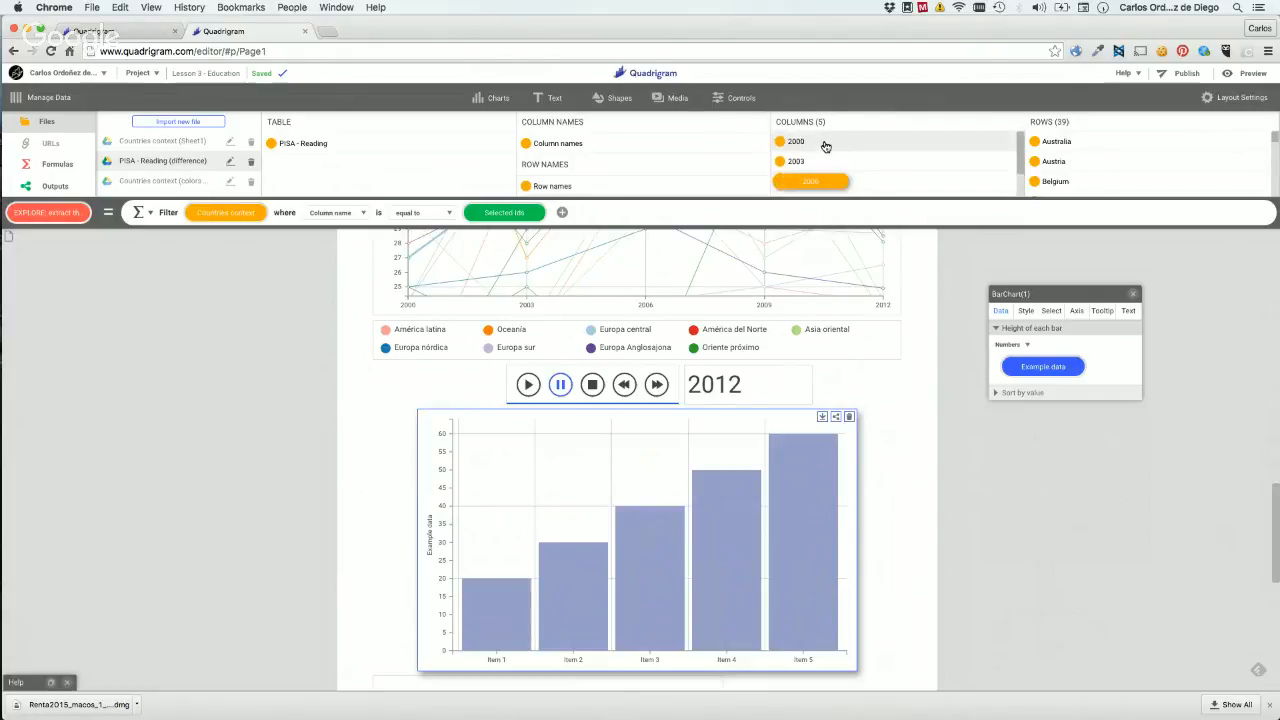
{"action": "left_click_drag", "start_coordinate": [790, 143], "coordinate": [783, 149]}
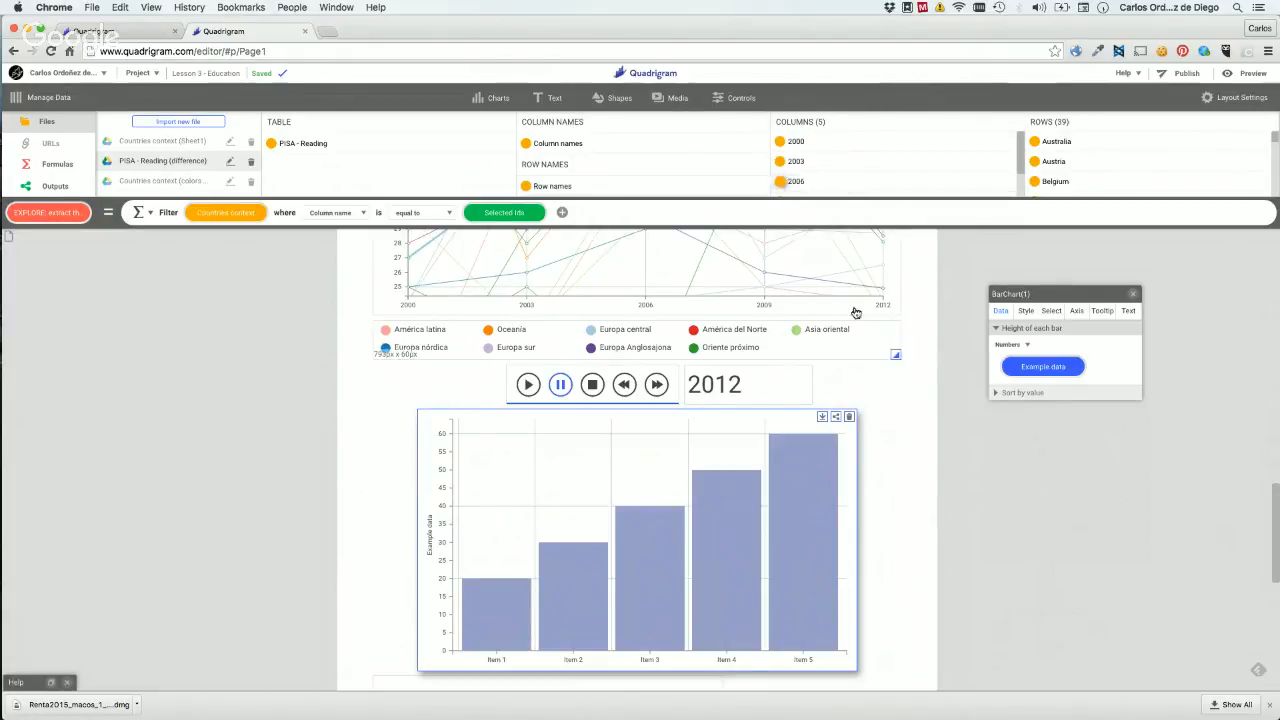
{"action": "scroll", "coordinate": [808, 177], "scroll_direction": "down", "scroll_amount": 1}
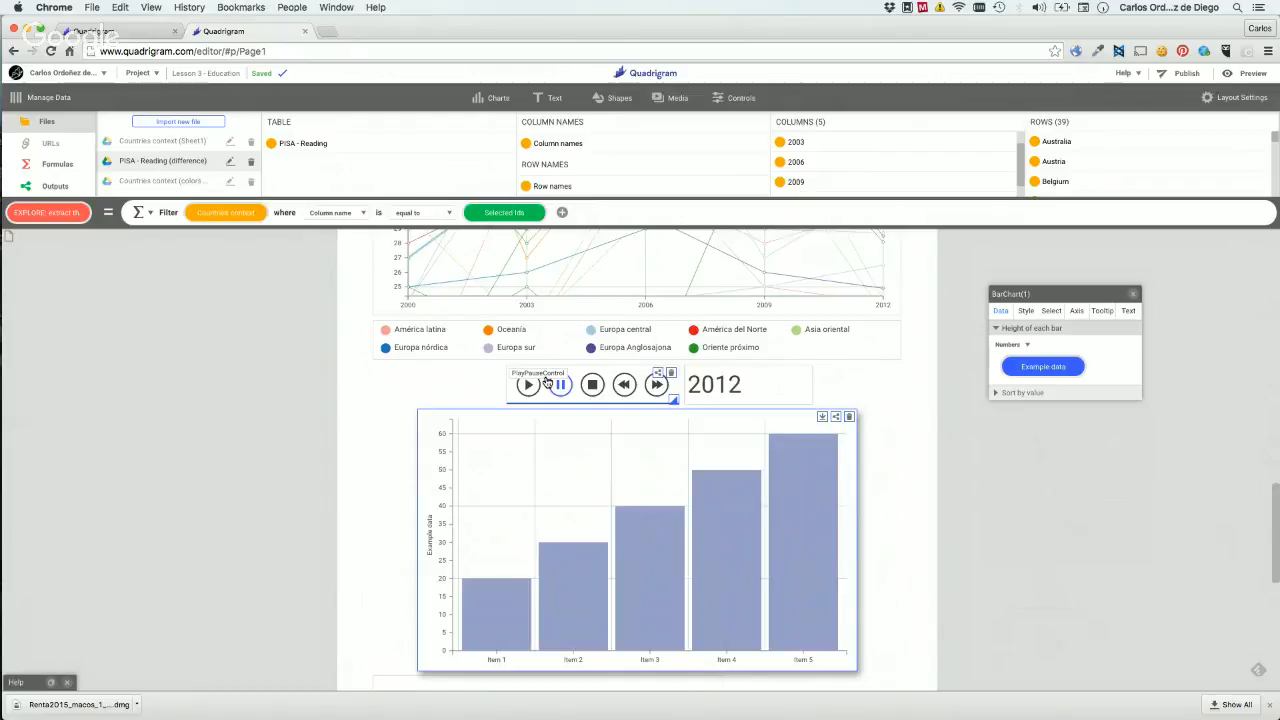
{"action": "left_click", "coordinate": [547, 382]}
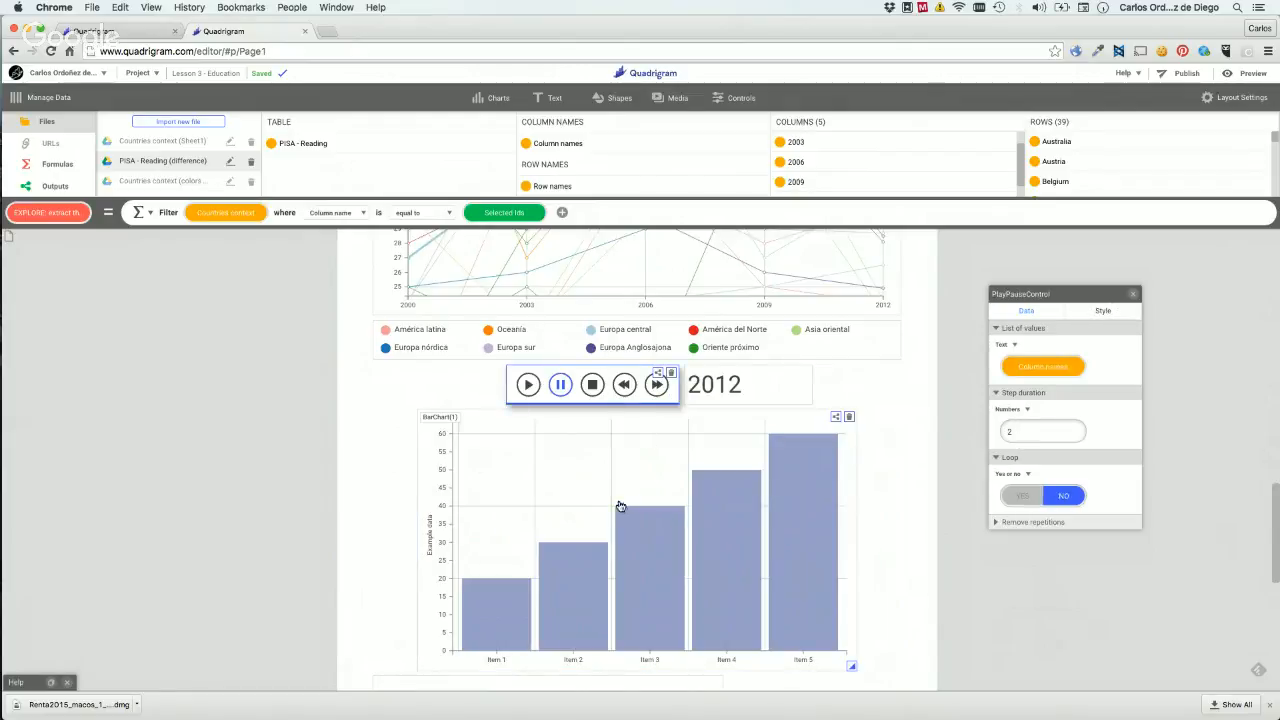
{"action": "left_click", "coordinate": [560, 452]}
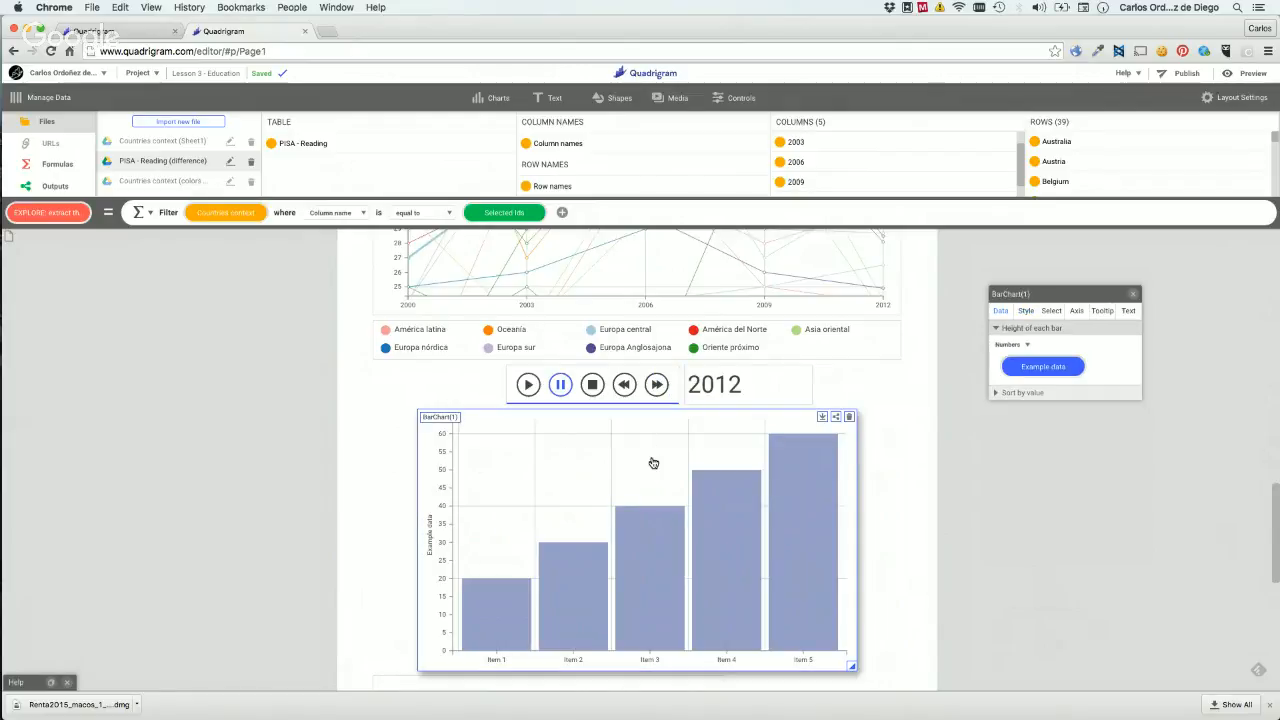
Create a new formula named PISA: extract year.
{"action": "left_click", "coordinate": [88, 166]}
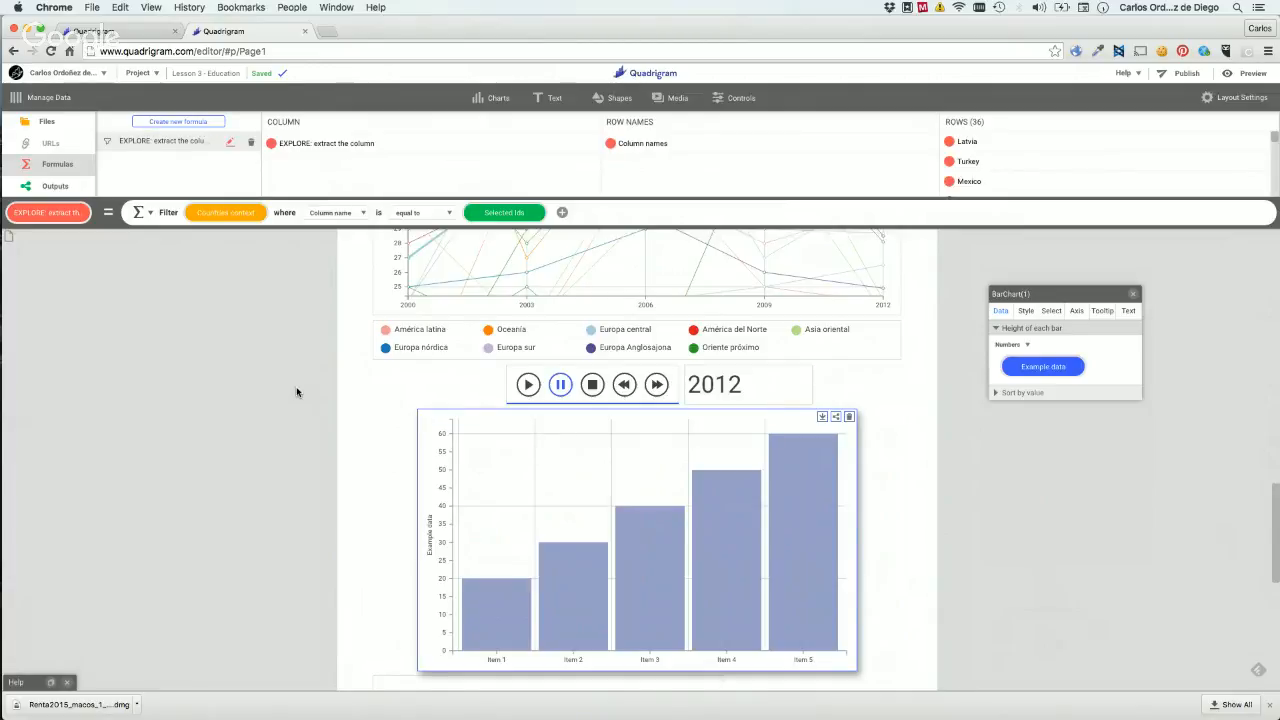
{"action": "left_click", "coordinate": [167, 122]}
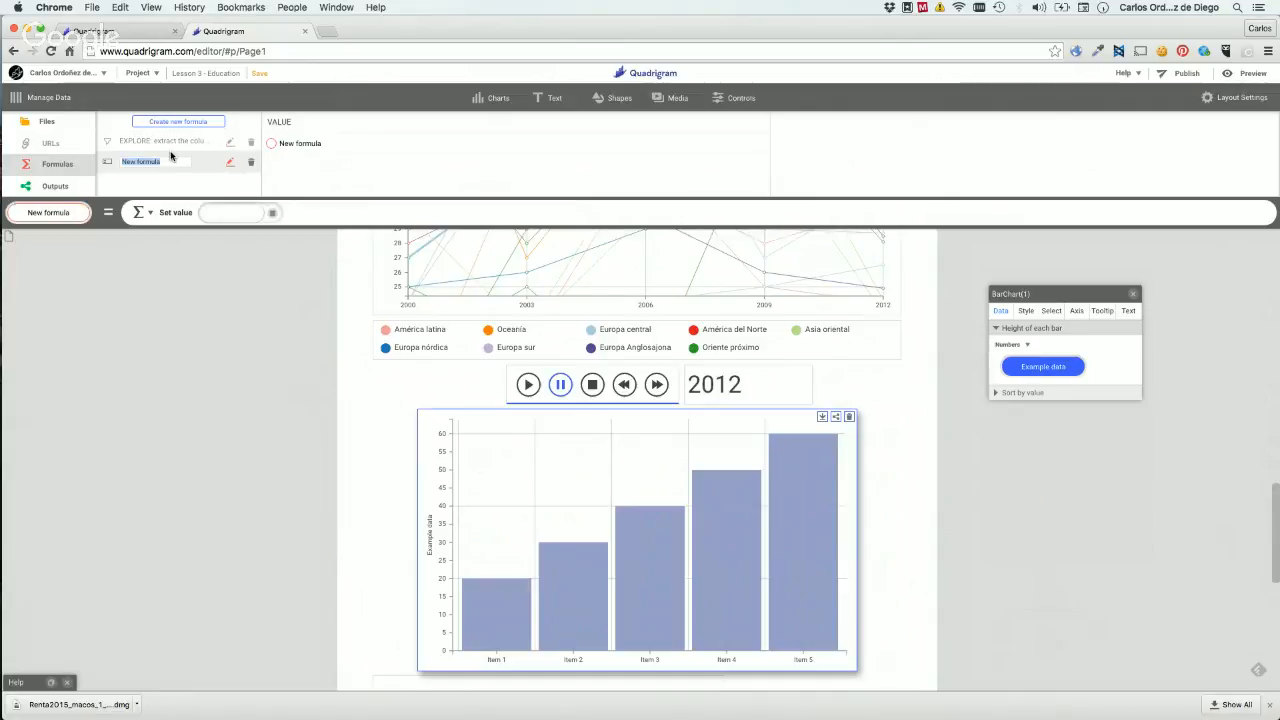
{"action": "scroll", "coordinate": [466, 388], "scroll_direction": "up", "scroll_amount": 5}
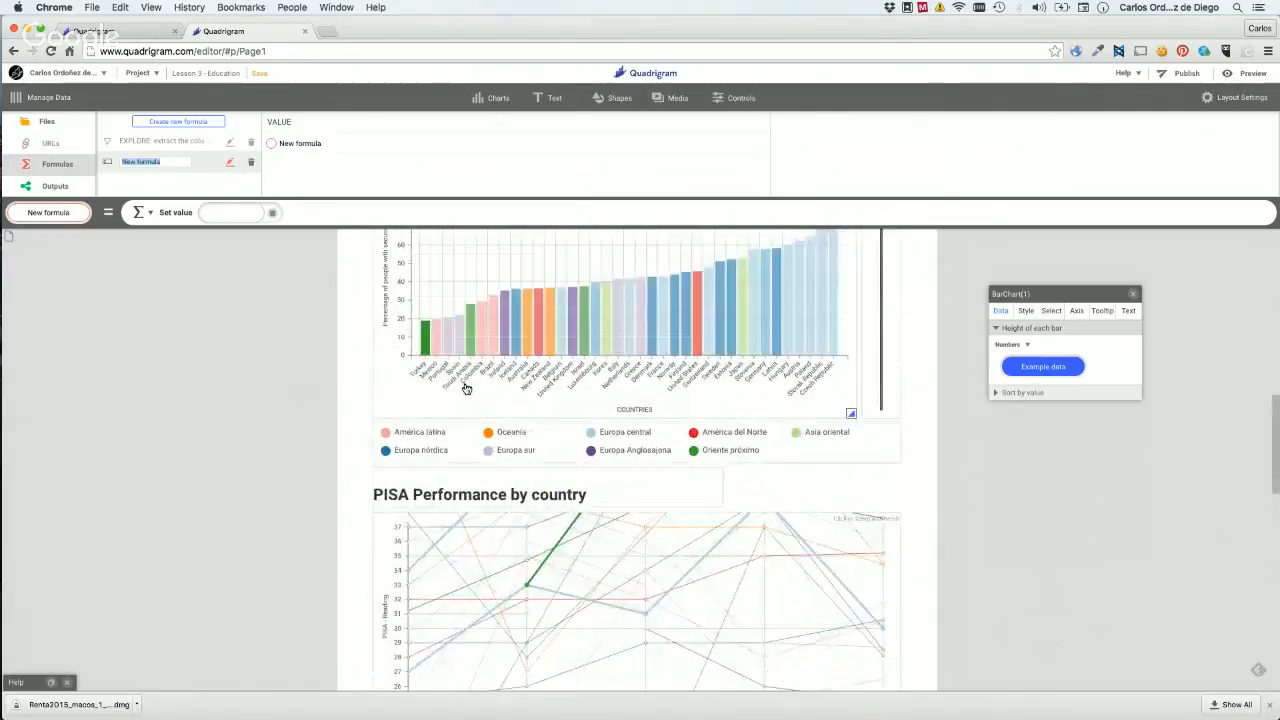
{"action": "scroll", "coordinate": [466, 389], "scroll_direction": "down", "scroll_amount": 3}
{"action": "type", "text": "PISA"}
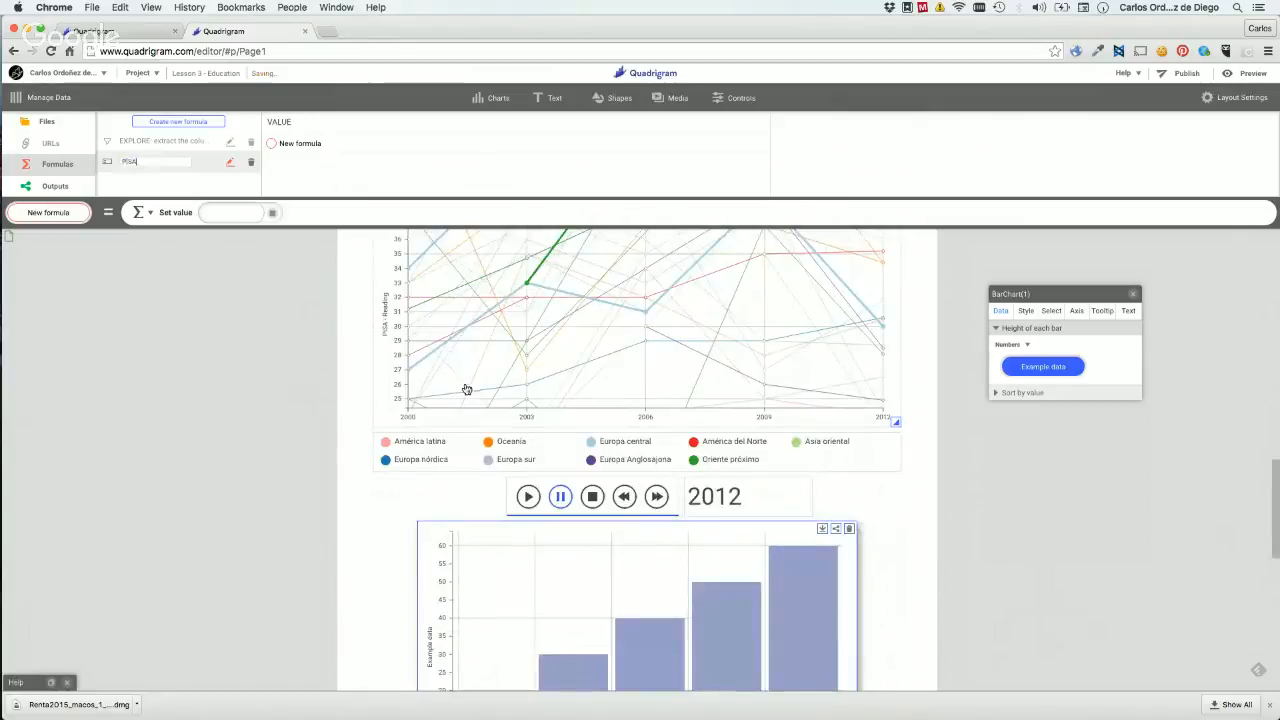
{"action": "type", "text": ": extract year"}
{"action": "key", "text": "Return"}
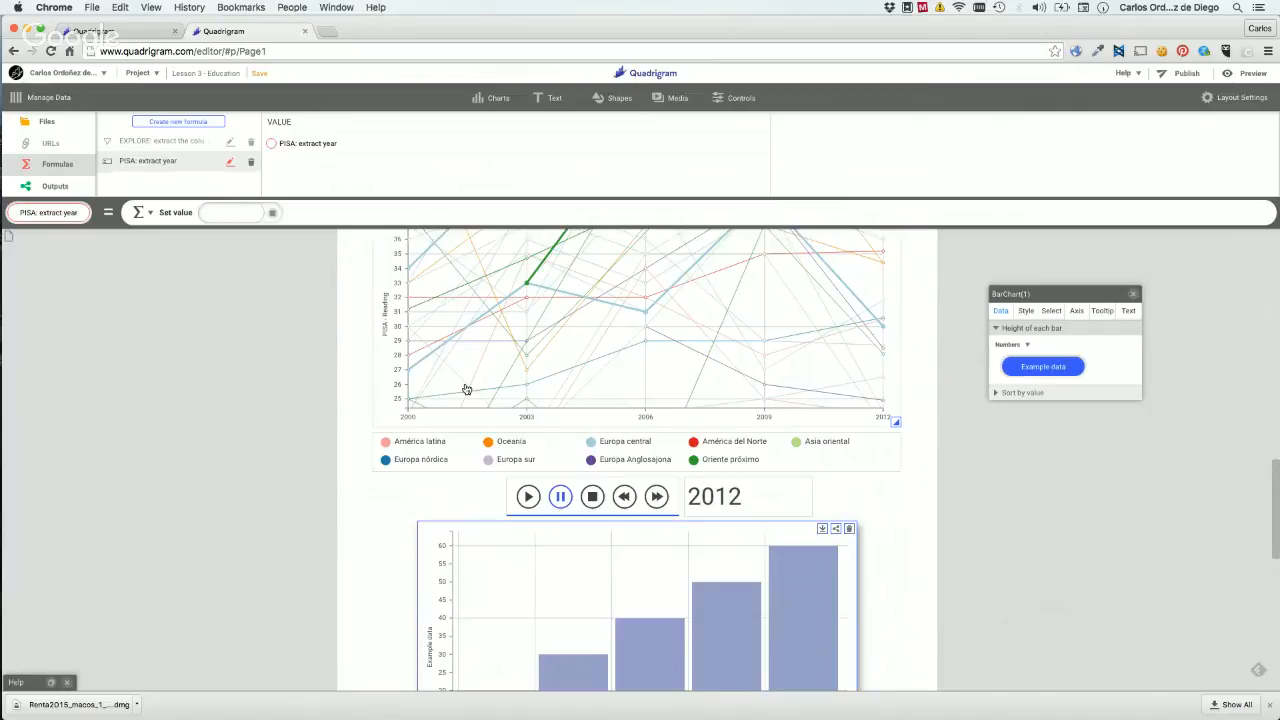
Make the formula filter the PISA - Reading table where the column name is equal to the play/pause control's current value.
{"action": "left_click", "coordinate": [141, 213]}
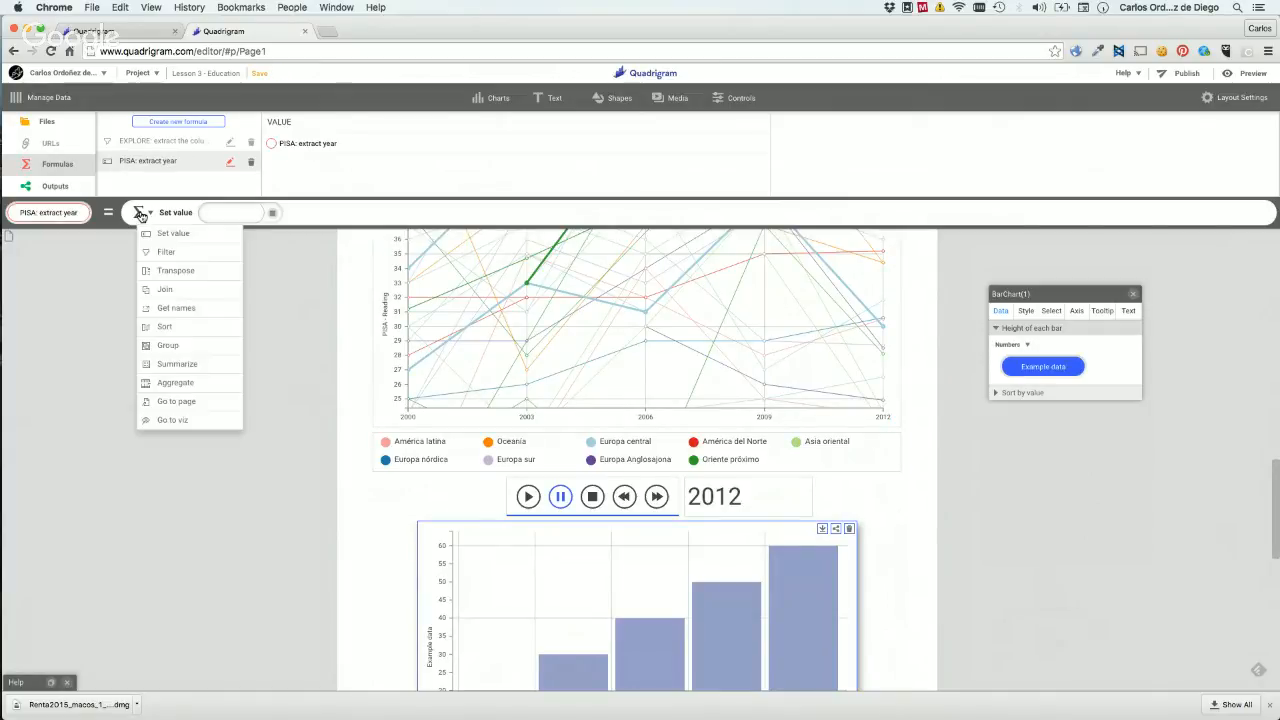
{"action": "left_click", "coordinate": [177, 251]}
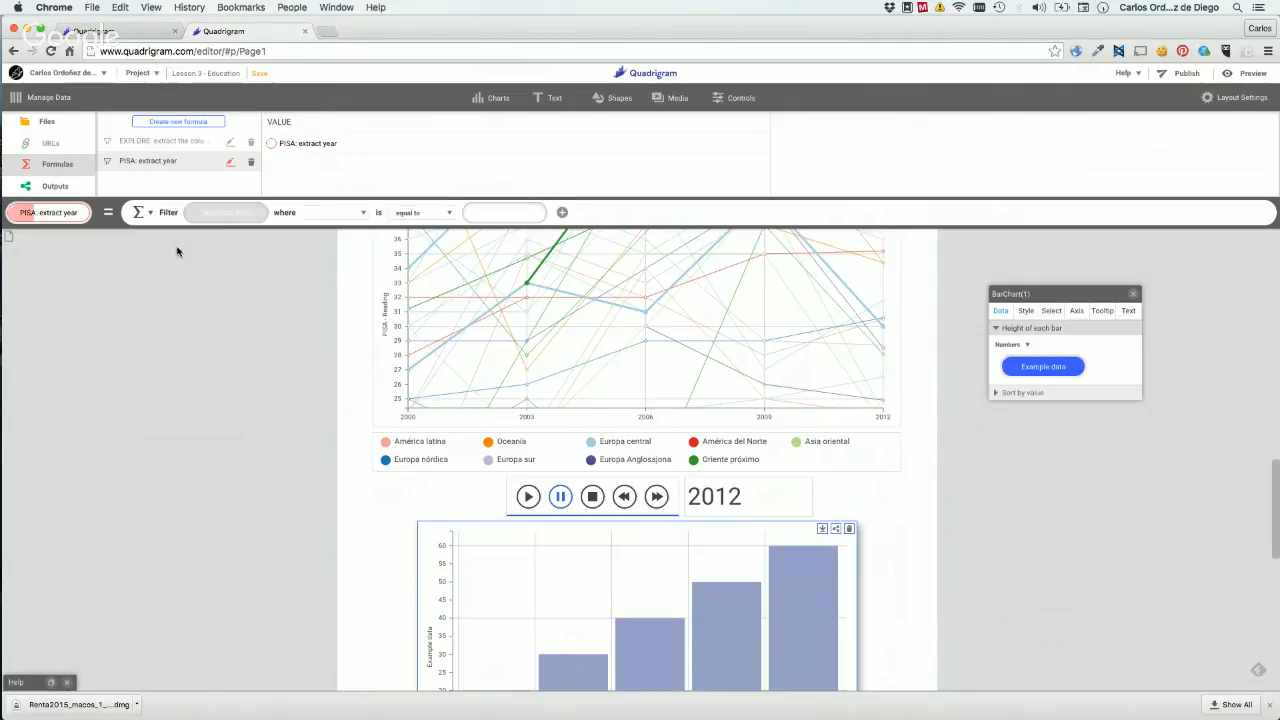
{"action": "left_click", "coordinate": [46, 124]}
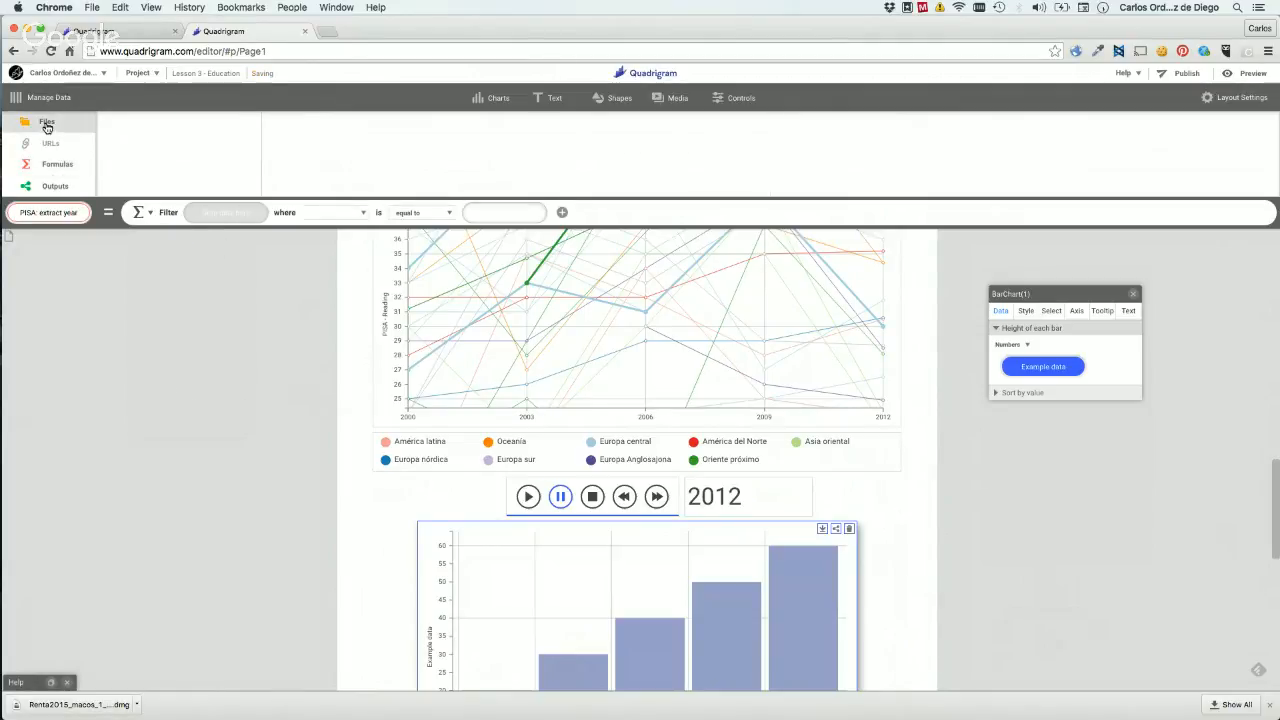
{"action": "left_click", "coordinate": [309, 147]}
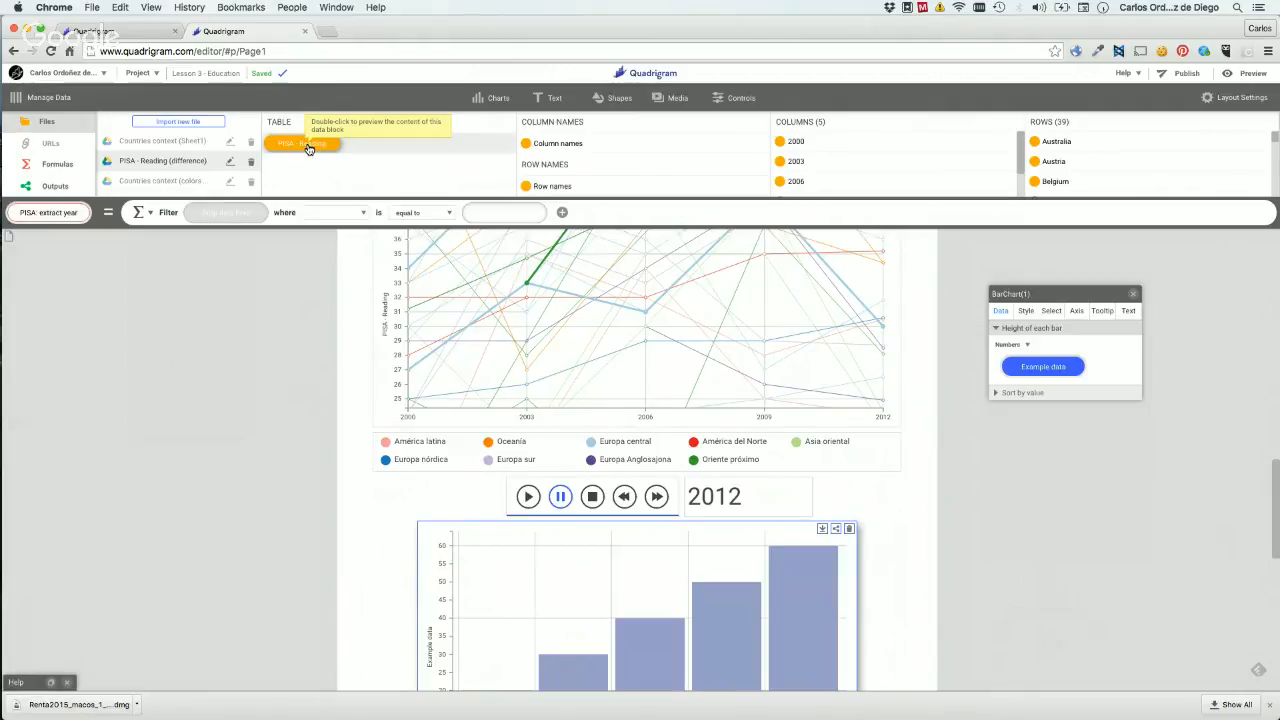
{"action": "left_click_drag", "start_coordinate": [309, 147], "coordinate": [226, 213]}
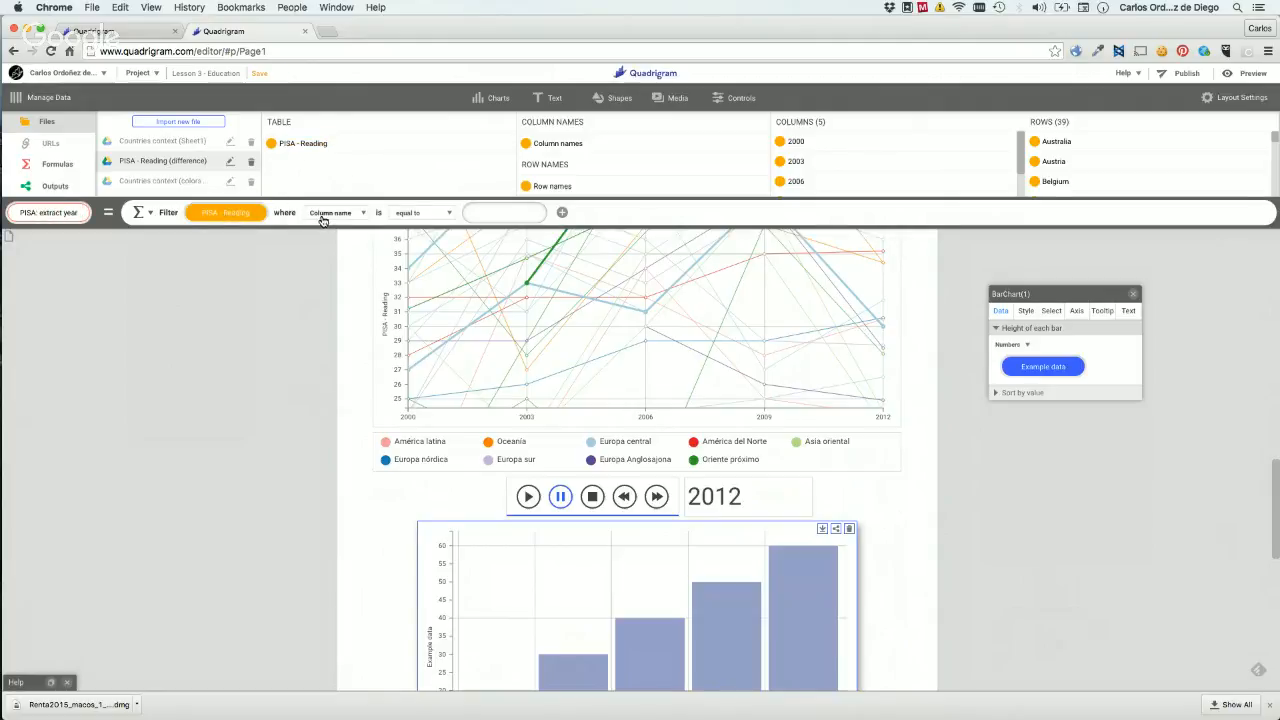
{"action": "left_click", "coordinate": [659, 487]}
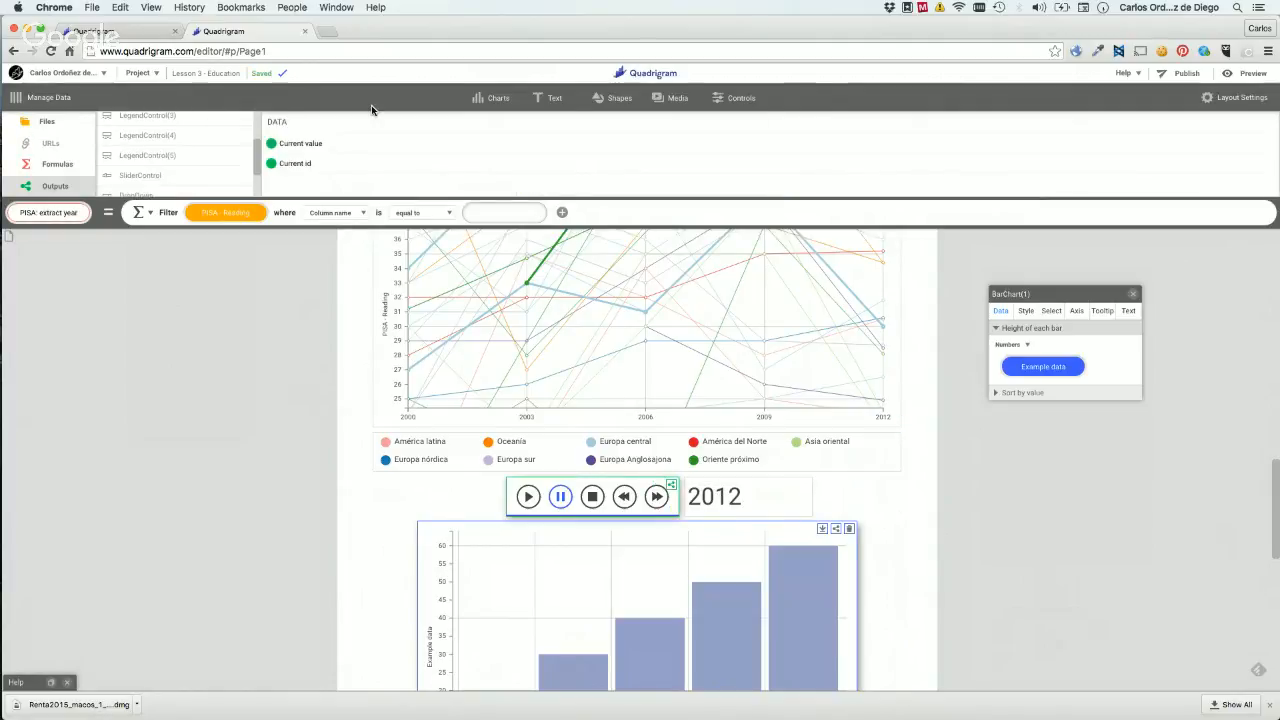
{"action": "left_click_drag", "start_coordinate": [320, 146], "coordinate": [489, 213]}
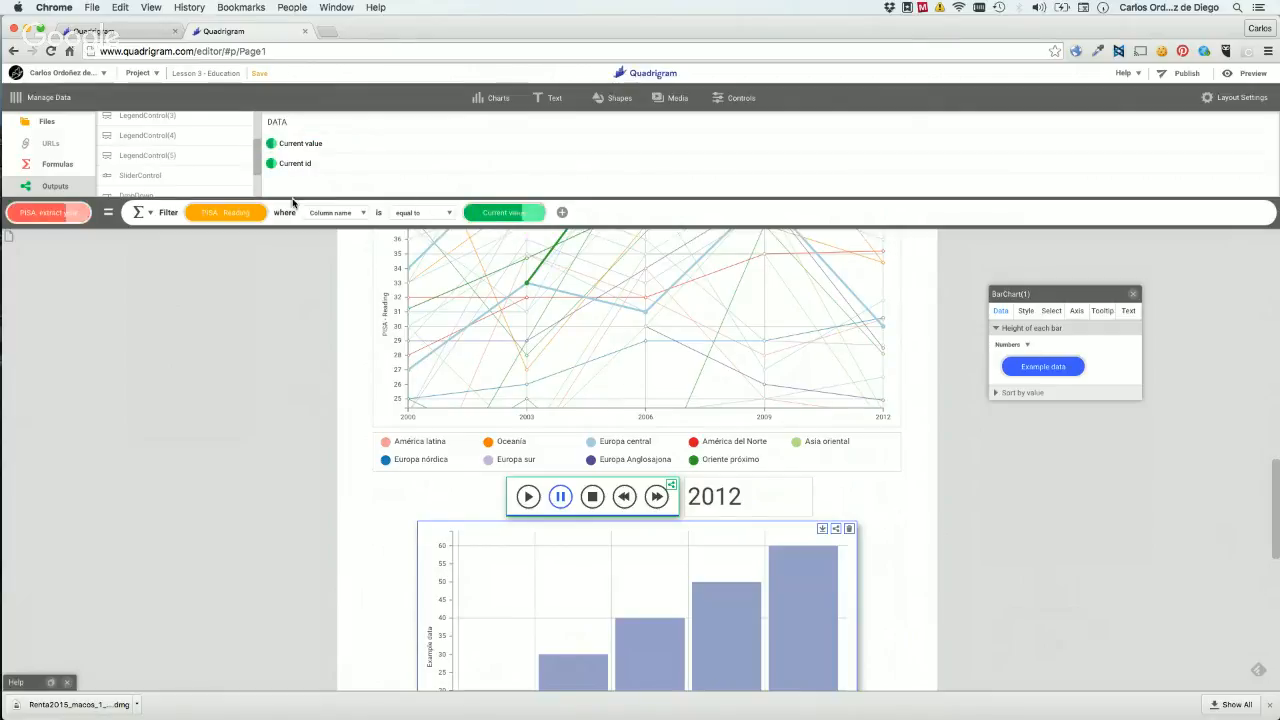
Preview the PISA: extract year result, stop the play/pause control, and preview the formula's result again.
{"action": "left_click", "coordinate": [61, 213]}
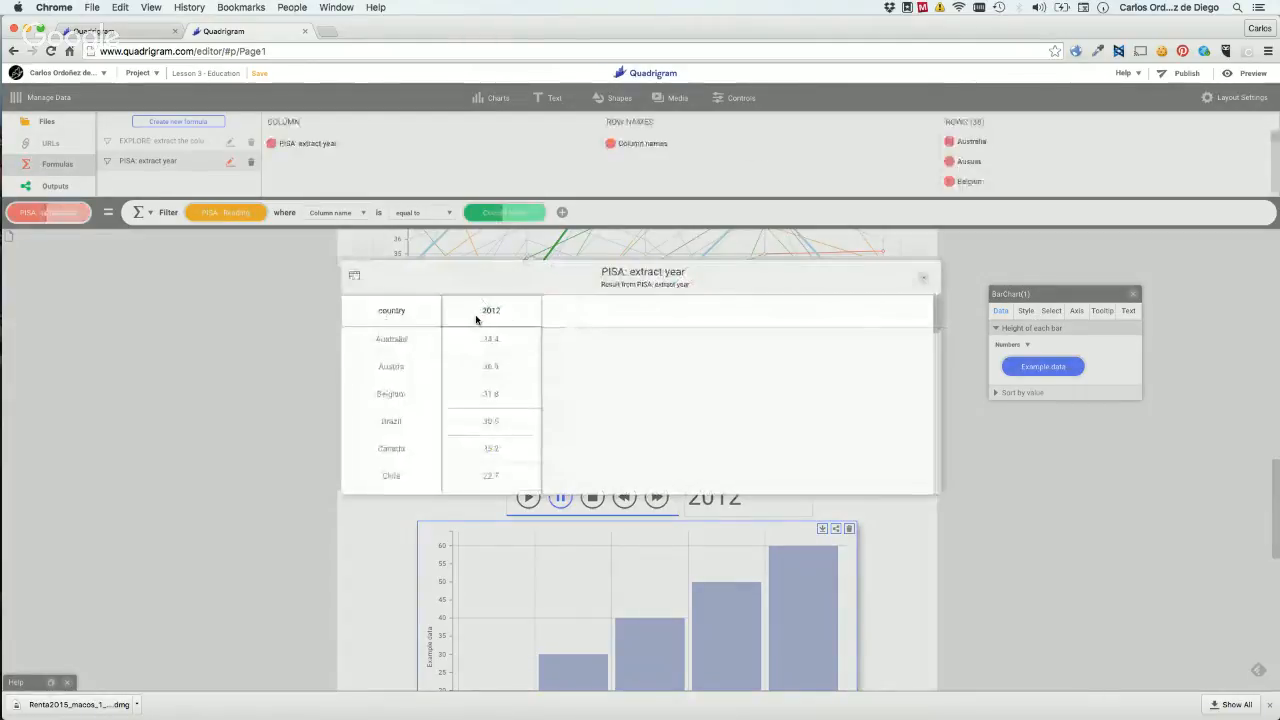
{"action": "left_click", "coordinate": [926, 279]}
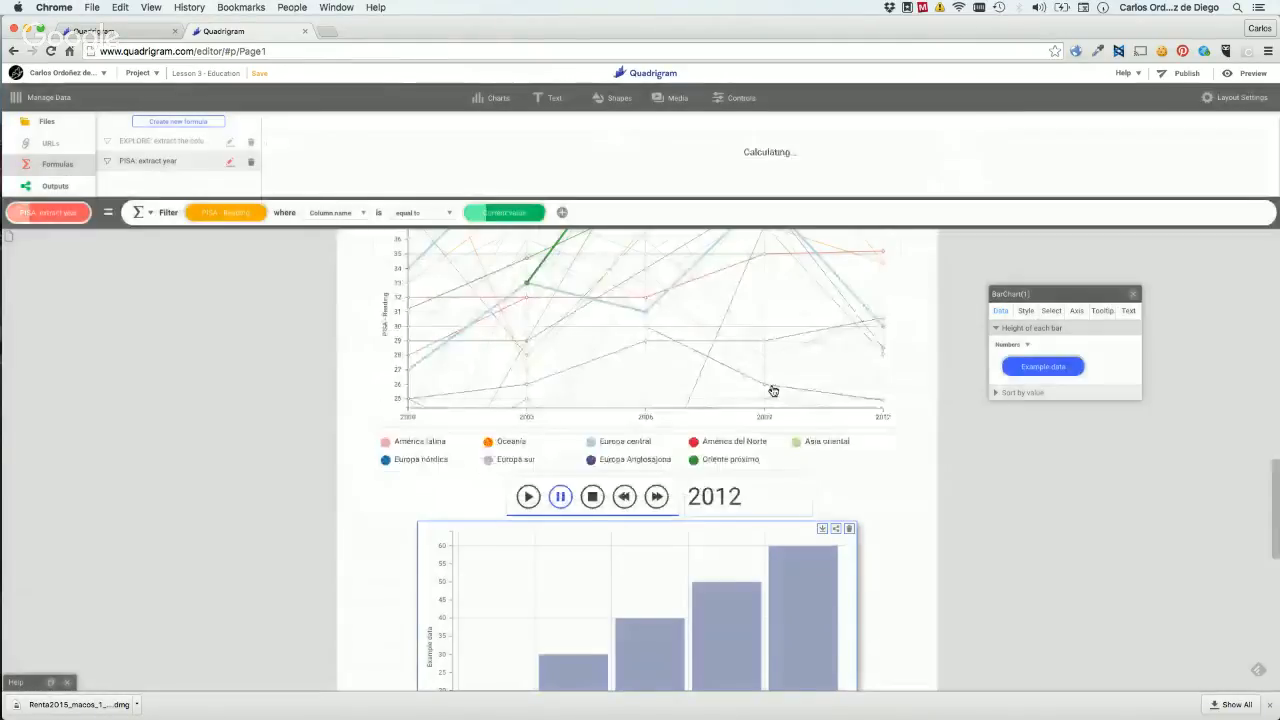
{"action": "left_click", "coordinate": [594, 498]}
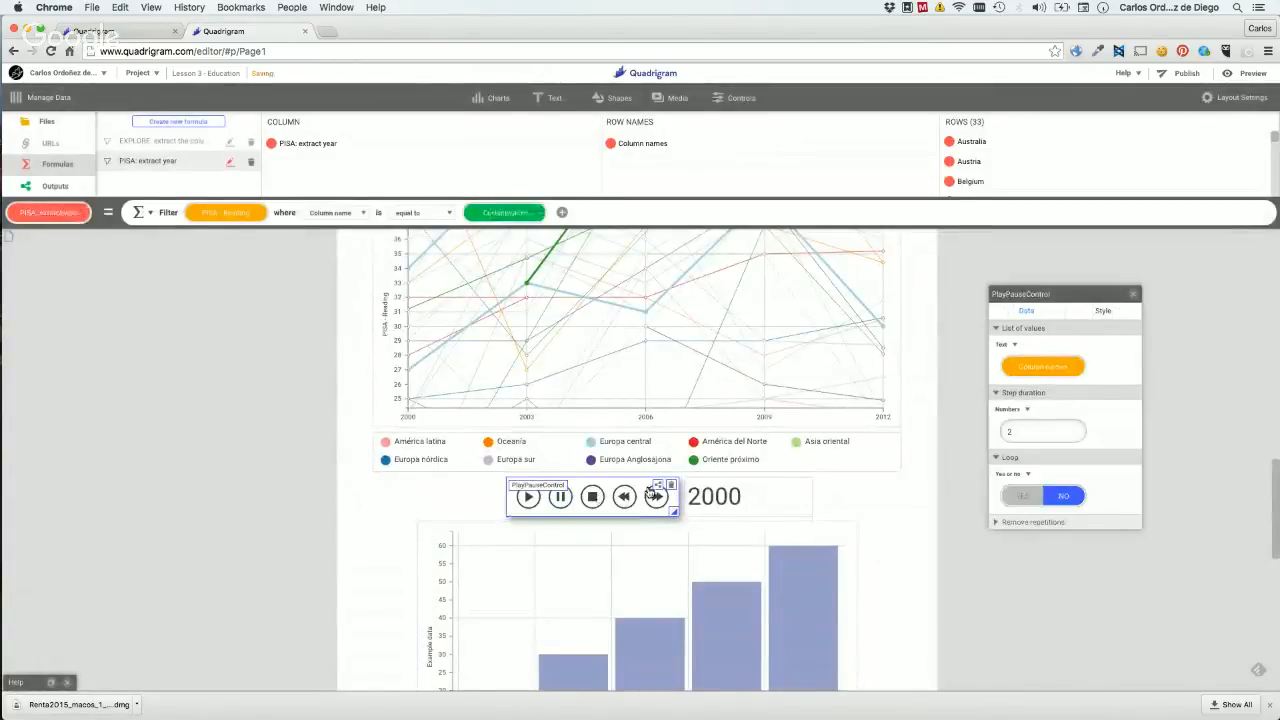
{"action": "left_click", "coordinate": [50, 212]}
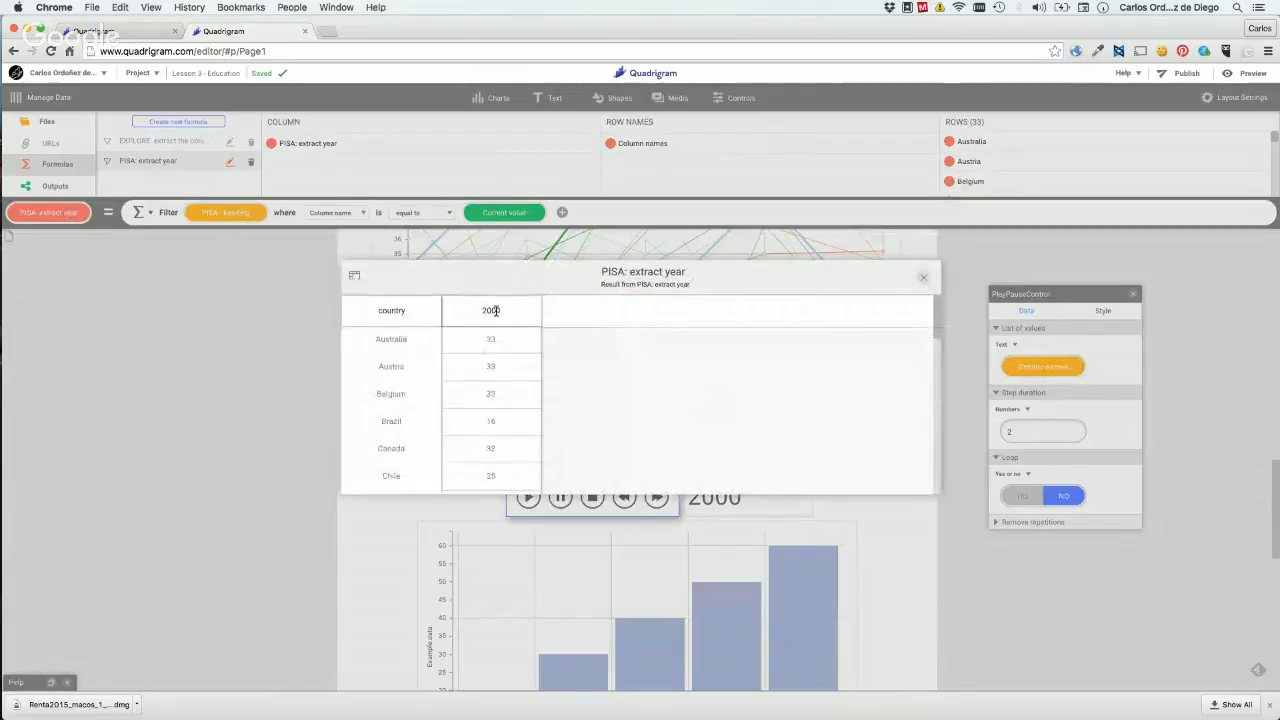
{"action": "left_click", "coordinate": [921, 283]}
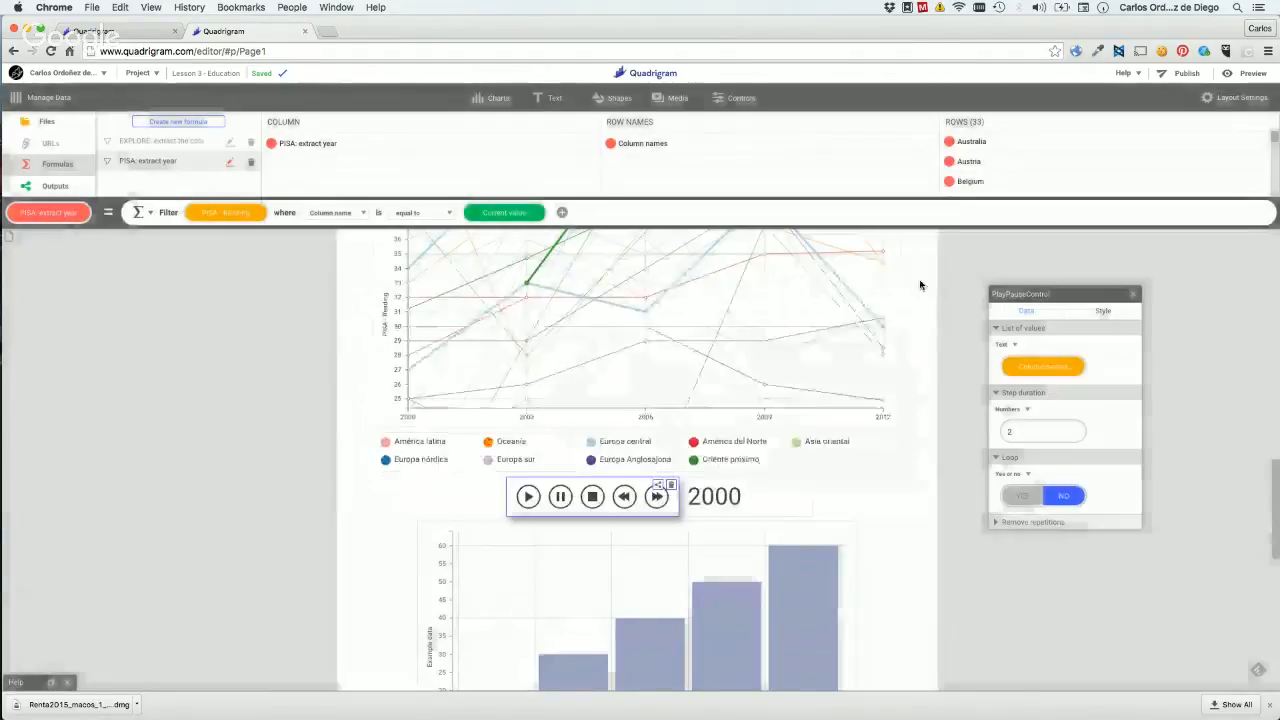
Set the height of each bar in the new bar chart to the PISA: extract year formula.
{"action": "left_click", "coordinate": [847, 584]}
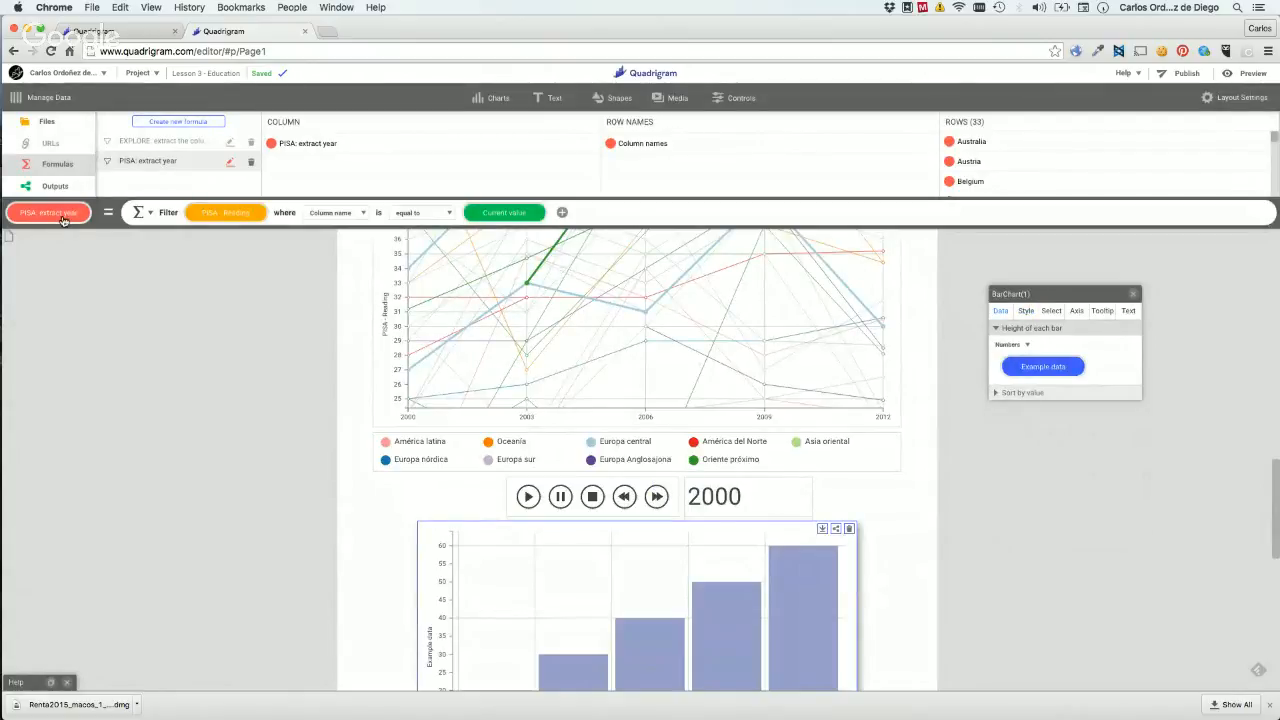
{"action": "left_click_drag", "start_coordinate": [60, 218], "coordinate": [1036, 368]}
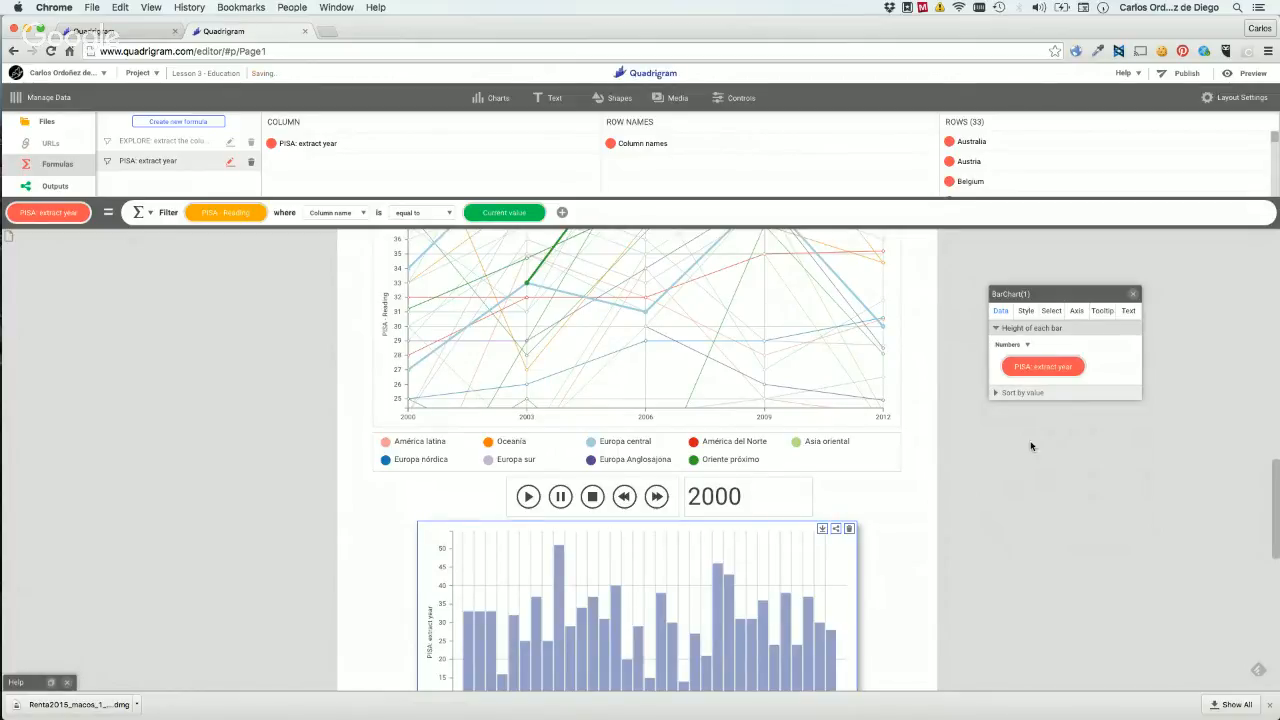
{"action": "scroll", "coordinate": [651, 606], "scroll_direction": "down", "scroll_amount": 3}
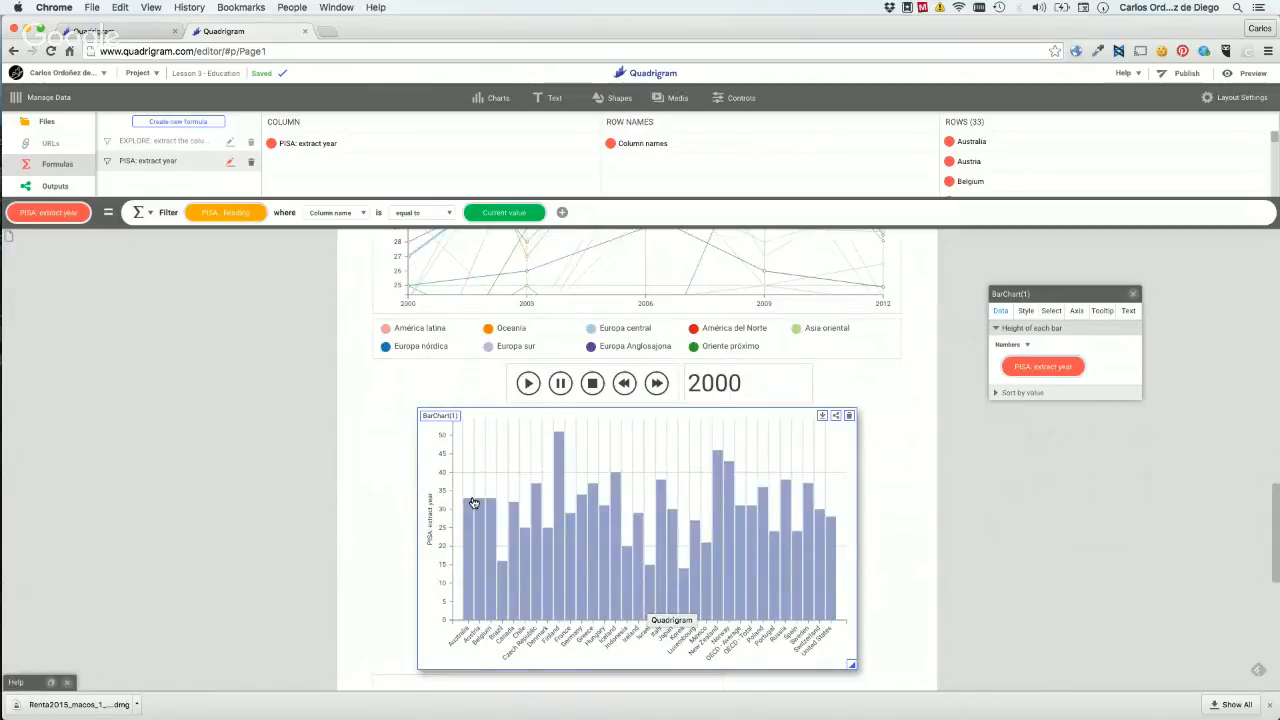
{"action": "scroll", "coordinate": [474, 503], "scroll_direction": "down", "scroll_amount": 10}
{"action": "scroll", "coordinate": [474, 503], "scroll_direction": "up", "scroll_amount": 13}
{"action": "scroll", "coordinate": [474, 503], "scroll_direction": "up", "scroll_amount": 15}
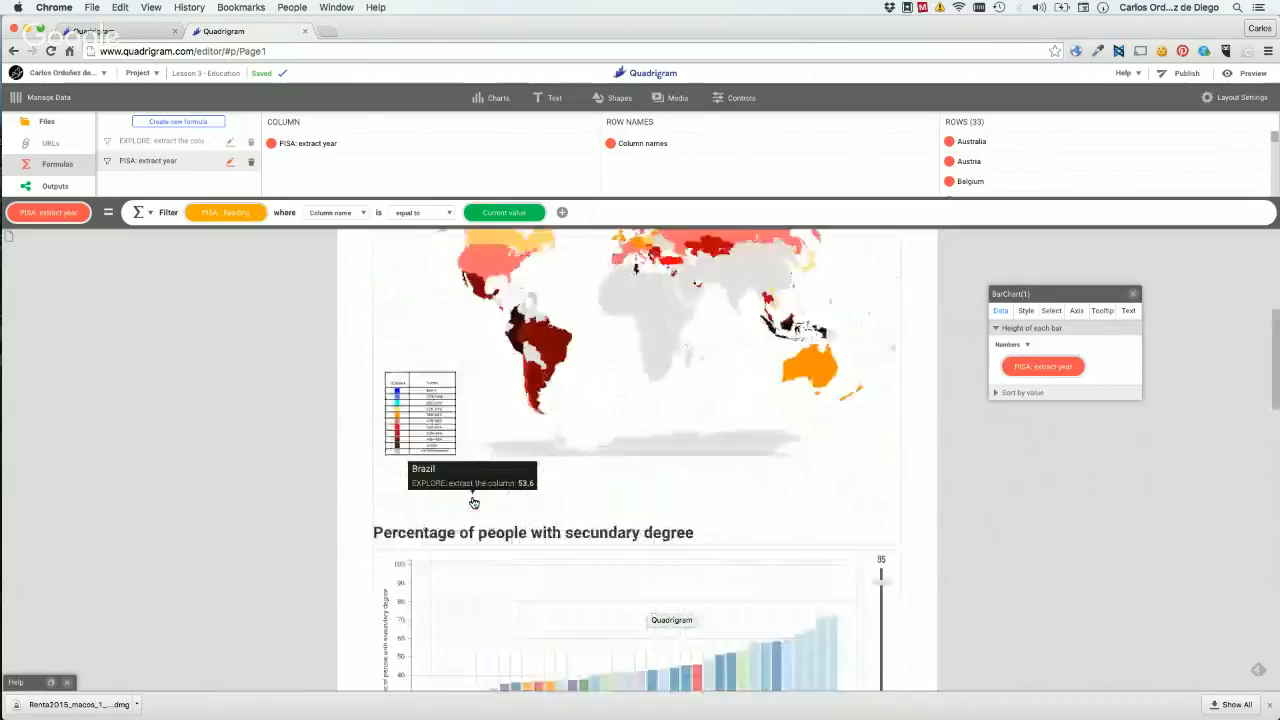
{"action": "scroll", "coordinate": [474, 503], "scroll_direction": "down", "scroll_amount": 20}
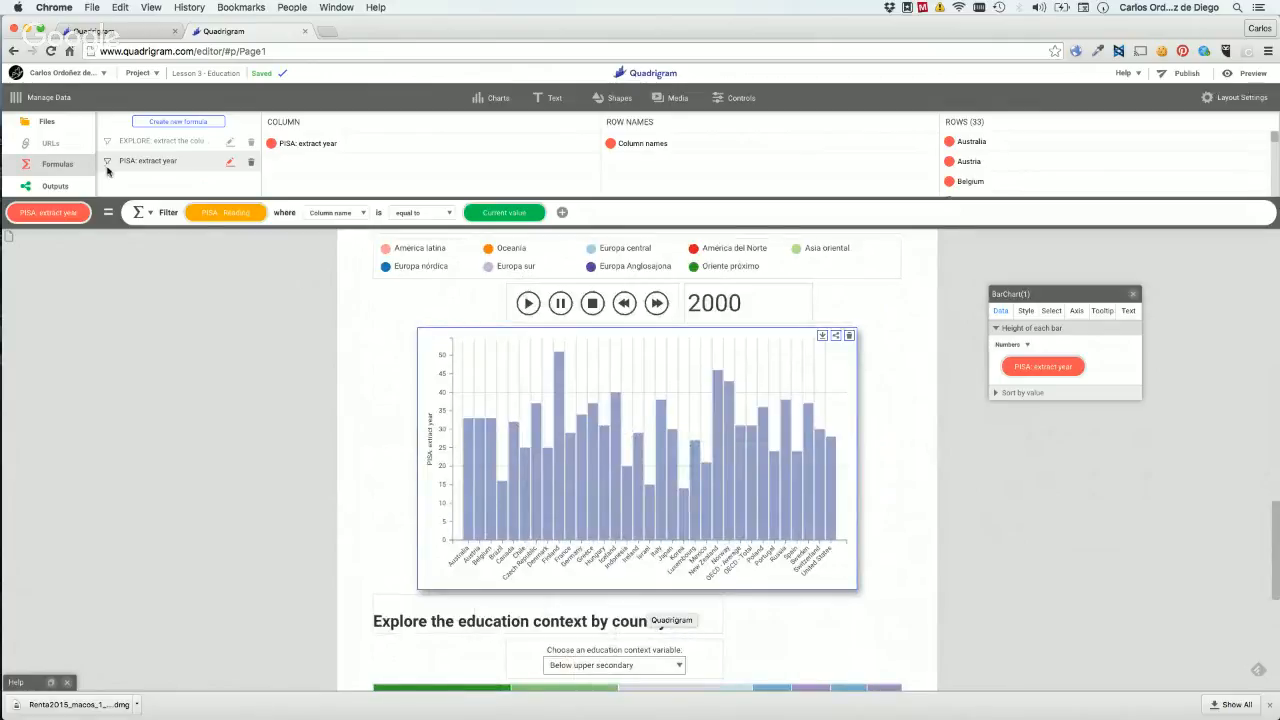
{"action": "left_click", "coordinate": [172, 123]}
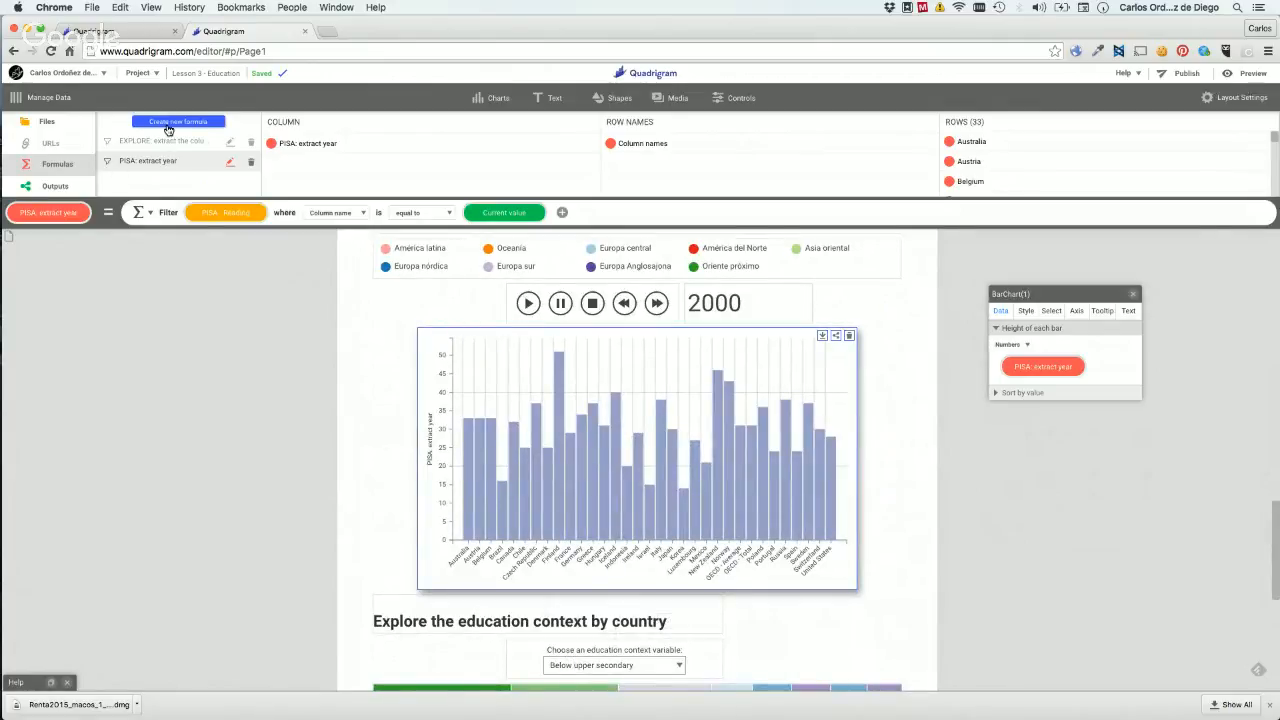
{"action": "key", "text": "Return"}
{"action": "left_click", "coordinate": [142, 212]}
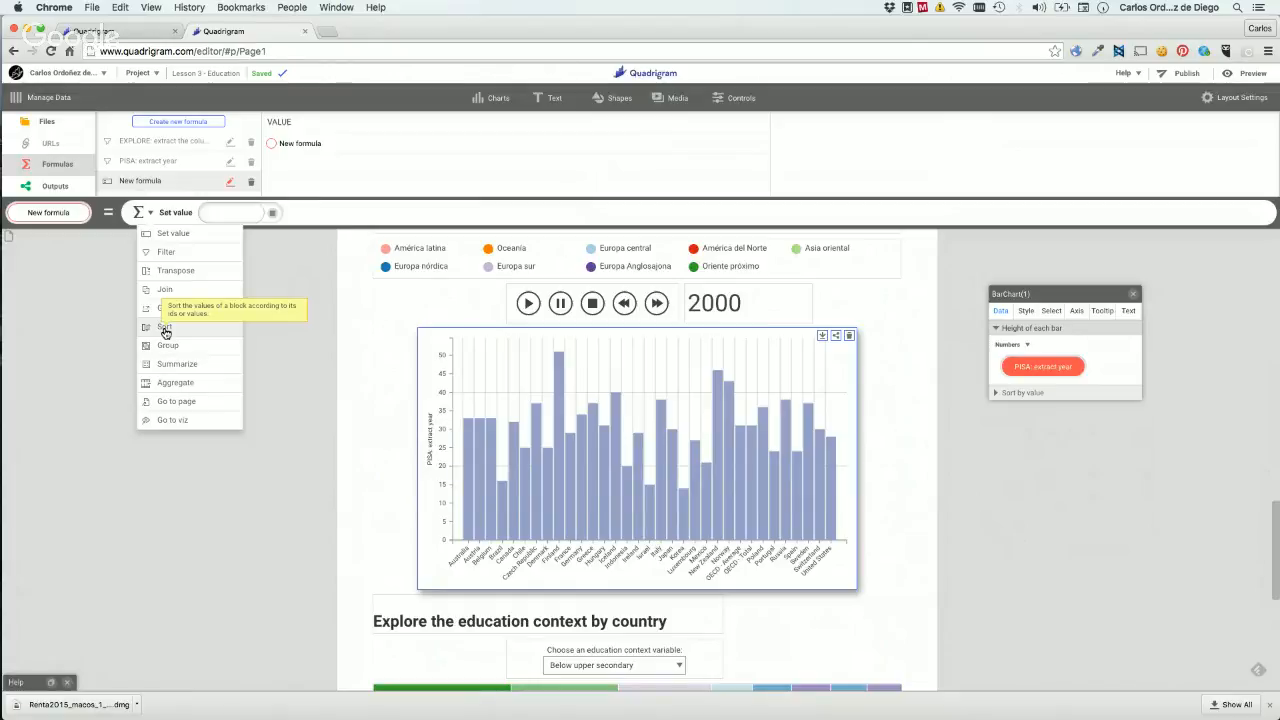
{"action": "left_click", "coordinate": [253, 184]}
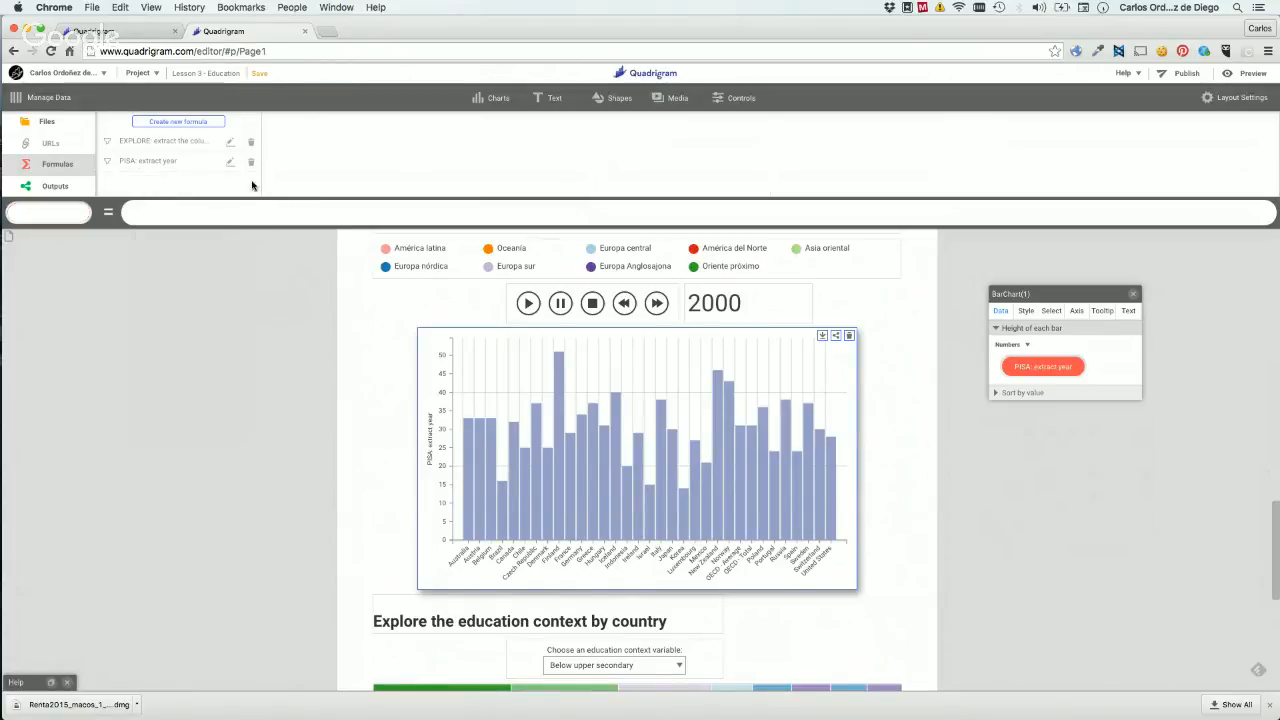
Sort the PISA bar chart's bars by value in Descending order.
{"action": "left_click", "coordinate": [1044, 393]}
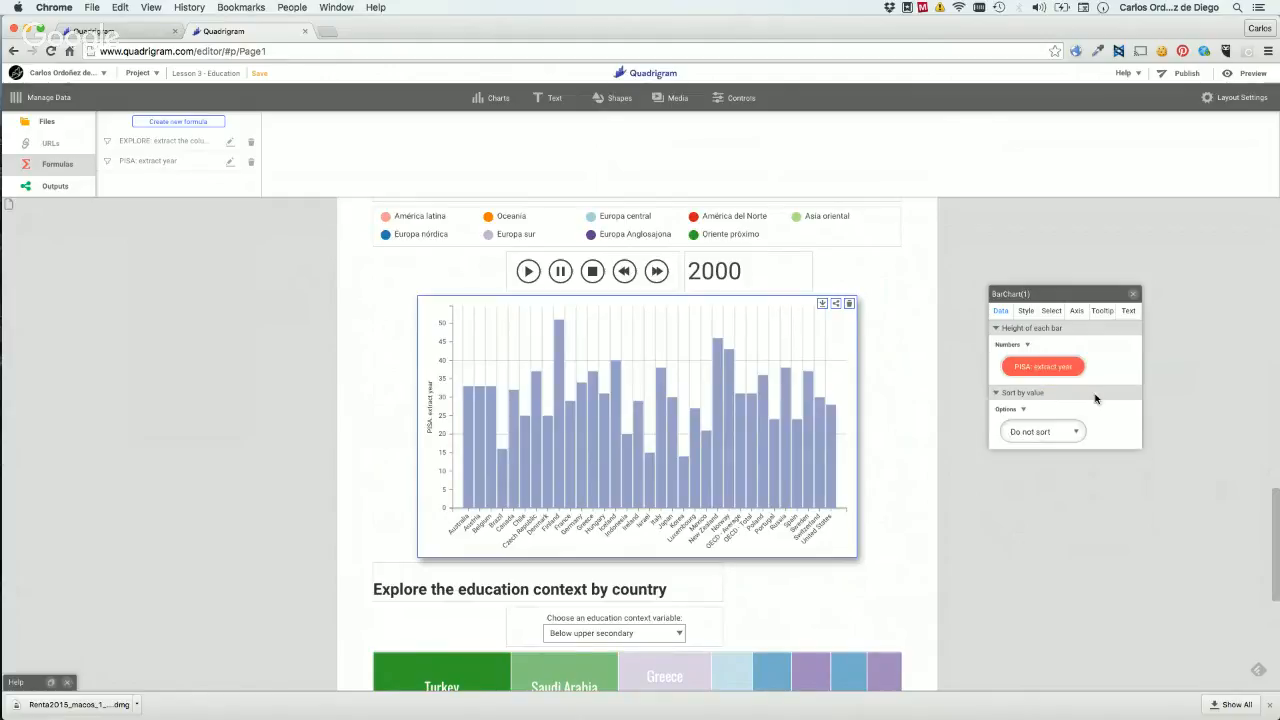
{"action": "left_click", "coordinate": [1035, 432]}
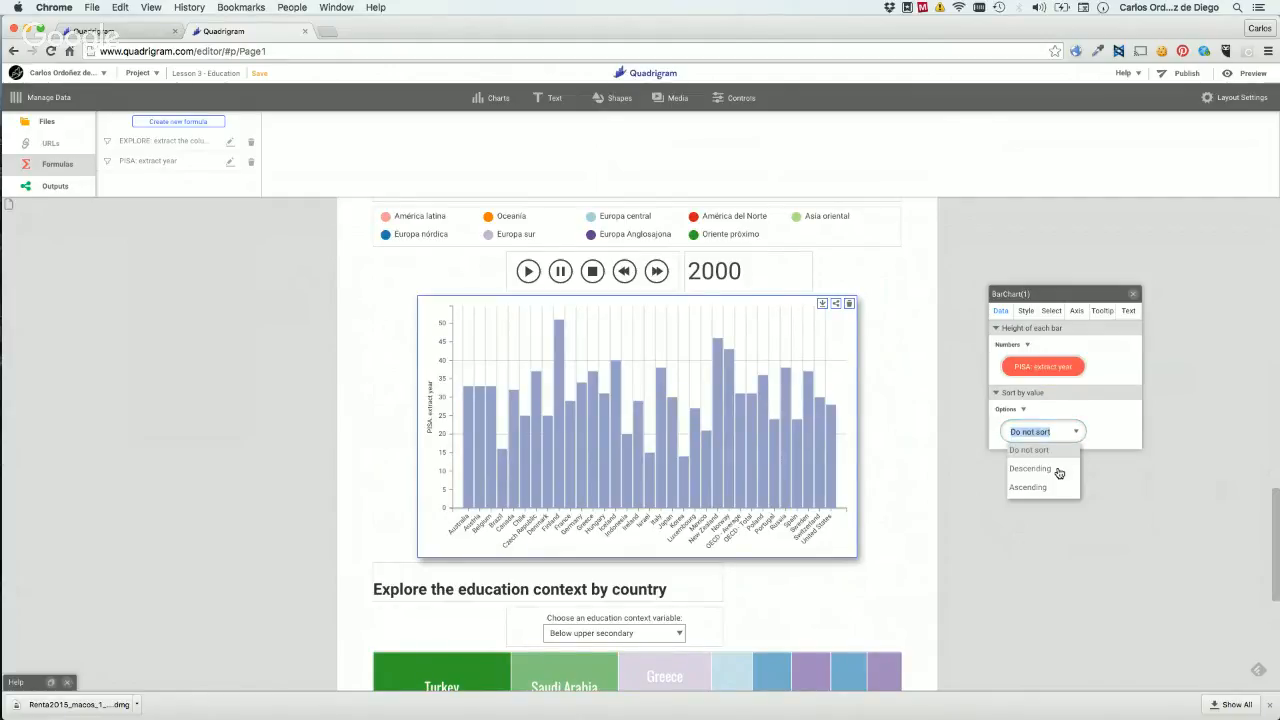
{"action": "left_click", "coordinate": [1058, 470]}
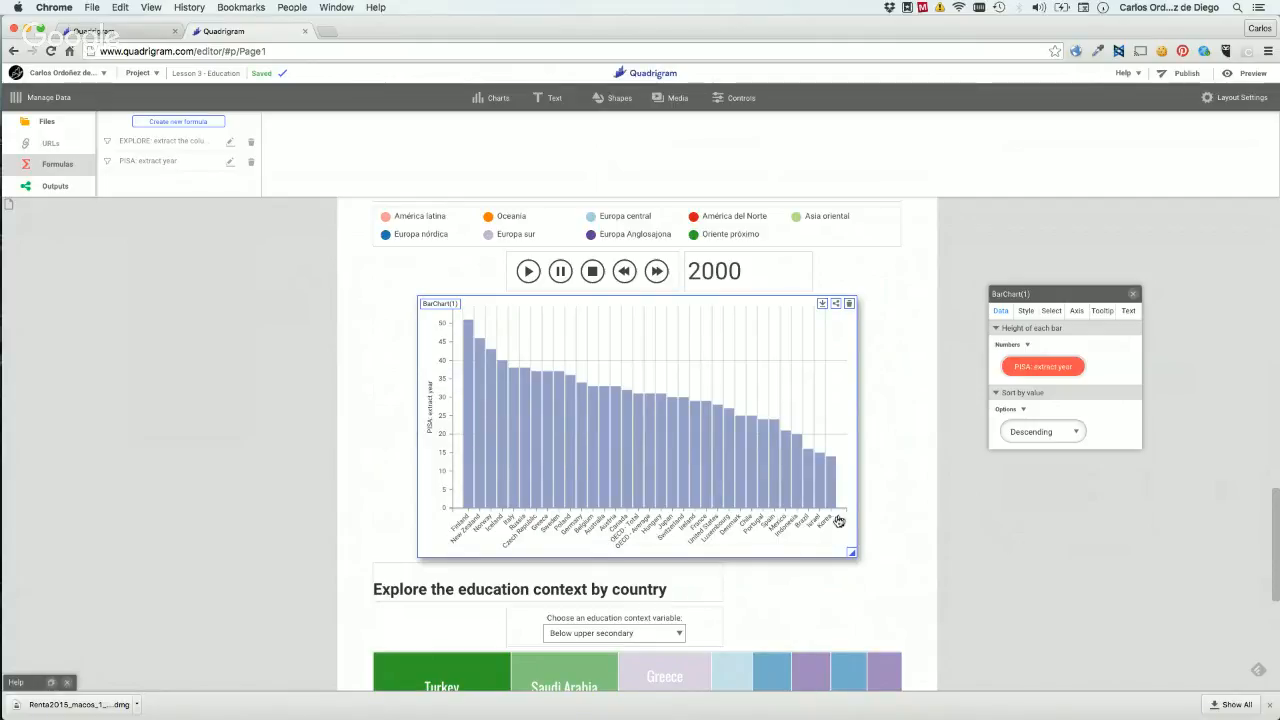
{"action": "left_click", "coordinate": [926, 457]}
Fill the bars of the PISA bar chart with the TreeMap's Colors of items output.
{"action": "left_click", "coordinate": [689, 357]}
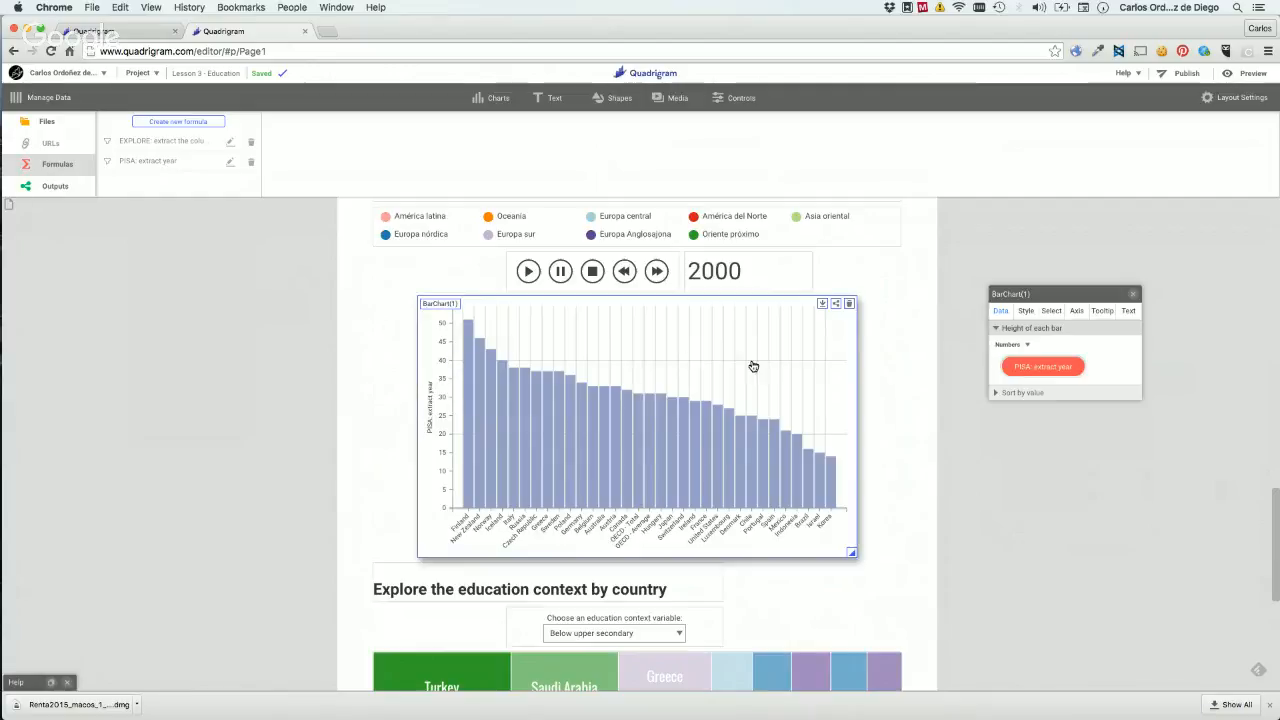
{"action": "left_click", "coordinate": [1024, 311]}
{"action": "scroll", "coordinate": [871, 466], "scroll_direction": "down", "scroll_amount": 5}
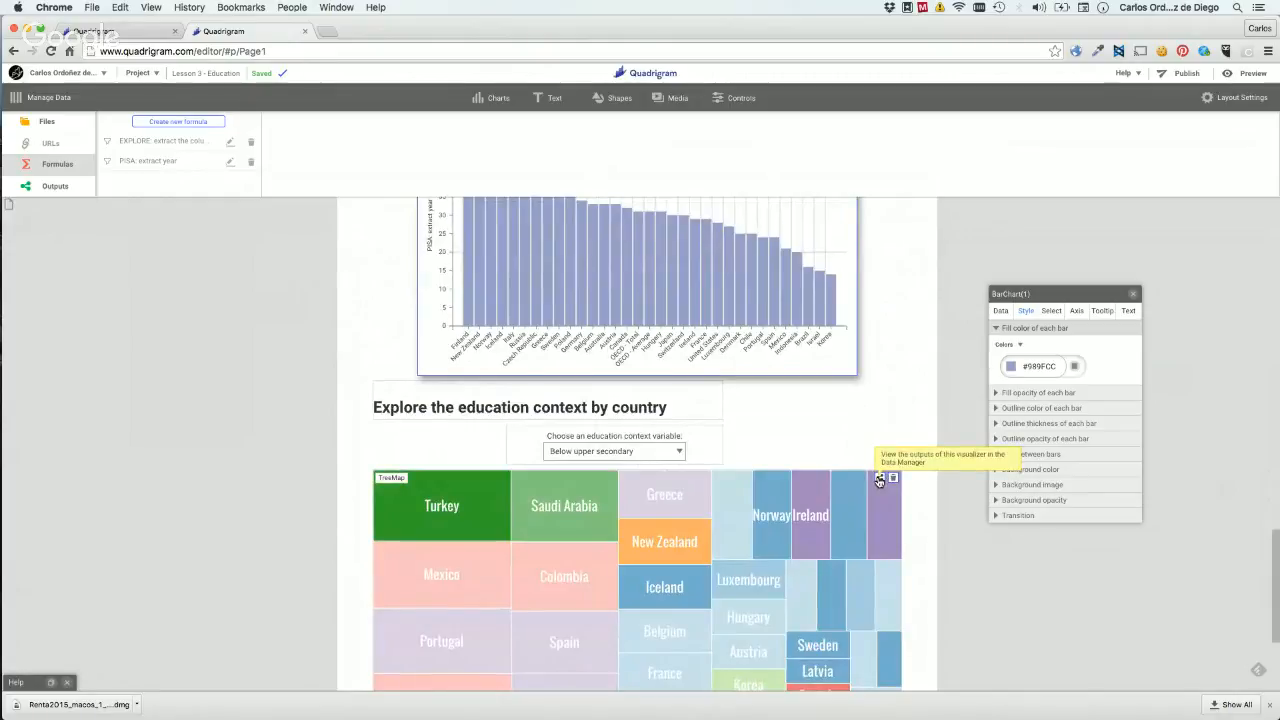
{"action": "left_click", "coordinate": [879, 480]}
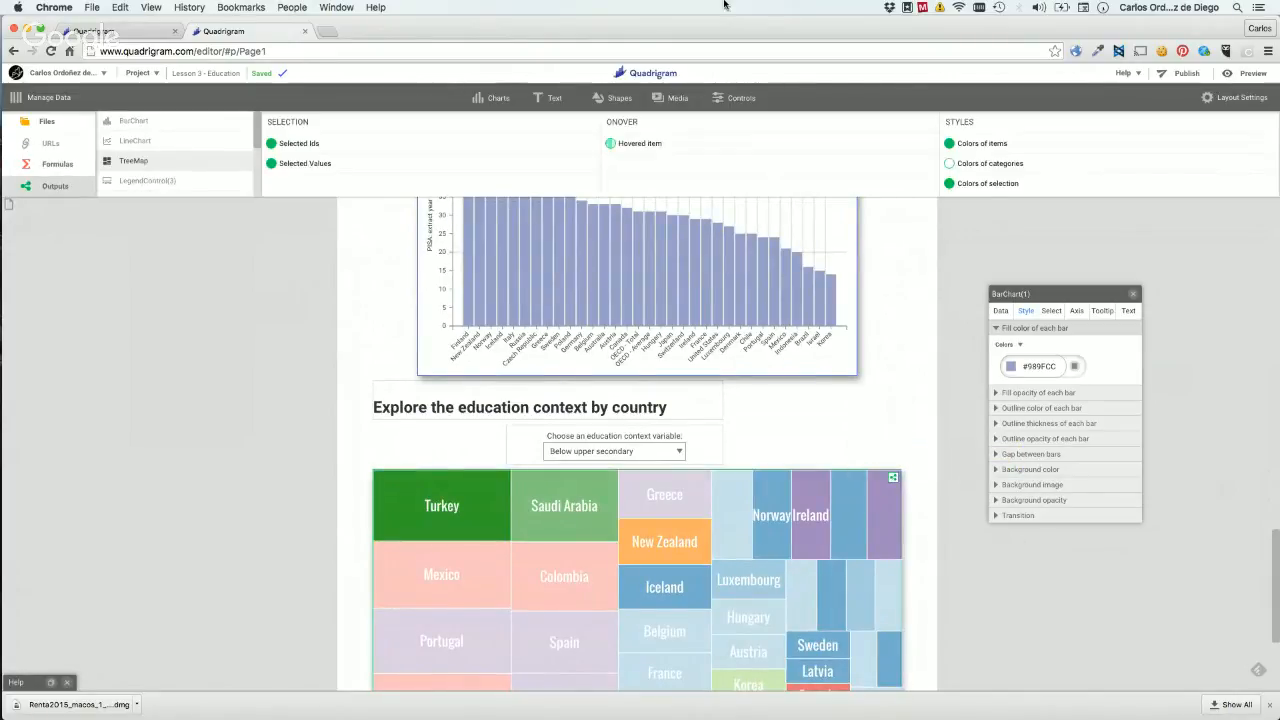
{"action": "left_click_drag", "start_coordinate": [986, 143], "coordinate": [1040, 354]}
{"action": "left_click", "coordinate": [934, 288]}
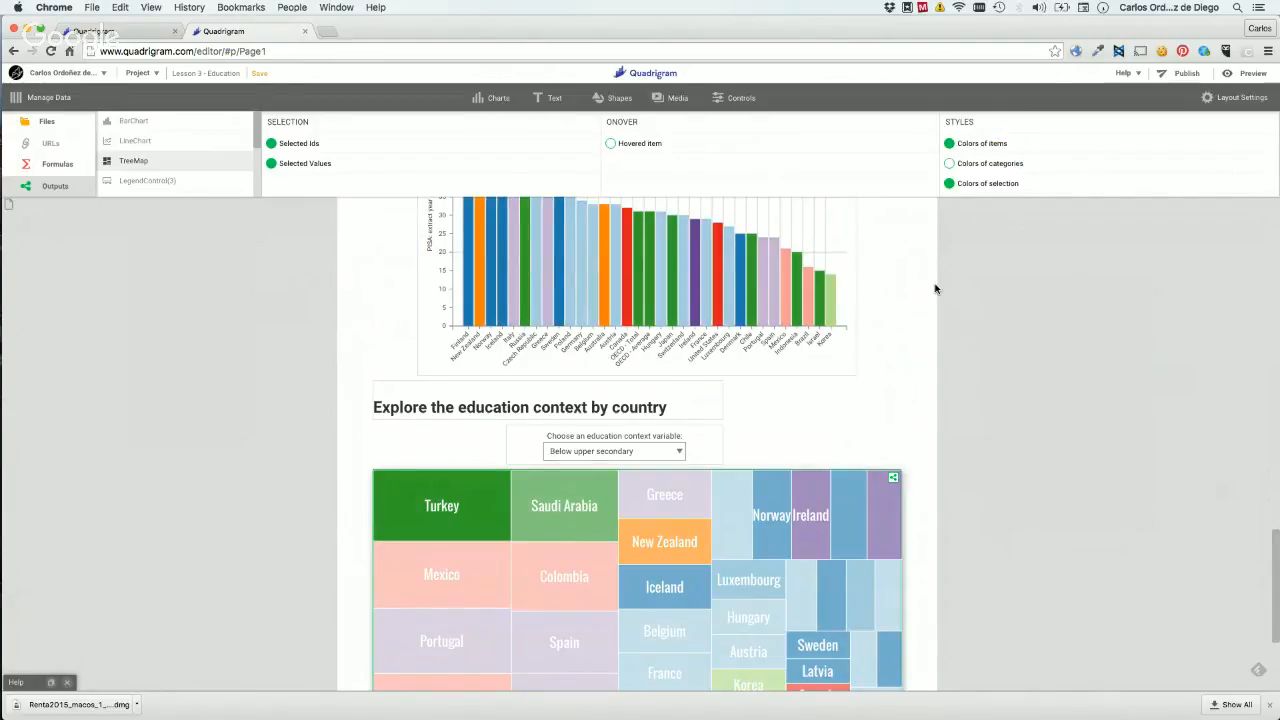
Lower the fill opacity of the PISA bar chart's bars to about 57 percent.
{"action": "left_click", "coordinate": [815, 284]}
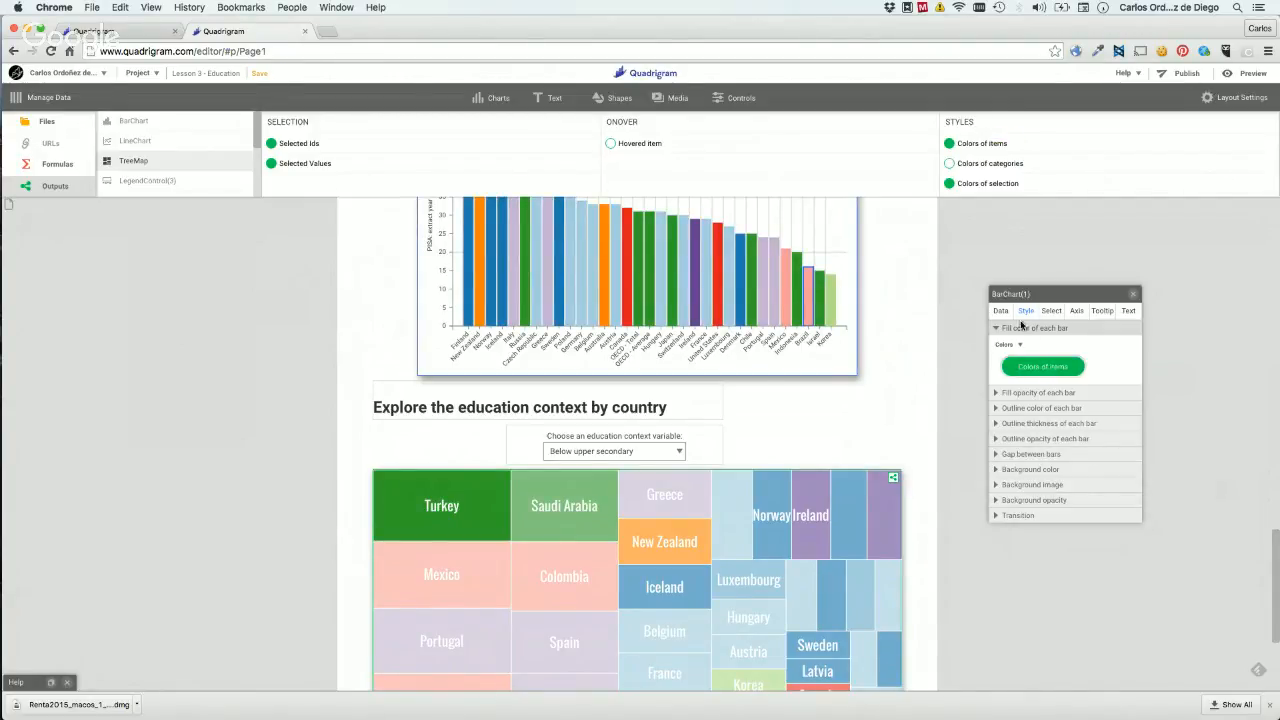
{"action": "scroll", "coordinate": [954, 314], "scroll_direction": "up", "scroll_amount": 5}
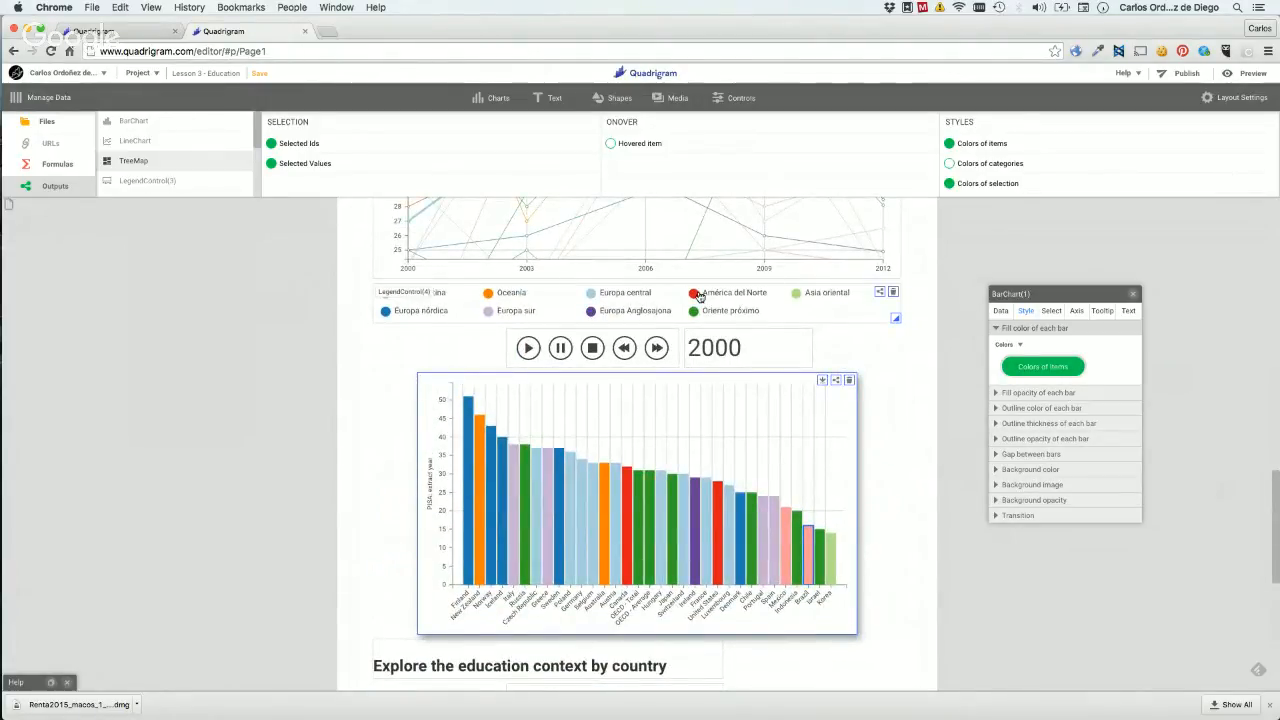
{"action": "left_click", "coordinate": [1040, 392]}
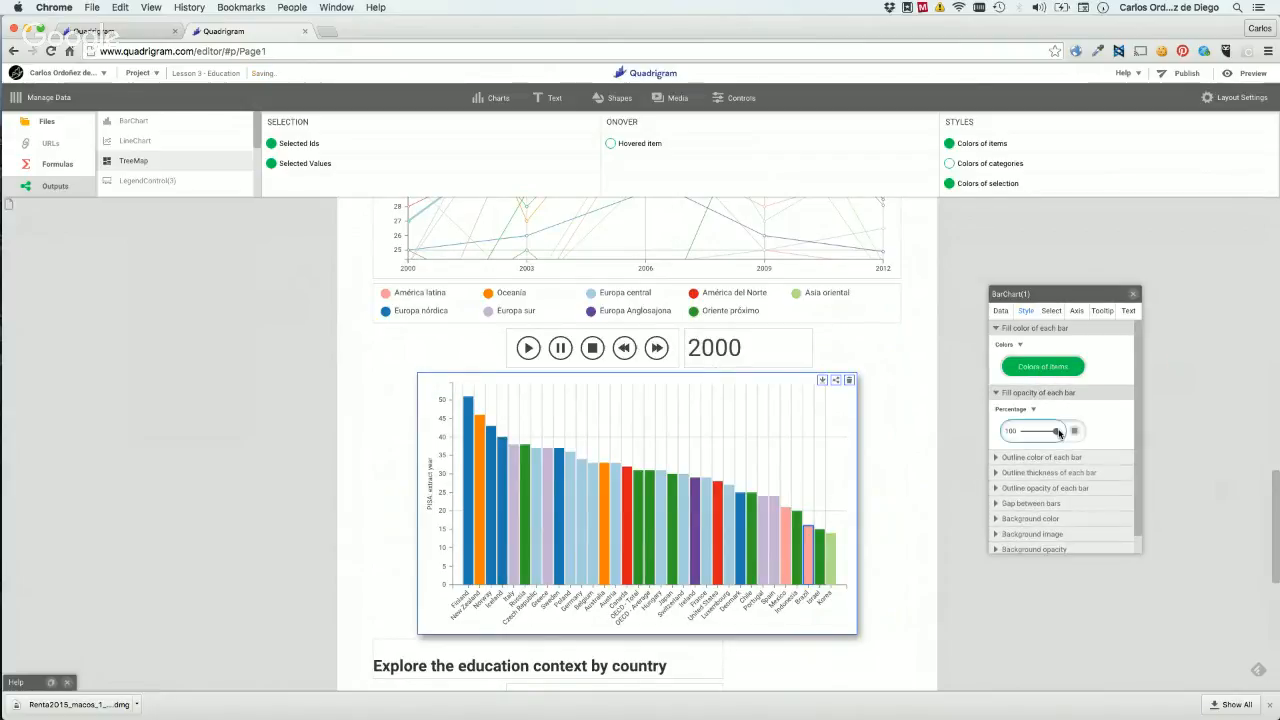
{"action": "left_click_drag", "start_coordinate": [1037, 432], "coordinate": [1040, 432]}
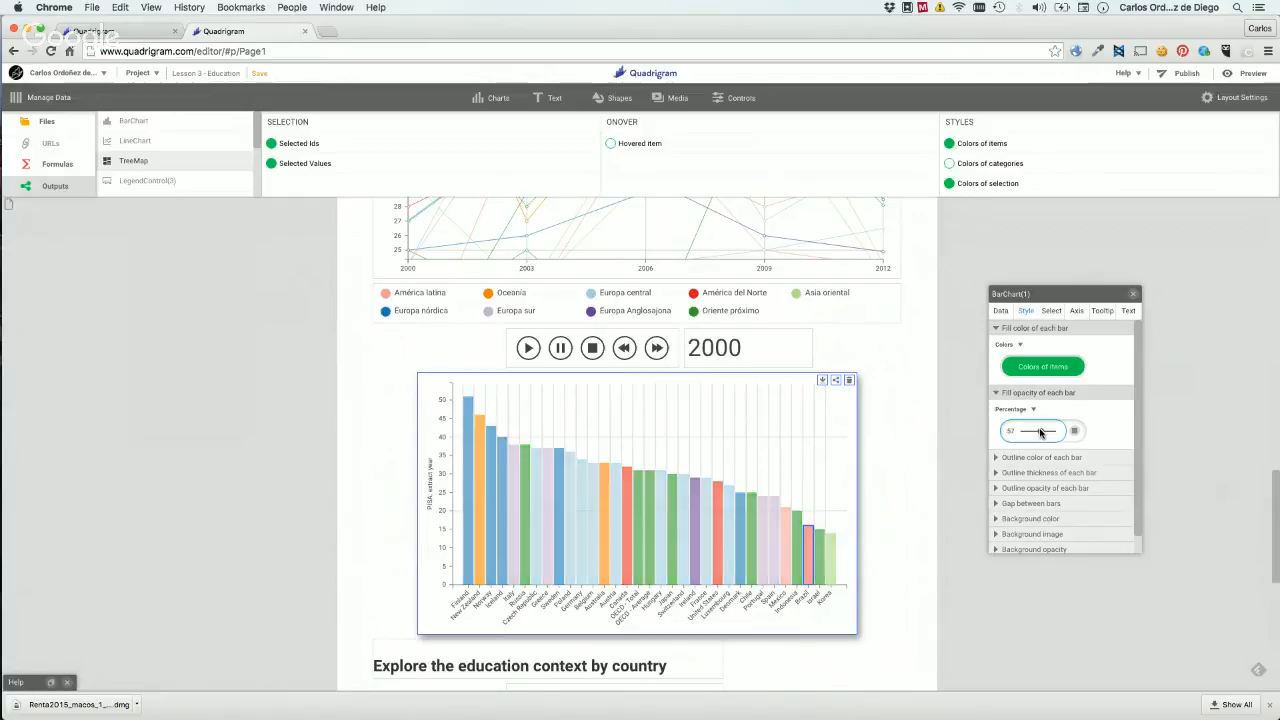
{"action": "left_click", "coordinate": [930, 463]}
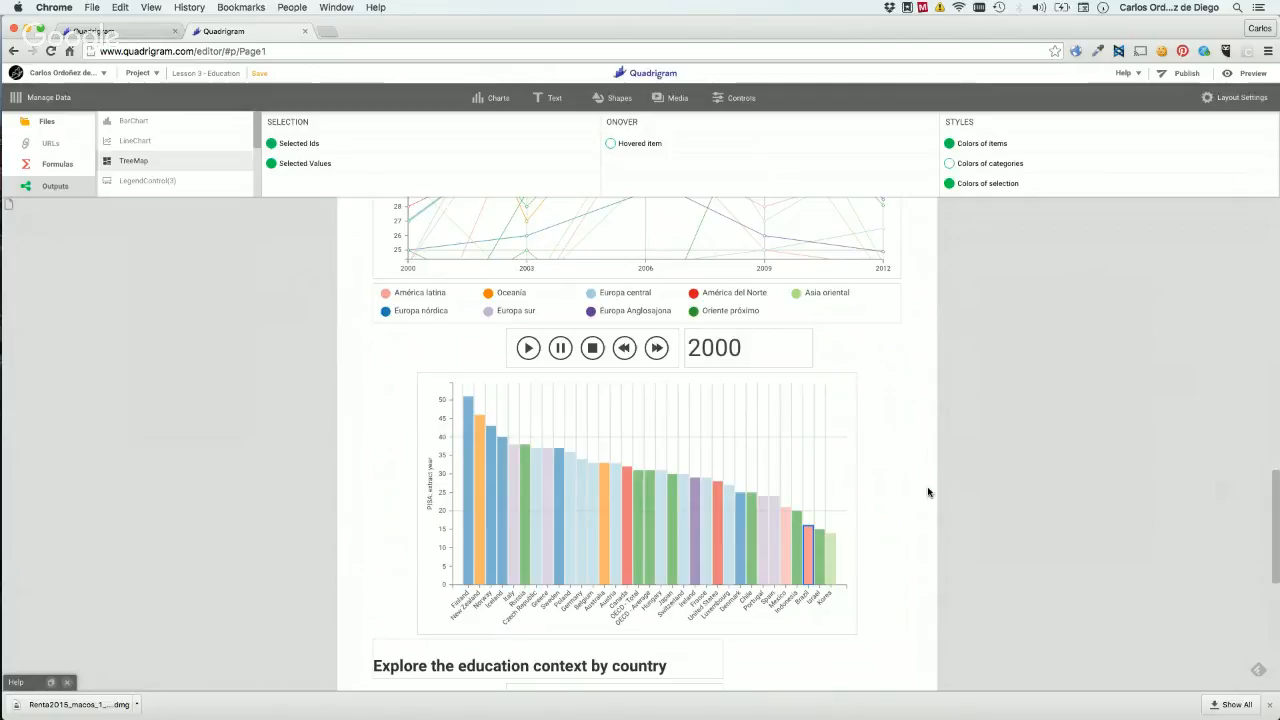
Set the PISA bar chart's required-selection option to No and its selection mode to no selection.
{"action": "scroll", "coordinate": [964, 467], "scroll_direction": "down", "scroll_amount": 2}
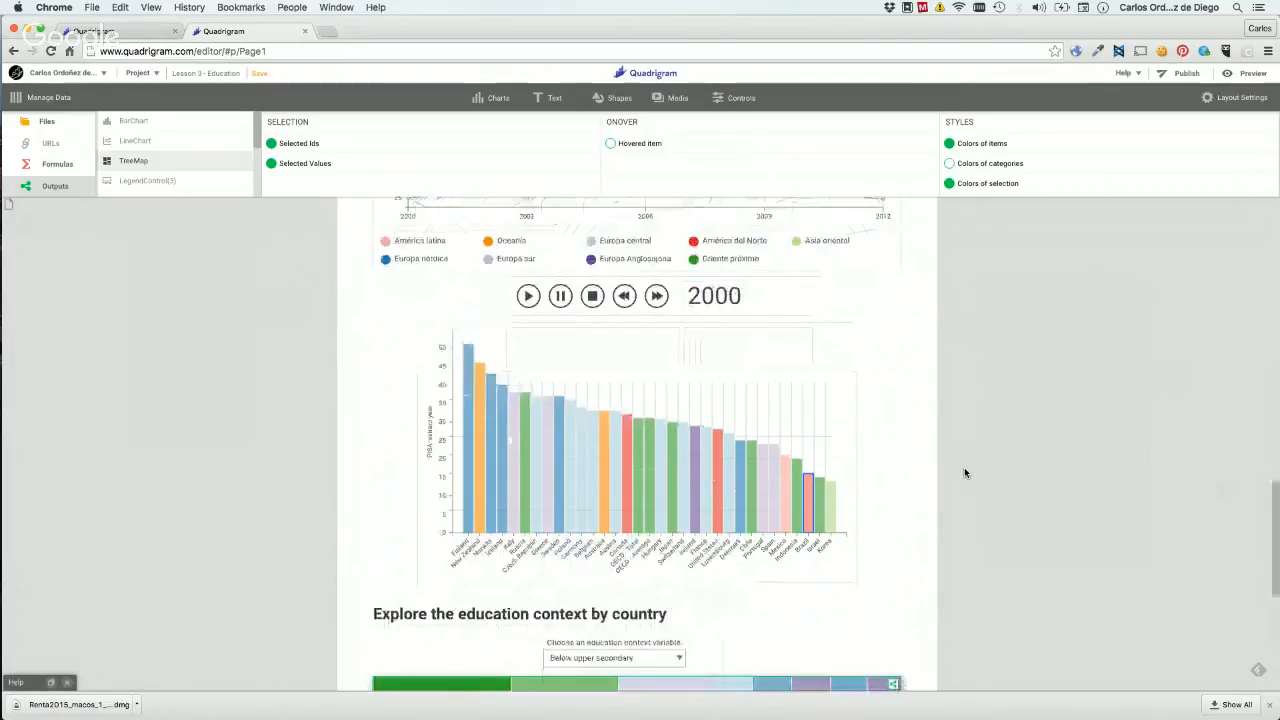
{"action": "left_click", "coordinate": [754, 364]}
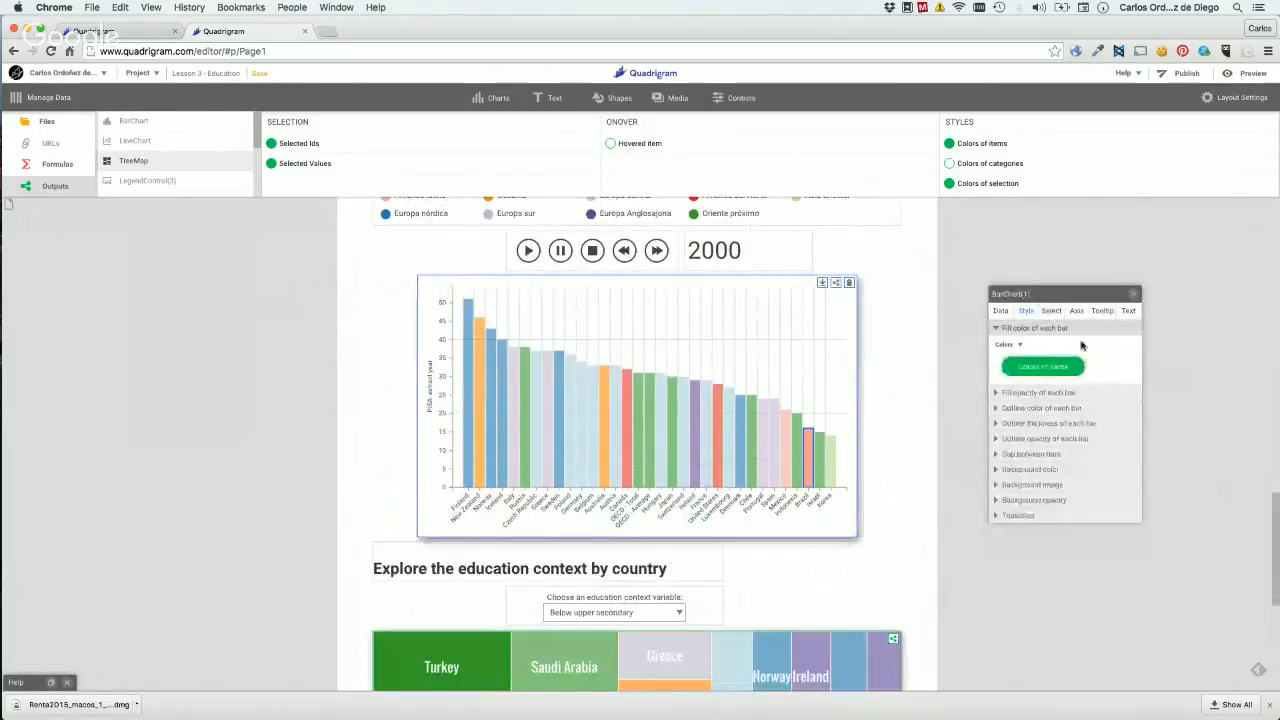
{"action": "left_click", "coordinate": [1051, 311]}
{"action": "left_click", "coordinate": [1046, 439]}
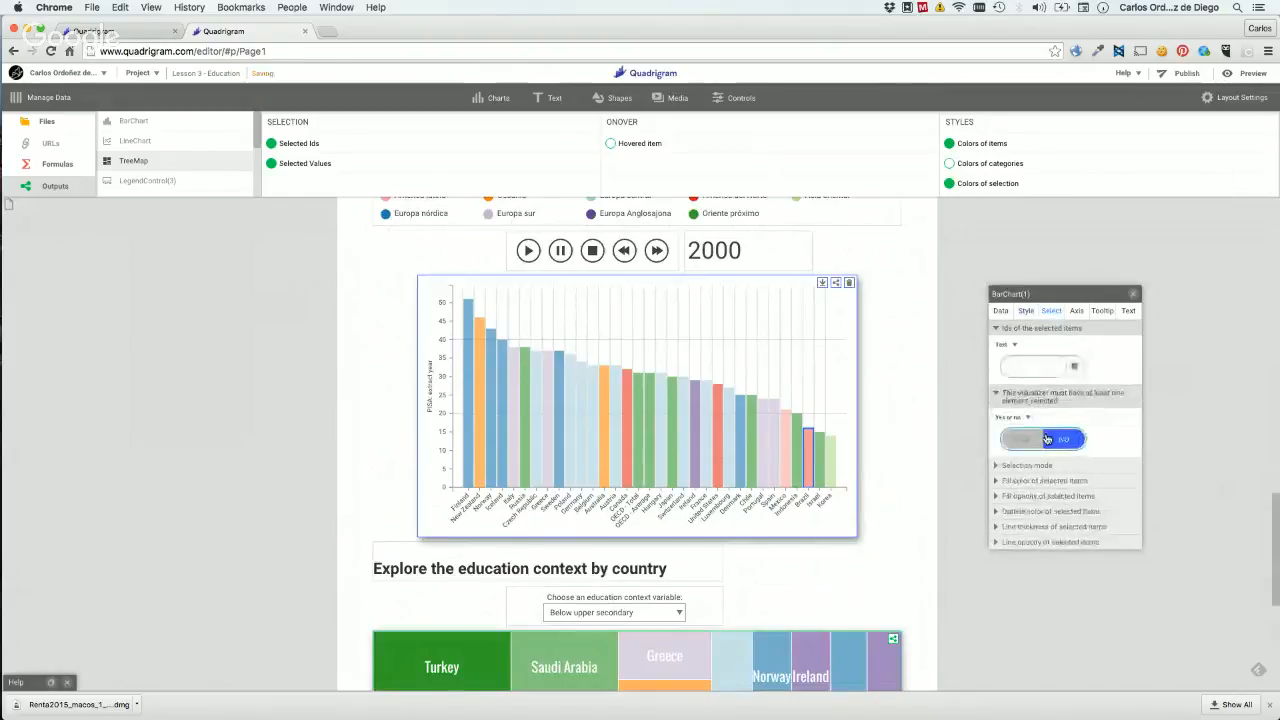
{"action": "left_click", "coordinate": [1022, 465]}
{"action": "left_click", "coordinate": [1019, 505]}
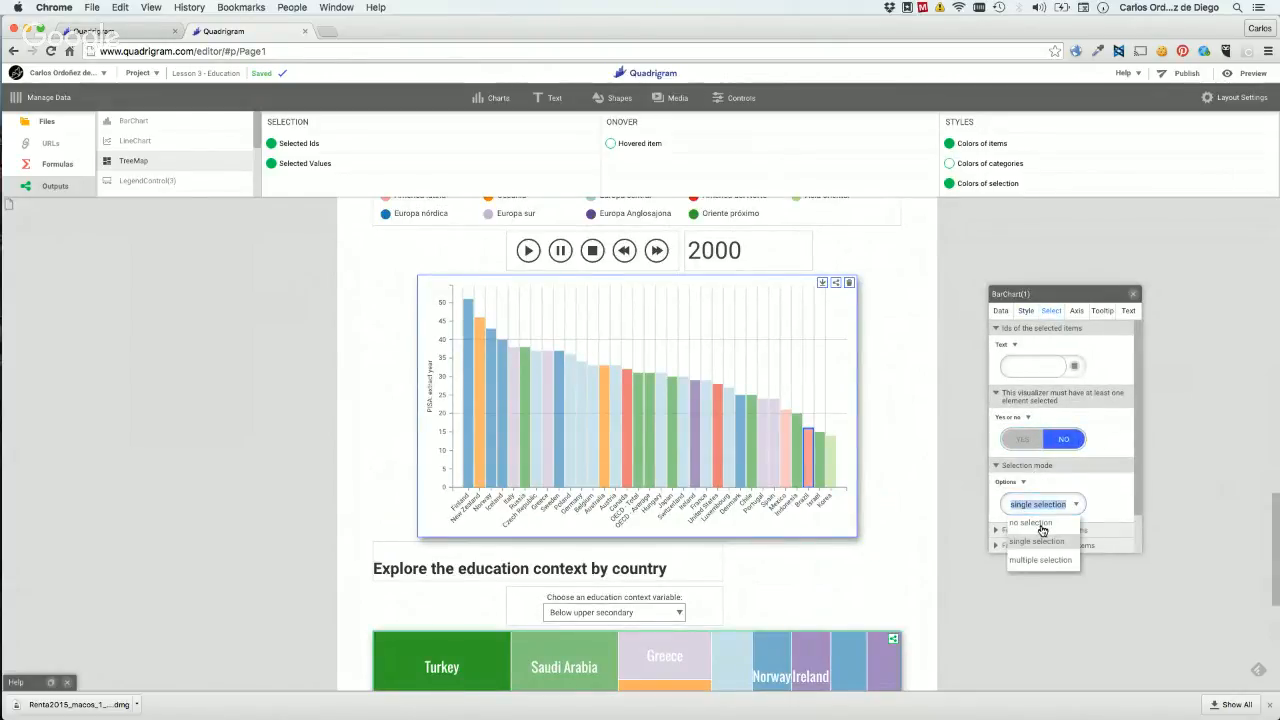
{"action": "left_click", "coordinate": [1042, 530]}
{"action": "left_click", "coordinate": [910, 431]}
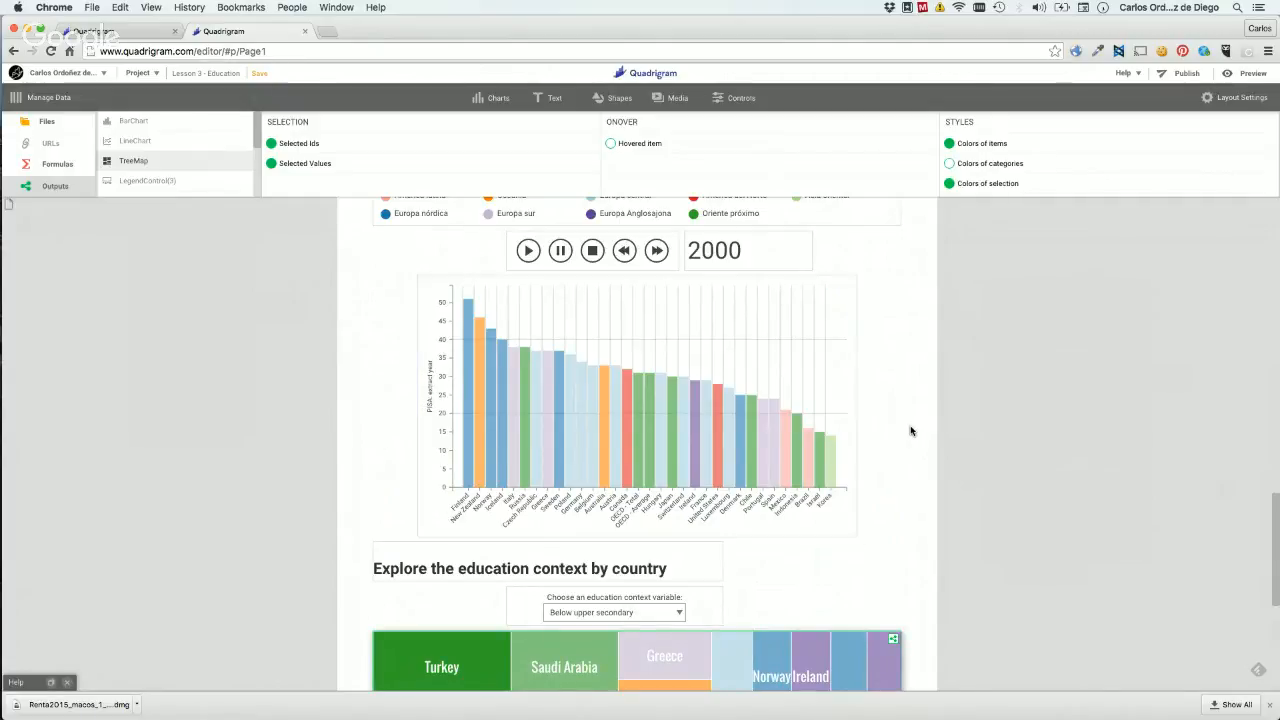
Test selection and the tooltip on the PISA bar chart's bars, and preview the page around the play/pause control.
{"action": "left_click", "coordinate": [806, 432]}
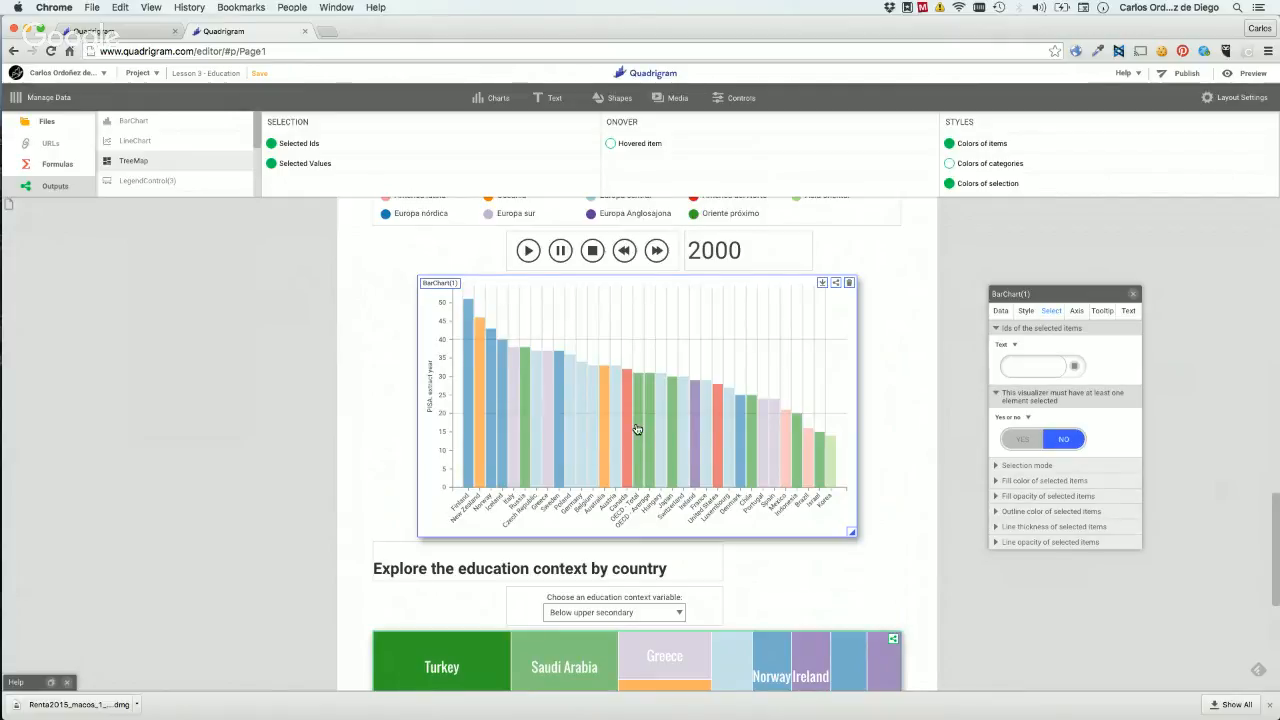
{"action": "mouse_move", "coordinate": [568, 428]}
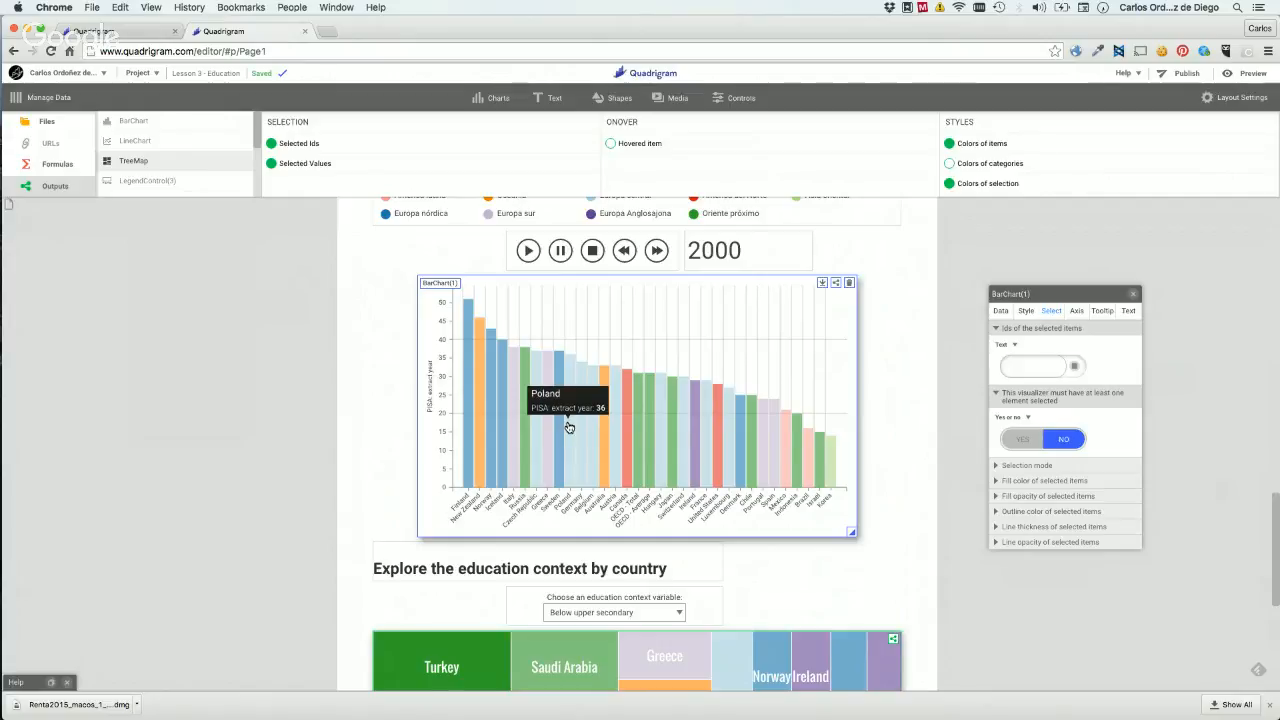
{"action": "left_click", "coordinate": [903, 420]}
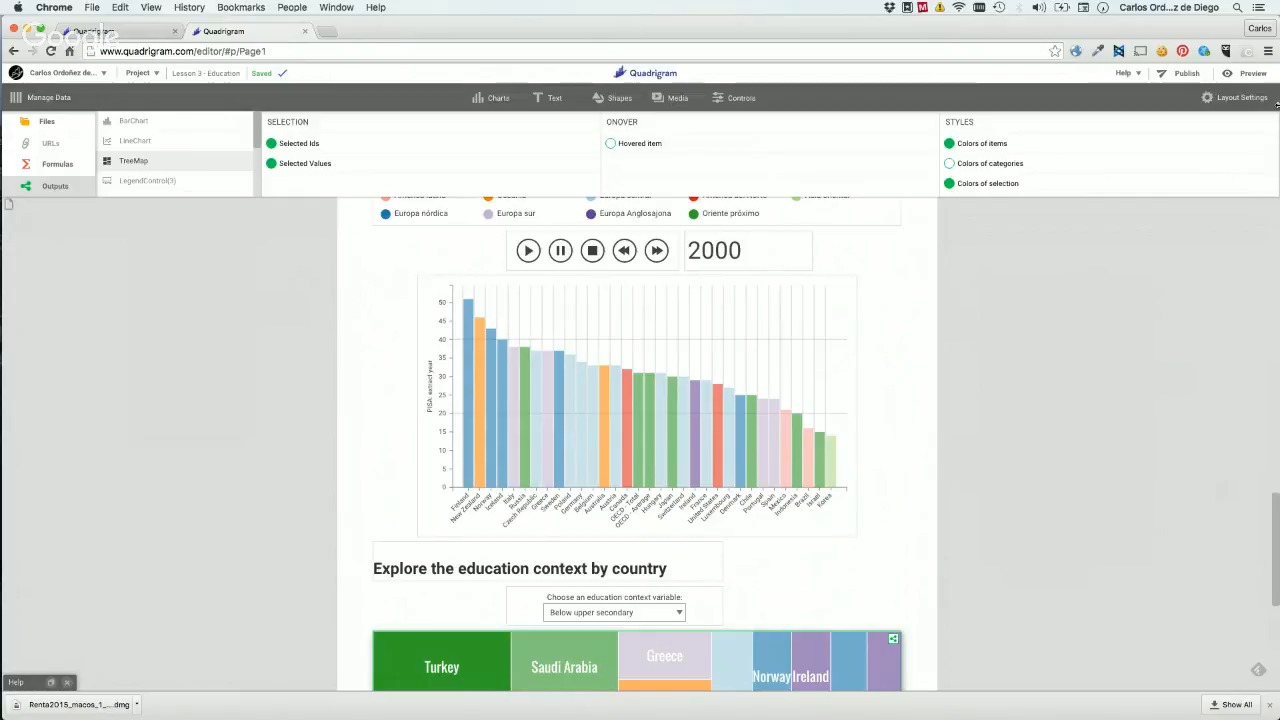
{"action": "left_click", "coordinate": [1252, 74]}
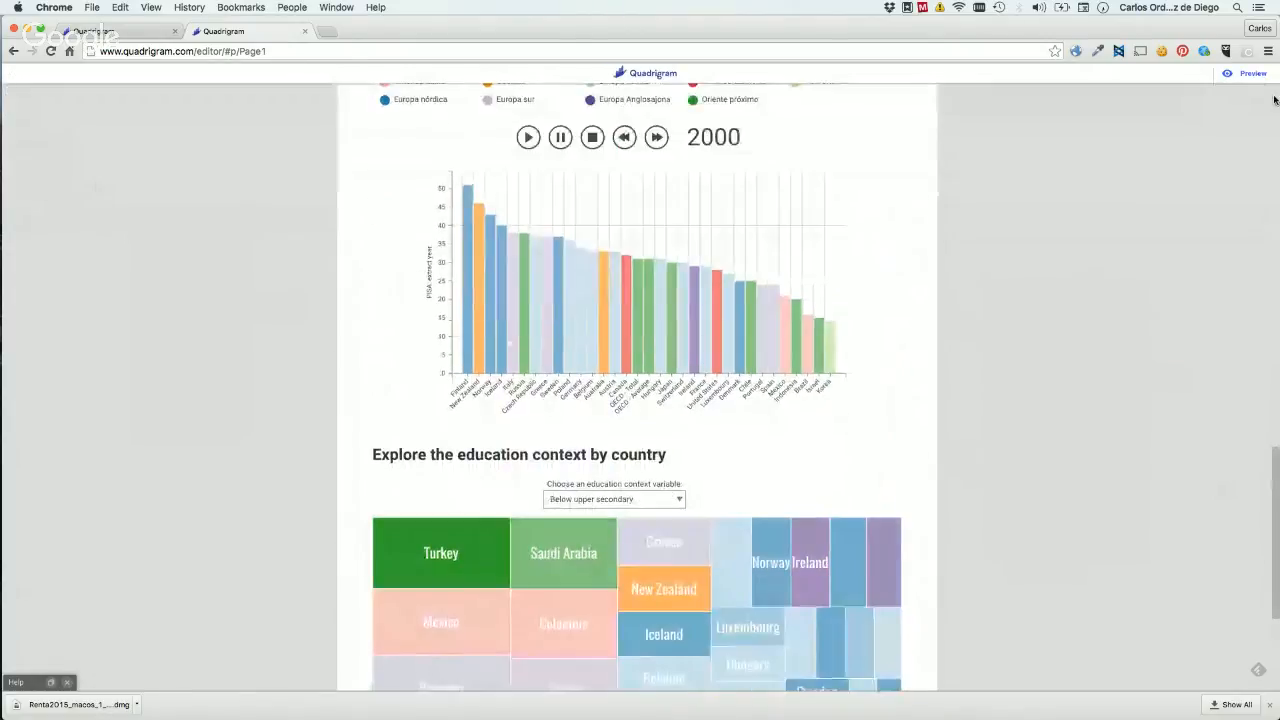
{"action": "scroll", "coordinate": [1071, 252], "scroll_direction": "up", "scroll_amount": 1}
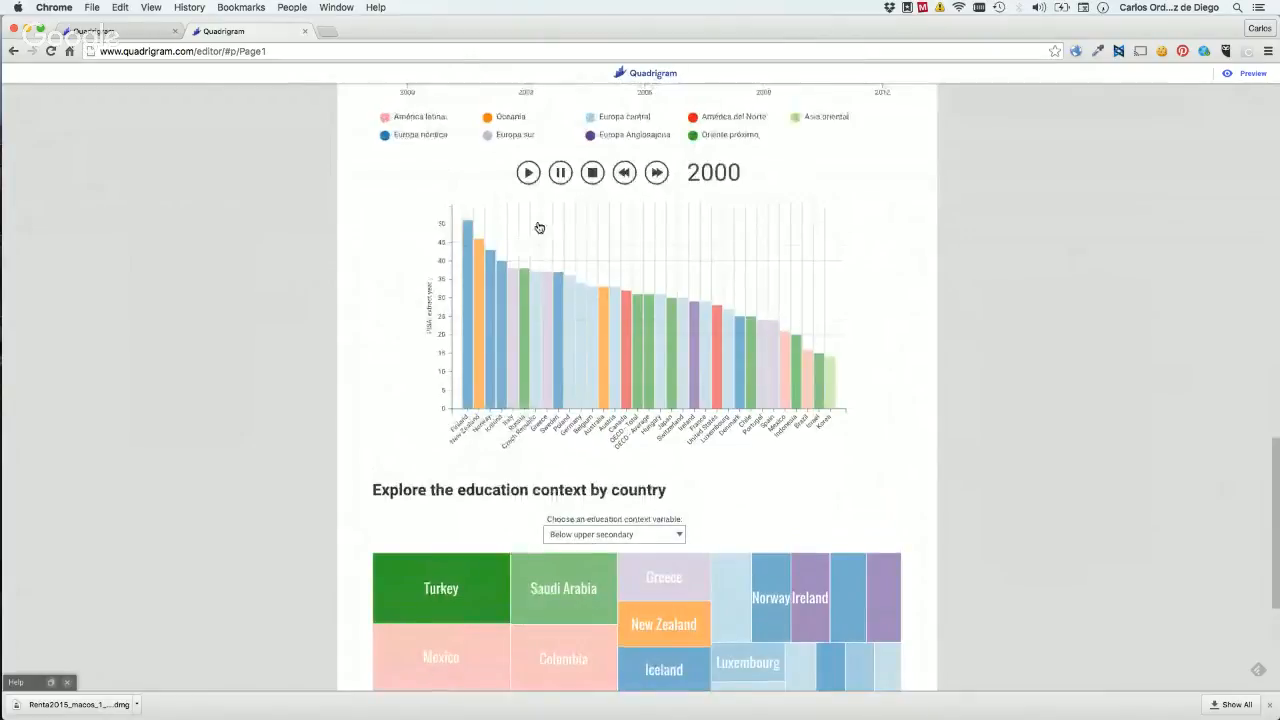
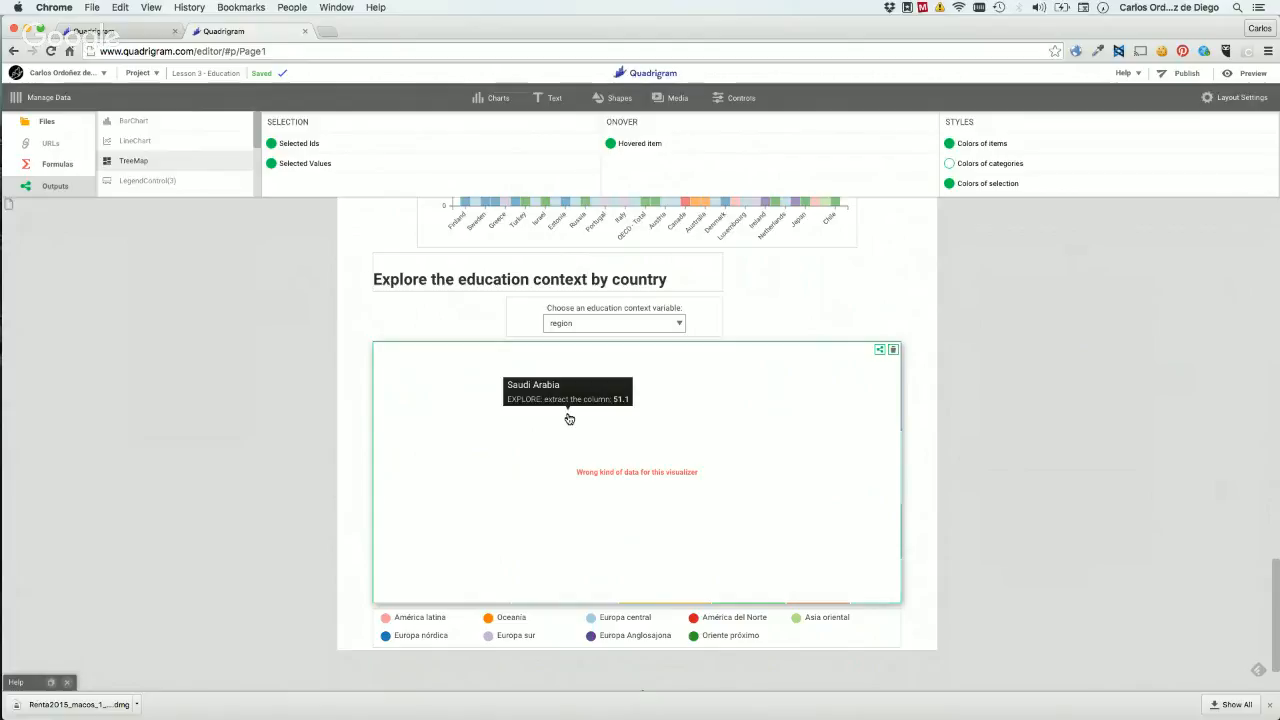
Examine the result of the EXPLORE: extract the column formula that sets the tree map's rectangle areas.
{"action": "left_click", "coordinate": [568, 418]}
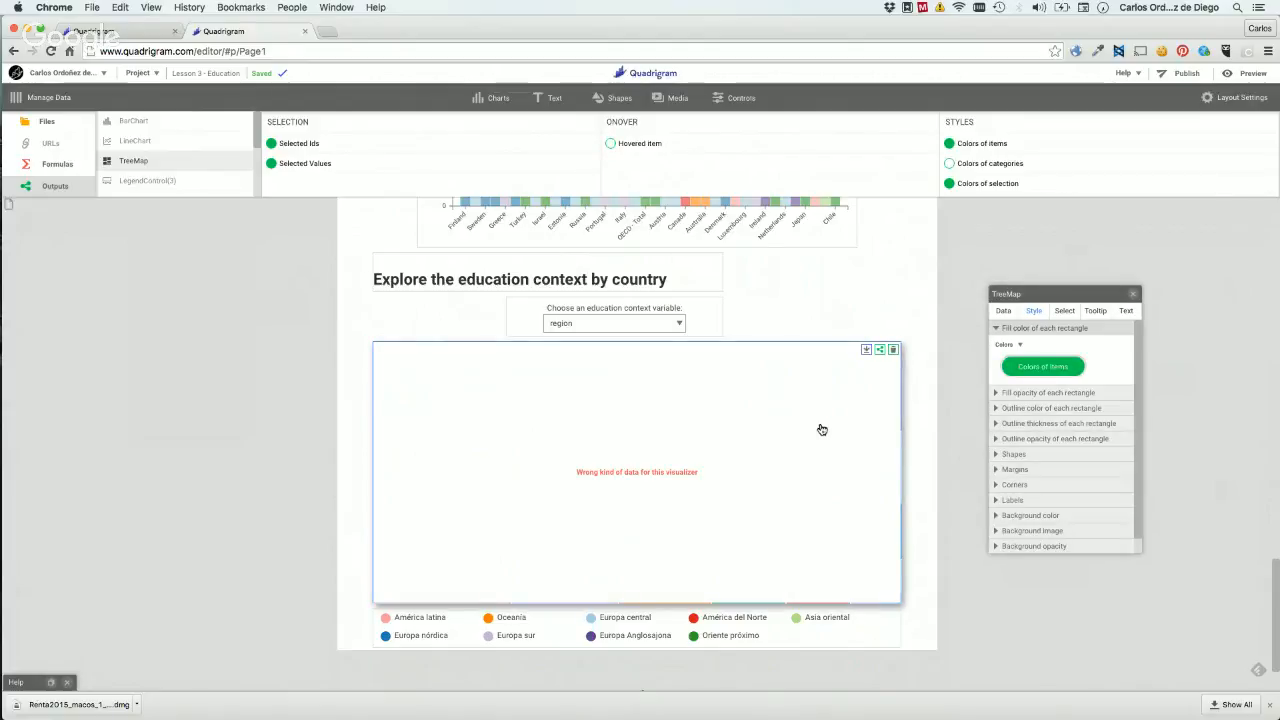
{"action": "left_click", "coordinate": [1003, 312]}
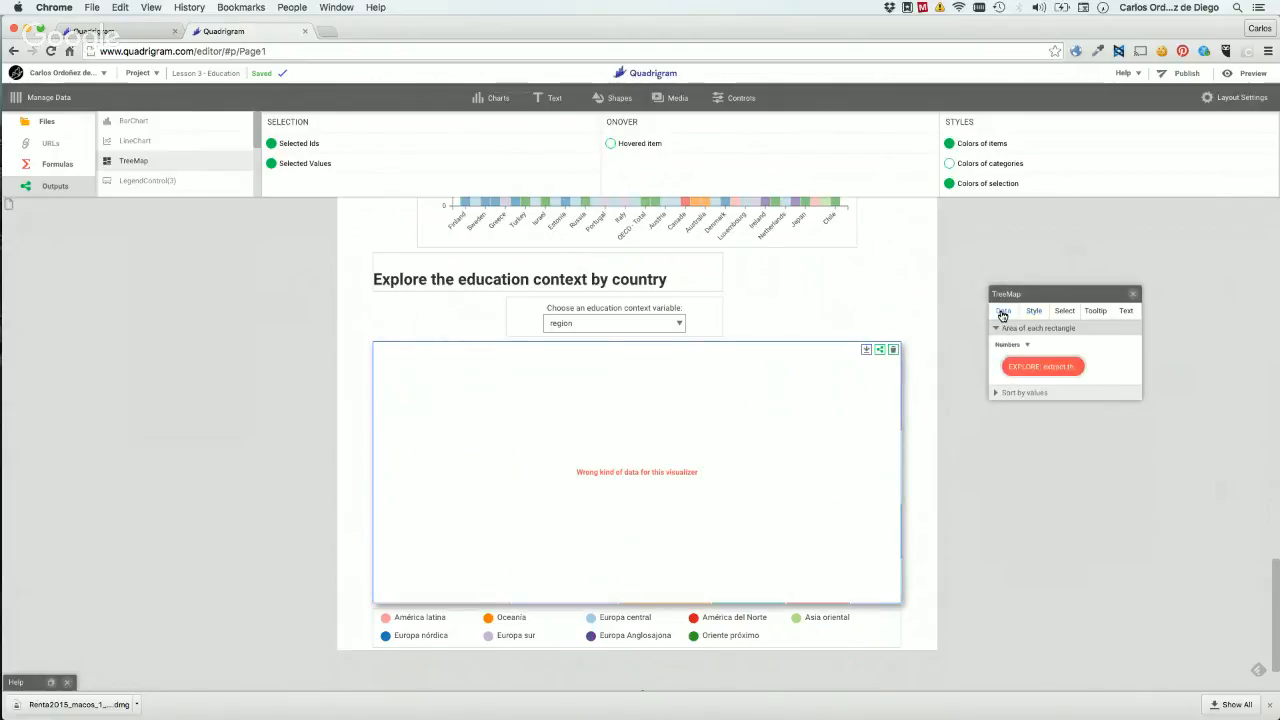
{"action": "left_click", "coordinate": [1056, 369]}
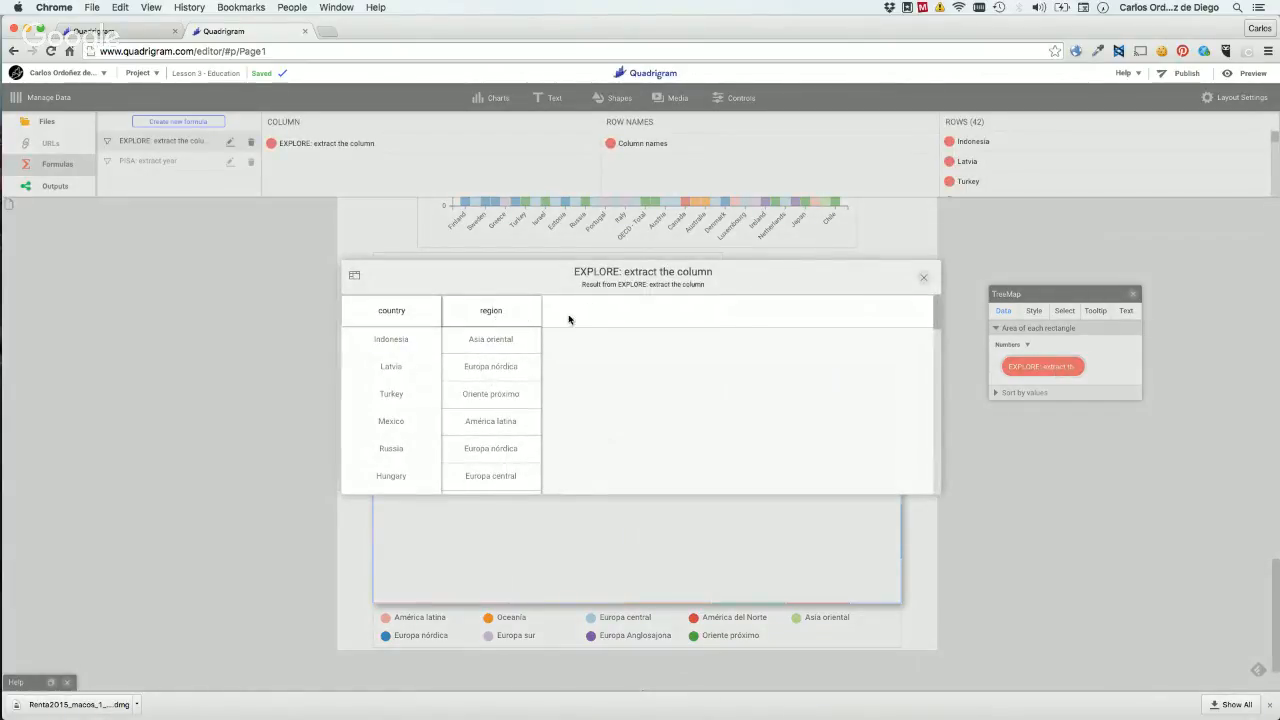
{"action": "scroll", "coordinate": [505, 351], "scroll_direction": "down", "scroll_amount": 1}
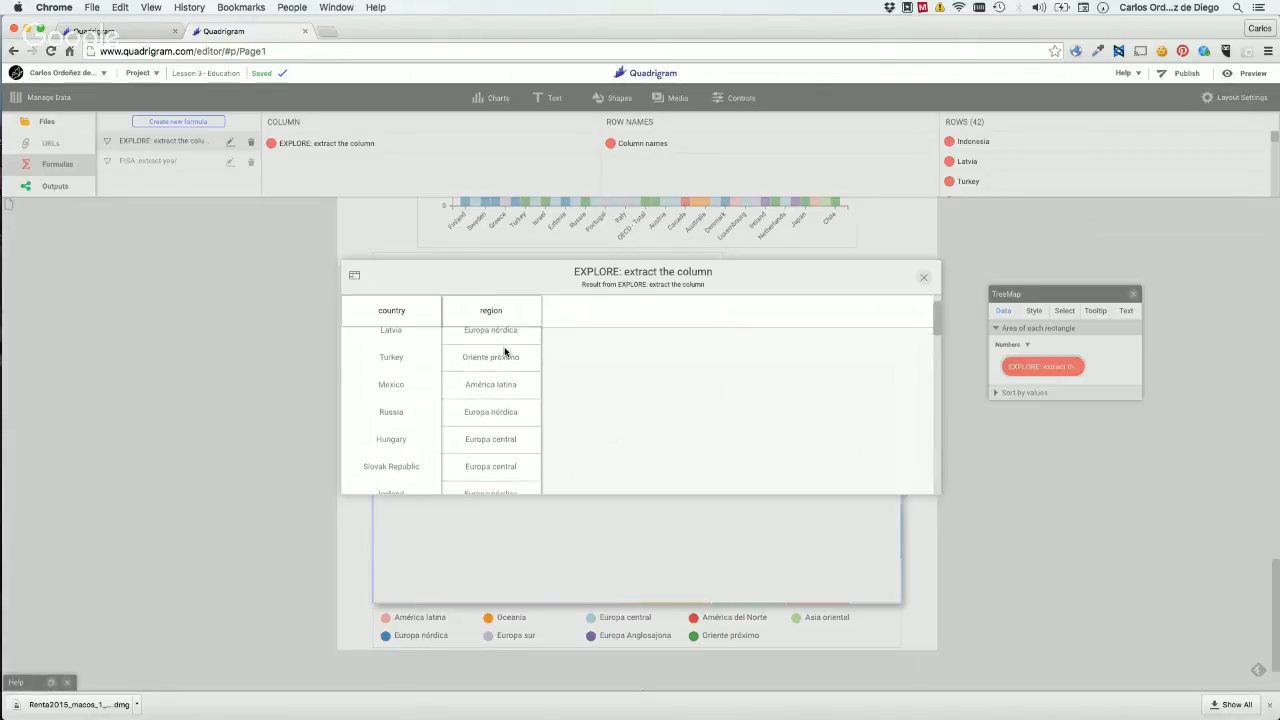
{"action": "scroll", "coordinate": [505, 351], "scroll_direction": "down", "scroll_amount": 3}
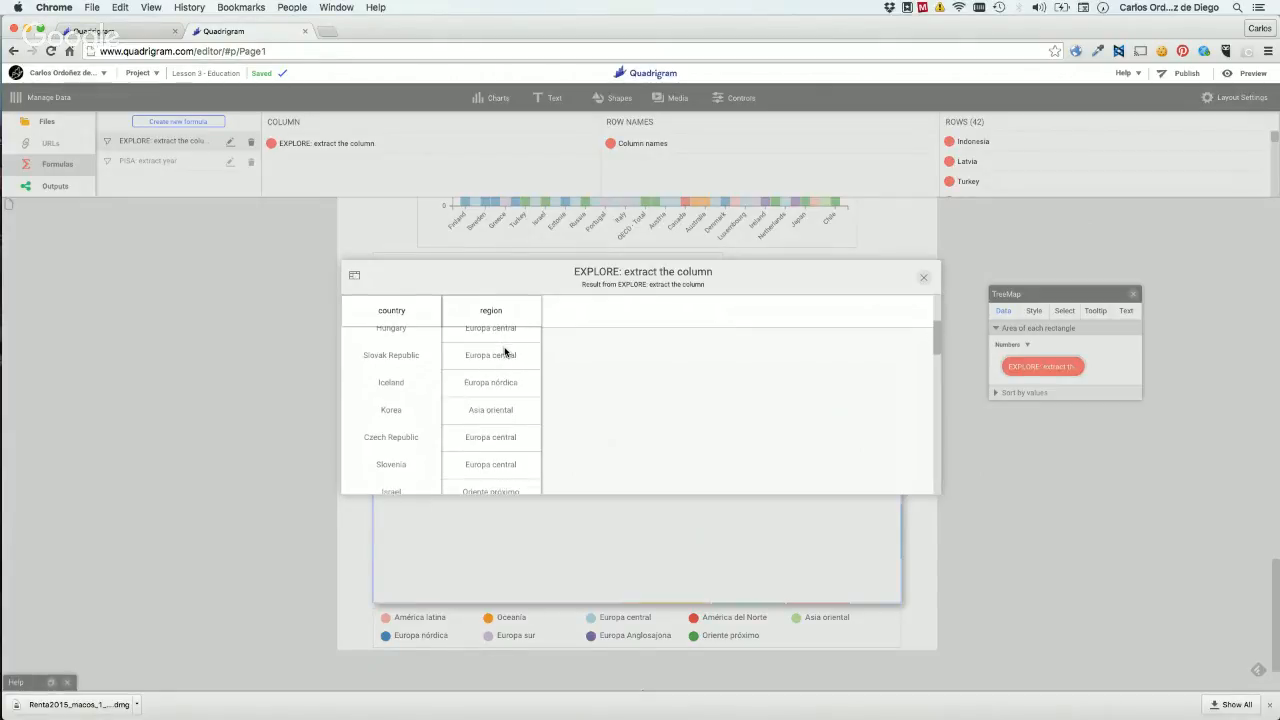
{"action": "scroll", "coordinate": [505, 351], "scroll_direction": "down", "scroll_amount": 2}
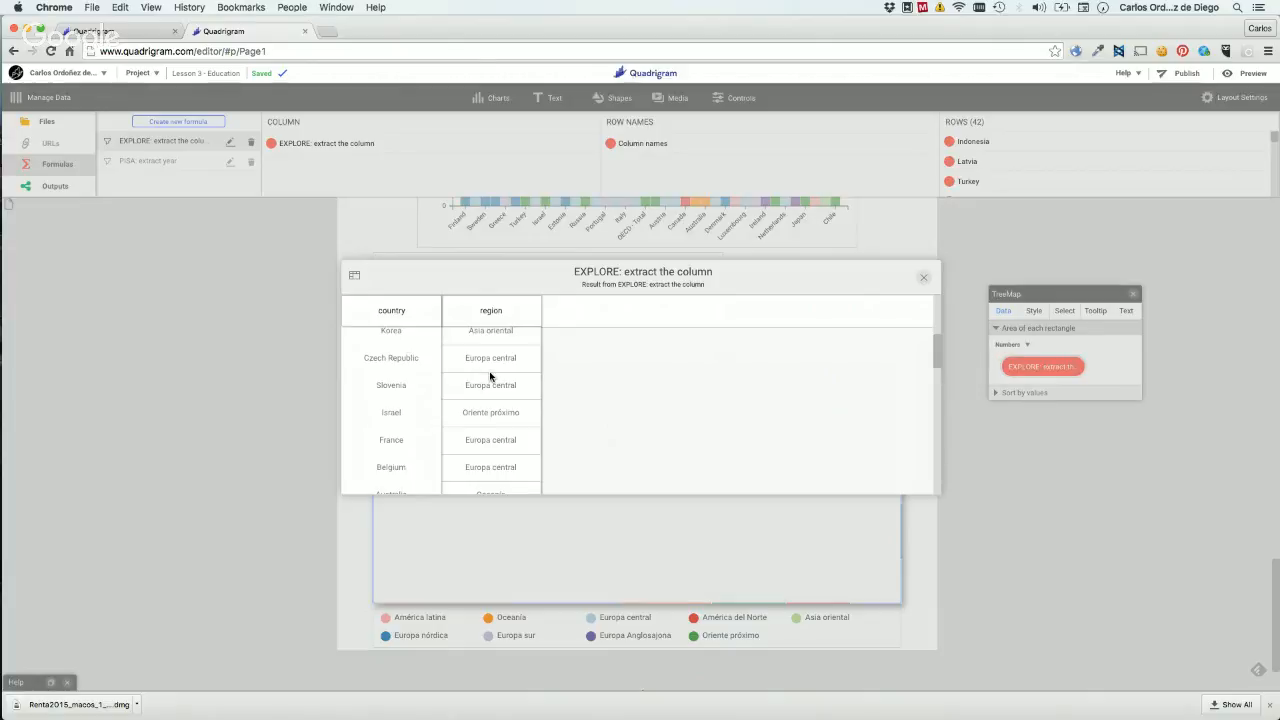
{"action": "scroll", "coordinate": [490, 376], "scroll_direction": "down", "scroll_amount": 2}
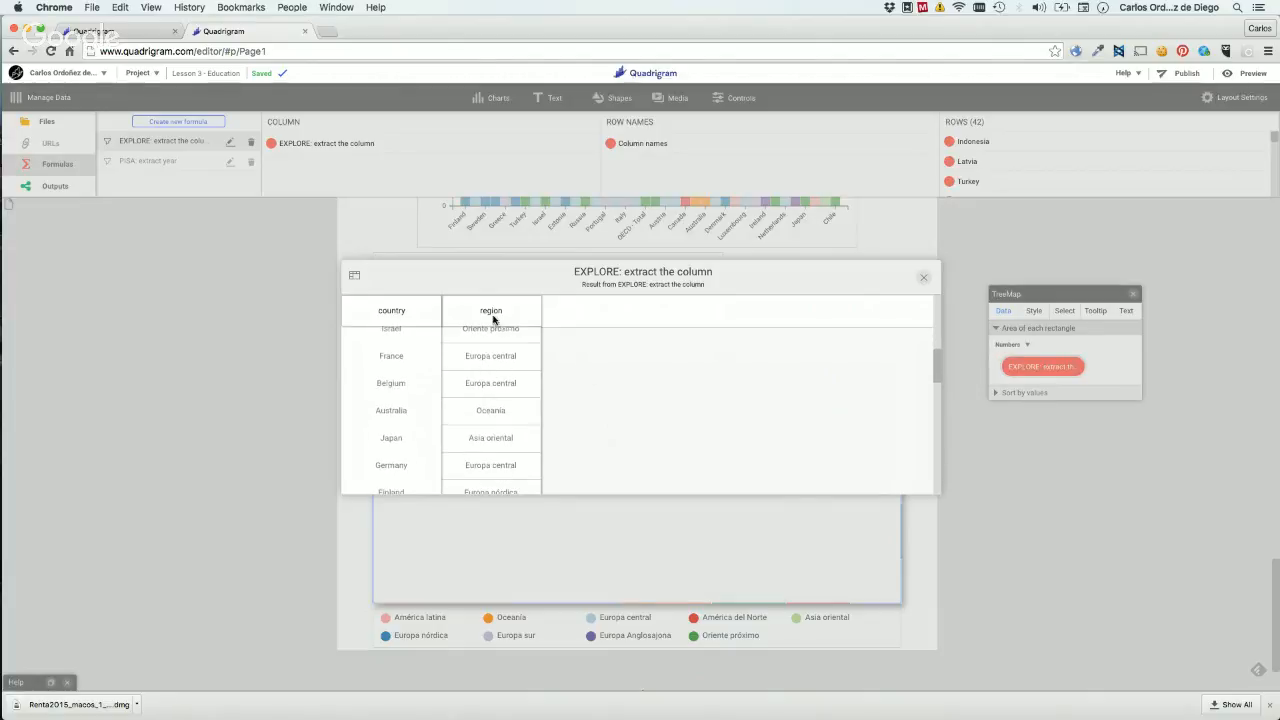
{"action": "scroll", "coordinate": [516, 390], "scroll_direction": "down", "scroll_amount": 5}
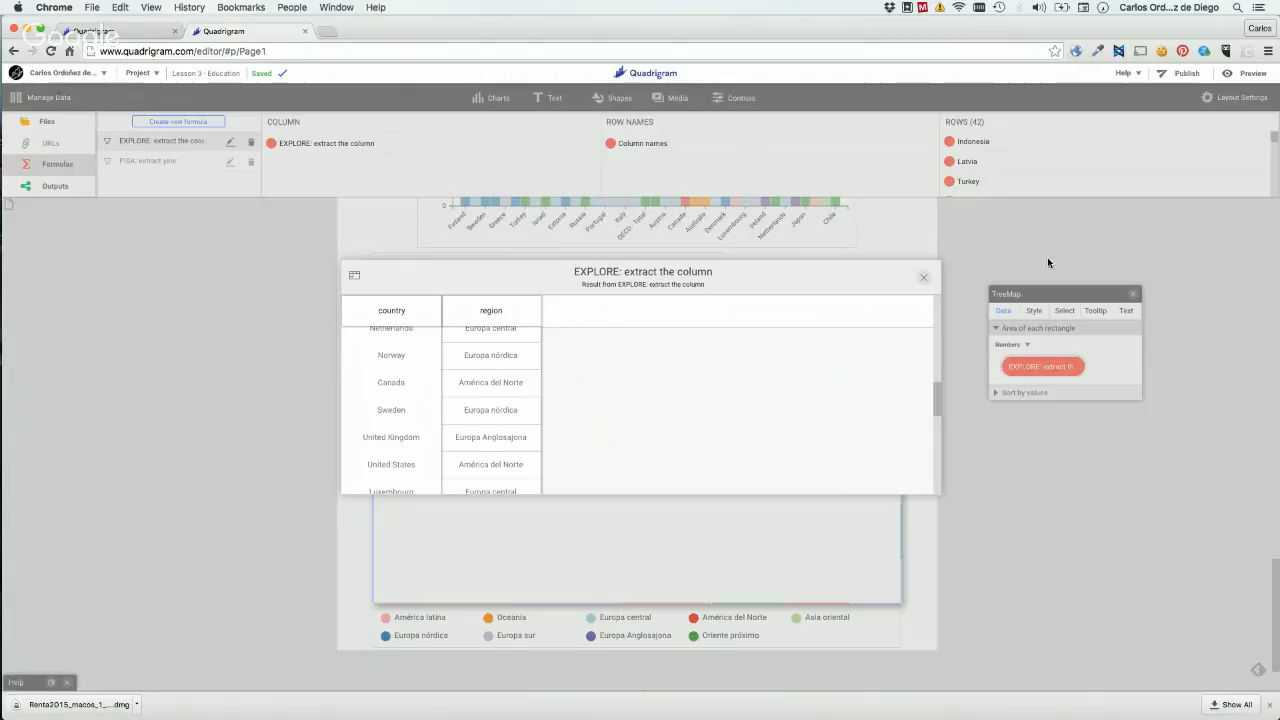
{"action": "left_click", "coordinate": [925, 279]}
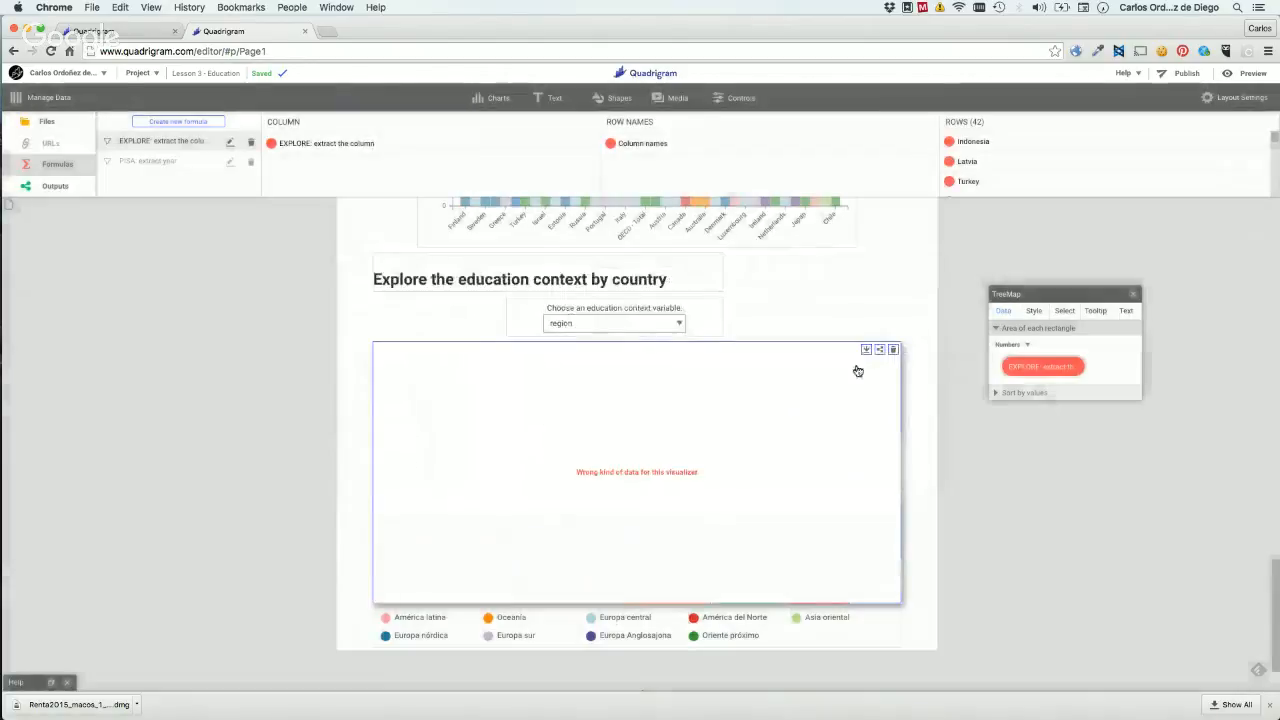
Review the options offered by the education context variable dropdown.
{"action": "left_click", "coordinate": [579, 324]}
{"action": "left_click", "coordinate": [579, 324]}
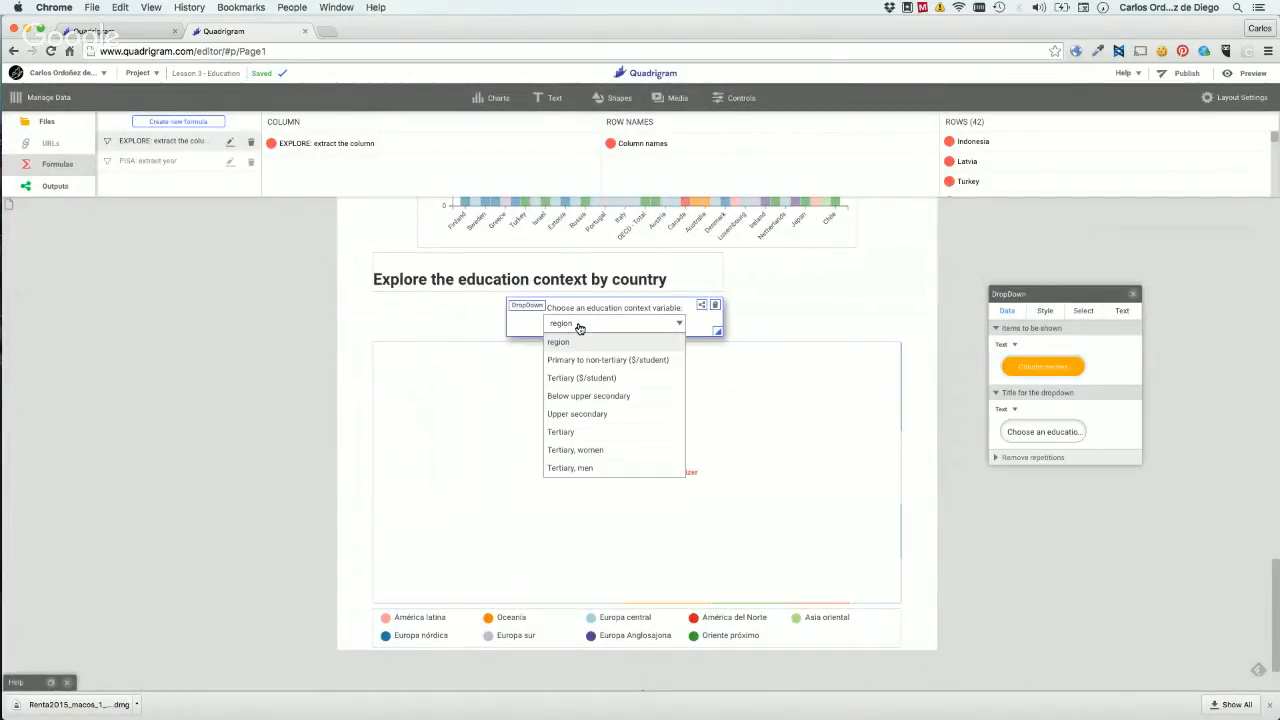
{"action": "left_click", "coordinate": [579, 327]}
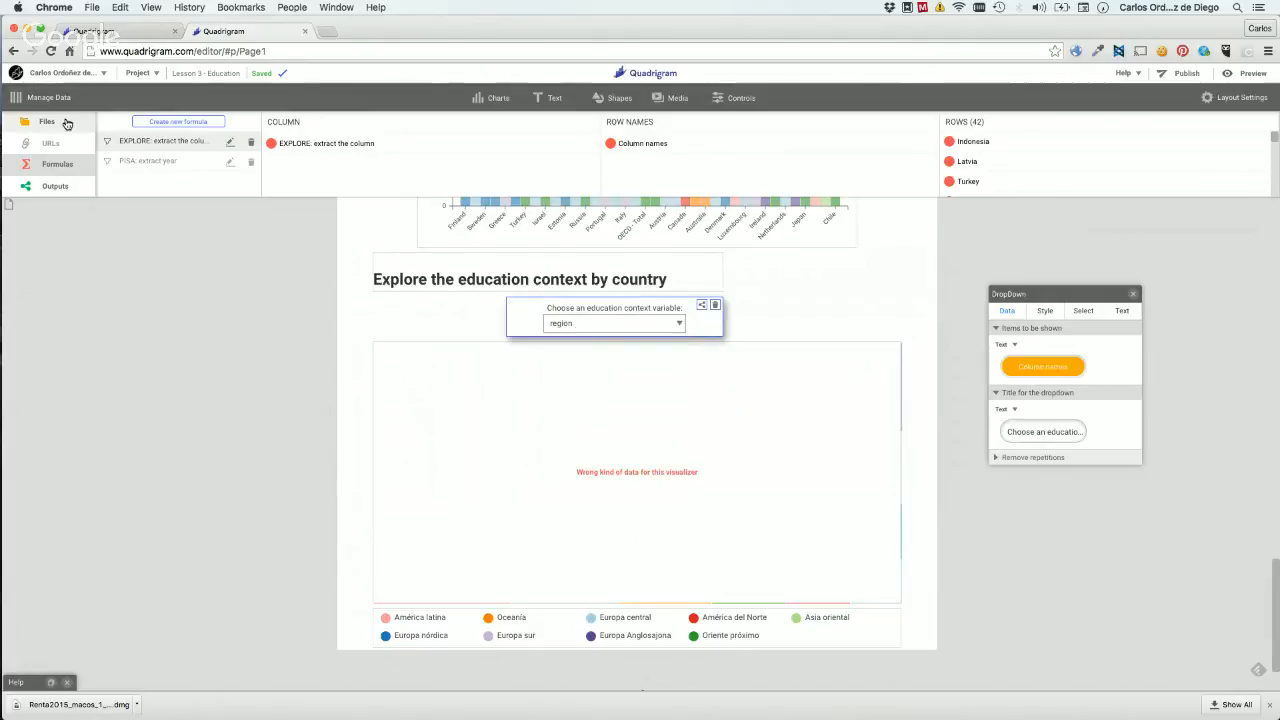
Create a formula named "EXPLORE: delete region column" and place it above the PISA: extract year formula.
{"action": "left_click", "coordinate": [198, 121]}
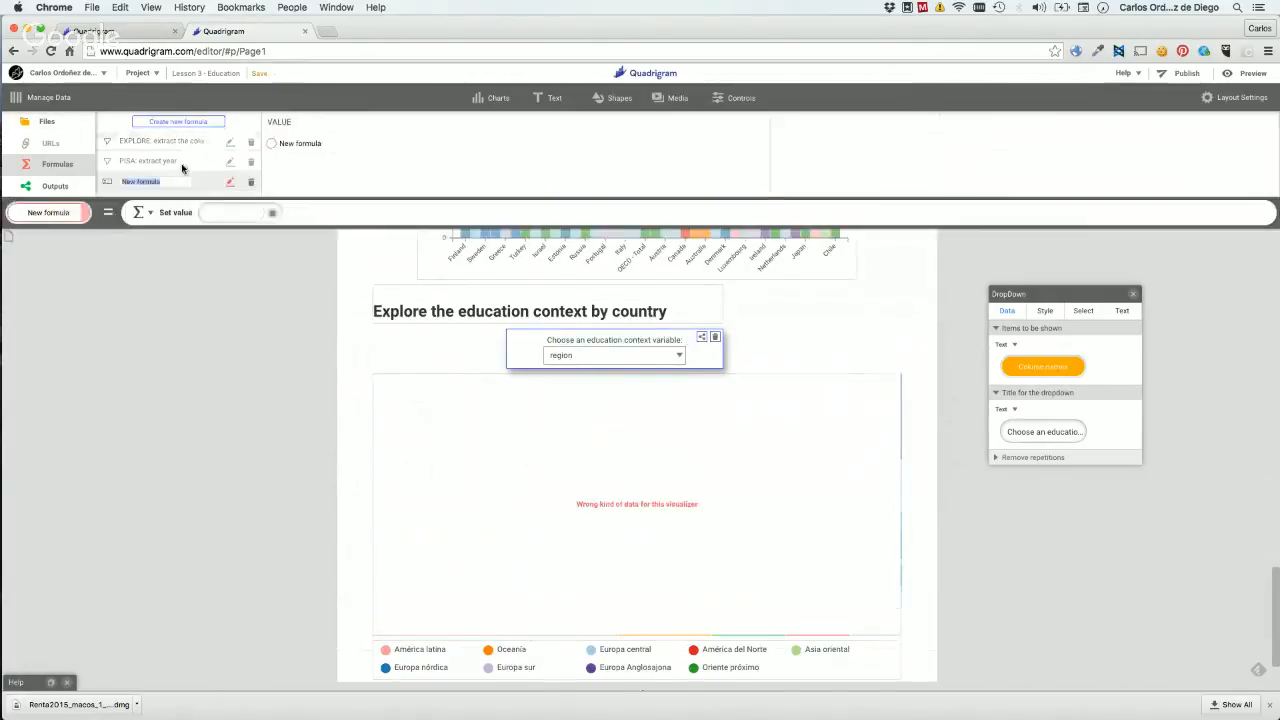
{"action": "type", "text": "EXPLORE:"}
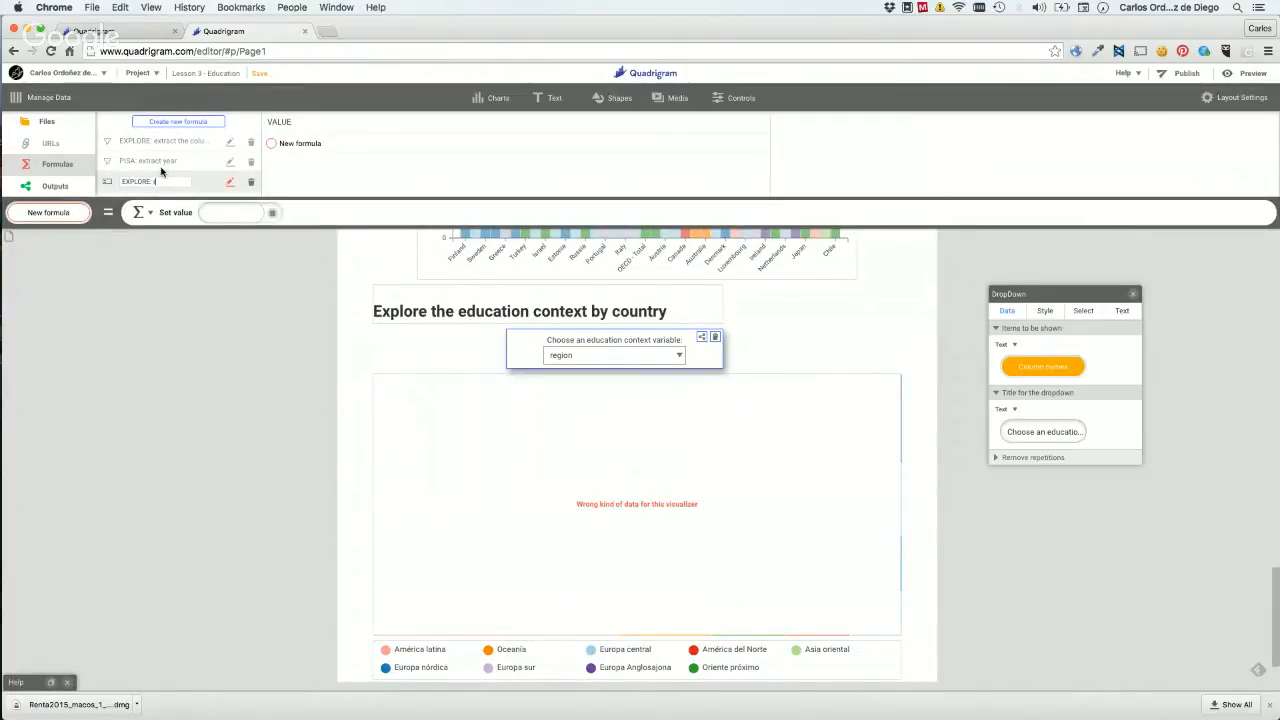
{"action": "type", "text": " delete region column"}
{"action": "key", "text": "Return"}
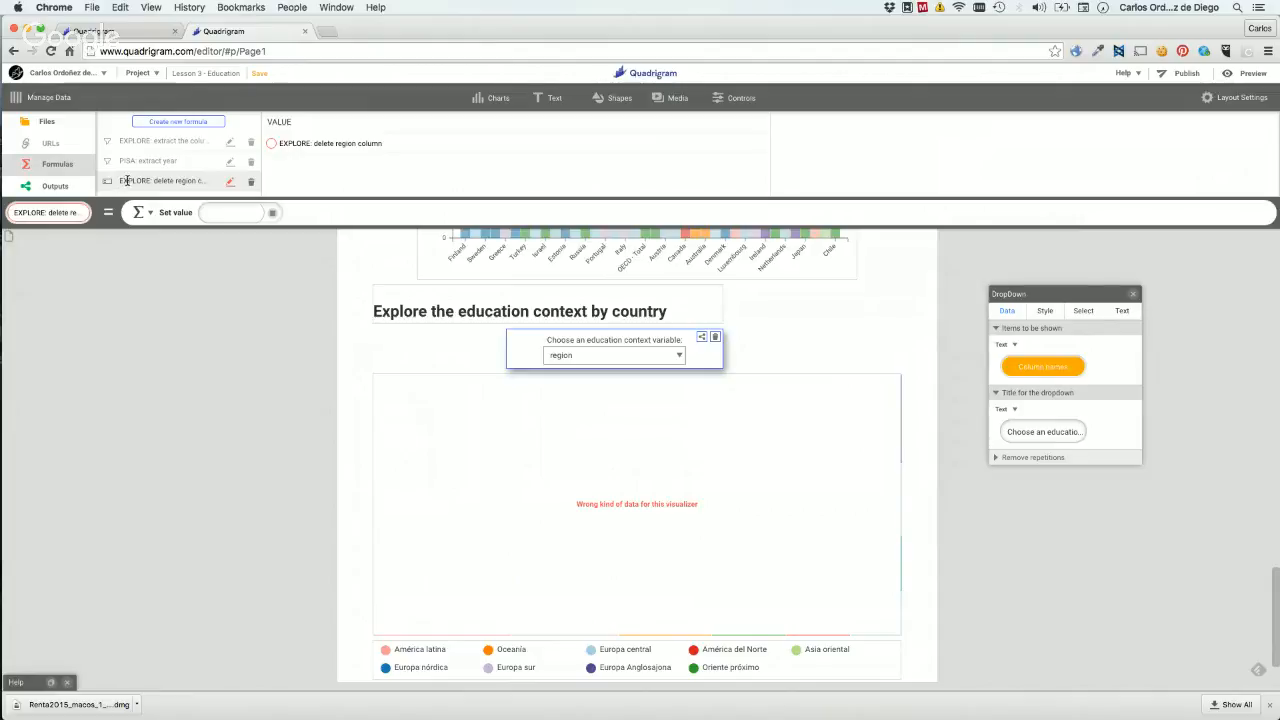
{"action": "left_click_drag", "start_coordinate": [127, 180], "coordinate": [127, 160]}
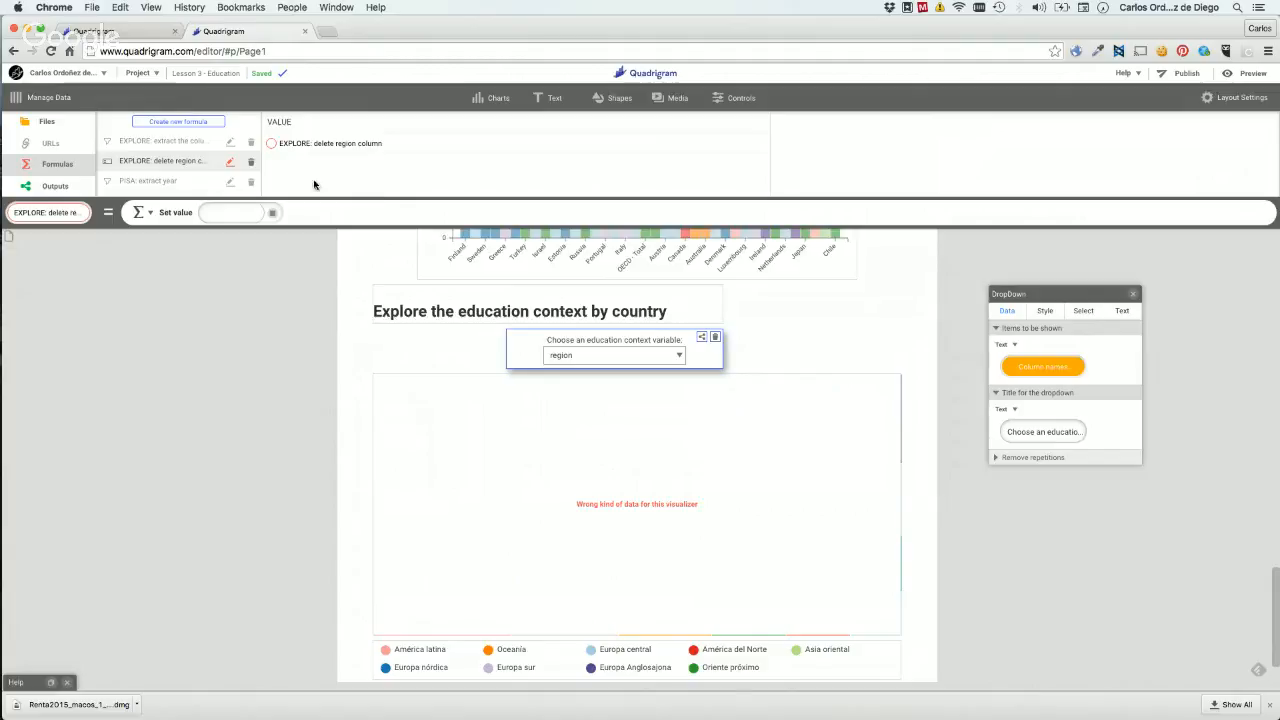
Turn the "EXPLORE: delete region column" formula into a Filter and move the dropdown's Column names data into it as the source.
{"action": "left_click", "coordinate": [140, 214]}
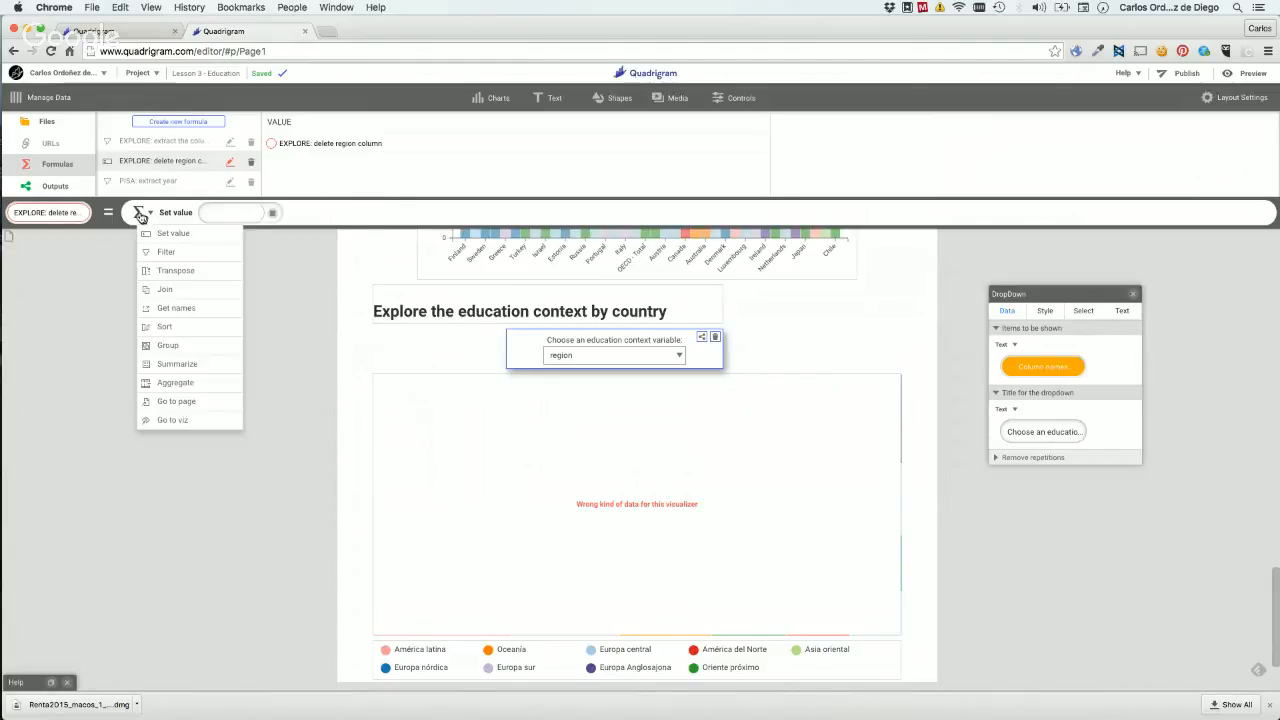
{"action": "left_click", "coordinate": [195, 253]}
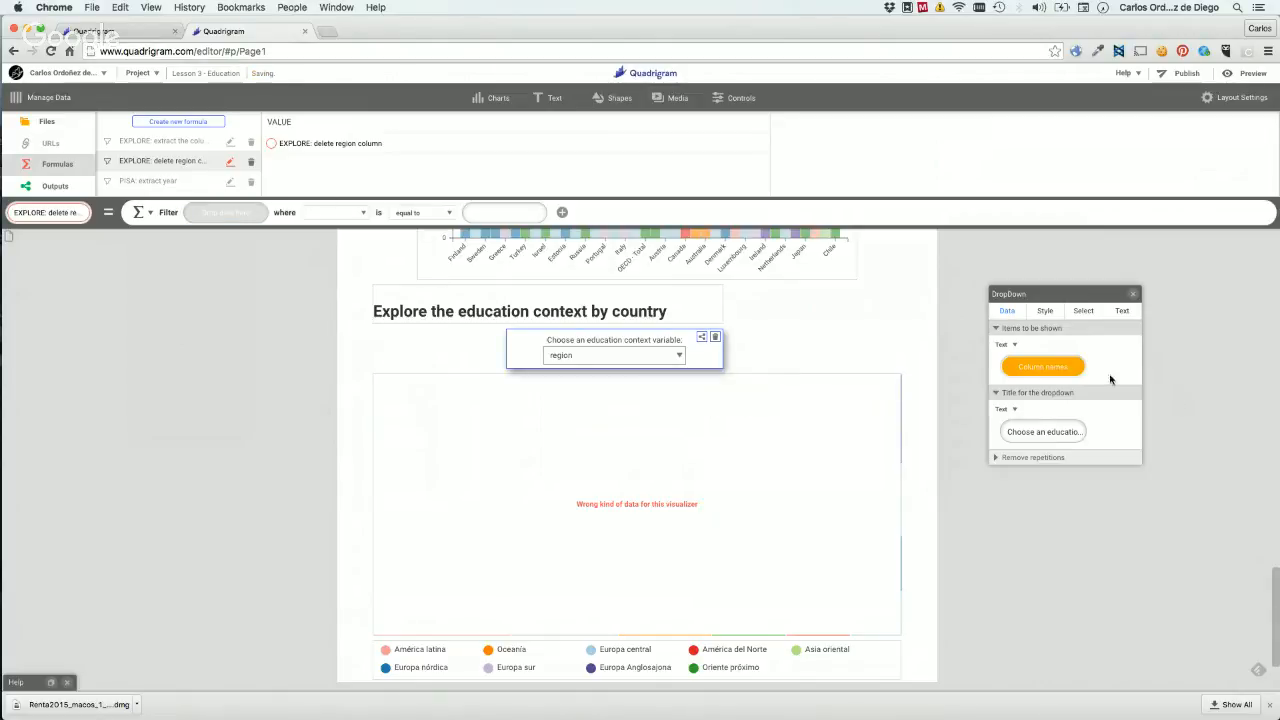
{"action": "left_click", "coordinate": [1039, 369]}
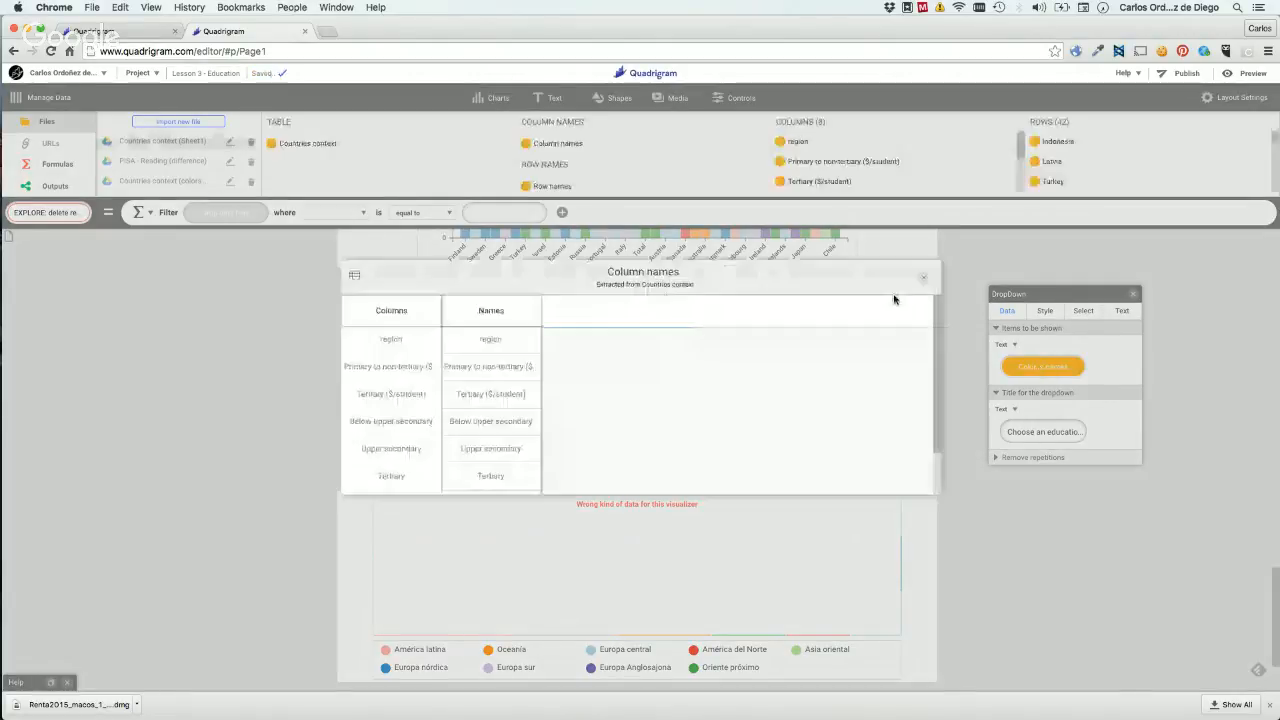
{"action": "left_click", "coordinate": [921, 278]}
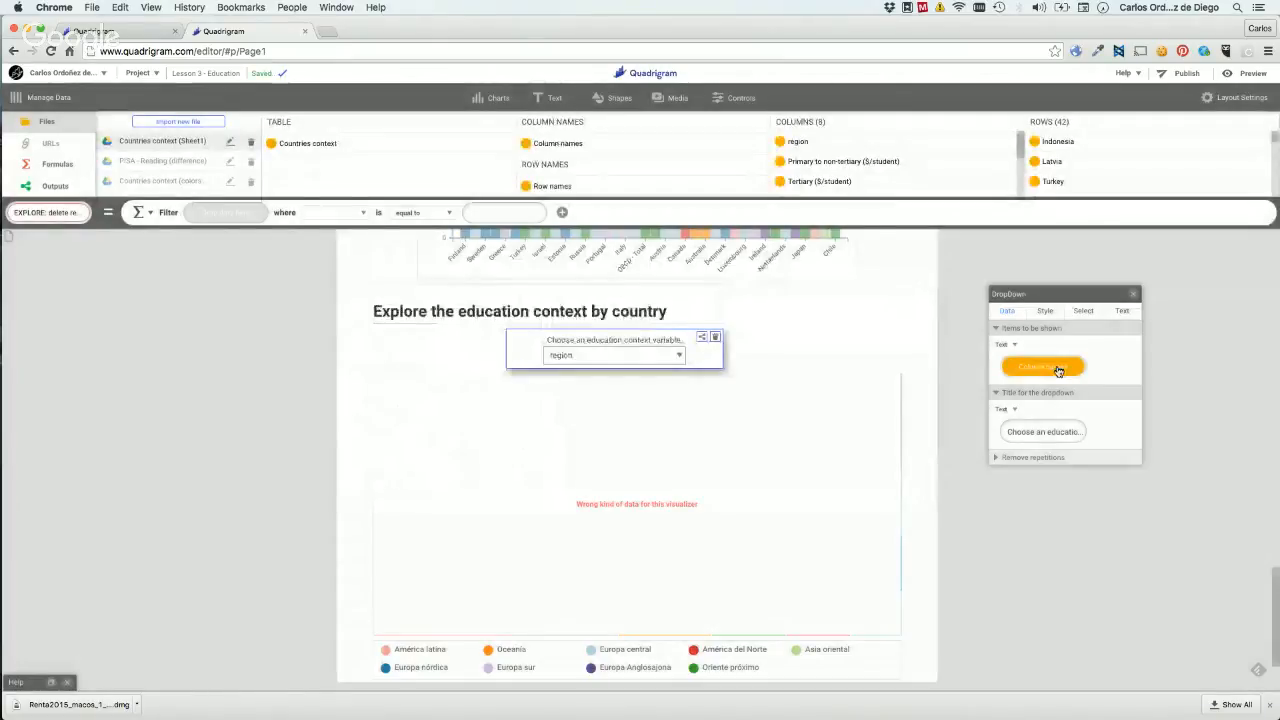
{"action": "left_click_drag", "start_coordinate": [1059, 371], "coordinate": [251, 216]}
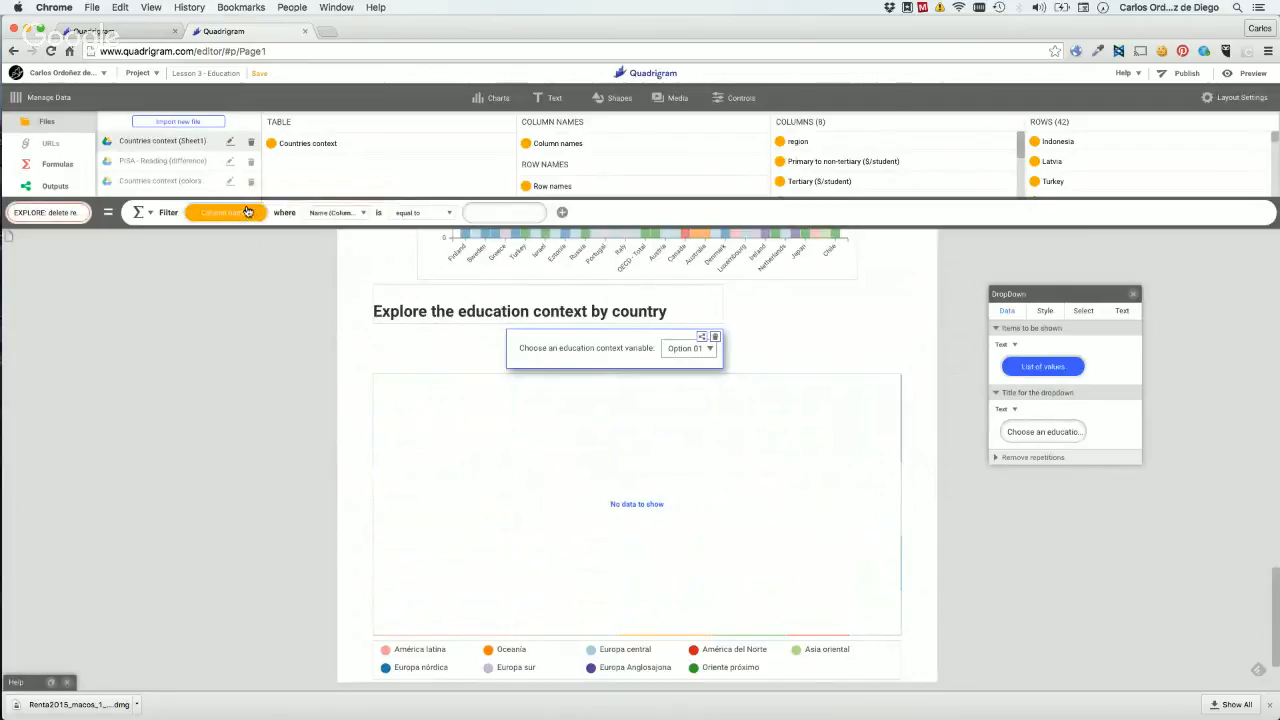
Set the filter condition to keep column names different from "region".
{"action": "left_click", "coordinate": [414, 213]}
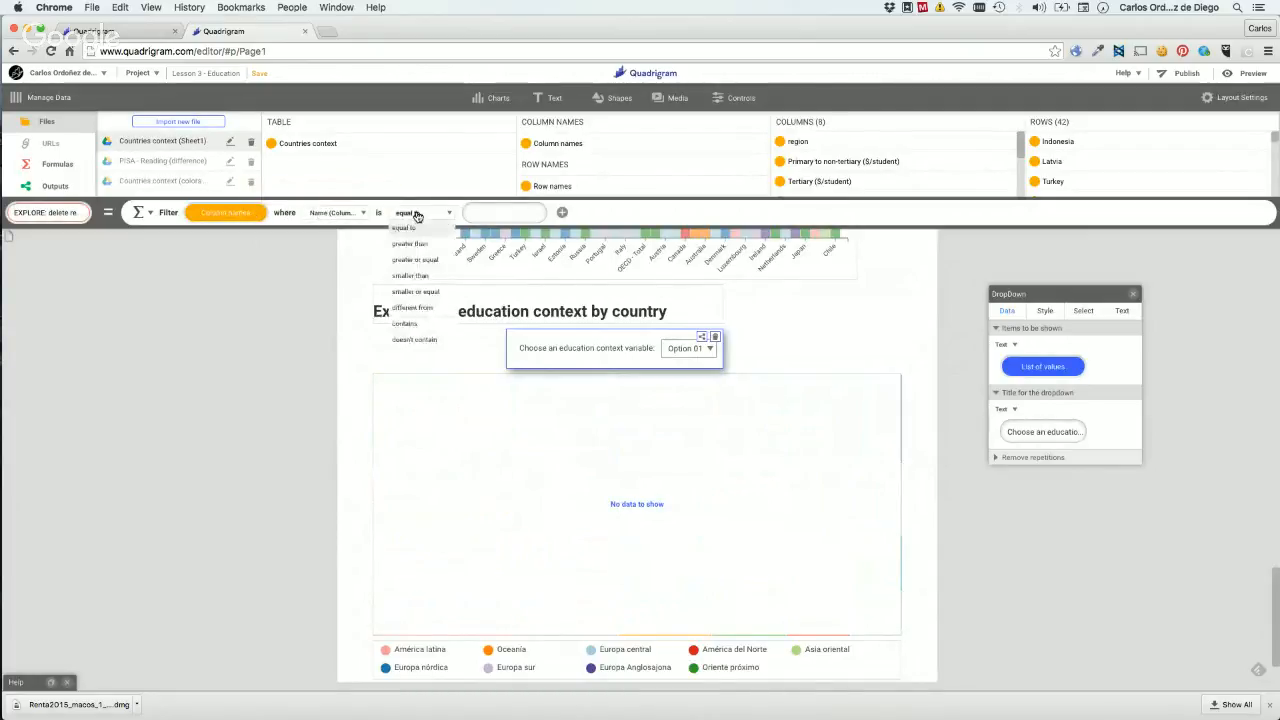
{"action": "left_click", "coordinate": [412, 307]}
{"action": "left_click", "coordinate": [507, 212]}
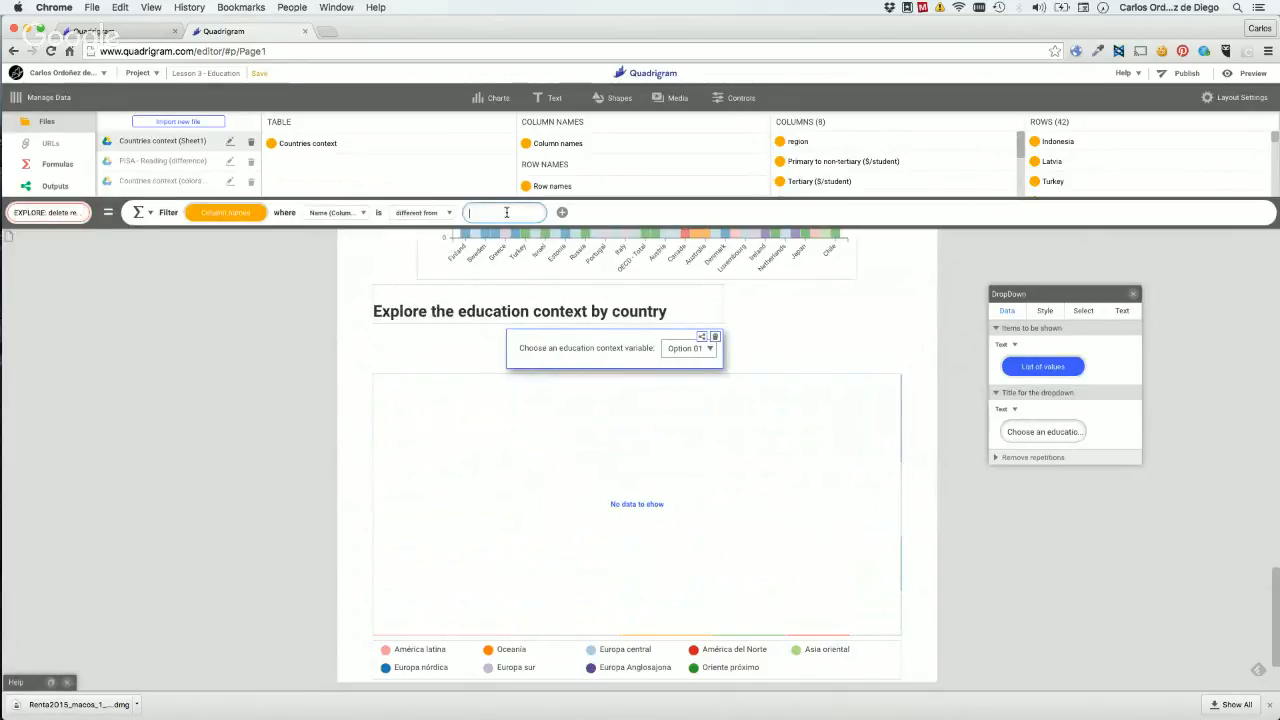
{"action": "type", "text": "region"}
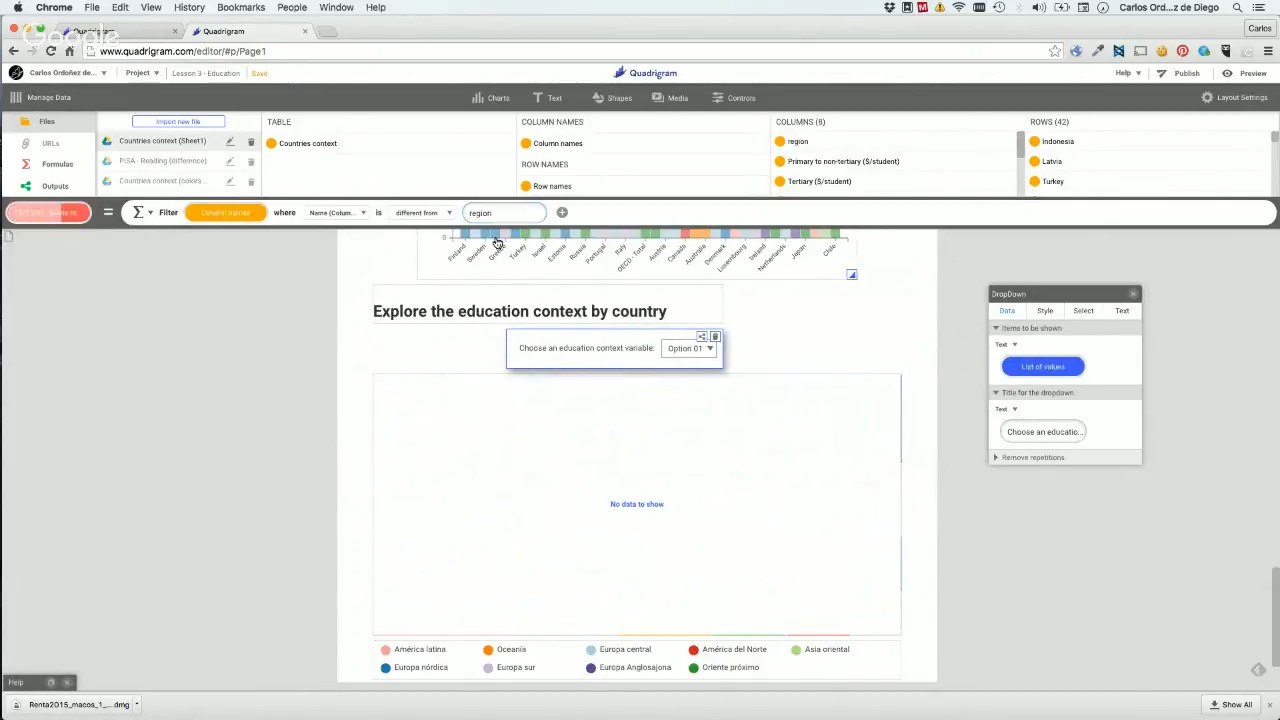
Check the filter formula's result and assign the formula as the items shown in the education context variable dropdown.
{"action": "left_click", "coordinate": [71, 217]}
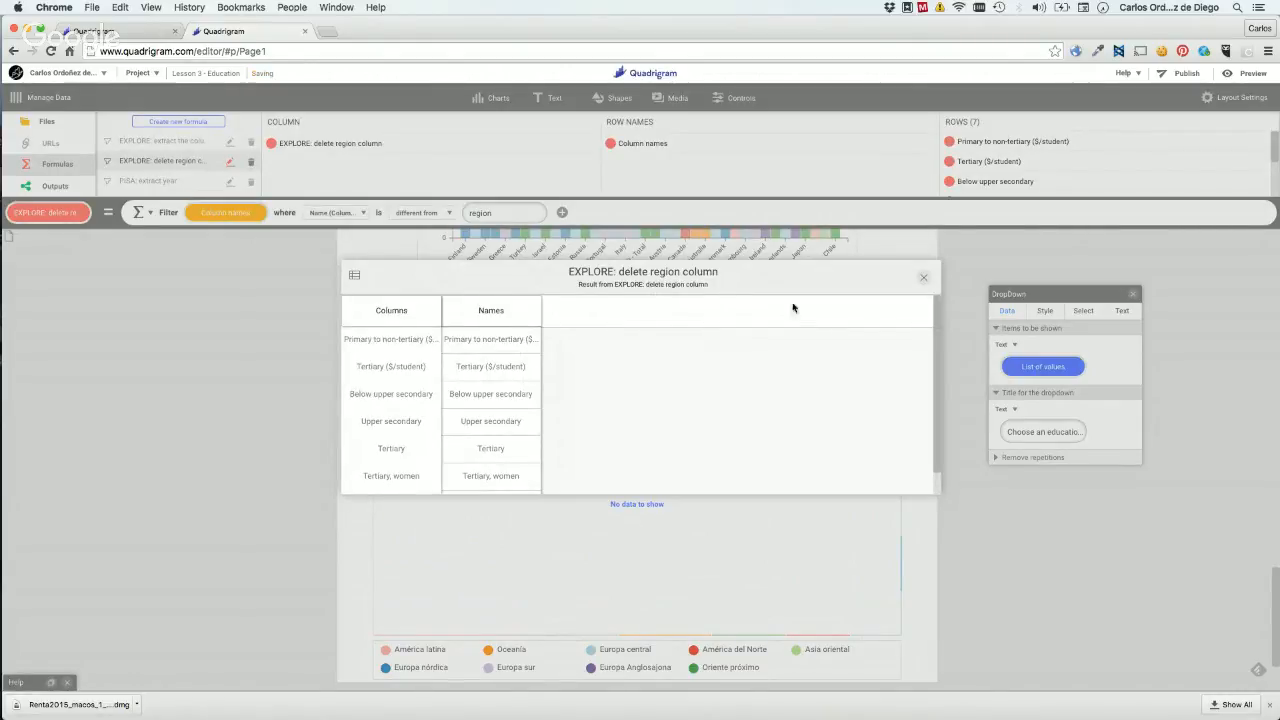
{"action": "left_click", "coordinate": [921, 285]}
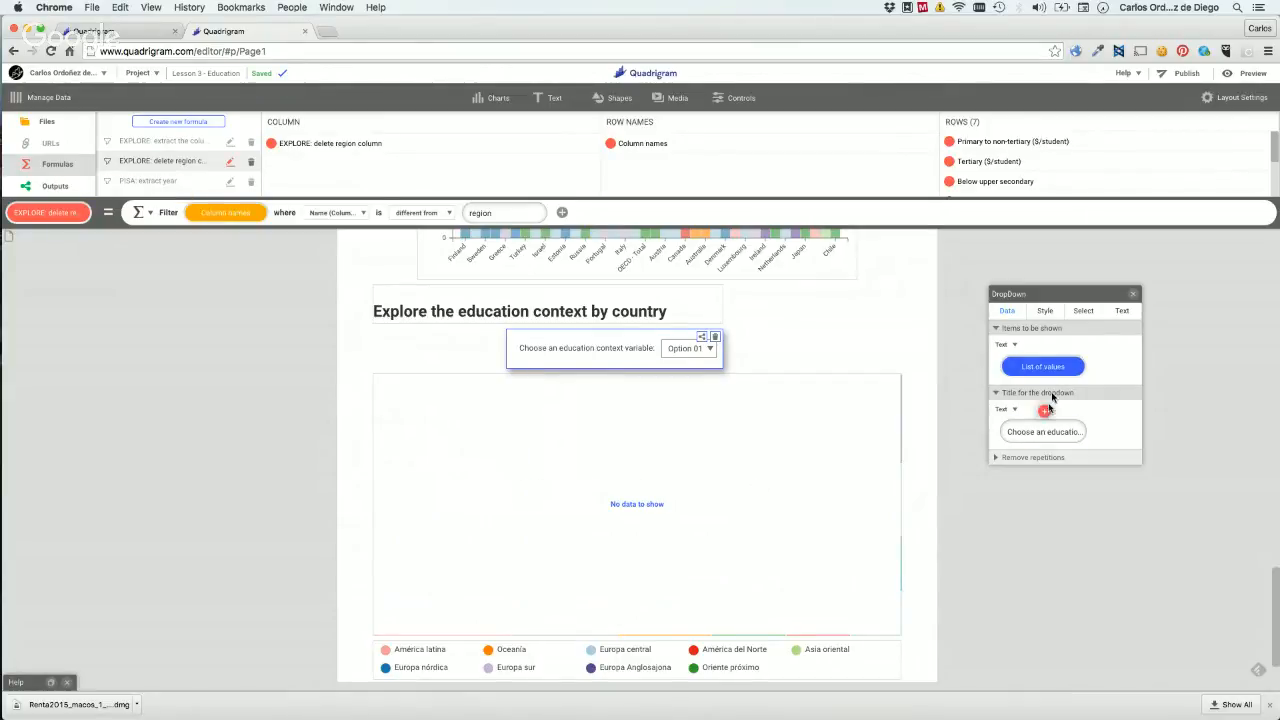
{"action": "left_click", "coordinate": [1045, 367]}
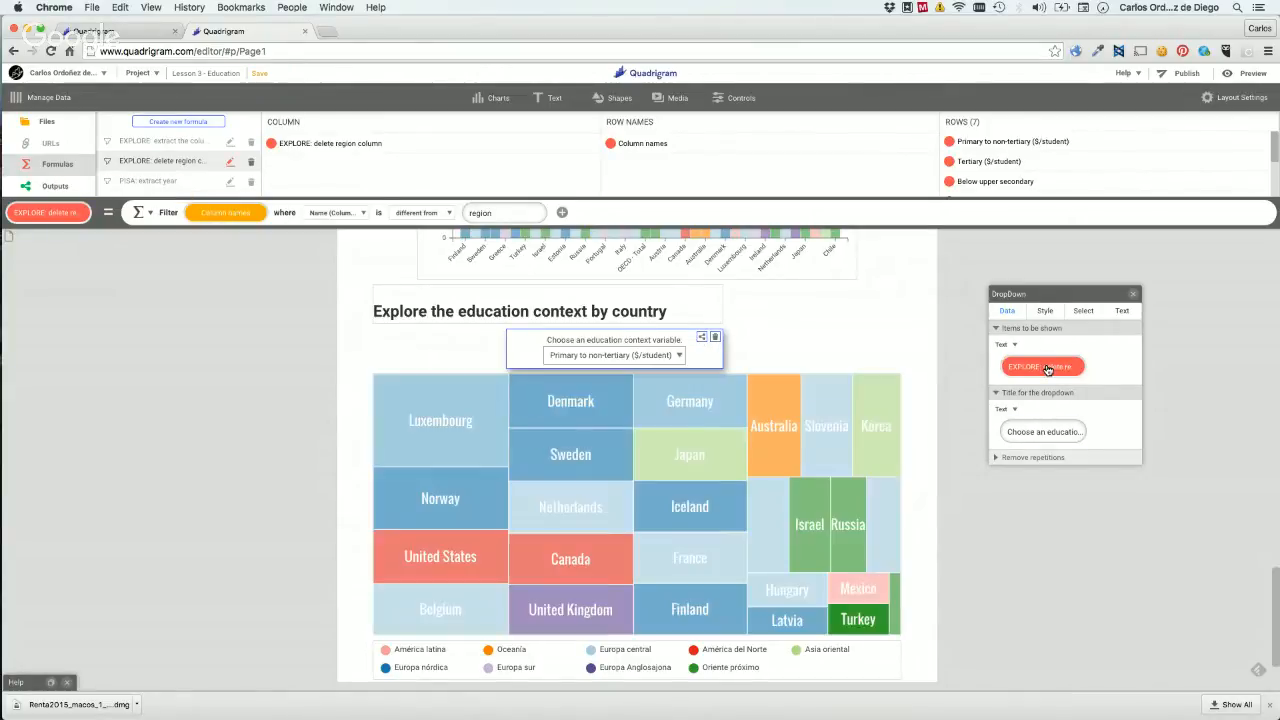
Test the dropdown against the tree map with Tertiary ($/student), Upper secondary, Tertiary, and Tertiary, men.
{"action": "left_click", "coordinate": [610, 358]}
{"action": "left_click", "coordinate": [603, 391]}
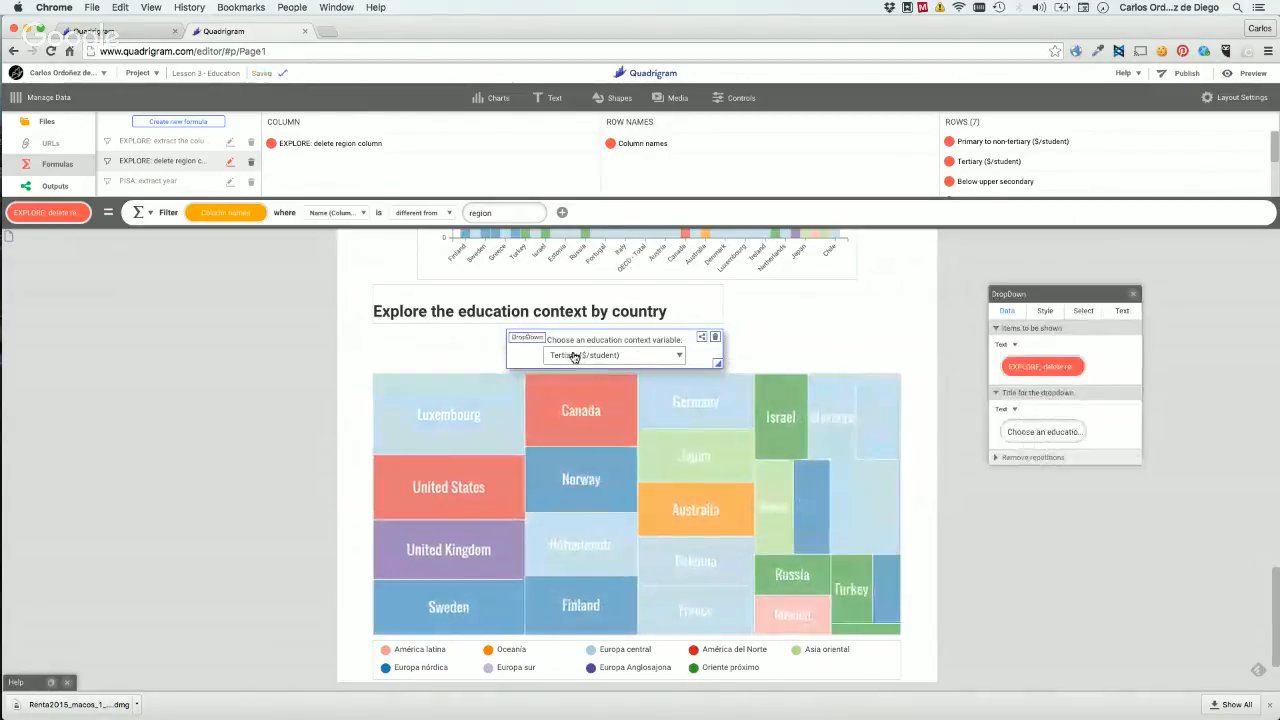
{"action": "left_click", "coordinate": [574, 357]}
{"action": "left_click", "coordinate": [590, 427]}
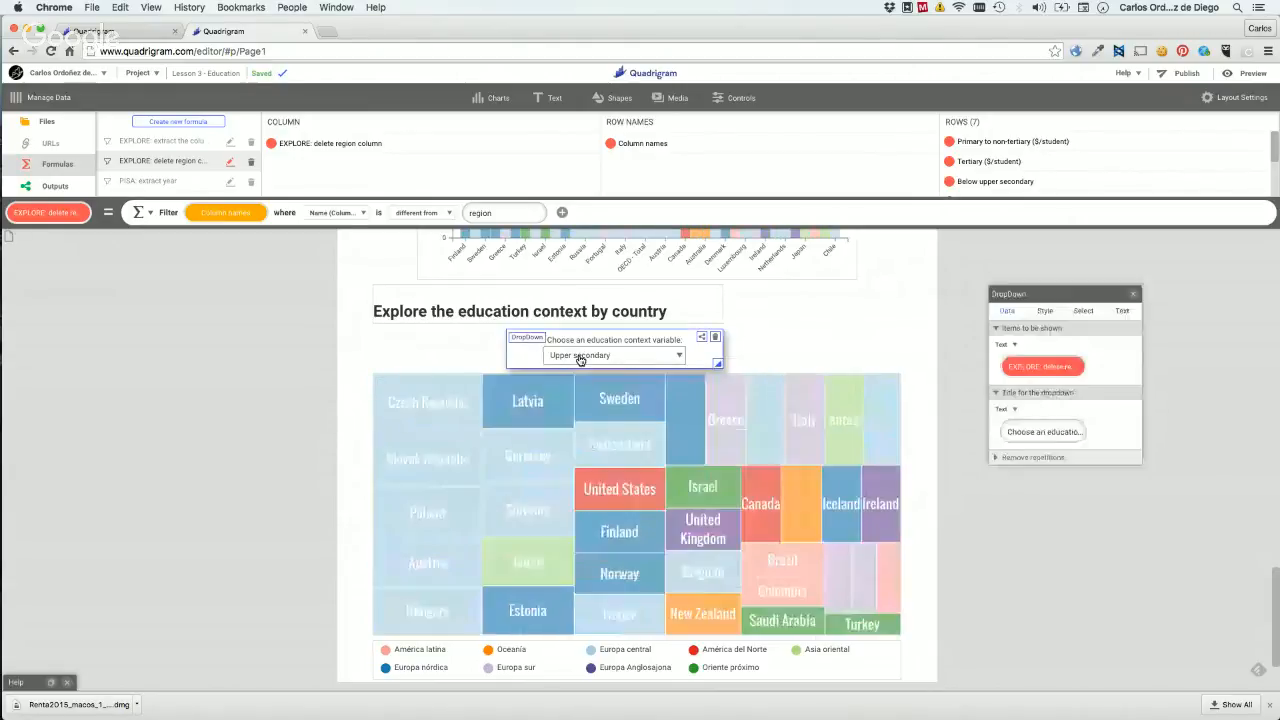
{"action": "left_click", "coordinate": [580, 357]}
{"action": "left_click", "coordinate": [578, 446]}
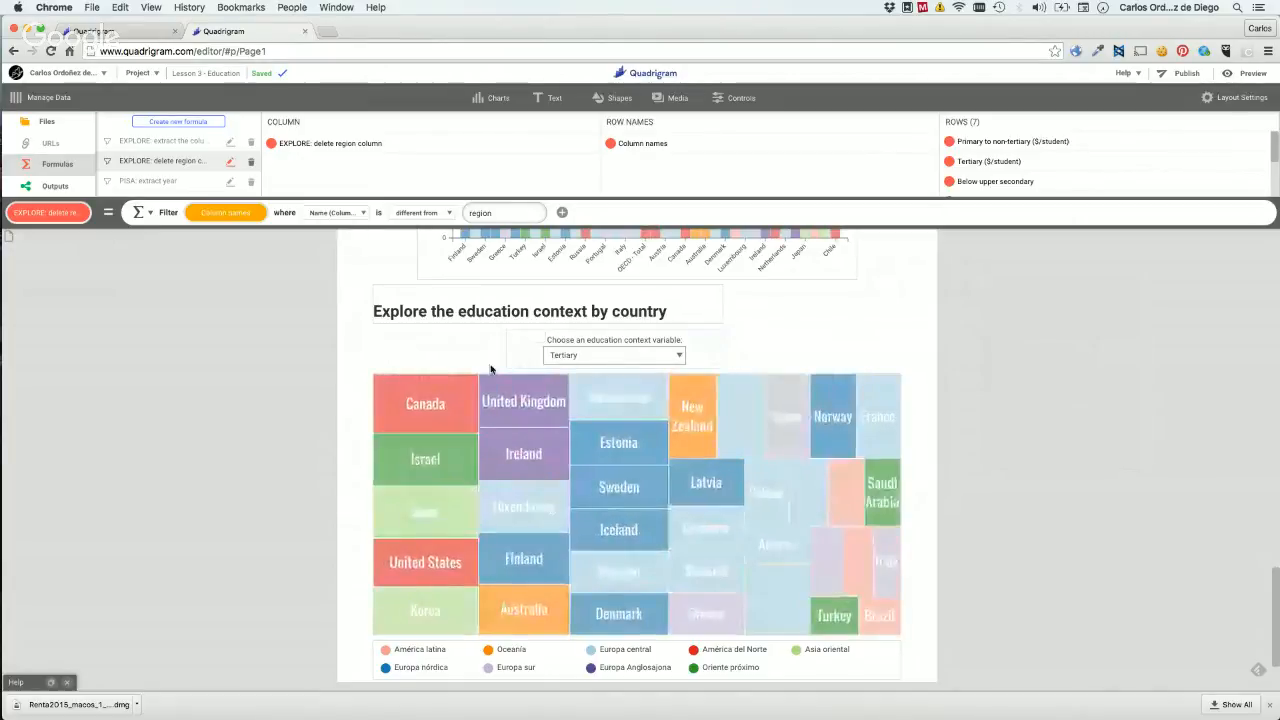
{"action": "scroll", "coordinate": [305, 421], "scroll_direction": "down", "scroll_amount": 2}
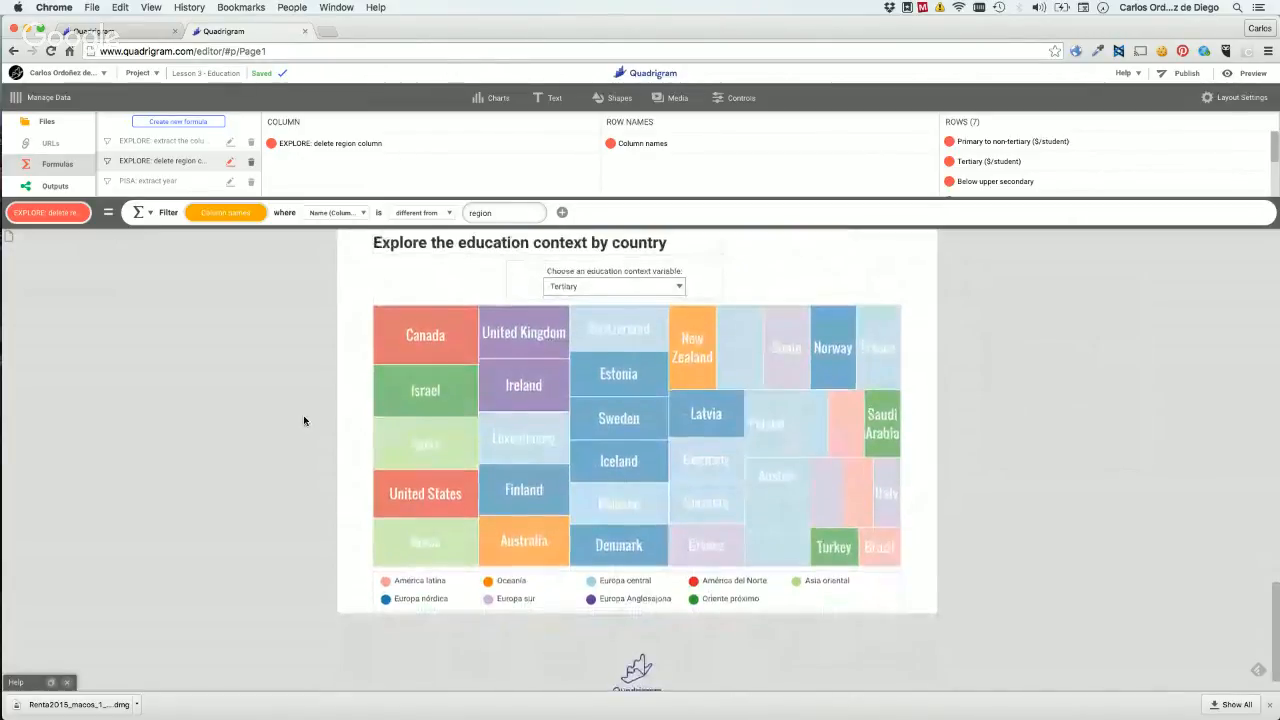
{"action": "scroll", "coordinate": [306, 421], "scroll_direction": "up", "scroll_amount": 2}
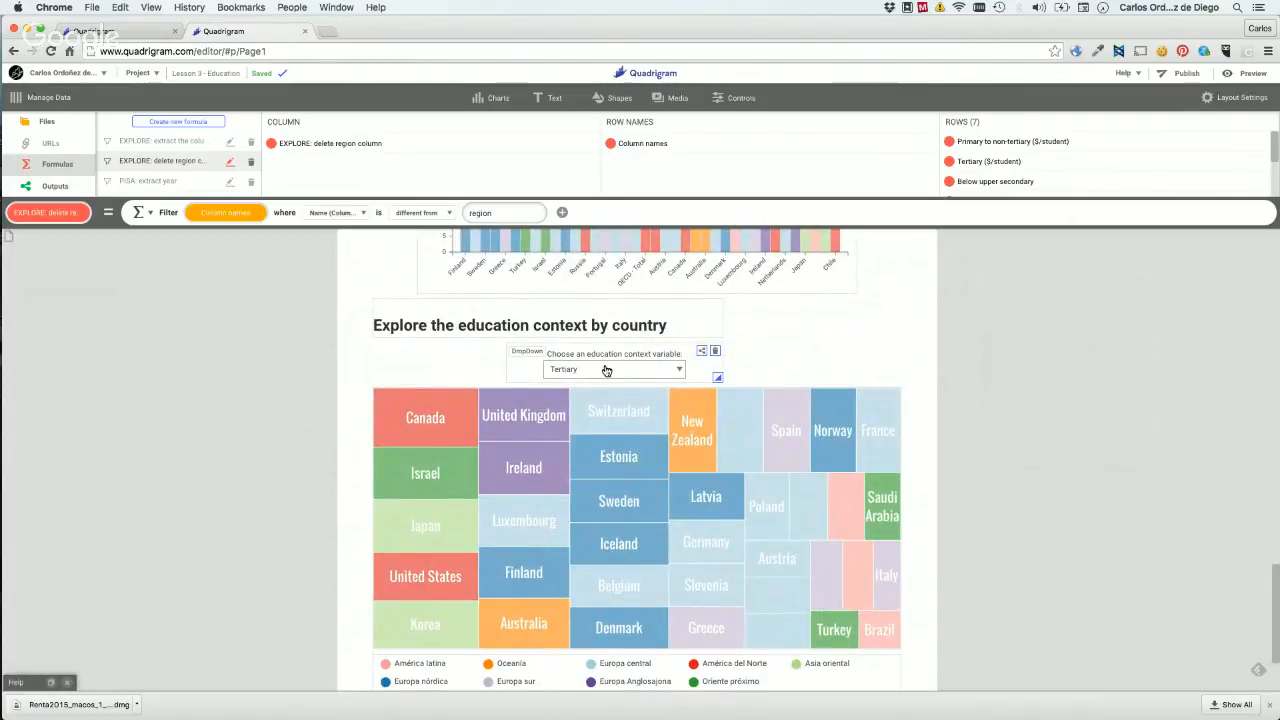
{"action": "left_click", "coordinate": [606, 370]}
{"action": "left_click", "coordinate": [606, 370]}
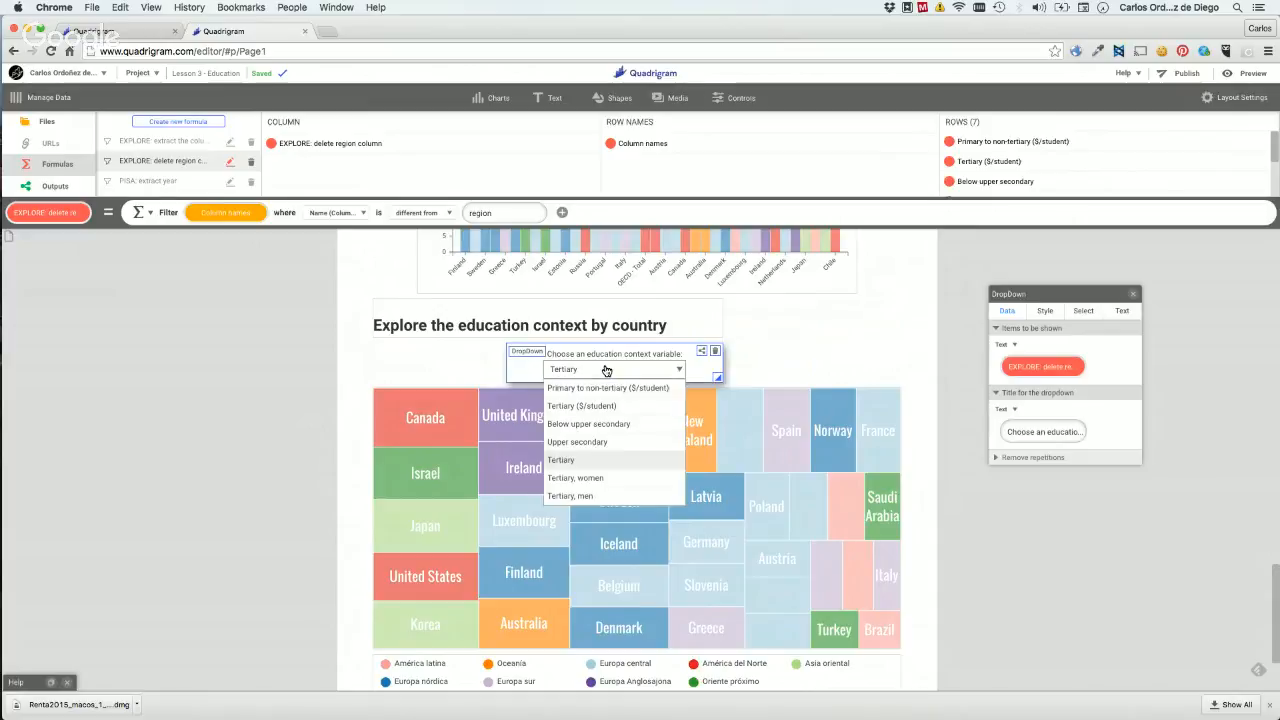
{"action": "left_click", "coordinate": [580, 497]}
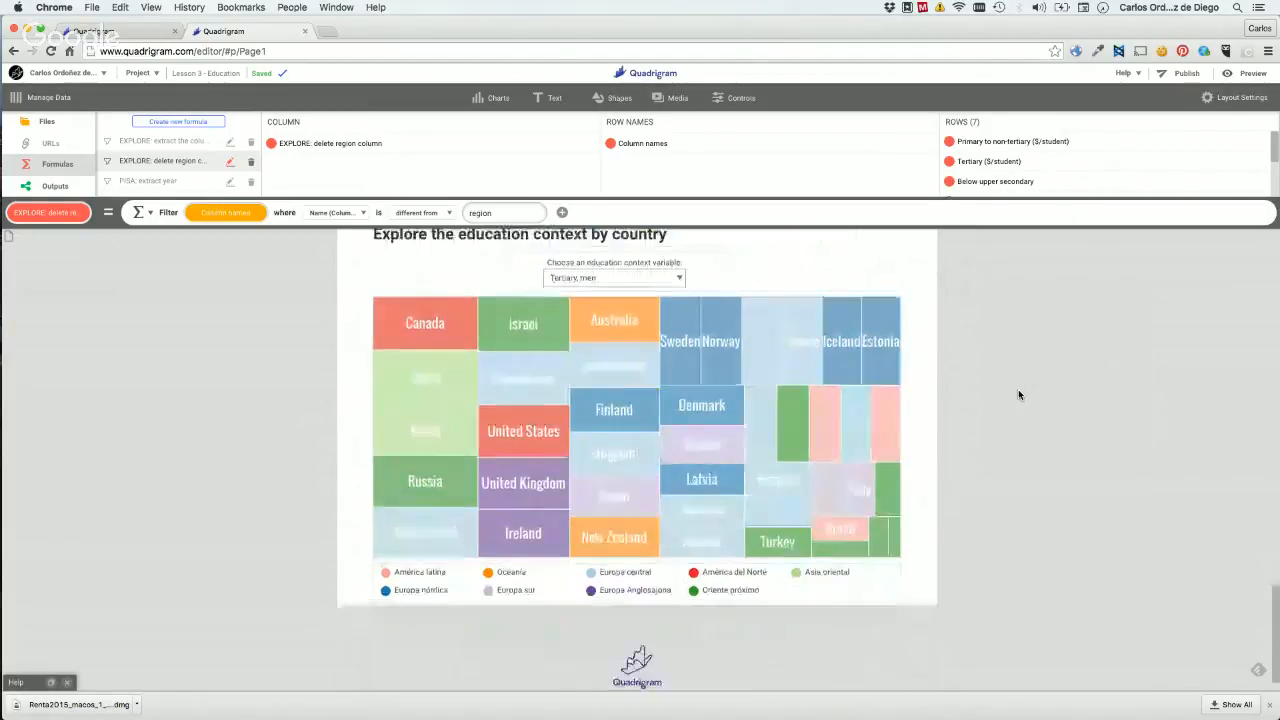
{"action": "scroll", "coordinate": [1018, 395], "scroll_direction": "up", "scroll_amount": 10}
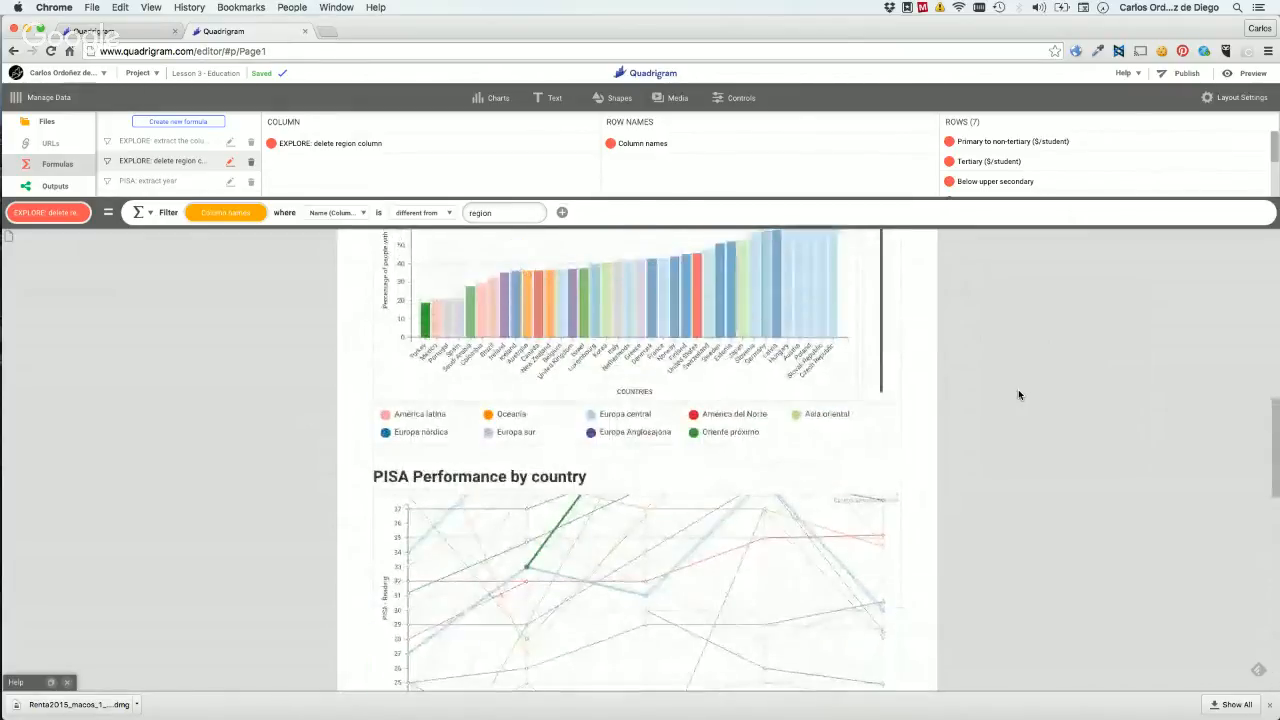
{"action": "scroll", "coordinate": [1018, 395], "scroll_direction": "up", "scroll_amount": 4}
{"action": "scroll", "coordinate": [1018, 395], "scroll_direction": "down", "scroll_amount": 8}
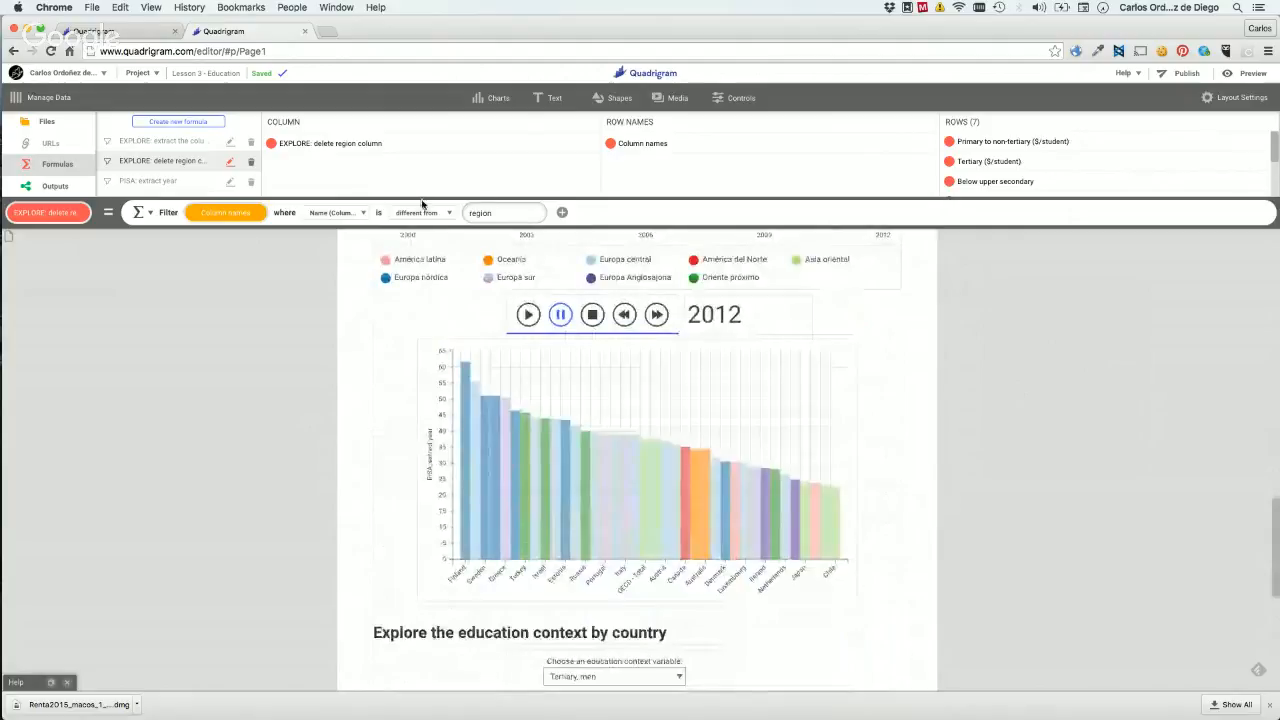
{"action": "scroll", "coordinate": [1078, 359], "scroll_direction": "down", "scroll_amount": 5}
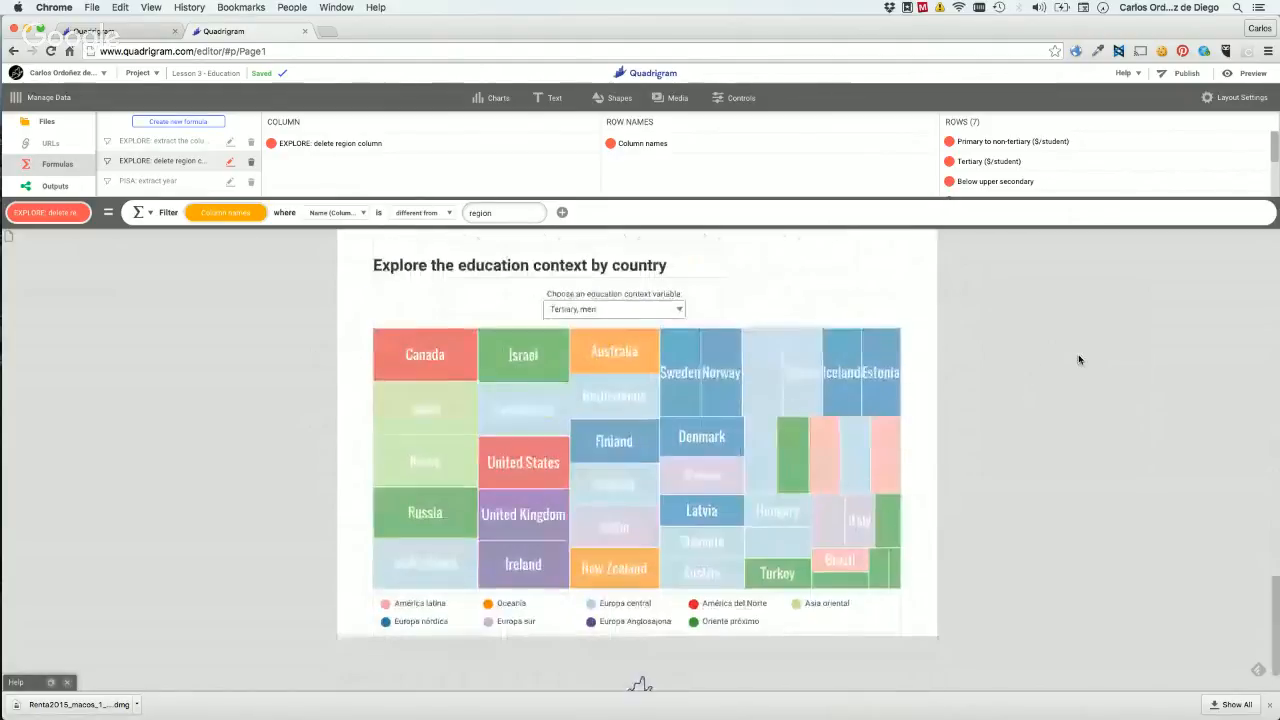
{"action": "scroll", "coordinate": [1078, 359], "scroll_direction": "down", "scroll_amount": 1}
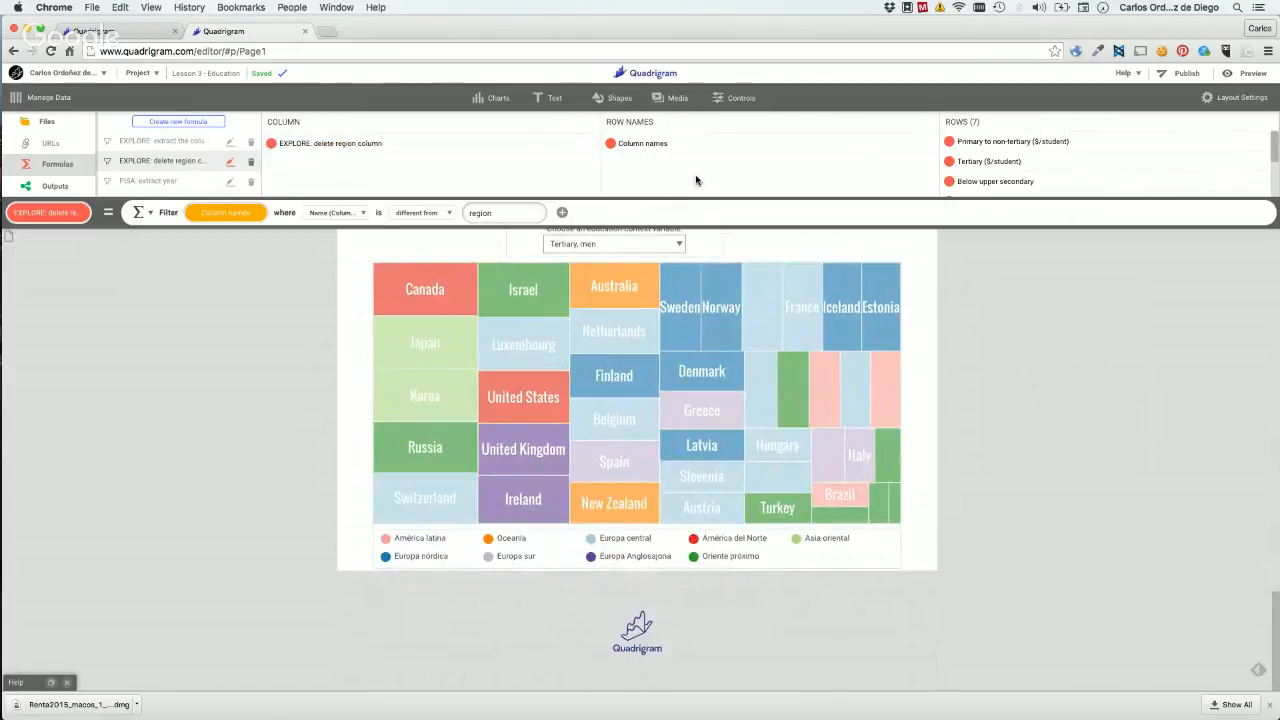
{"action": "left_click", "coordinate": [536, 98]}
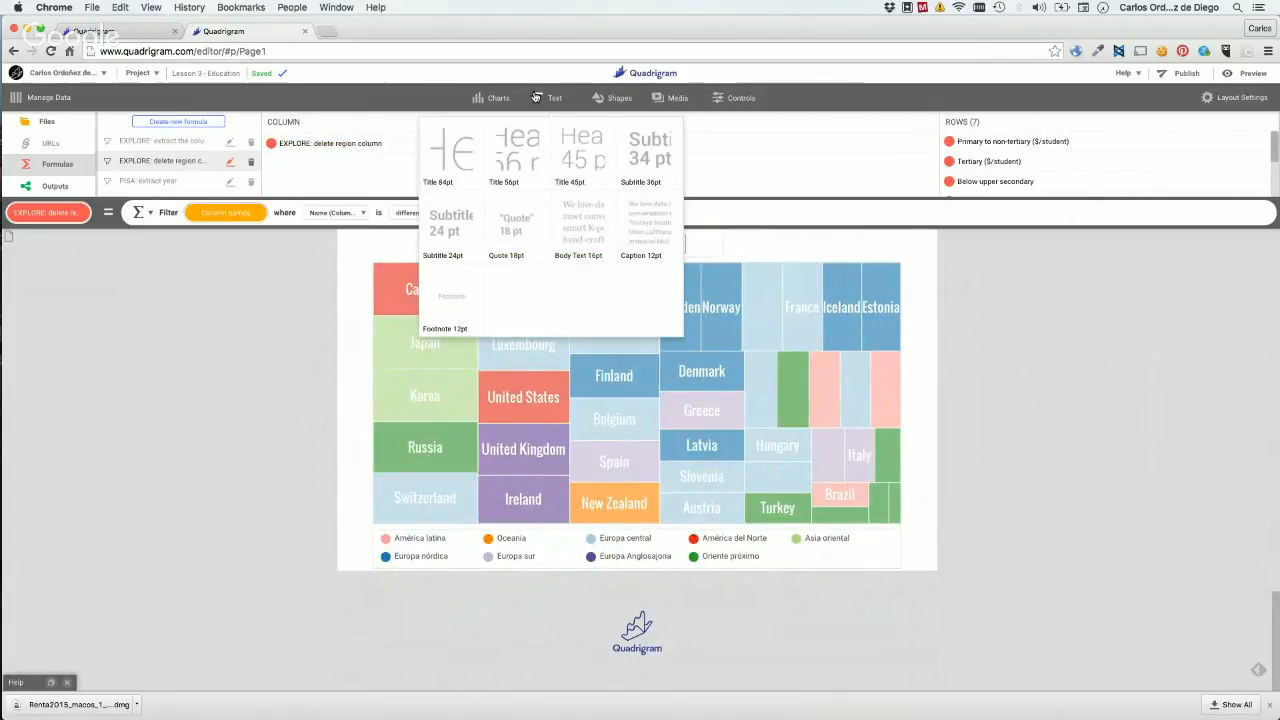
{"action": "left_click", "coordinate": [282, 418]}
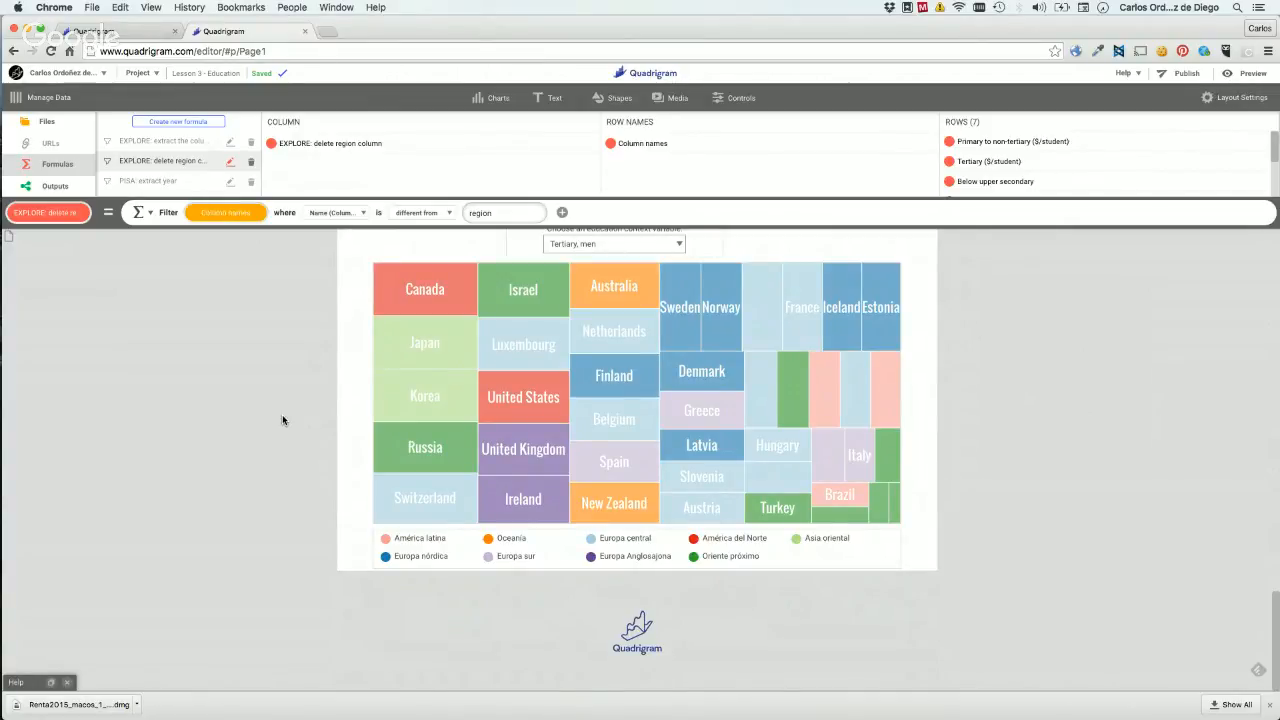
Place a copy of the "Explore the education context by country" heading below the tree map, with the region legend above it.
{"action": "scroll", "coordinate": [234, 436], "scroll_direction": "up", "scroll_amount": 5}
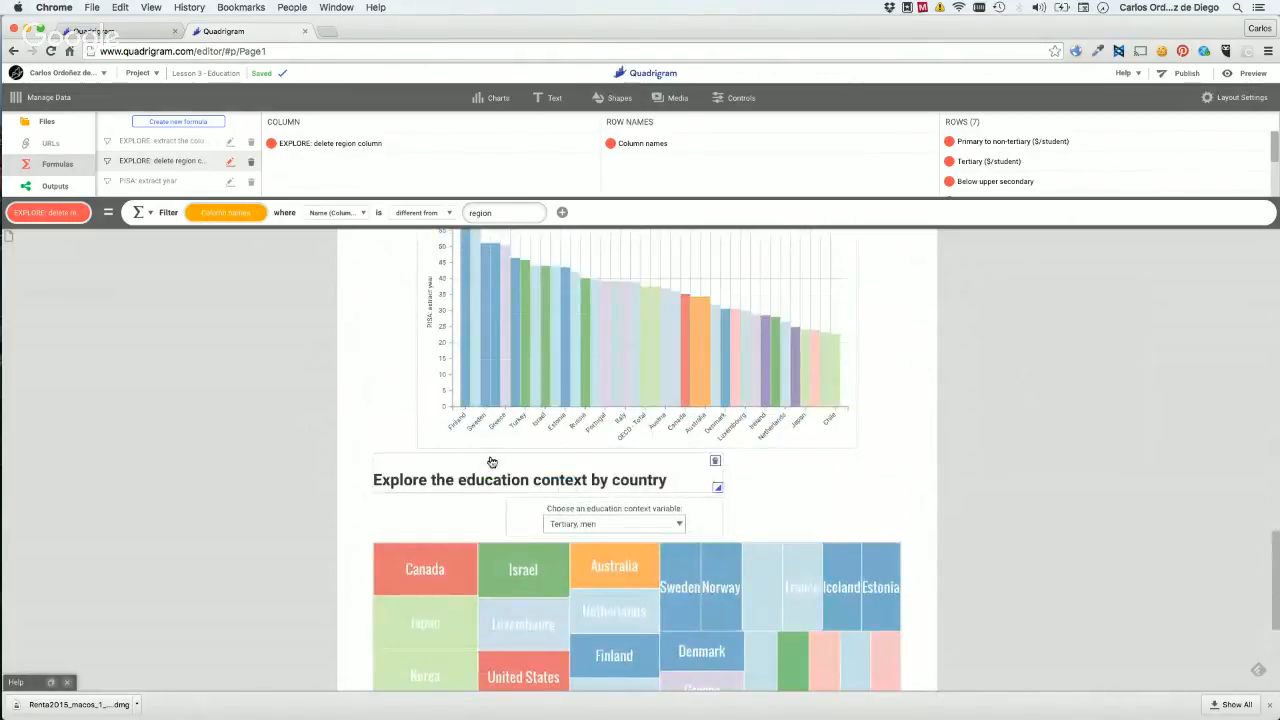
{"action": "scroll", "coordinate": [491, 480], "scroll_direction": "up", "scroll_amount": 1}
{"action": "left_click_drag", "start_coordinate": [491, 524], "coordinate": [483, 572]}
{"action": "scroll", "coordinate": [492, 520], "scroll_direction": "down", "scroll_amount": 5}
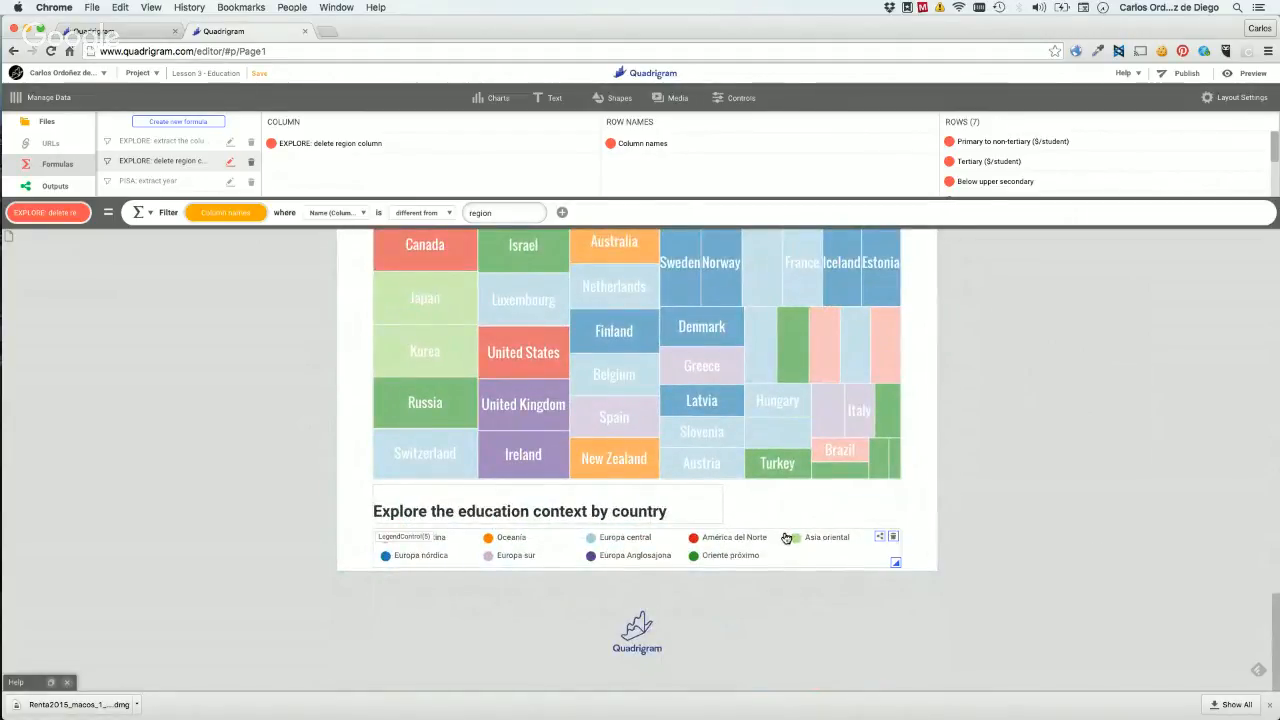
{"action": "left_click_drag", "start_coordinate": [787, 538], "coordinate": [789, 504]}
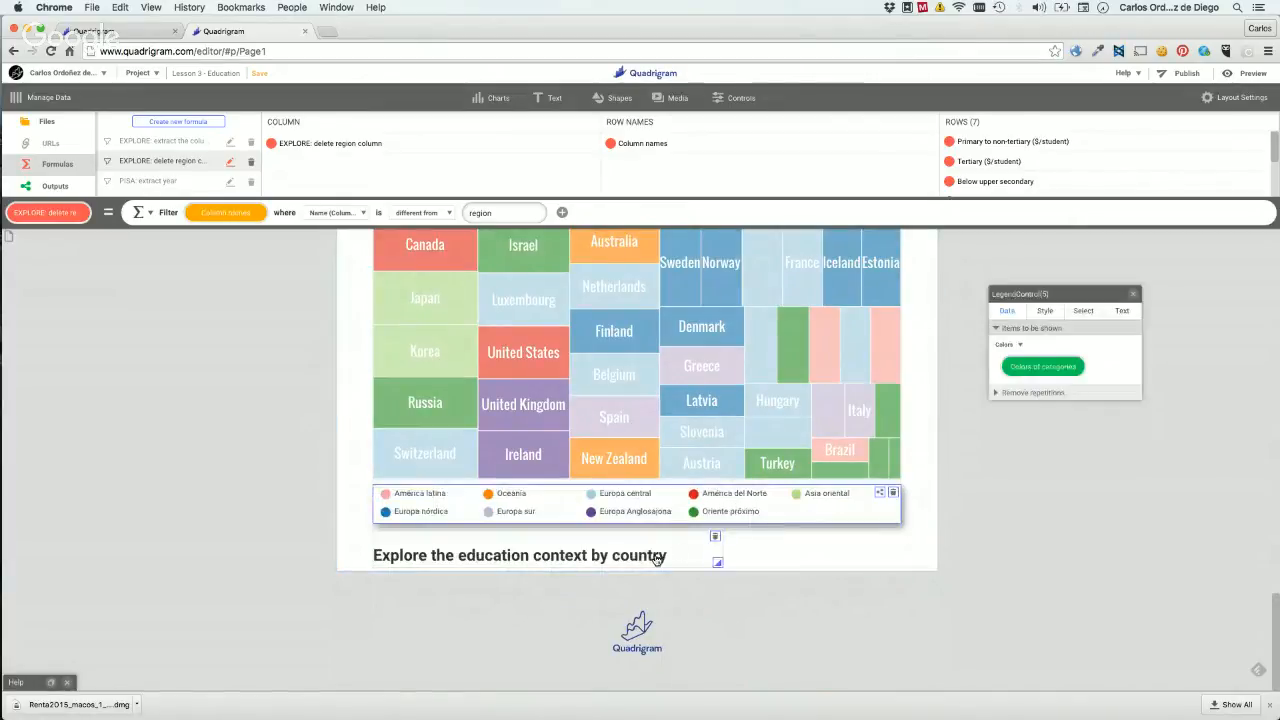
Replace the text of the heading below the legend with "Country context by region".
{"action": "double_click", "coordinate": [656, 559]}
{"action": "triple_click", "coordinate": [652, 555]}
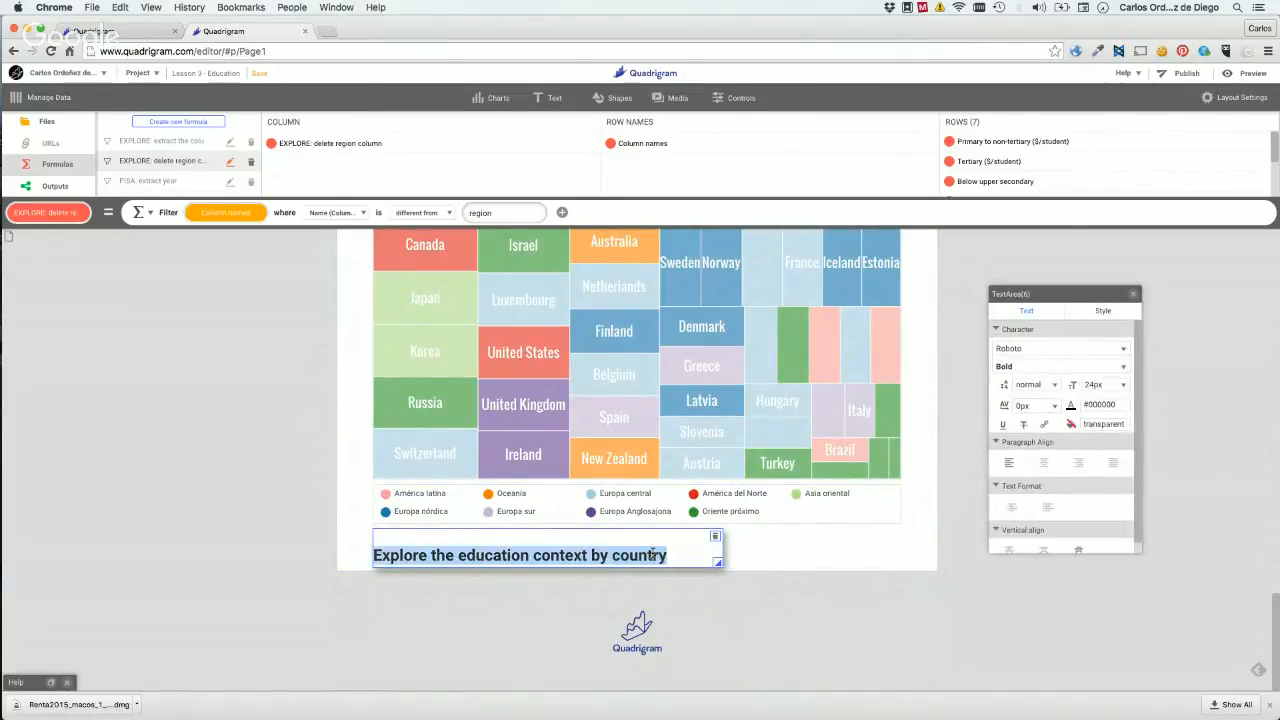
{"action": "key", "text": "BackSpace"}
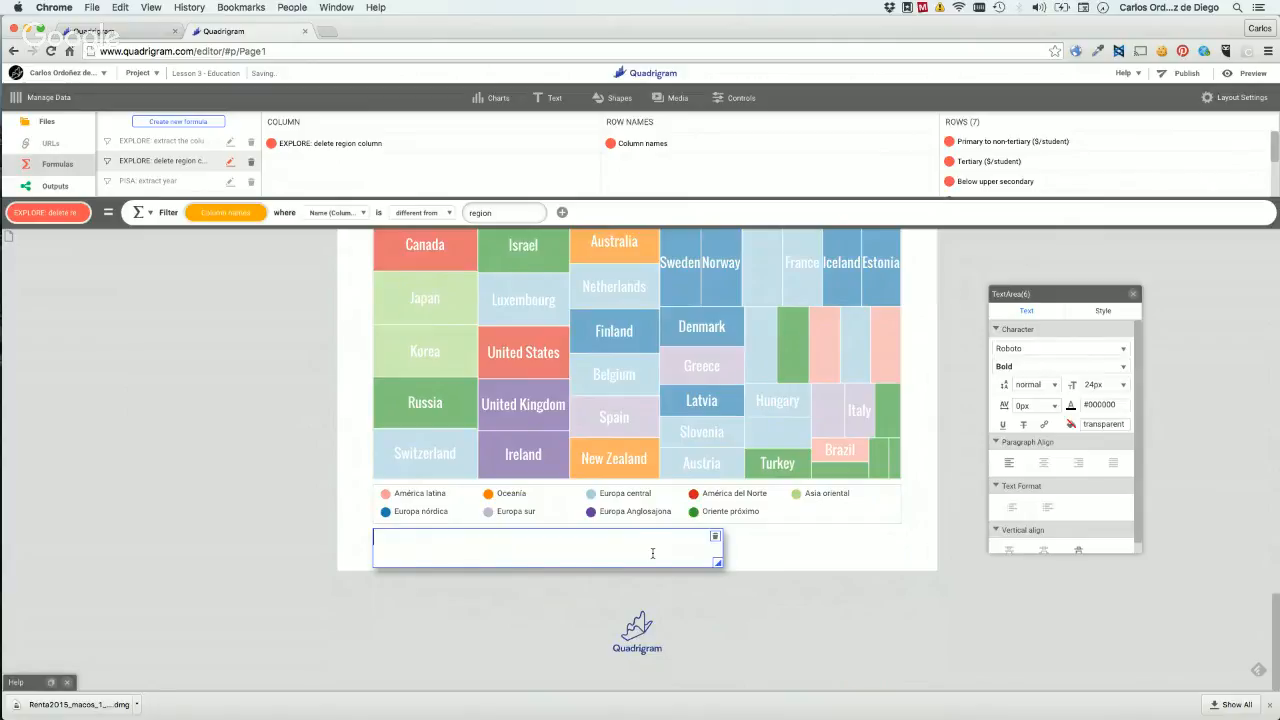
{"action": "type", "text": "Data by"}
{"action": "key", "text": "ctrl+a"}
{"action": "type", "text": "Country"}
{"action": "key", "text": "BackSpace"}
{"action": "key", "text": "BackSpace"}
{"action": "type", "text": "context by "}
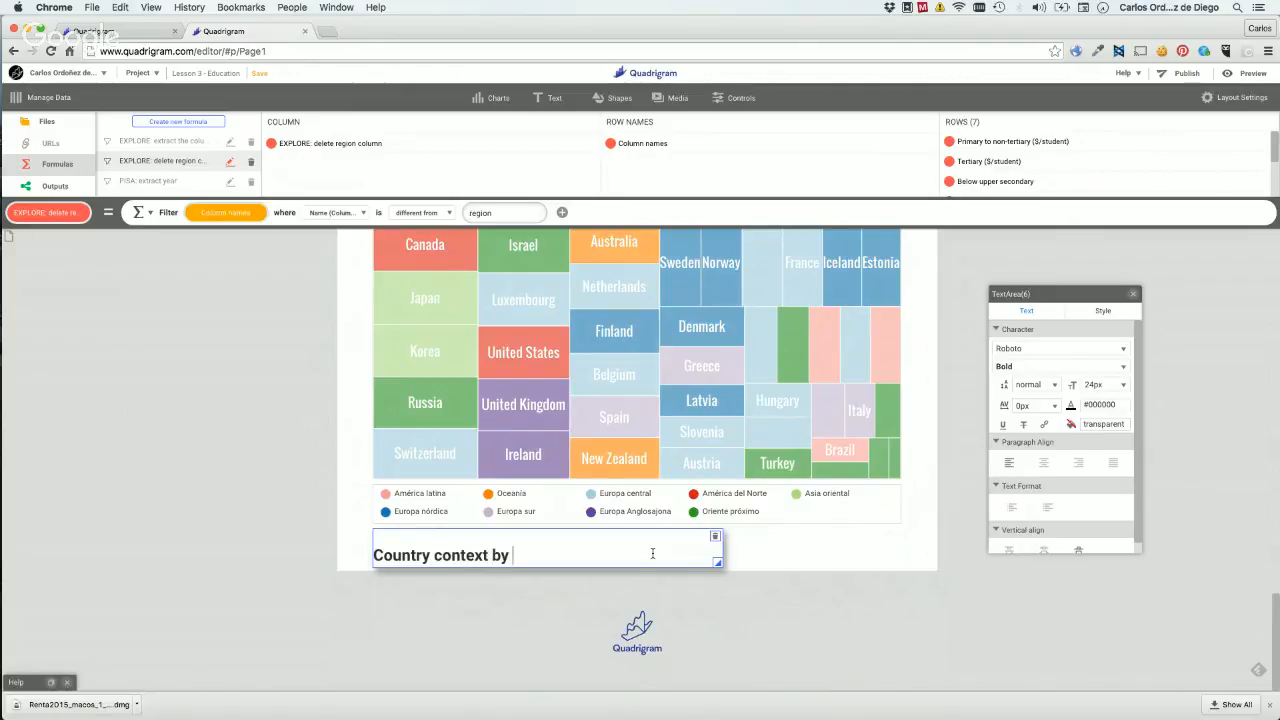
{"action": "type", "text": "region"}
Reword the heading below the legend to "University percentage by region".
{"action": "key", "text": "super+a"}
{"action": "type", "text": "Un"}
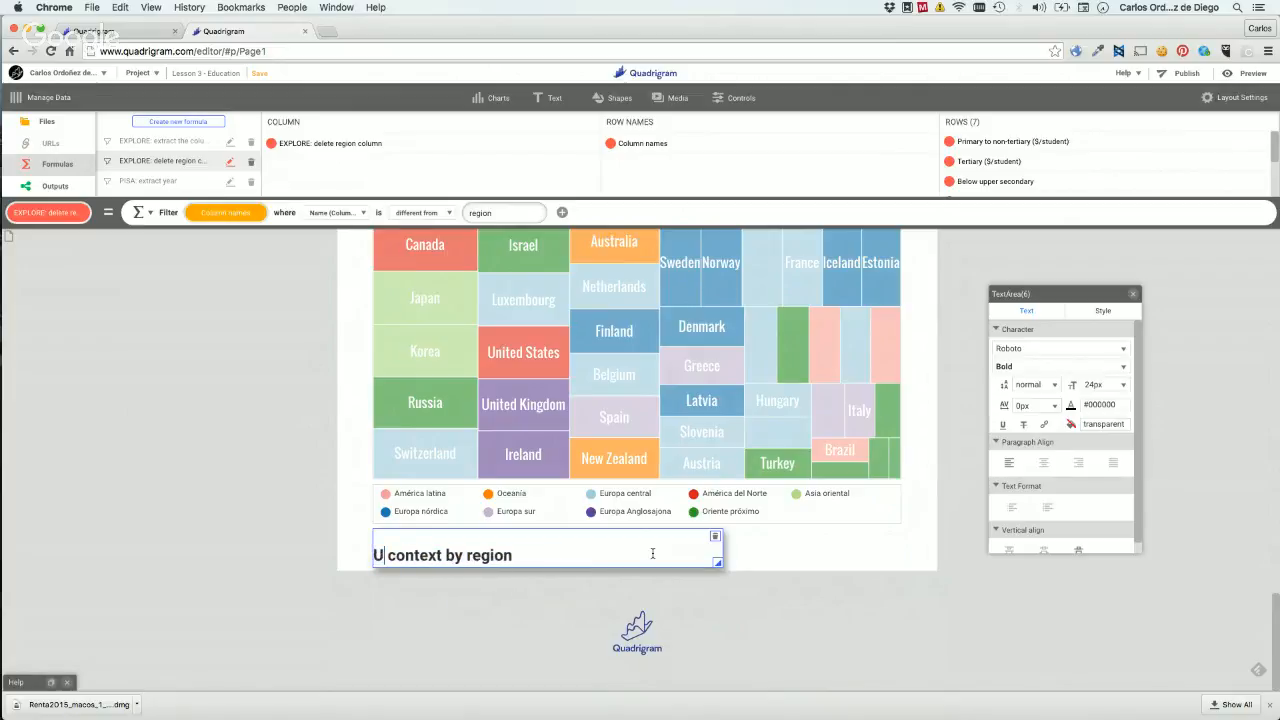
{"action": "type", "text": "iversity"}
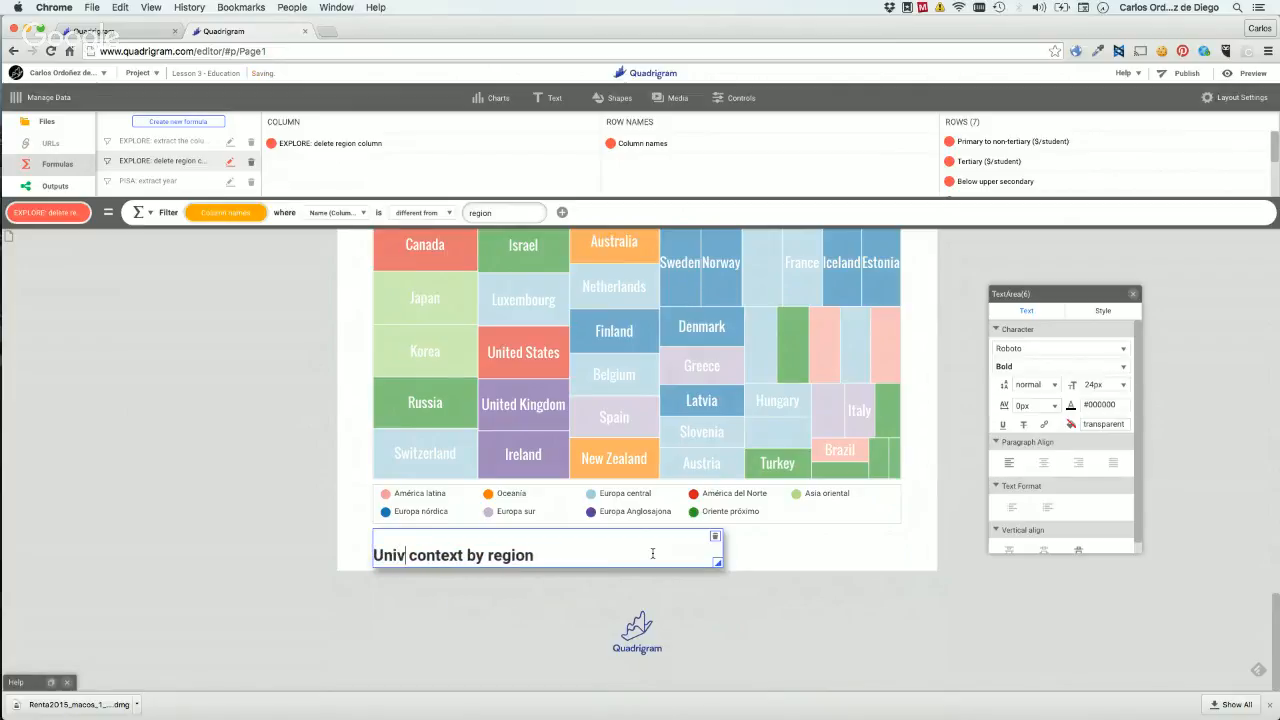
{"action": "key", "text": "Right"}
{"action": "key", "text": "alt+shift+Right"}
{"action": "type", "text": "percen"}
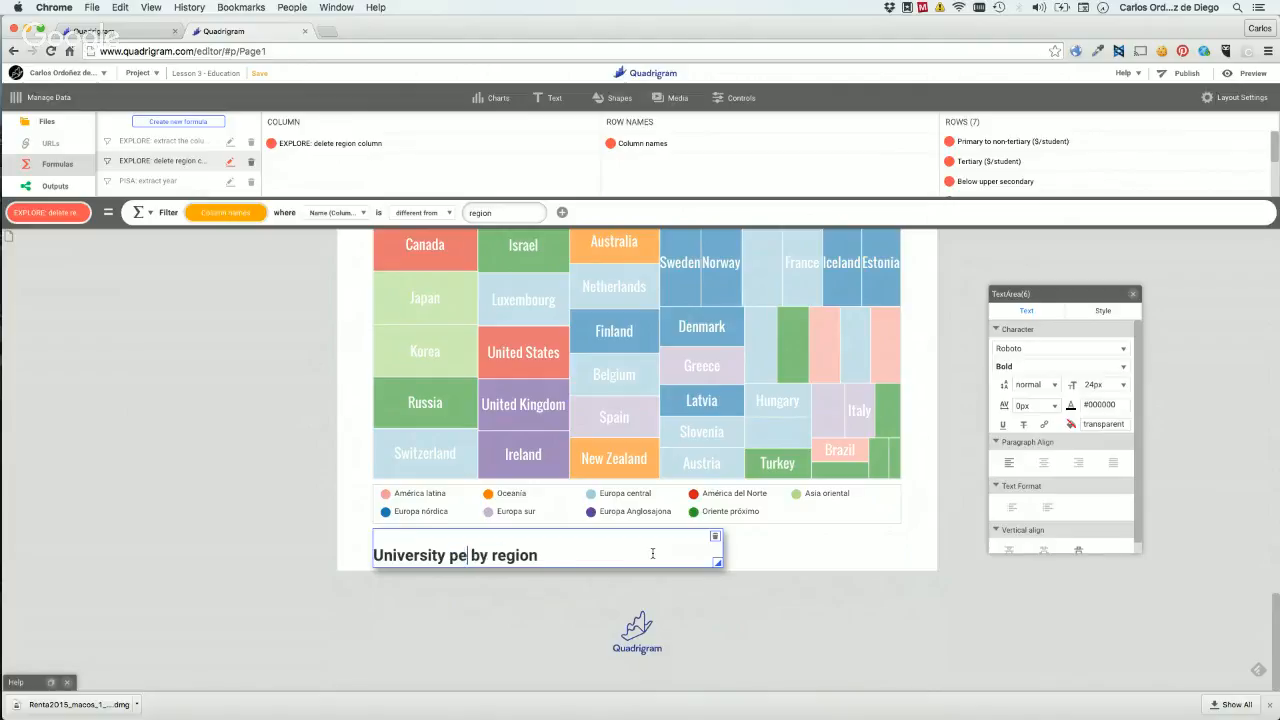
{"action": "key", "text": "BackSpace"}
{"action": "key", "text": "BackSpace"}
{"action": "key", "text": "BackSpace"}
{"action": "key", "text": "BackSpace"}
{"action": "key", "text": "BackSpace"}
{"action": "key", "text": "BackSpace"}
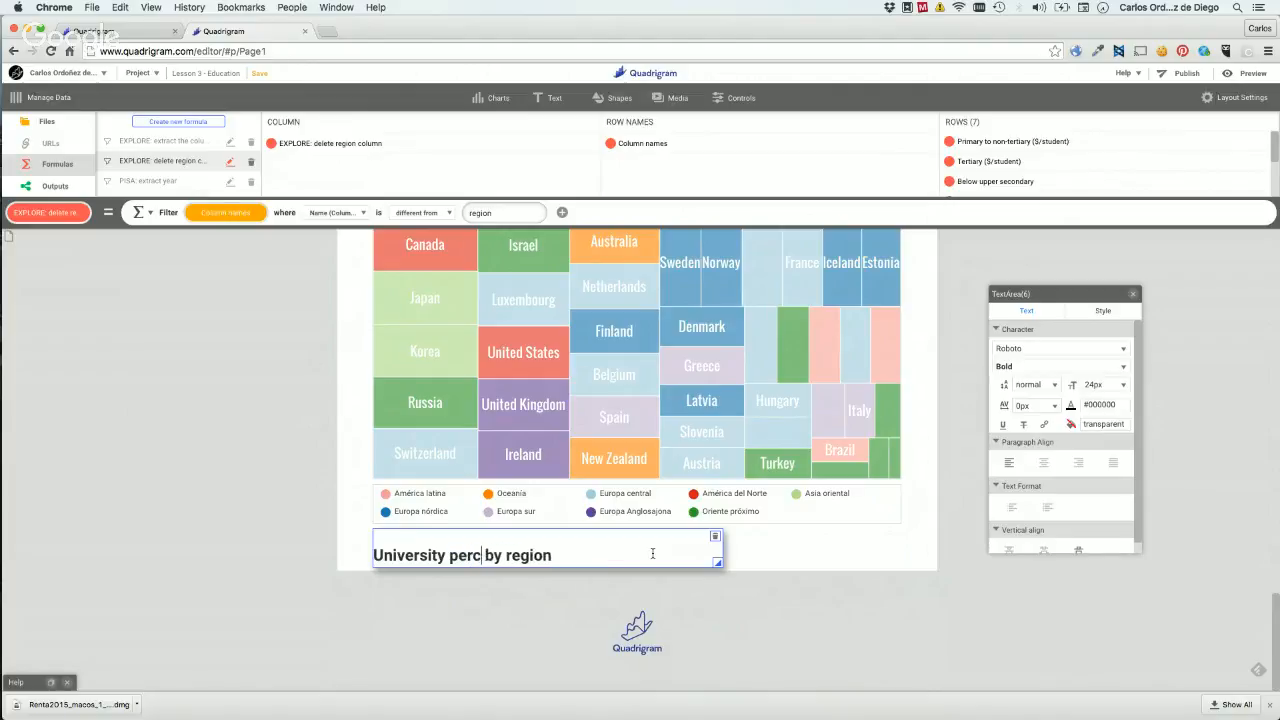
{"action": "type", "text": "percentage"}
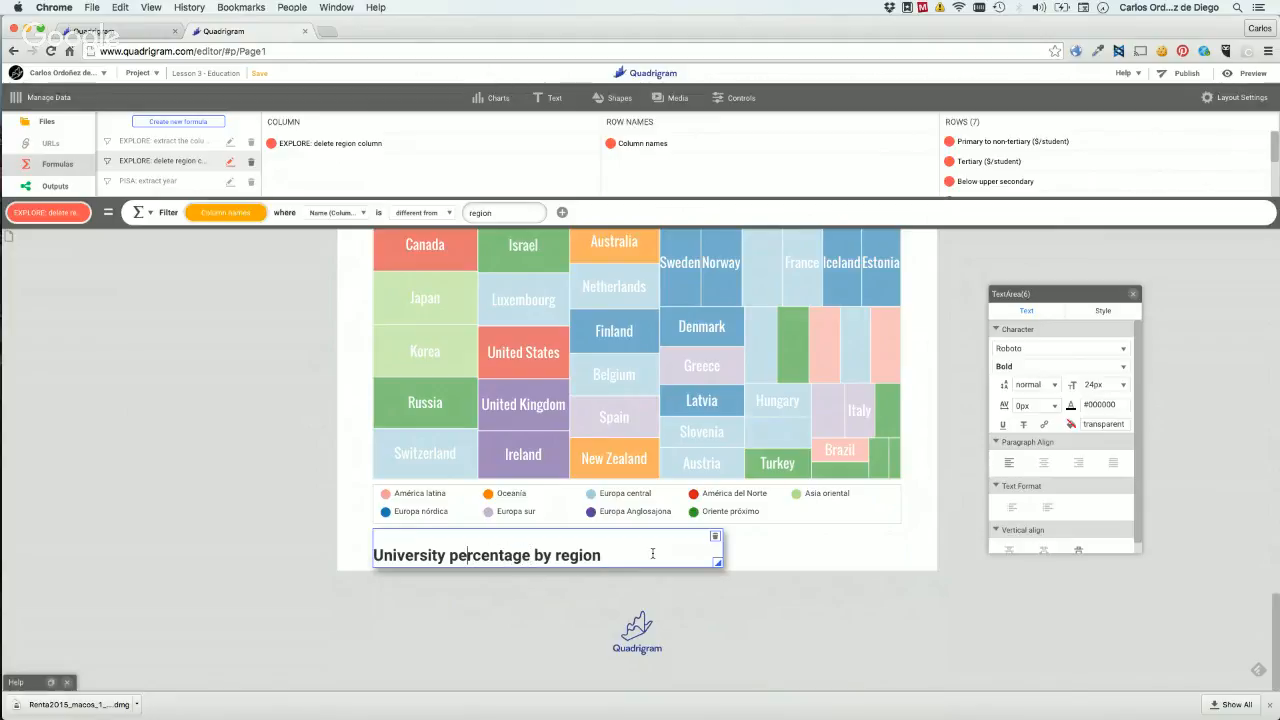
Reword the heading below the region legend to "People with a University degree by region".
{"action": "key", "text": "super+Left"}
{"action": "type", "text": "P"}
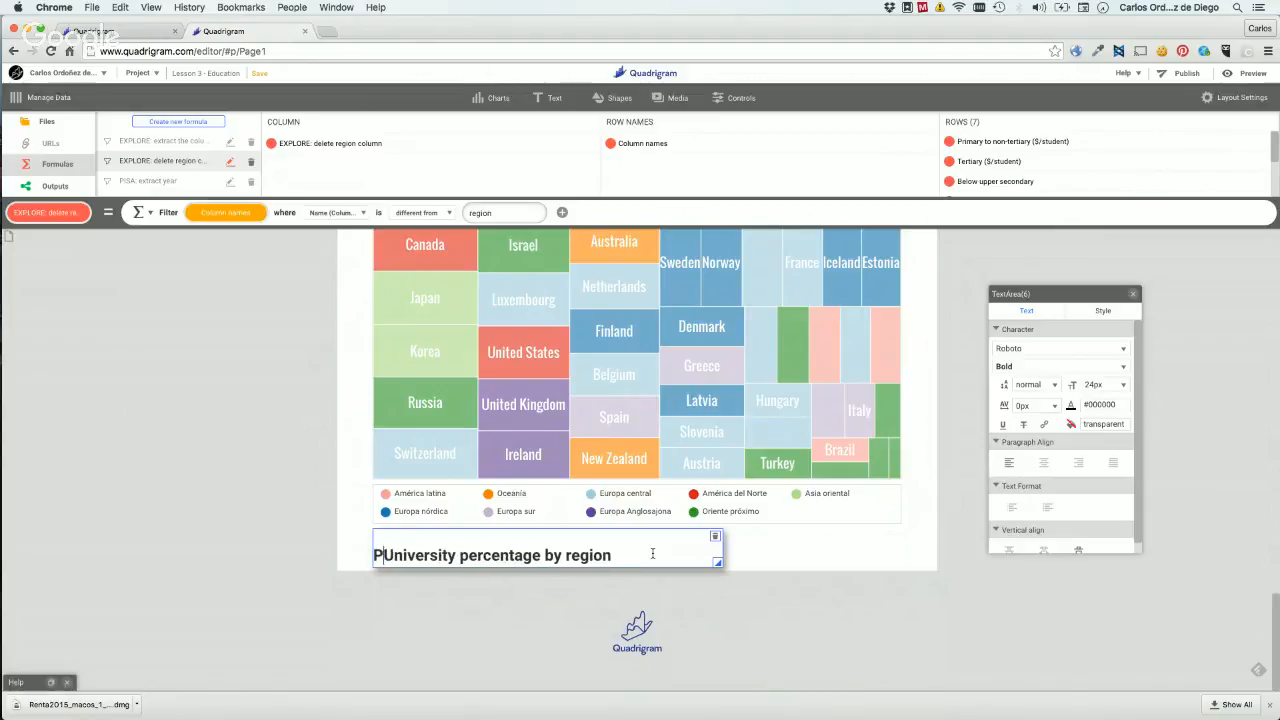
{"action": "type", "text": "eople "}
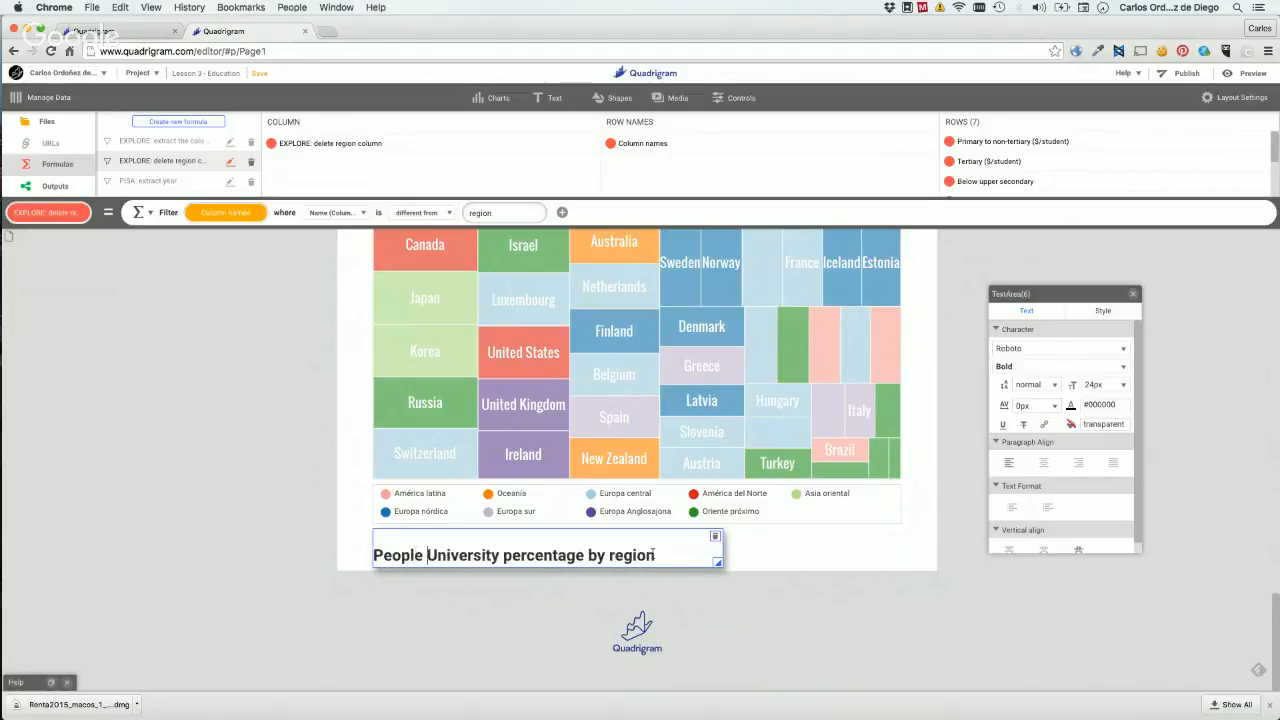
{"action": "type", "text": "with a"}
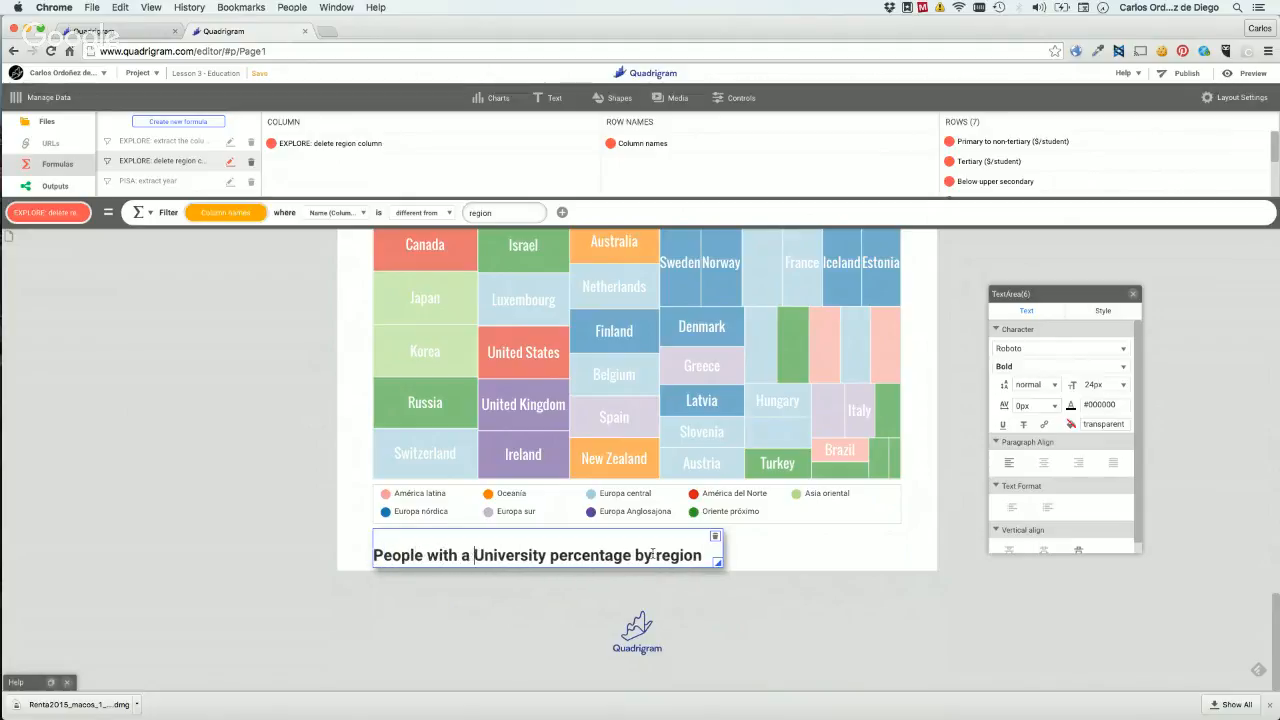
{"action": "key", "text": "alt+Right"}
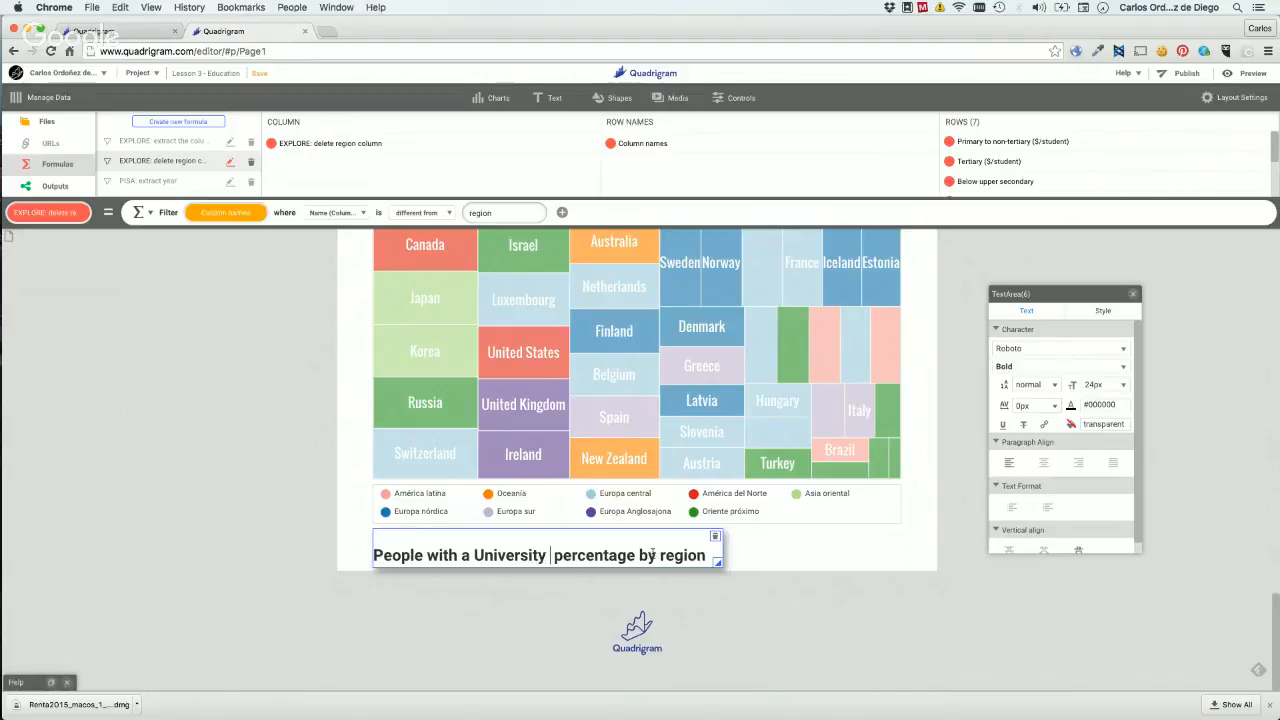
{"action": "type", "text": "degr "}
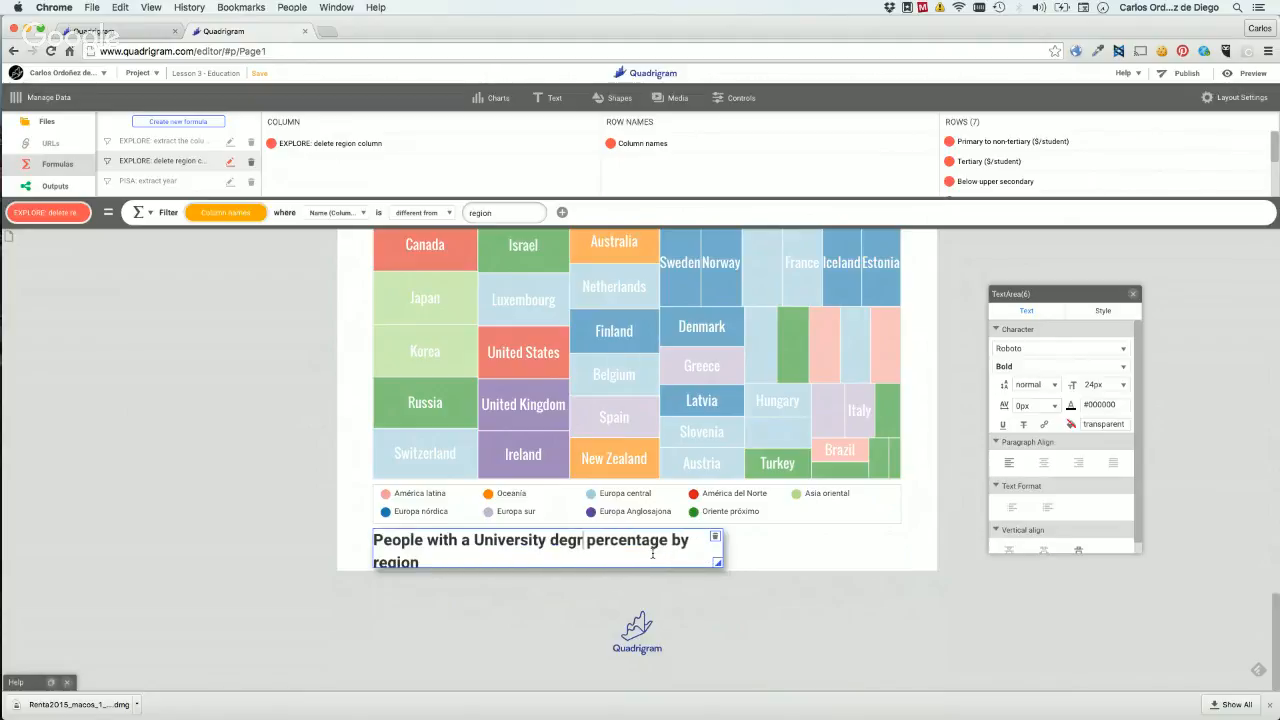
{"action": "type", "text": "ee"}
{"action": "double_click", "coordinate": [652, 551]}
{"action": "key", "text": "super+c"}
{"action": "key", "text": "BackSpace"}
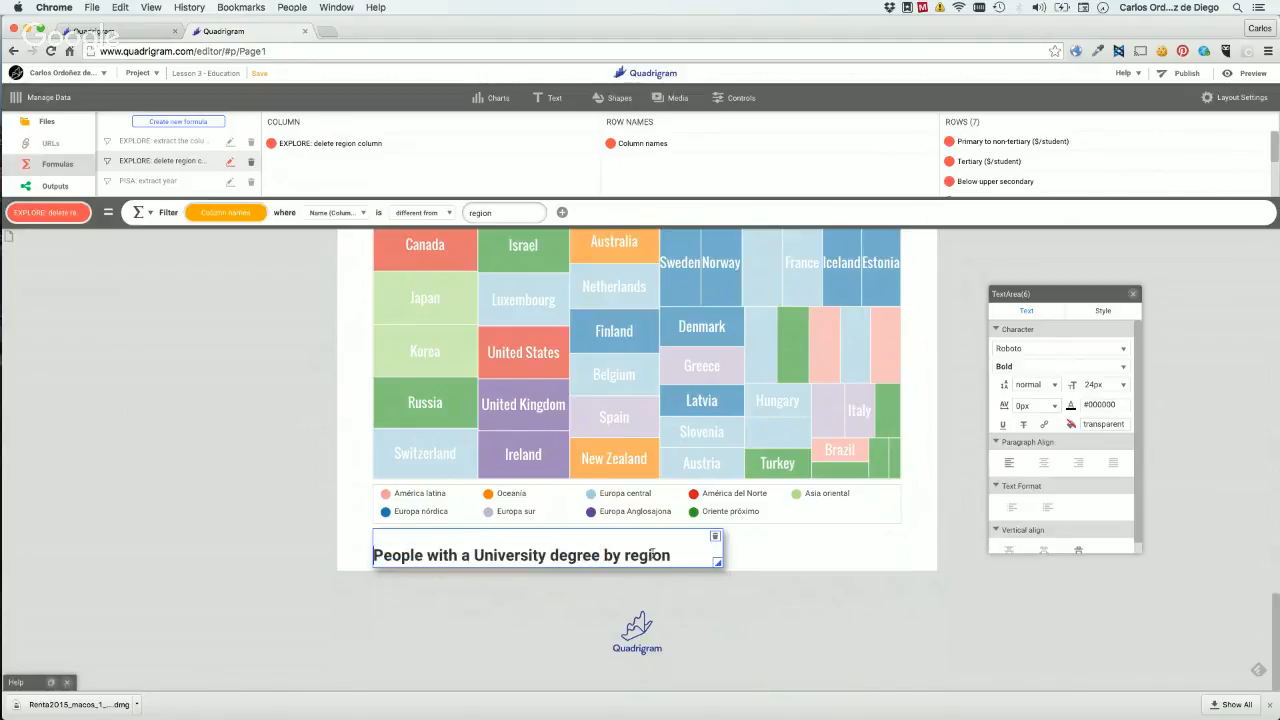
Extend the heading to "Percentage of people with a University degree by region" and widen its text box to fit one line.
{"action": "key", "text": "super+v"}
{"action": "key", "text": "super+z"}
{"action": "key", "text": "Right"}
{"action": "type", "text": "ercentage of p"}
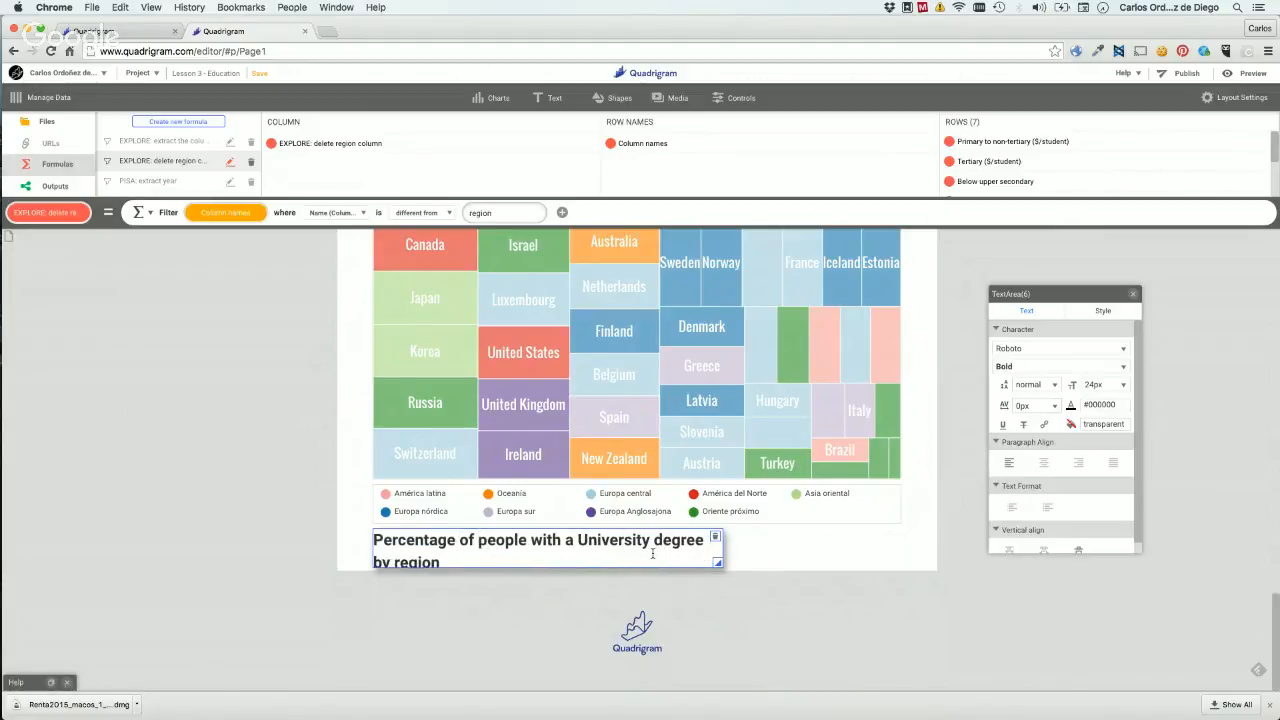
{"action": "left_click", "coordinate": [653, 553]}
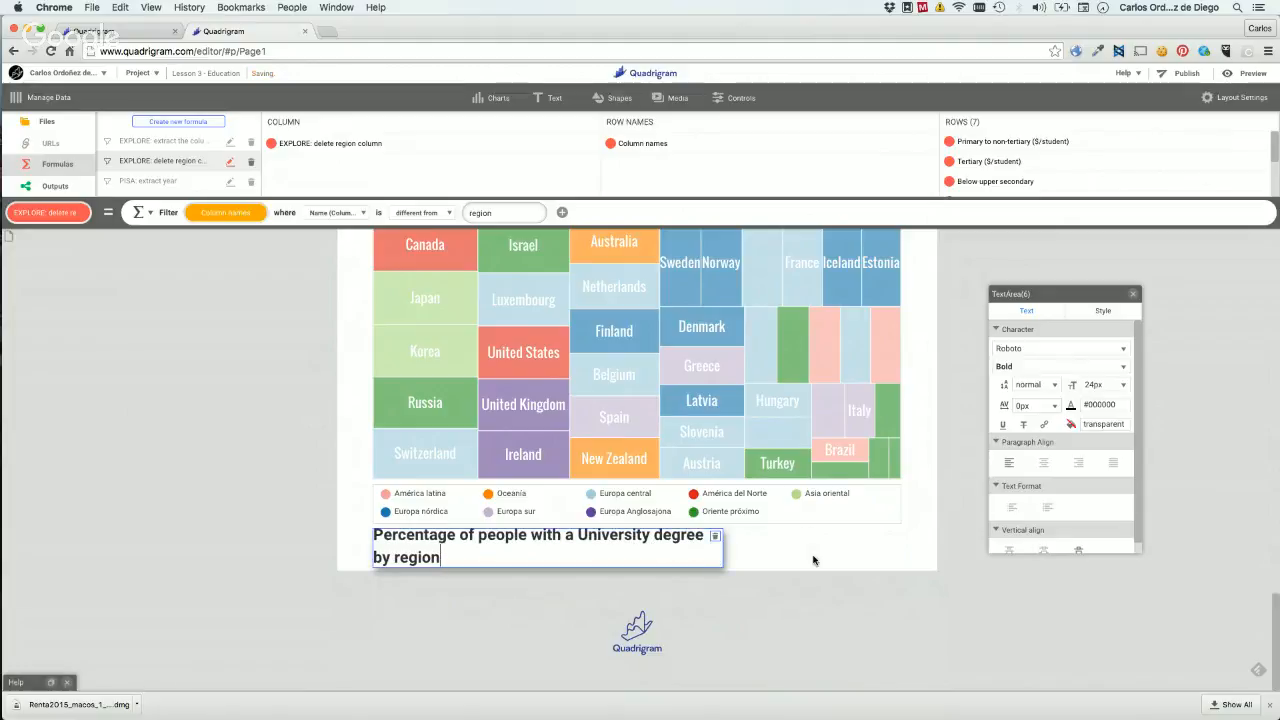
{"action": "left_click", "coordinate": [813, 560]}
{"action": "left_click_drag", "start_coordinate": [721, 560], "coordinate": [829, 543]}
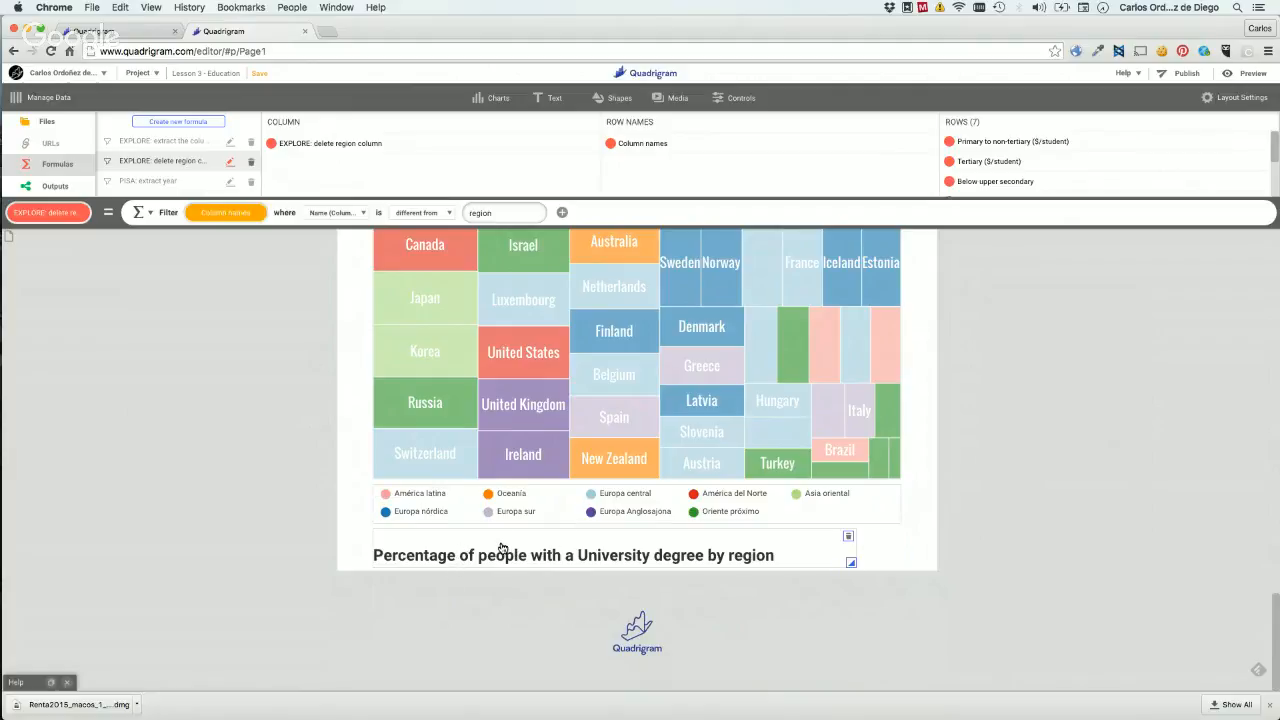
Add a bar chart below the University degree heading and enlarge it to the heading's width.
{"action": "scroll", "coordinate": [502, 548], "scroll_direction": "up", "scroll_amount": 15}
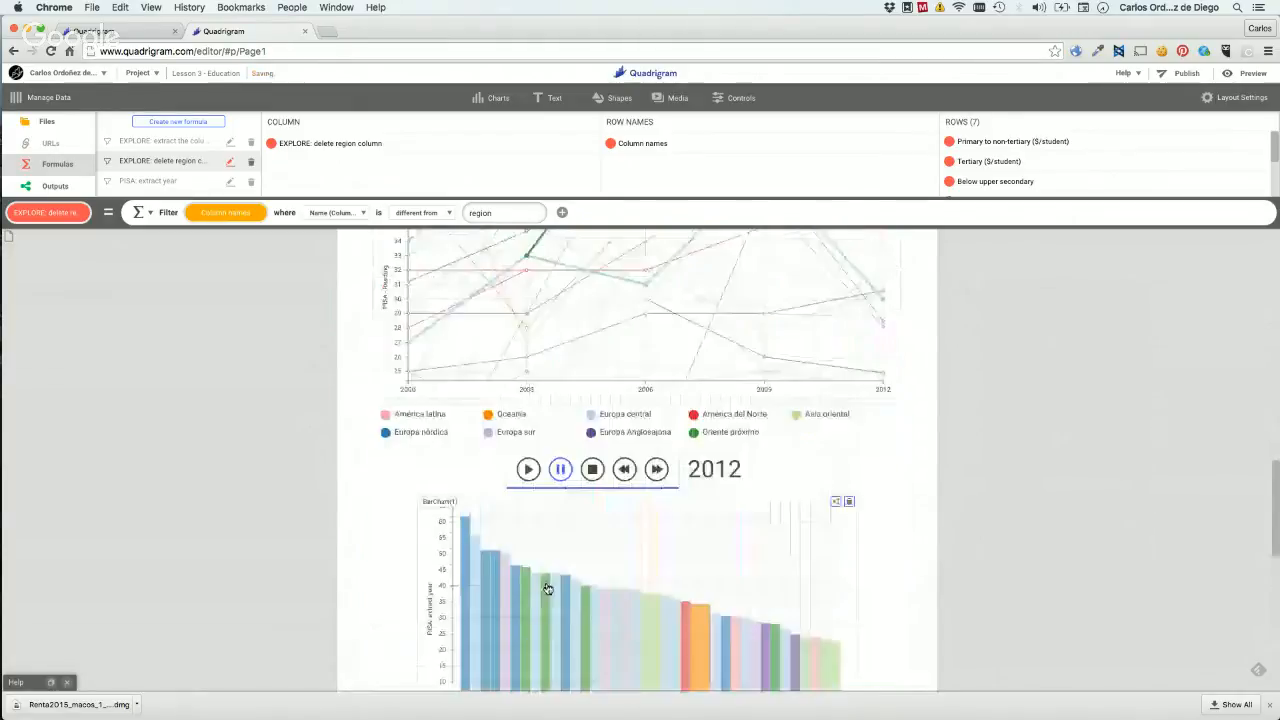
{"action": "scroll", "coordinate": [547, 588], "scroll_direction": "down", "scroll_amount": 15}
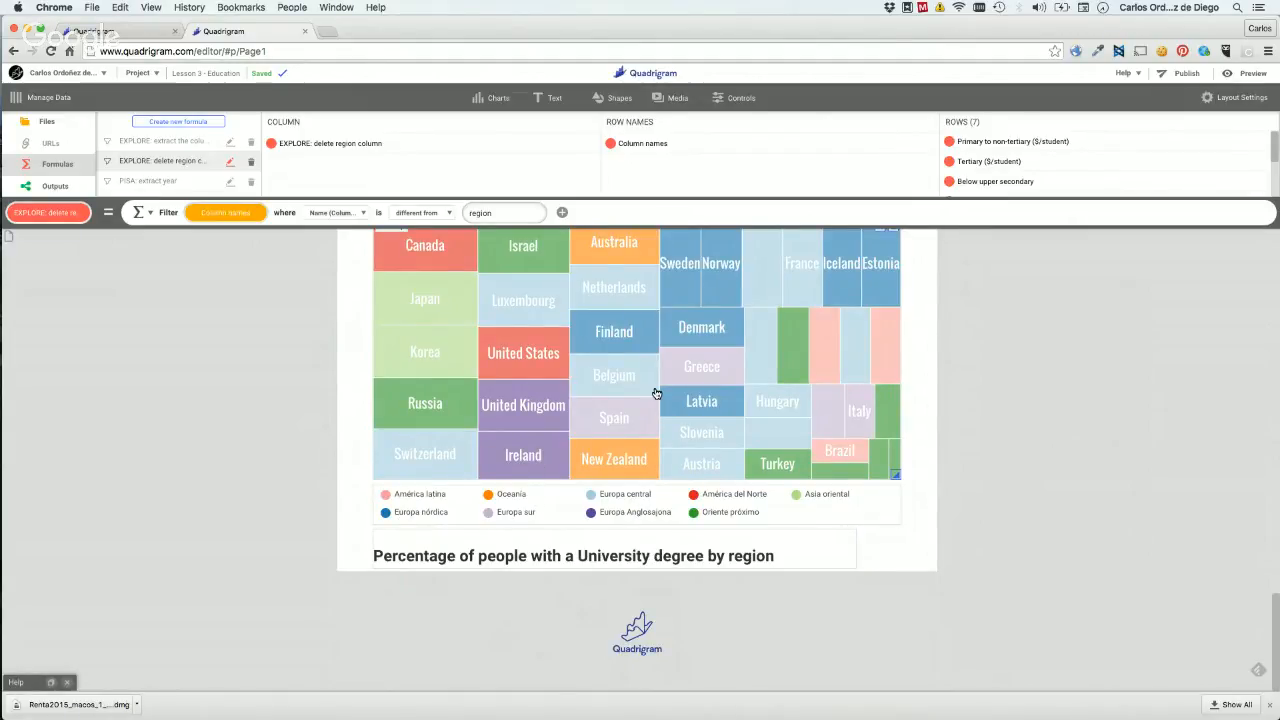
{"action": "mouse_move", "coordinate": [656, 393]}
{"action": "mouse_move", "coordinate": [509, 422]}
{"action": "left_click", "coordinate": [492, 97]}
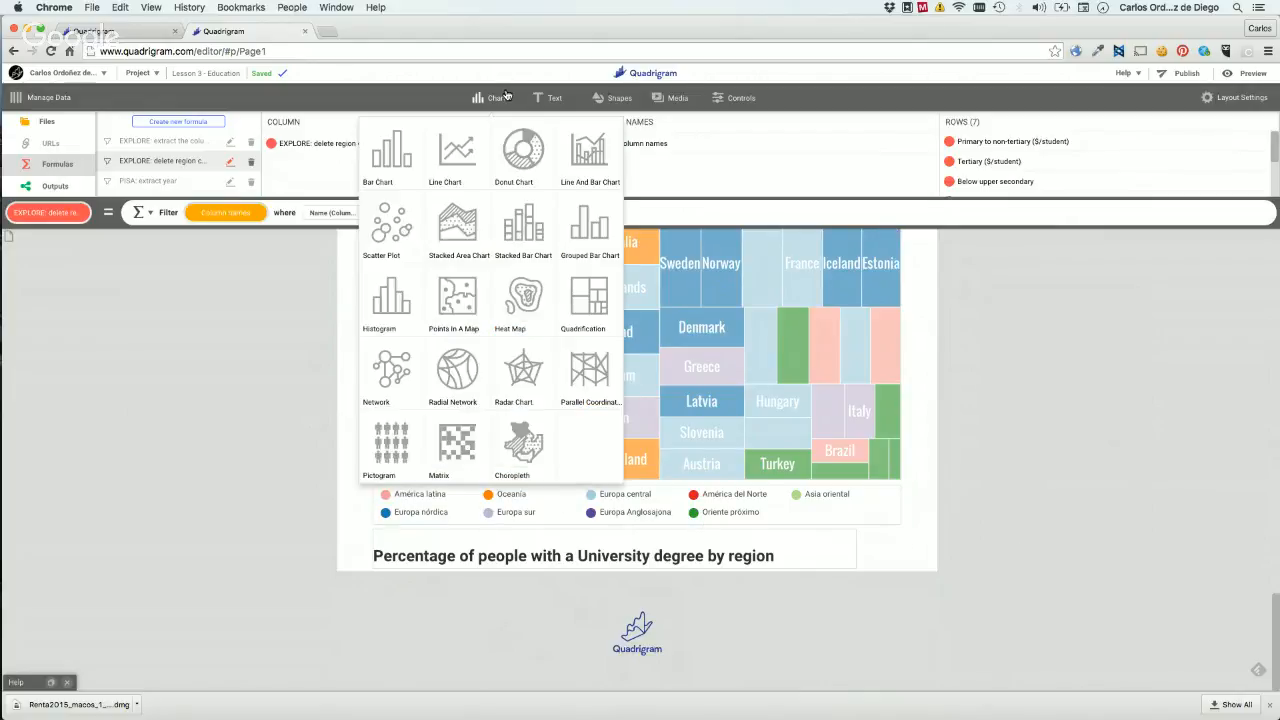
{"action": "left_click_drag", "start_coordinate": [484, 488], "coordinate": [477, 612]}
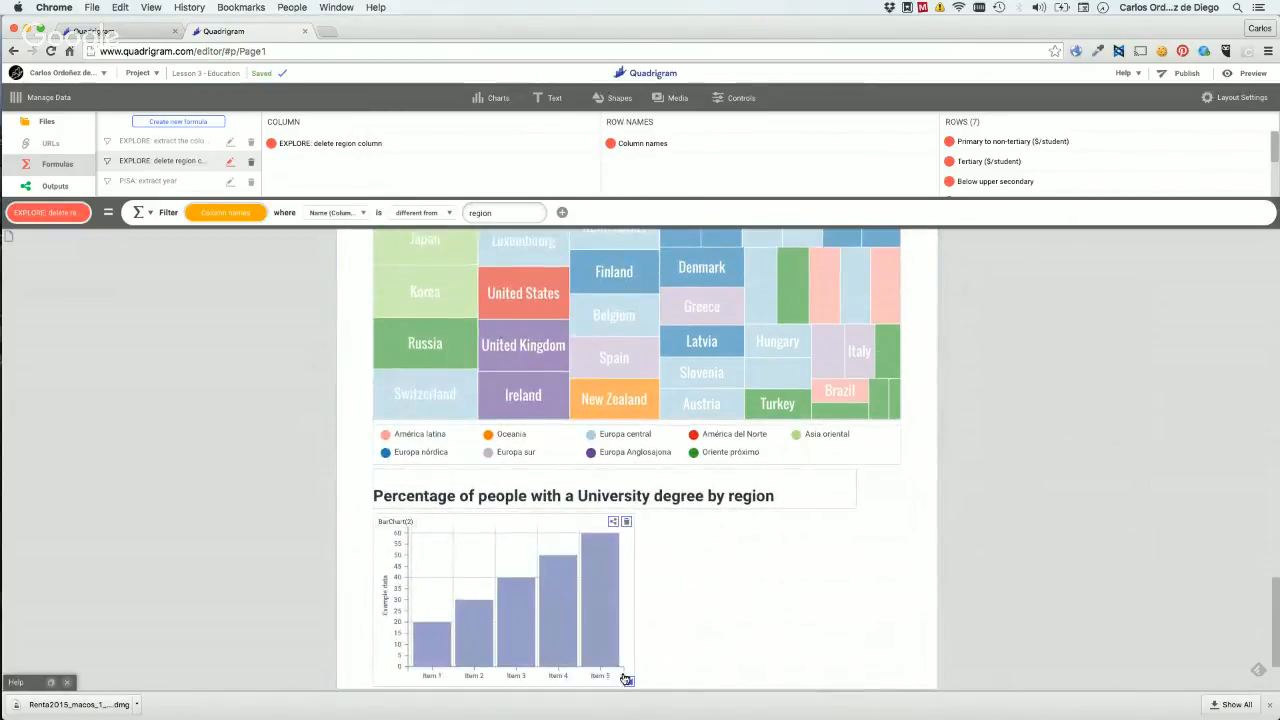
{"action": "left_click_drag", "start_coordinate": [626, 680], "coordinate": [609, 620]}
{"action": "scroll", "coordinate": [960, 478], "scroll_direction": "down", "scroll_amount": 2}
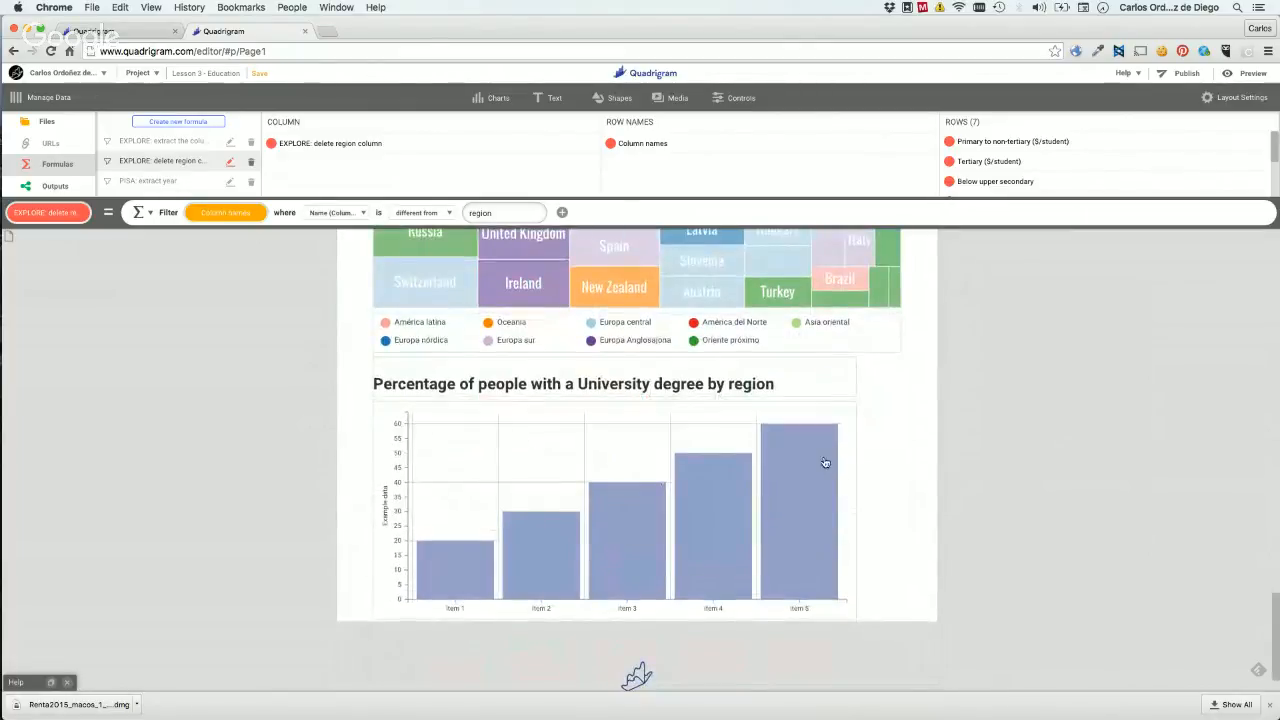
Create a Summarize formula named "REGION: summarize" and bring up the imported data files.
{"action": "left_click", "coordinate": [196, 124]}
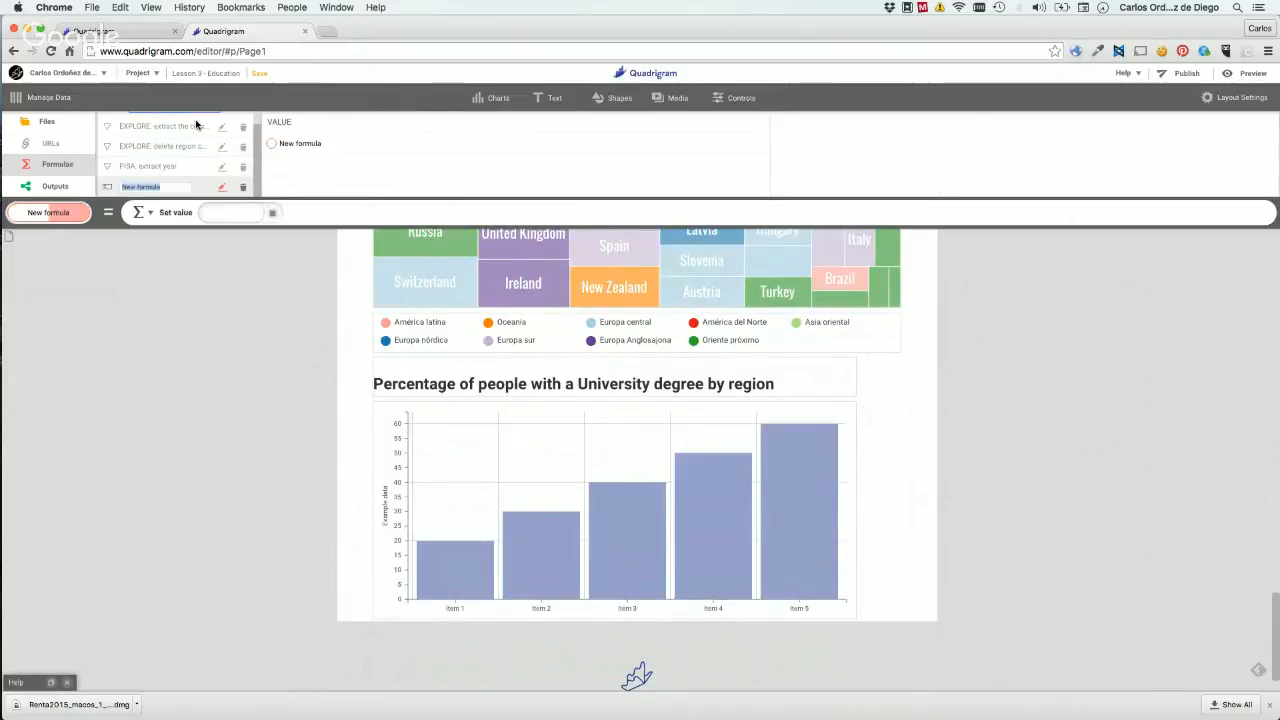
{"action": "type", "text": "REGION"}
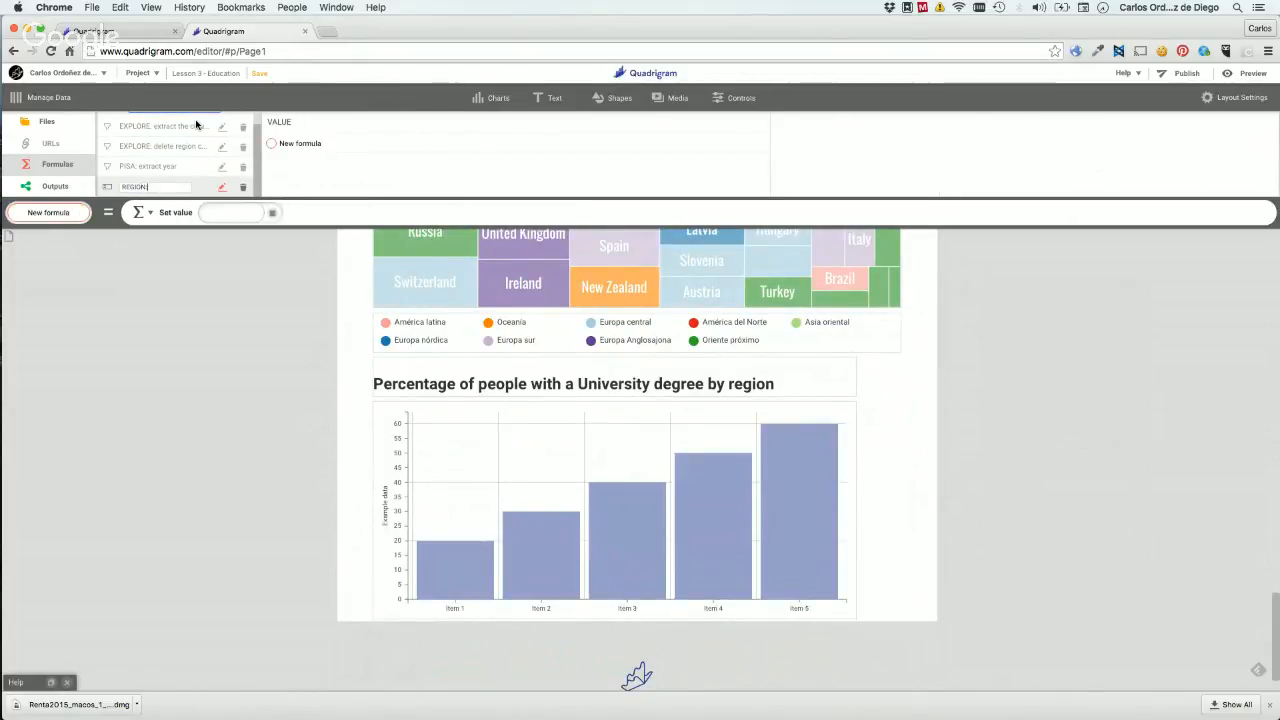
{"action": "type", "text": ": summarize"}
{"action": "key", "text": "Return"}
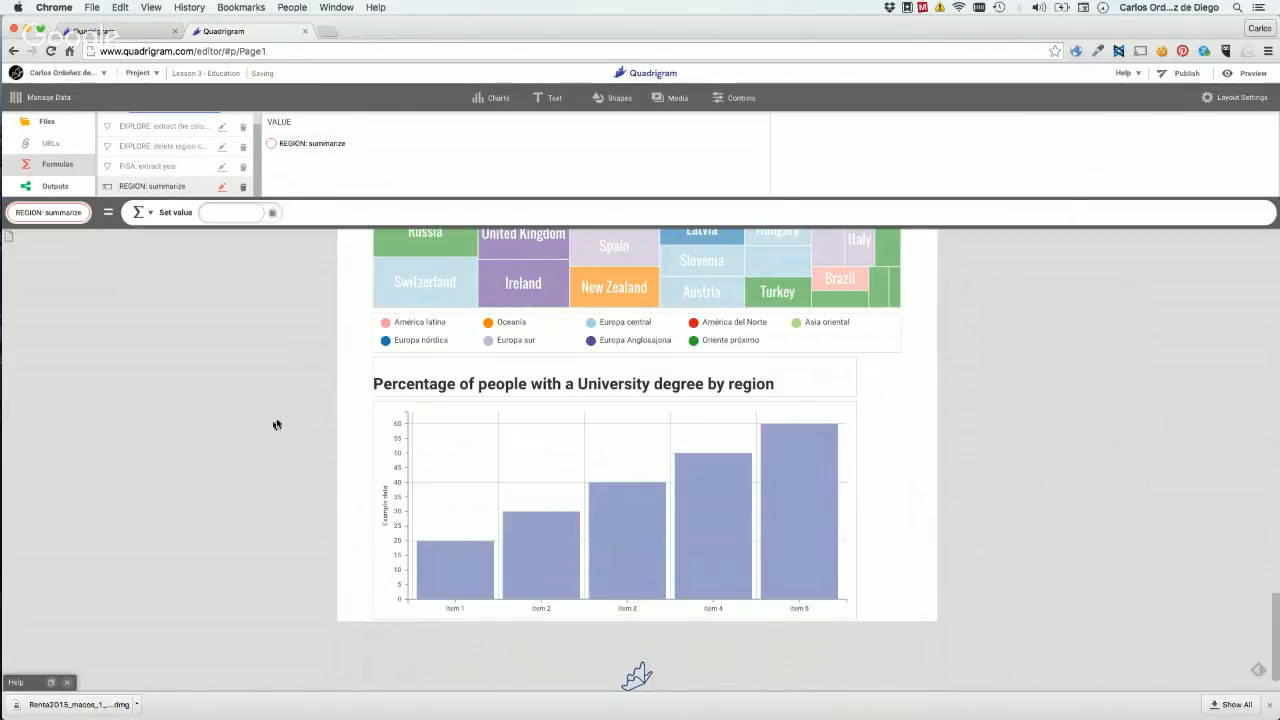
{"action": "left_click", "coordinate": [146, 214]}
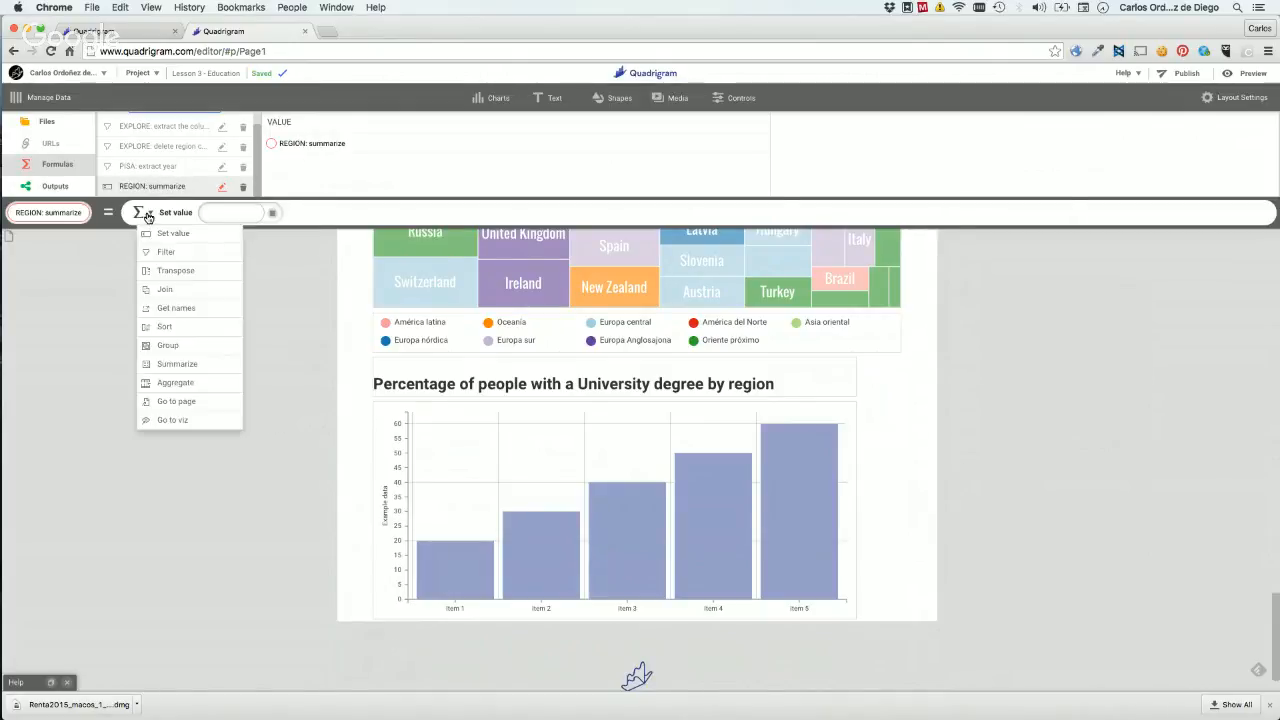
{"action": "left_click", "coordinate": [186, 365]}
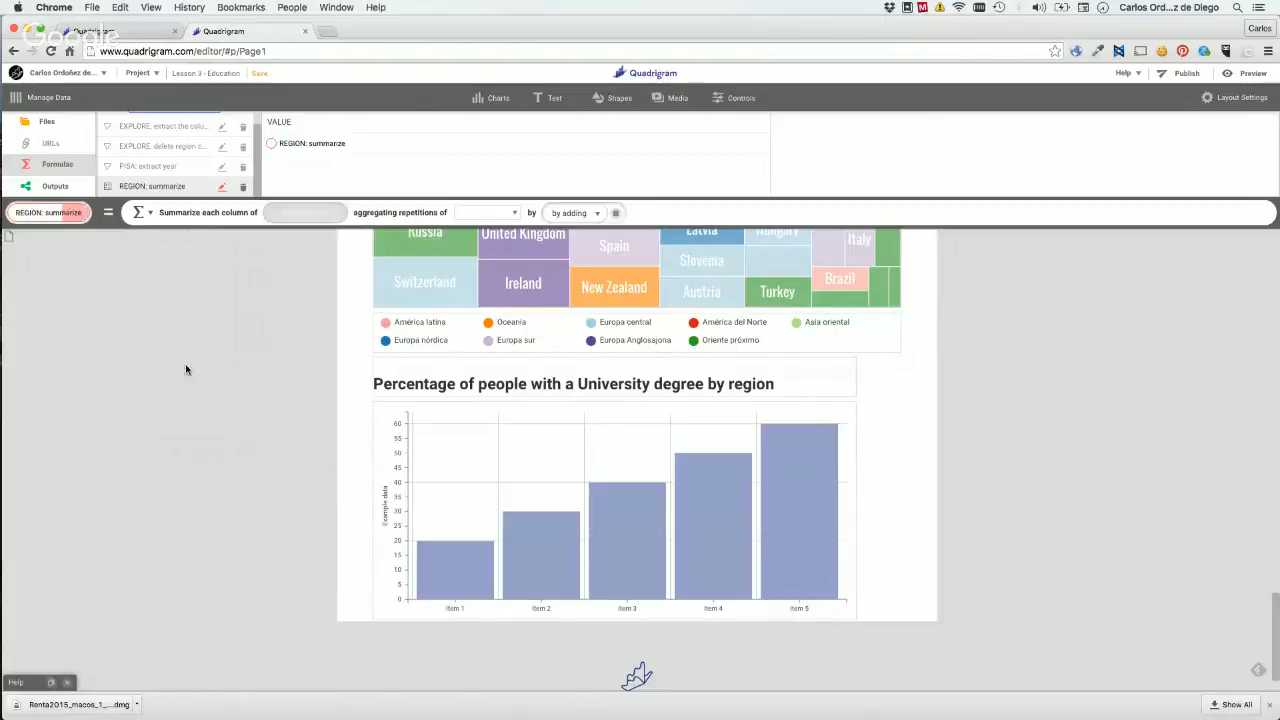
{"action": "left_click", "coordinate": [42, 122]}
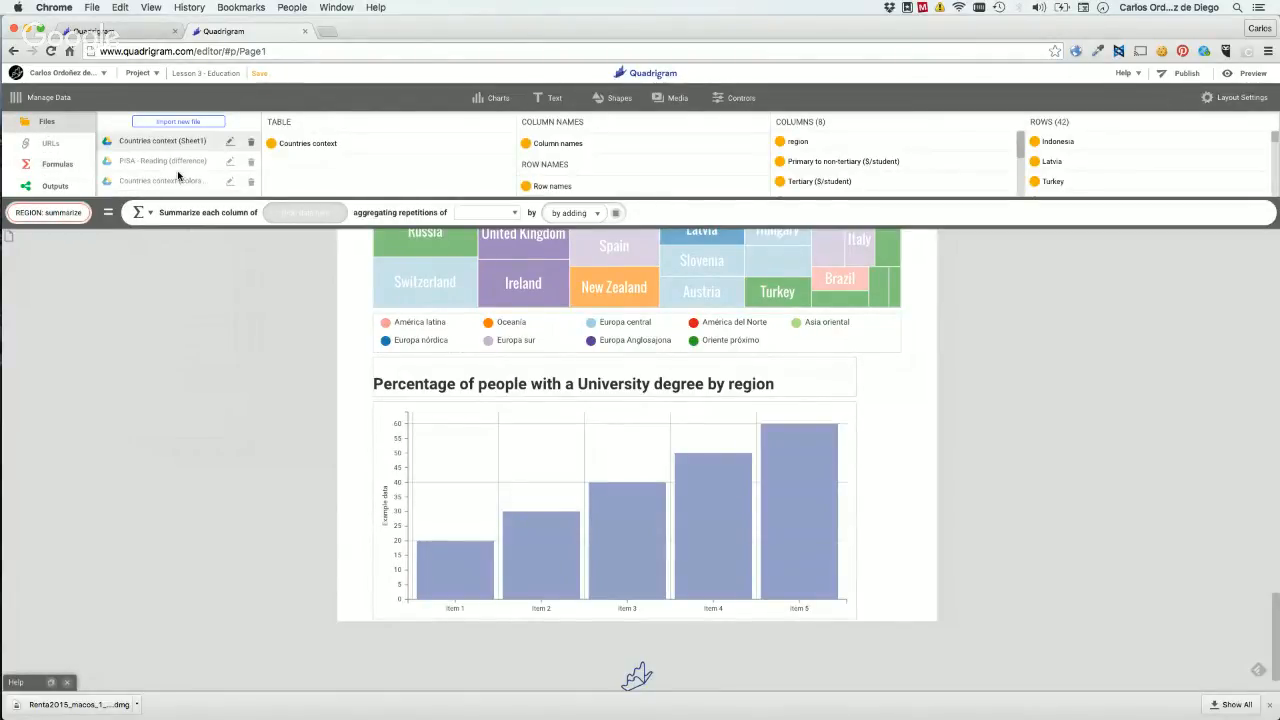
{"action": "left_click", "coordinate": [134, 180]}
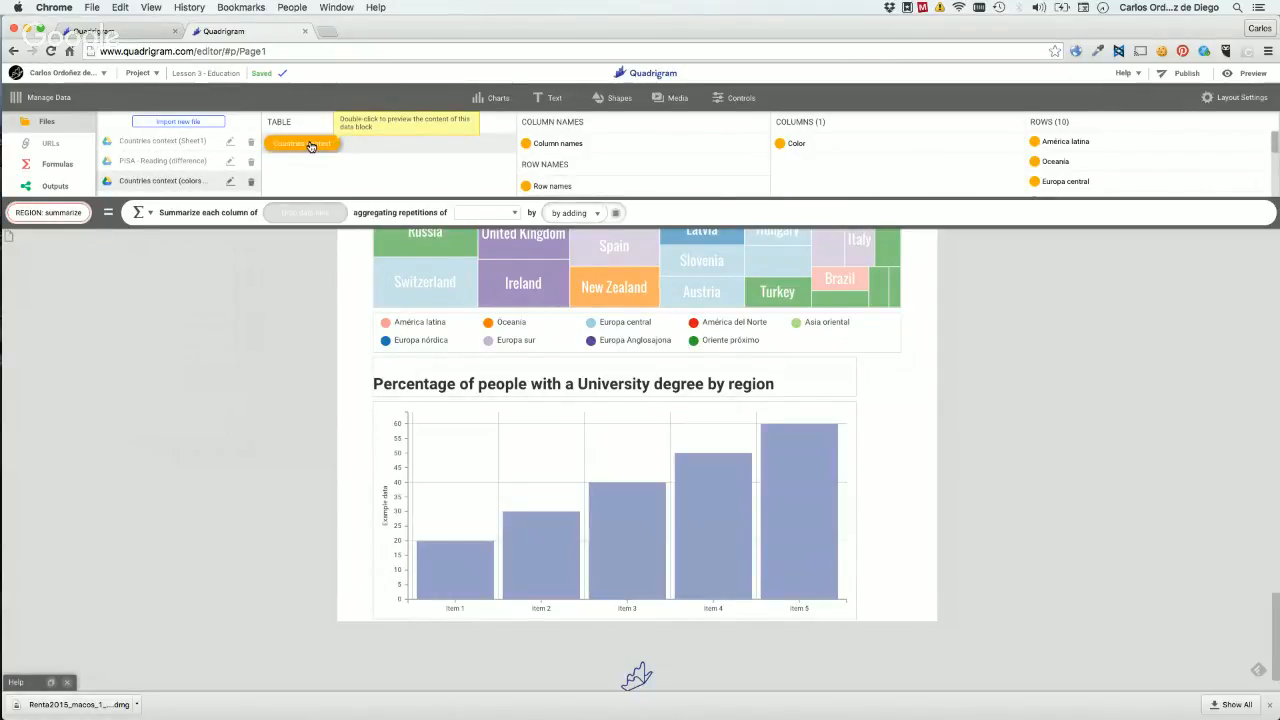
{"action": "left_click_drag", "start_coordinate": [309, 143], "coordinate": [304, 216]}
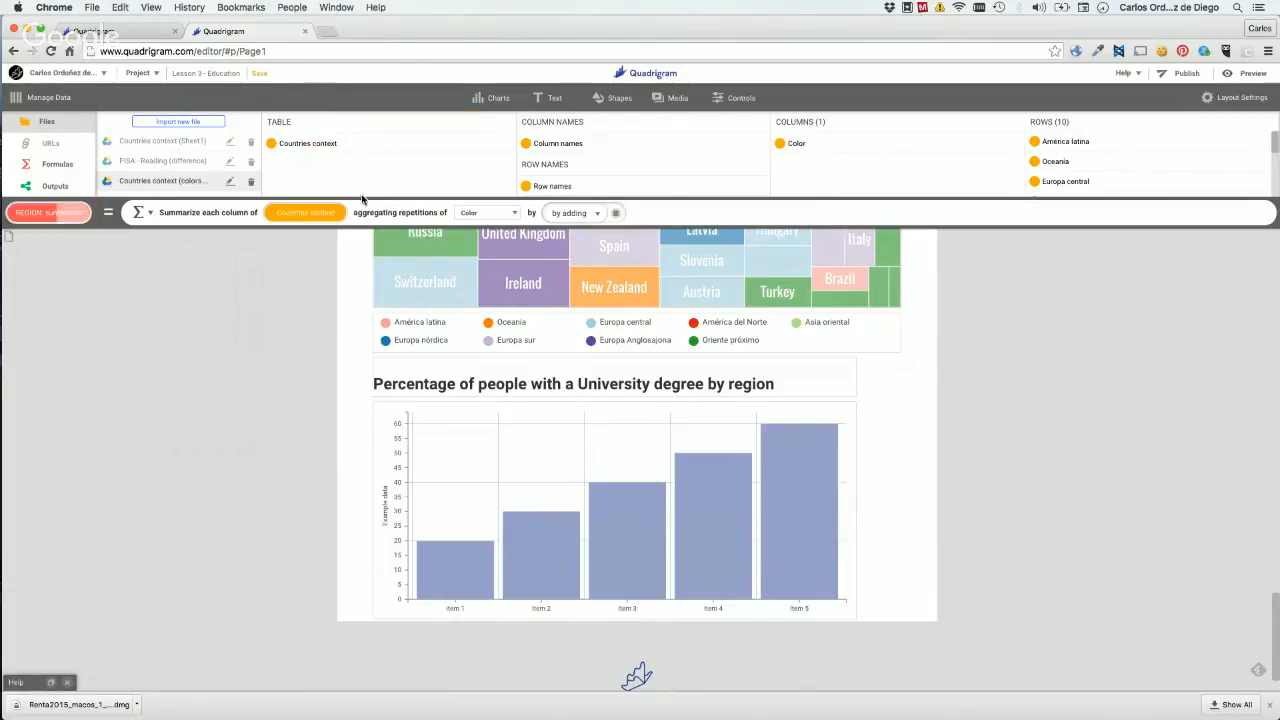
{"action": "left_click", "coordinate": [311, 218]}
Feed the Countries context (Sheet1) table into the Summarize formula and preview the resulting table.
{"action": "left_click", "coordinate": [183, 140]}
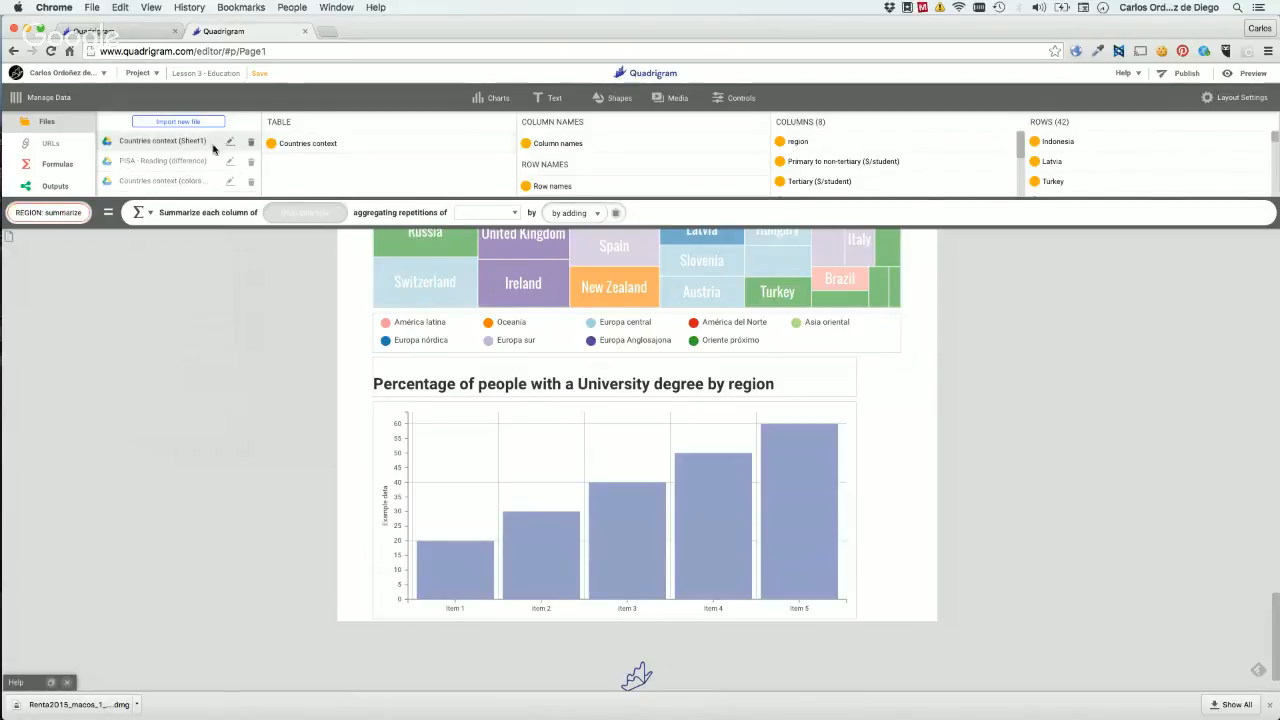
{"action": "left_click_drag", "start_coordinate": [290, 146], "coordinate": [305, 218]}
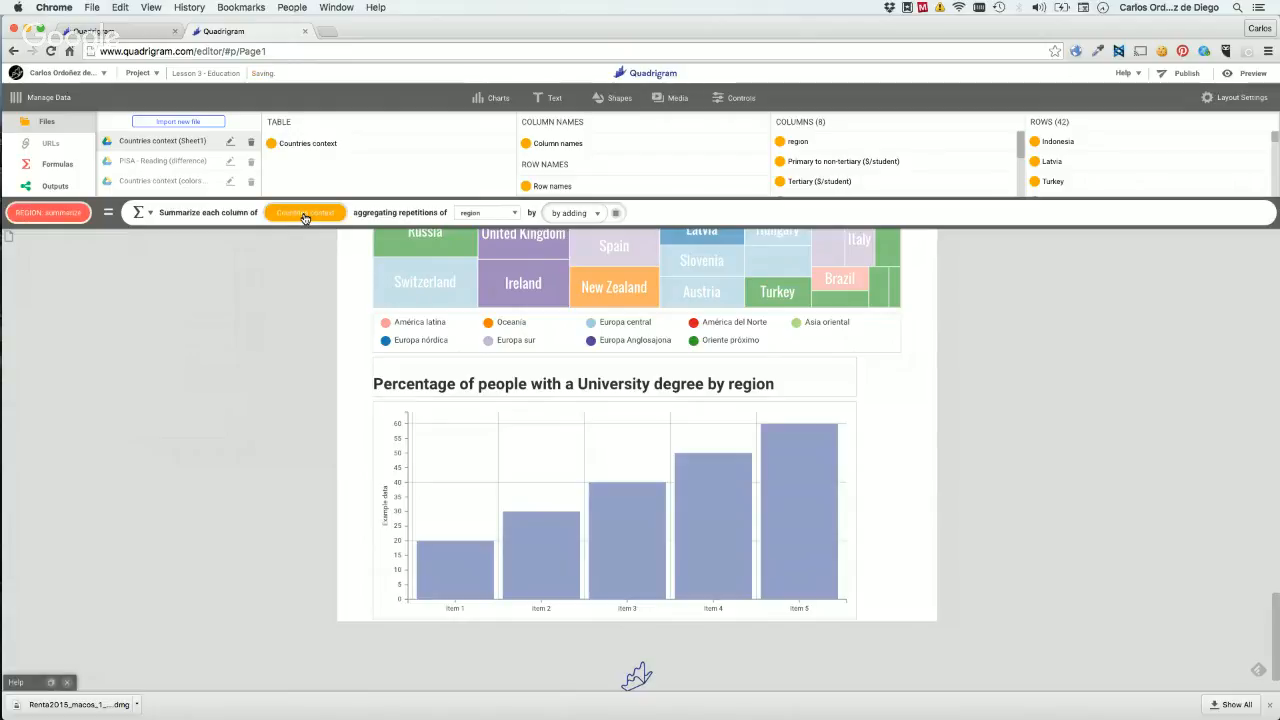
{"action": "double_click", "coordinate": [65, 214]}
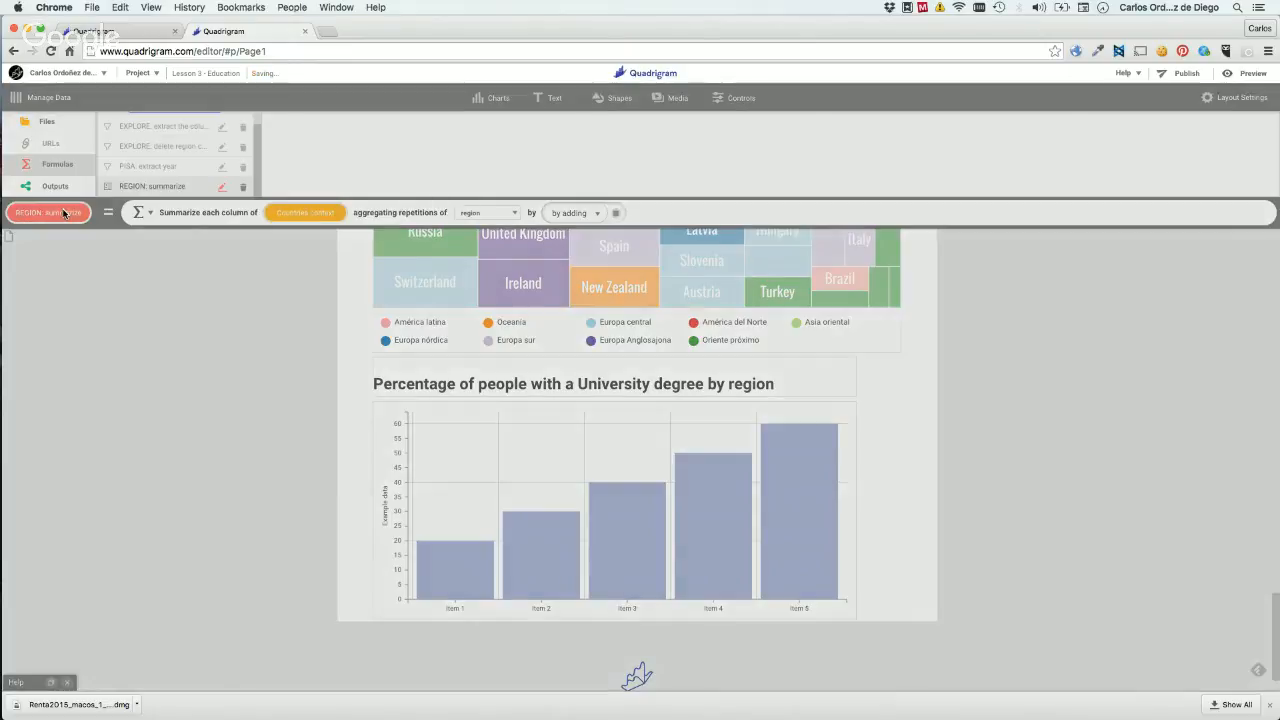
{"action": "scroll", "coordinate": [506, 424], "scroll_direction": "down", "scroll_amount": 3}
{"action": "scroll", "coordinate": [506, 424], "scroll_direction": "up", "scroll_amount": 3}
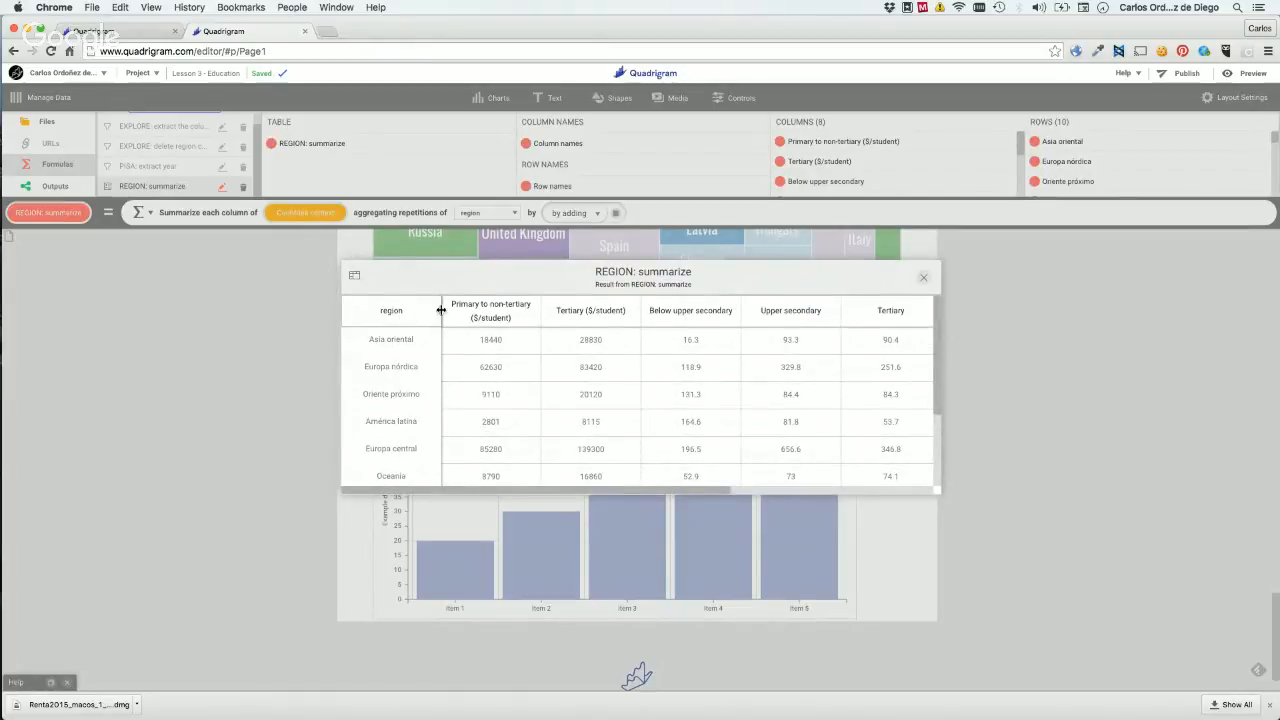
{"action": "left_click", "coordinate": [923, 277]}
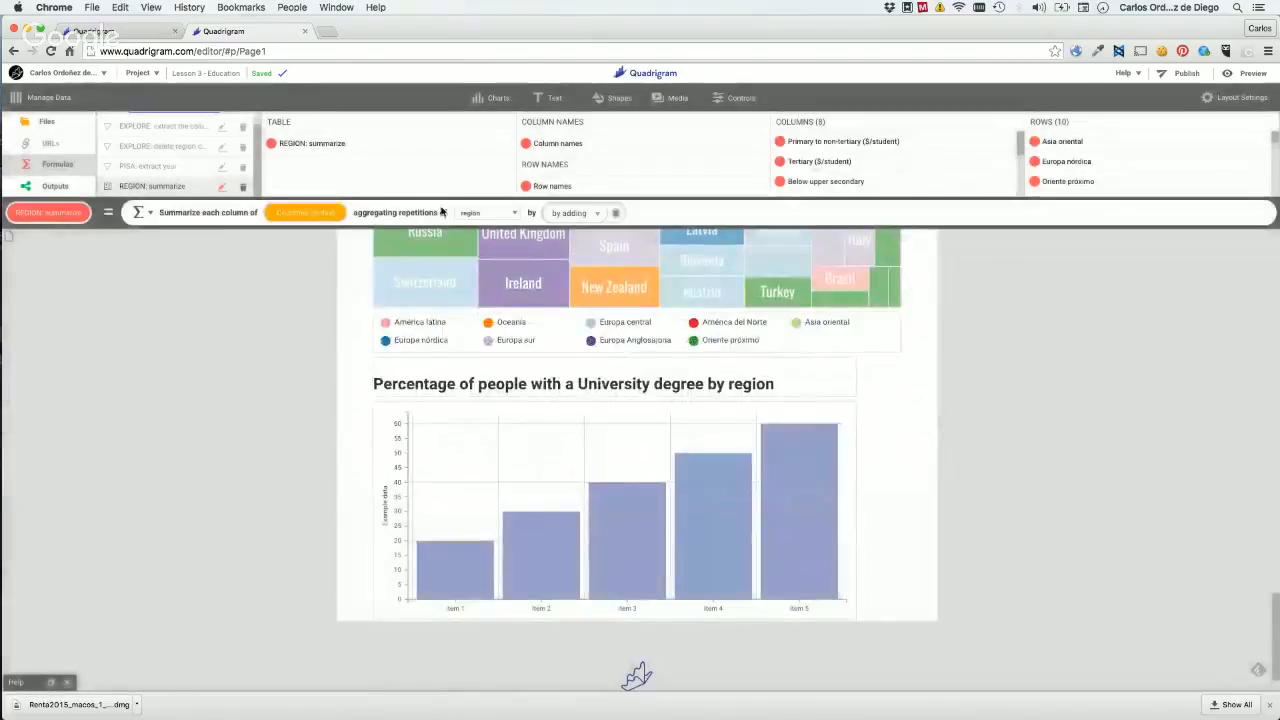
Check the columns available for aggregating repetitions, keep region, and review the summed table again.
{"action": "left_click", "coordinate": [487, 214]}
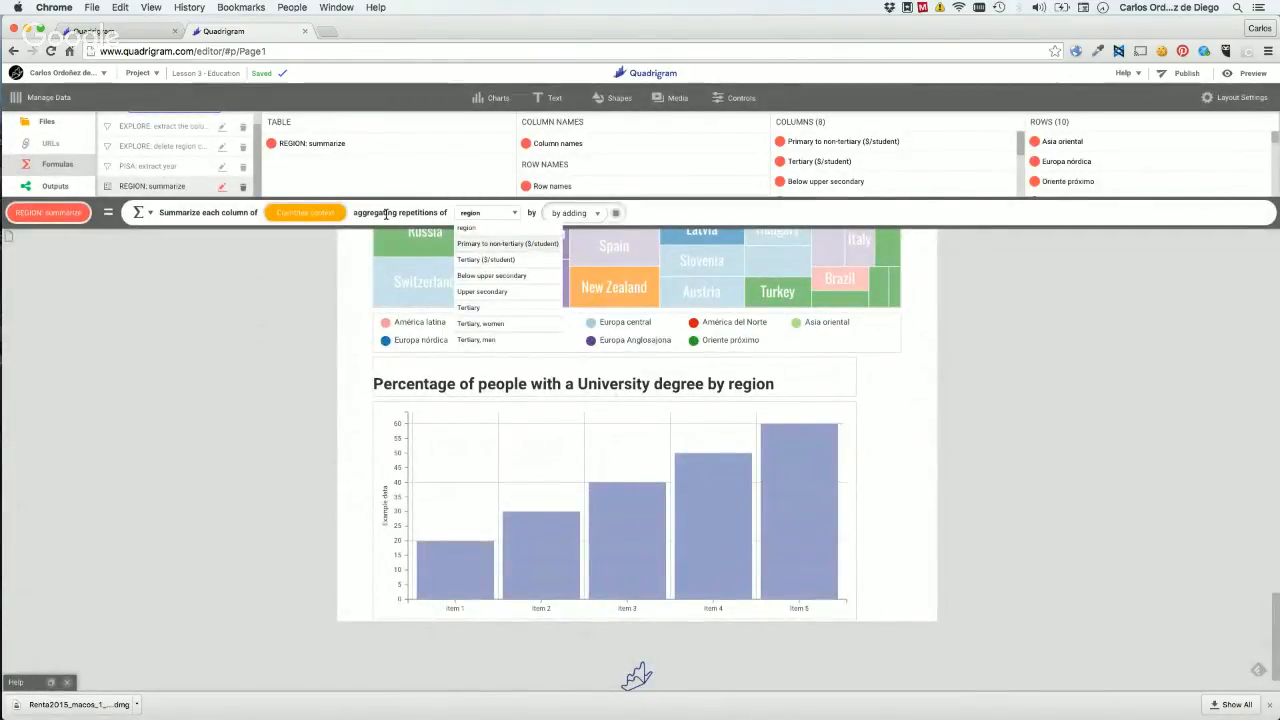
{"action": "left_click", "coordinate": [466, 229]}
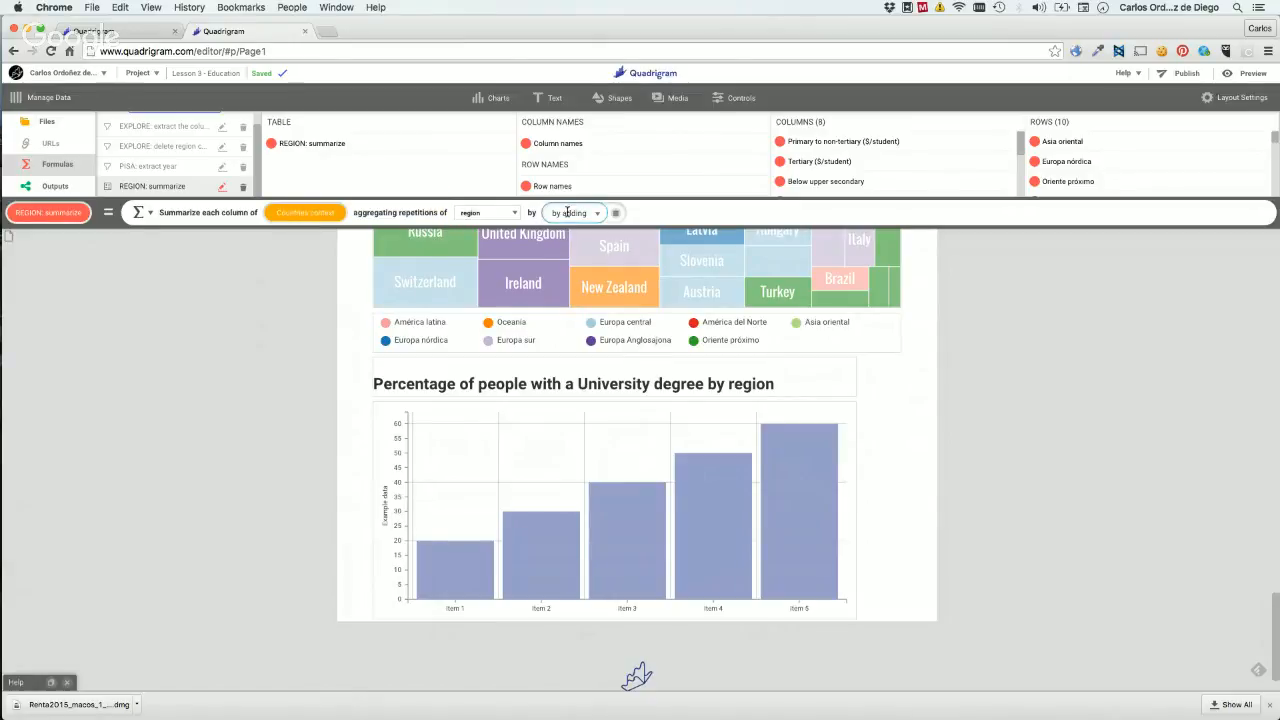
{"action": "left_click", "coordinate": [50, 208]}
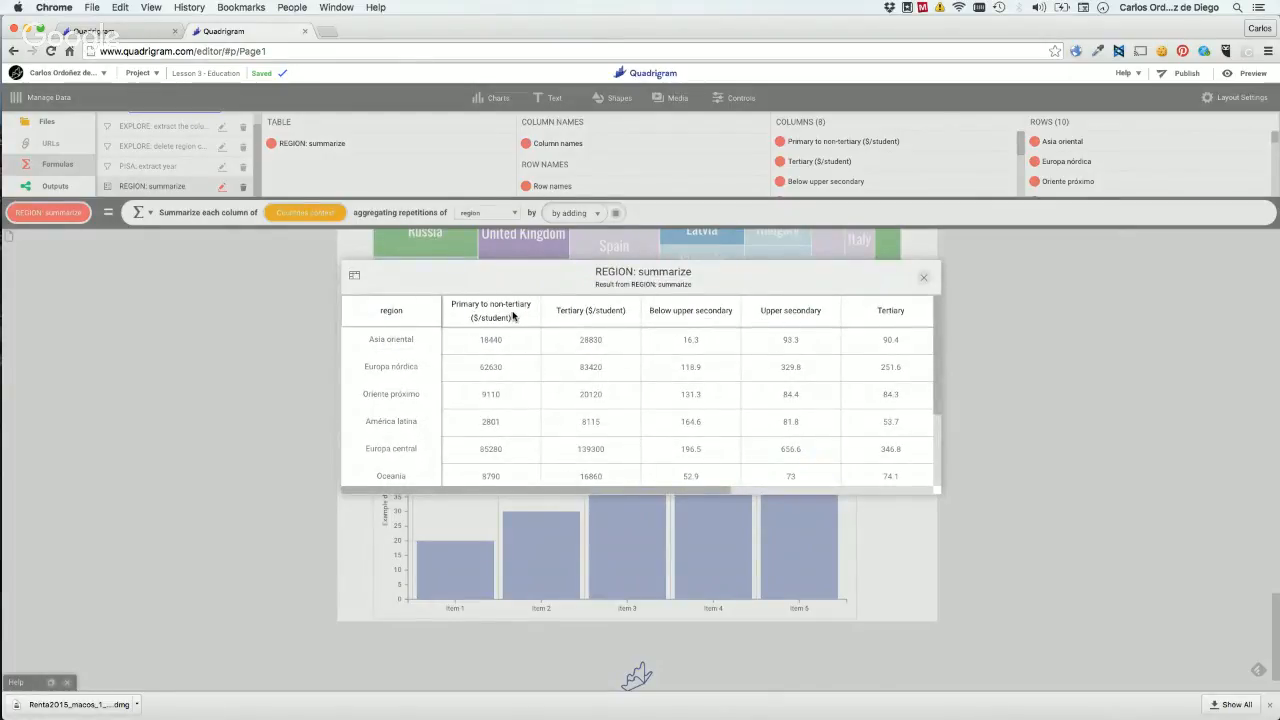
{"action": "left_click", "coordinate": [922, 278]}
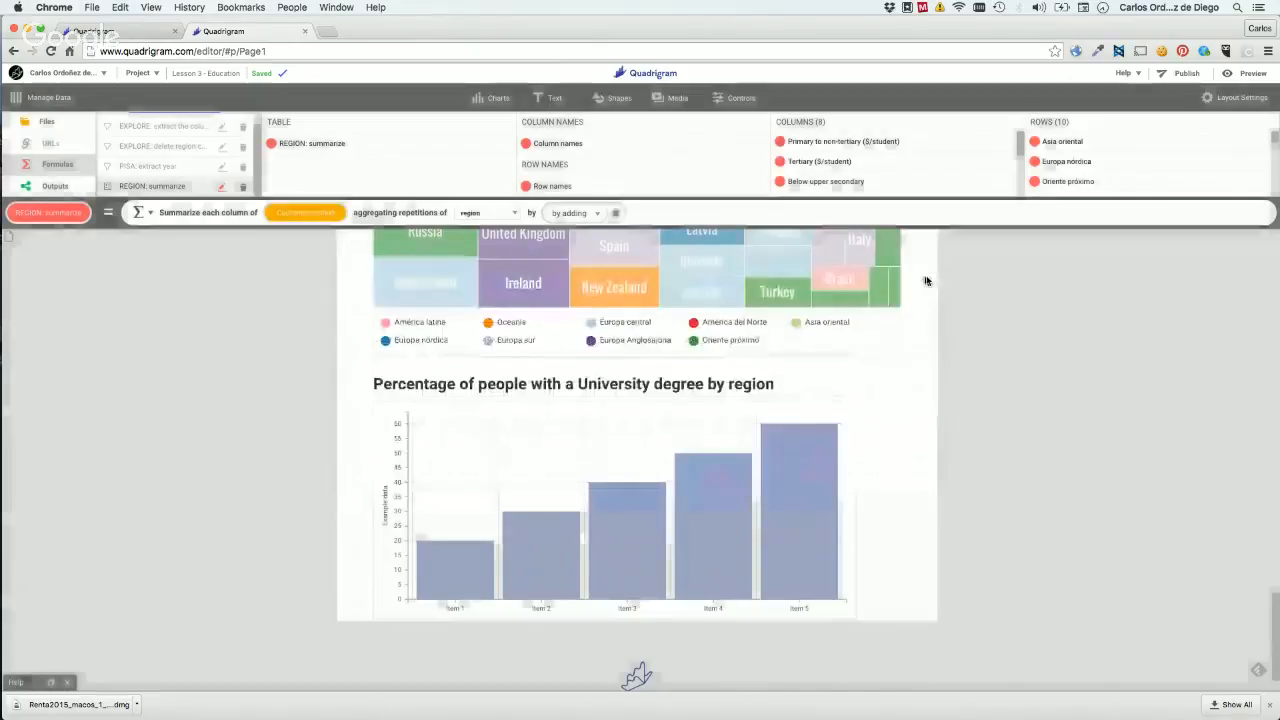
Set the formula to aggregate as the mean and preview the resulting table through its tertiary columns.
{"action": "left_click", "coordinate": [566, 214]}
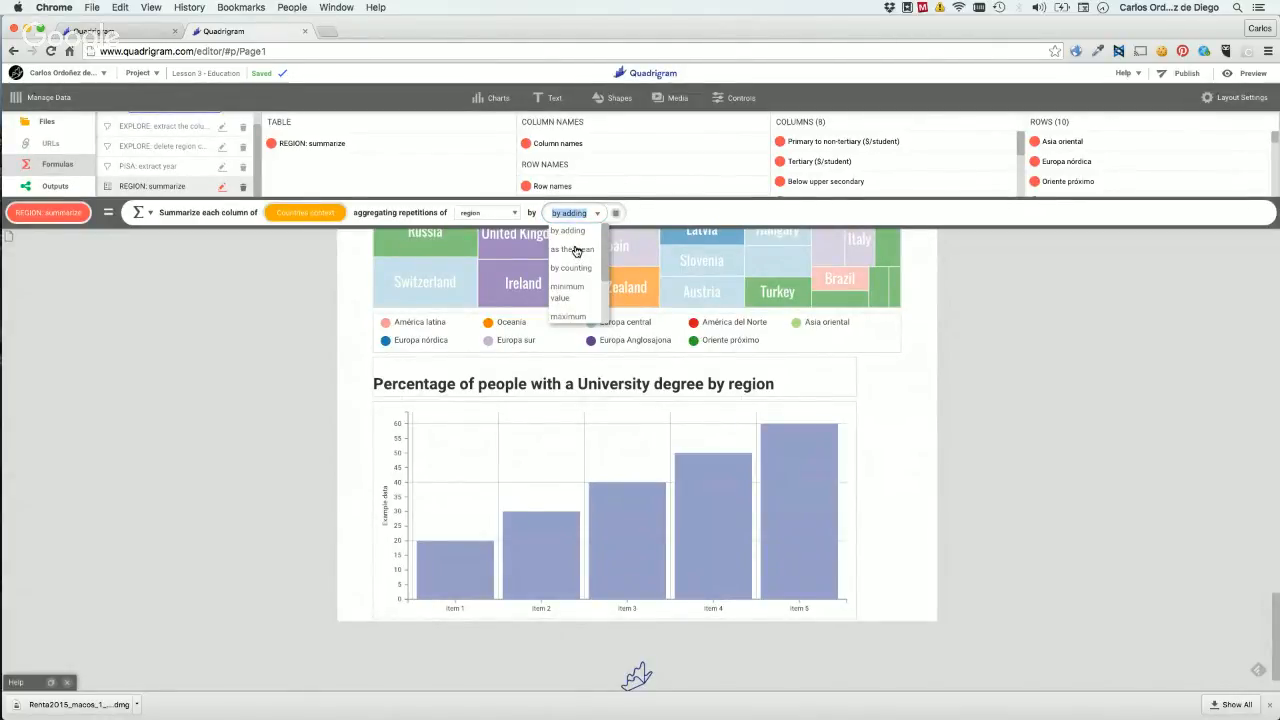
{"action": "left_click", "coordinate": [576, 250]}
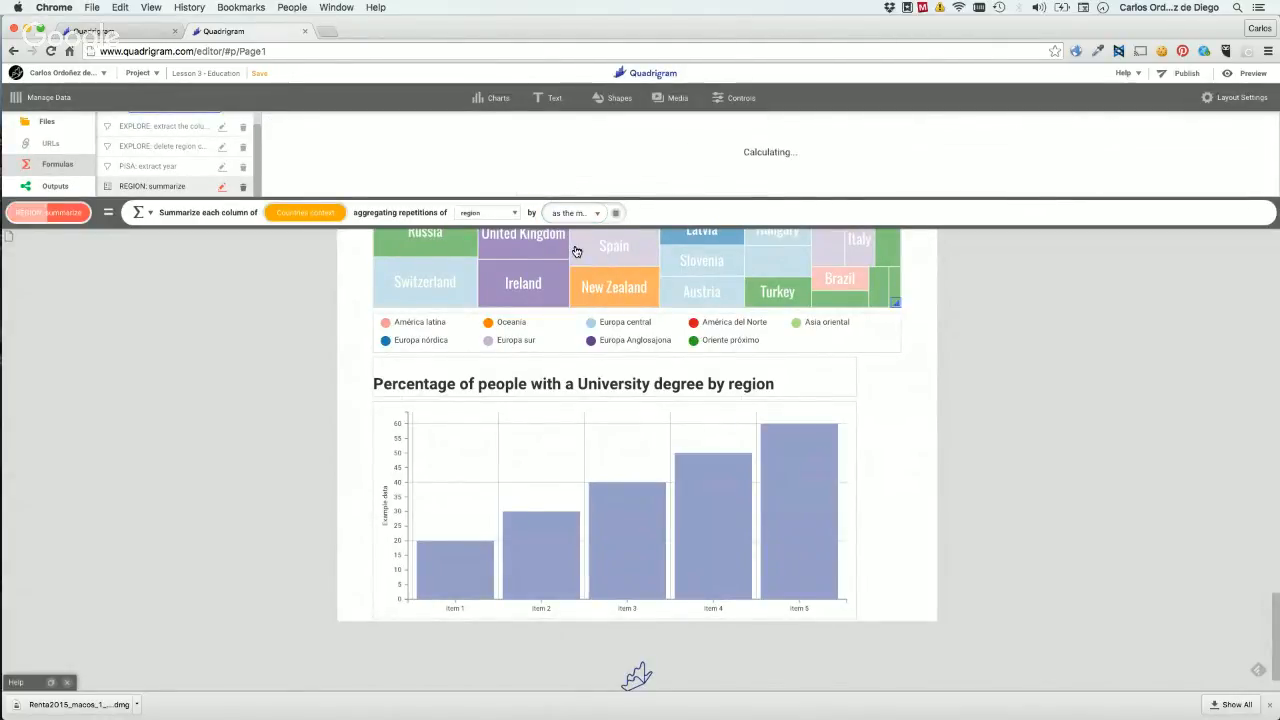
{"action": "left_click", "coordinate": [33, 219]}
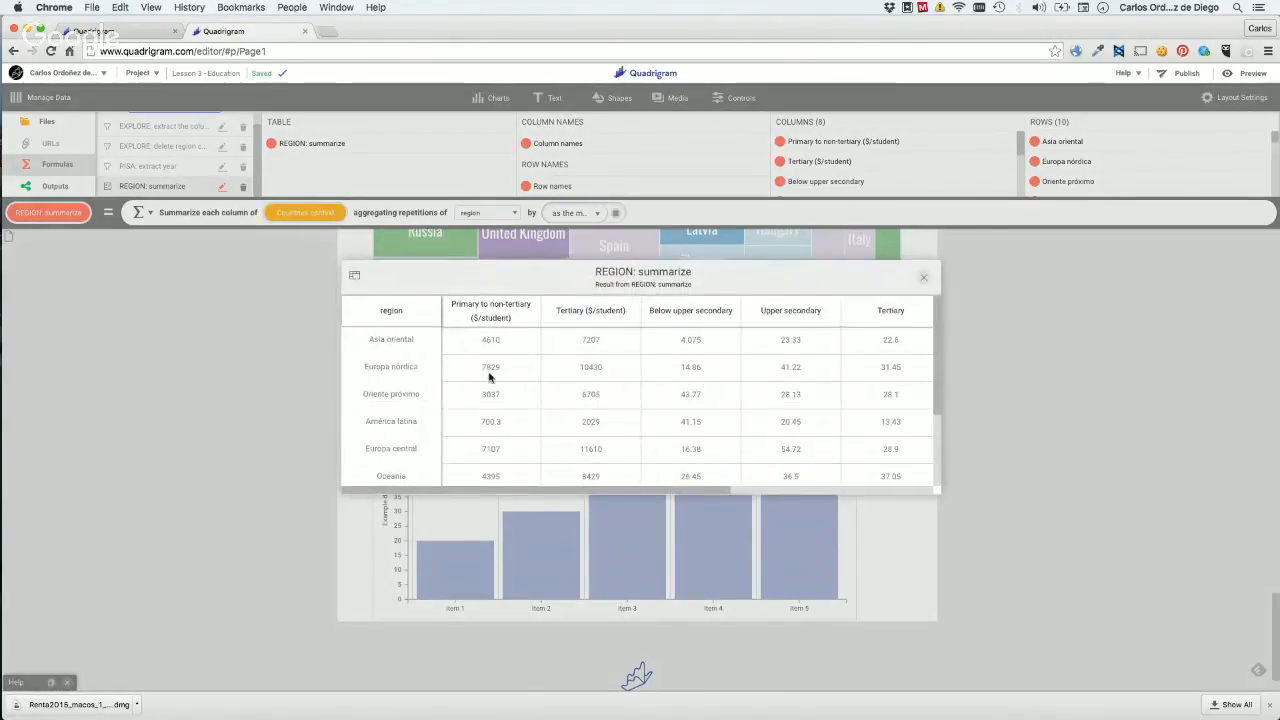
{"action": "scroll", "coordinate": [670, 391], "scroll_direction": "right", "scroll_amount": 5}
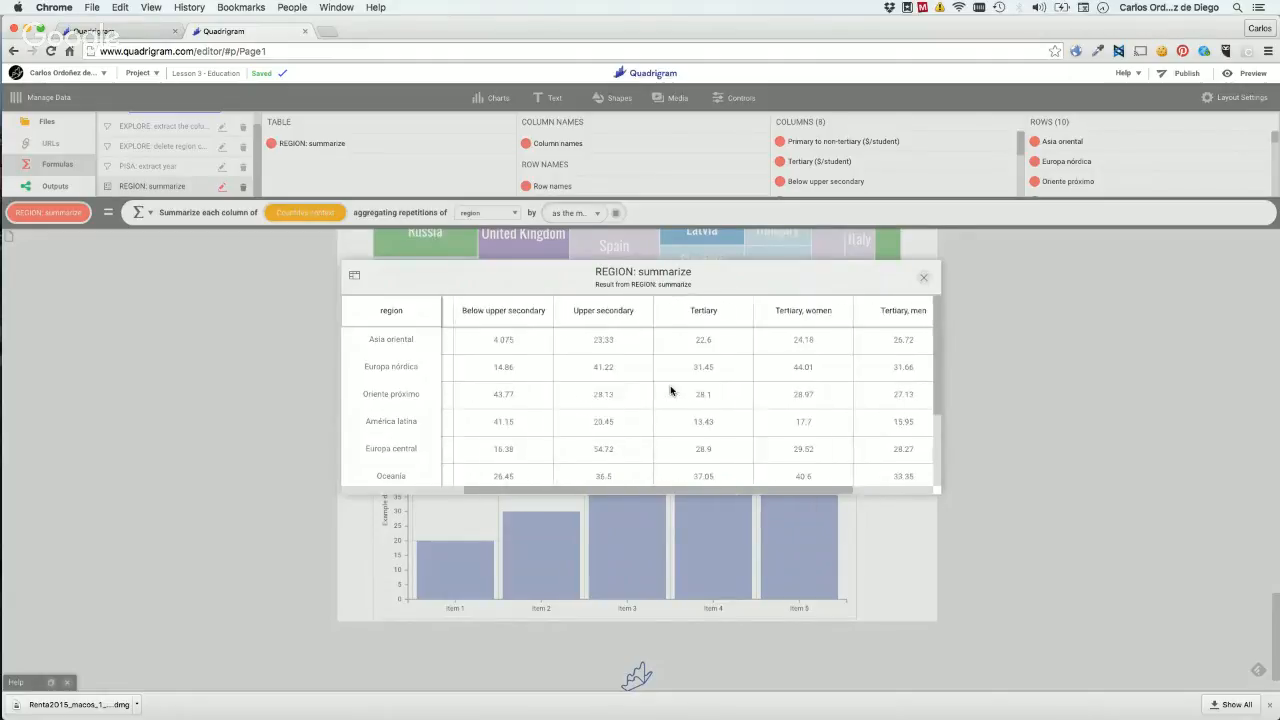
Examine the averaged values per region in the REGION: summarize result table, across all columns from spending per student to country.
{"action": "scroll", "coordinate": [670, 391], "scroll_direction": "right", "scroll_amount": 1}
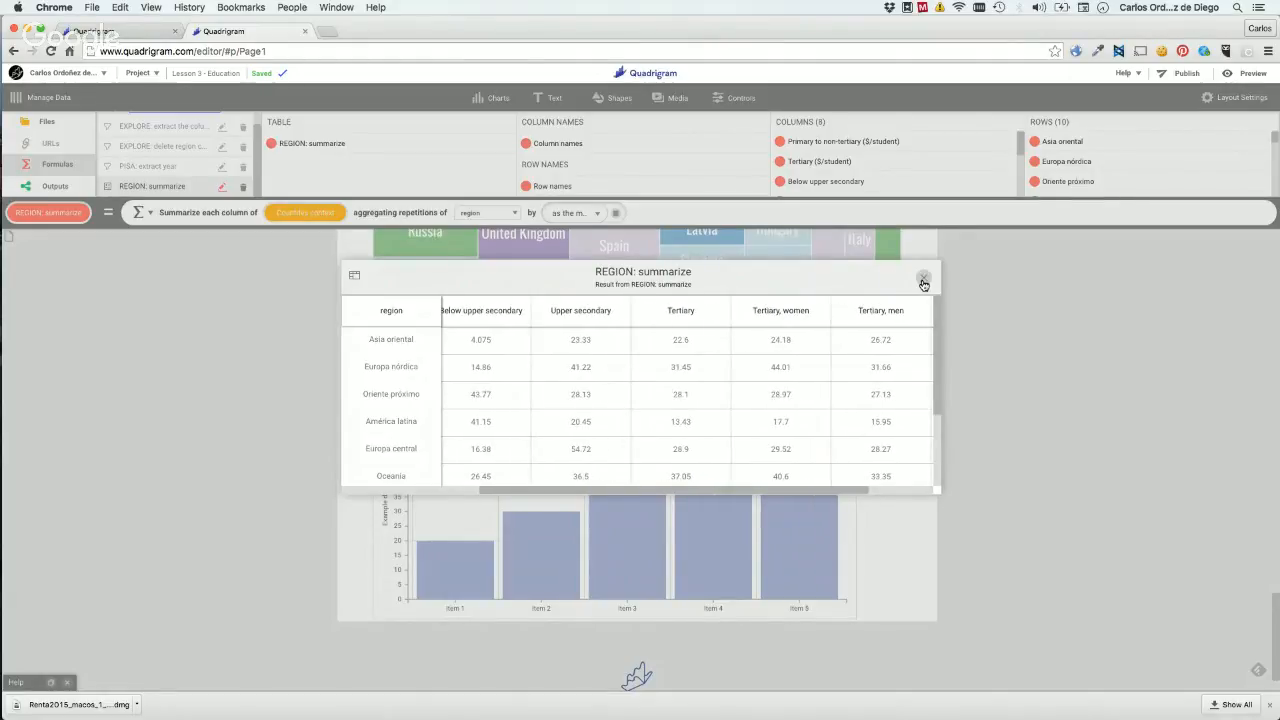
{"action": "left_click", "coordinate": [923, 281]}
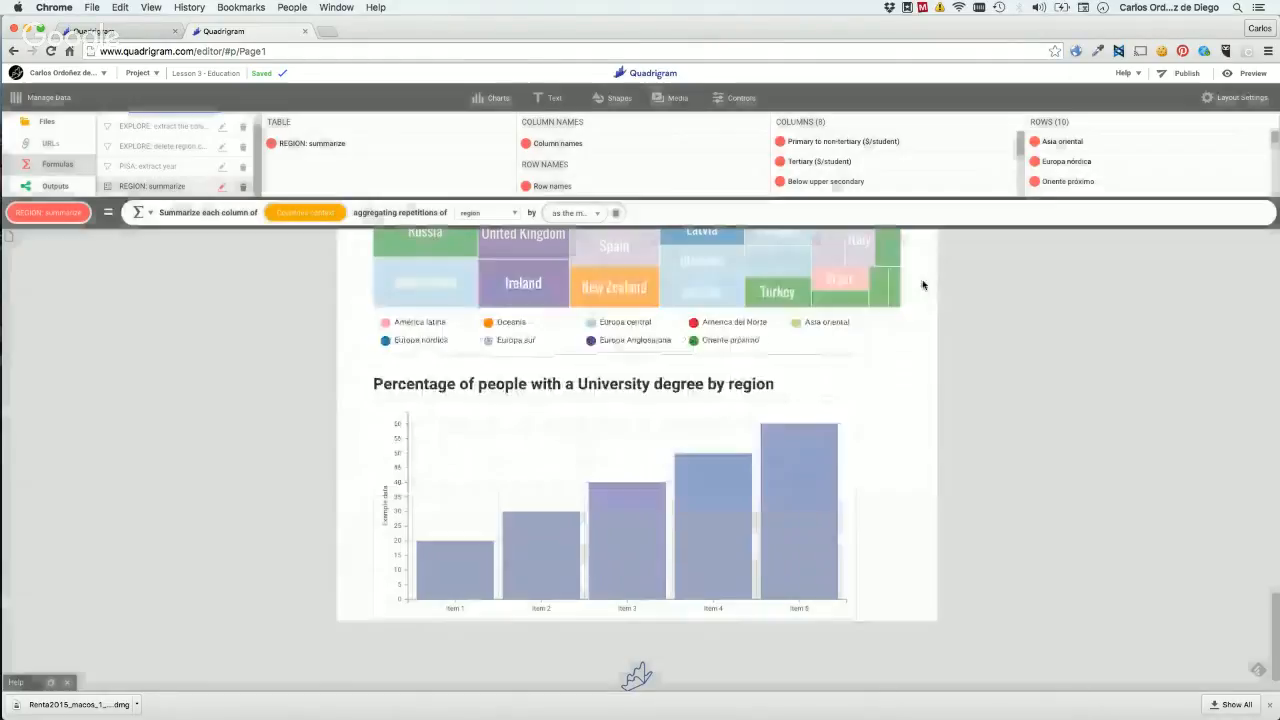
{"action": "left_click", "coordinate": [343, 146]}
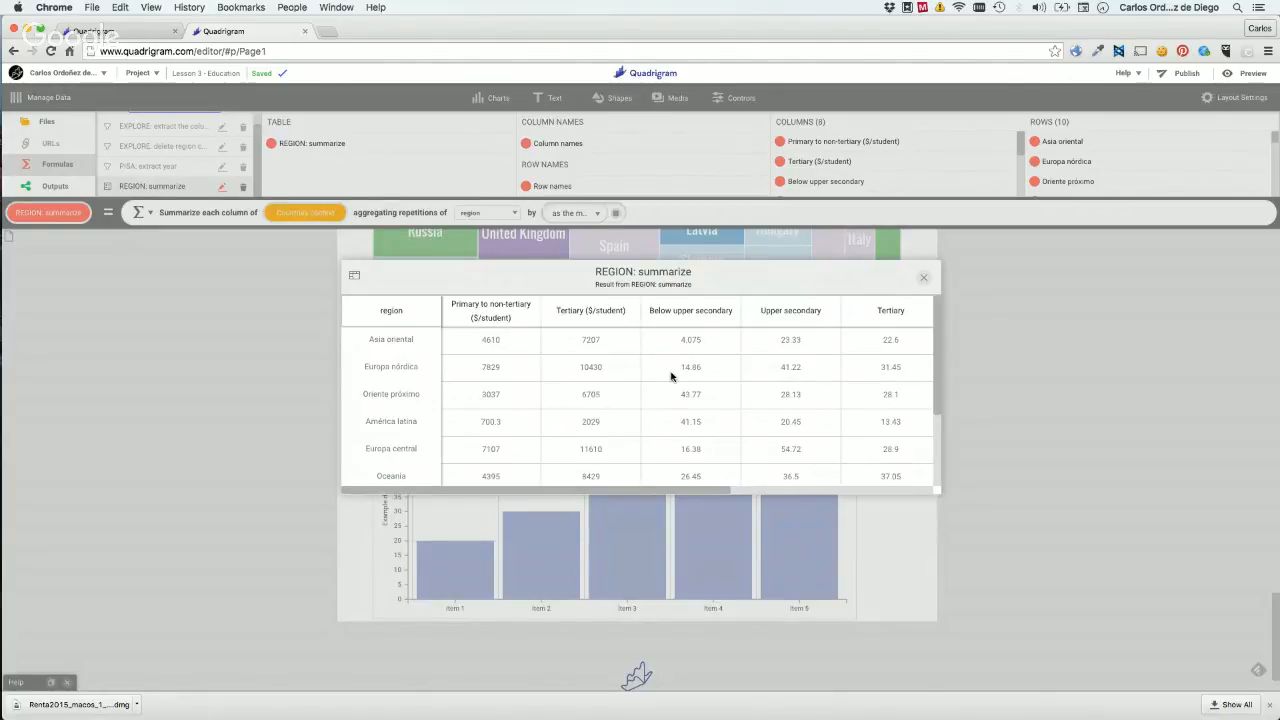
{"action": "scroll", "coordinate": [670, 376], "scroll_direction": "right", "scroll_amount": 5}
{"action": "scroll", "coordinate": [614, 408], "scroll_direction": "left", "scroll_amount": 3}
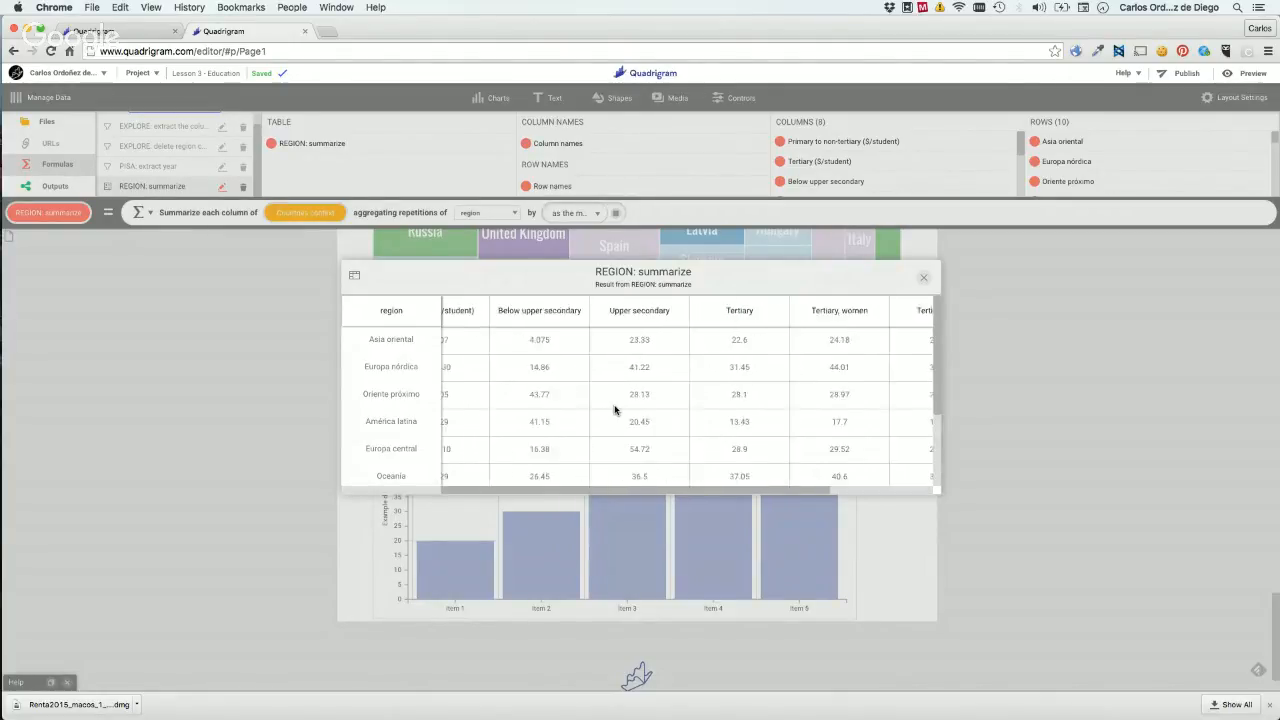
{"action": "scroll", "coordinate": [614, 408], "scroll_direction": "left", "scroll_amount": 4}
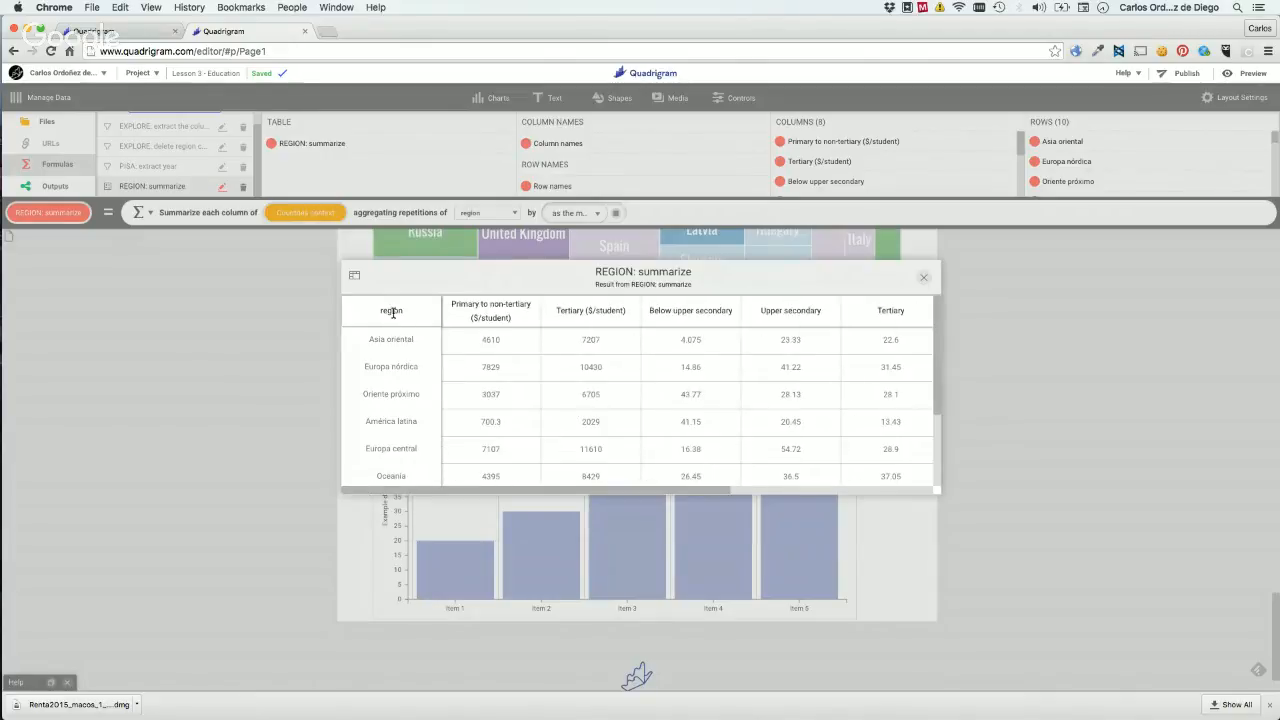
{"action": "scroll", "coordinate": [608, 436], "scroll_direction": "right", "scroll_amount": 4}
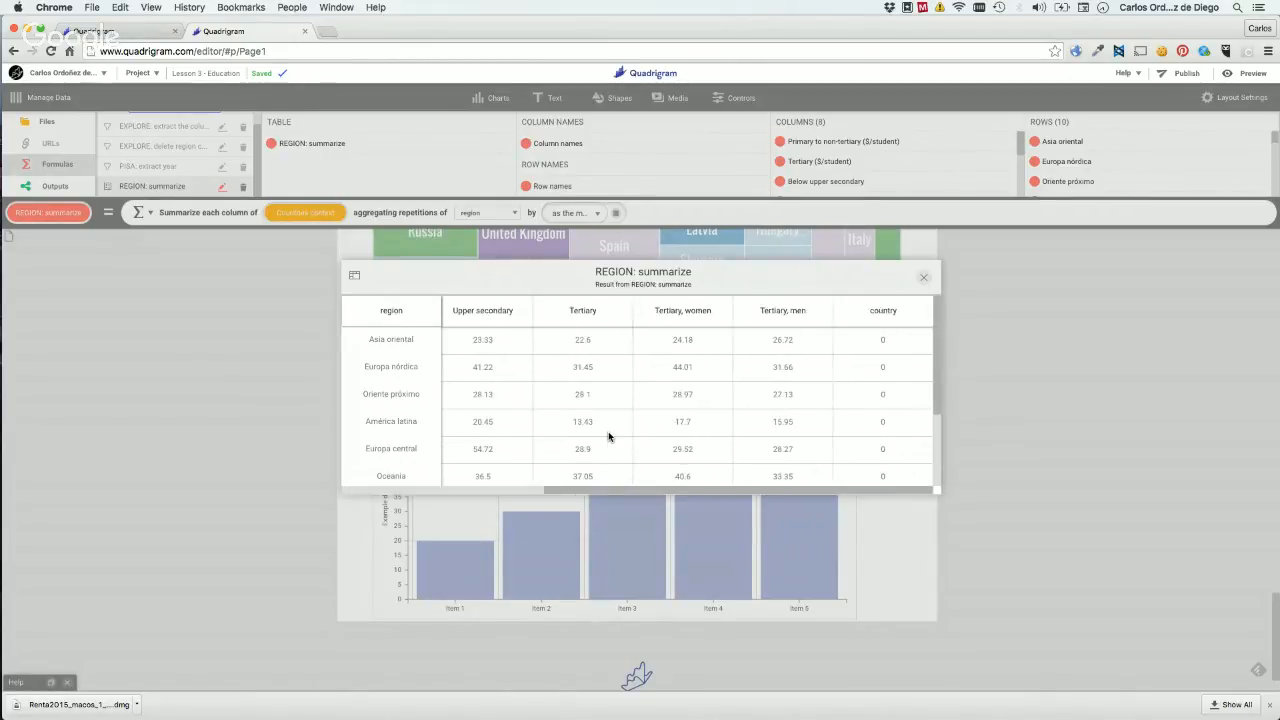
{"action": "scroll", "coordinate": [608, 436], "scroll_direction": "left", "scroll_amount": 4}
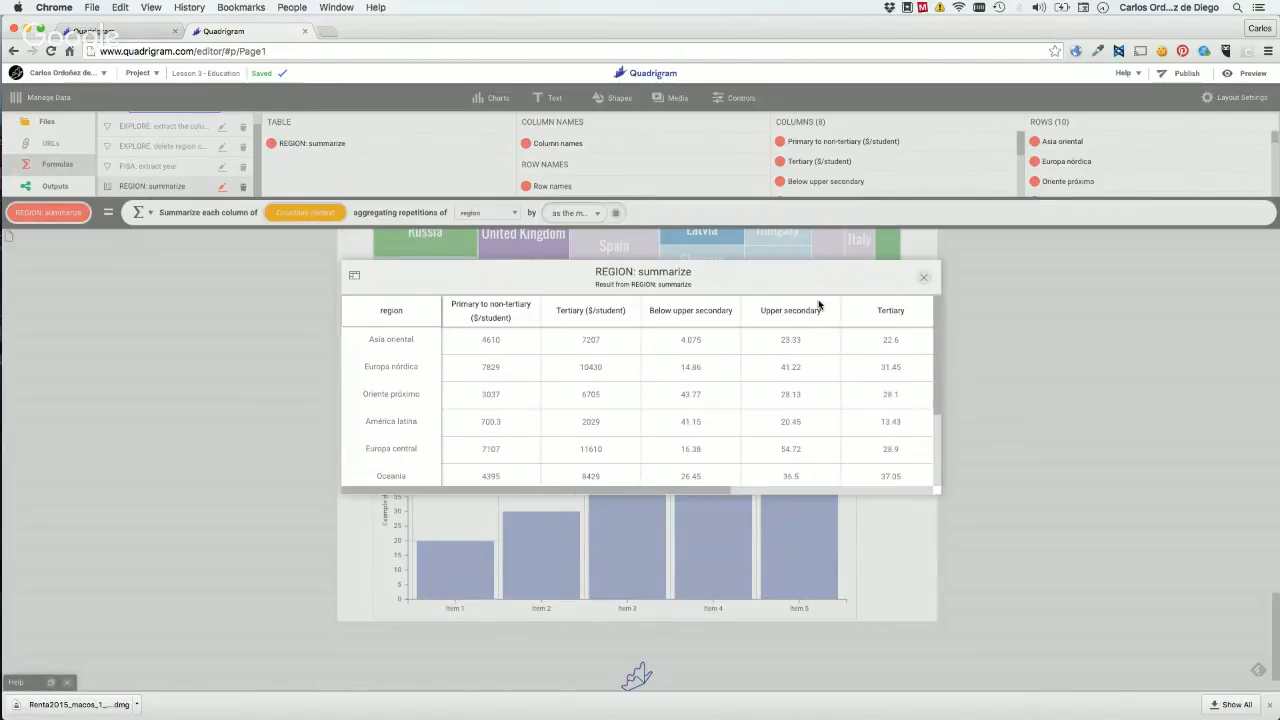
{"action": "left_click", "coordinate": [923, 277]}
Preview the Tertiary column of REGION: summarize and use it as the bar height of the University degree chart.
{"action": "left_click", "coordinate": [612, 465]}
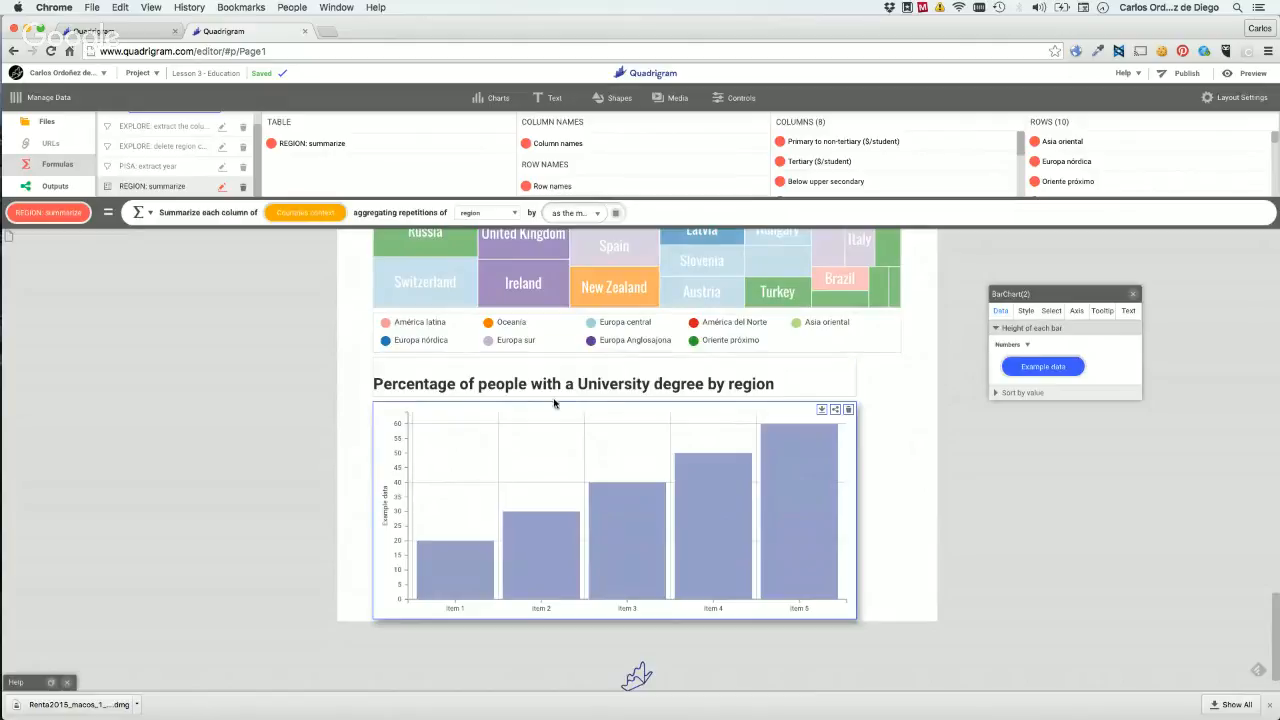
{"action": "scroll", "coordinate": [914, 150], "scroll_direction": "down", "scroll_amount": 3}
{"action": "scroll", "coordinate": [914, 150], "scroll_direction": "down", "scroll_amount": 2}
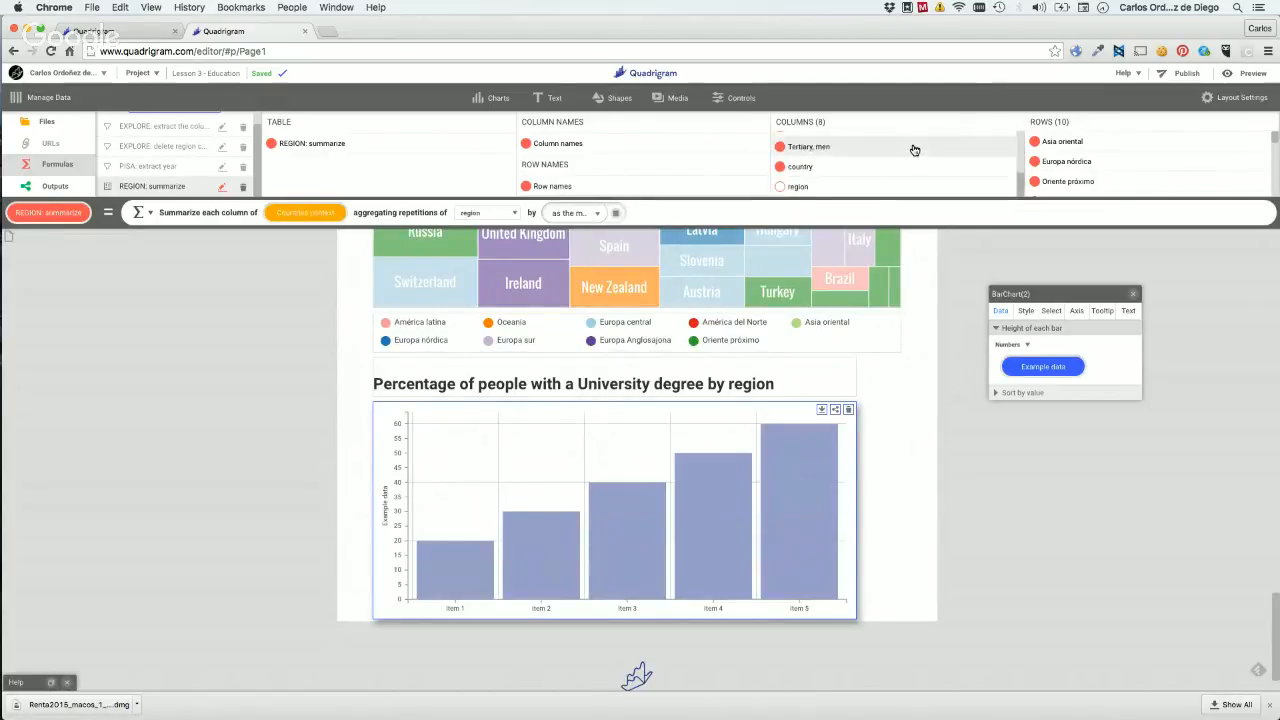
{"action": "scroll", "coordinate": [914, 150], "scroll_direction": "up", "scroll_amount": 2}
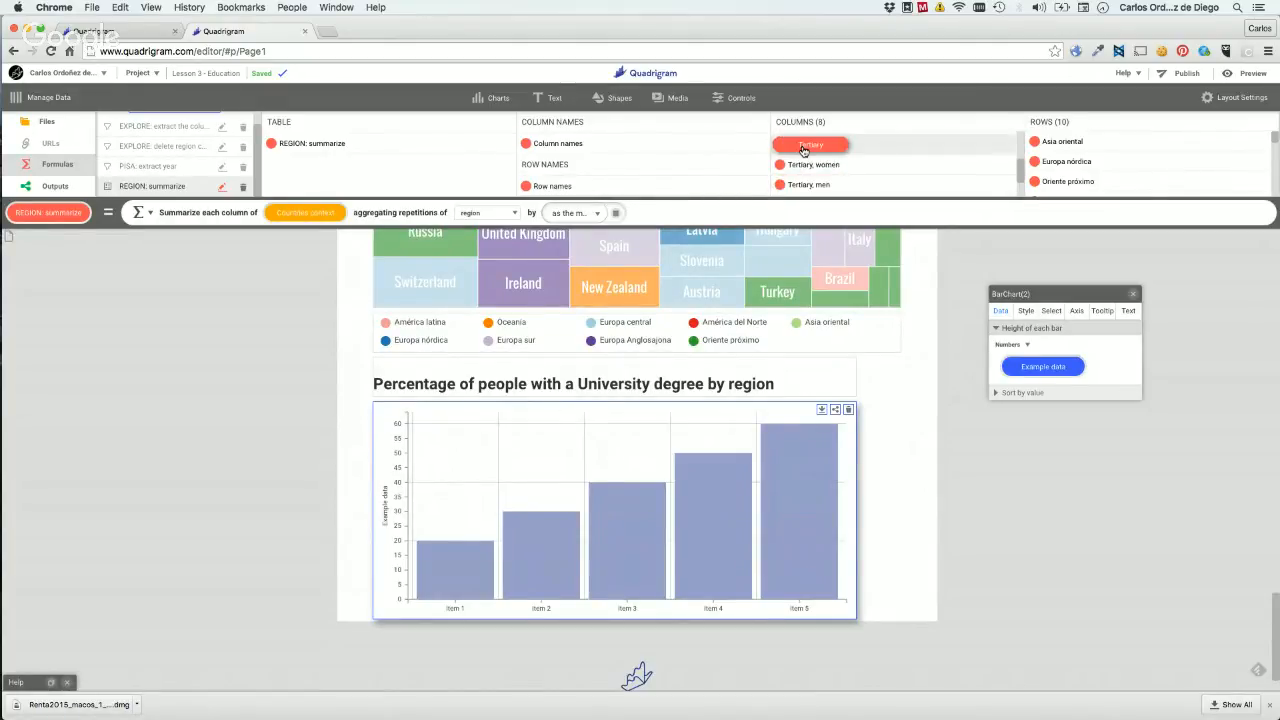
{"action": "left_click", "coordinate": [803, 147]}
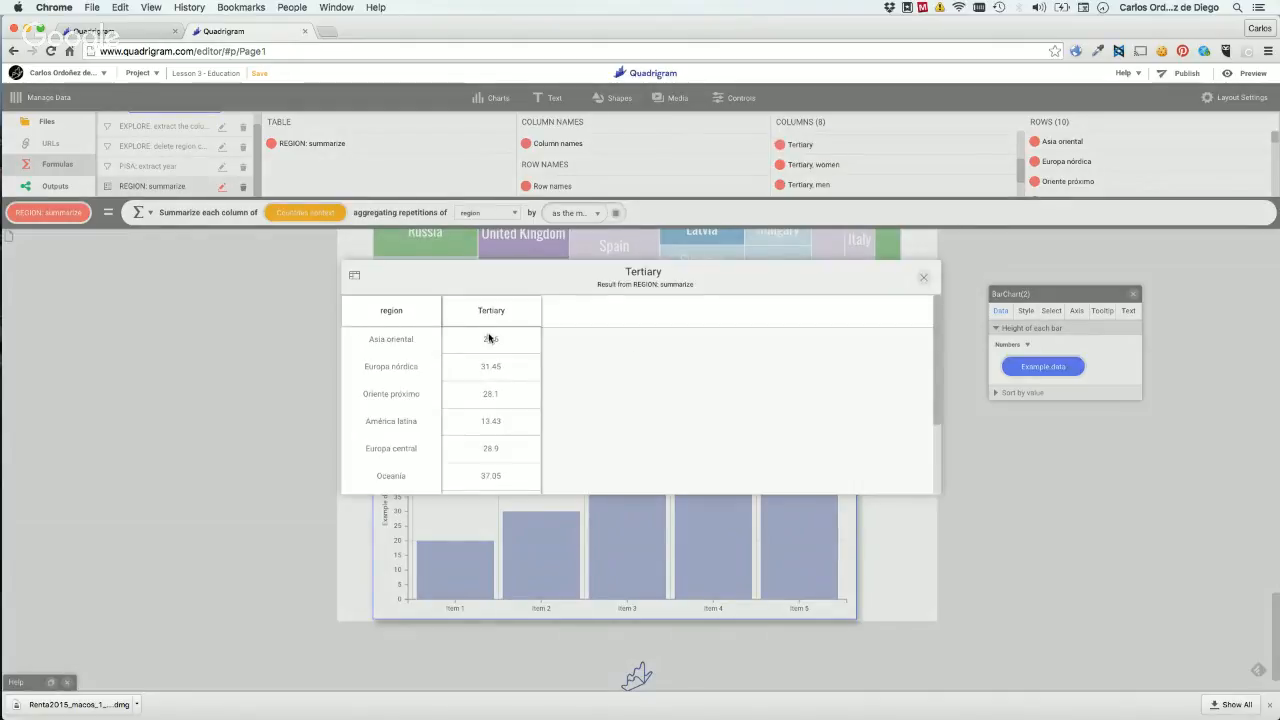
{"action": "left_click", "coordinate": [923, 277]}
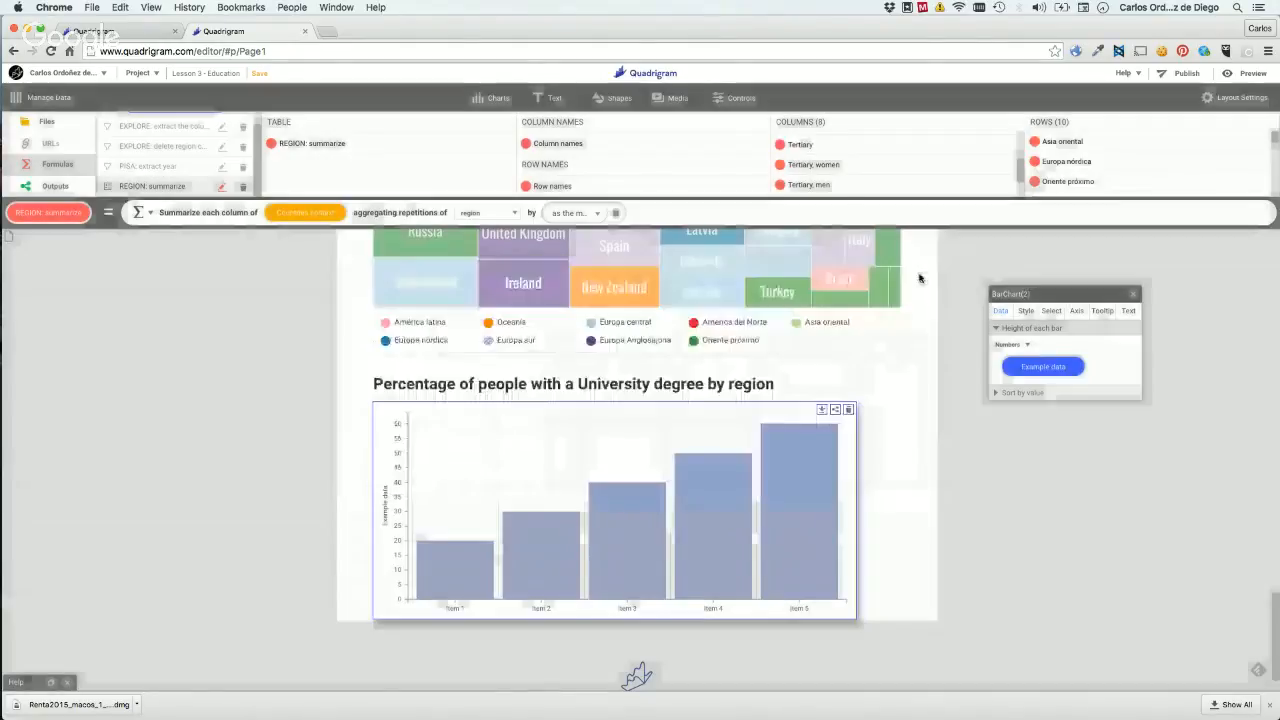
{"action": "left_click_drag", "start_coordinate": [946, 273], "coordinate": [1028, 371]}
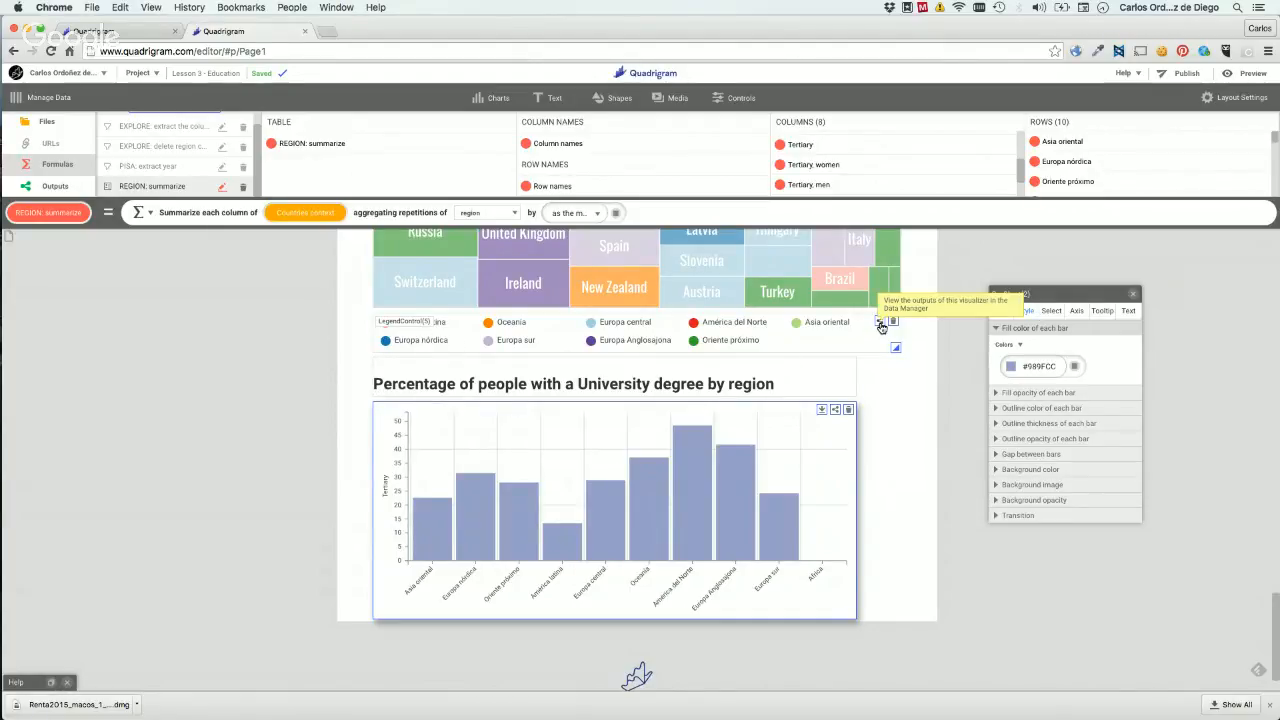
Try to color the University degree bars with the Colors of items output of the tree map's legend.
{"action": "left_click", "coordinate": [881, 325]}
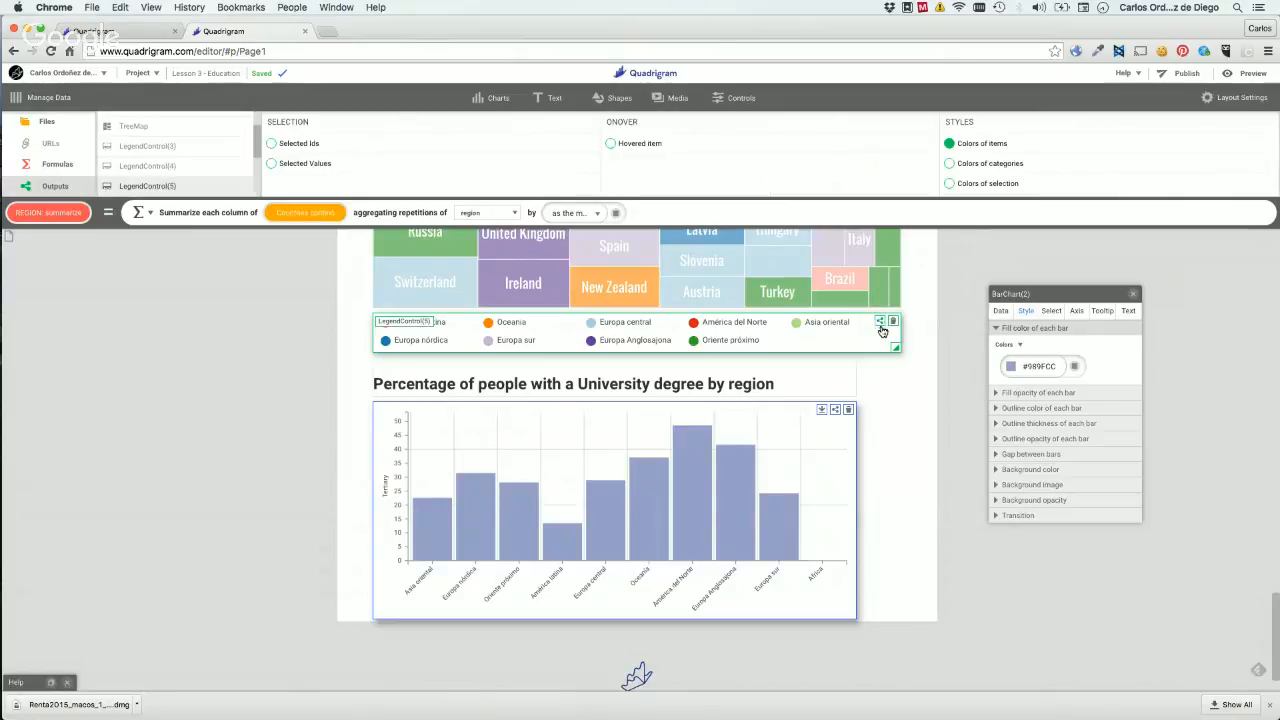
{"action": "left_click_drag", "start_coordinate": [991, 143], "coordinate": [1038, 367]}
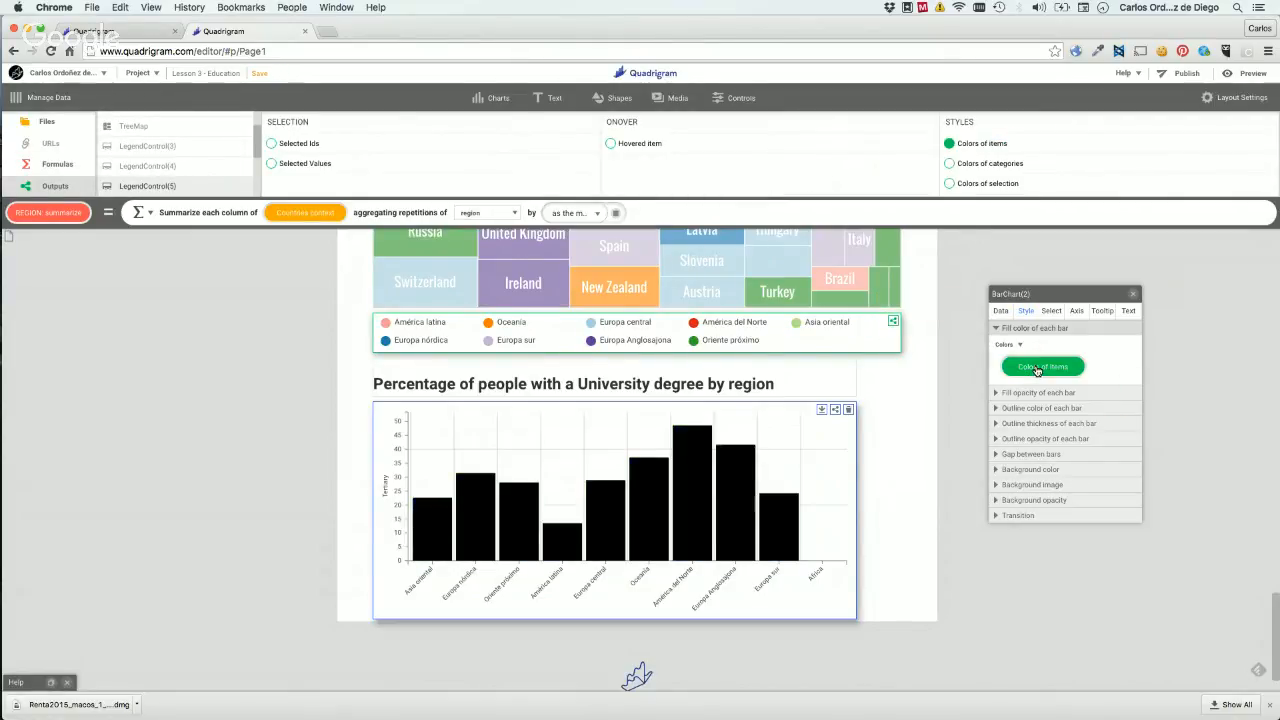
Check the style outputs of the tree map and the 2012 PISA bar chart for available category colors.
{"action": "scroll", "coordinate": [935, 328], "scroll_direction": "up", "scroll_amount": 5}
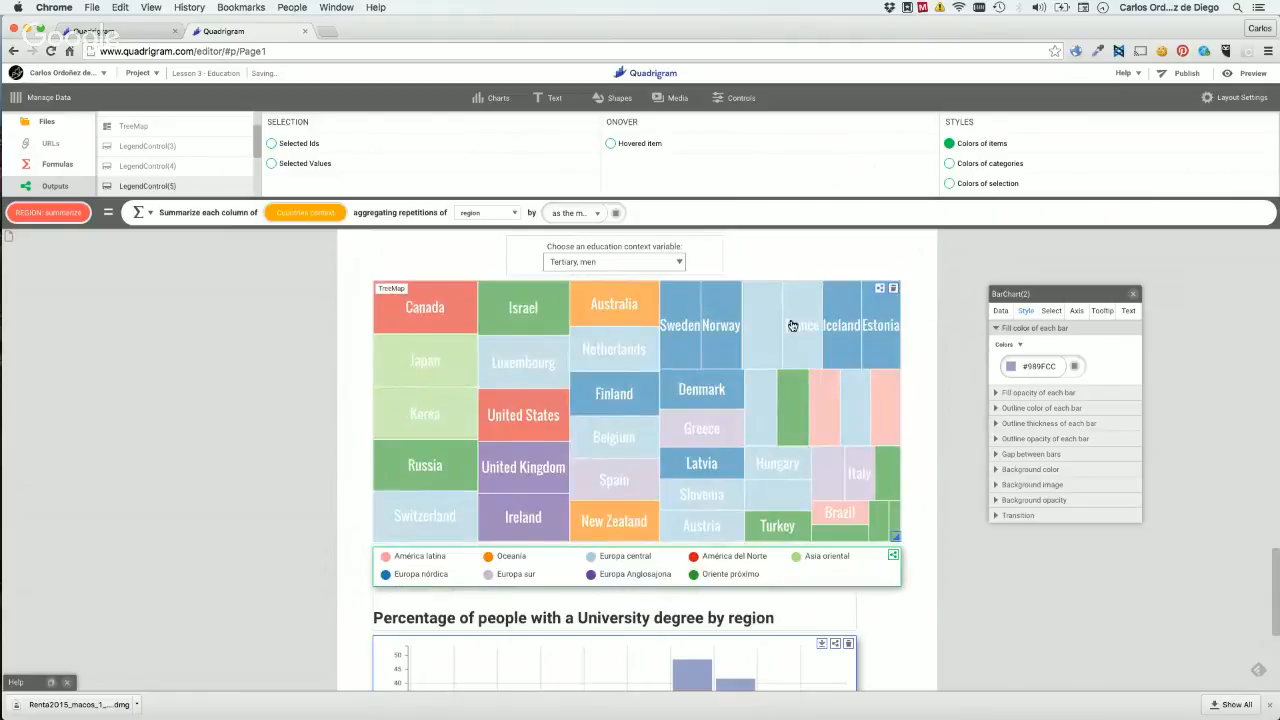
{"action": "left_click", "coordinate": [880, 290]}
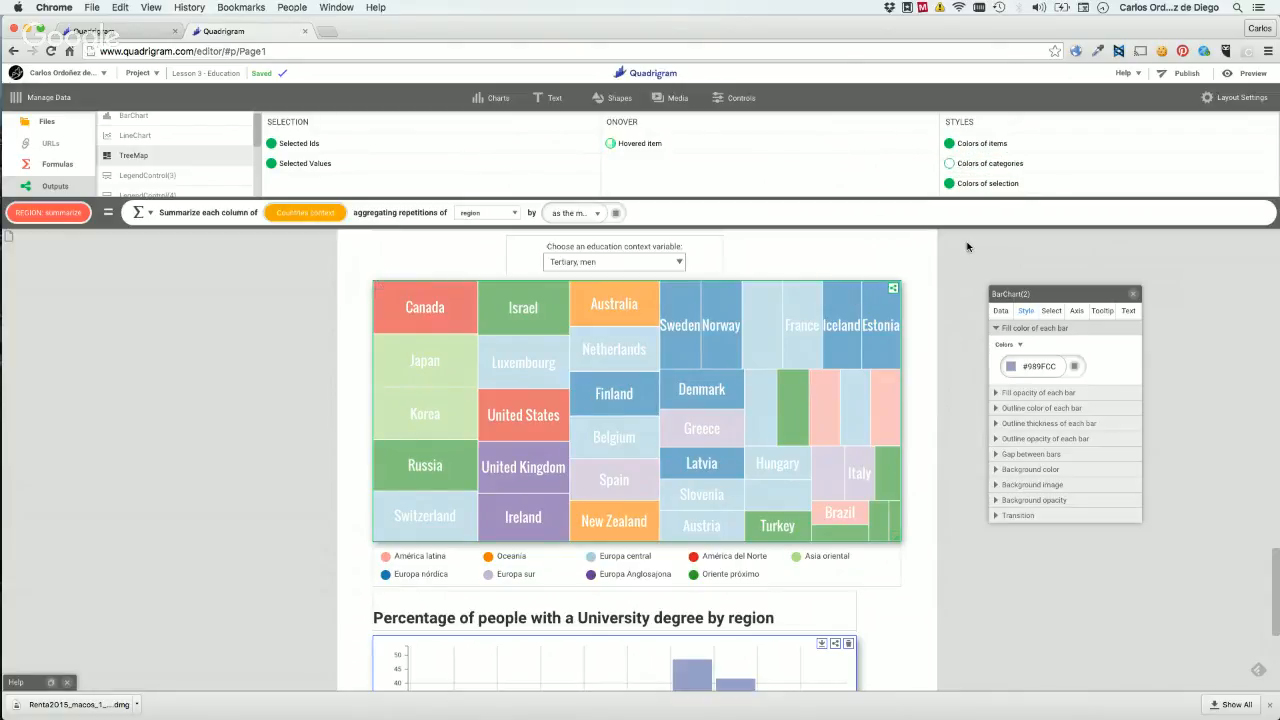
{"action": "scroll", "coordinate": [966, 247], "scroll_direction": "up", "scroll_amount": 8}
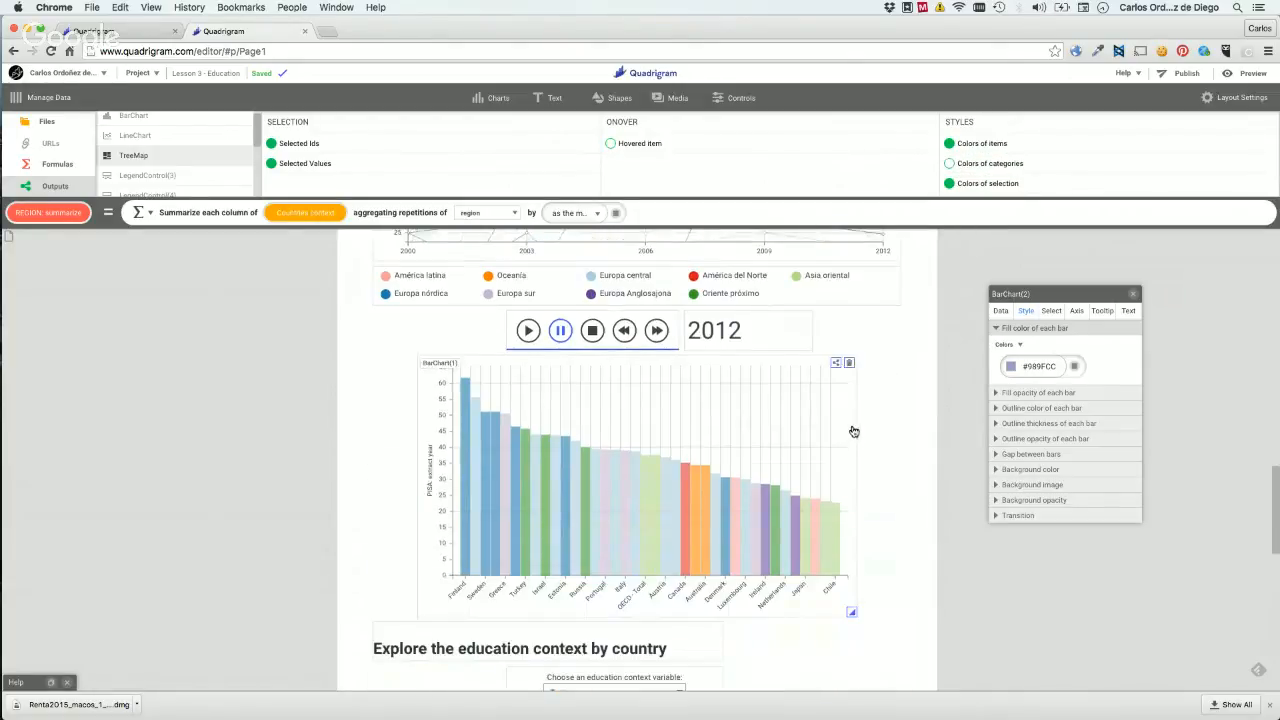
{"action": "left_click", "coordinate": [839, 364]}
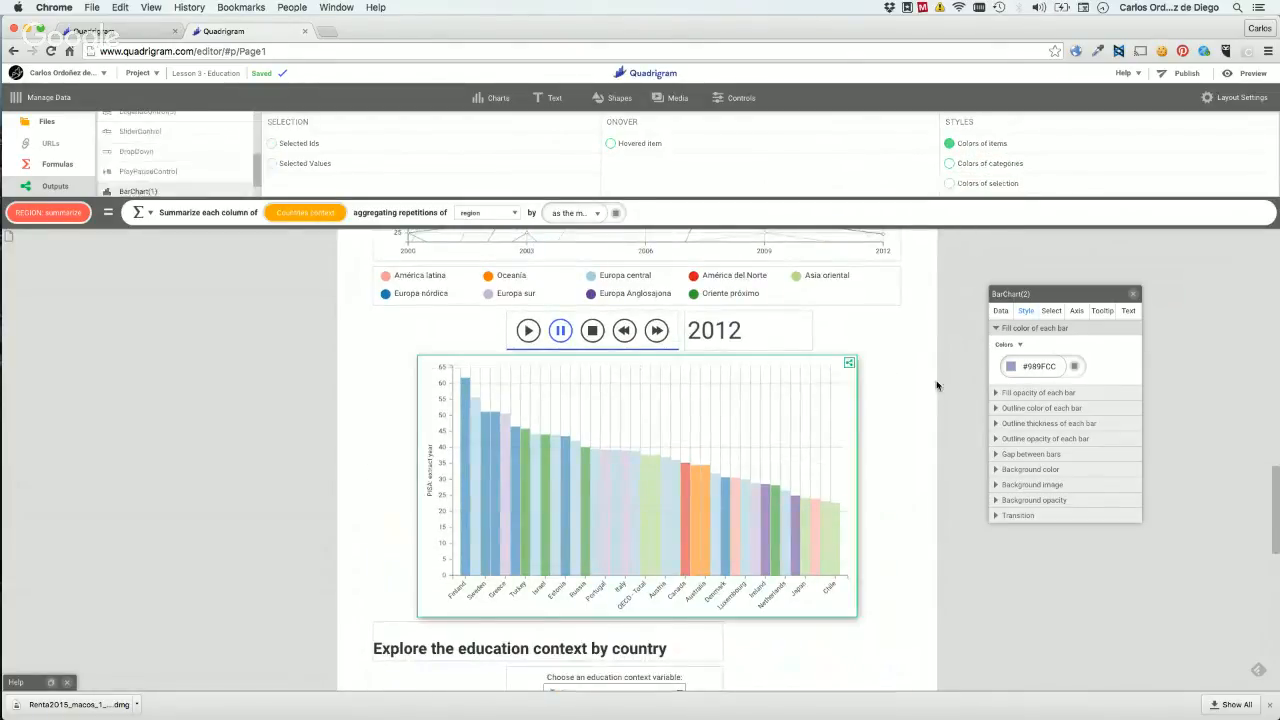
{"action": "scroll", "coordinate": [934, 380], "scroll_direction": "up", "scroll_amount": 6}
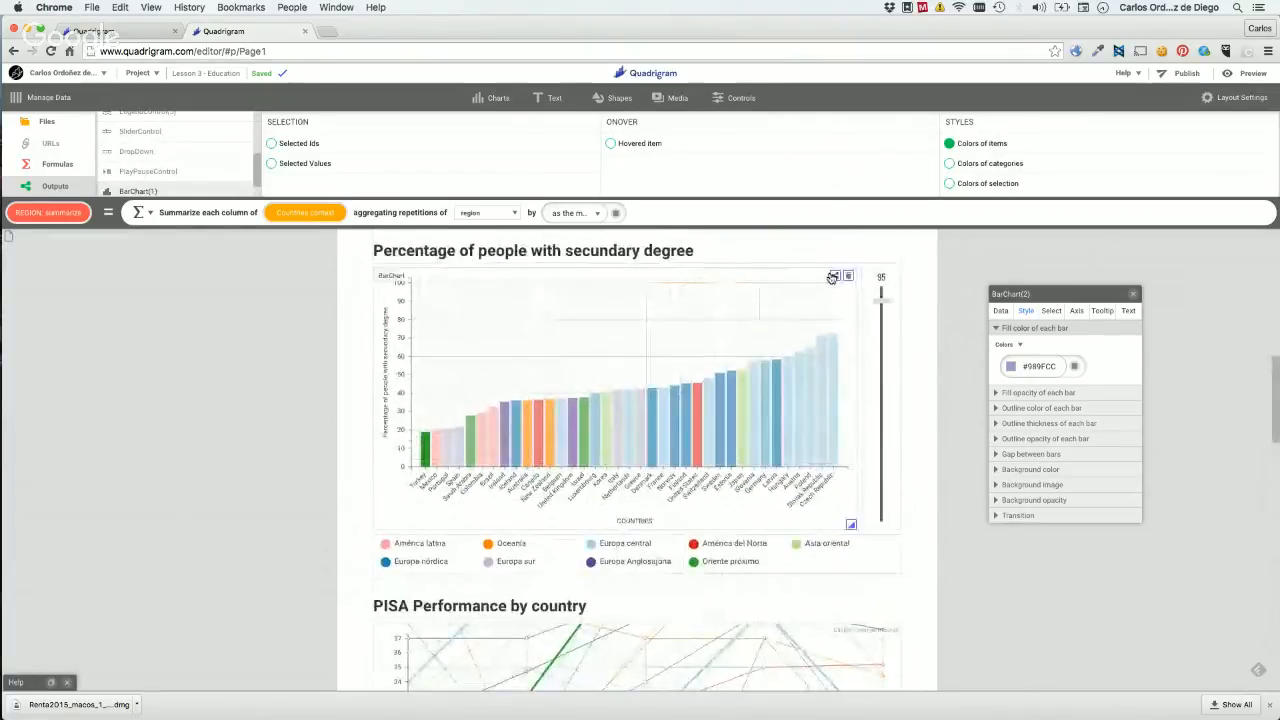
Preview the secundary degree chart's Colors of categories output and apply it as fill color of the University degree bars.
{"action": "left_click", "coordinate": [836, 278]}
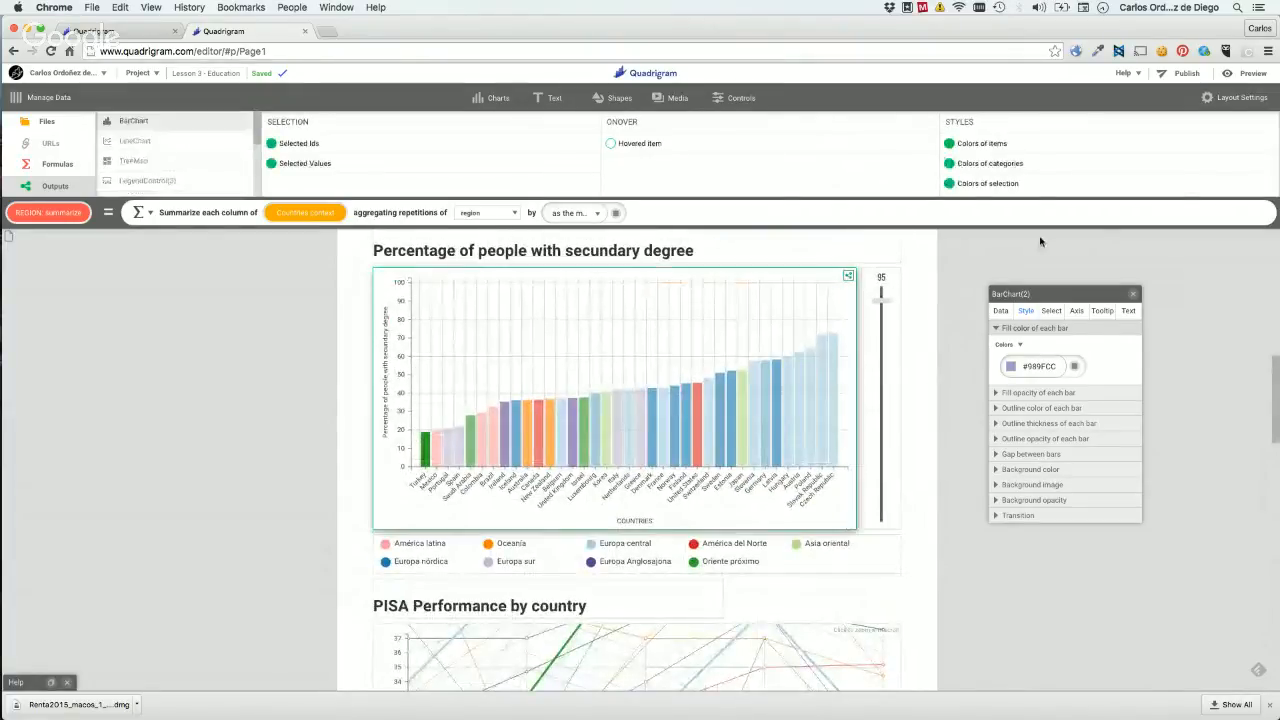
{"action": "left_click", "coordinate": [986, 165]}
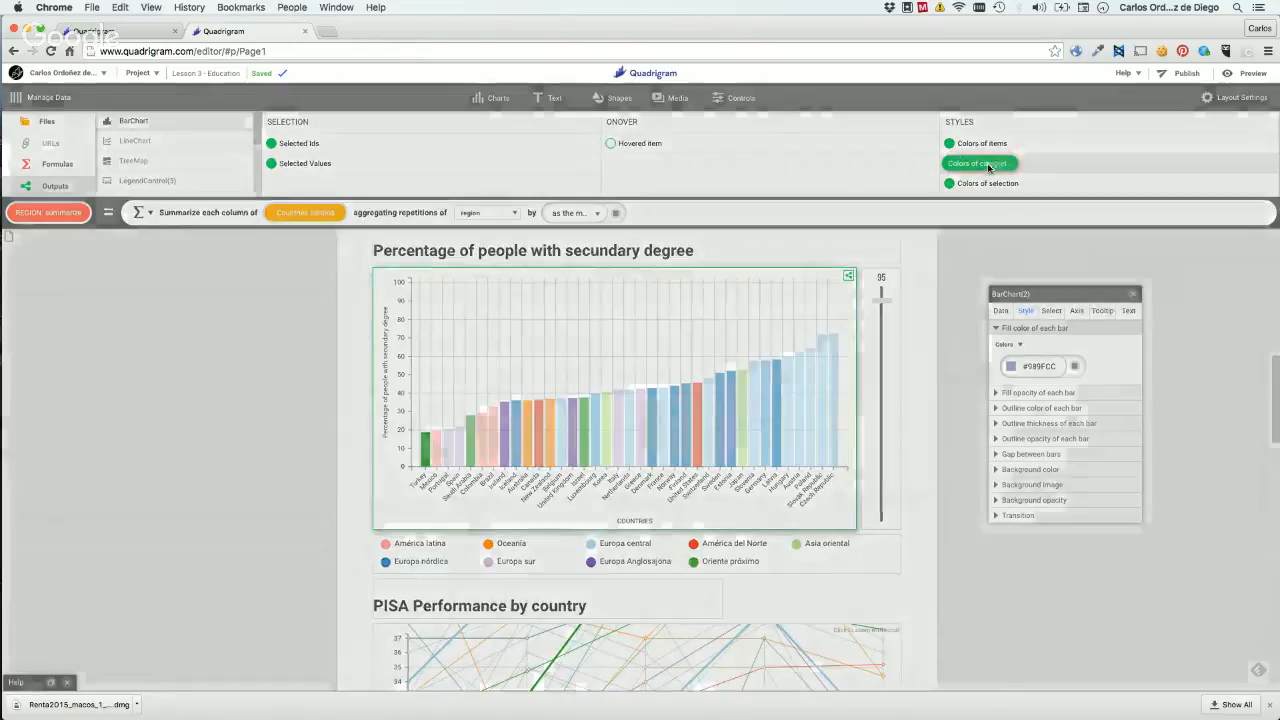
{"action": "left_click", "coordinate": [923, 279]}
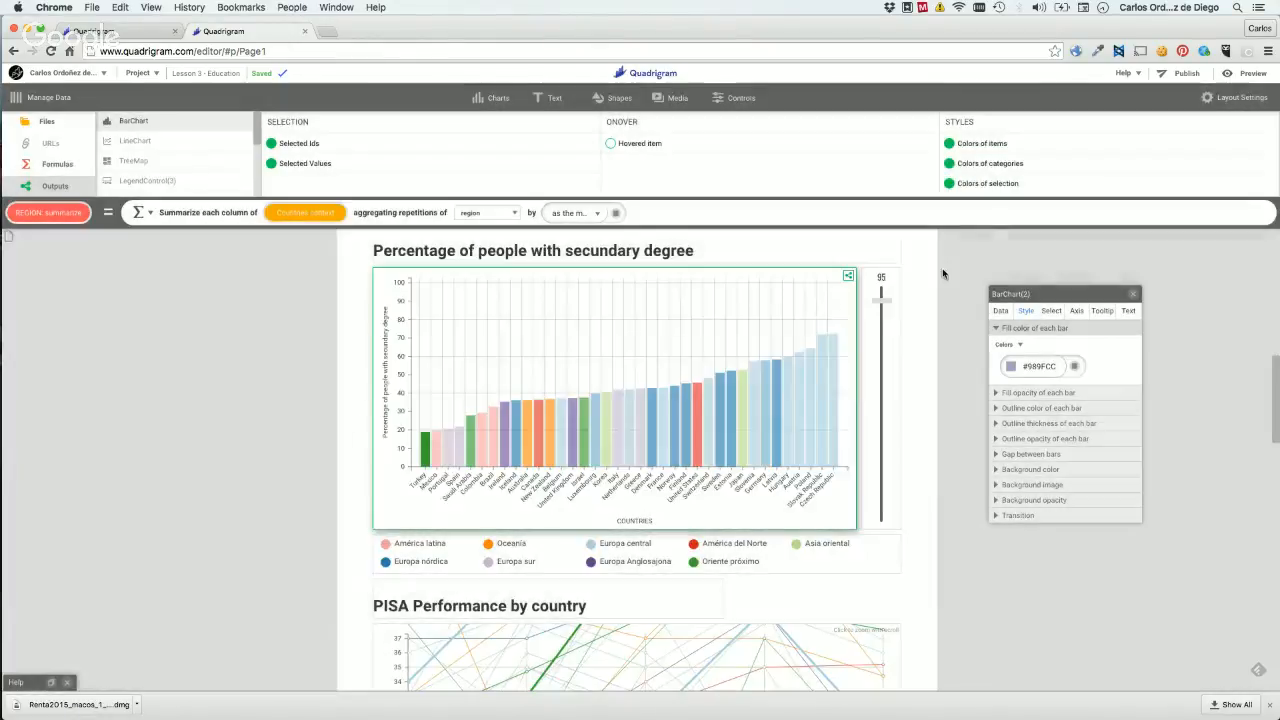
{"action": "left_click_drag", "start_coordinate": [975, 163], "coordinate": [1056, 344]}
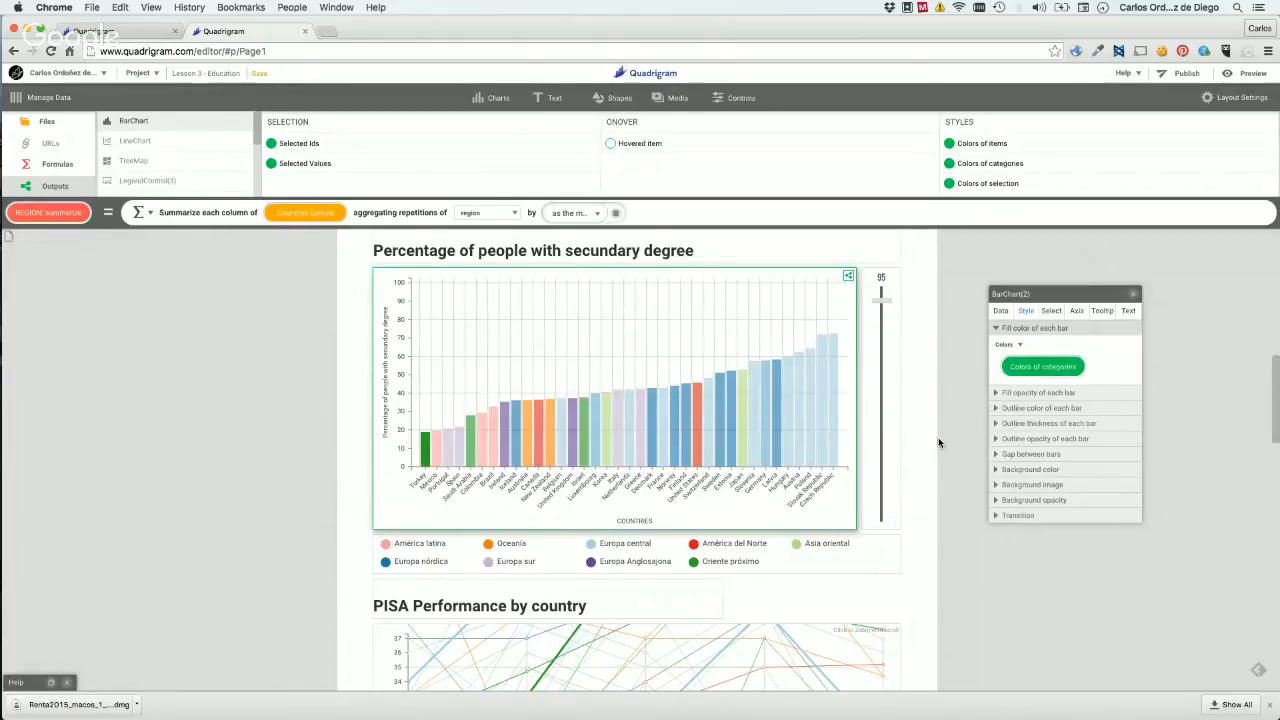
{"action": "scroll", "coordinate": [938, 437], "scroll_direction": "down", "scroll_amount": 10}
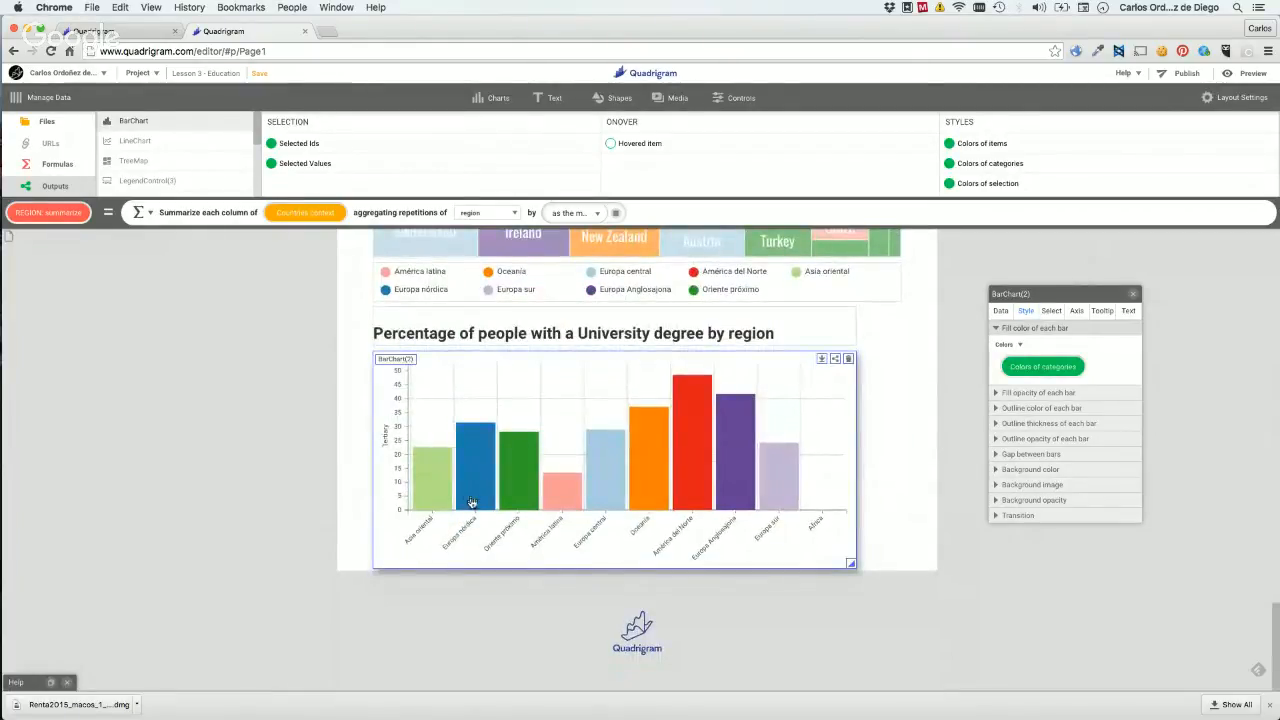
Preview the region color table from the Countries context colors file and use it as the bars' fill color.
{"action": "left_click", "coordinate": [35, 122]}
{"action": "left_click", "coordinate": [176, 183]}
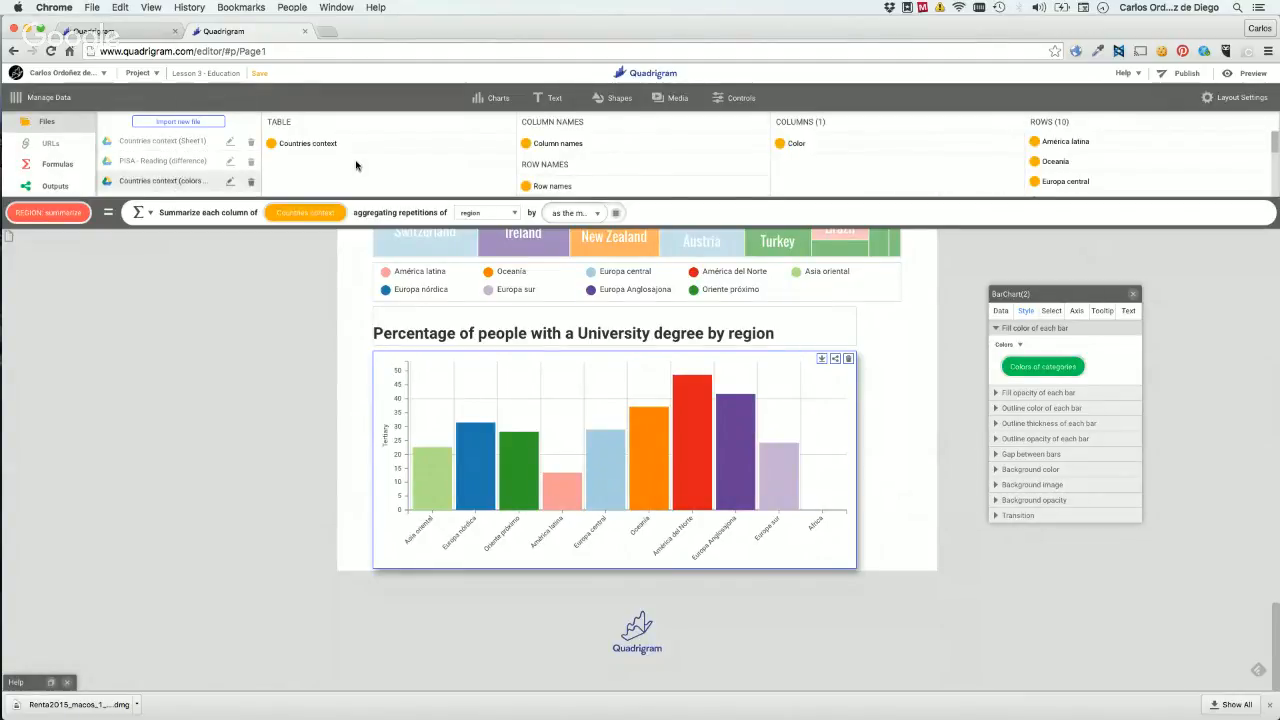
{"action": "left_click", "coordinate": [326, 150]}
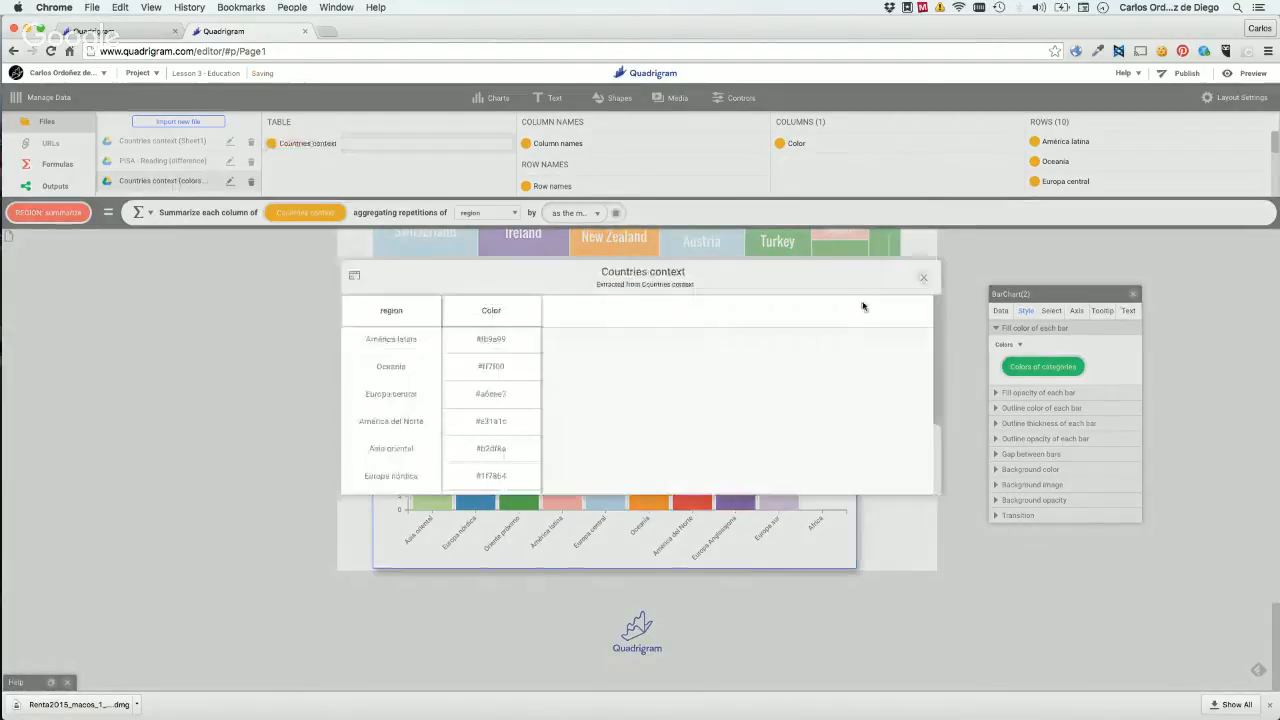
{"action": "left_click", "coordinate": [921, 280]}
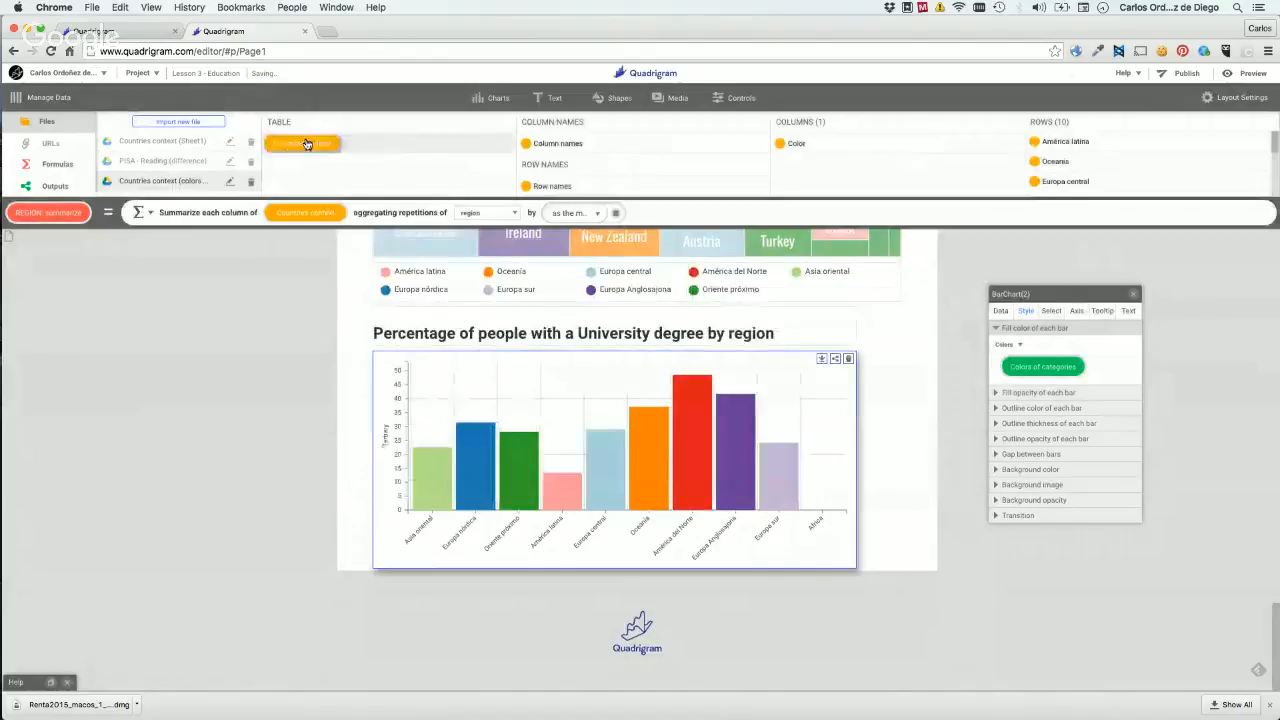
{"action": "left_click_drag", "start_coordinate": [318, 141], "coordinate": [1052, 372]}
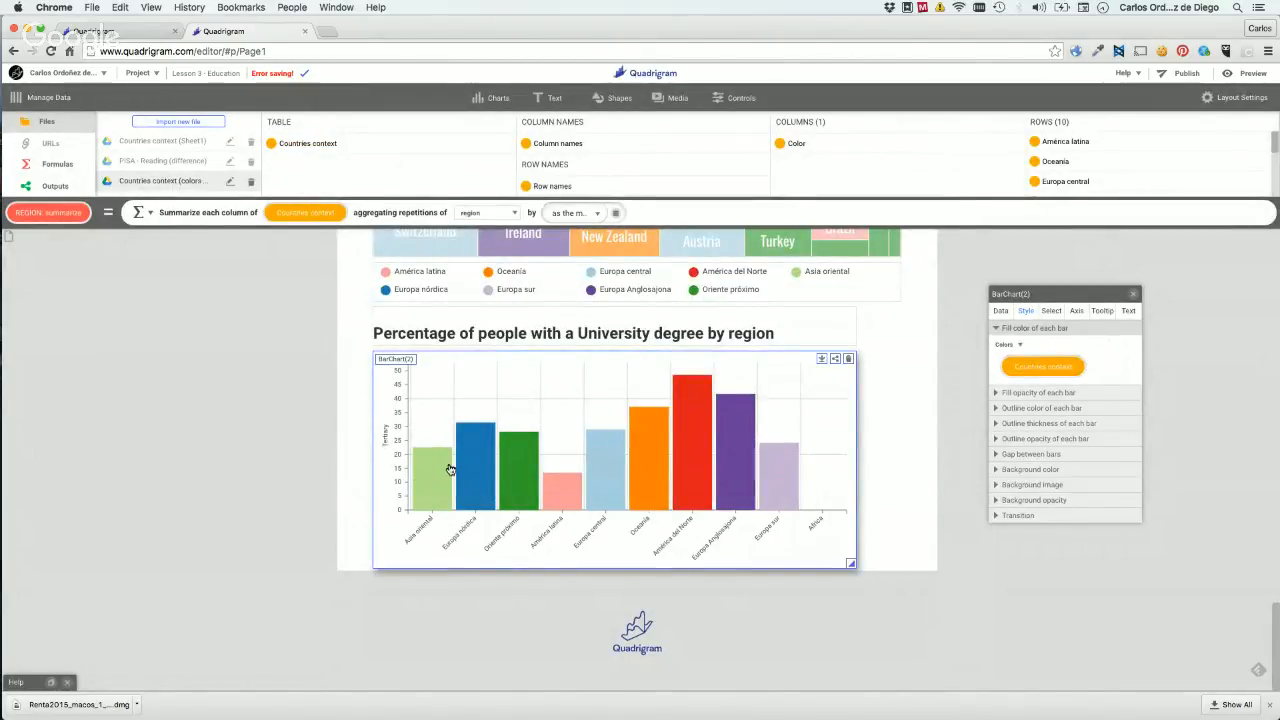
{"action": "left_click", "coordinate": [329, 143]}
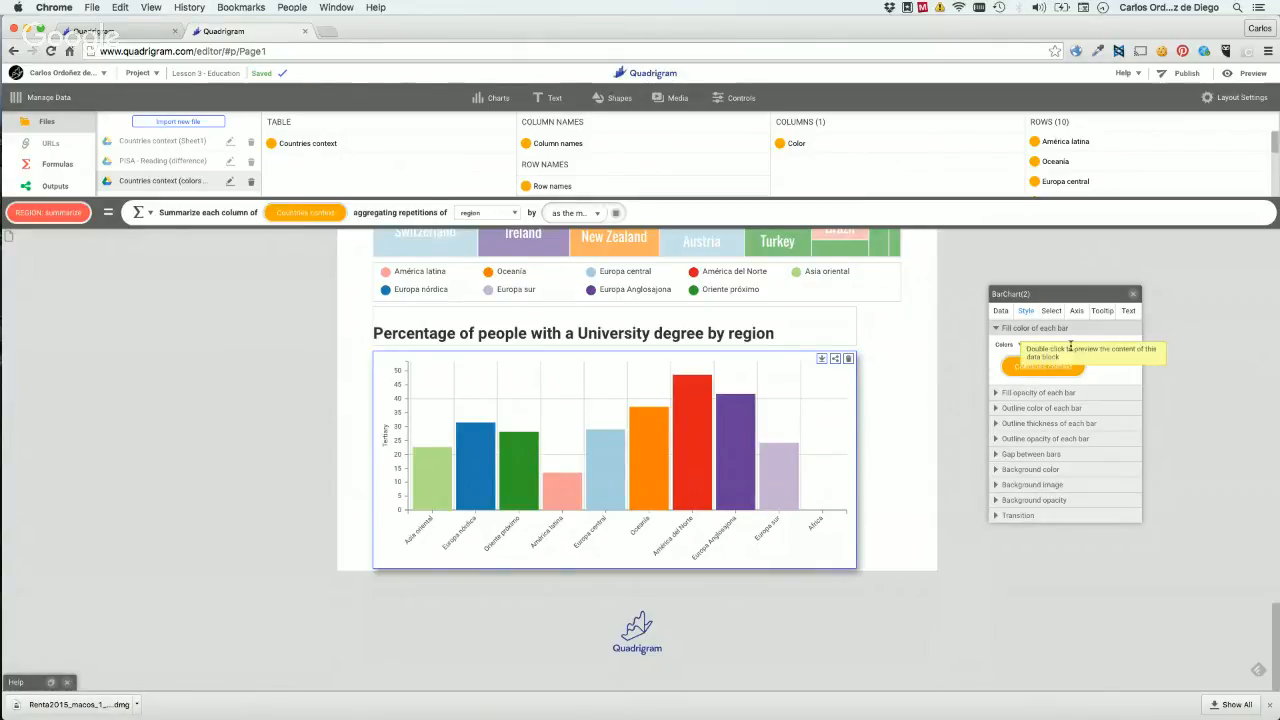
Set the fill opacity of the University degree bars to 60 percent and widen the chart to match the tree map.
{"action": "left_click", "coordinate": [1022, 396]}
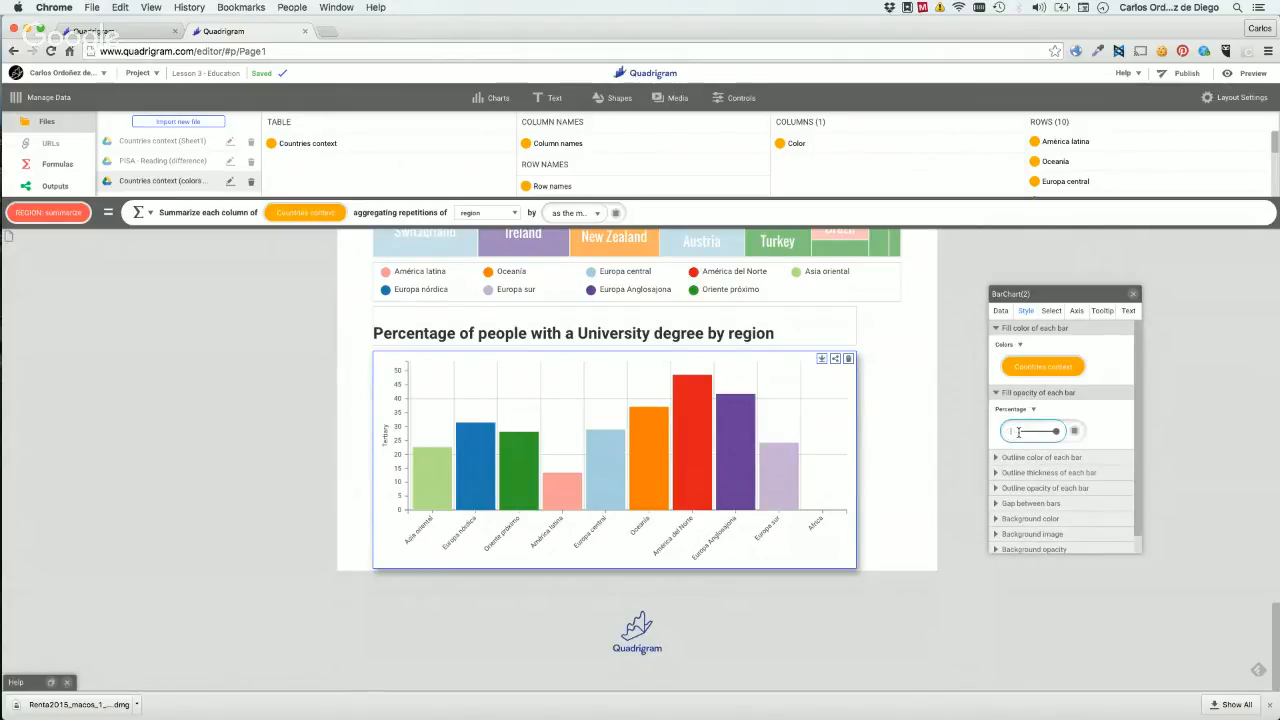
{"action": "type", "text": "60"}
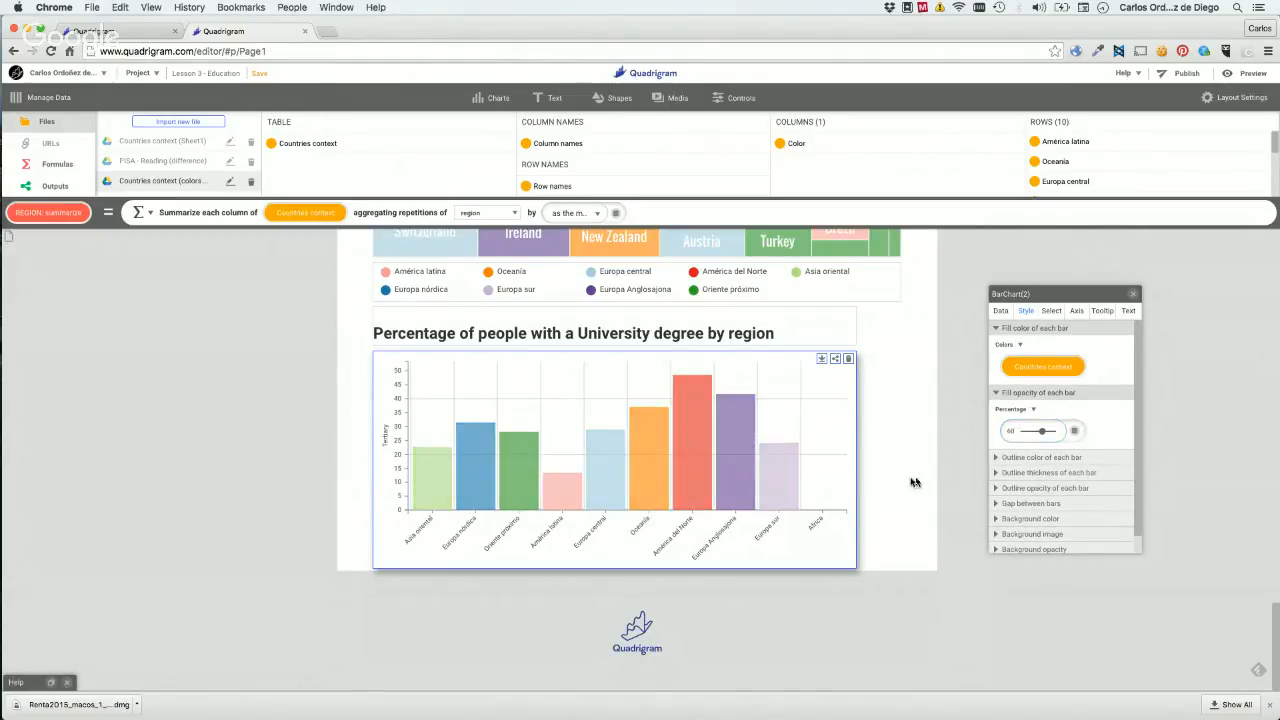
{"action": "left_click", "coordinate": [917, 480]}
{"action": "left_click", "coordinate": [800, 447]}
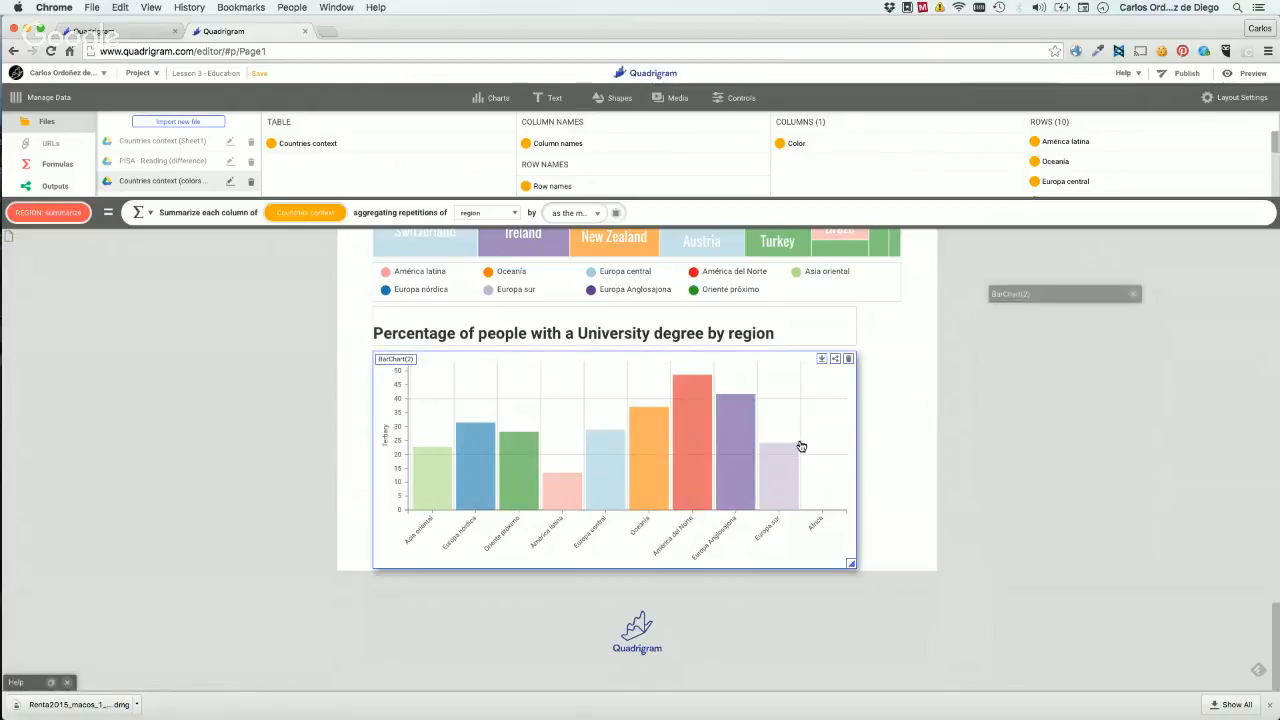
{"action": "left_click_drag", "start_coordinate": [853, 564], "coordinate": [897, 564]}
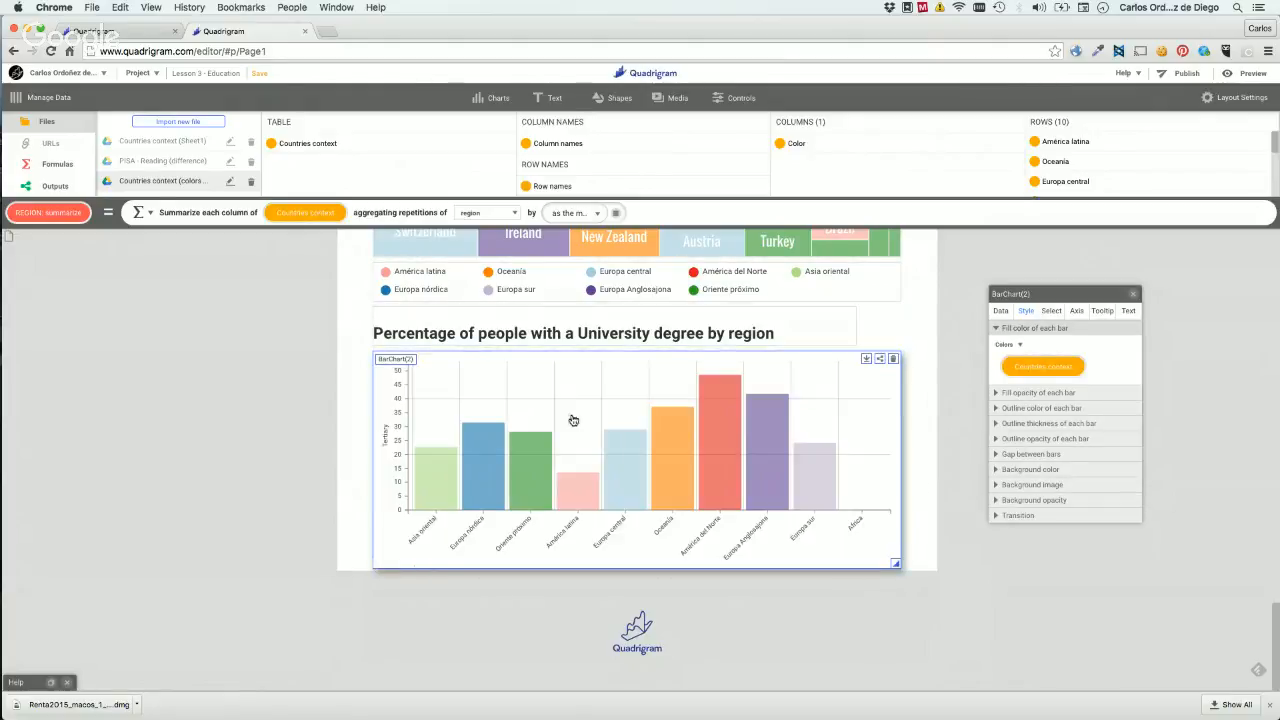
Sort the bars of the University degree by region chart by value in descending order.
{"action": "left_click", "coordinate": [1002, 311]}
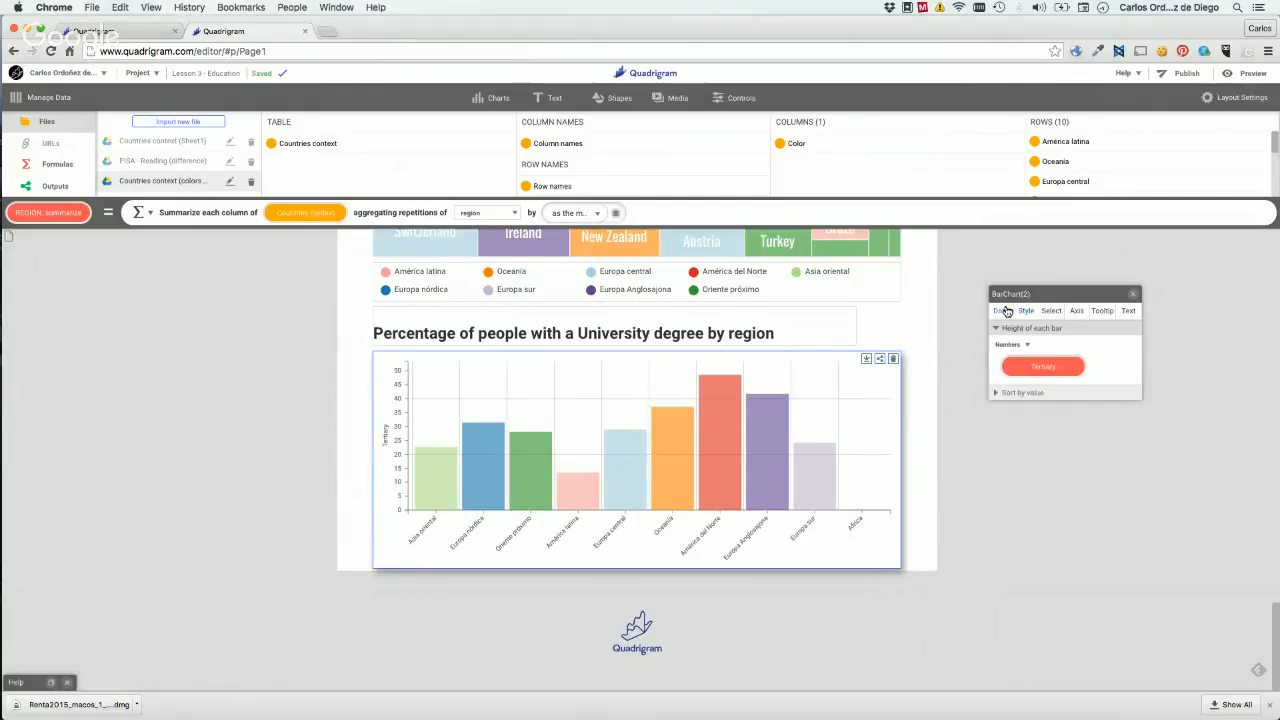
{"action": "left_click", "coordinate": [1004, 393]}
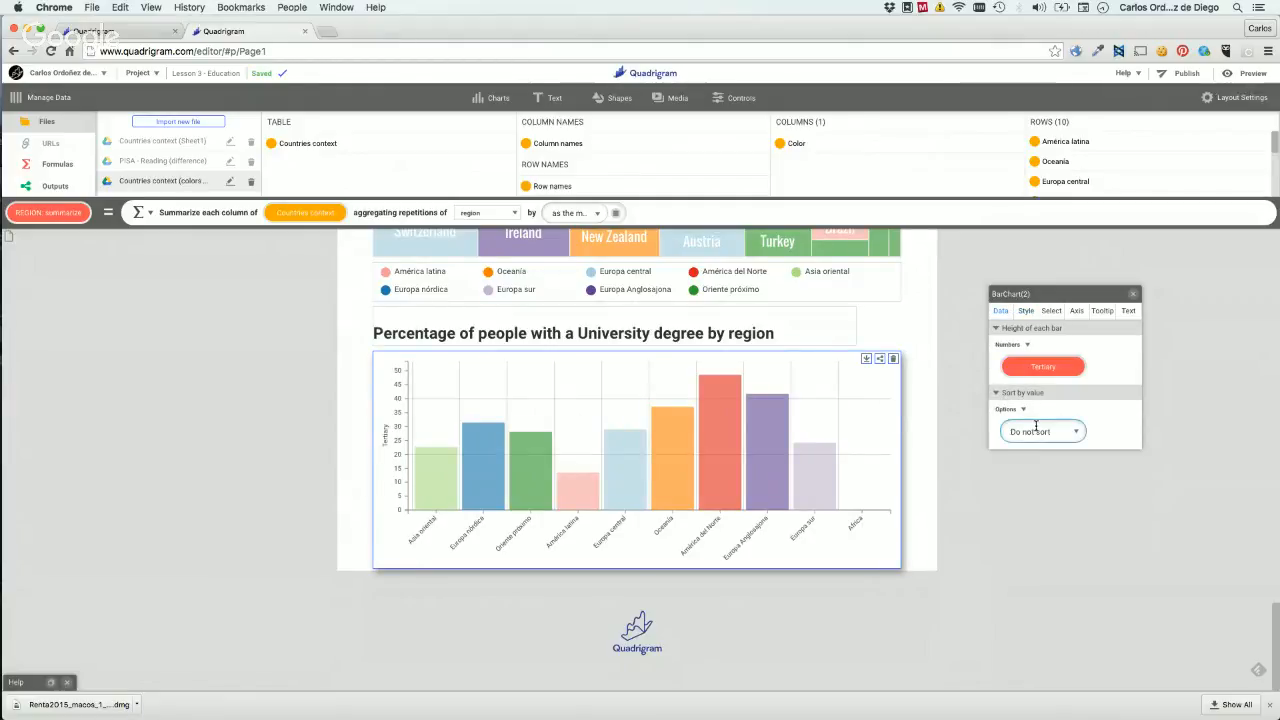
{"action": "left_click", "coordinate": [1035, 428]}
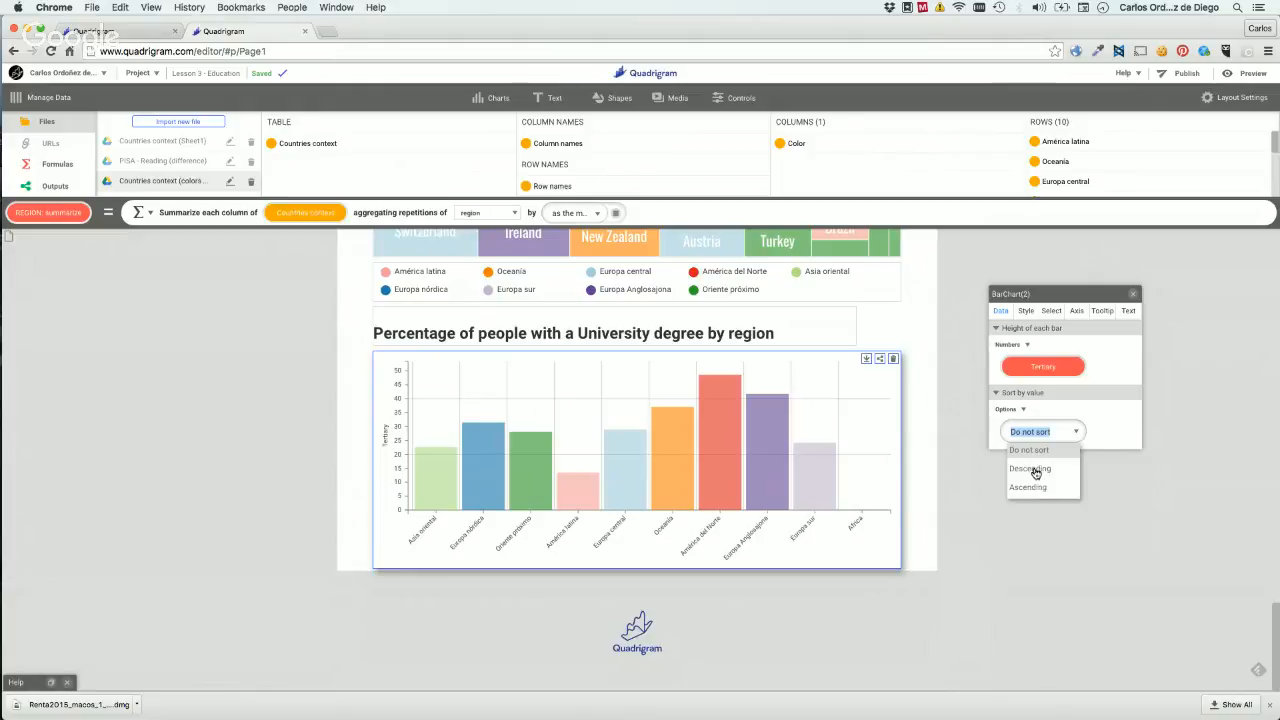
{"action": "left_click", "coordinate": [1035, 470]}
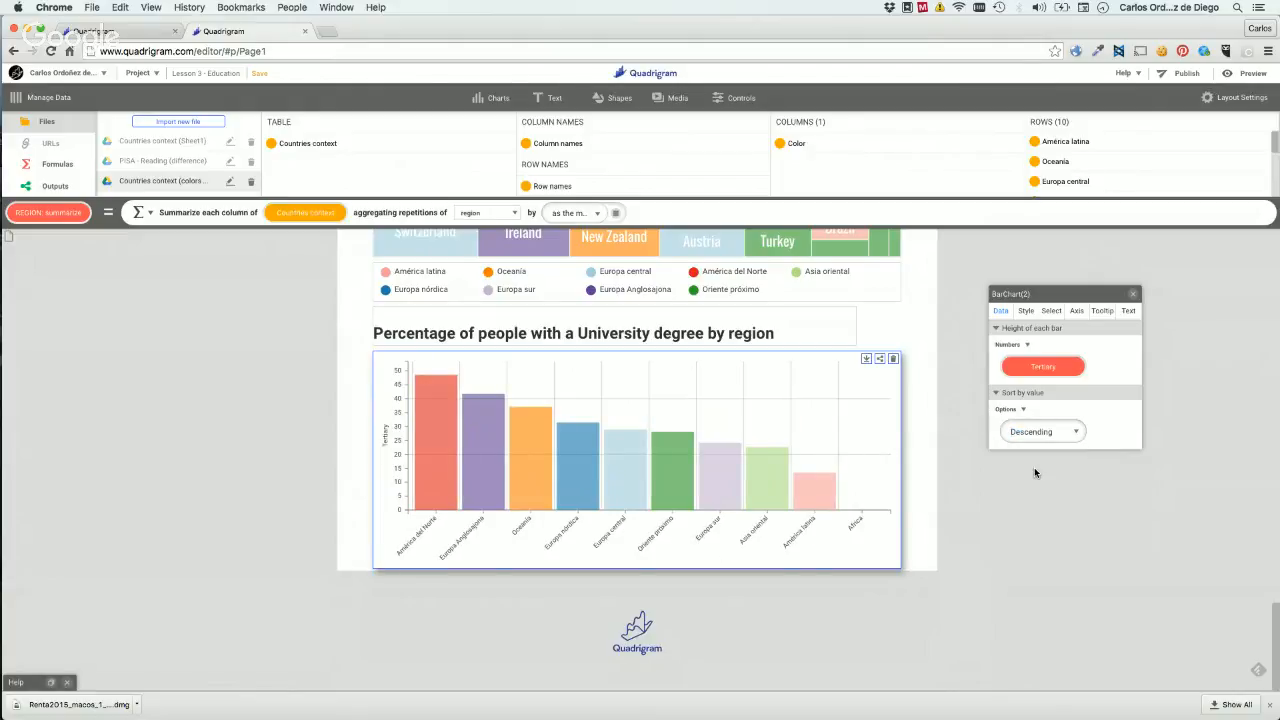
{"action": "left_click", "coordinate": [949, 511]}
{"action": "scroll", "coordinate": [948, 511], "scroll_direction": "up", "scroll_amount": 3}
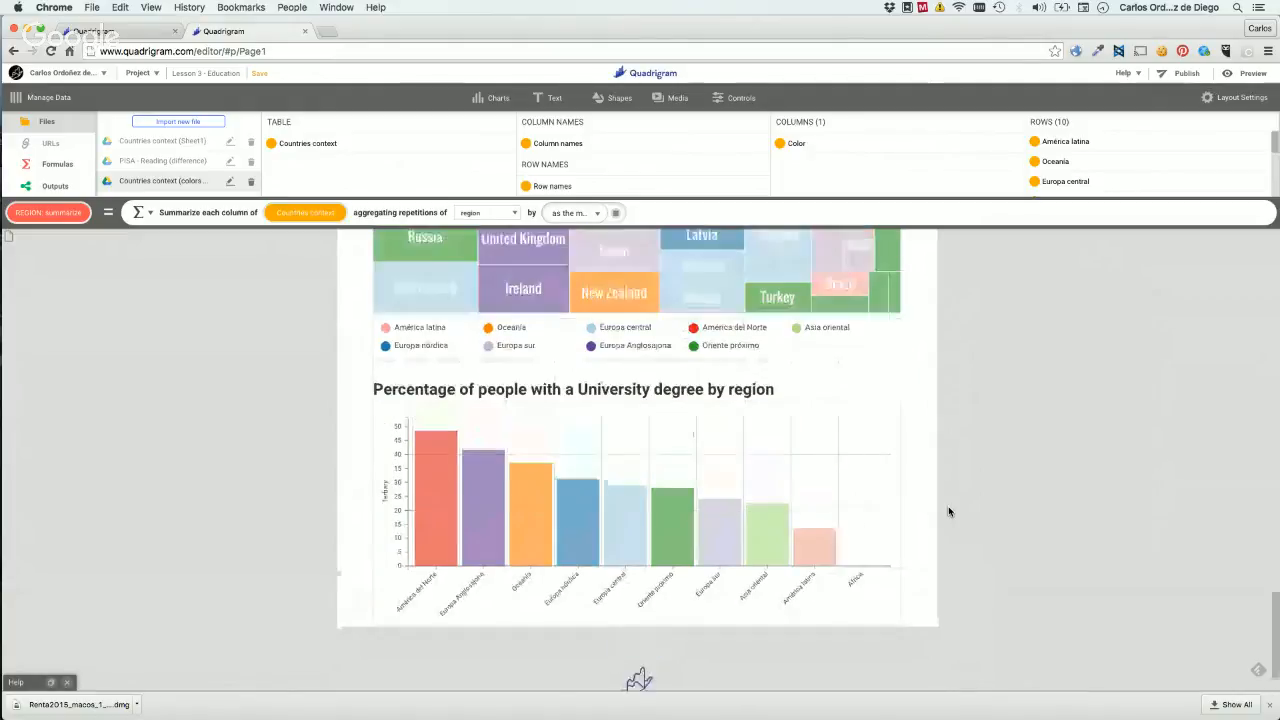
Set the selection mode of the University degree bar chart to no selection.
{"action": "left_click", "coordinate": [424, 528]}
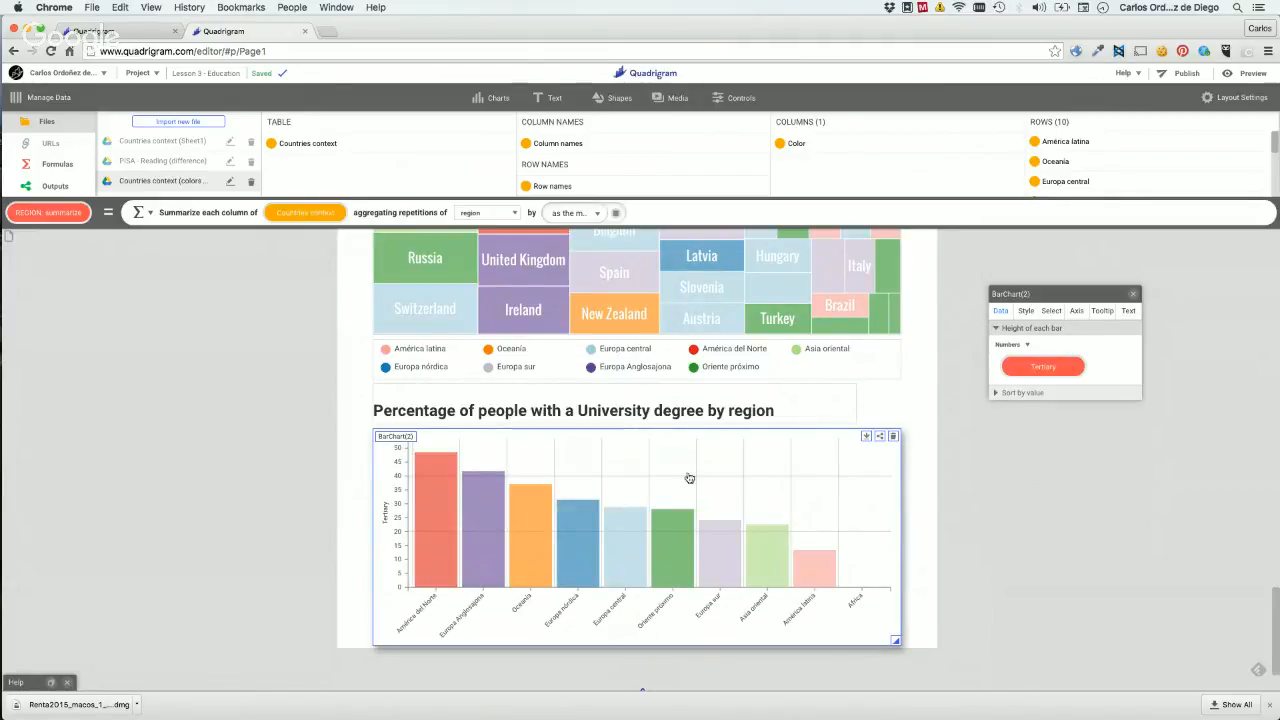
{"action": "left_click", "coordinate": [1051, 311]}
{"action": "left_click", "coordinate": [1028, 465]}
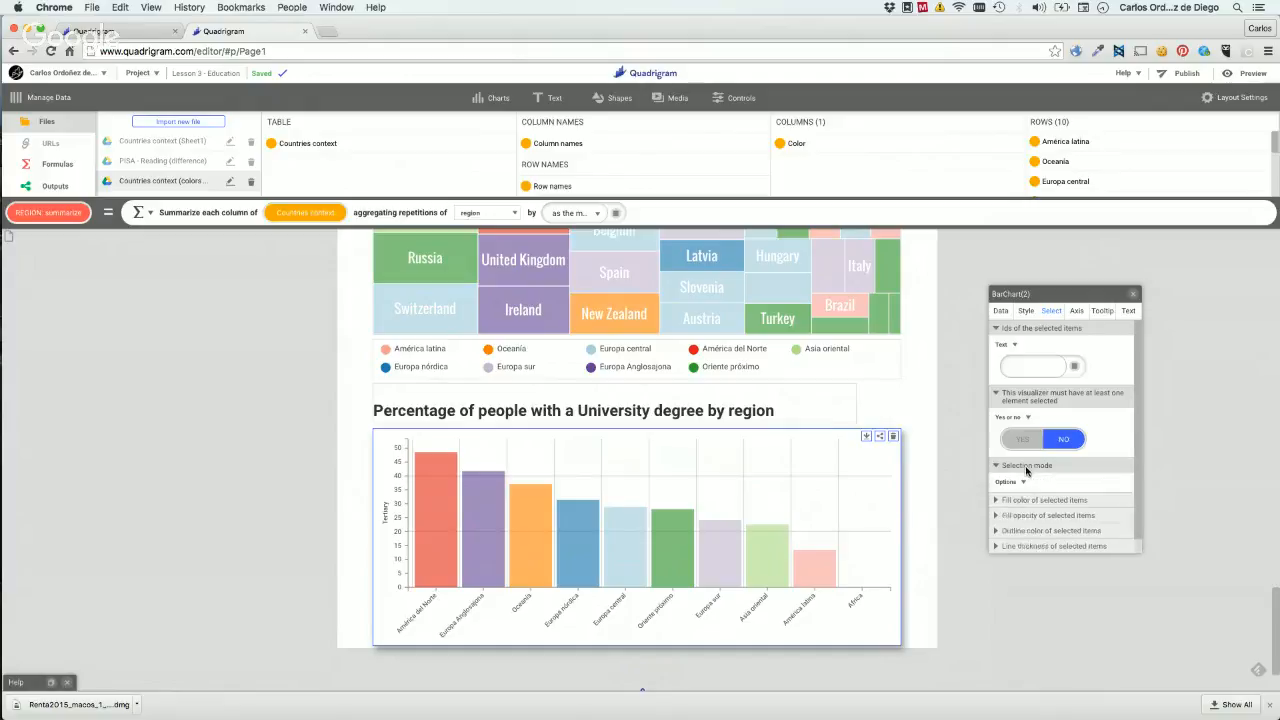
{"action": "left_click", "coordinate": [1028, 462]}
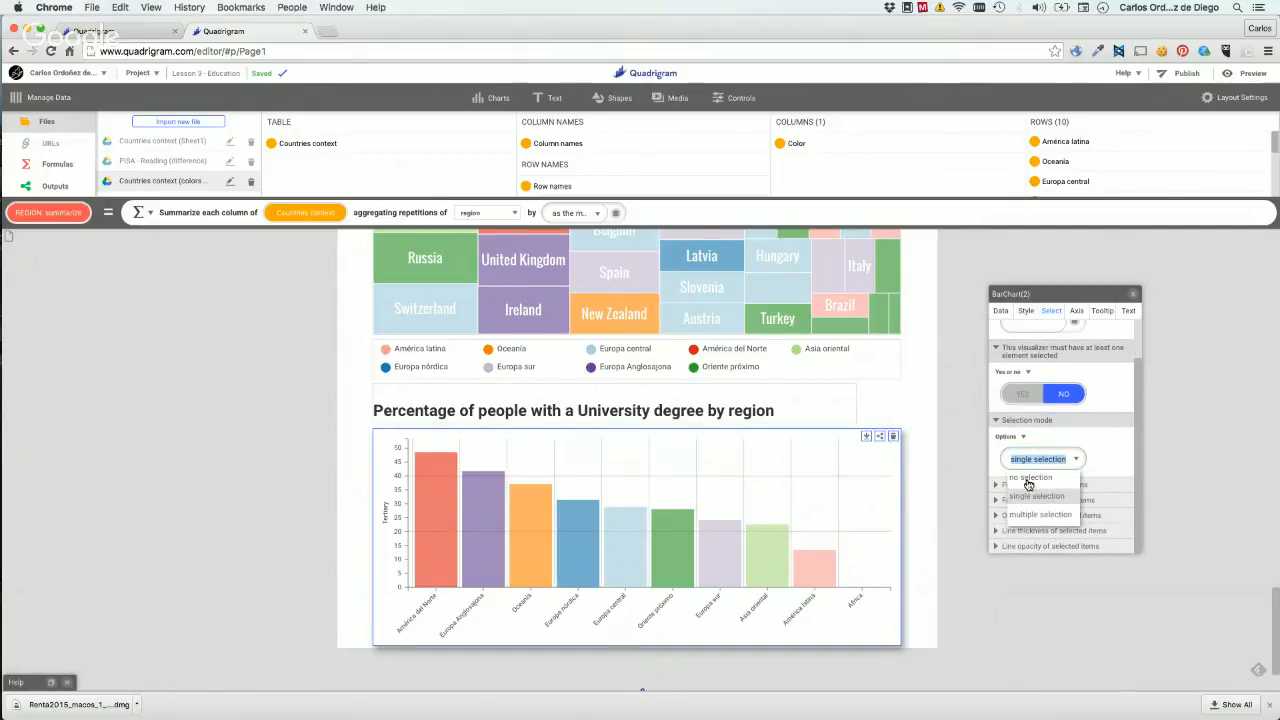
{"action": "left_click", "coordinate": [1029, 480]}
{"action": "left_click", "coordinate": [915, 418]}
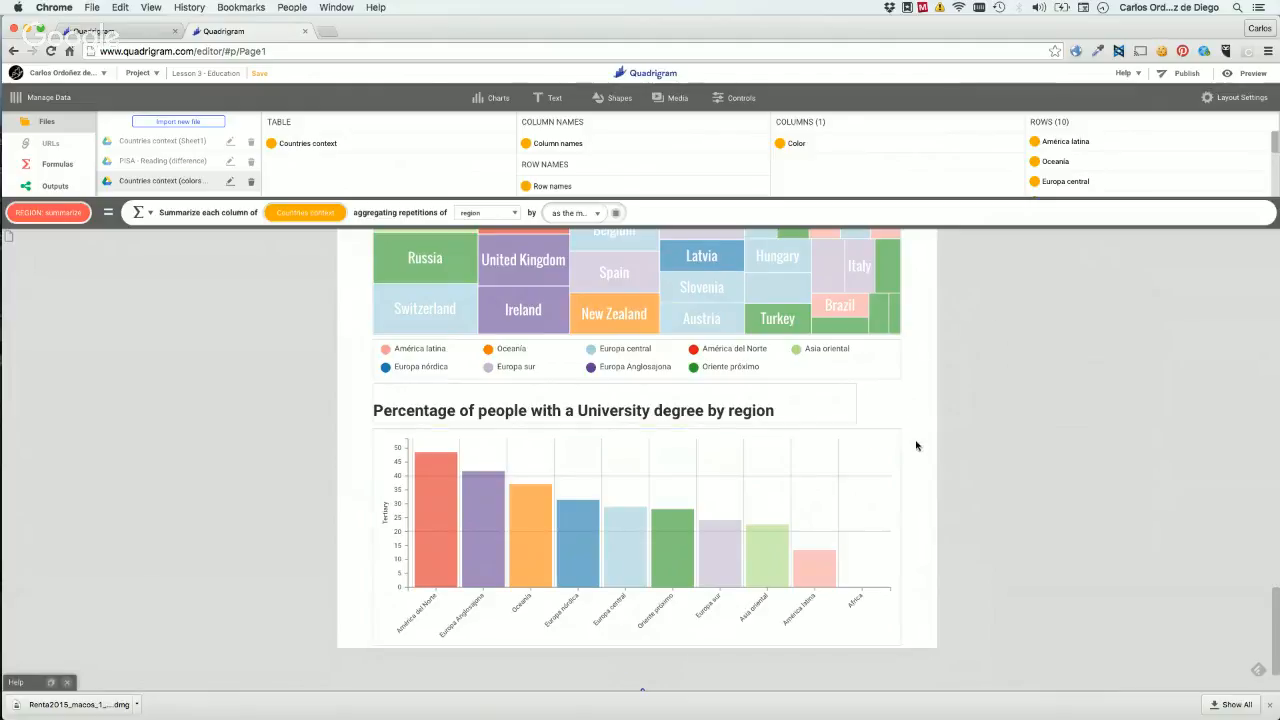
Set the University degree chart's tooltip value label to "People with university degree" and its suffix to "%".
{"action": "left_click", "coordinate": [716, 526]}
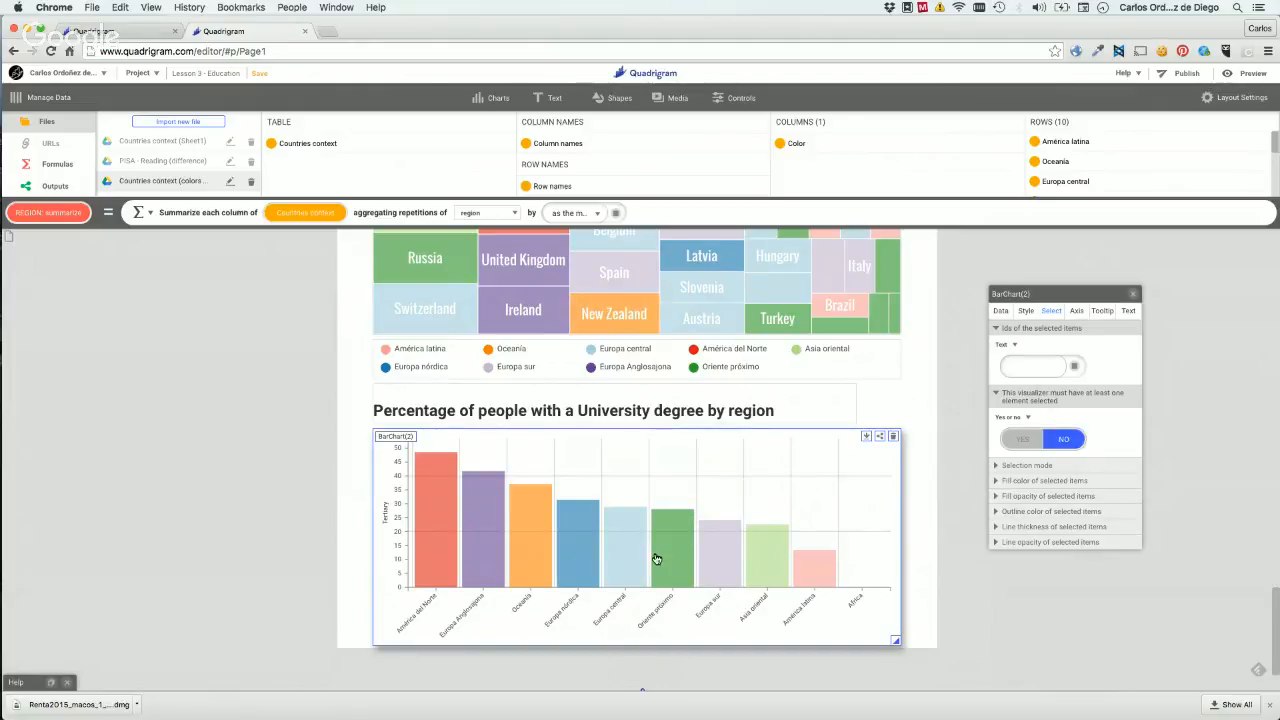
{"action": "mouse_move", "coordinate": [590, 545]}
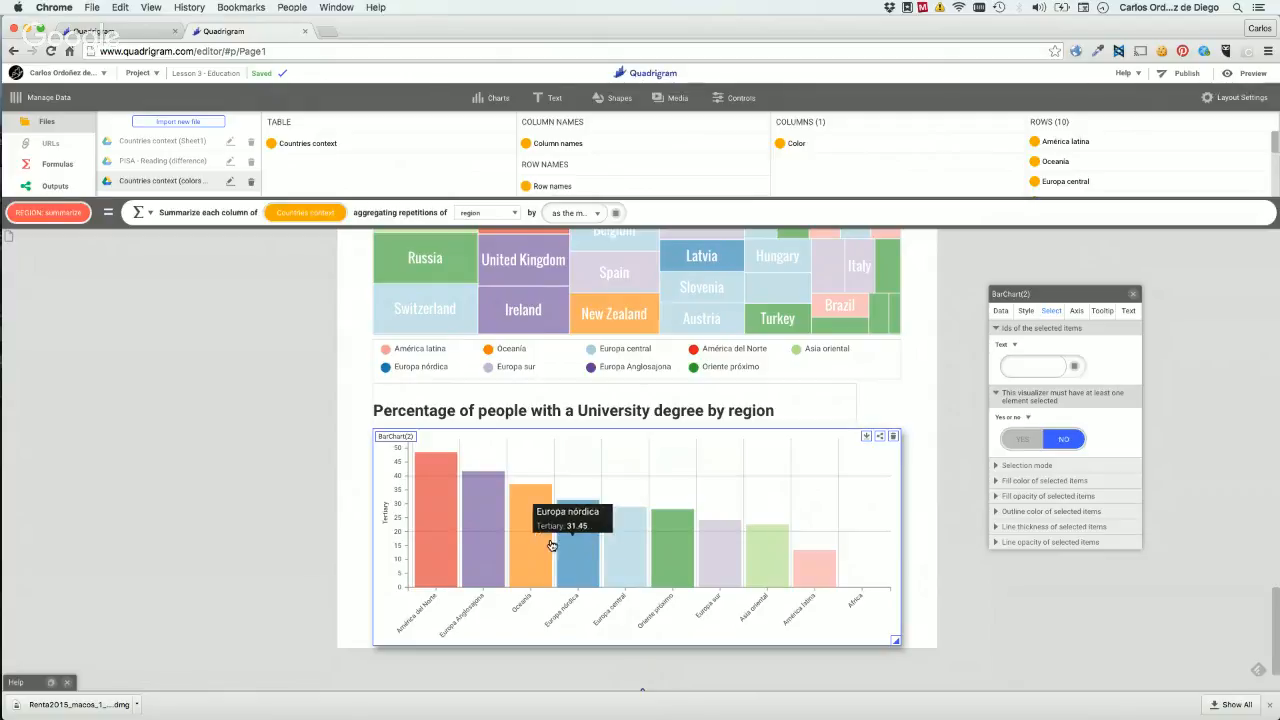
{"action": "mouse_move", "coordinate": [429, 537]}
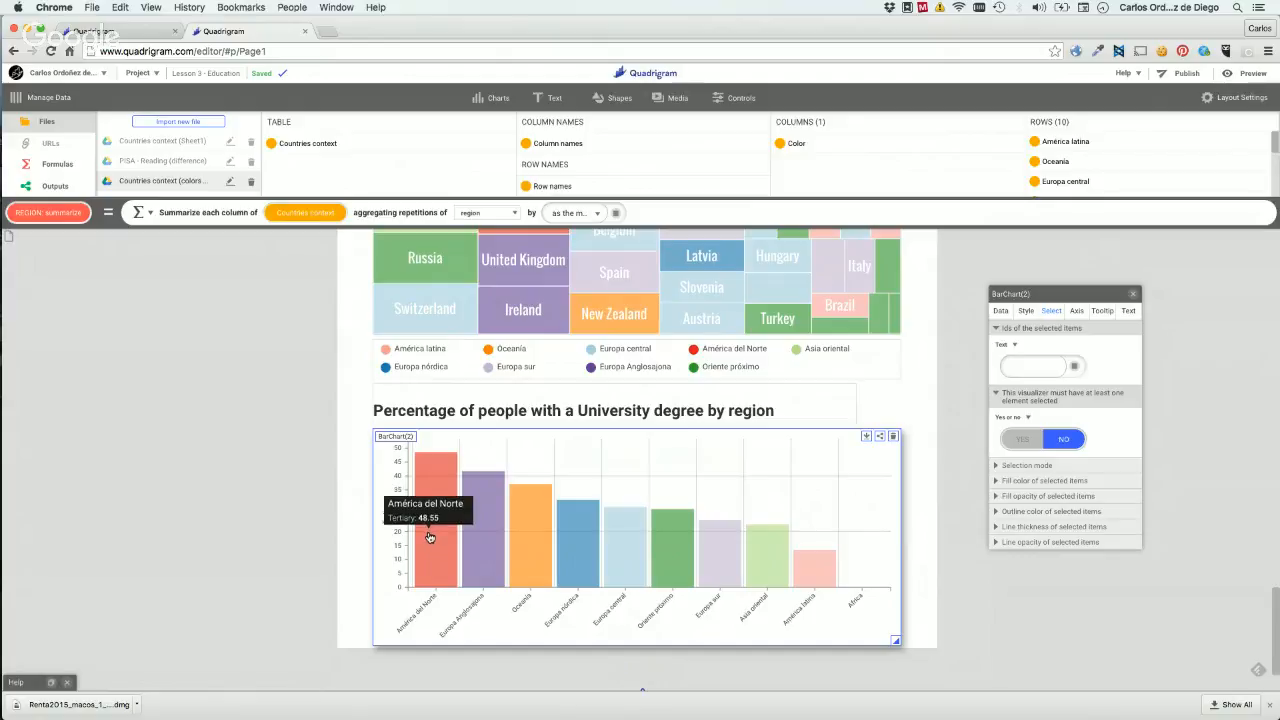
{"action": "left_click", "coordinate": [1110, 312]}
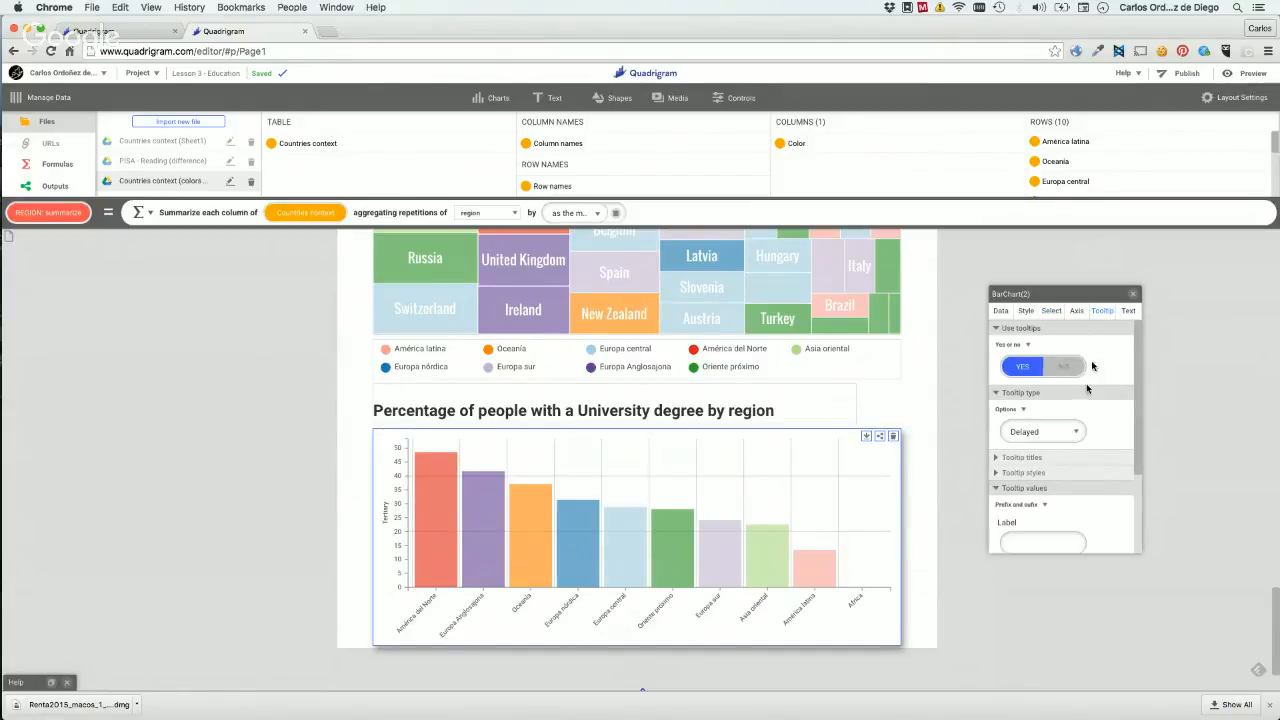
{"action": "scroll", "coordinate": [1050, 460], "scroll_direction": "down", "scroll_amount": 2}
{"action": "left_click", "coordinate": [1020, 445]}
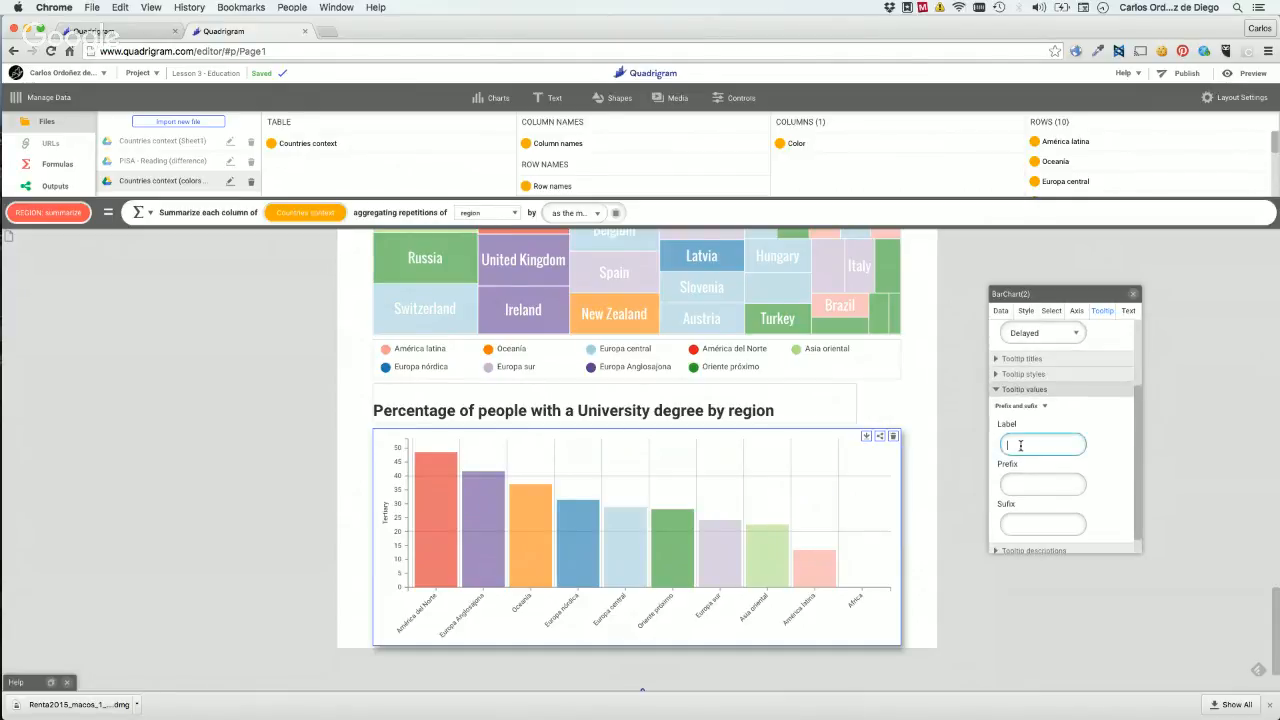
{"action": "mouse_move", "coordinate": [475, 507]}
{"action": "type", "text": "e with university deg"}
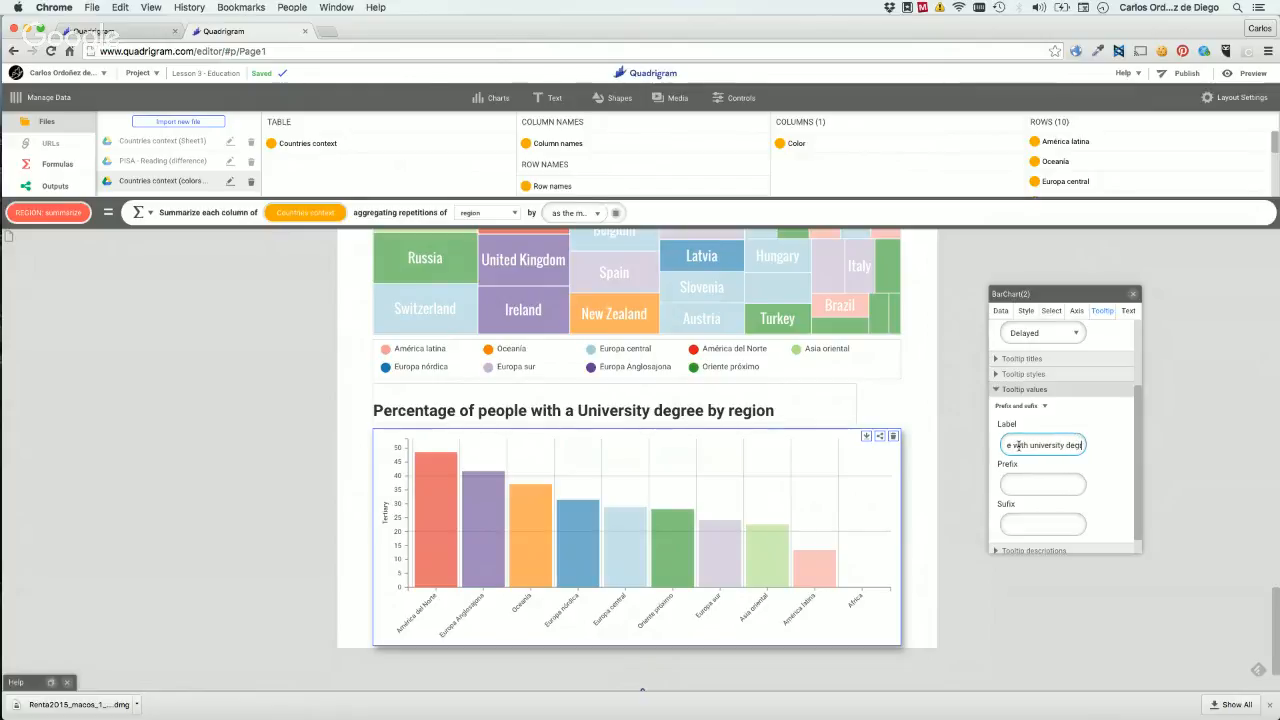
{"action": "type", "text": "ree"}
{"action": "left_click", "coordinate": [1054, 483]}
{"action": "left_click", "coordinate": [1023, 528]}
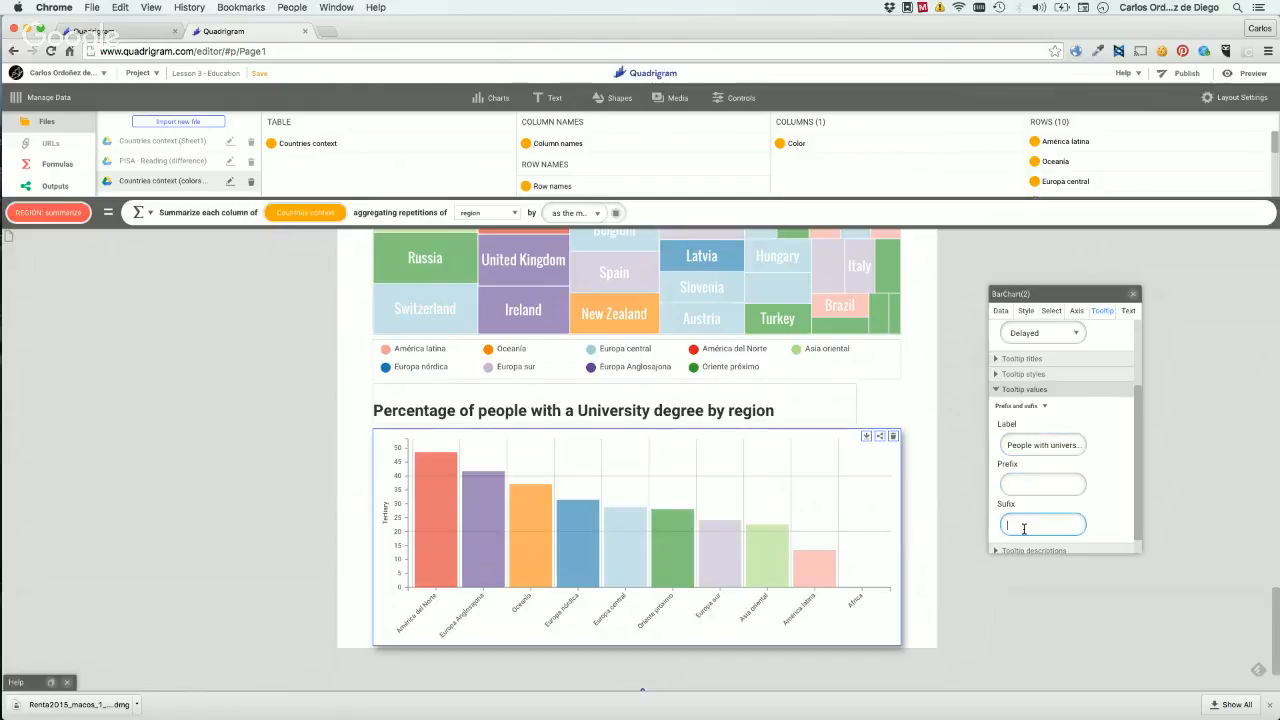
{"action": "type", "text": "%"}
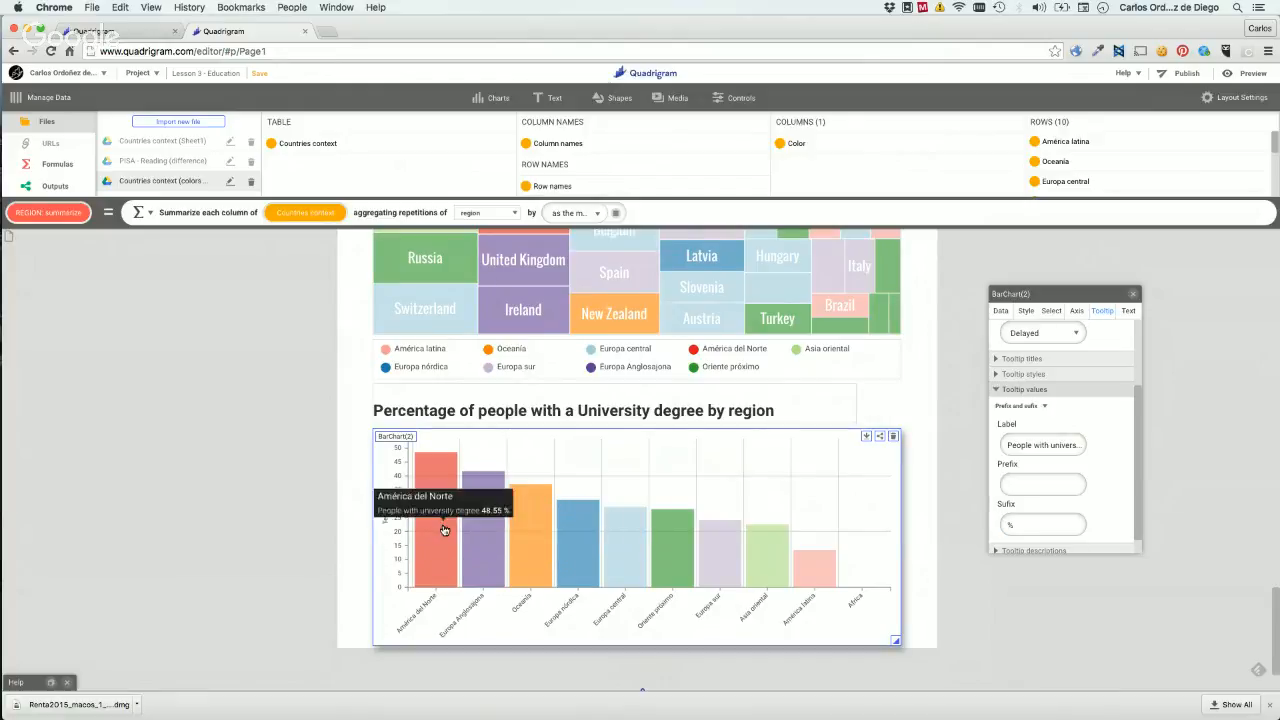
Set the Y axis title of the University degree chart to "People with university degree (%)".
{"action": "left_click", "coordinate": [1074, 314]}
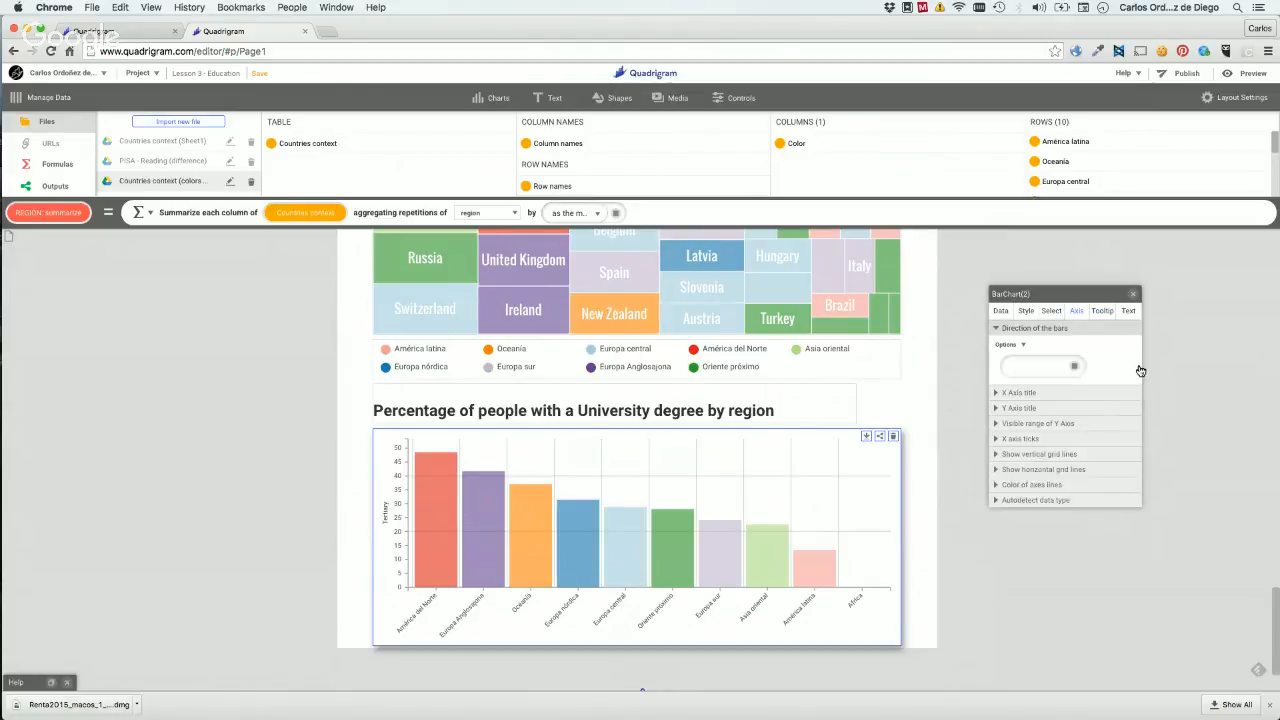
{"action": "left_click", "coordinate": [1040, 409]}
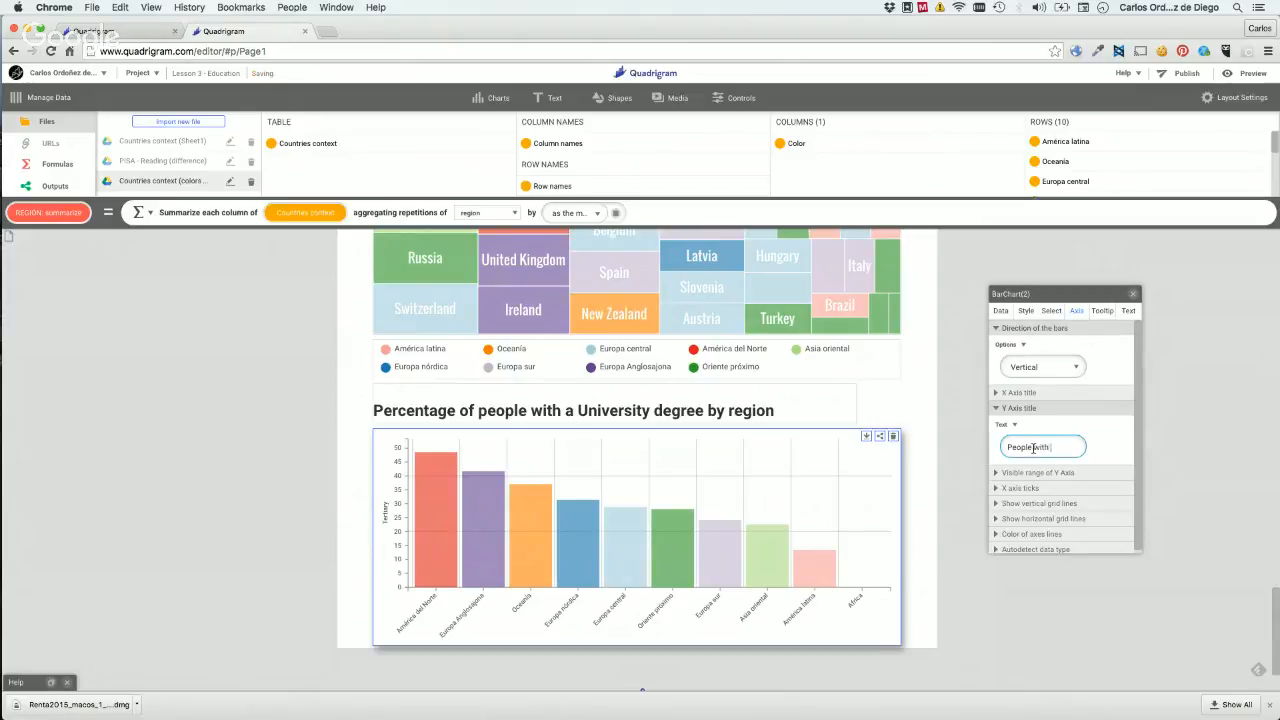
{"action": "type", "text": "People with university degree (%)"}
{"action": "key", "text": "Return"}
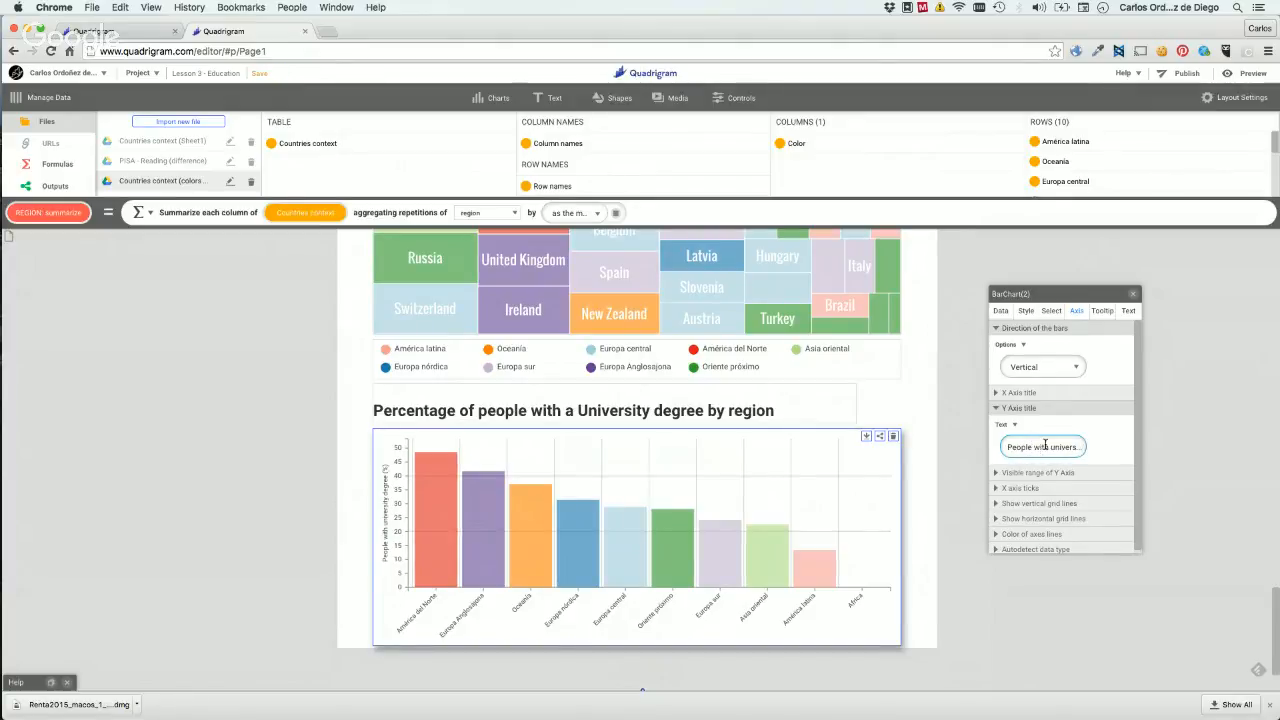
{"action": "left_click", "coordinate": [939, 529]}
Look over the Quadrigram website's home page and open its tutorials page.
{"action": "scroll", "coordinate": [939, 529], "scroll_direction": "left", "scroll_amount": 5}
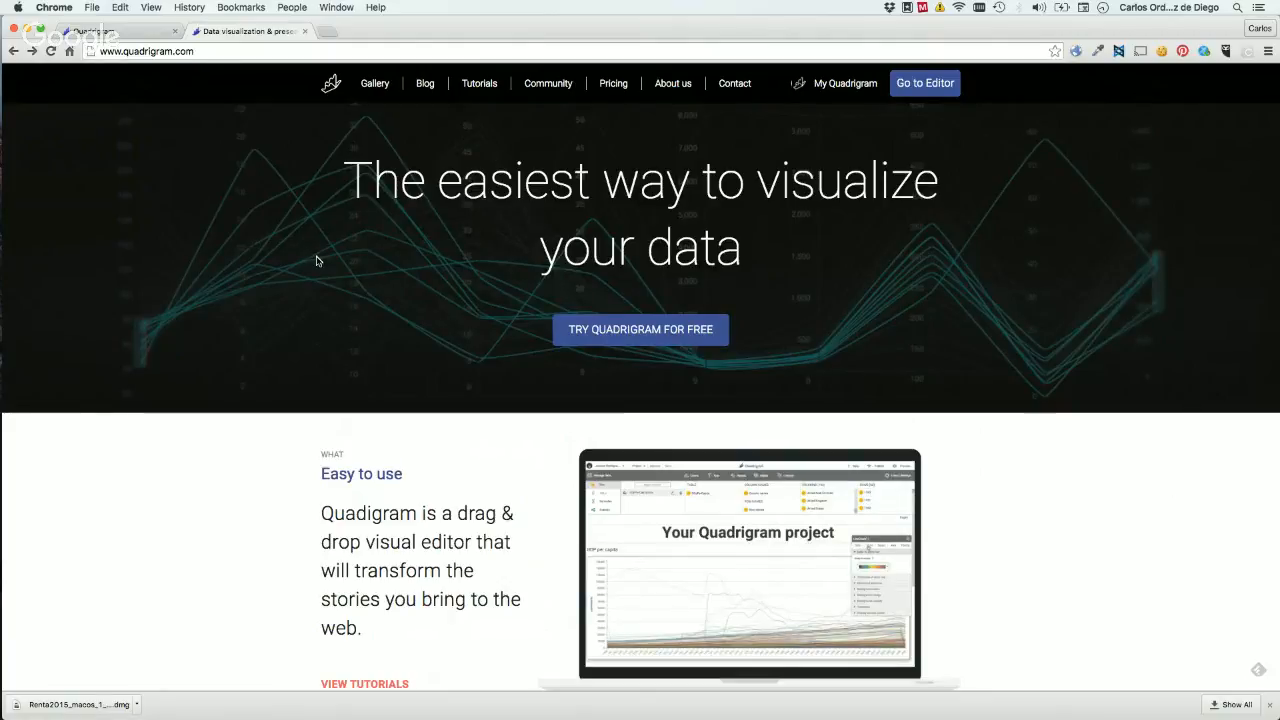
{"action": "scroll", "coordinate": [317, 260], "scroll_direction": "down", "scroll_amount": 2}
{"action": "scroll", "coordinate": [317, 260], "scroll_direction": "down", "scroll_amount": 10}
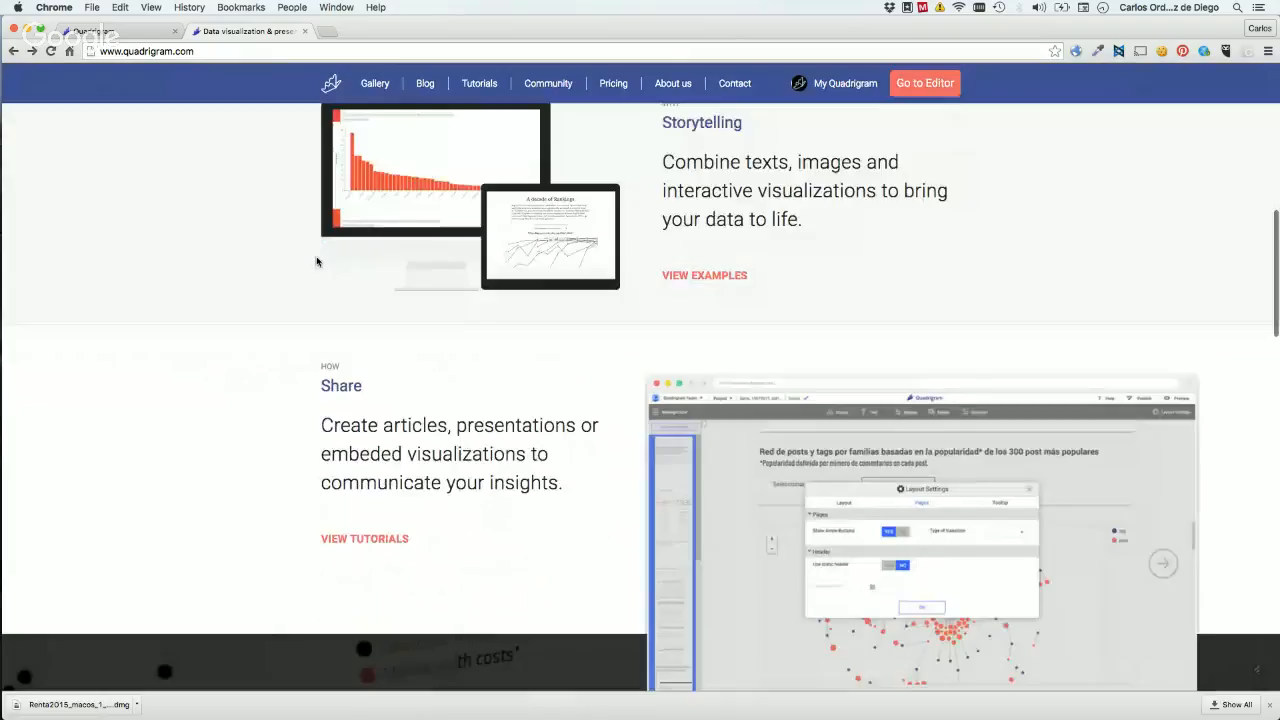
{"action": "scroll", "coordinate": [316, 260], "scroll_direction": "up", "scroll_amount": 15}
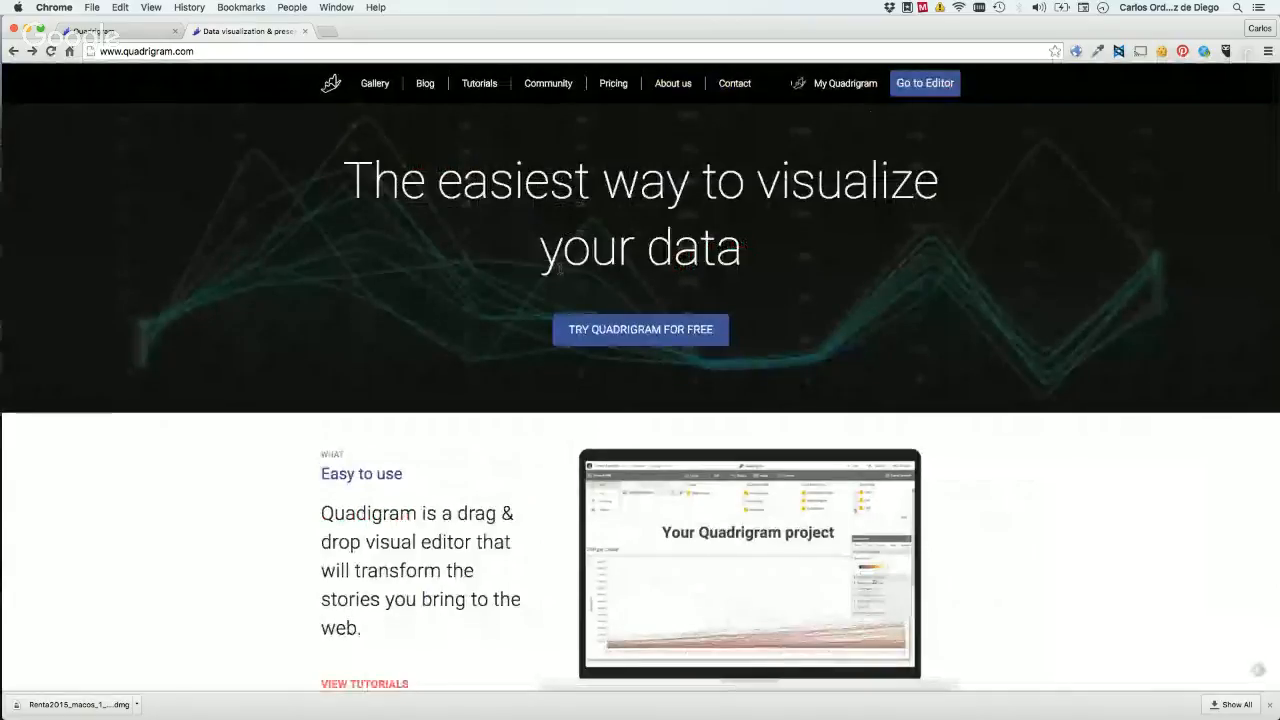
{"action": "left_click", "coordinate": [481, 86]}
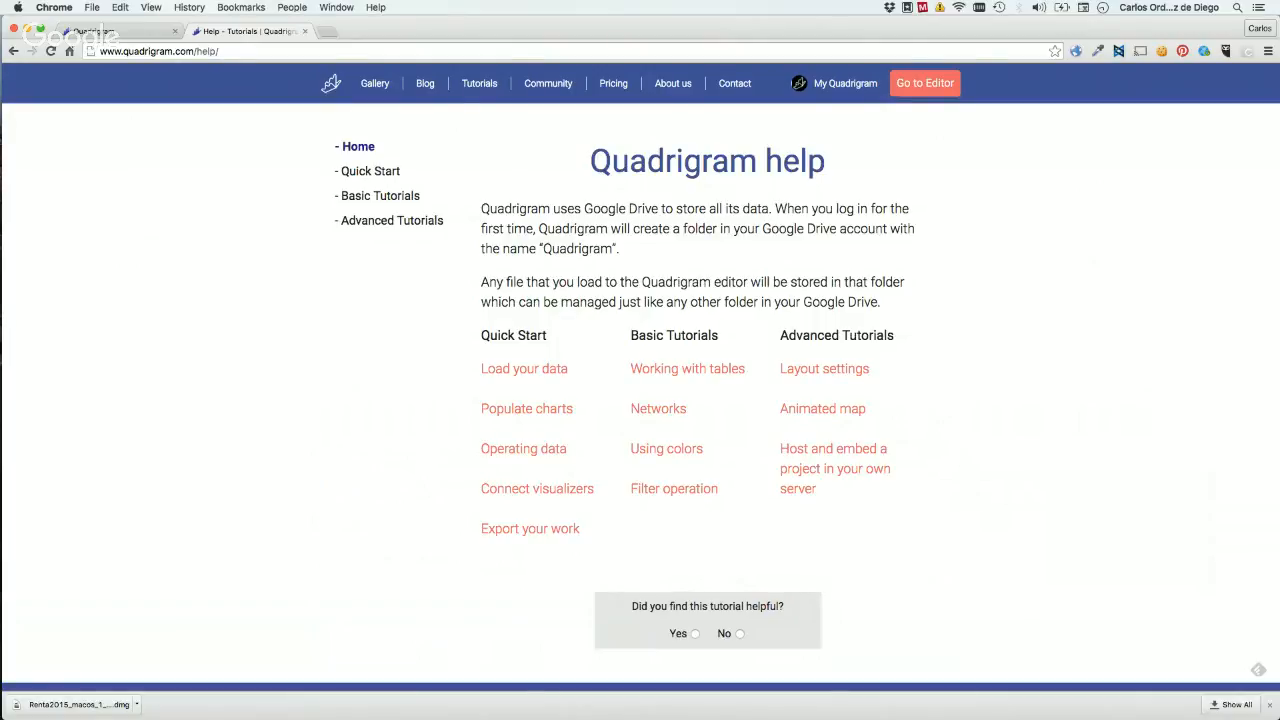
{"action": "key", "text": "super+Tab"}
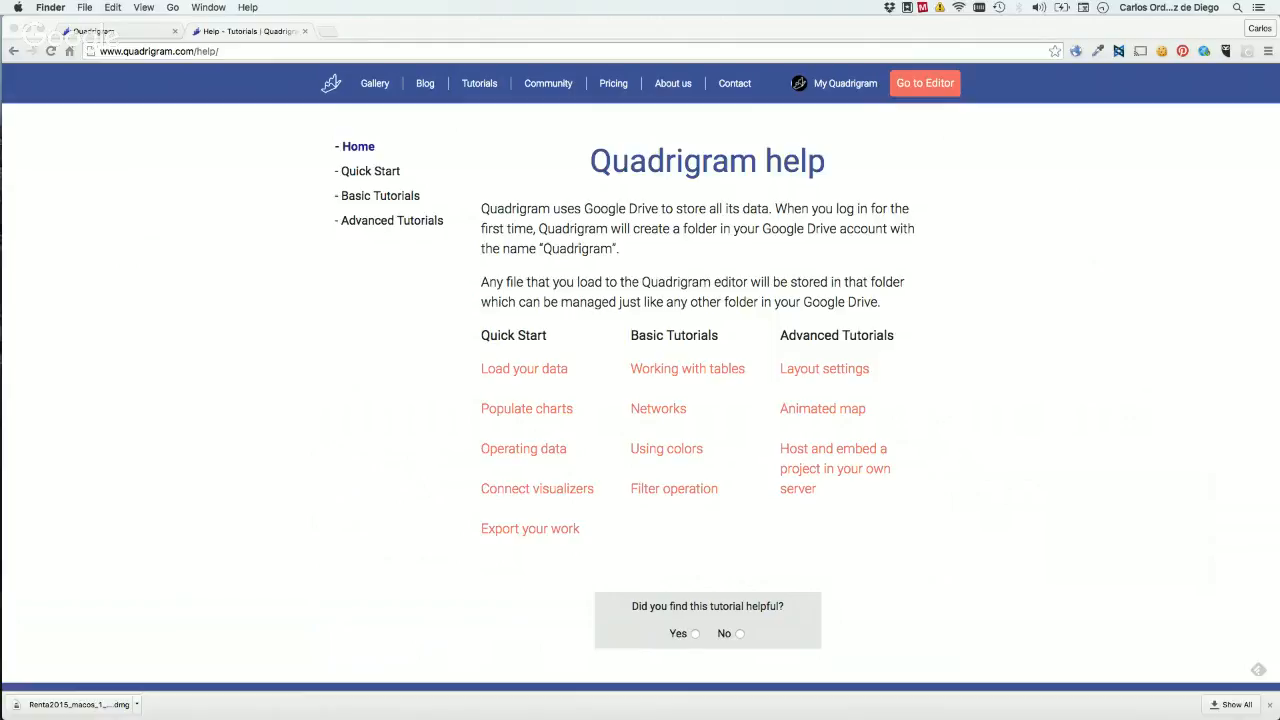
{"action": "key", "text": "super+Tab"}
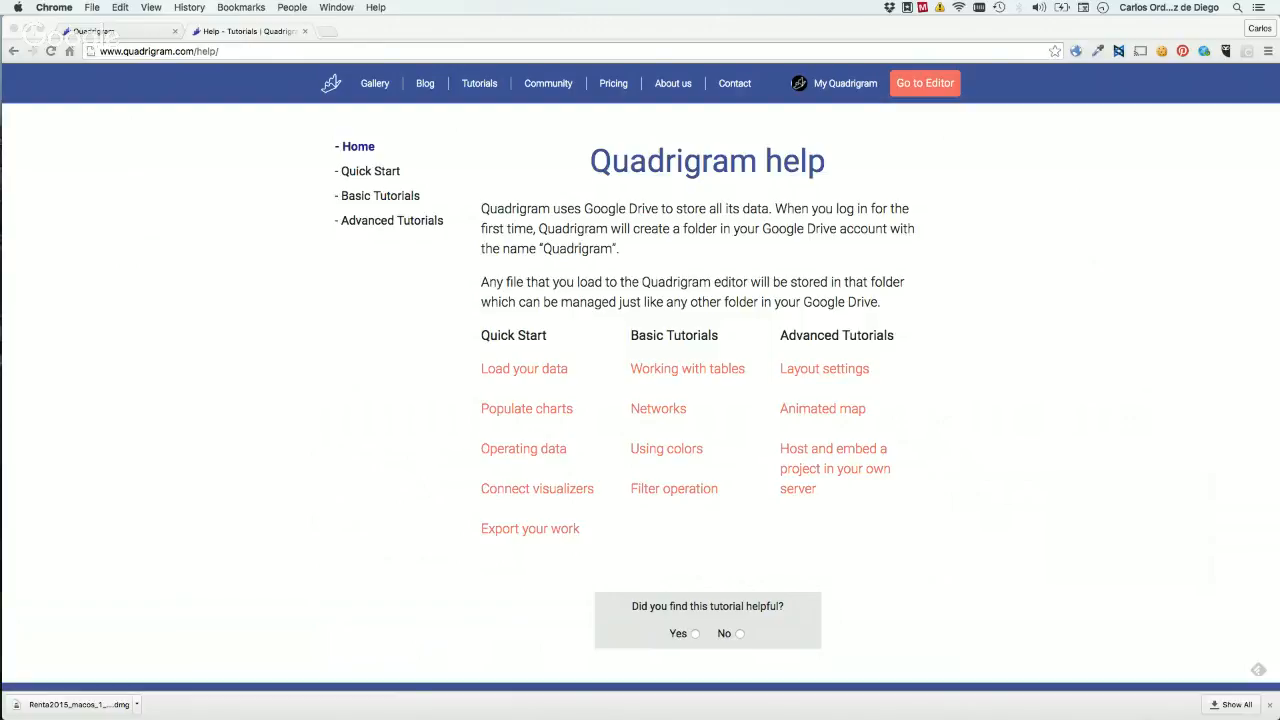
Look through the charts and tree map of the Lesson 3 - Education project open in the other editor tab.
{"action": "left_click", "coordinate": [130, 31]}
{"action": "scroll", "coordinate": [690, 436], "scroll_direction": "down", "scroll_amount": 5}
{"action": "scroll", "coordinate": [690, 436], "scroll_direction": "down", "scroll_amount": 10}
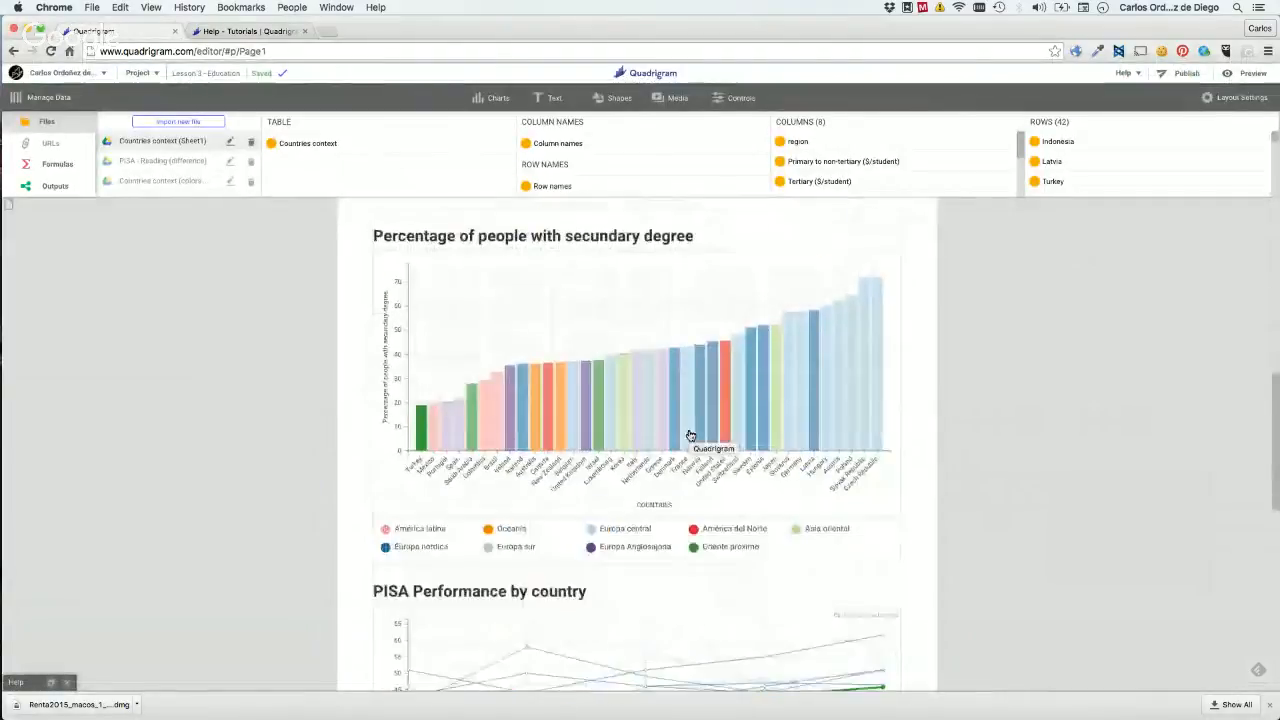
{"action": "scroll", "coordinate": [690, 436], "scroll_direction": "down", "scroll_amount": 3}
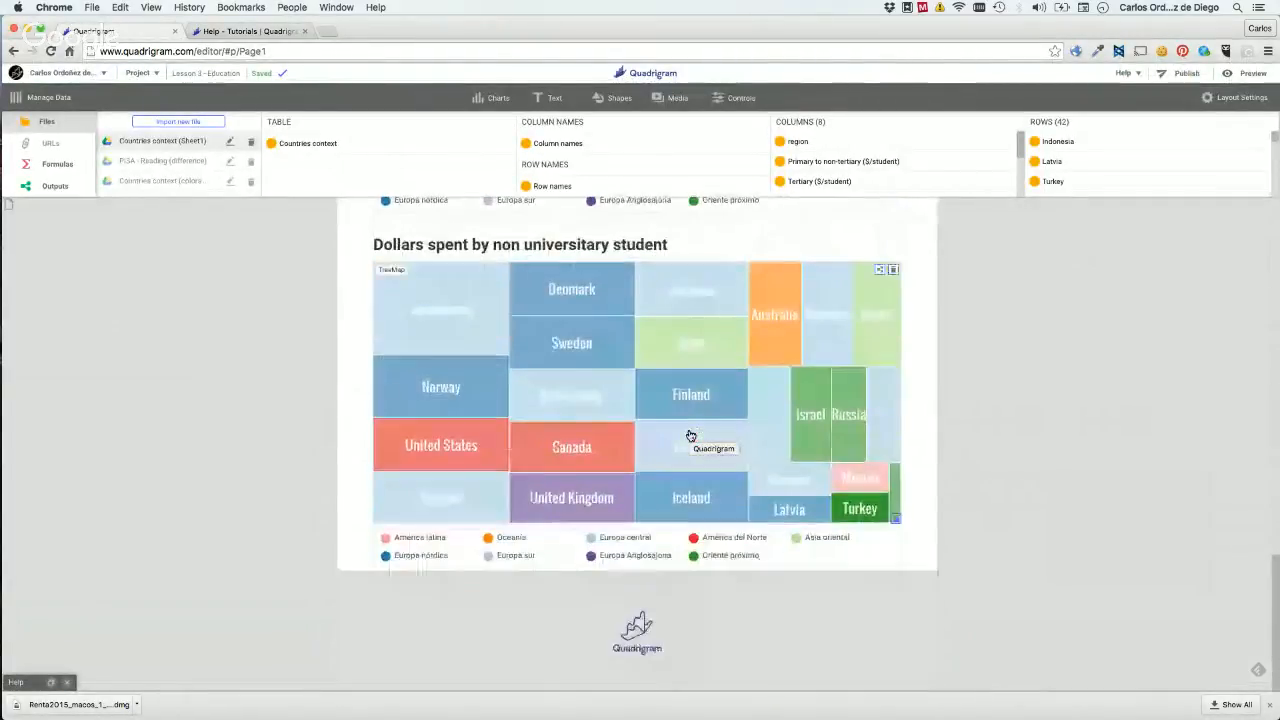
{"action": "scroll", "coordinate": [690, 436], "scroll_direction": "up", "scroll_amount": 10}
{"action": "scroll", "coordinate": [690, 436], "scroll_direction": "down", "scroll_amount": 4}
{"action": "scroll", "coordinate": [690, 436], "scroll_direction": "down", "scroll_amount": 5}
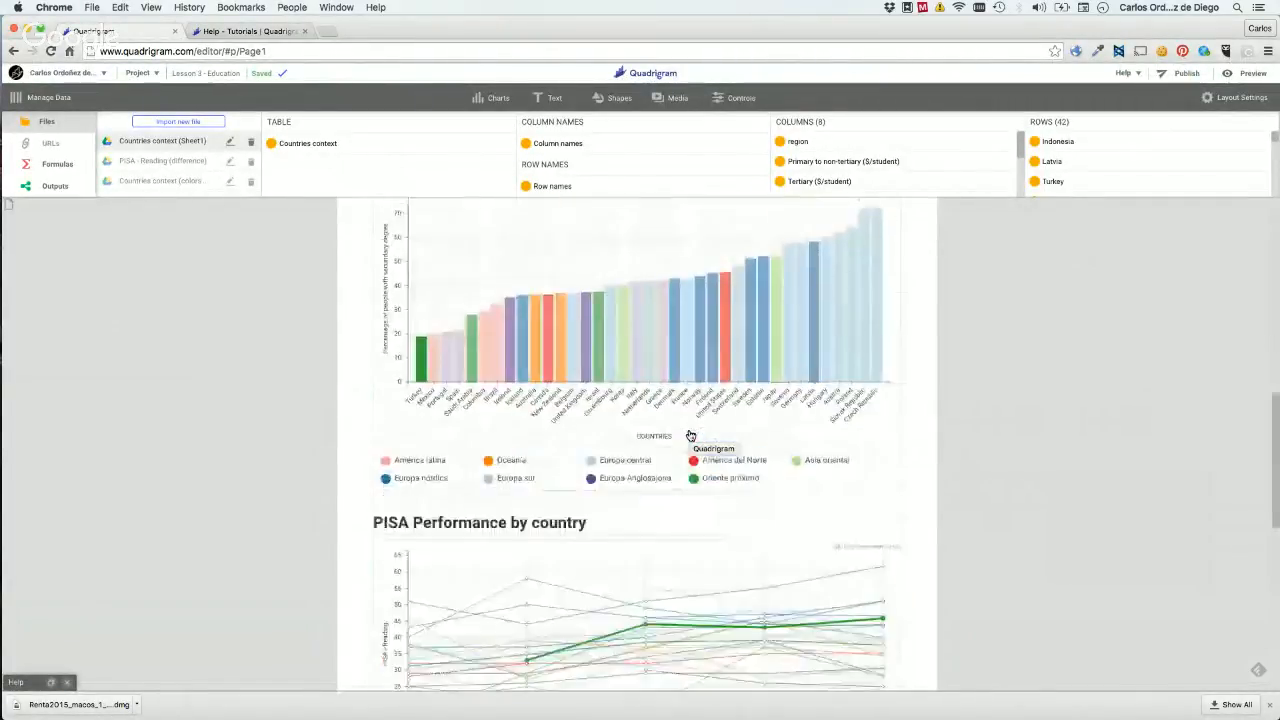
{"action": "left_click", "coordinate": [259, 37]}
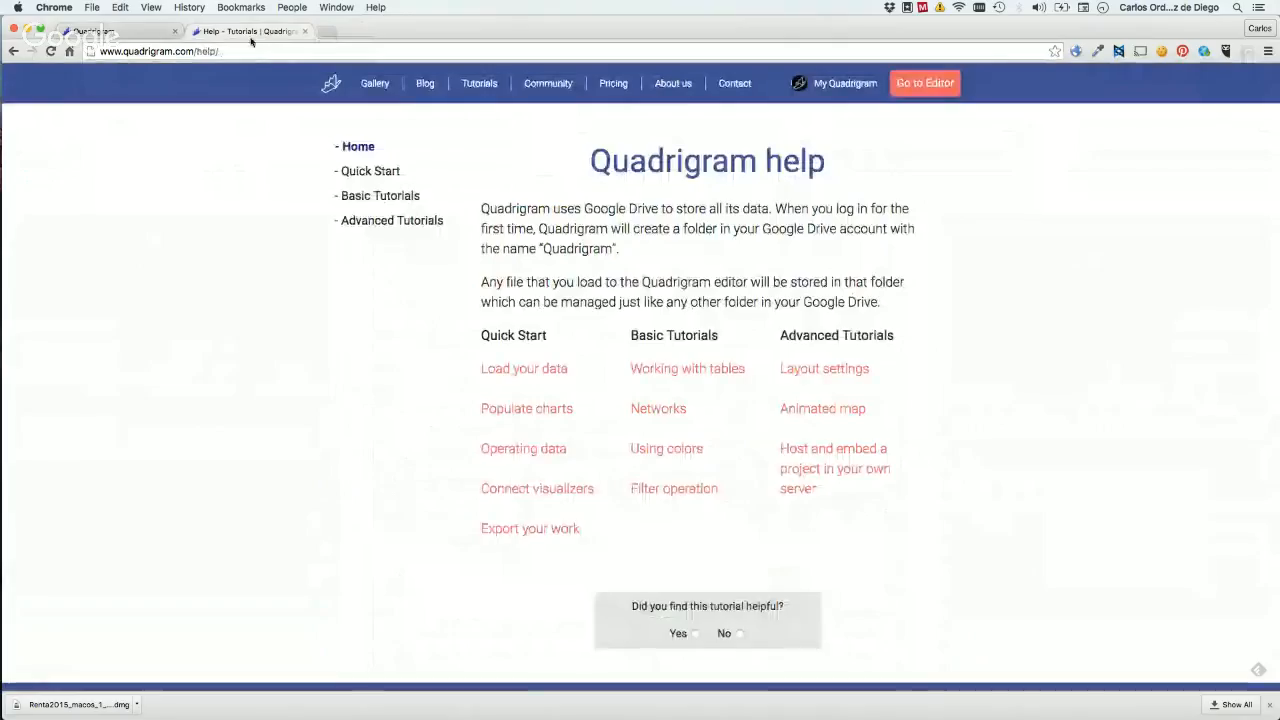
{"action": "left_click", "coordinate": [165, 36]}
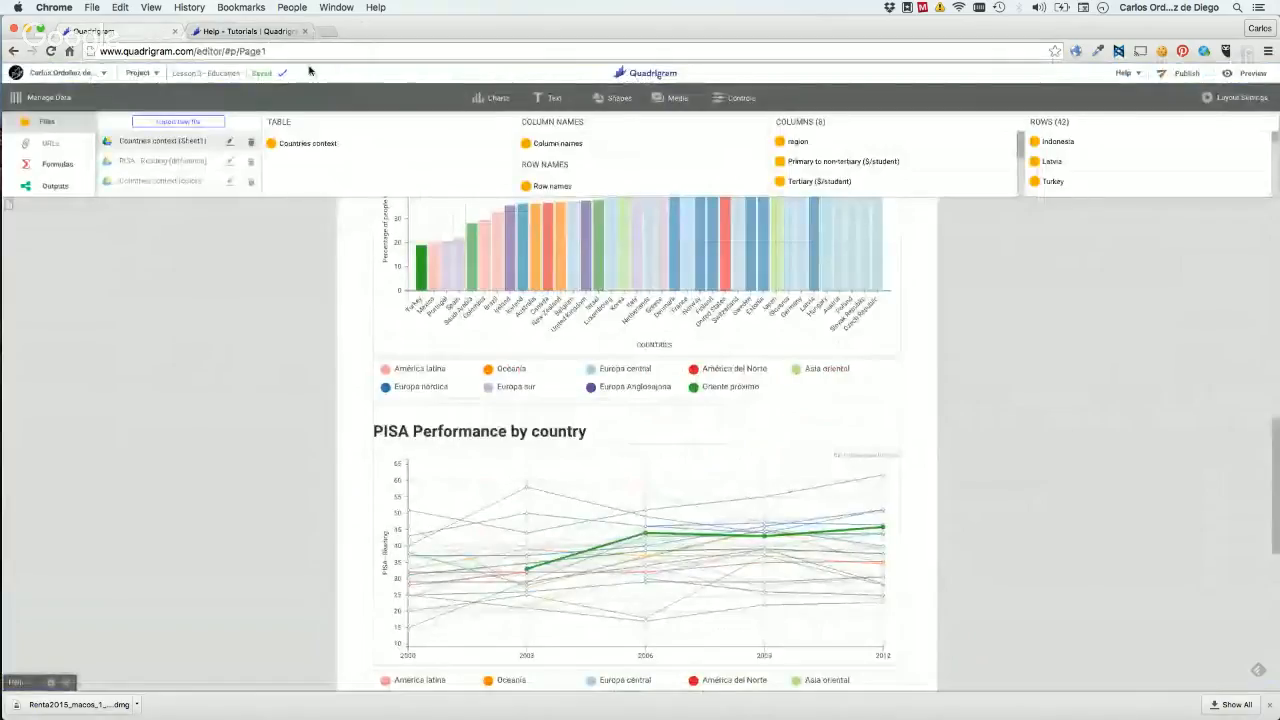
Reload the education project and try the slider beside the secundary degree chart in preview mode.
{"action": "key", "text": "super+r"}
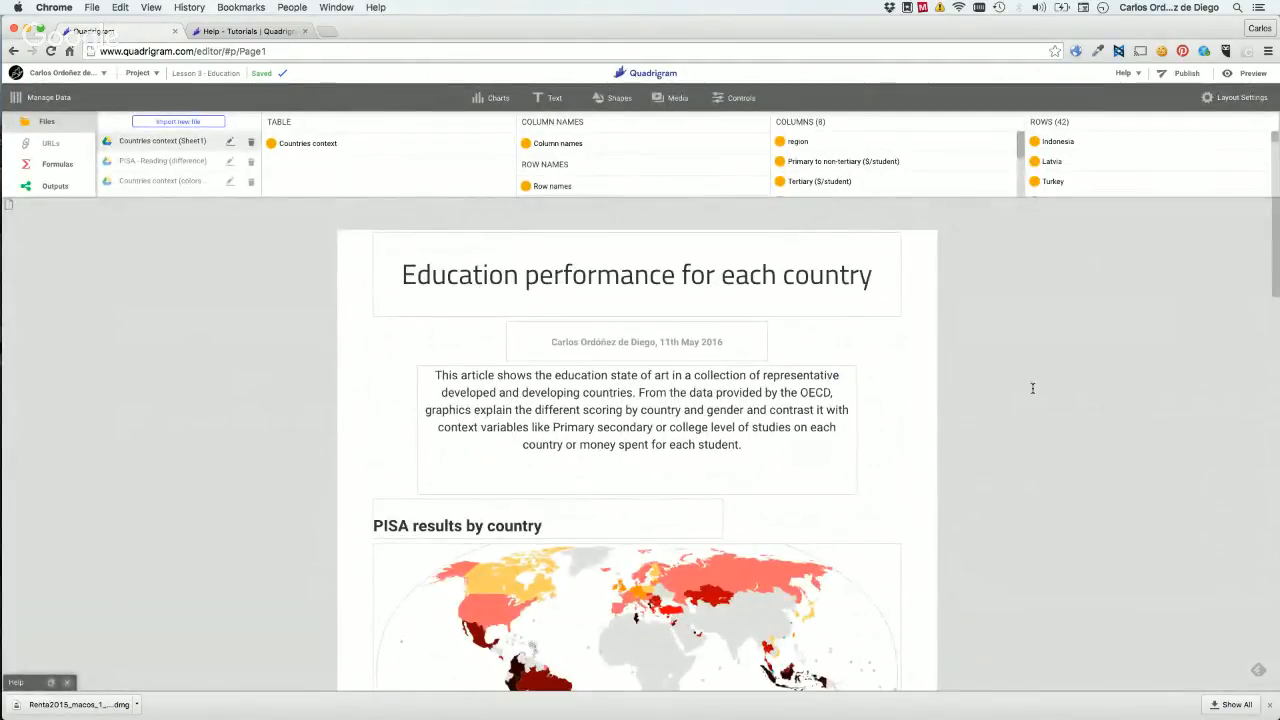
{"action": "scroll", "coordinate": [1032, 387], "scroll_direction": "down", "scroll_amount": 10}
{"action": "scroll", "coordinate": [1032, 387], "scroll_direction": "down", "scroll_amount": 2}
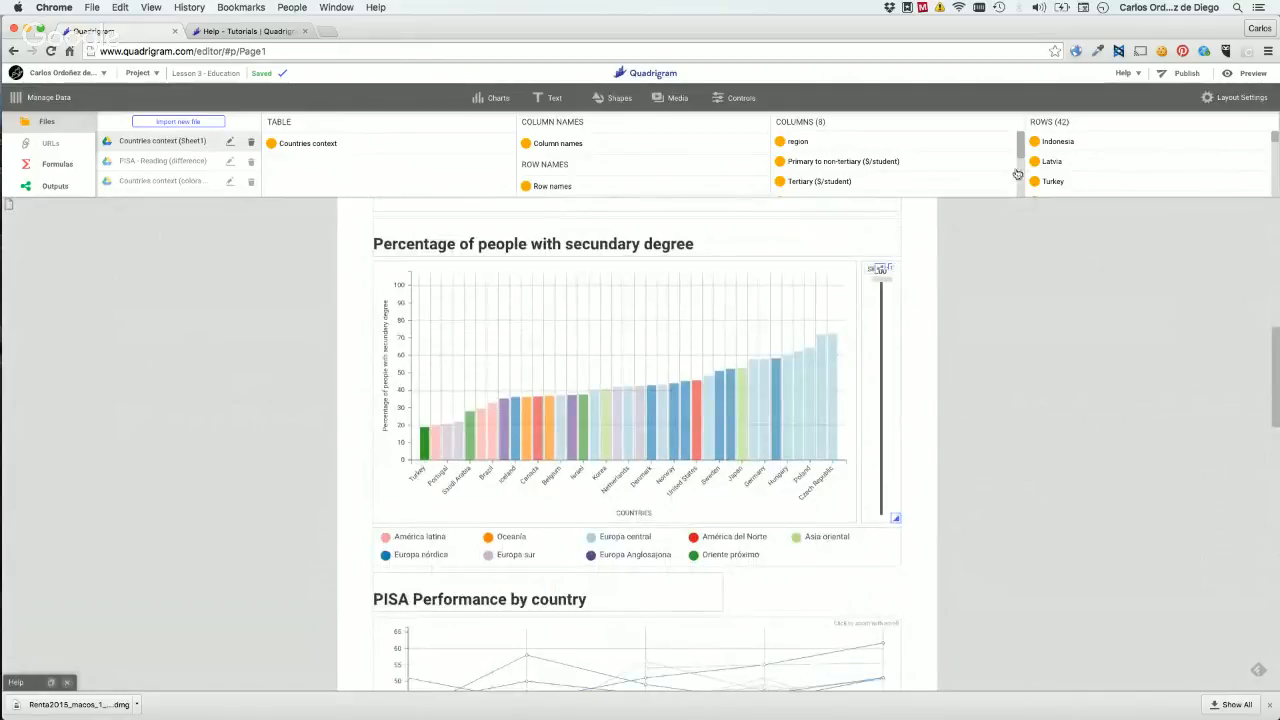
{"action": "left_click", "coordinate": [1253, 74]}
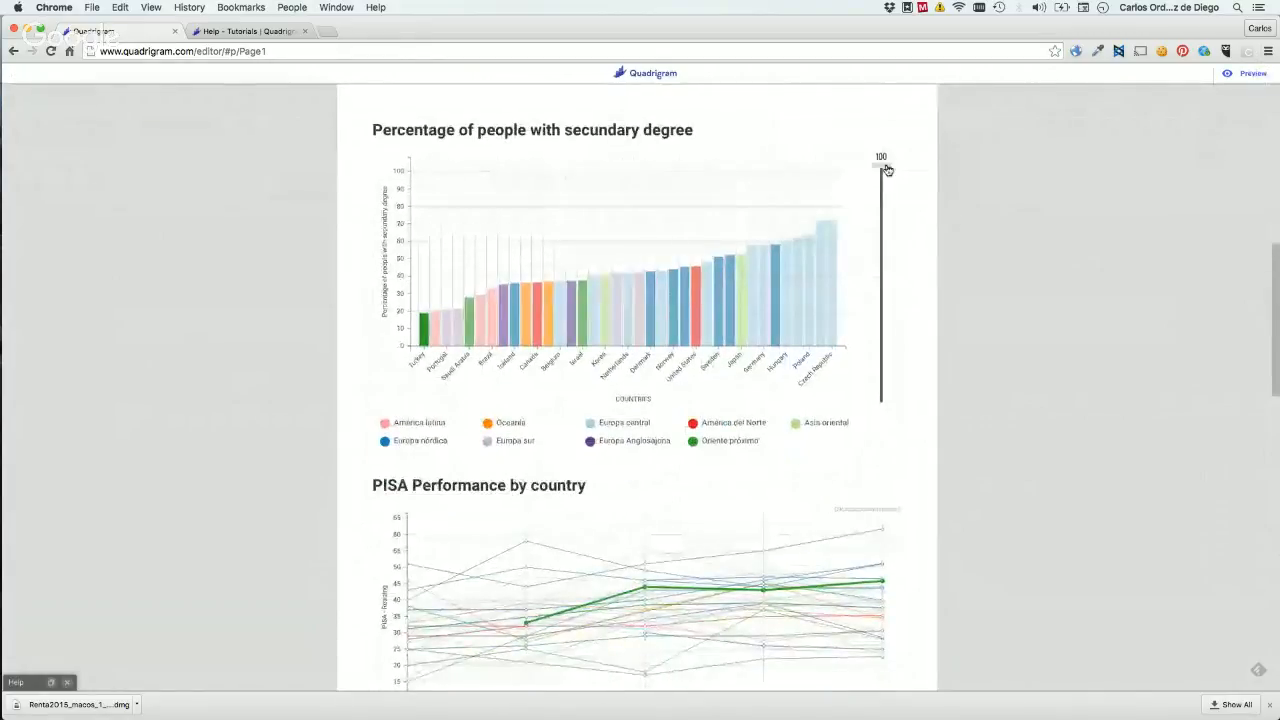
{"action": "left_click_drag", "start_coordinate": [886, 166], "coordinate": [883, 195]}
{"action": "scroll", "coordinate": [1074, 290], "scroll_direction": "down", "scroll_amount": 5}
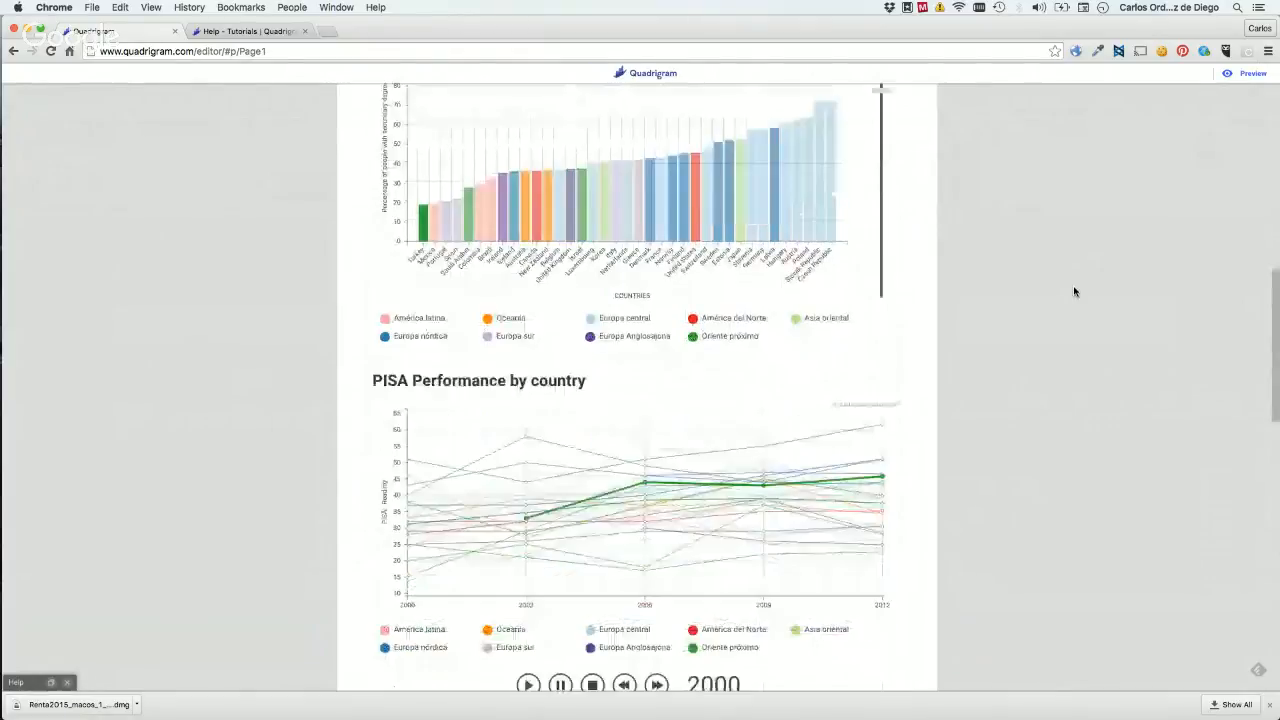
Play the year animation of the PISA bar chart in preview and pause it at 2009.
{"action": "scroll", "coordinate": [1021, 364], "scroll_direction": "down", "scroll_amount": 3}
{"action": "scroll", "coordinate": [1021, 364], "scroll_direction": "down", "scroll_amount": 1}
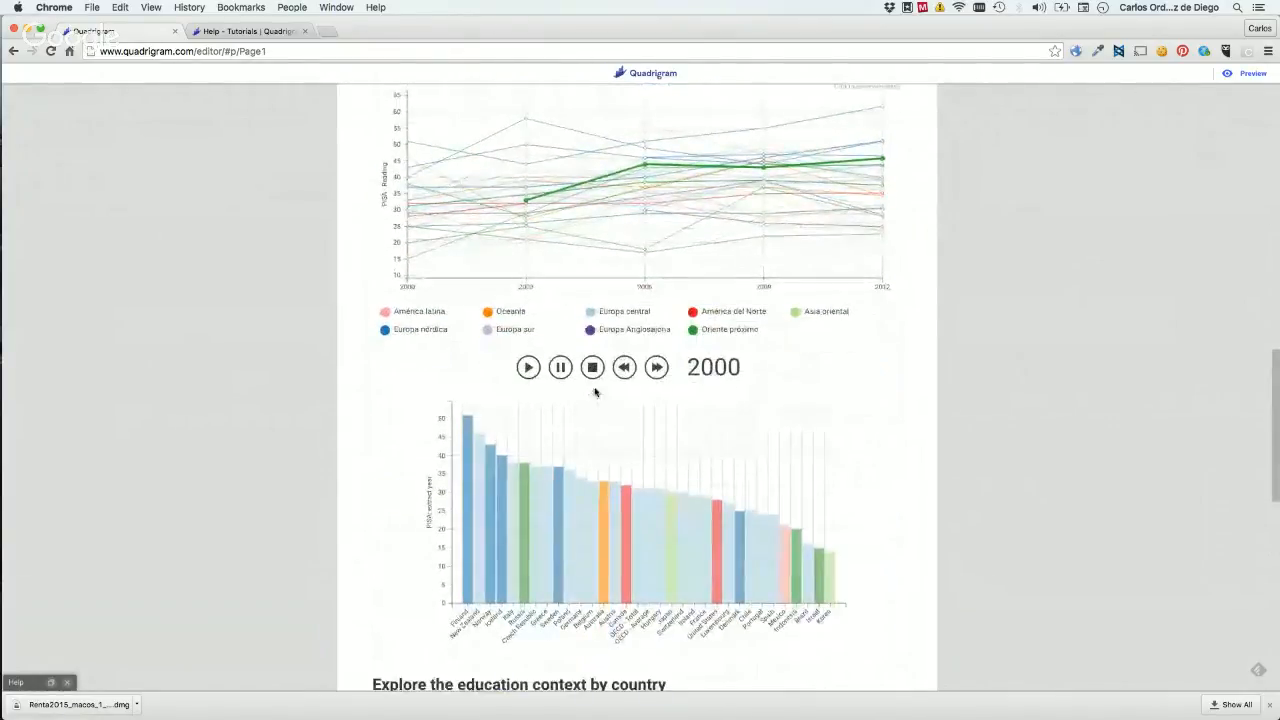
{"action": "left_click", "coordinate": [528, 369]}
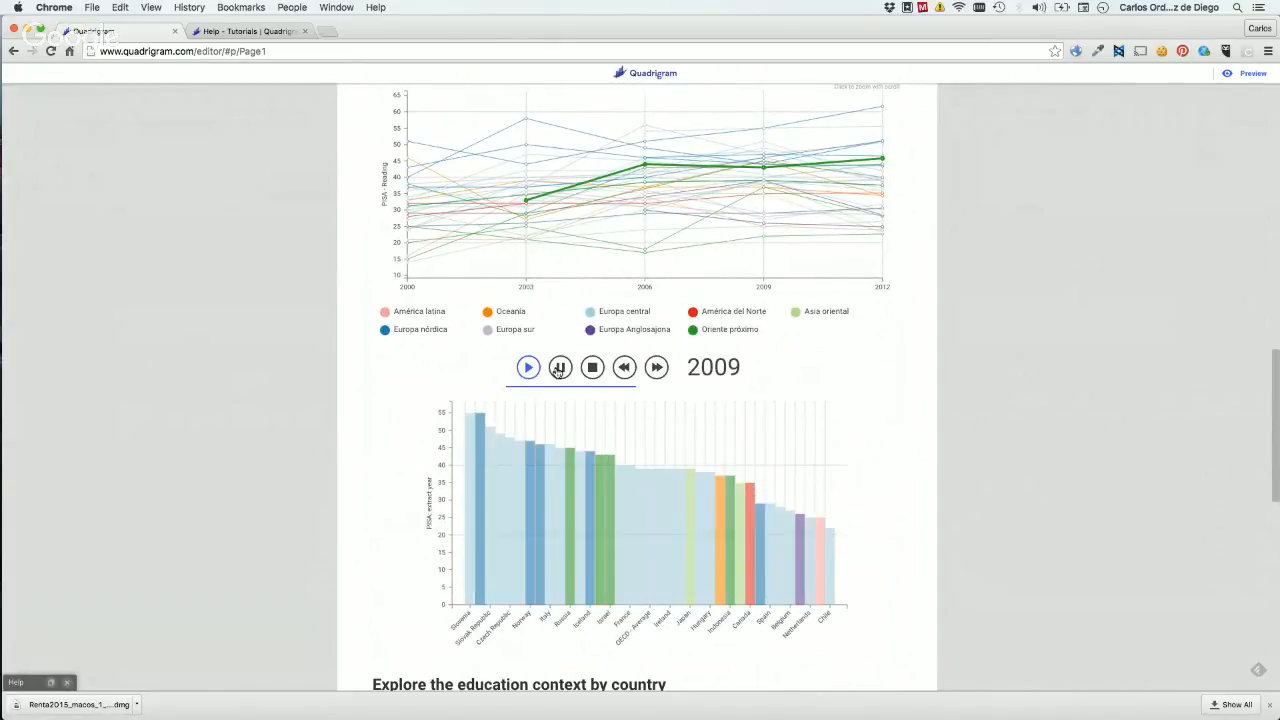
Try the tree map's education context variable in preview, choosing Below upper secondary and finally Tertiary, women.
{"action": "scroll", "coordinate": [1100, 400], "scroll_direction": "down", "scroll_amount": 5}
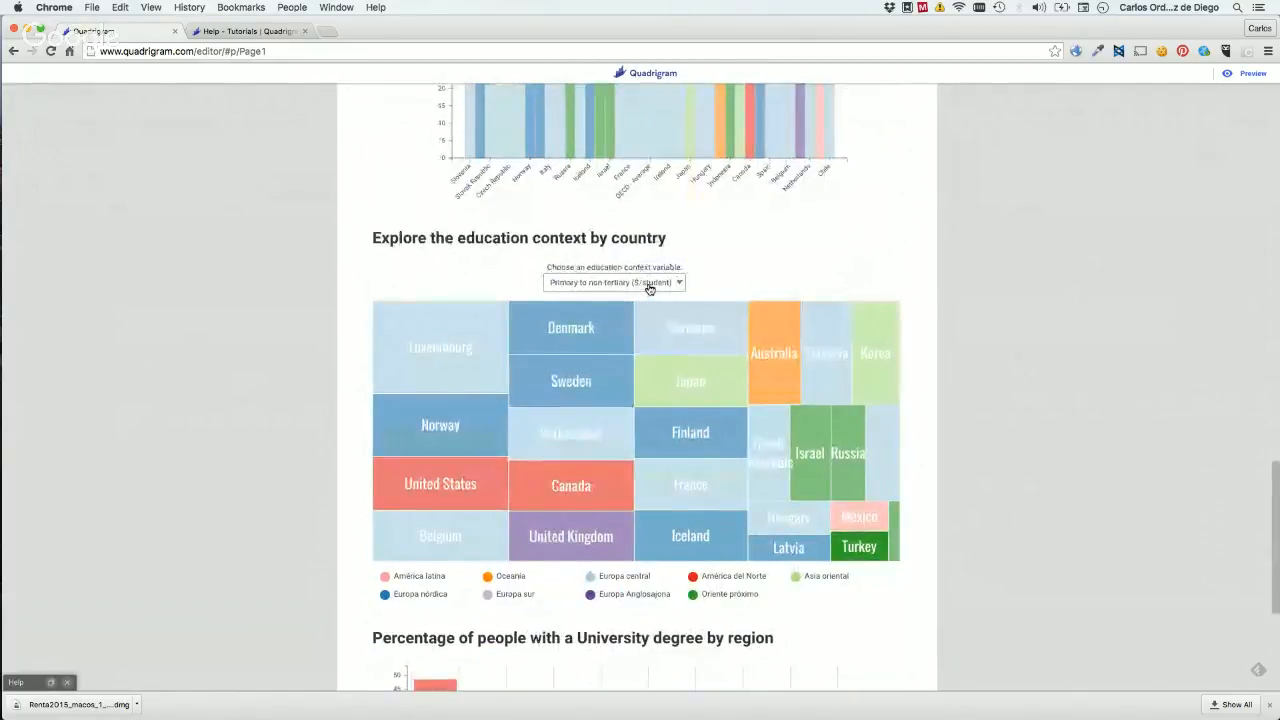
{"action": "left_click", "coordinate": [650, 288]}
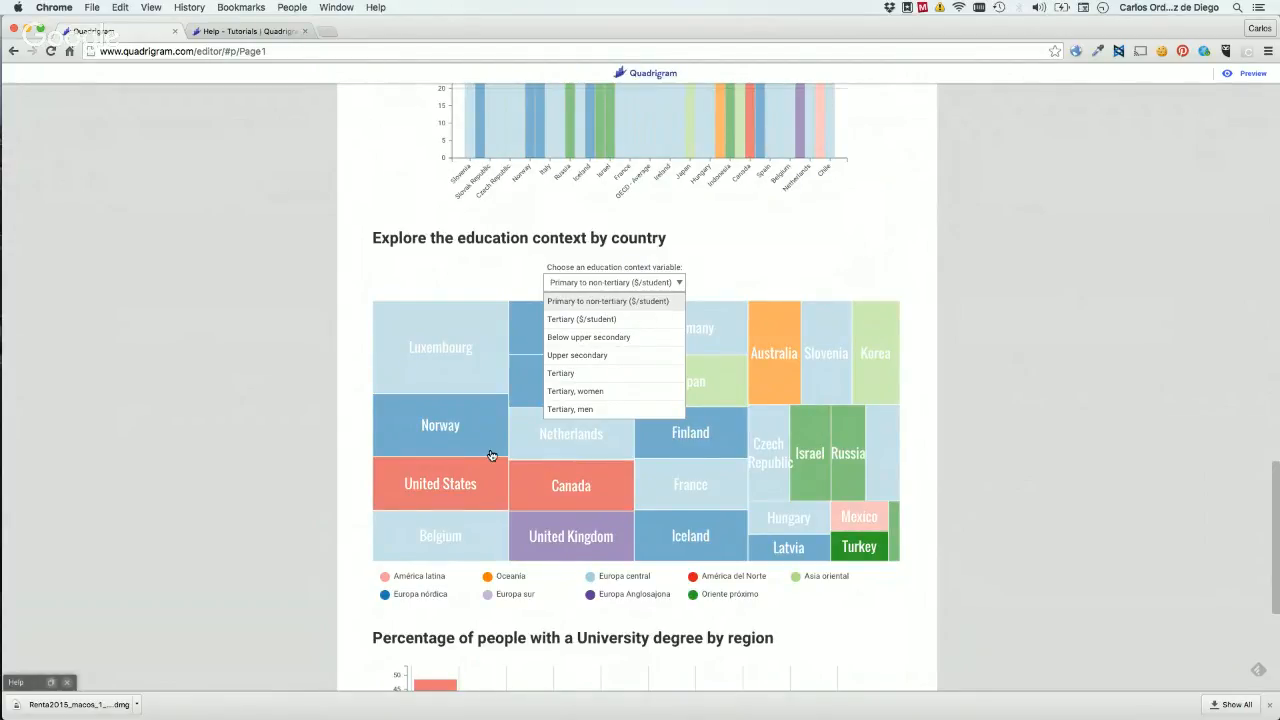
{"action": "mouse_move", "coordinate": [491, 455]}
{"action": "left_click", "coordinate": [572, 340]}
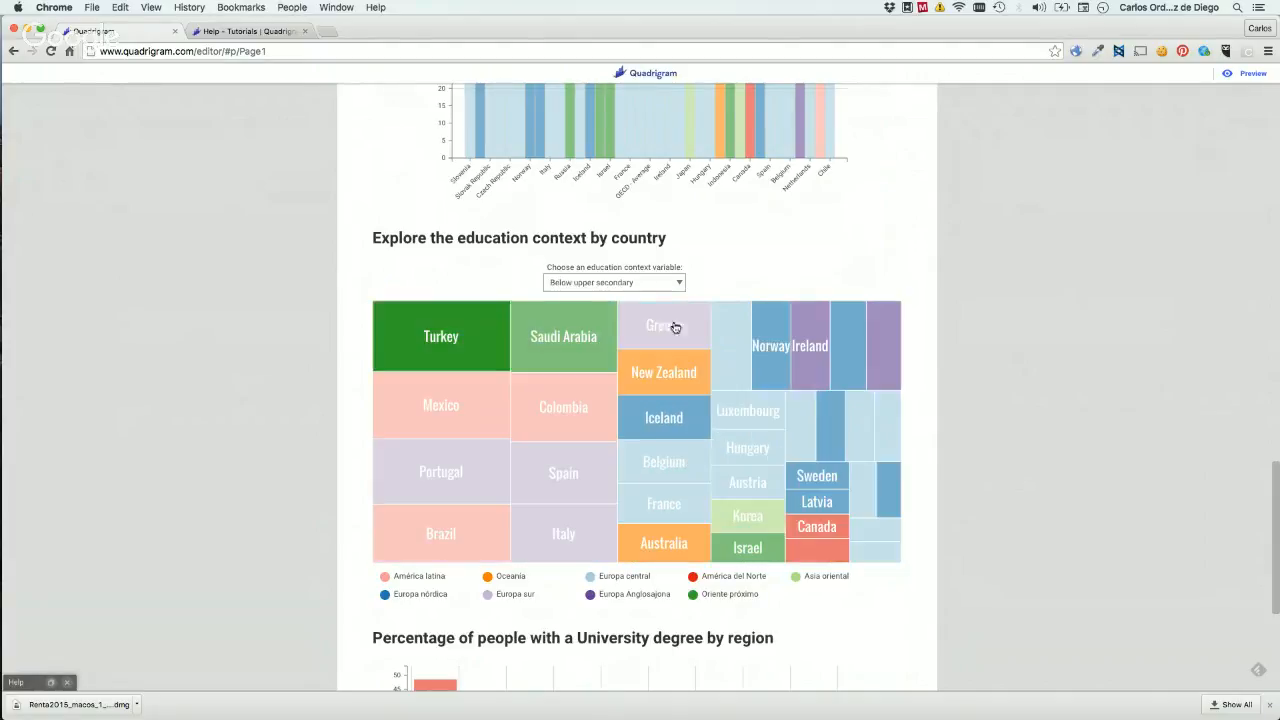
{"action": "left_click", "coordinate": [645, 285]}
{"action": "left_click", "coordinate": [599, 392]}
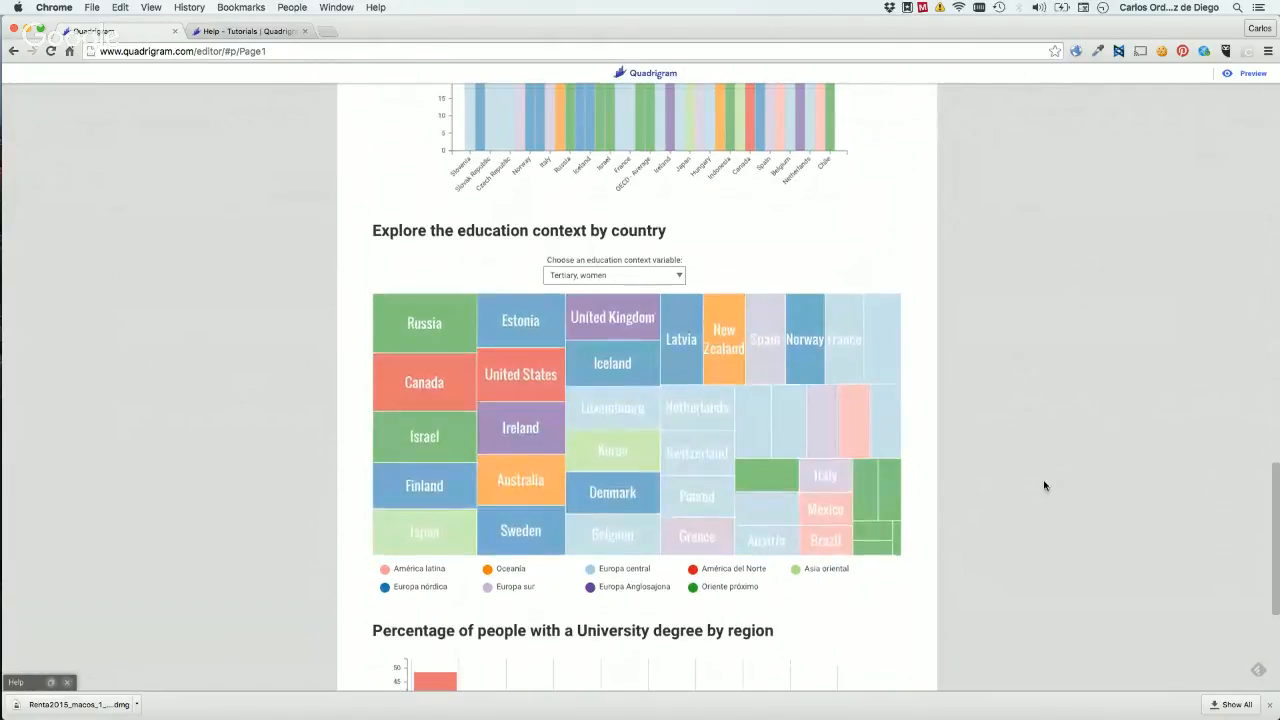
Leave the preview and inspect the Tertiary data table behind the University degree by region bar chart.
{"action": "scroll", "coordinate": [1043, 486], "scroll_direction": "down", "scroll_amount": 5}
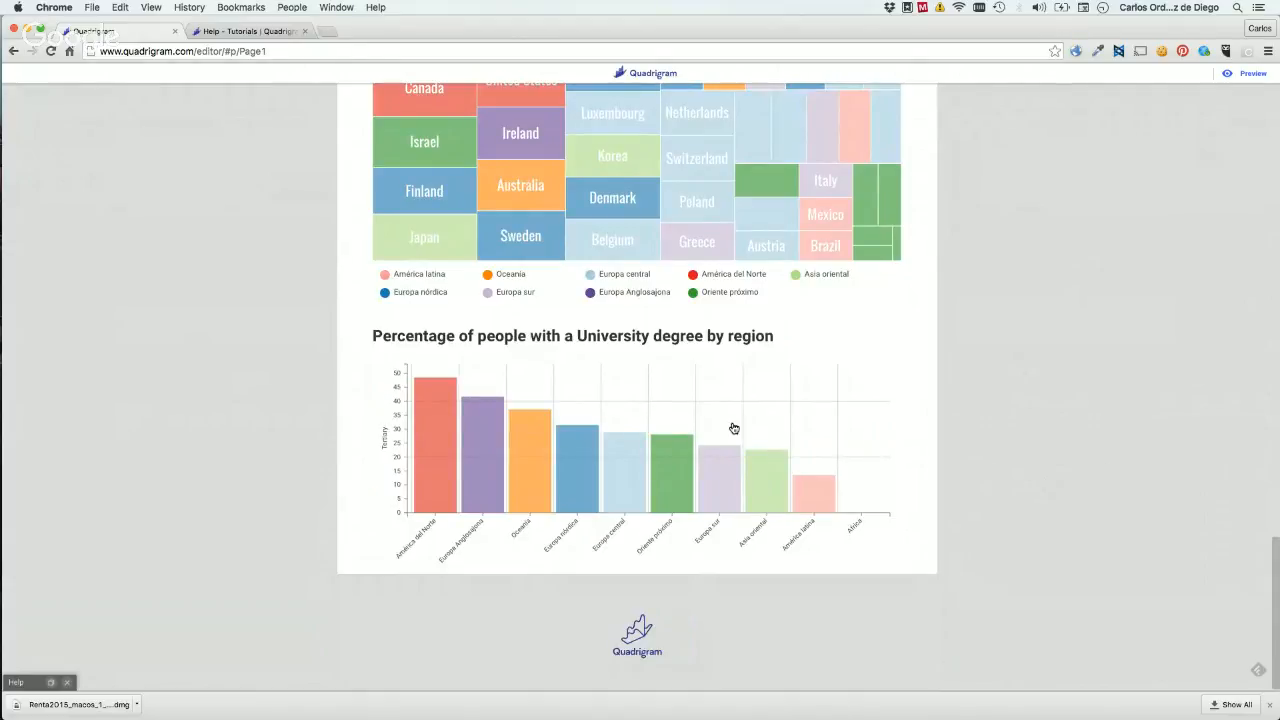
{"action": "left_click", "coordinate": [1252, 74]}
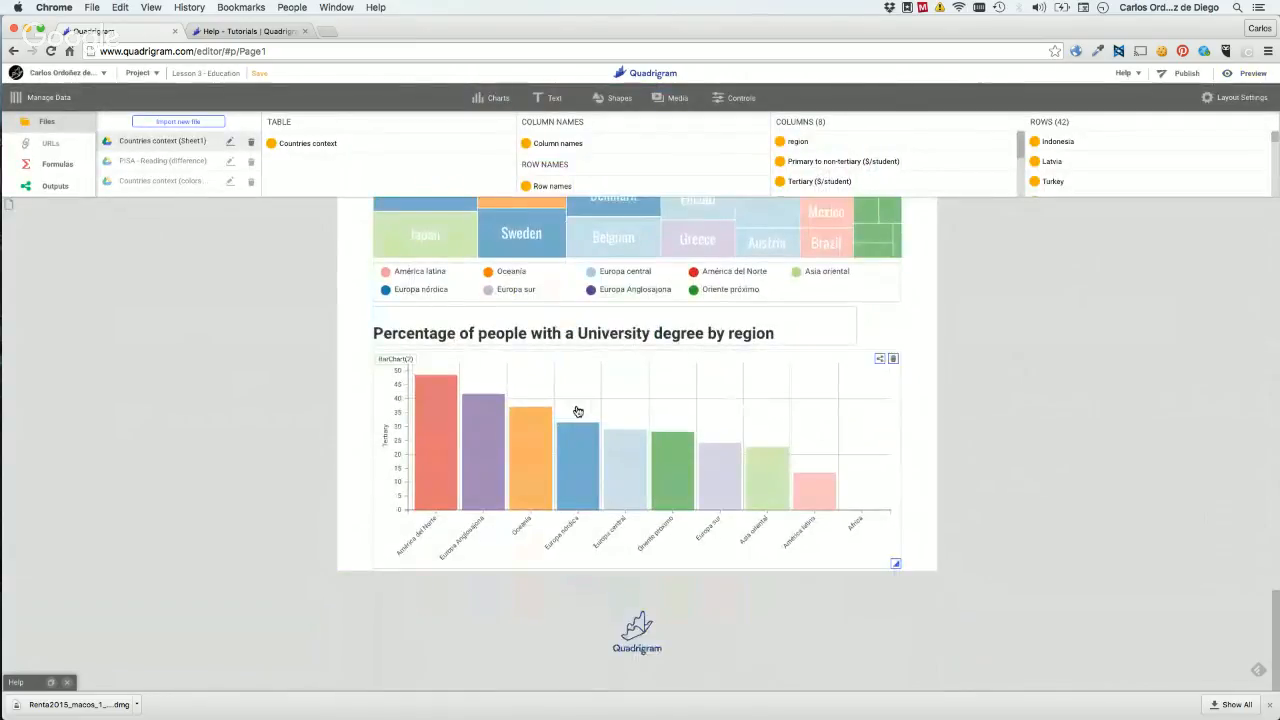
{"action": "left_click", "coordinate": [632, 395]}
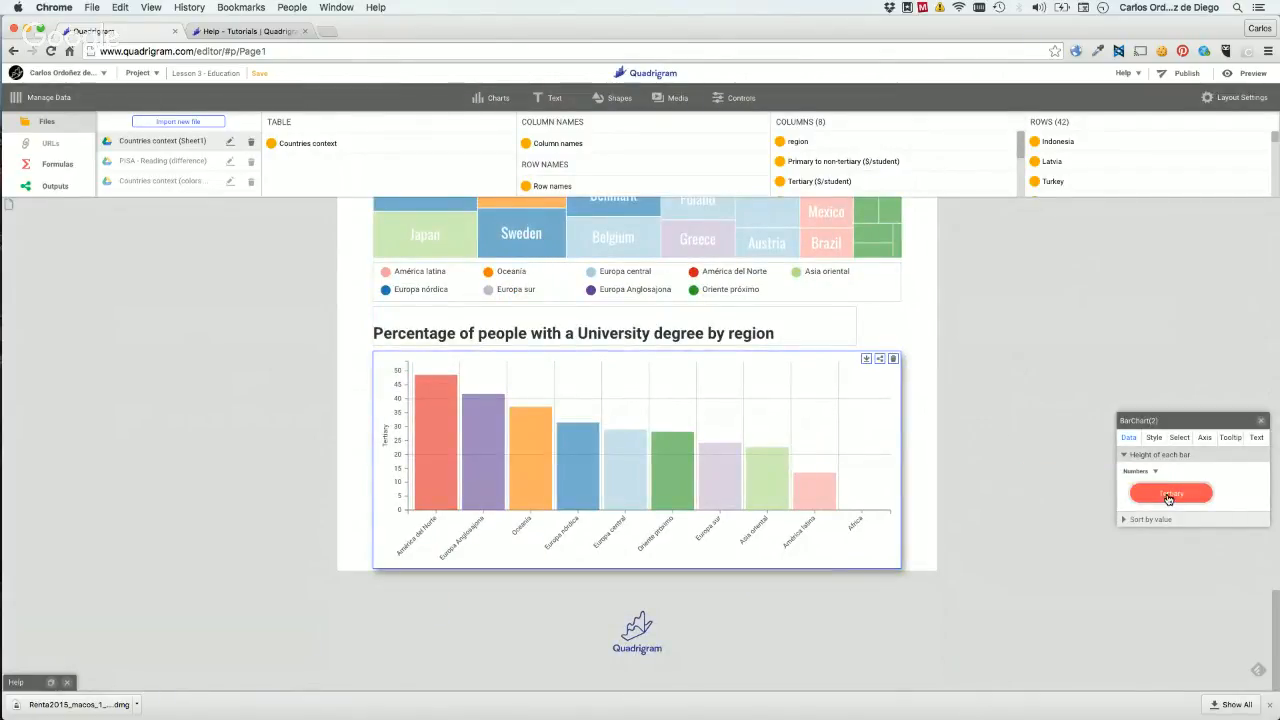
{"action": "double_click", "coordinate": [1168, 496]}
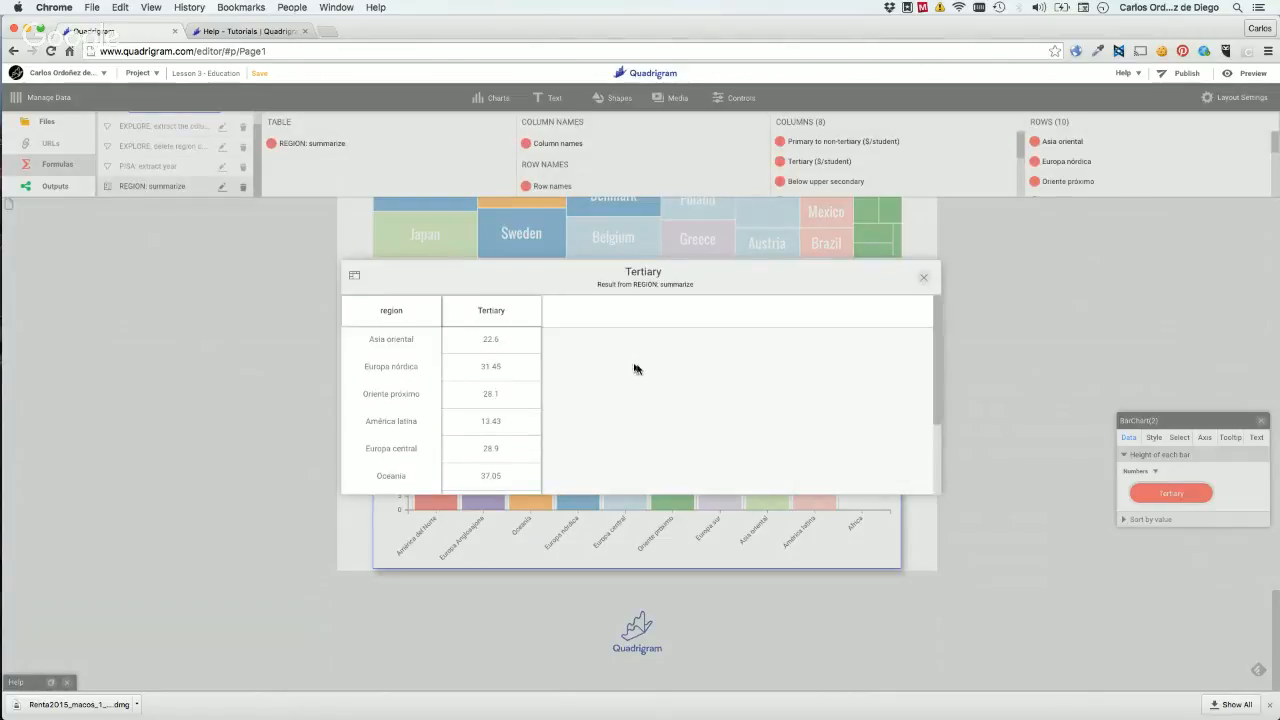
{"action": "left_click", "coordinate": [923, 277]}
{"action": "left_click", "coordinate": [760, 336]}
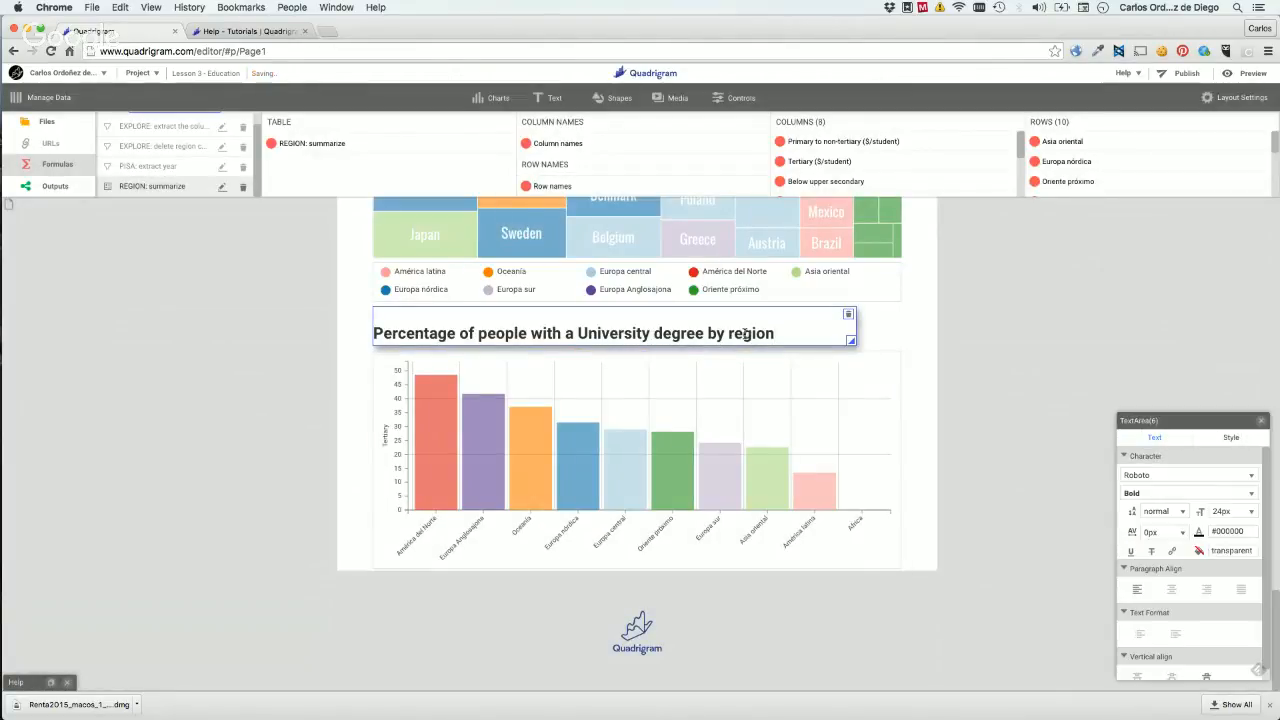
{"action": "left_click", "coordinate": [768, 413]}
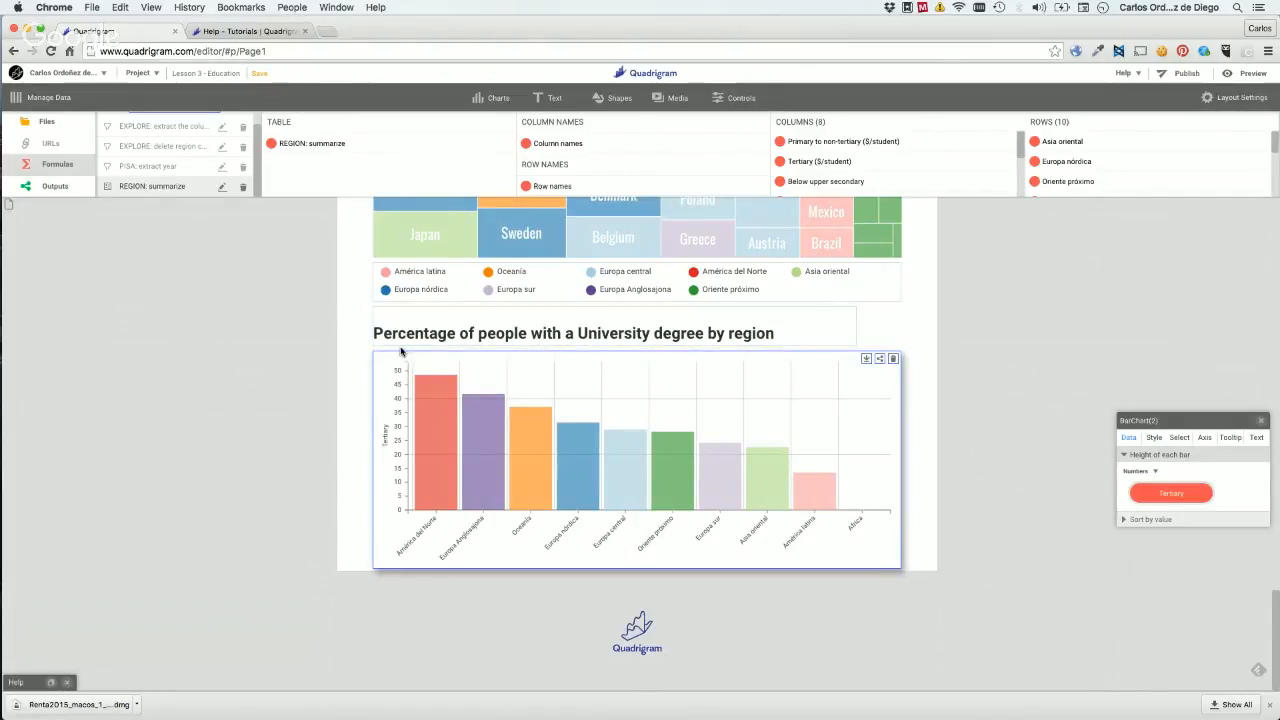
{"action": "left_click", "coordinate": [935, 385]}
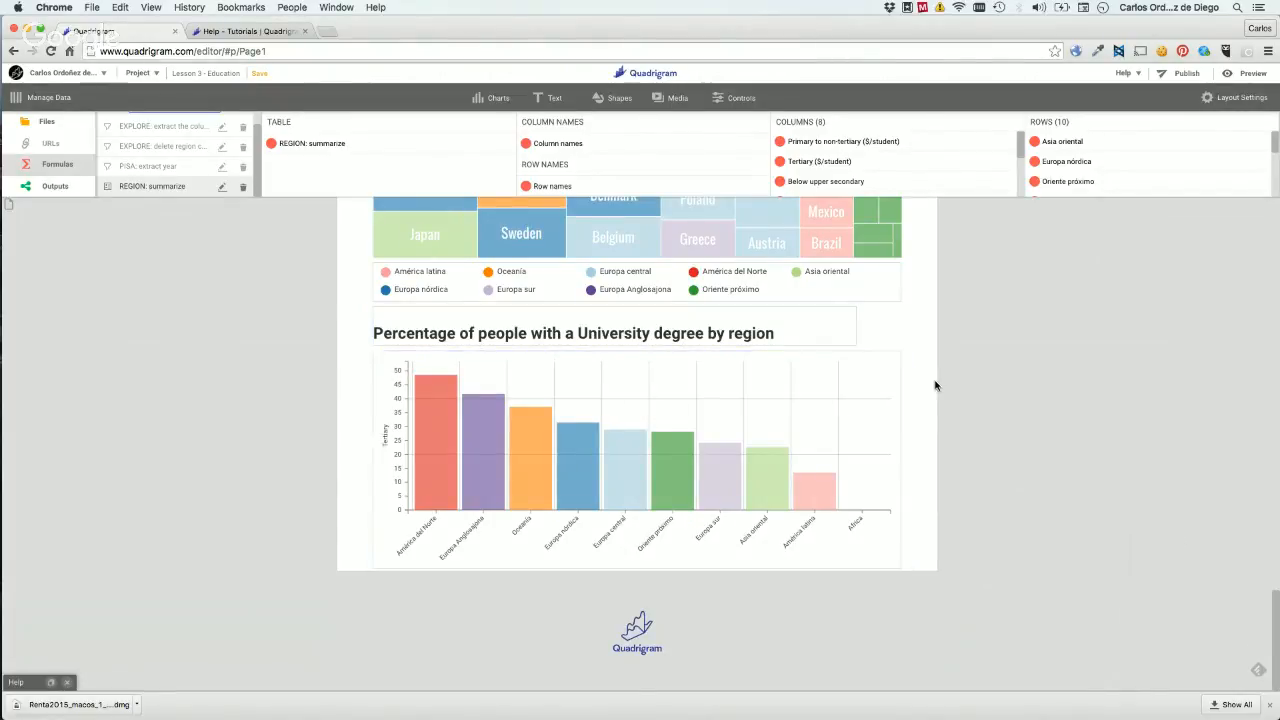
Review the tree map, its variable dropdown and the playback controls, and inspect the range settings of the secundary degree slider.
{"action": "scroll", "coordinate": [935, 385], "scroll_direction": "up", "scroll_amount": 5}
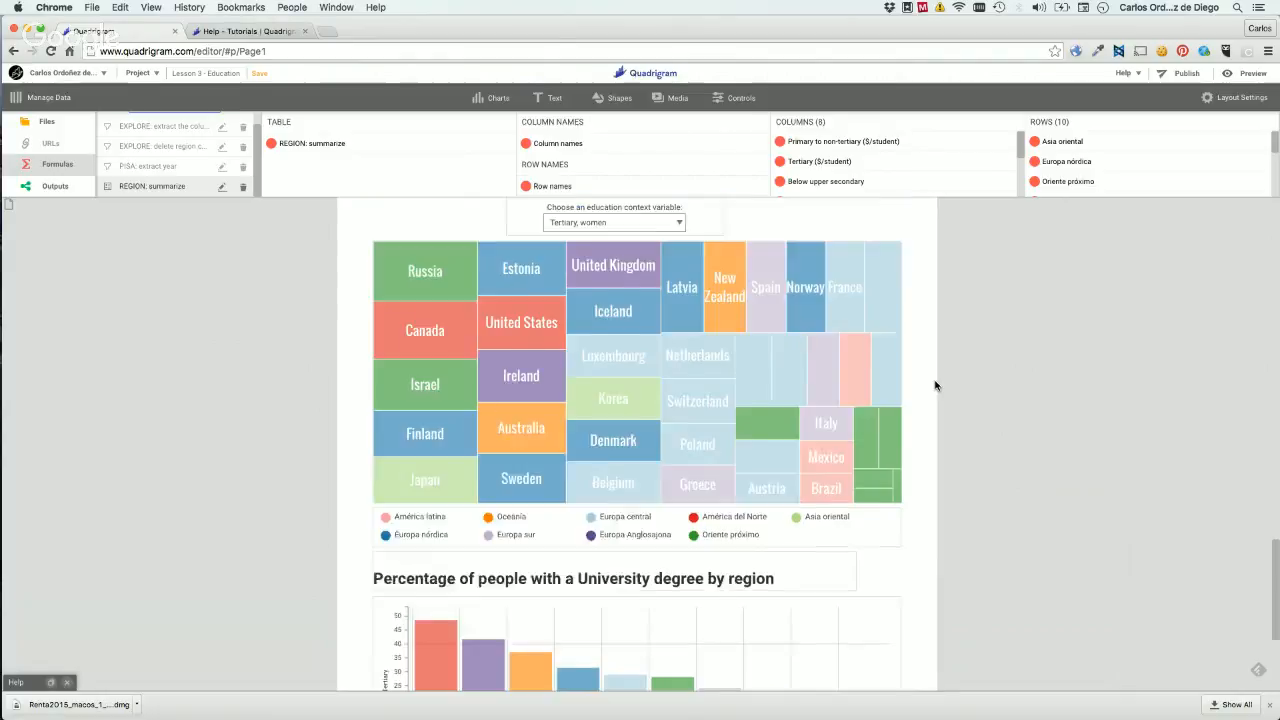
{"action": "scroll", "coordinate": [935, 385], "scroll_direction": "down", "scroll_amount": 1}
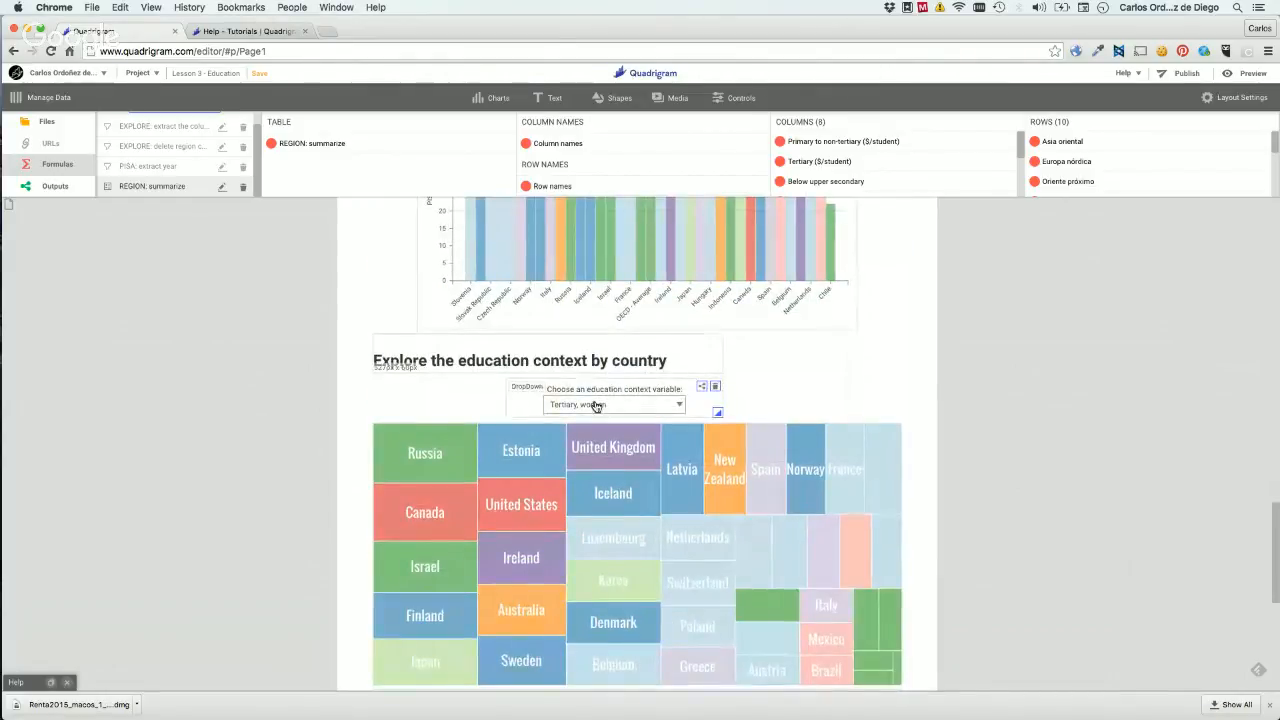
{"action": "scroll", "coordinate": [594, 403], "scroll_direction": "up", "scroll_amount": 3}
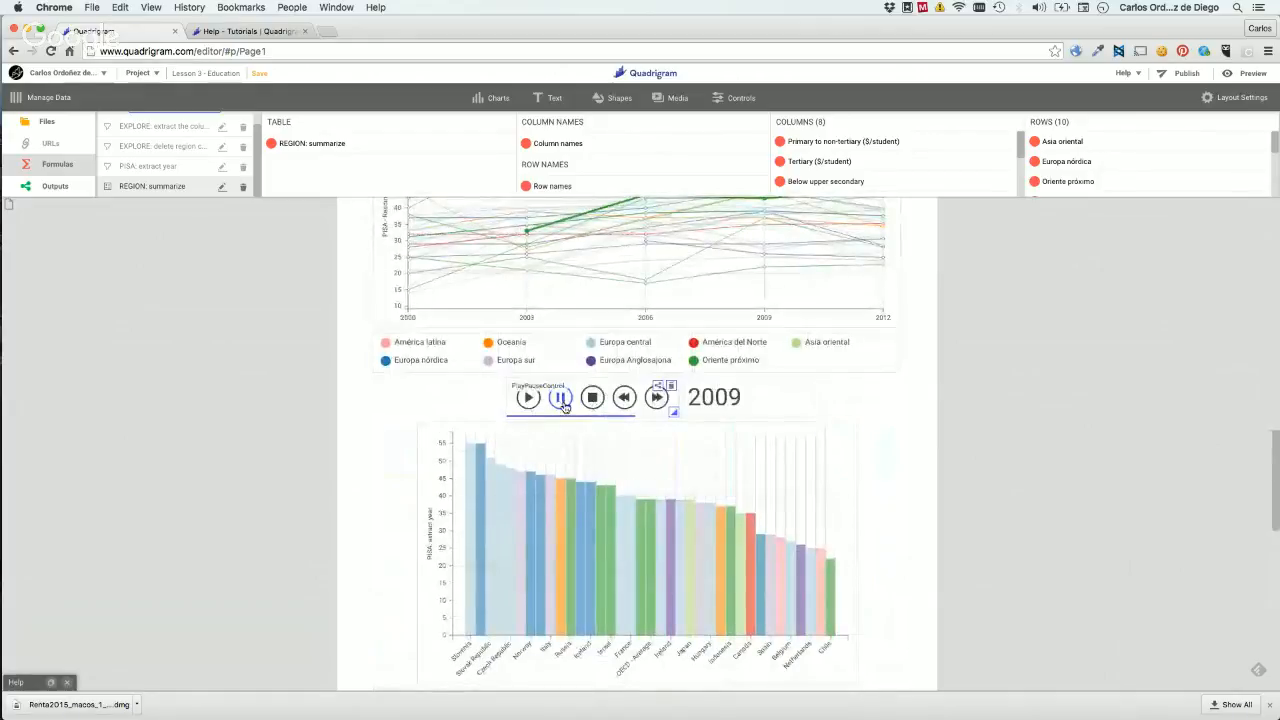
{"action": "scroll", "coordinate": [566, 409], "scroll_direction": "up", "scroll_amount": 5}
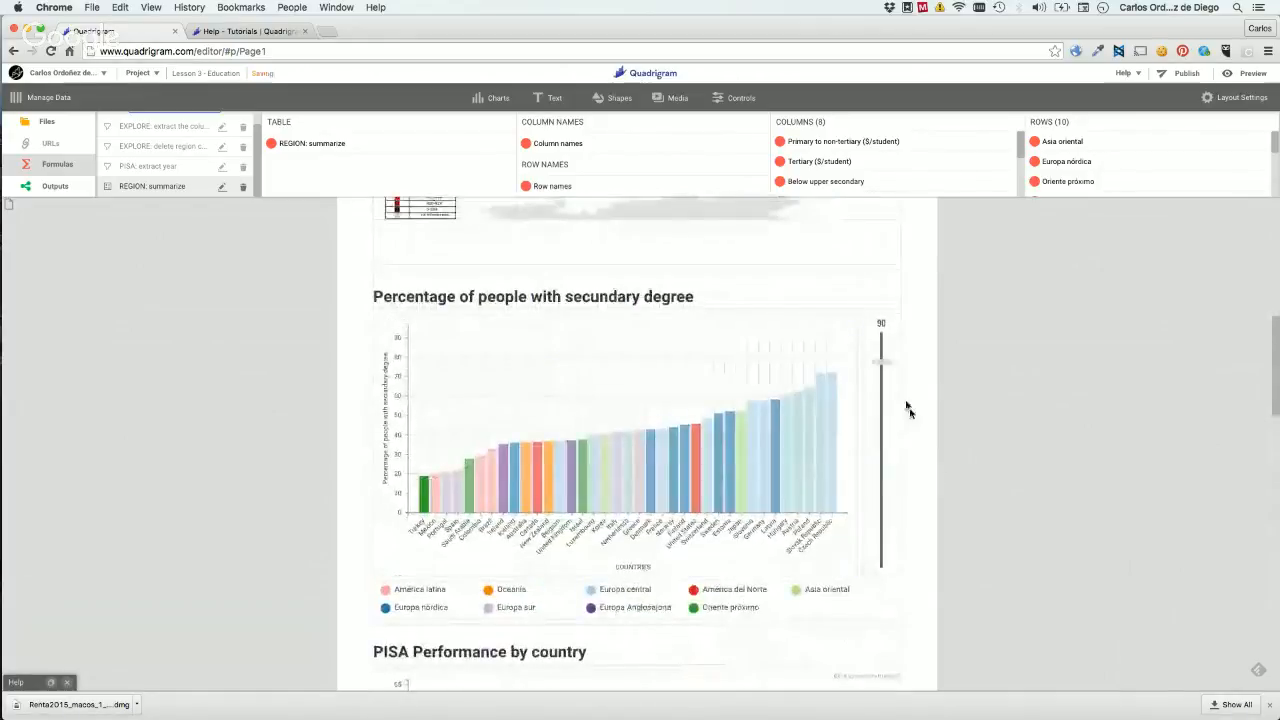
{"action": "left_click", "coordinate": [885, 366]}
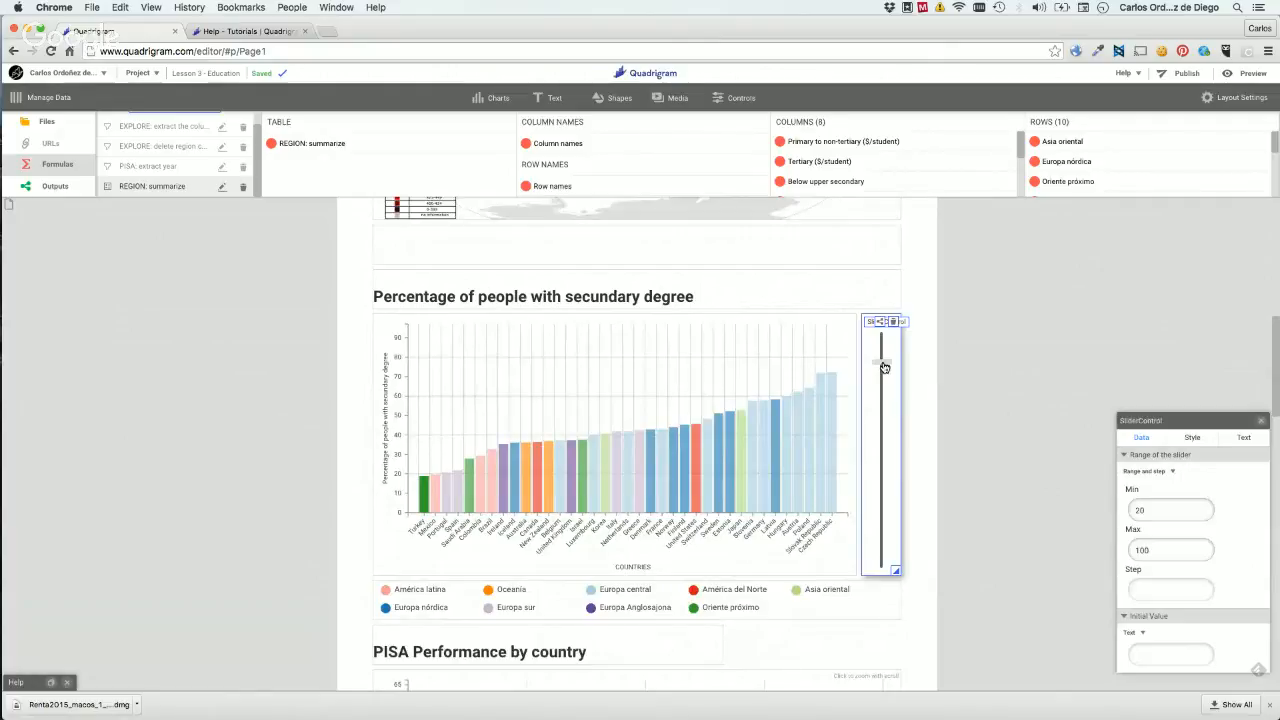
{"action": "left_click", "coordinate": [986, 368]}
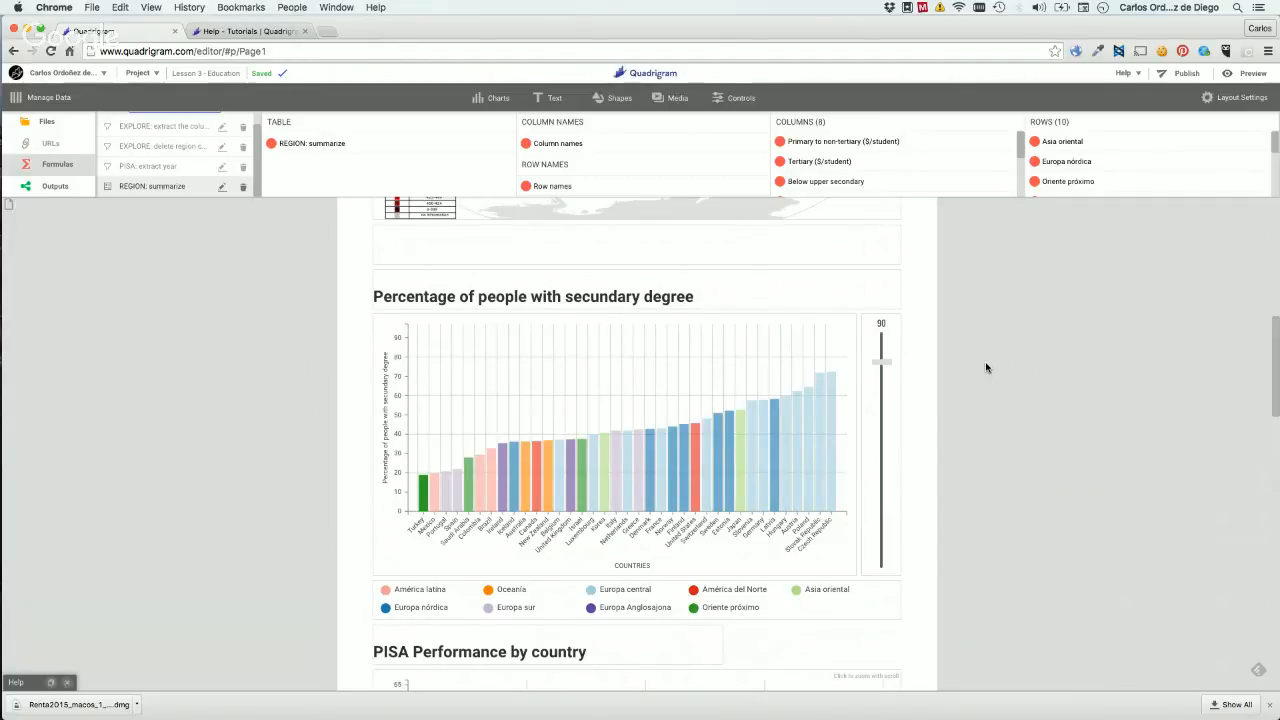
{"action": "key", "text": "ctrl+Up"}
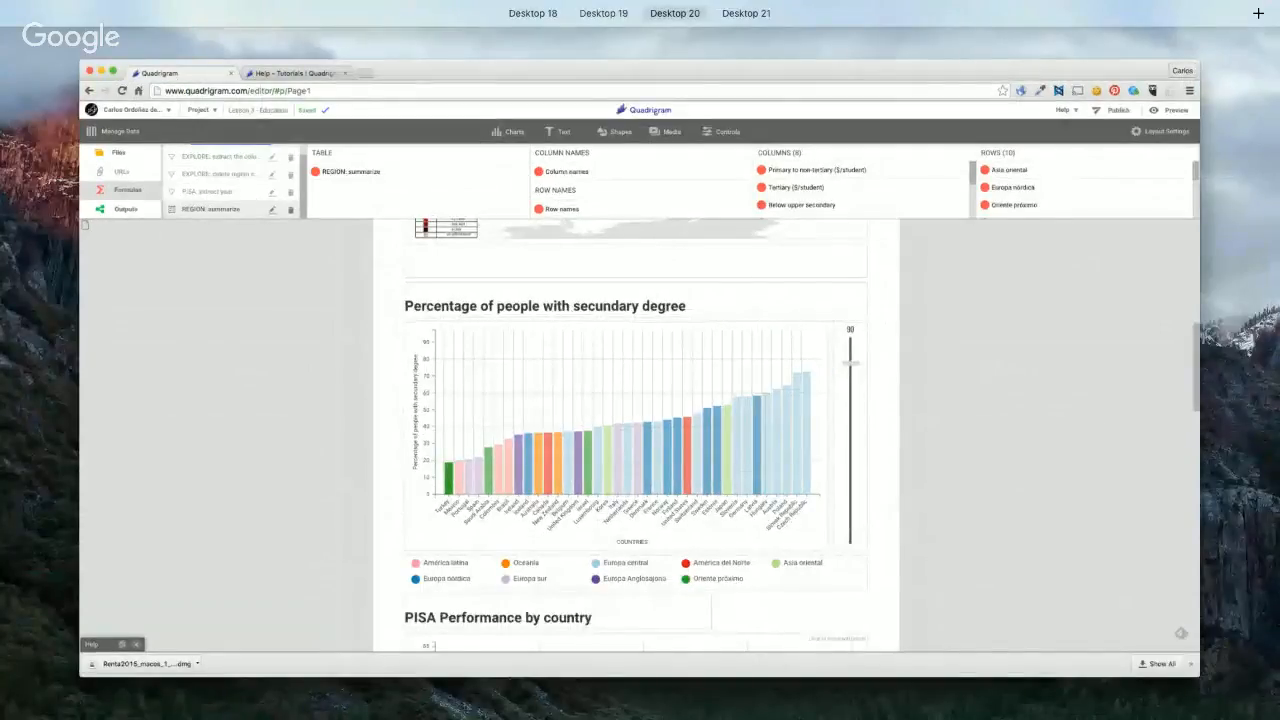
{"action": "mouse_move", "coordinate": [640, 14]}
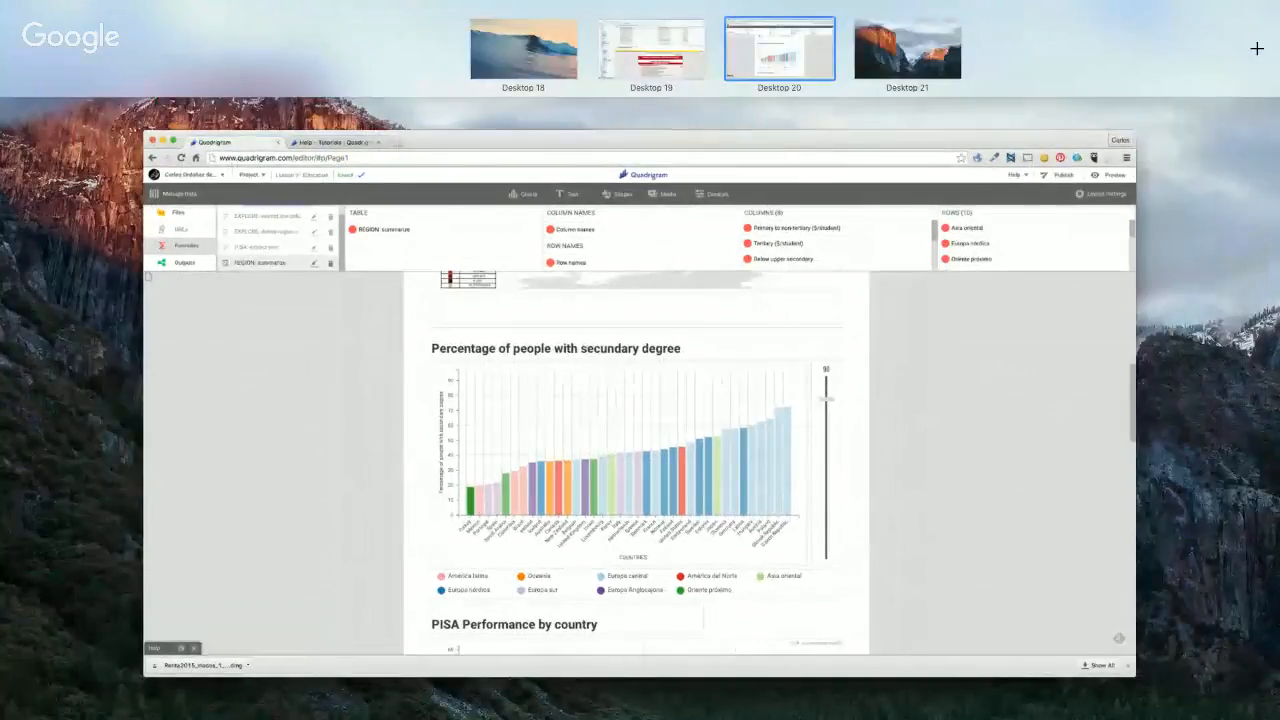
{"action": "key", "text": "ctrl+Up"}
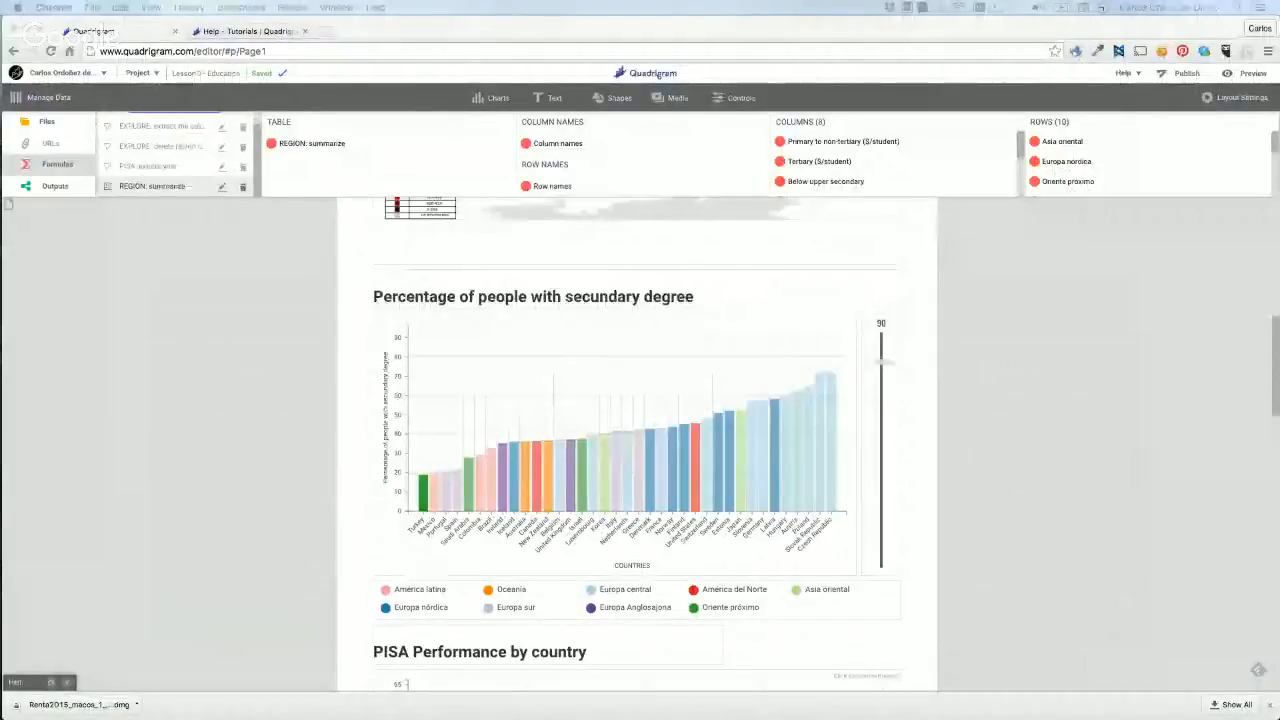